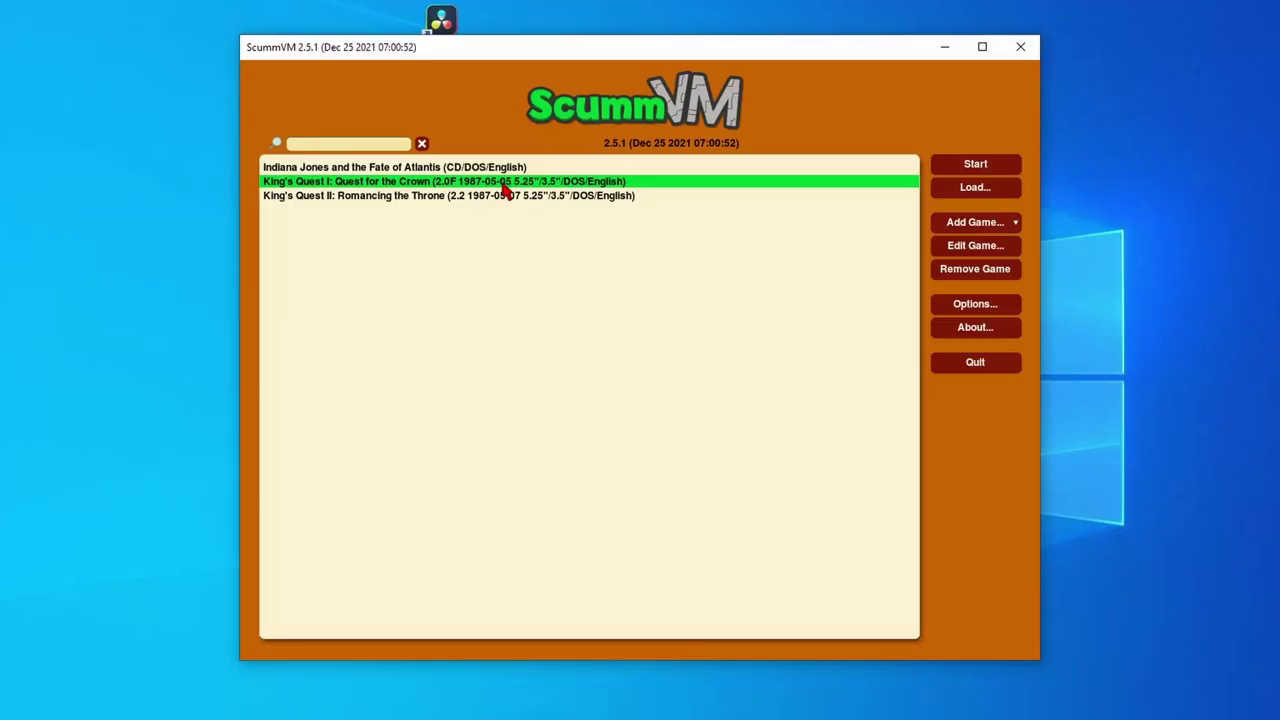
pyautogui.click(503, 194)
pyautogui.click(985, 309)
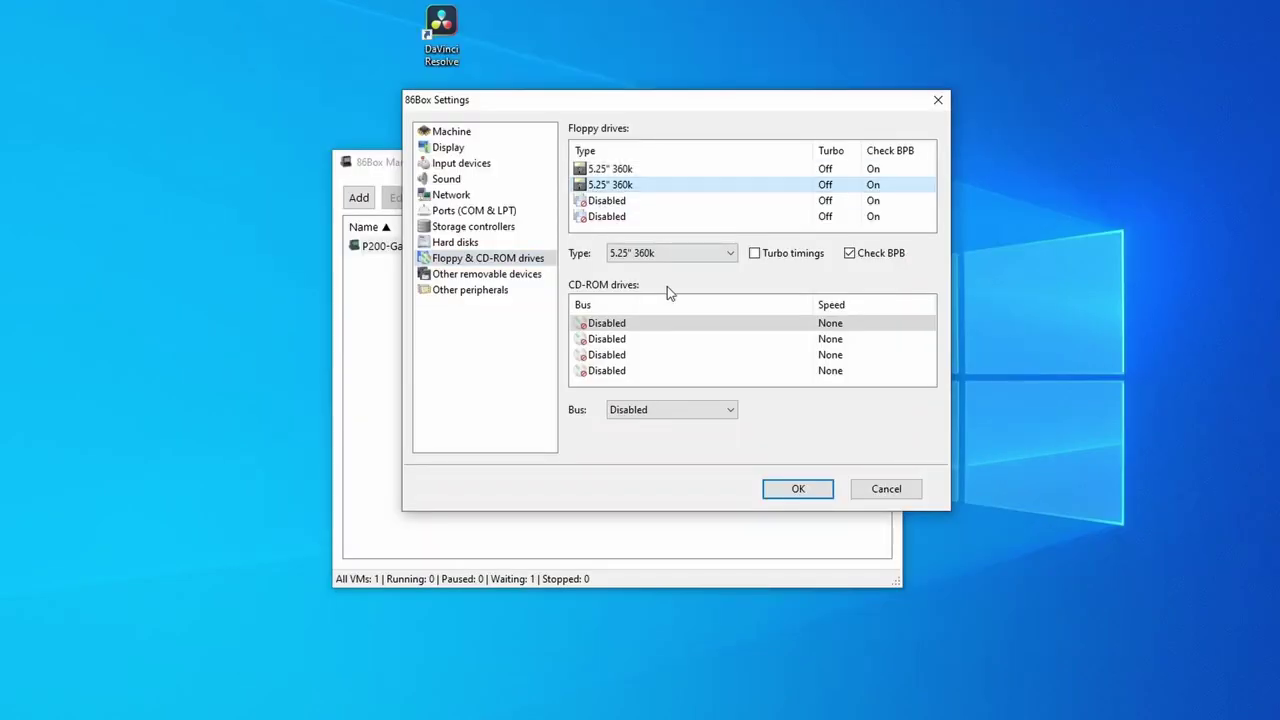
pyautogui.click(672, 253)
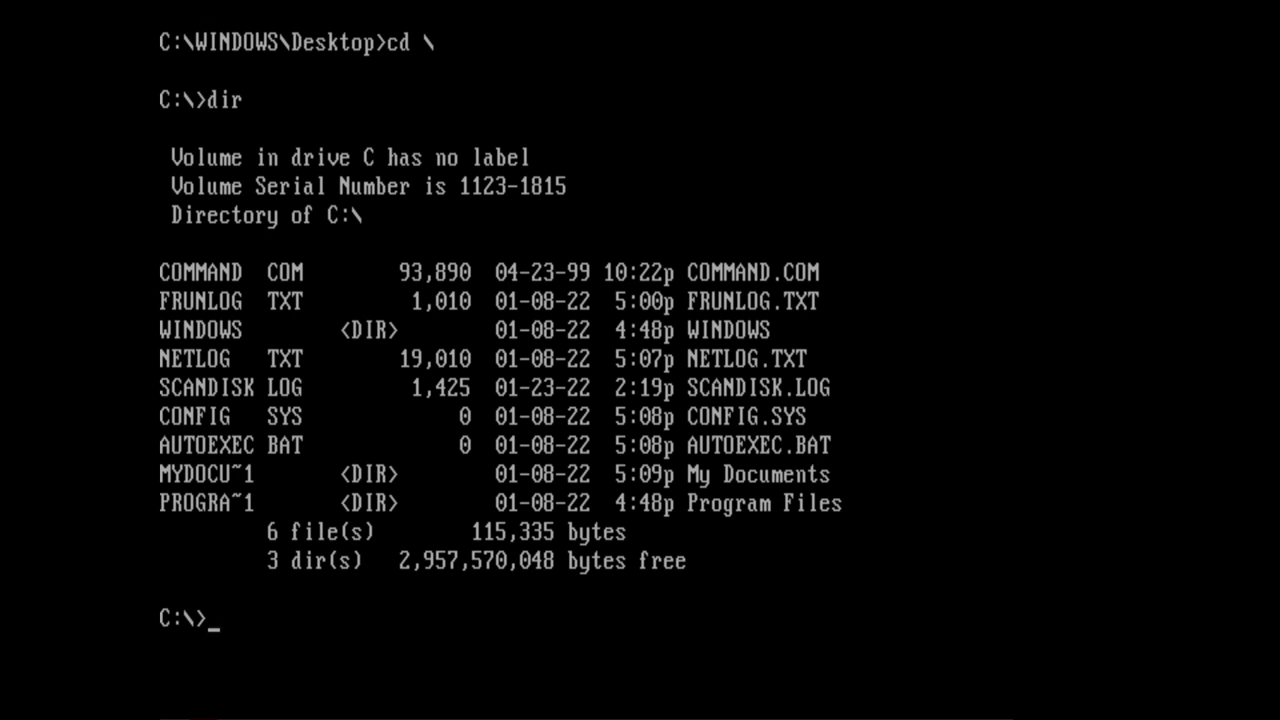
# Check the memory usage with the mem command and list the root directory of drive C
pyautogui.write('mem')
pyautogui.press('Return')
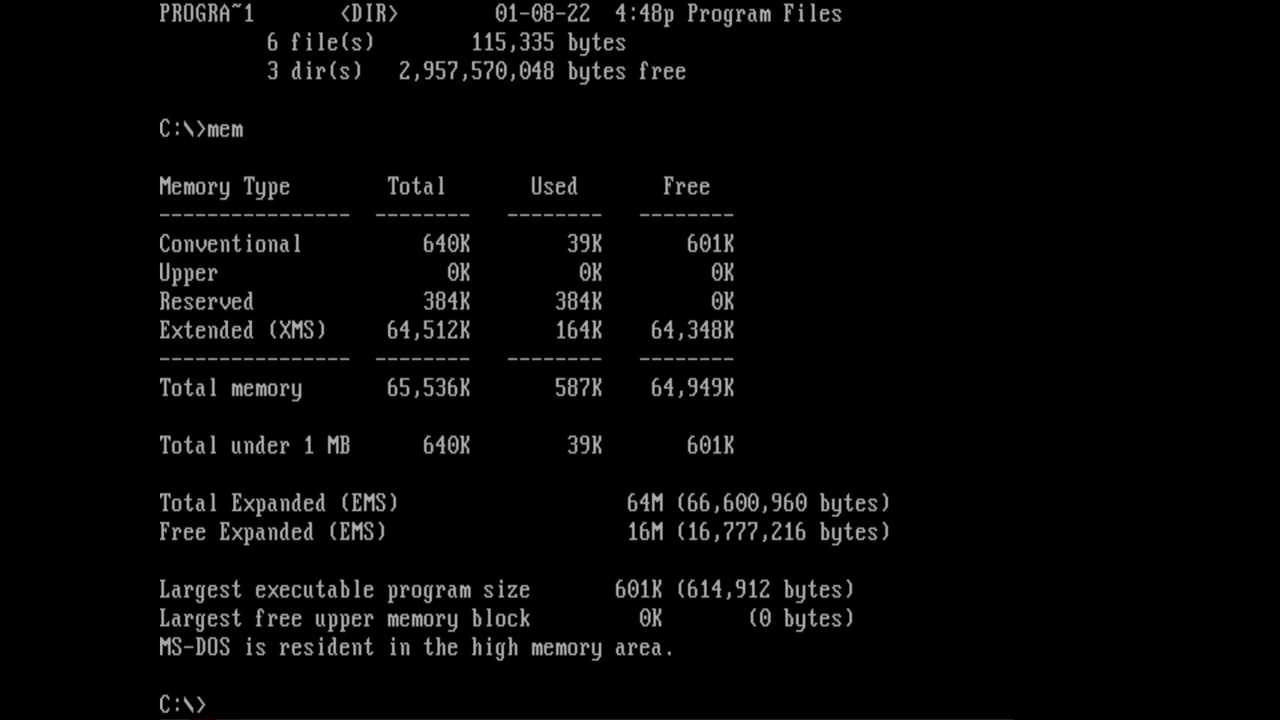
pyautogui.write('dir')
pyautogui.press('Return')
# Change to the windows directory and page through its contents with dir /p
pyautogui.write('di')
pyautogui.press('BackSpace')
pyautogui.press('BackSpace')
pyautogui.write('cd windows')
pyautogui.press('Return')
pyautogui.write('dir /p')
pyautogui.press('Return')
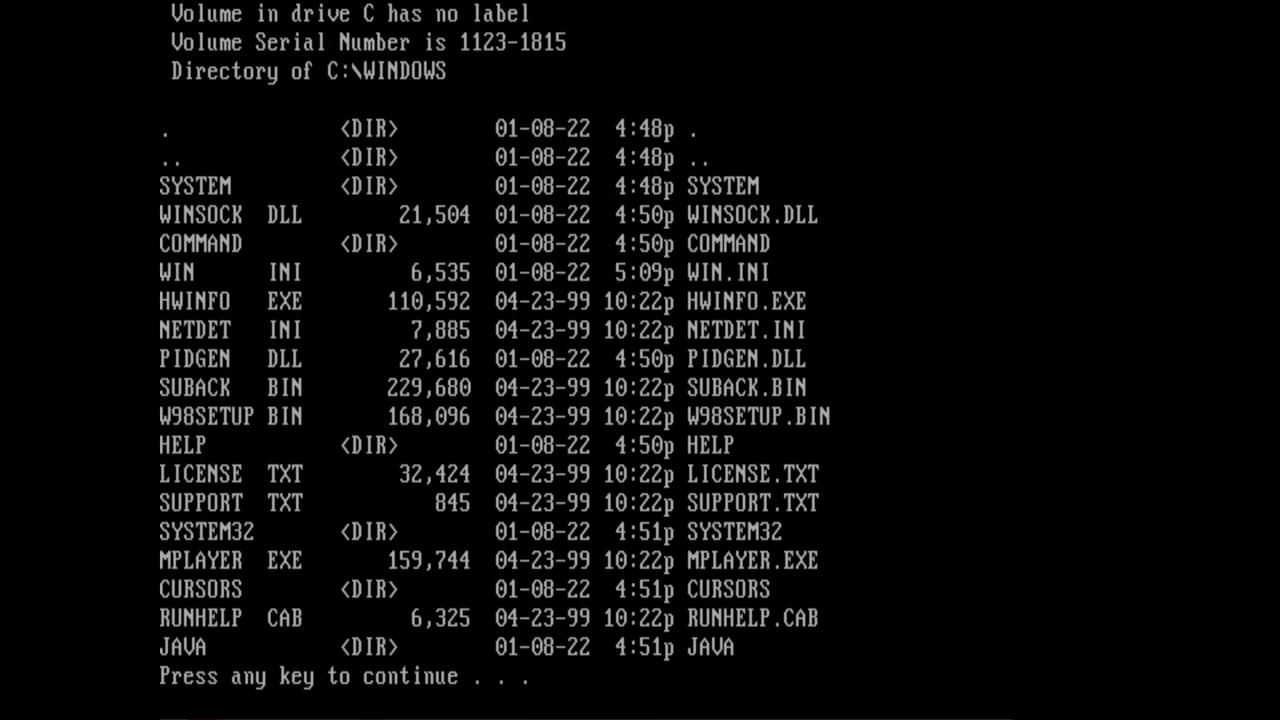
pyautogui.press('space')
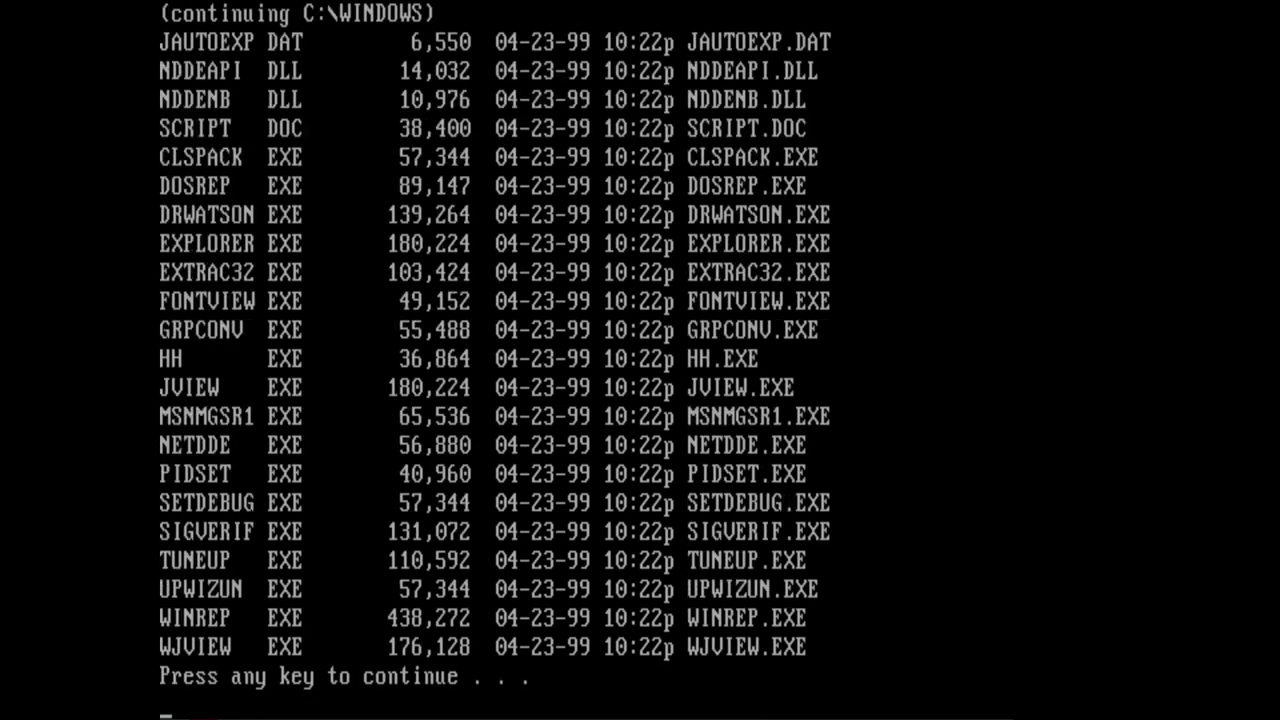
pyautogui.press('space')
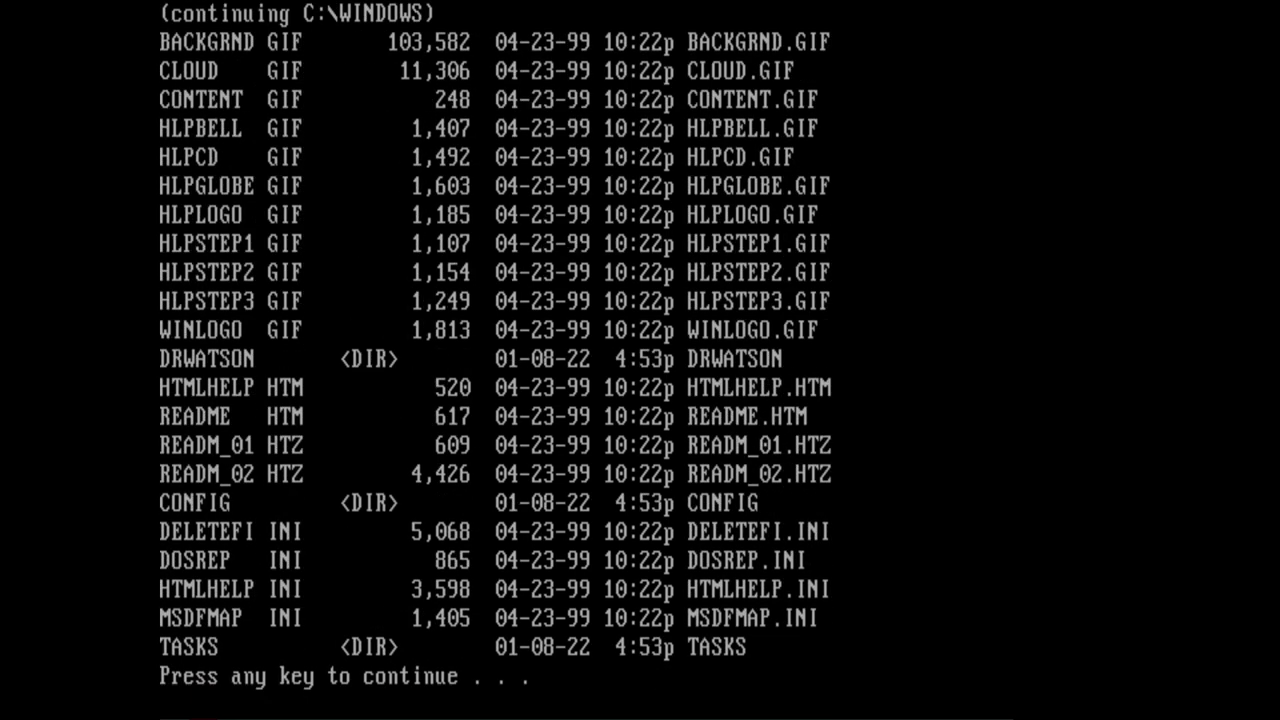
pyautogui.press('space')
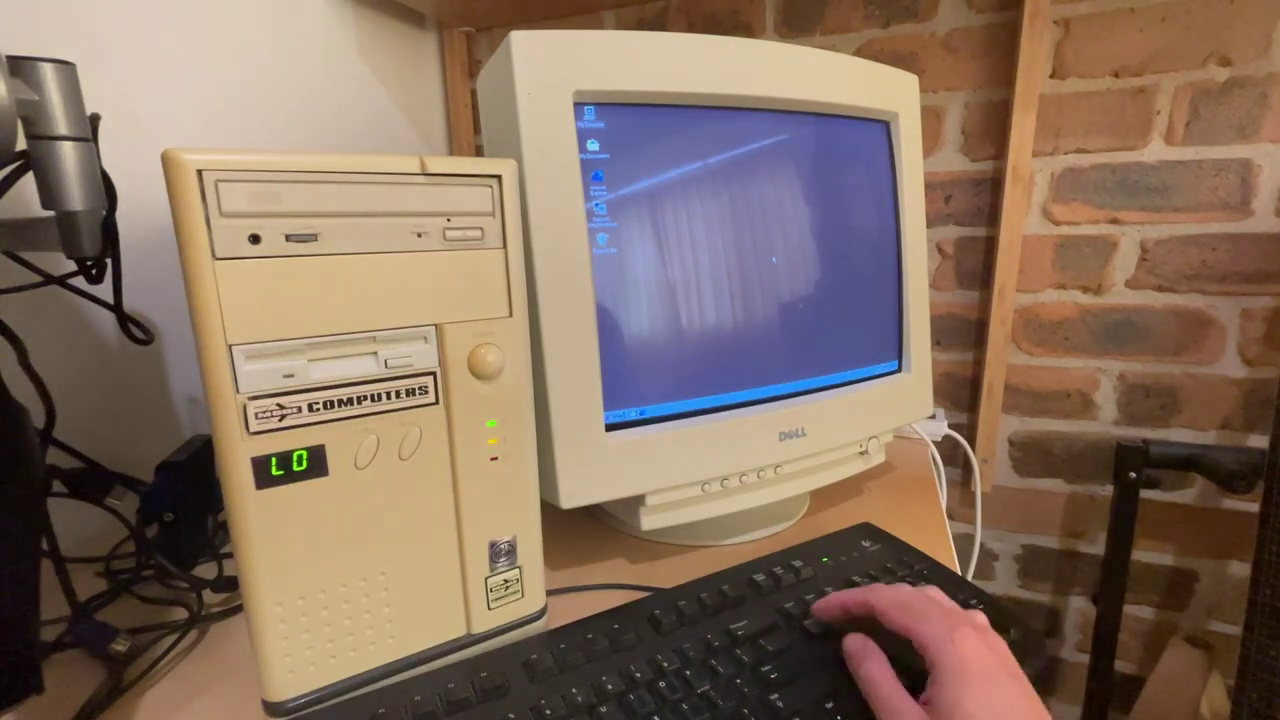
pyautogui.press('super')
pyautogui.press('Down')
pyautogui.press('Down')
pyautogui.press('Down')
pyautogui.press('Down')
pyautogui.press('Right')
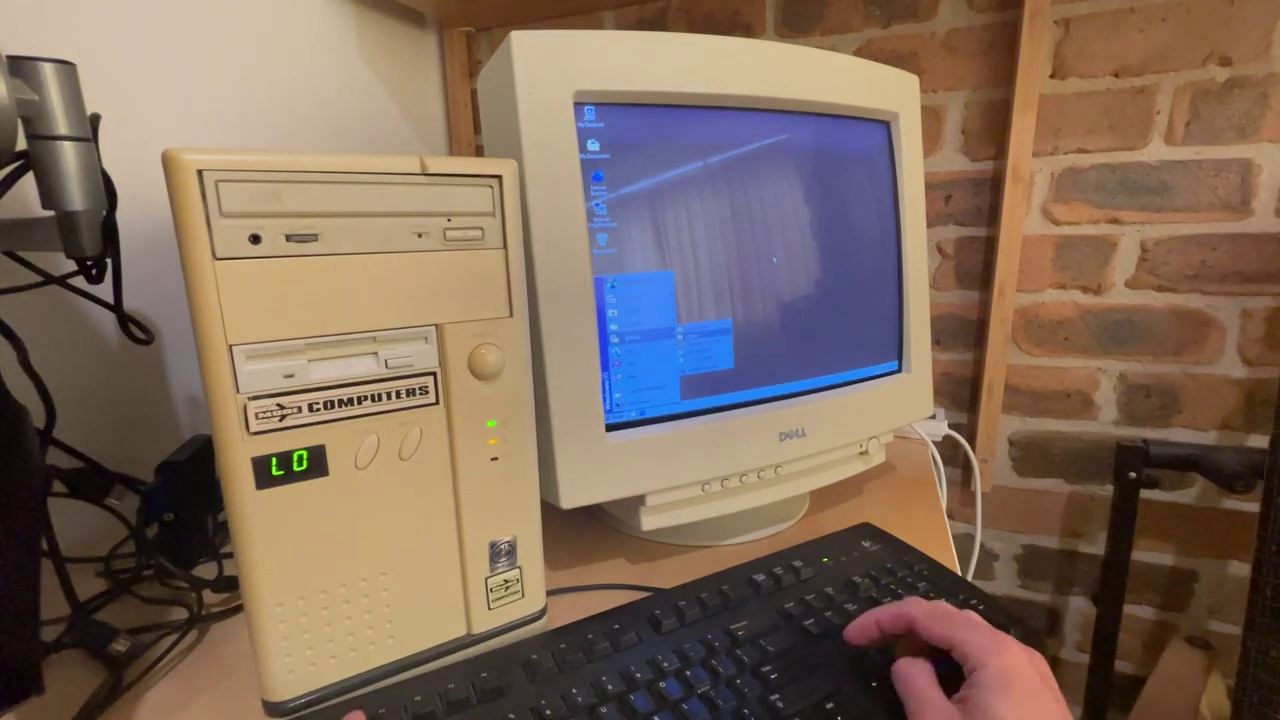
pyautogui.press('Left')
pyautogui.press('Down')
pyautogui.press('Down')
pyautogui.press('Return')
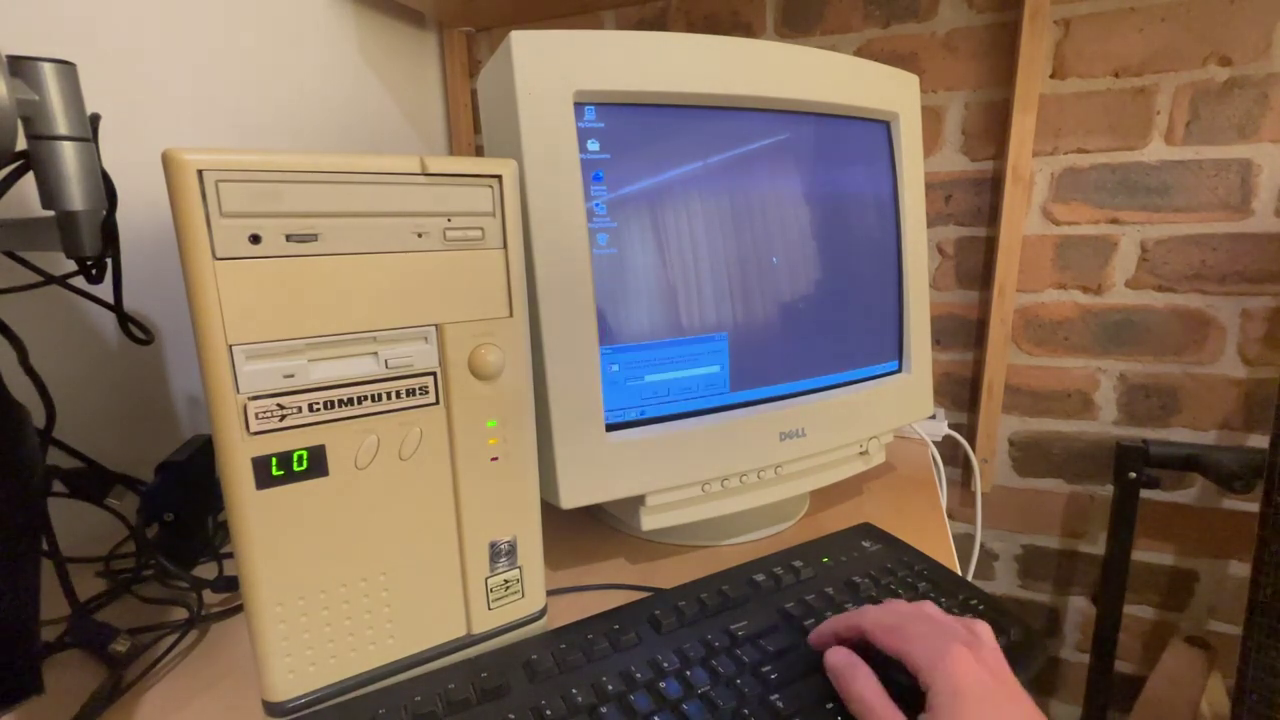
pyautogui.press('Escape')
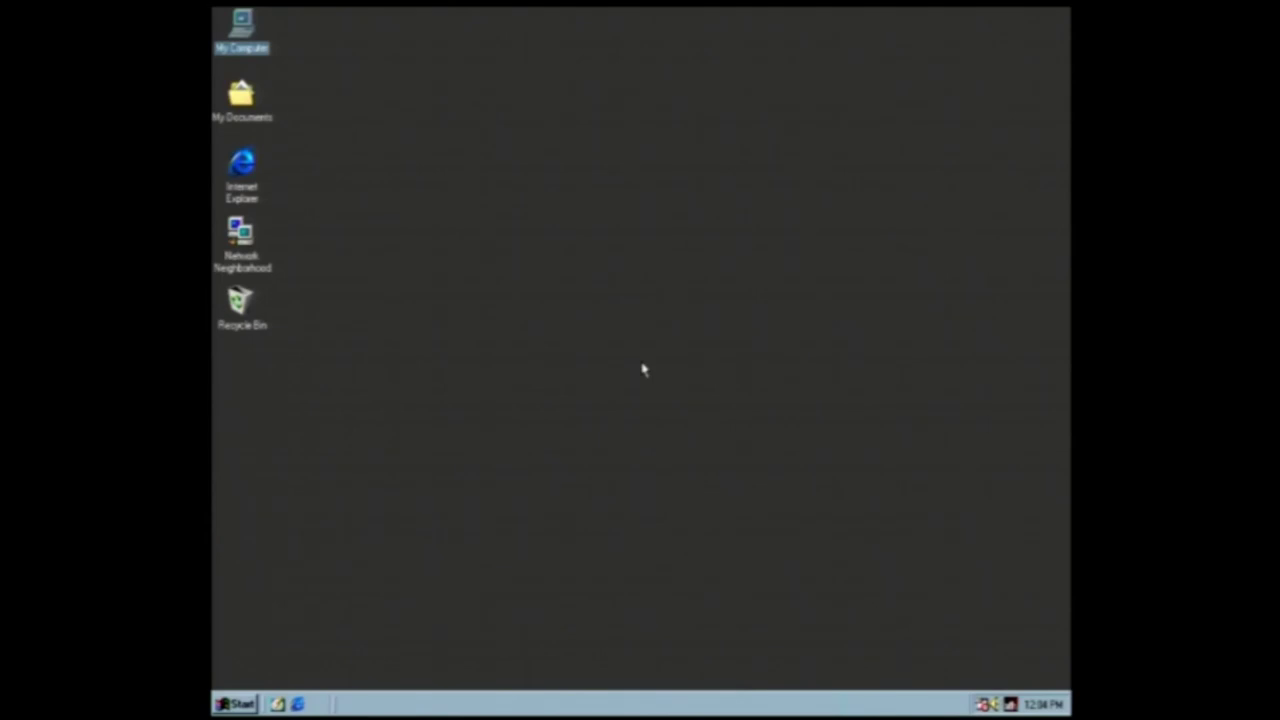
# Open the Windows 98 Control Panel
pyautogui.press('super')
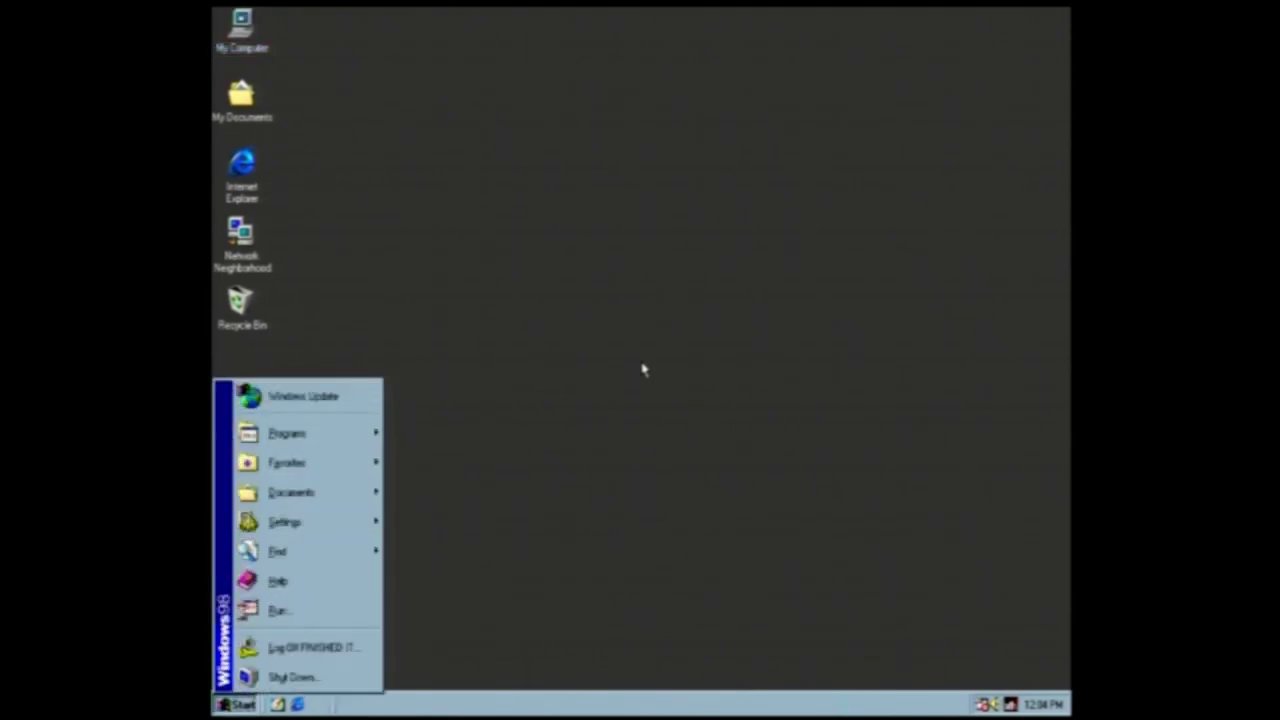
pyautogui.press('s')
pyautogui.press('Return')
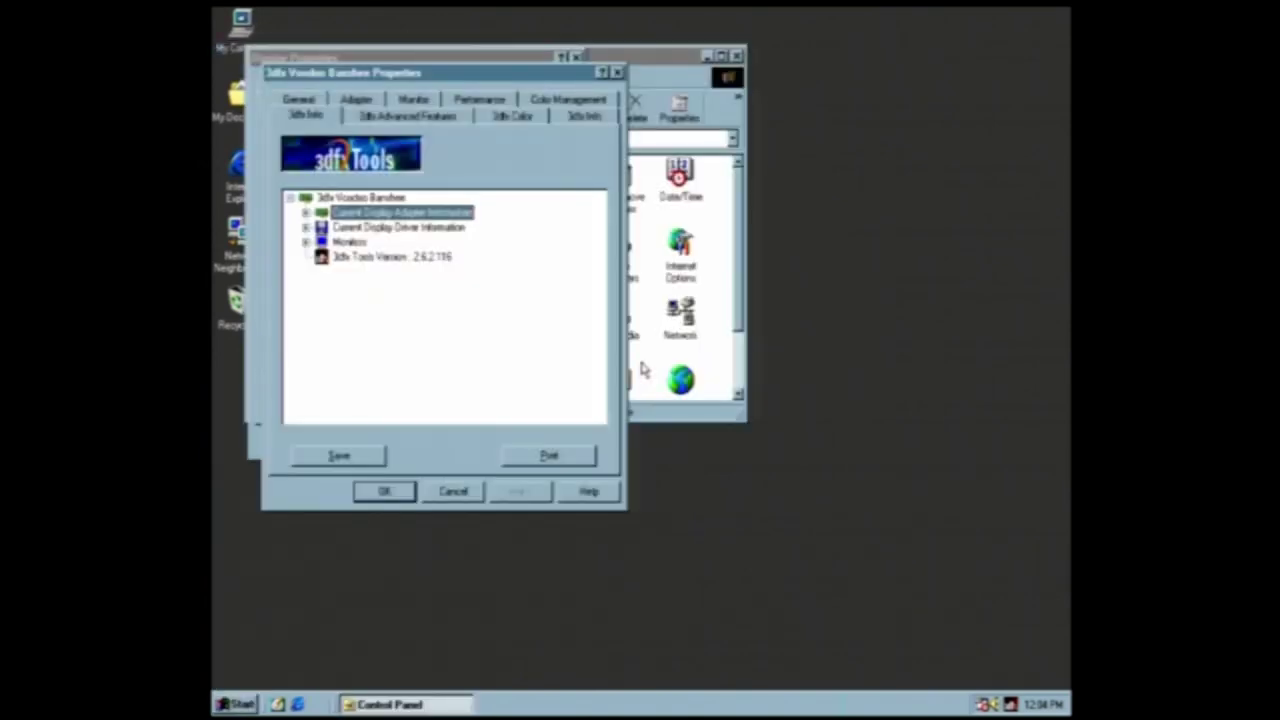
# Examine the current display adapter information in the 3dfx Voodoo Banshee properties and collapse it again
pyautogui.press('Right')
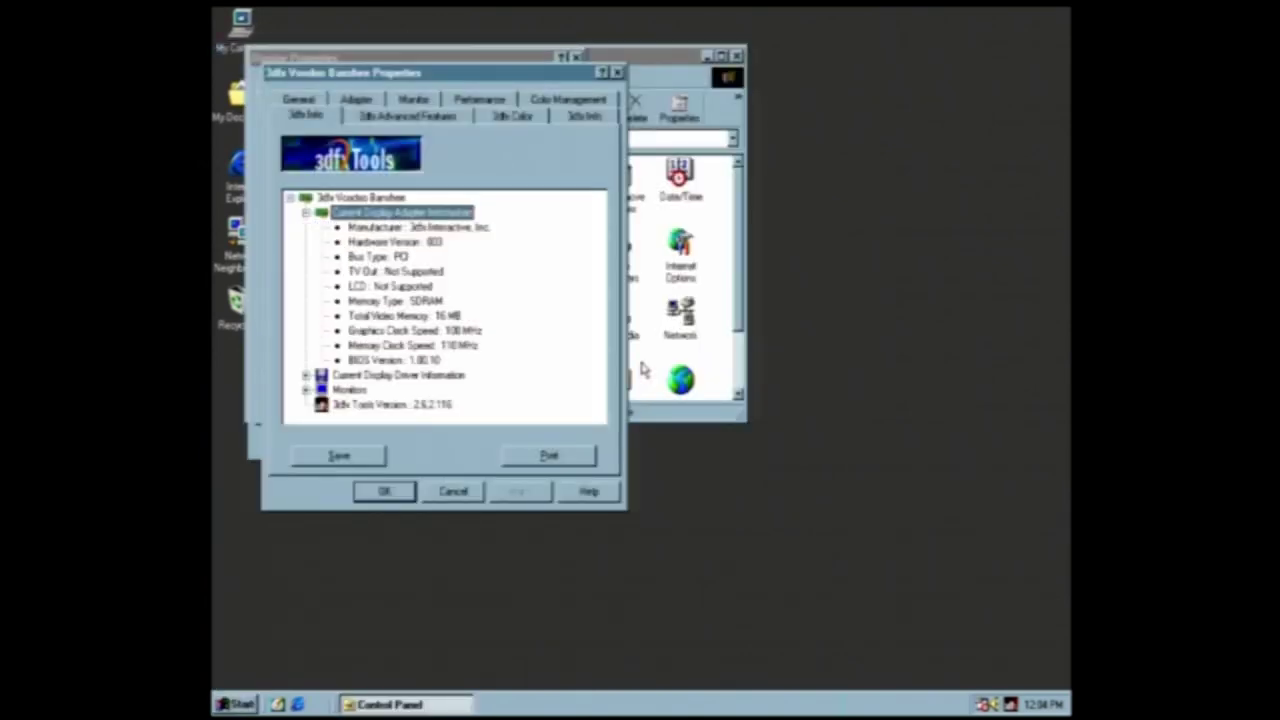
pyautogui.press('Down')
pyautogui.press('Down')
pyautogui.press('Down')
pyautogui.press('Down')
pyautogui.press('Down')
pyautogui.press('Down')
pyautogui.press('Down')
pyautogui.press('Down')
pyautogui.press('Down')
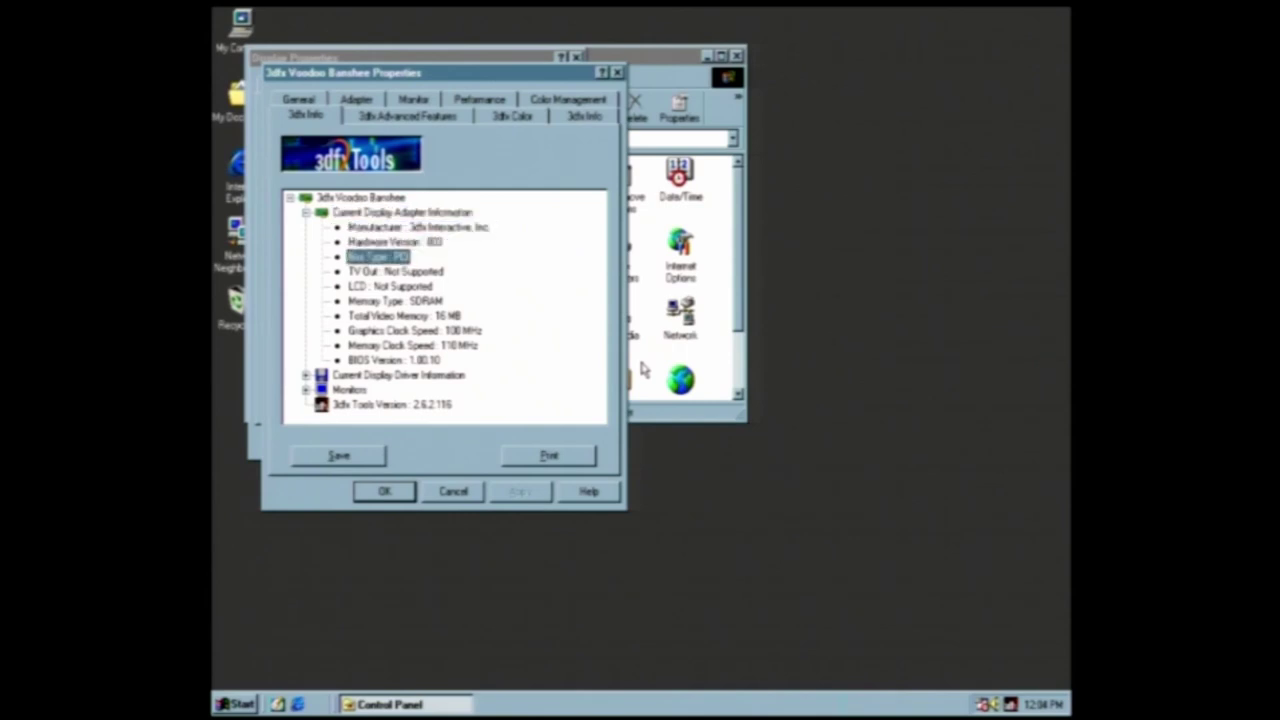
pyautogui.press('Down')
pyautogui.press('Down')
pyautogui.press('Up')
pyautogui.press('Up')
pyautogui.press('Up')
pyautogui.press('Up')
pyautogui.press('Up')
pyautogui.press('Up')
pyautogui.press('Up')
pyautogui.press('Up')
pyautogui.press('Up')
pyautogui.press('Up')
pyautogui.press('Left')
pyautogui.press('Left')
# Examine the product and version entries under the current display driver information
pyautogui.press('Down')
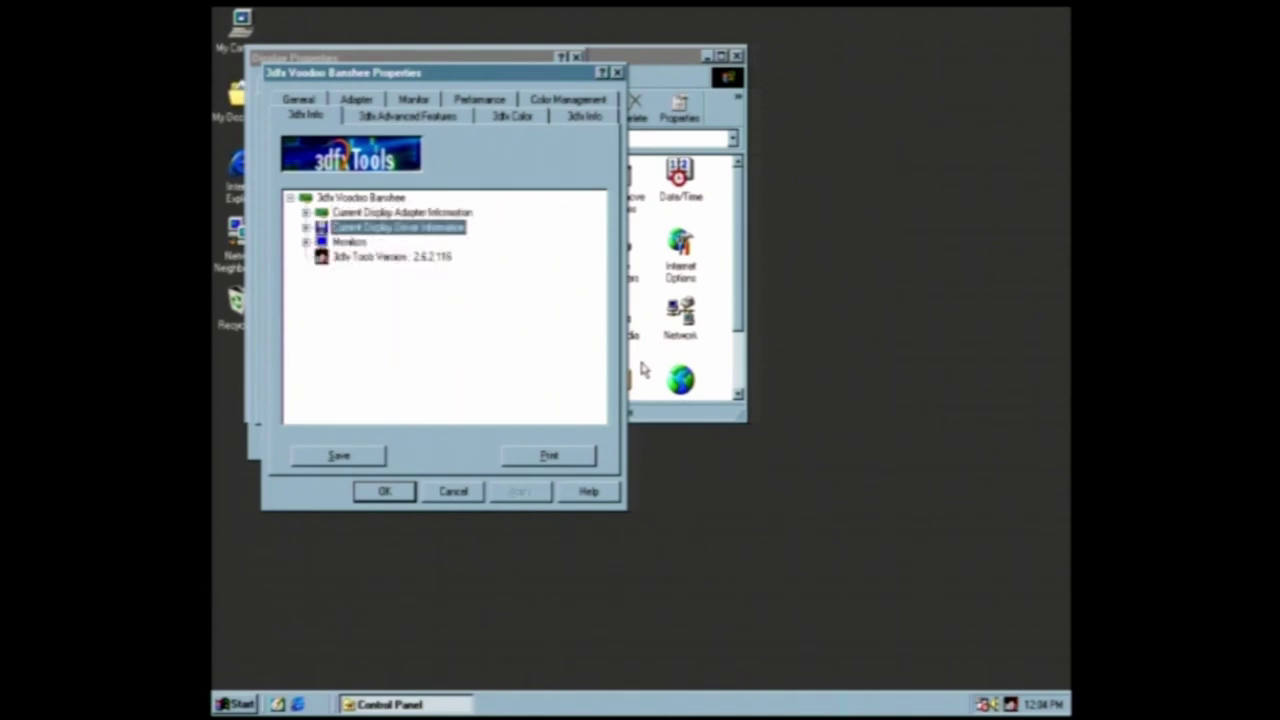
pyautogui.press('Right')
pyautogui.press('Down')
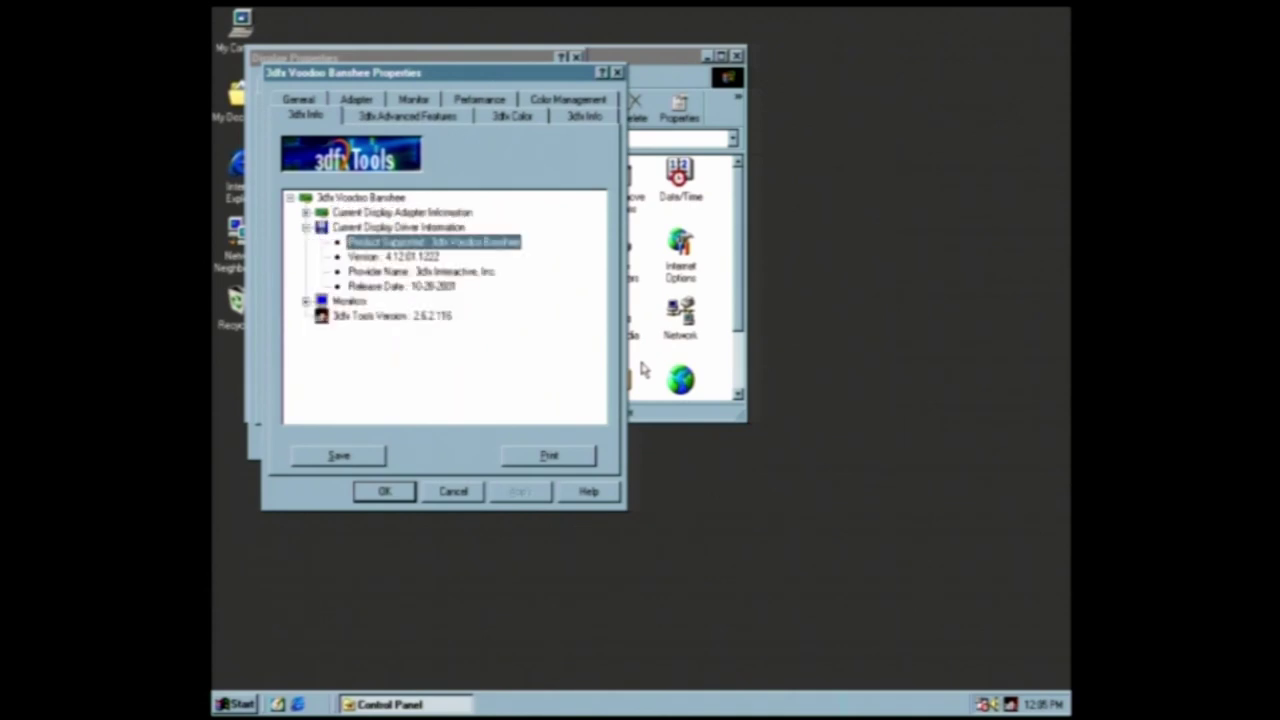
pyautogui.press('Down')
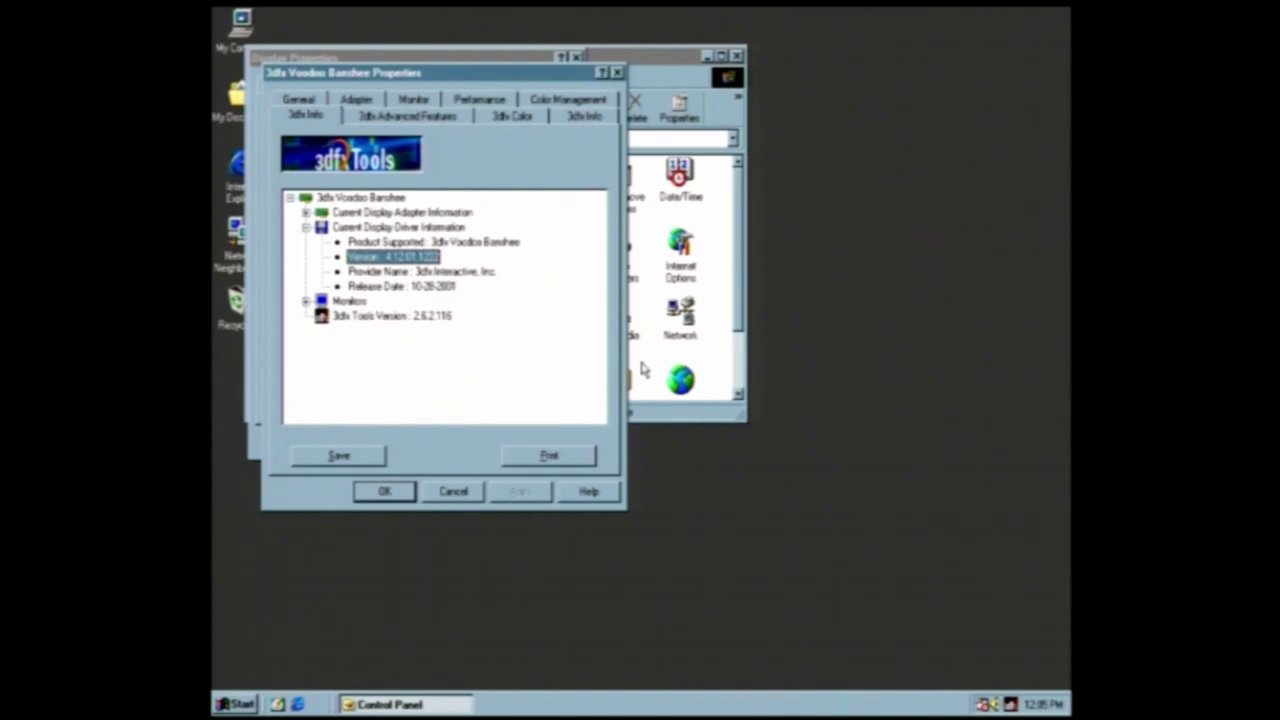
pyautogui.press('Up')
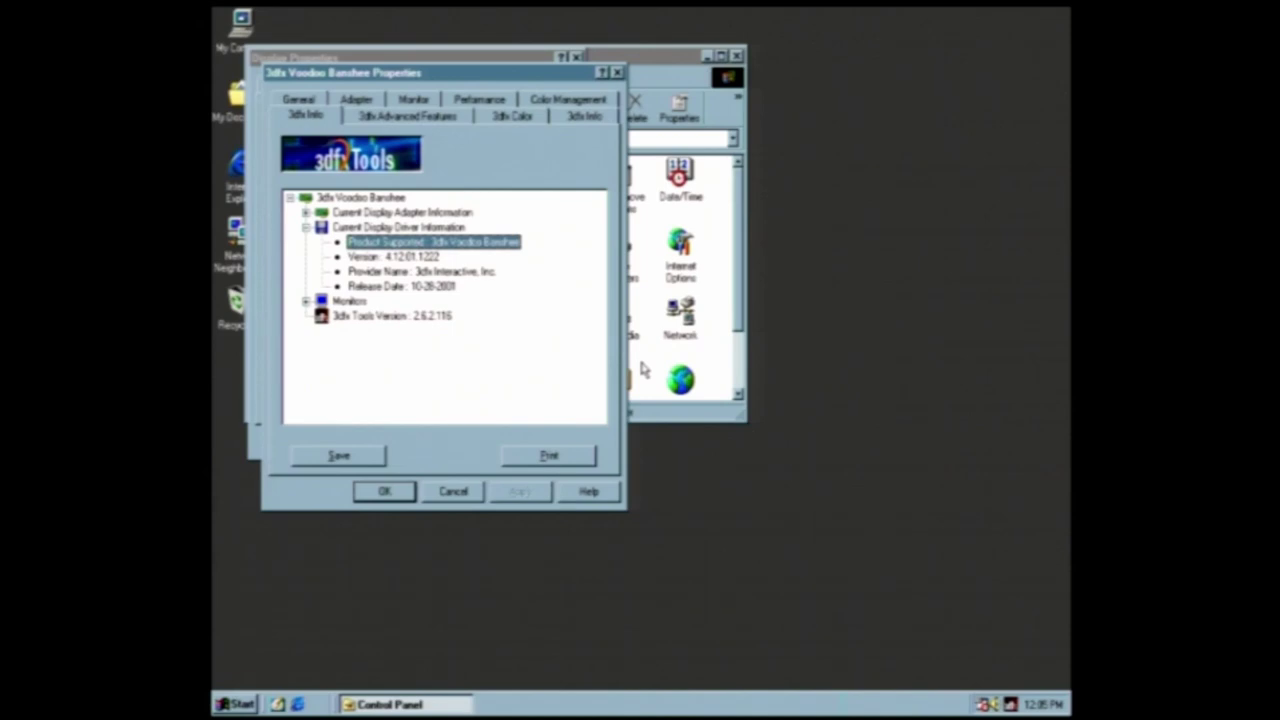
# Close the 3dfx Voodoo Banshee and display properties after viewing the last 3dfx Info page, and open Windows Explorer
pyautogui.hotkey('shift', 'Tab')
pyautogui.press('Right')
pyautogui.press('Right')
pyautogui.press('Right')
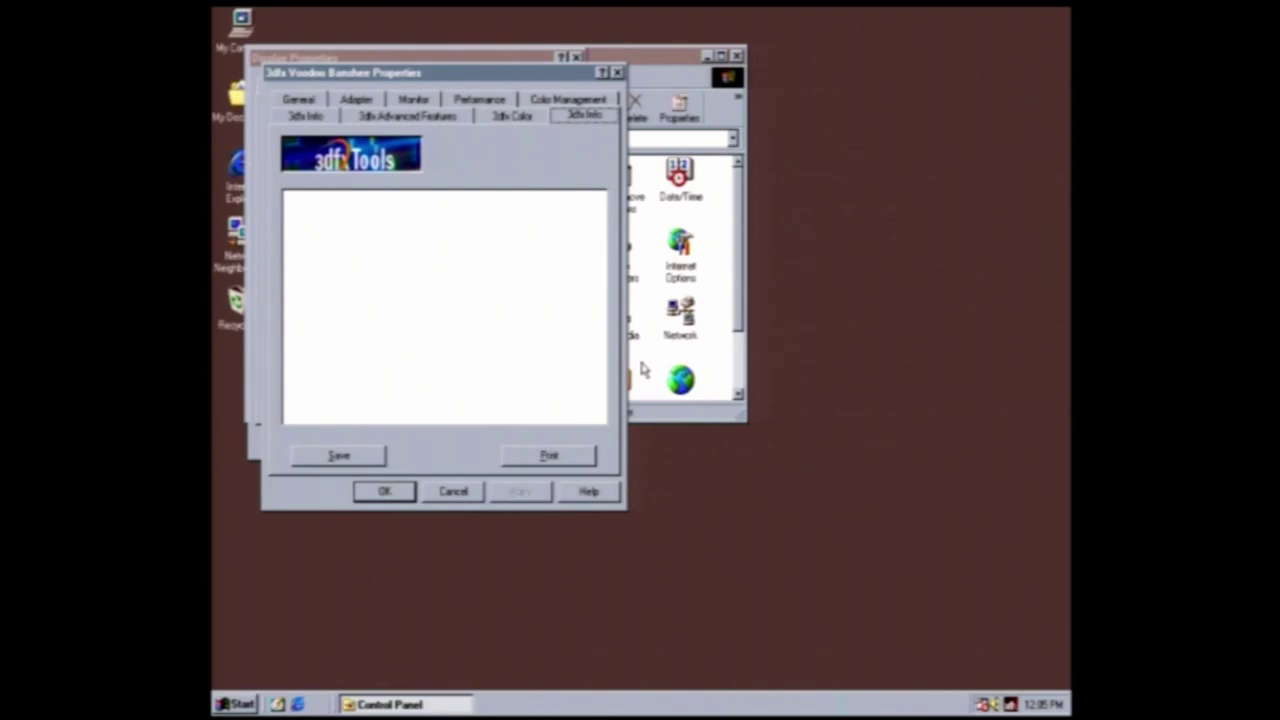
pyautogui.press('Escape')
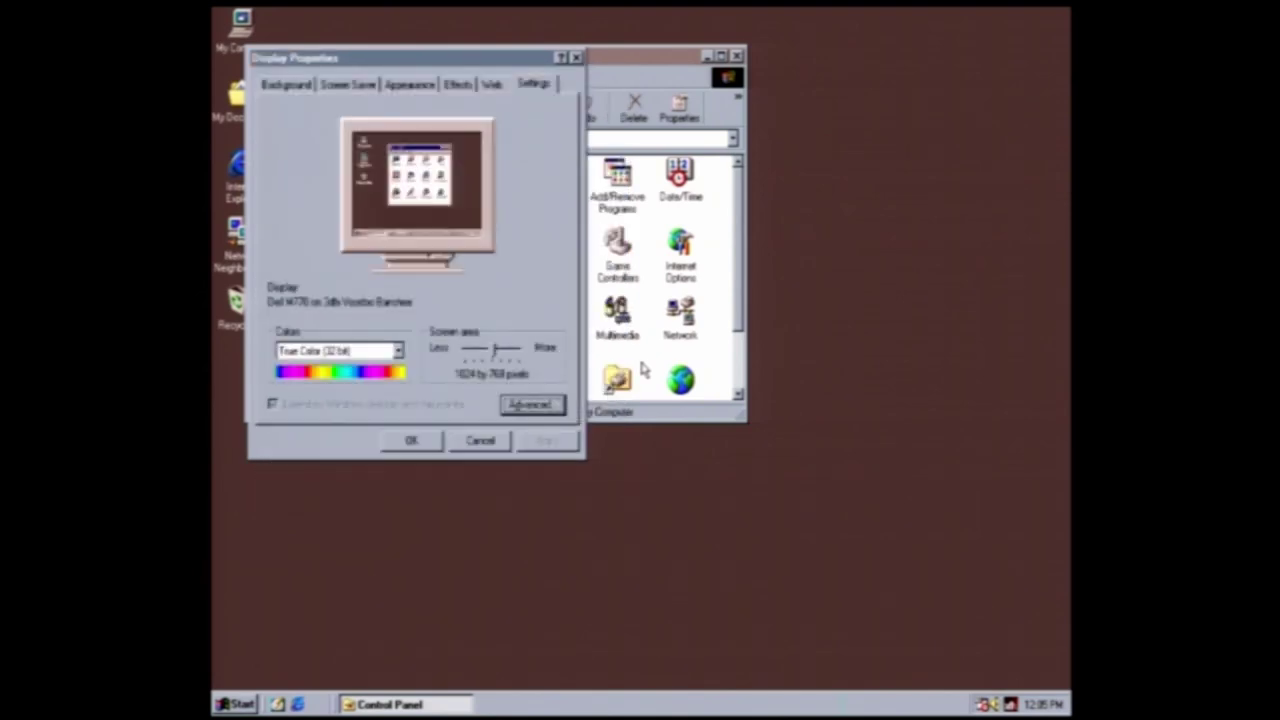
pyautogui.press('Escape')
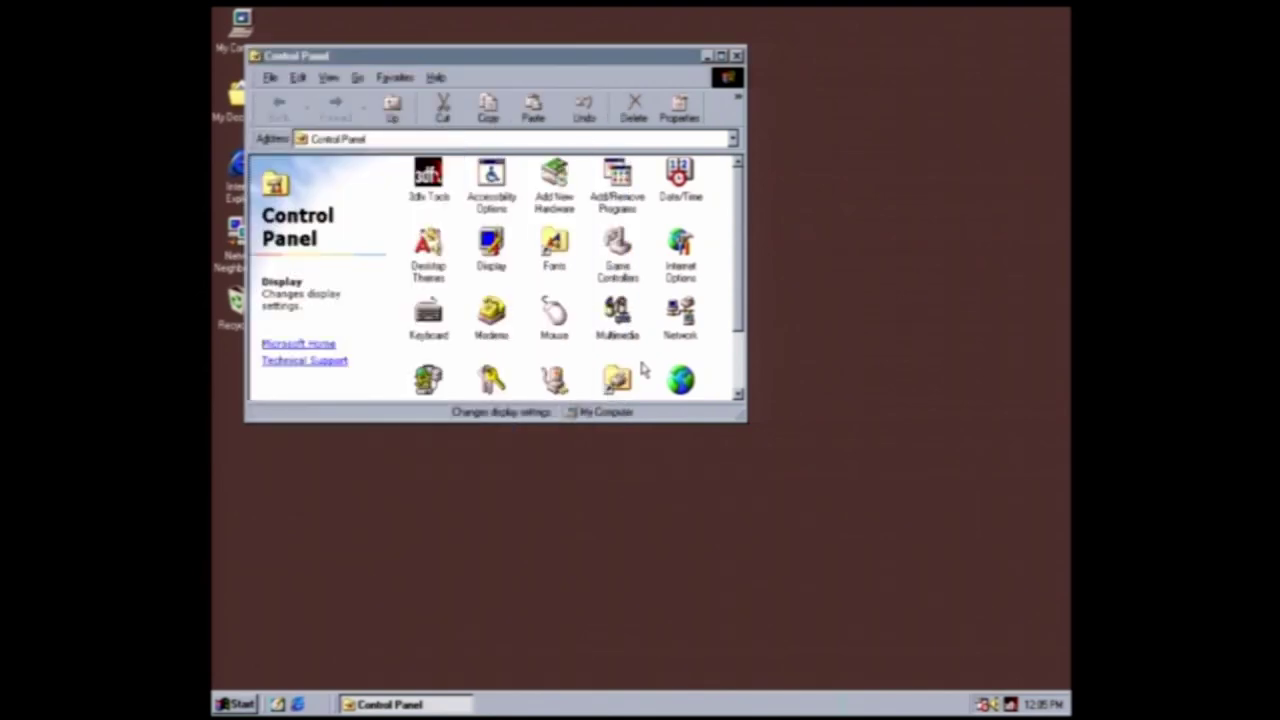
pyautogui.press('super+e')
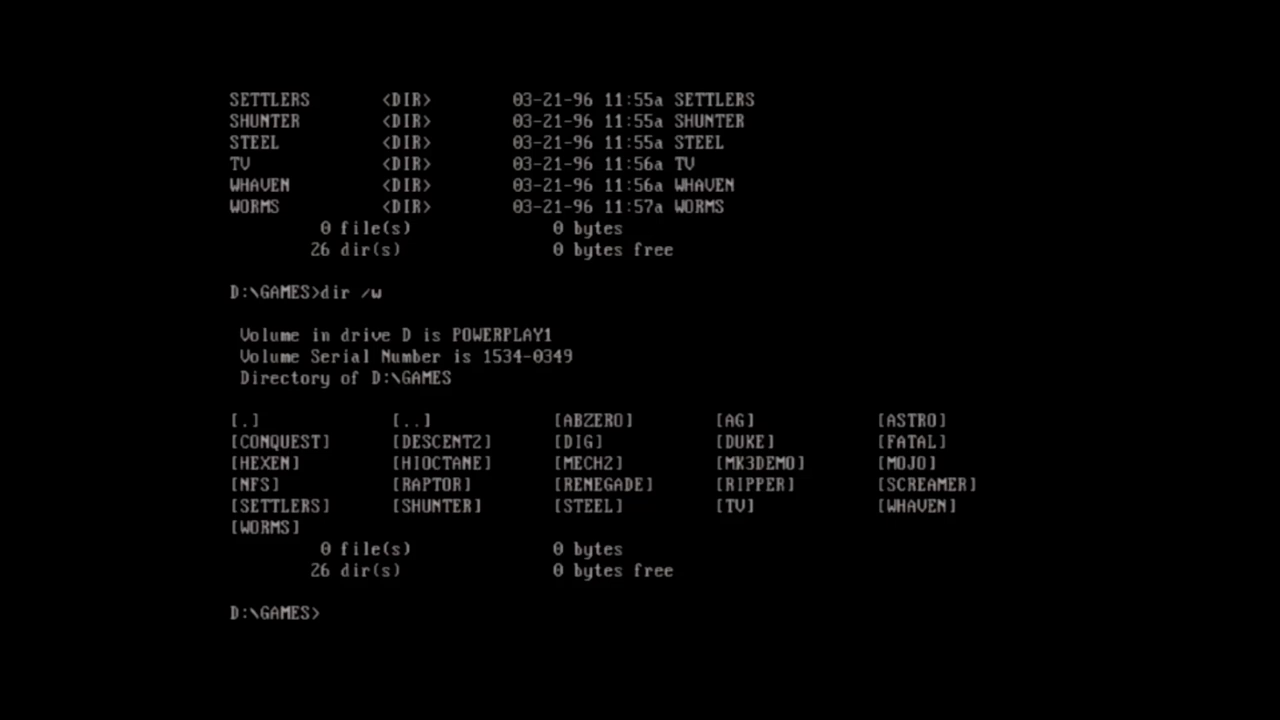
# Change to the duke directory under D:\GAMES and list its files
pyautogui.write('cd duke')
pyautogui.press('Return')
pyautogui.write('dir')
pyautogui.press('Return')
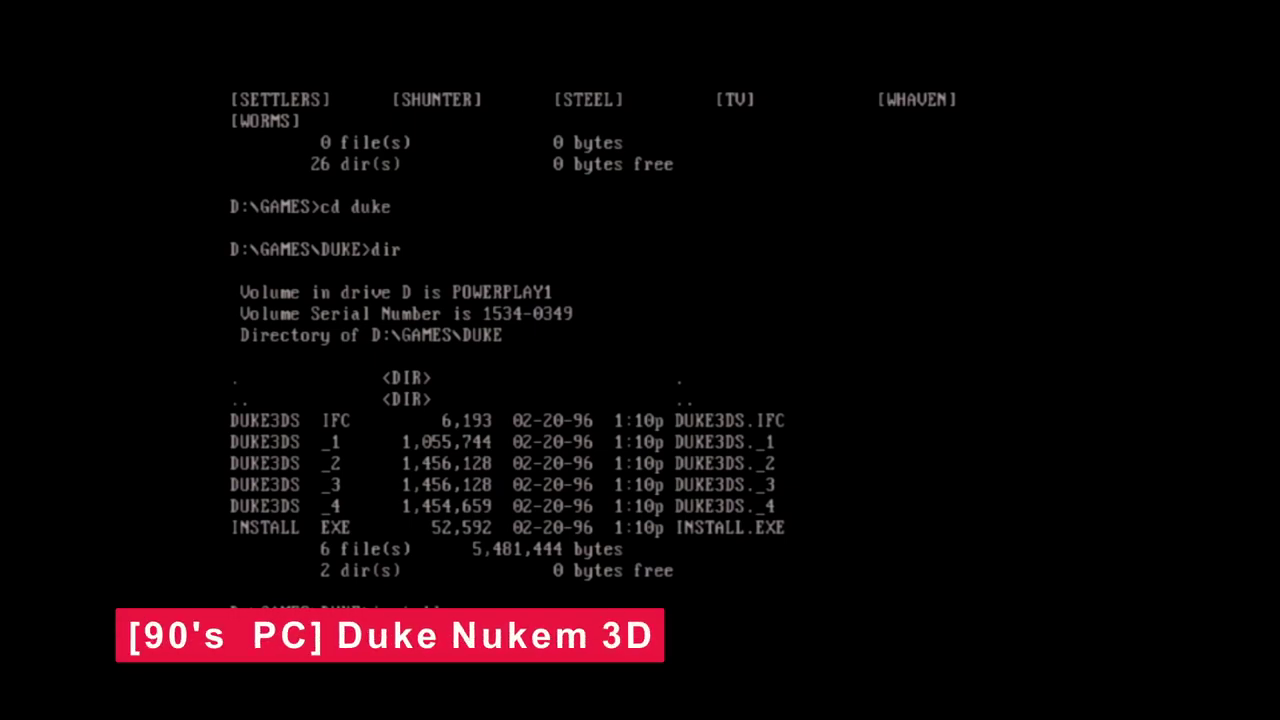
# Install Duke Nukem 3D into C:\DUKE3D, agreeing to install despite Windows running
pyautogui.press('Return')
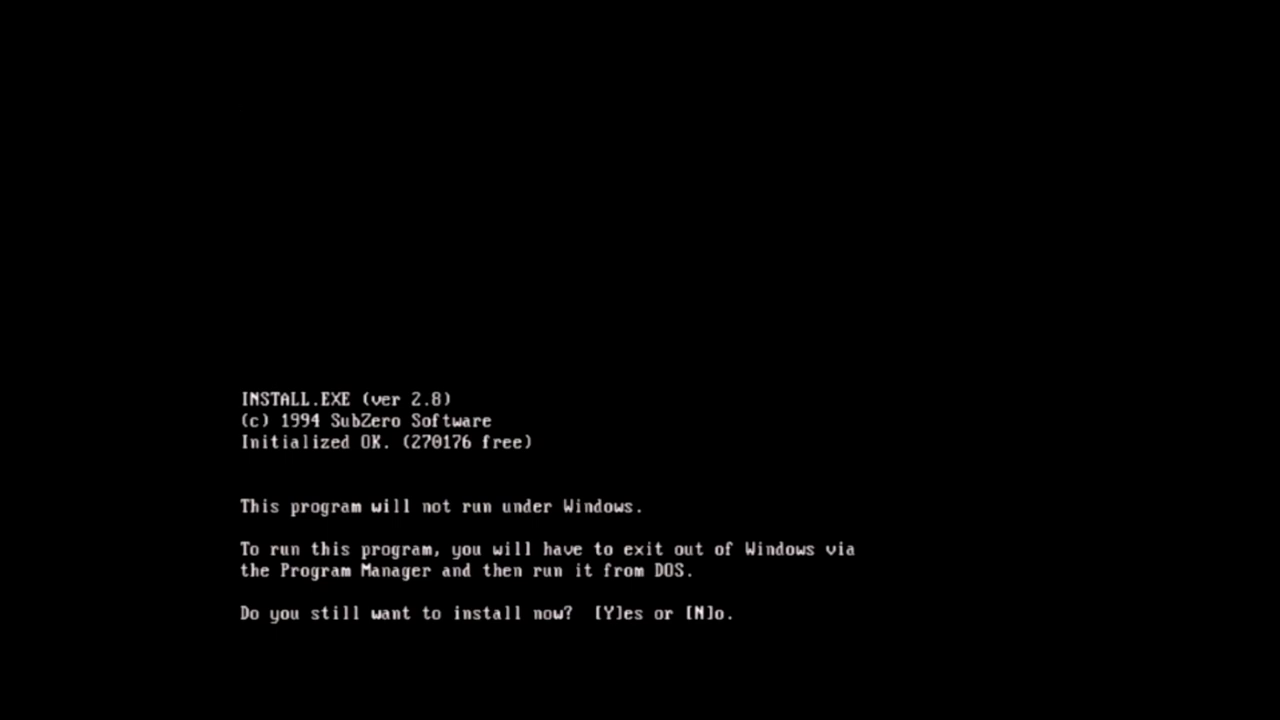
pyautogui.press('y')
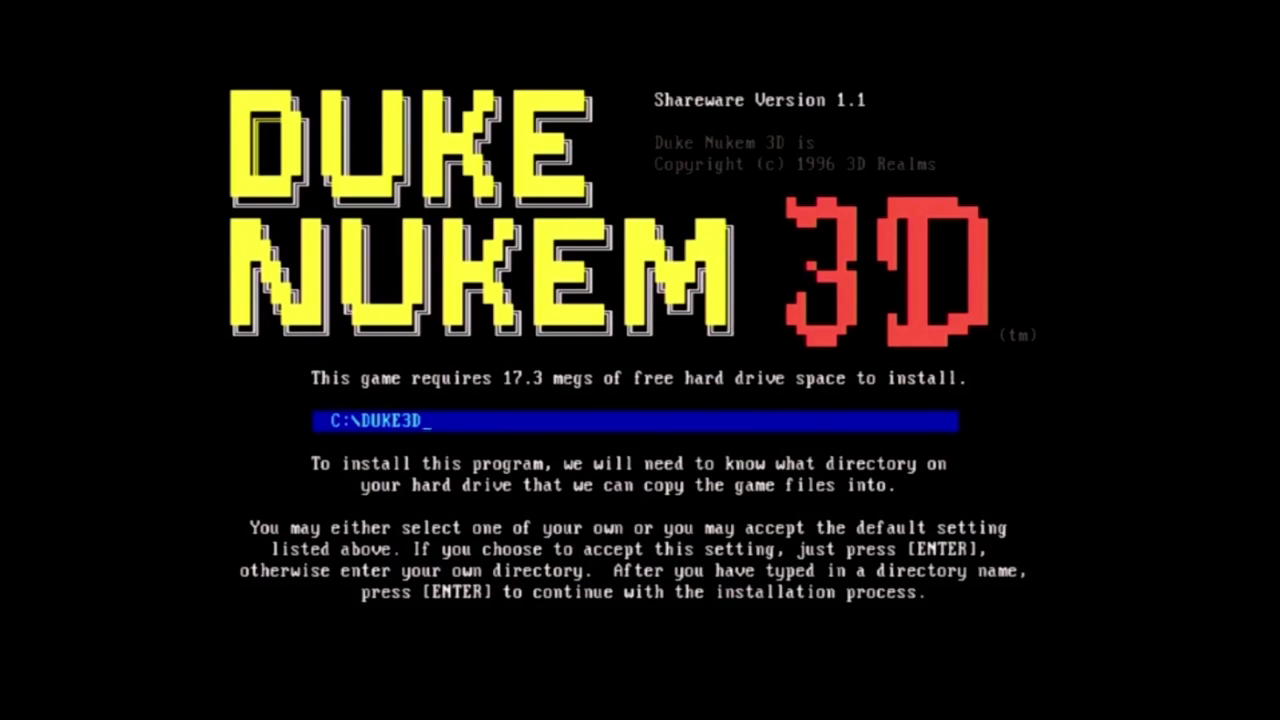
pyautogui.press('Return')
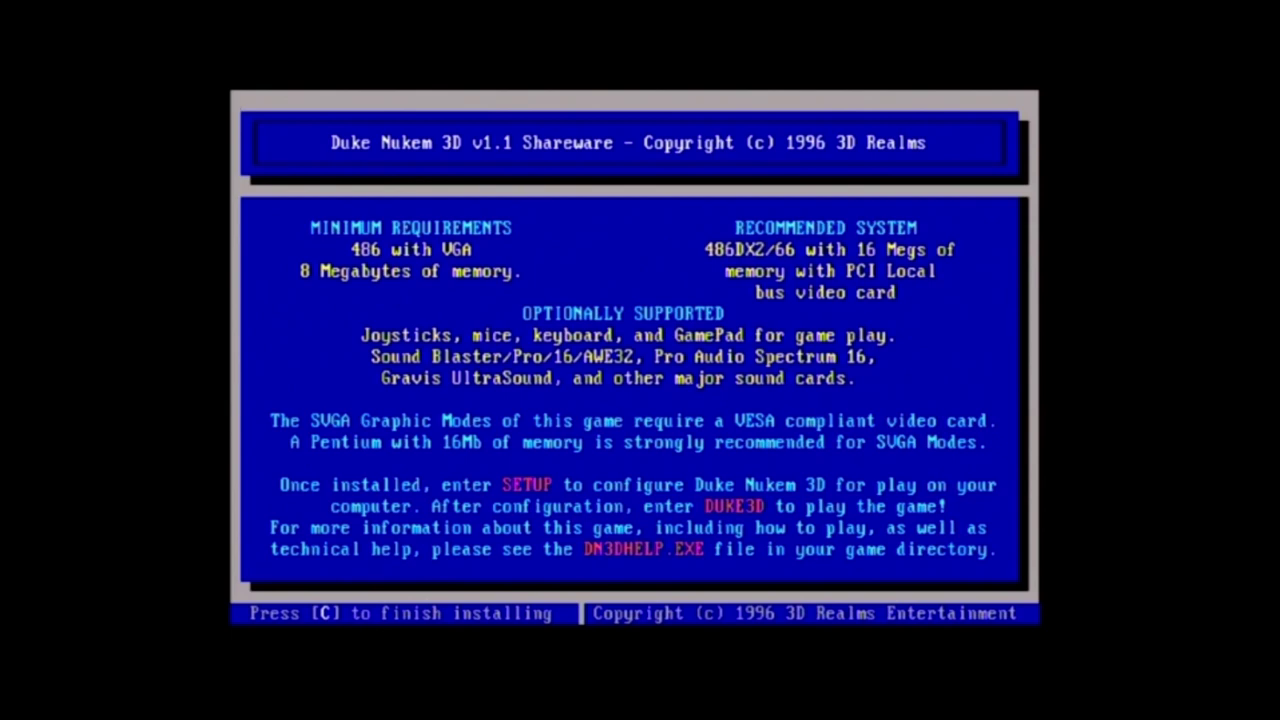
pyautogui.press('c')
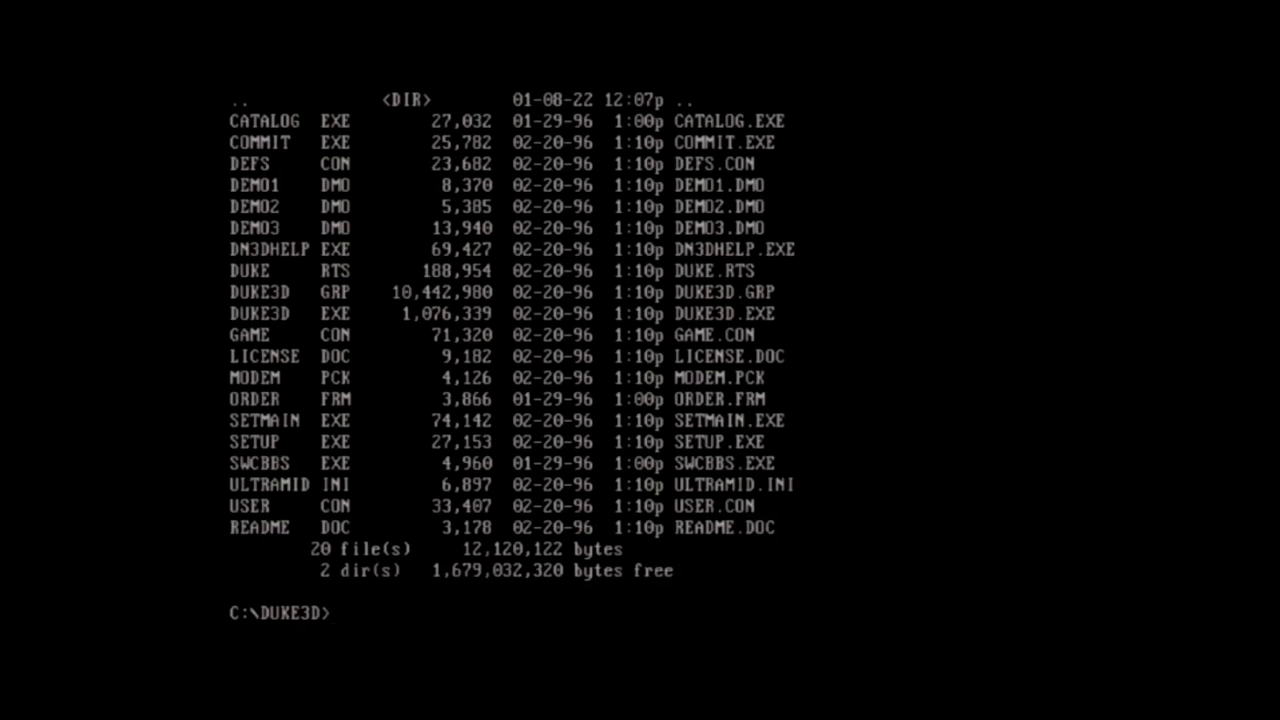
# List the C:\DUKE3D directory in wide format with dir /w and start the game's setup program
pyautogui.write('dir /w')
pyautogui.press('Return')
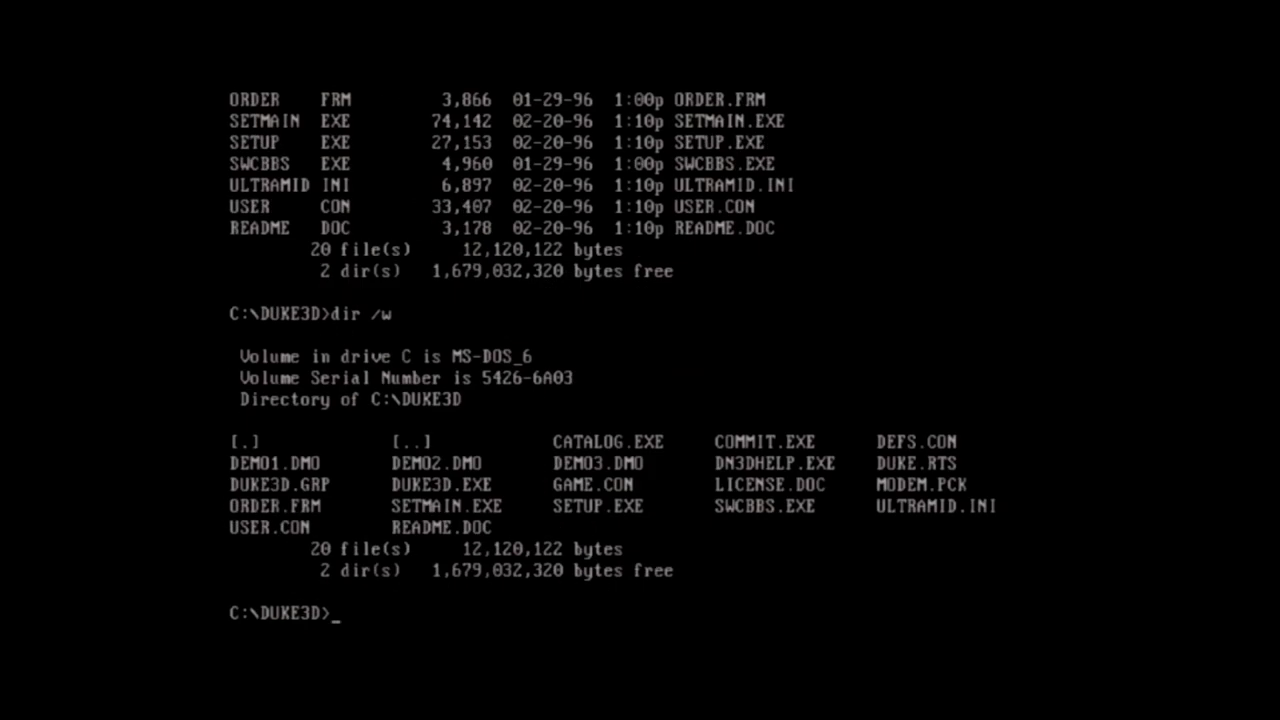
pyautogui.write('setup')
pyautogui.press('Return')
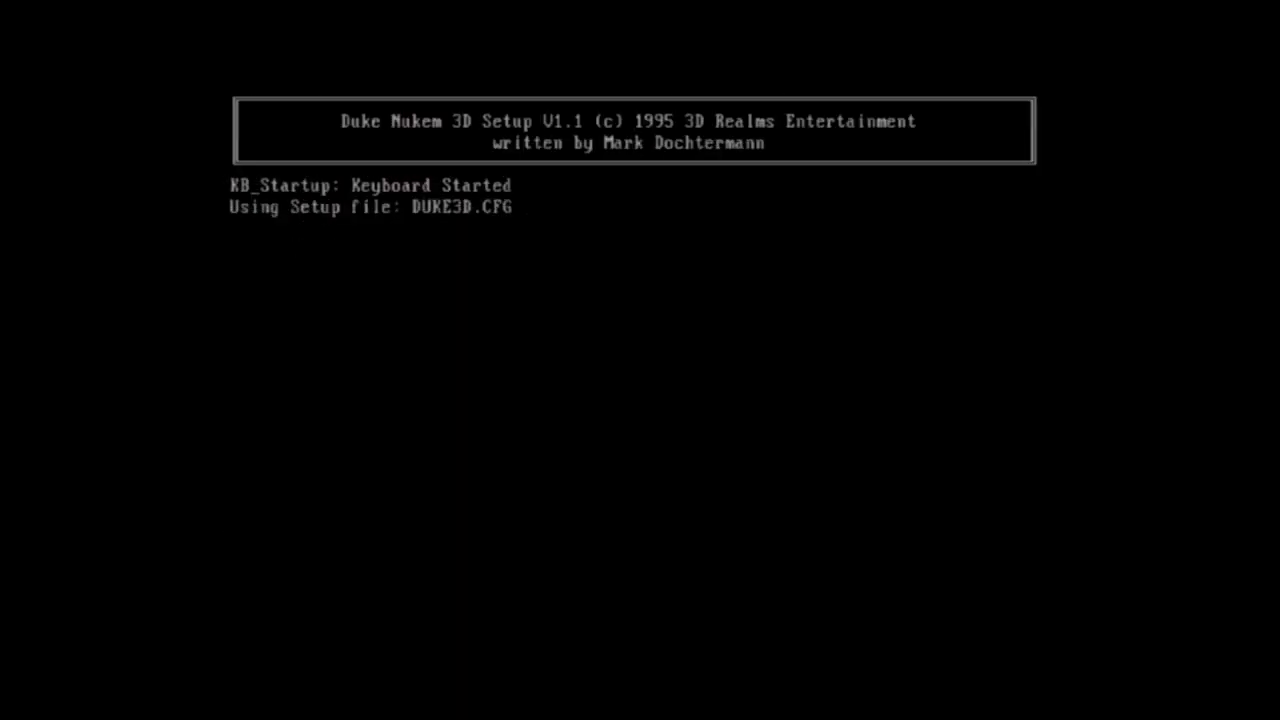
# Open the sound setup and choose Sound Blaster as the Sound FX card
pyautogui.press('Down')
pyautogui.press('Up')
pyautogui.press('Return')
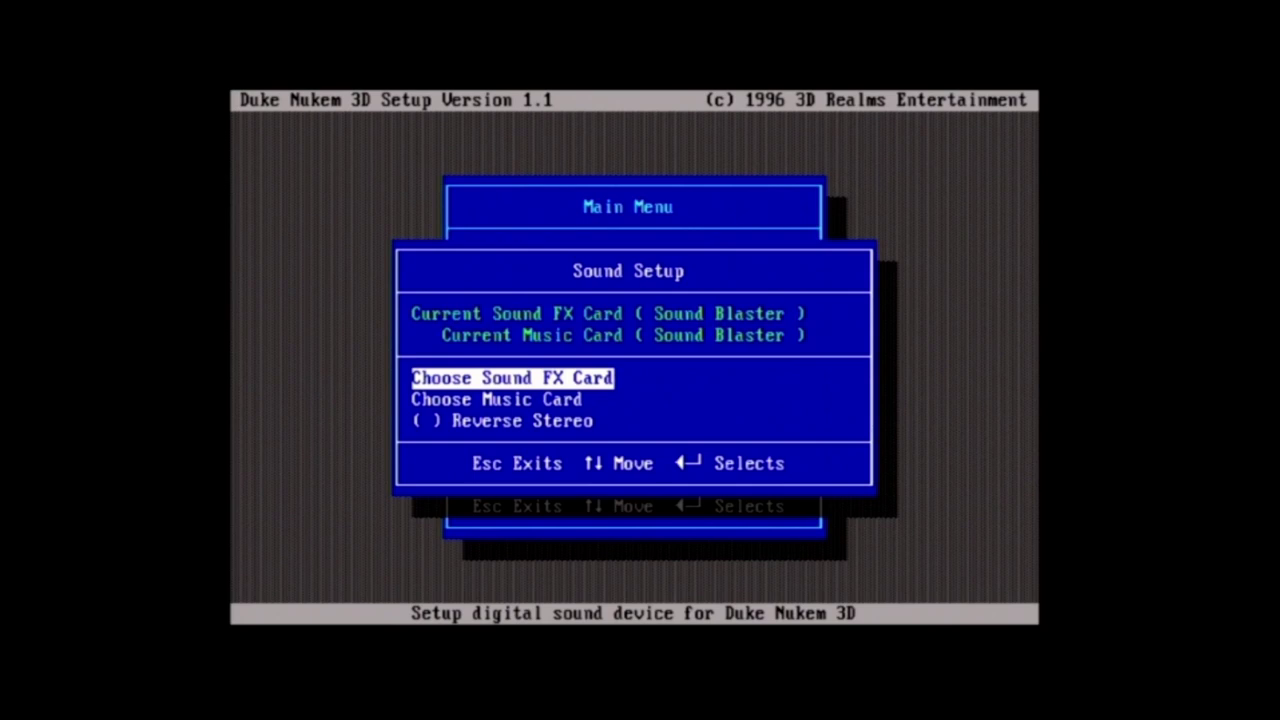
pyautogui.press('Return')
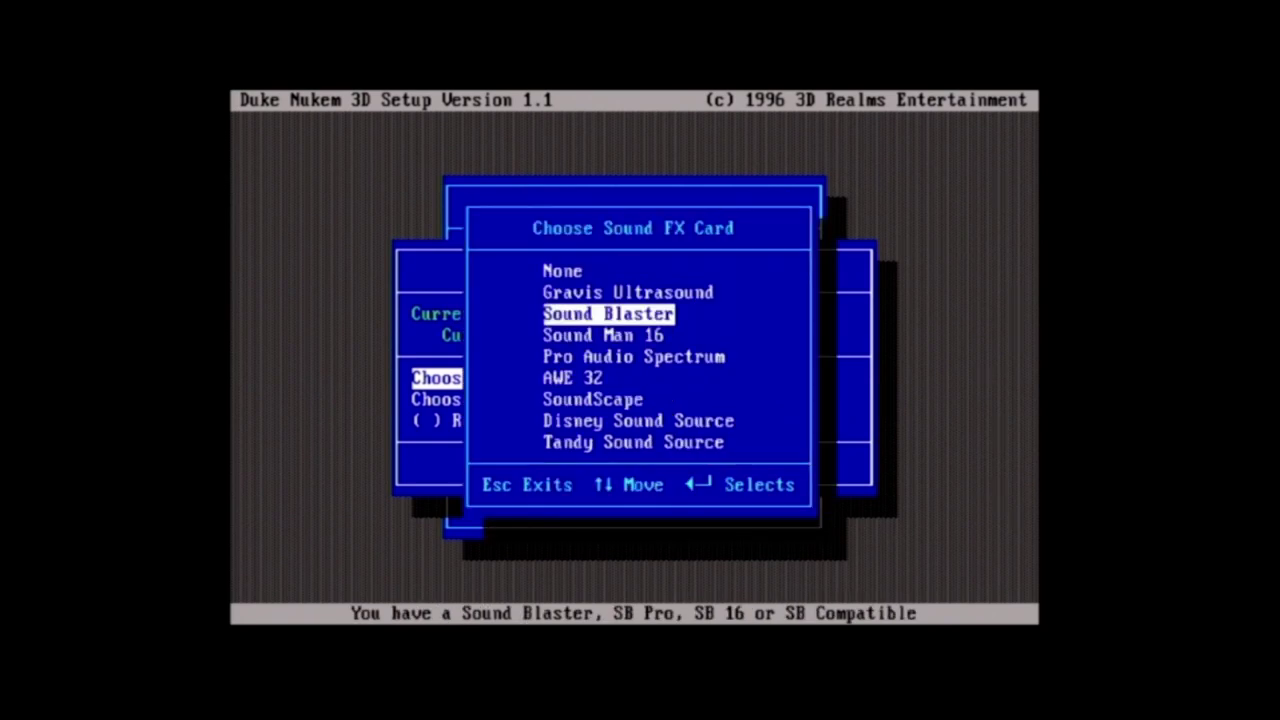
pyautogui.press('Escape')
pyautogui.press('Return')
pyautogui.press('Return')
# Change the sound card type in the Sound Blaster configuration to Sound Blaster or compatible
pyautogui.press('Down')
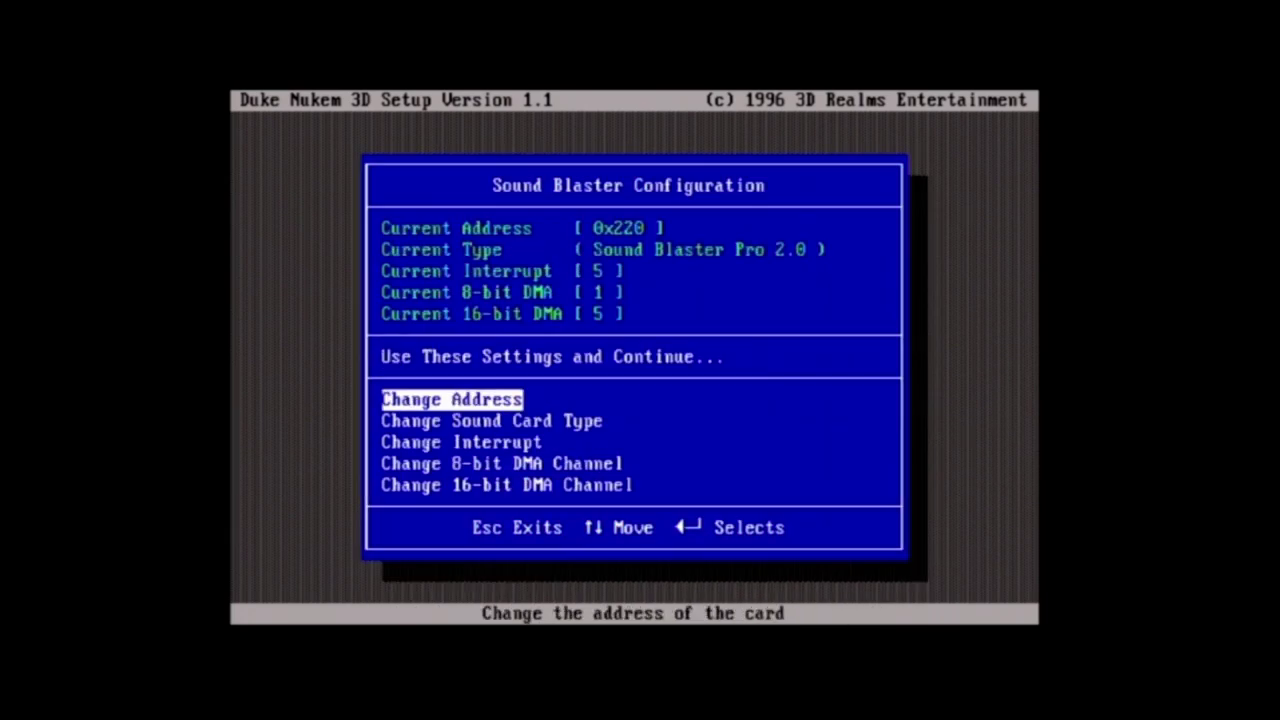
pyautogui.press('Down')
pyautogui.press('Up')
pyautogui.press('Up')
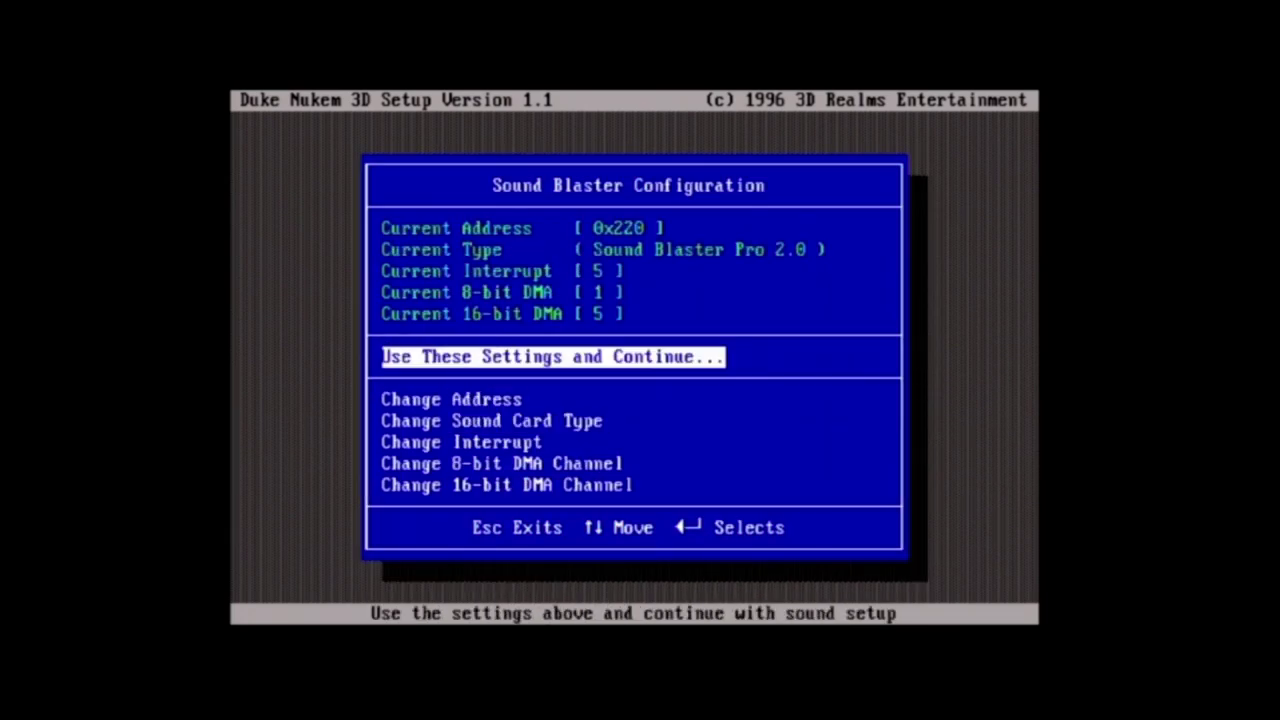
pyautogui.press('Down')
pyautogui.press('Down')
pyautogui.press('Down')
pyautogui.press('Up')
pyautogui.press('Return')
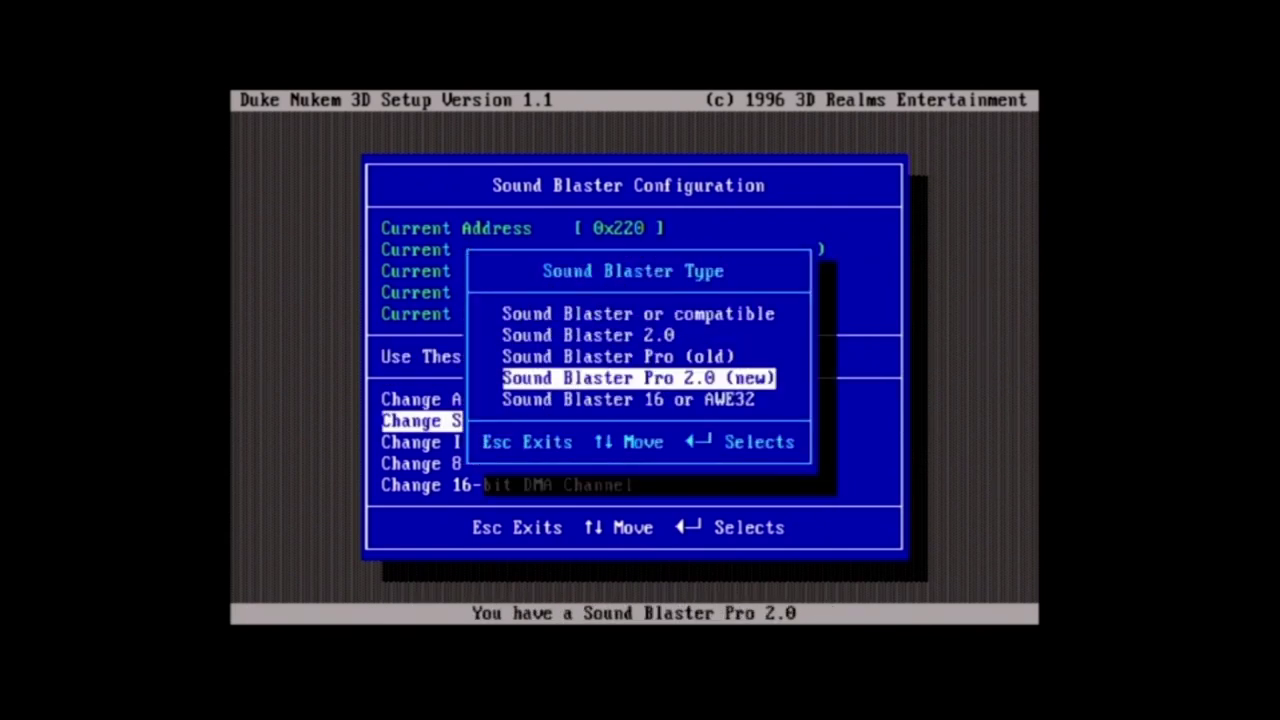
pyautogui.press('Up')
pyautogui.press('Up')
pyautogui.press('Up')
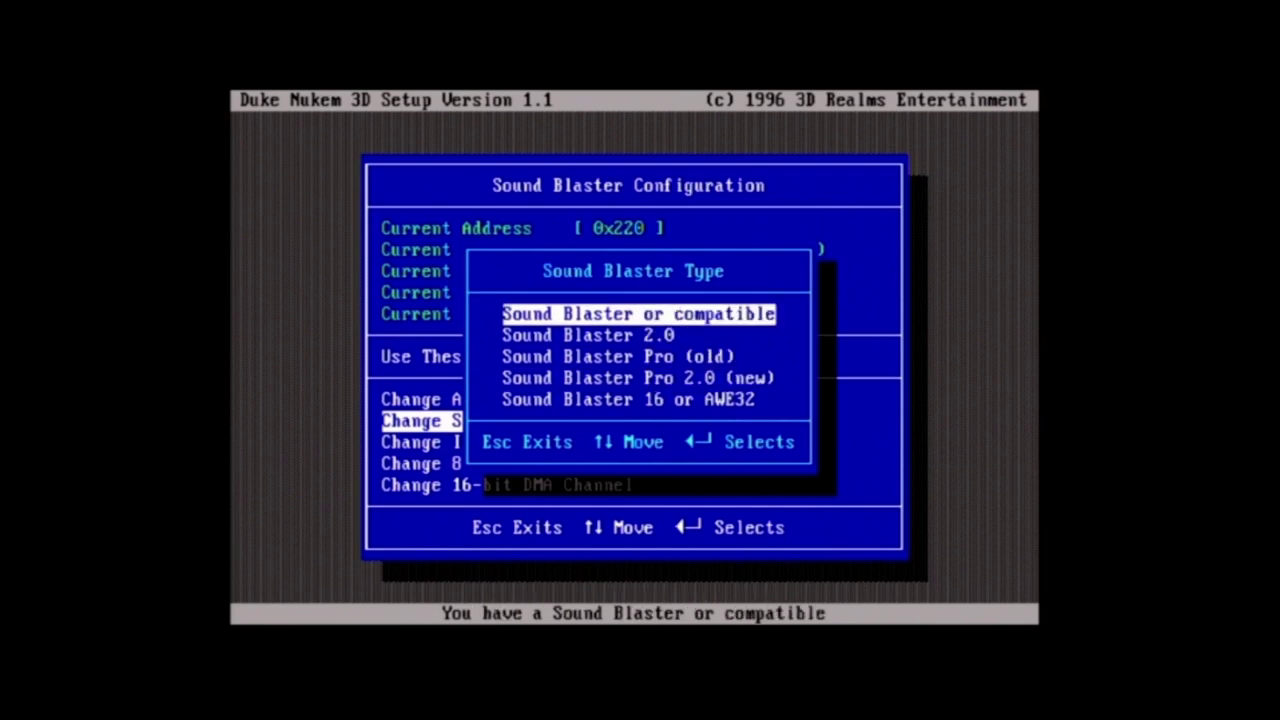
pyautogui.press('Return')
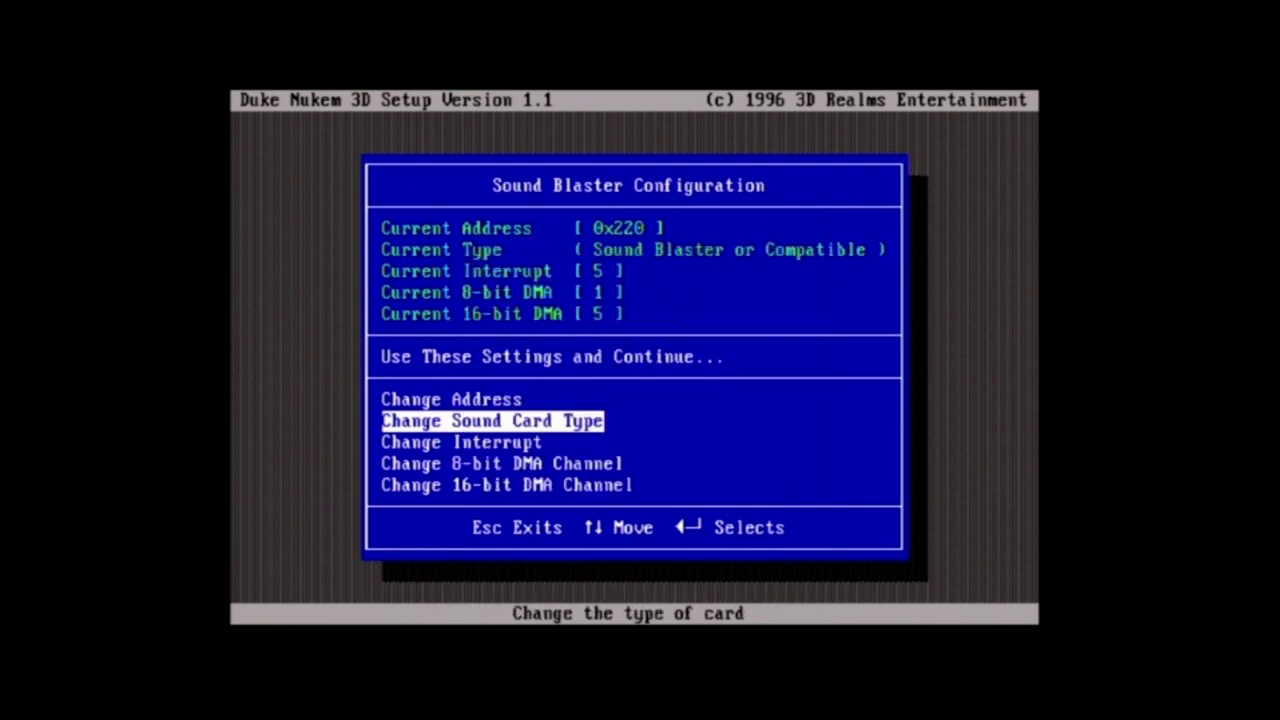
# Use the current Sound Blaster settings and accept the preselected choices for the remaining sound effects options
pyautogui.press('Up')
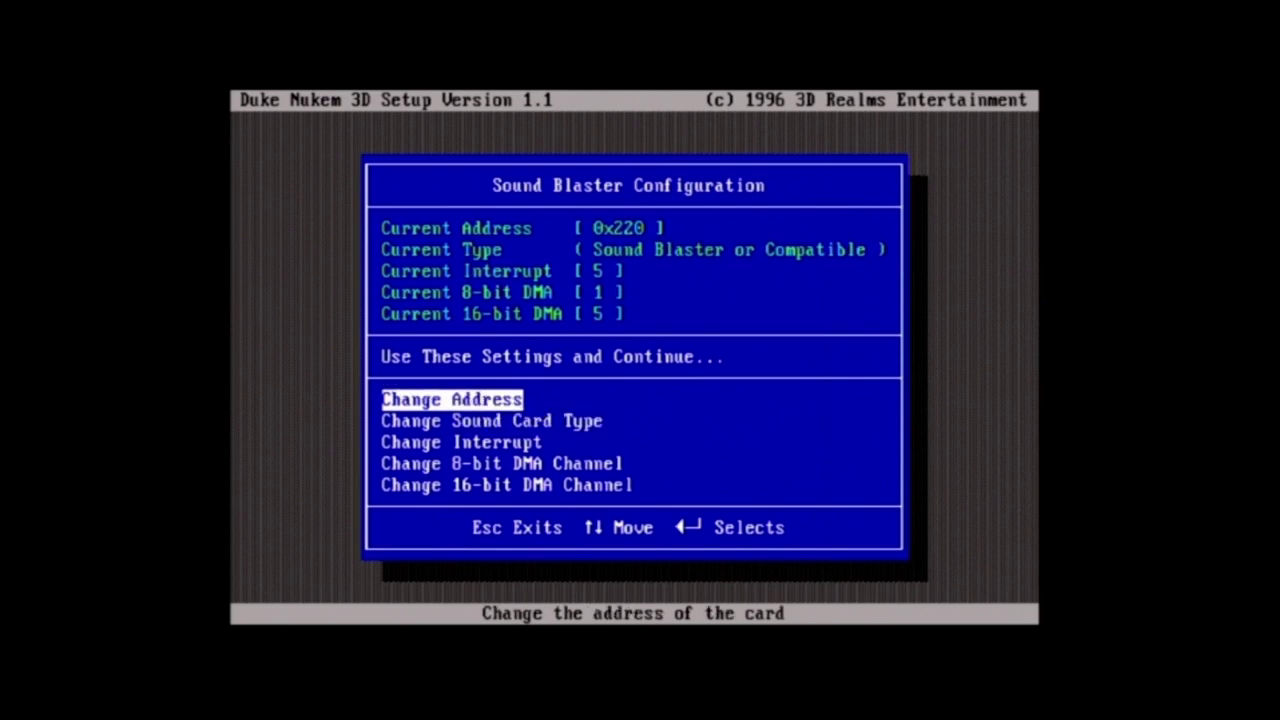
pyautogui.press('Up')
pyautogui.press('Return')
pyautogui.press('Return')
pyautogui.press('Return')
pyautogui.press('Return')
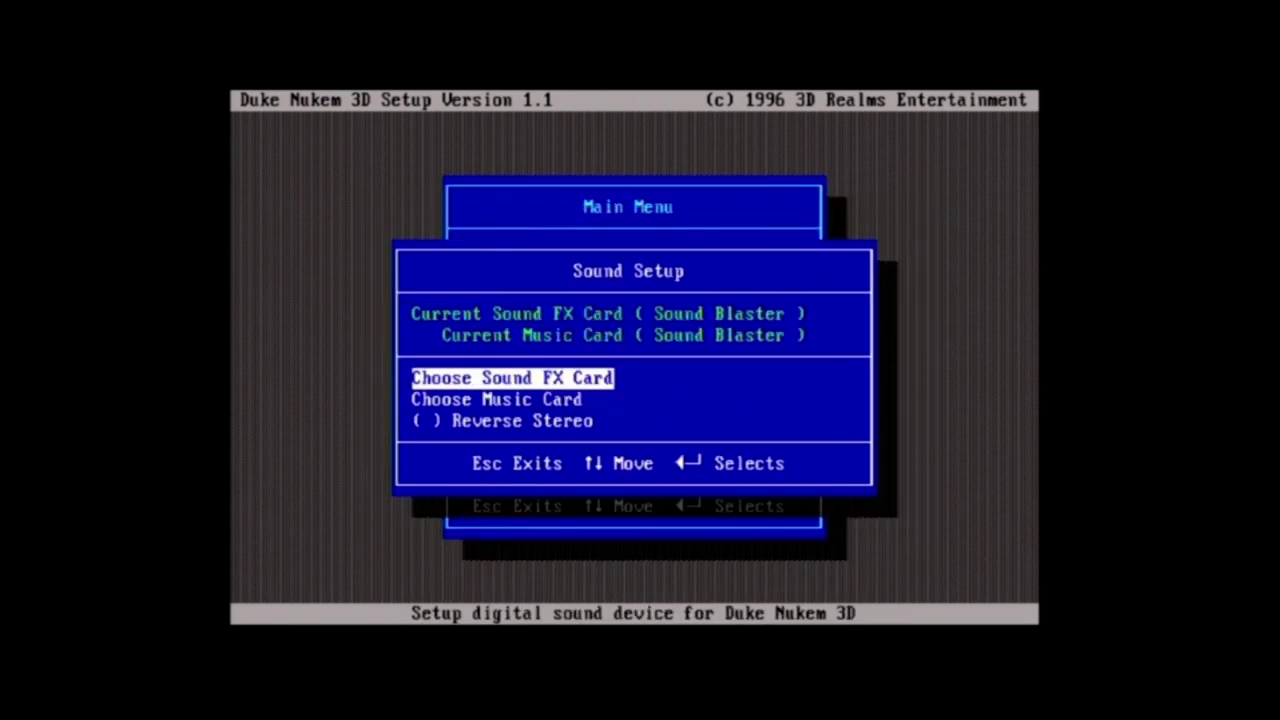
# Choose a music card that uses a MIDI port, set the port to 0x330, and leave the sound setup
pyautogui.press('Down')
pyautogui.press('Return')
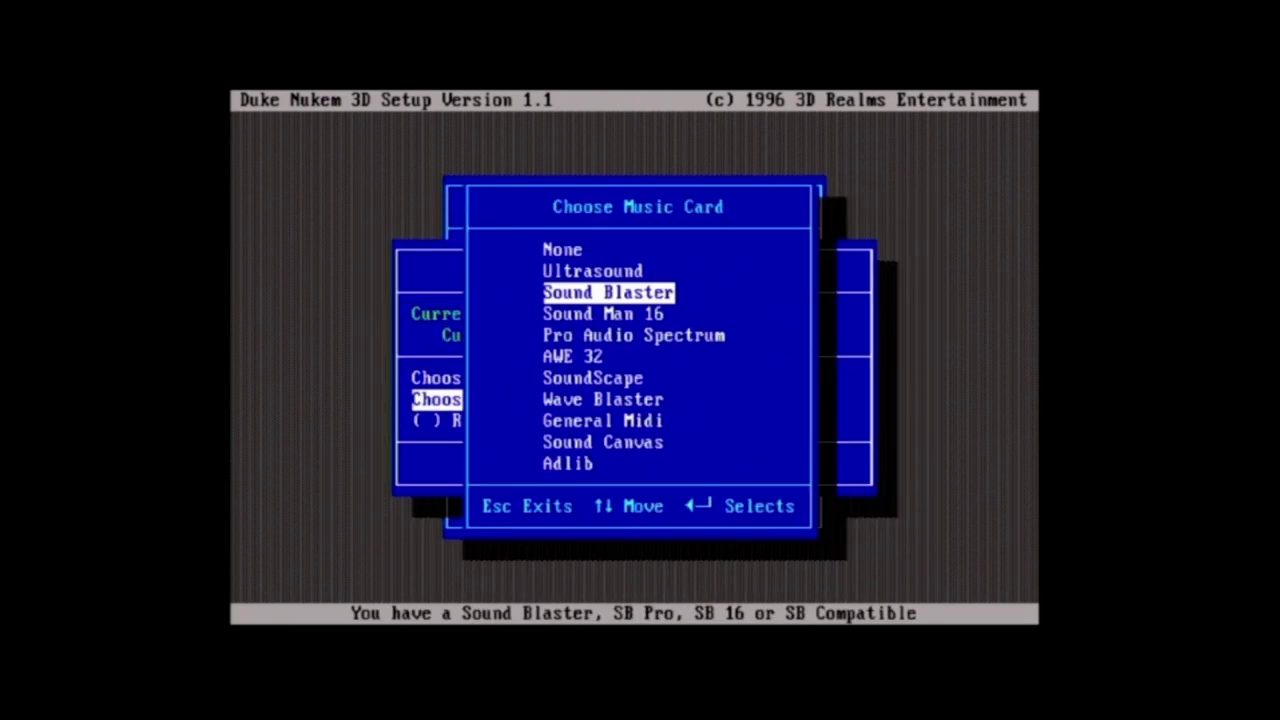
pyautogui.press('Down')
pyautogui.press('Up')
pyautogui.press('Up')
pyautogui.press('Down')
pyautogui.press('Down')
pyautogui.press('Down')
pyautogui.press('Down')
pyautogui.press('Down')
pyautogui.press('Down')
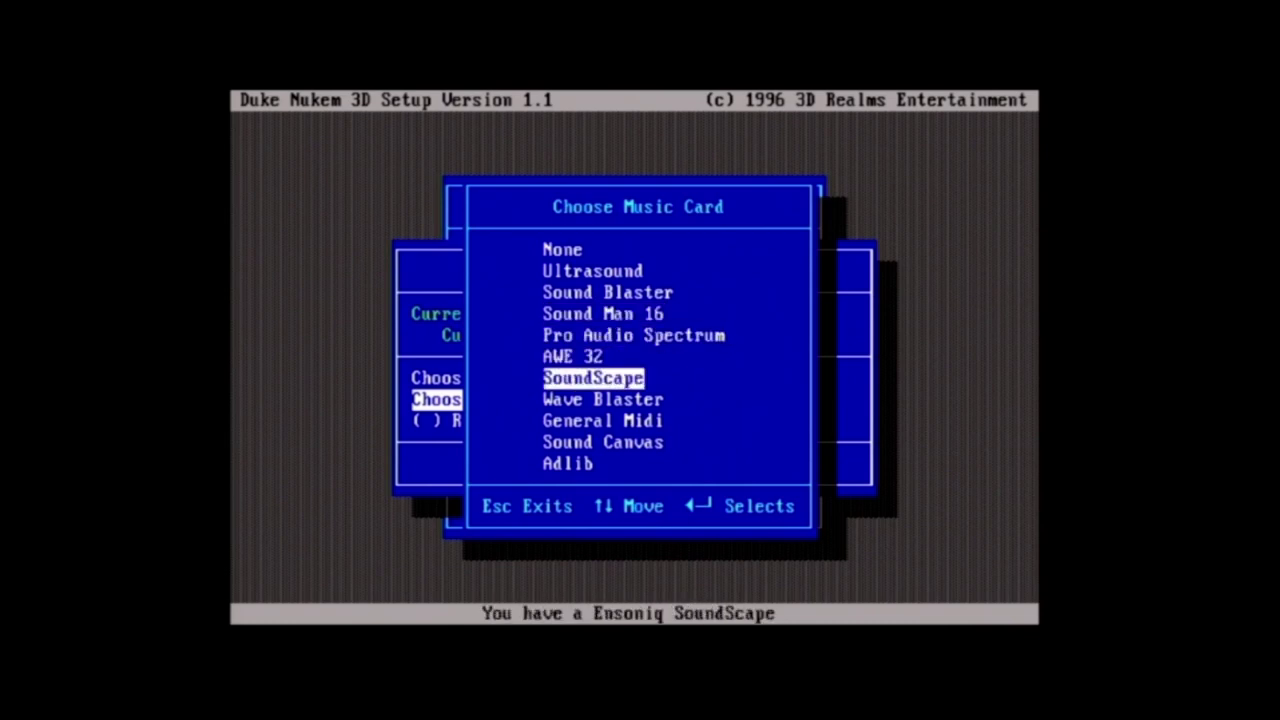
pyautogui.press('Return')
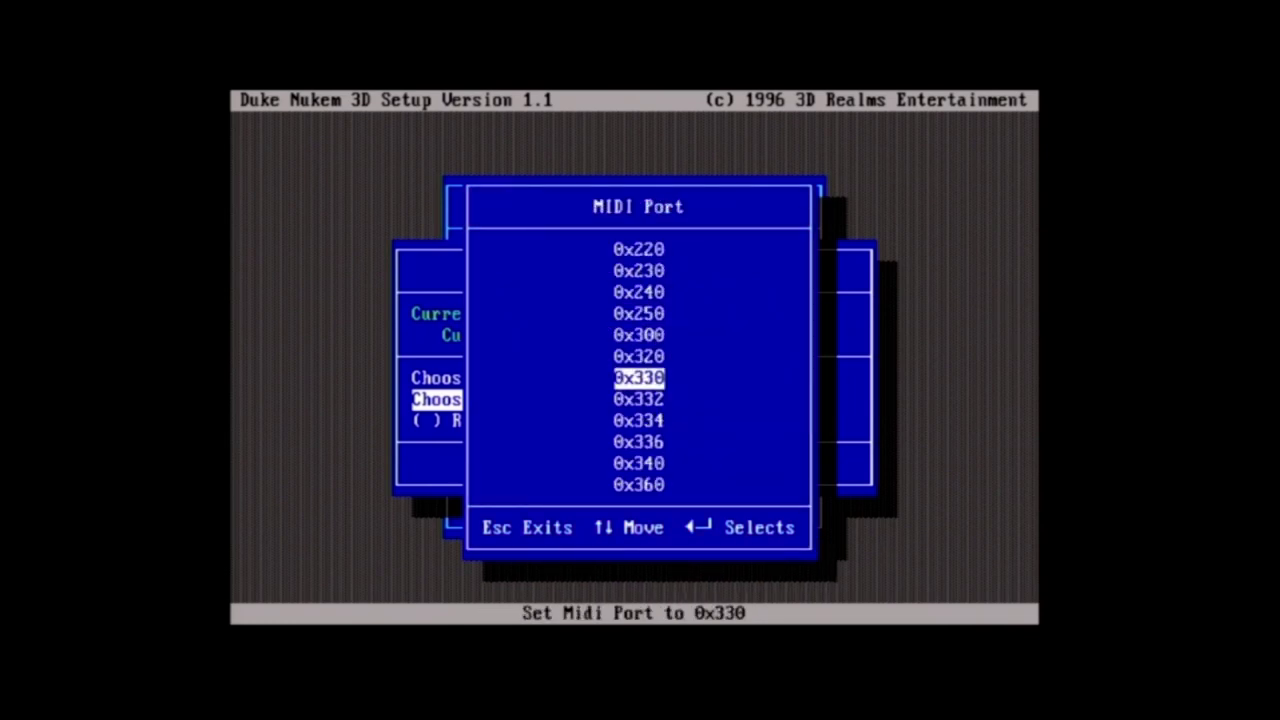
pyautogui.press('Return')
pyautogui.press('Escape')
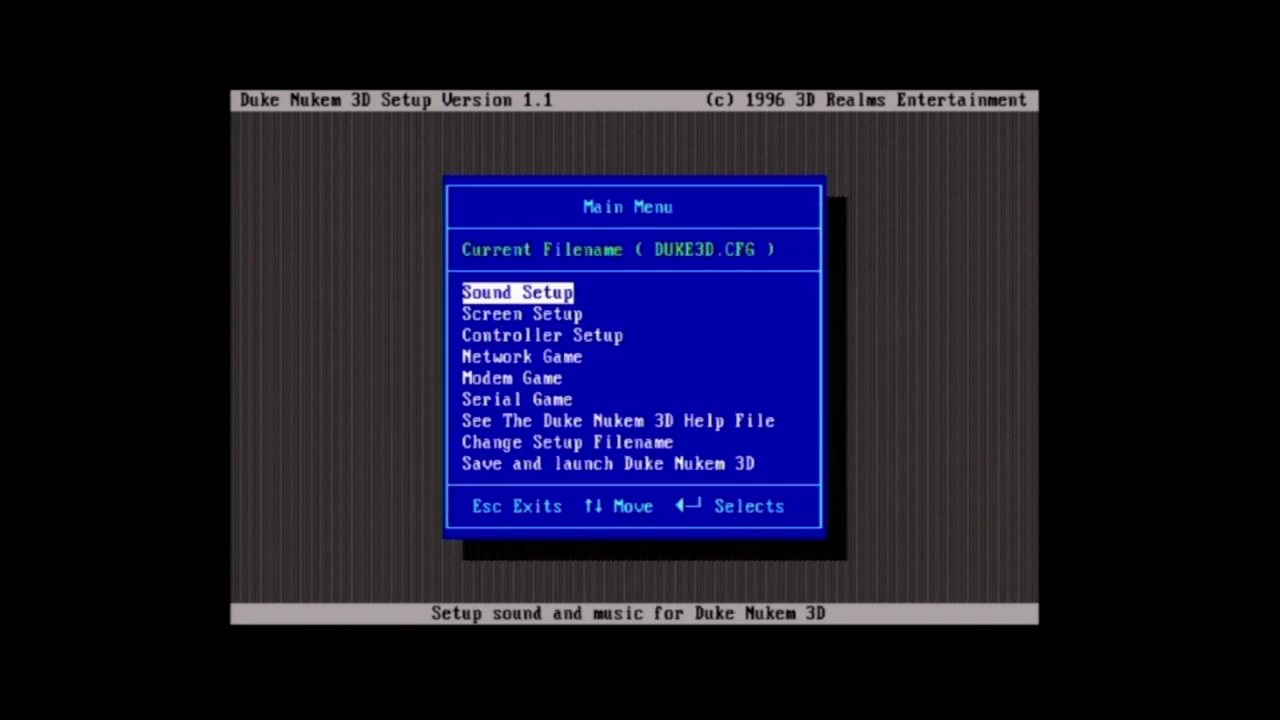
# Save the setup and launch Duke Nukem 3D
pyautogui.press('Down')
pyautogui.press('Down')
pyautogui.press('Down')
pyautogui.press('Down')
pyautogui.press('Down')
pyautogui.press('Down')
pyautogui.press('Down')
pyautogui.press('Down')
pyautogui.press('Return')
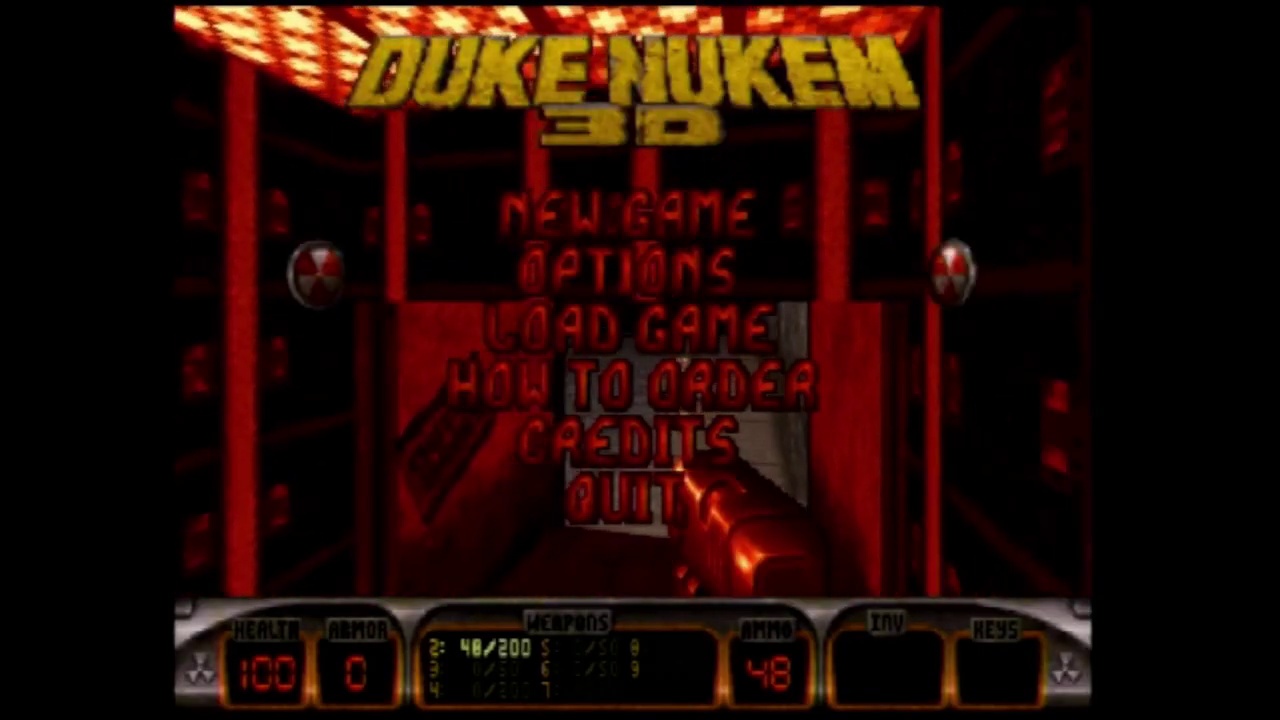
# Open the game options and raise the brightness to about the middle of its range
pyautogui.press('Down')
pyautogui.press('Return')
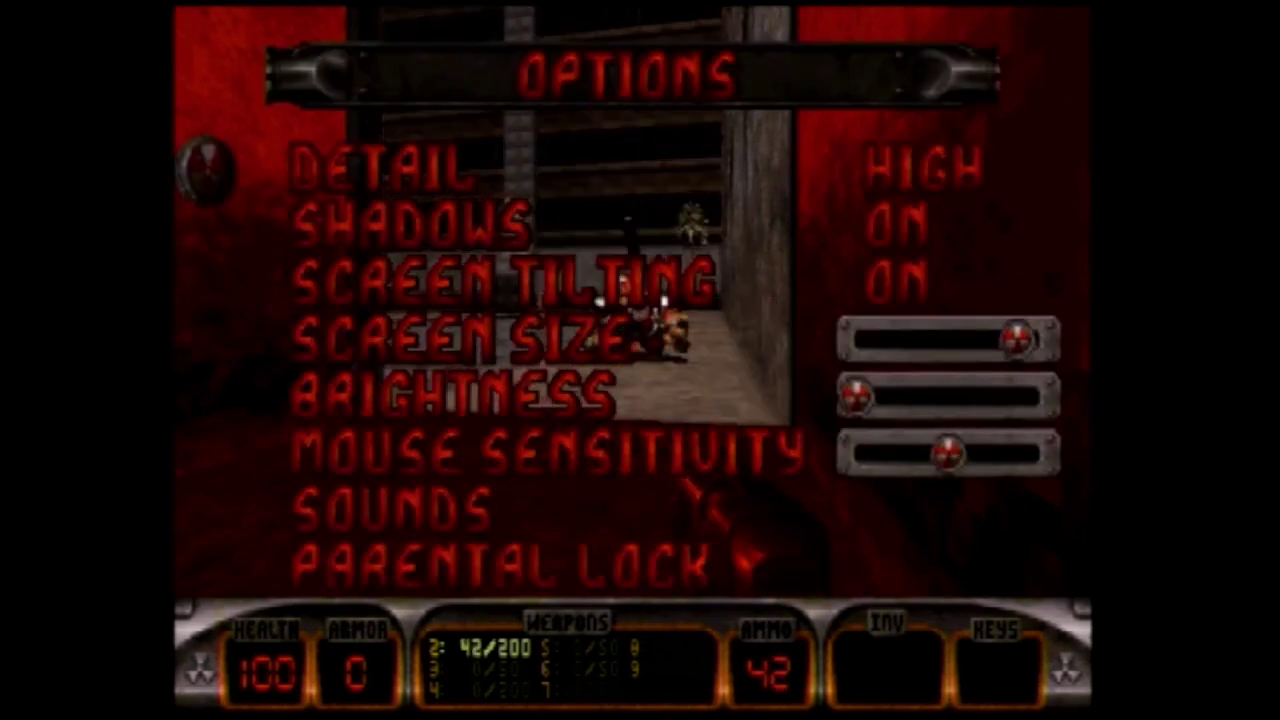
pyautogui.press('Down')
pyautogui.press('Down')
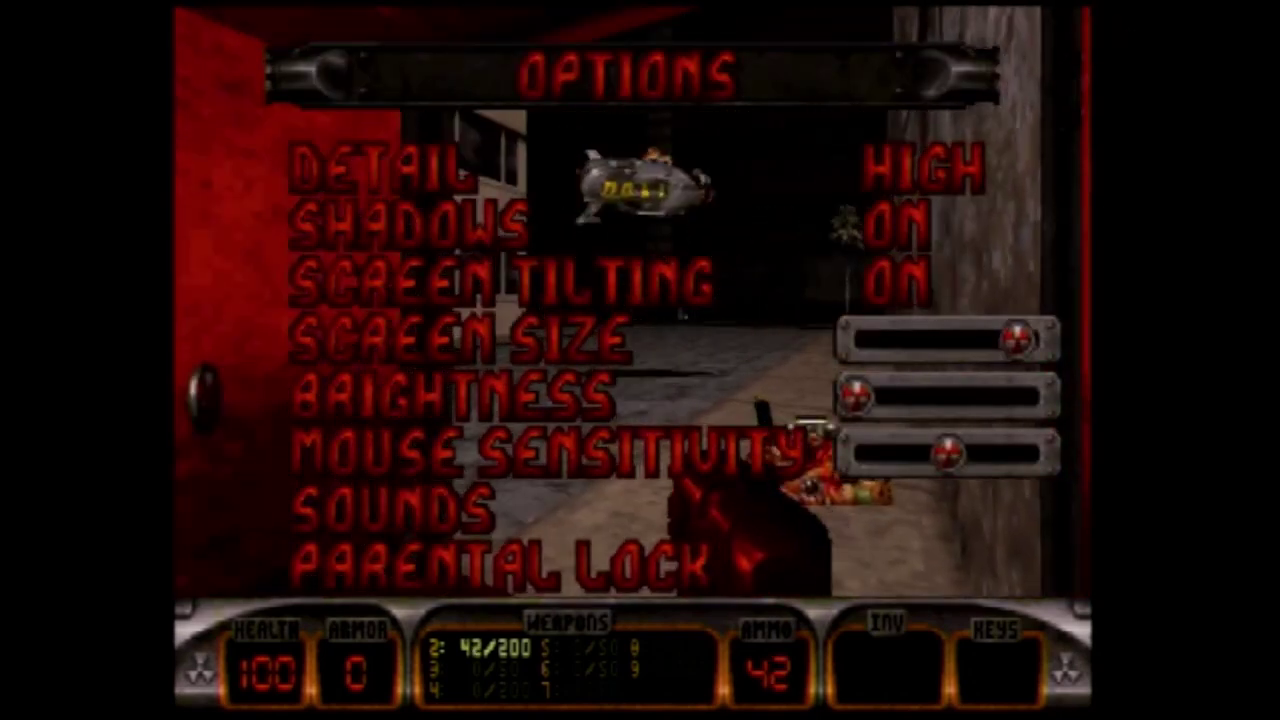
pyautogui.press('Right')
pyautogui.press('Right')
pyautogui.press('Right')
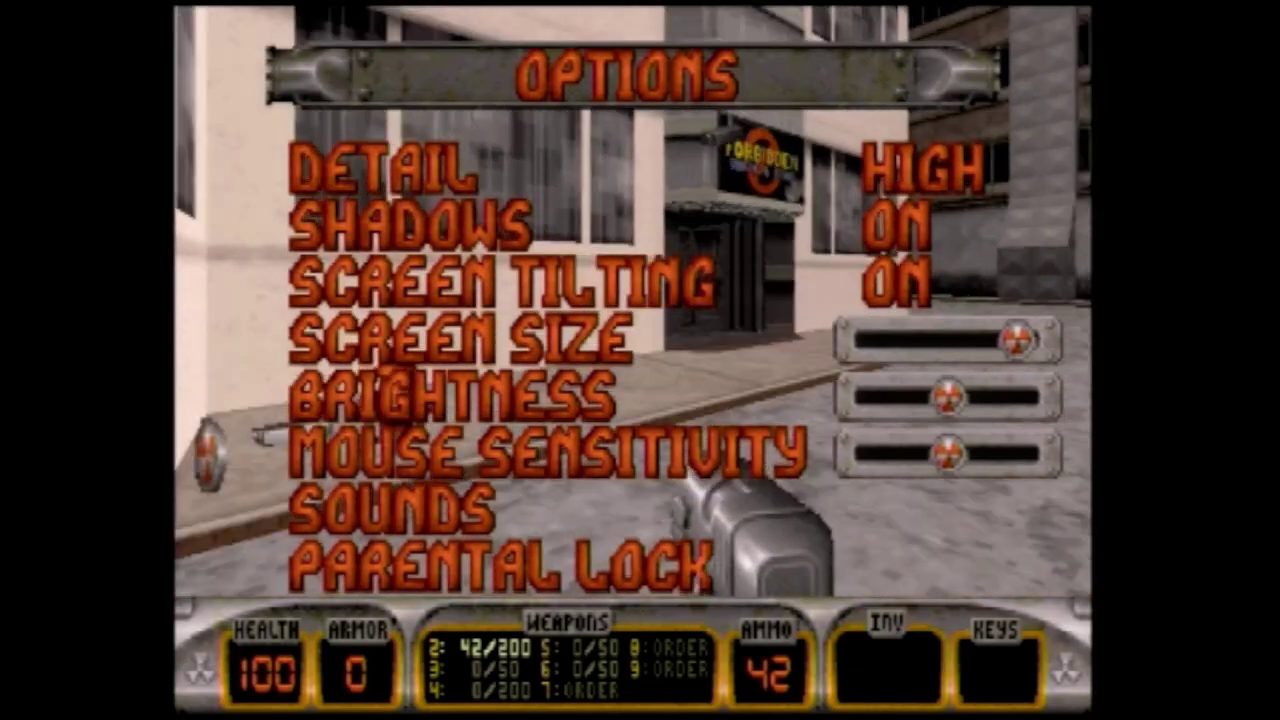
# Examine the remaining game options and the sound settings
pyautogui.press('Up')
pyautogui.press('Up')
pyautogui.press('Up')
pyautogui.press('Down')
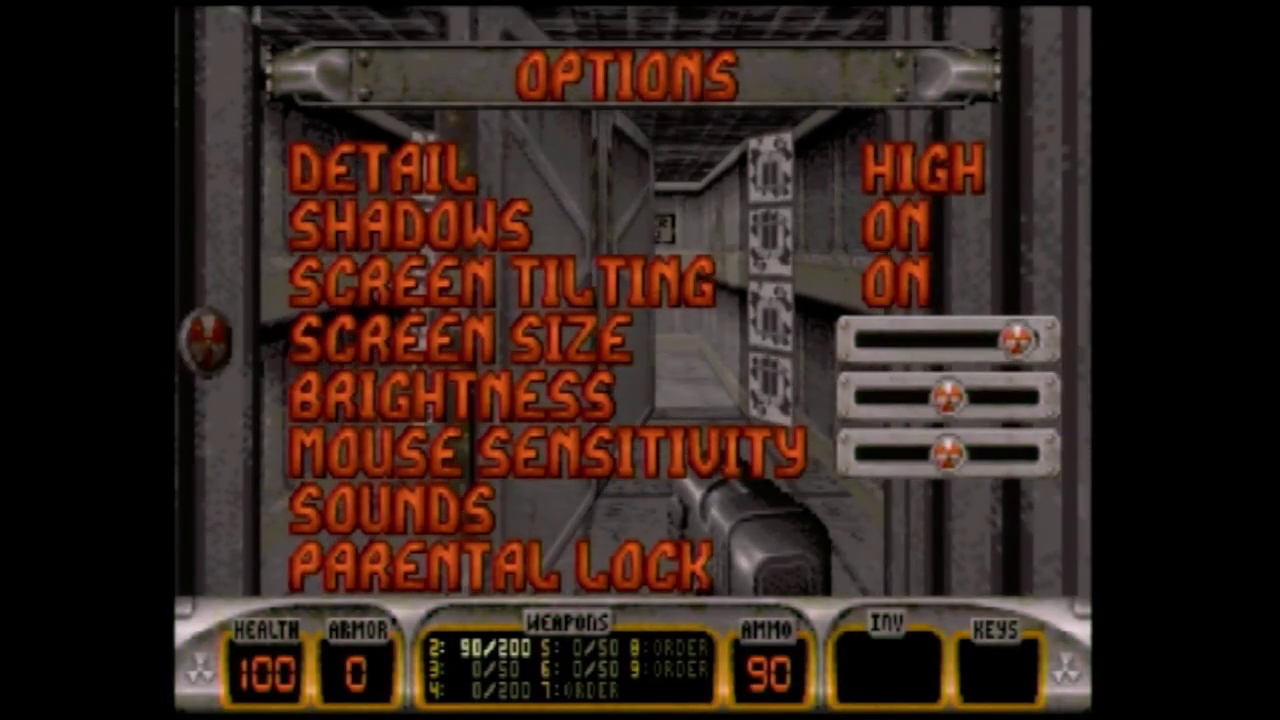
pyautogui.press('Down')
pyautogui.press('Down')
pyautogui.press('Down')
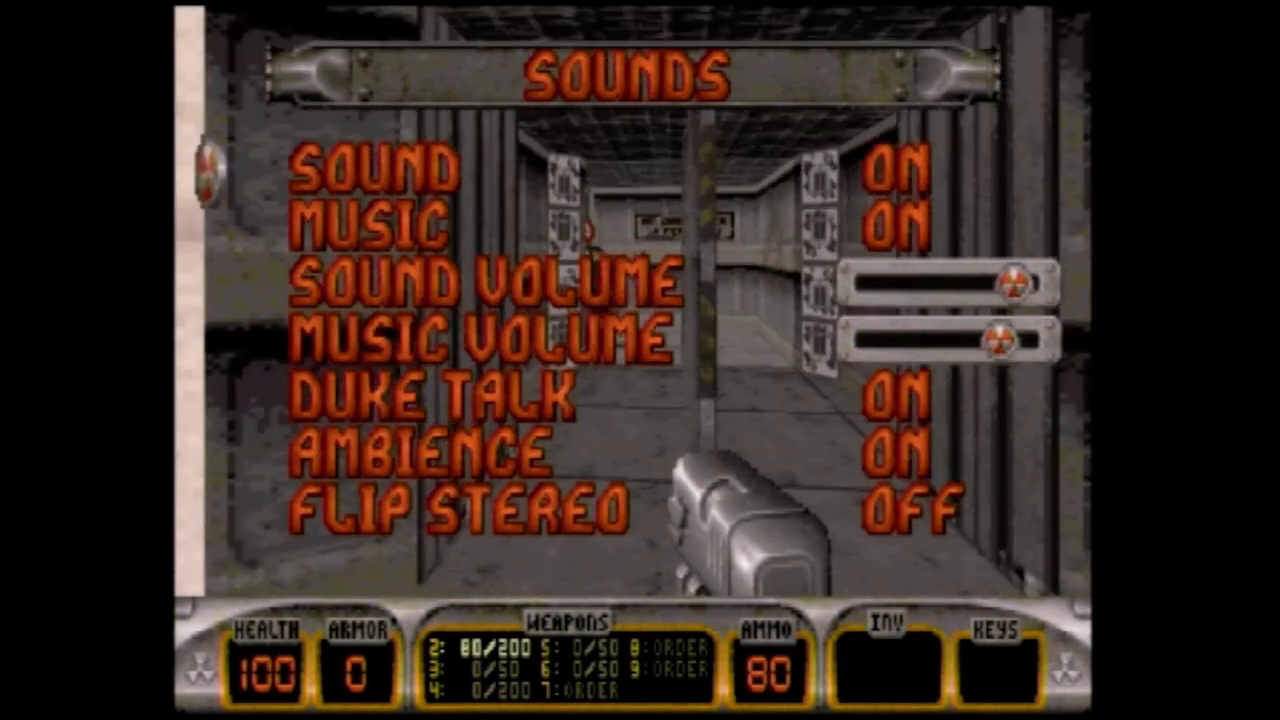
# Leave the options and start a new game in the L.A. Meltdown episode
pyautogui.press('Escape')
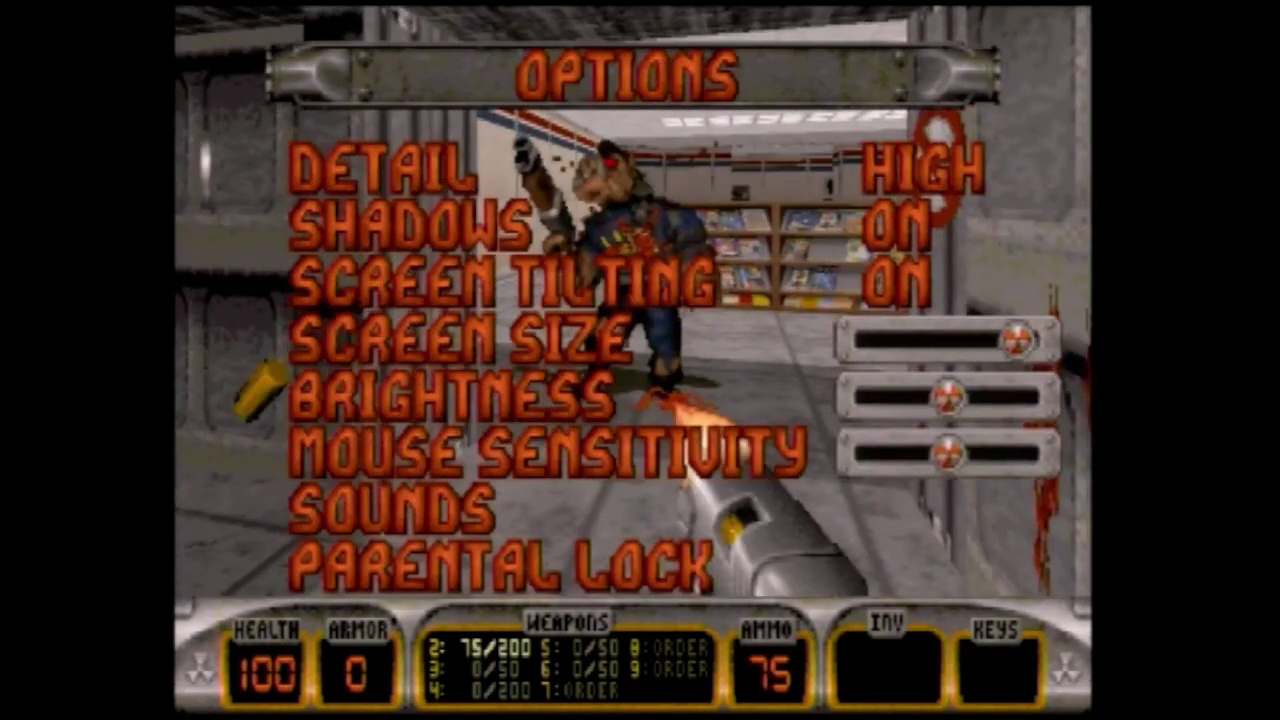
pyautogui.press('Escape')
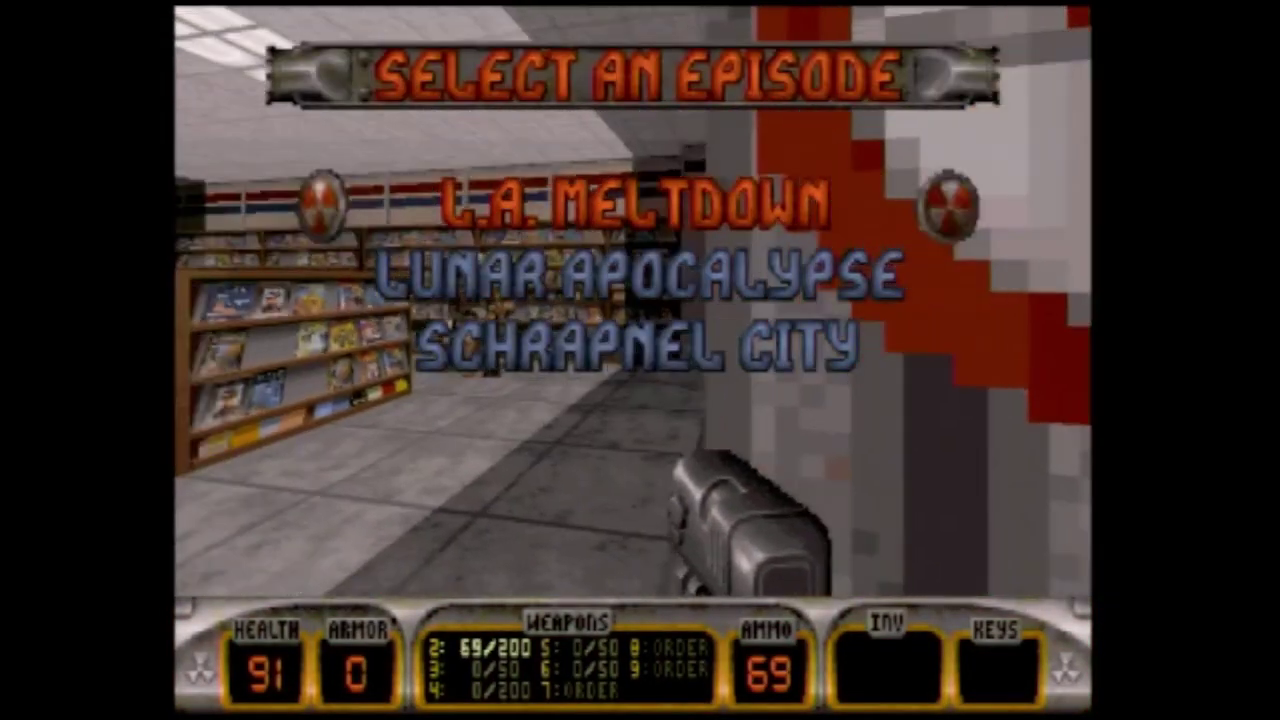
pyautogui.press('Down')
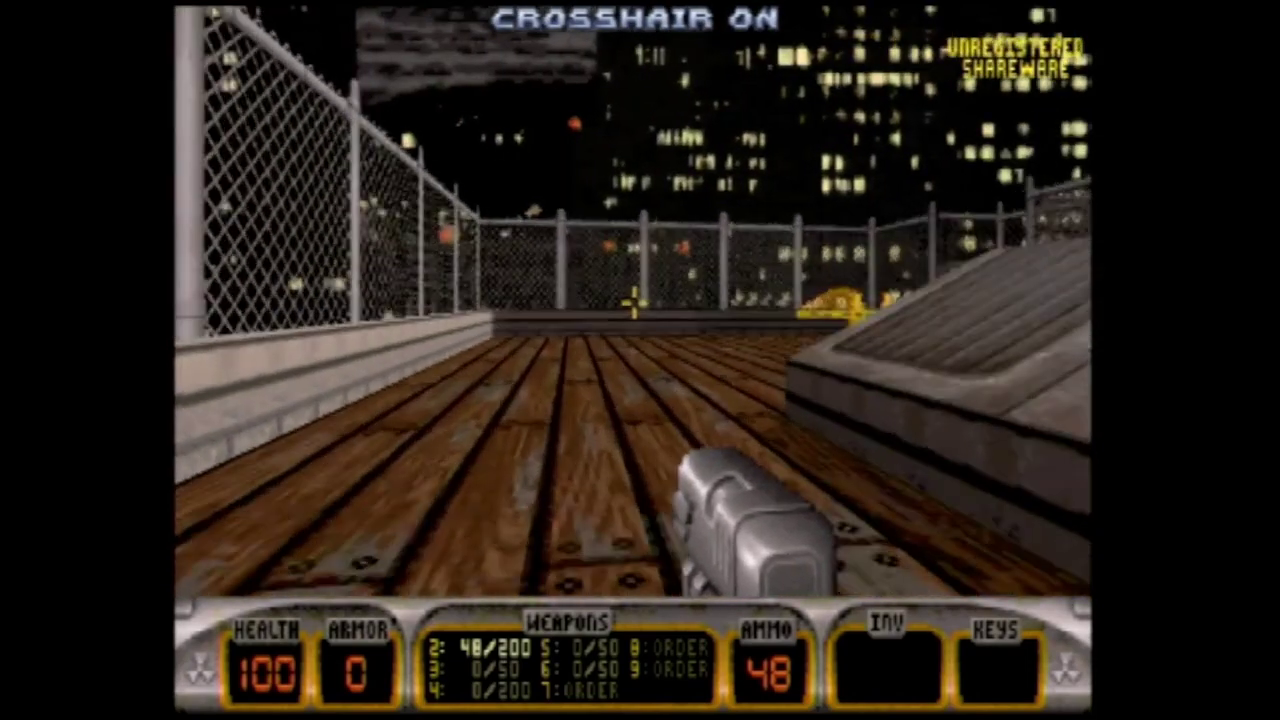
# Fire the pistol on the rooftop and make the way down to the street, shooting along the route
pyautogui.press('ctrl')
pyautogui.press('ctrl')
pyautogui.press('ctrl')
pyautogui.press('ctrl')
pyautogui.press('Left')
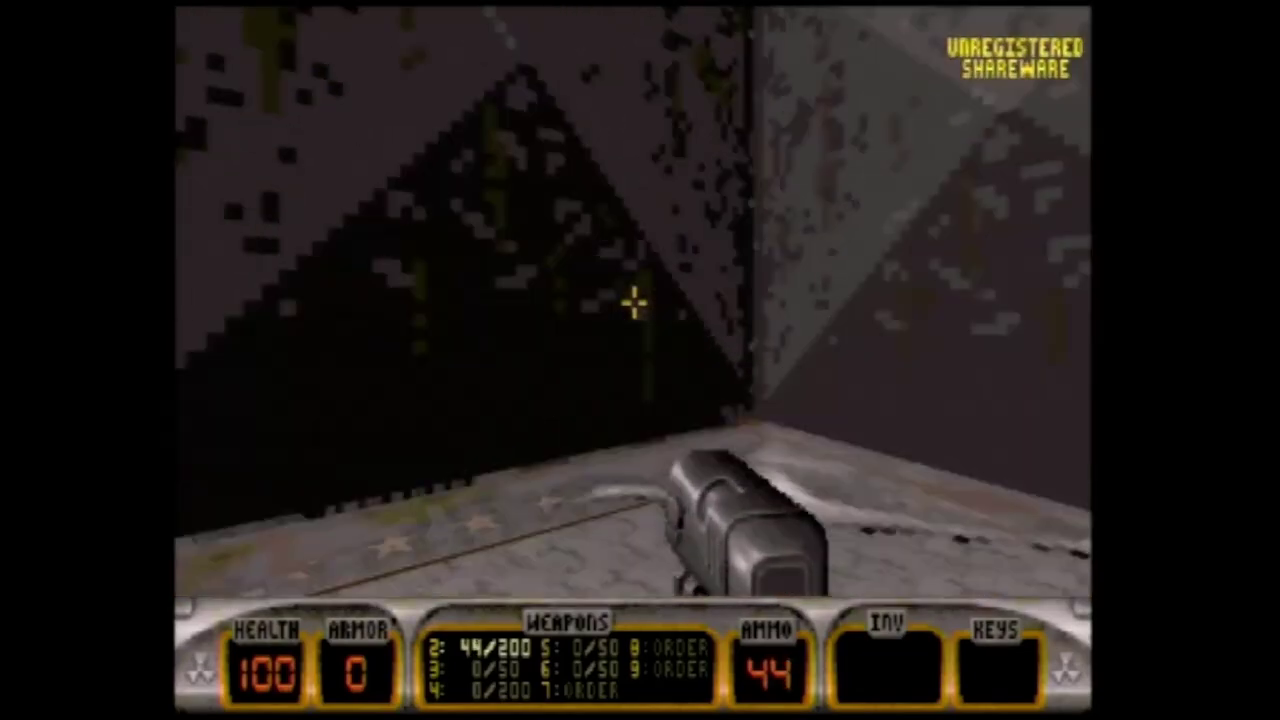
pyautogui.press('Left')
pyautogui.press('ctrl')
pyautogui.press('ctrl')
pyautogui.press('ctrl')
pyautogui.press('ctrl')
pyautogui.press('ctrl')
pyautogui.press('ctrl')
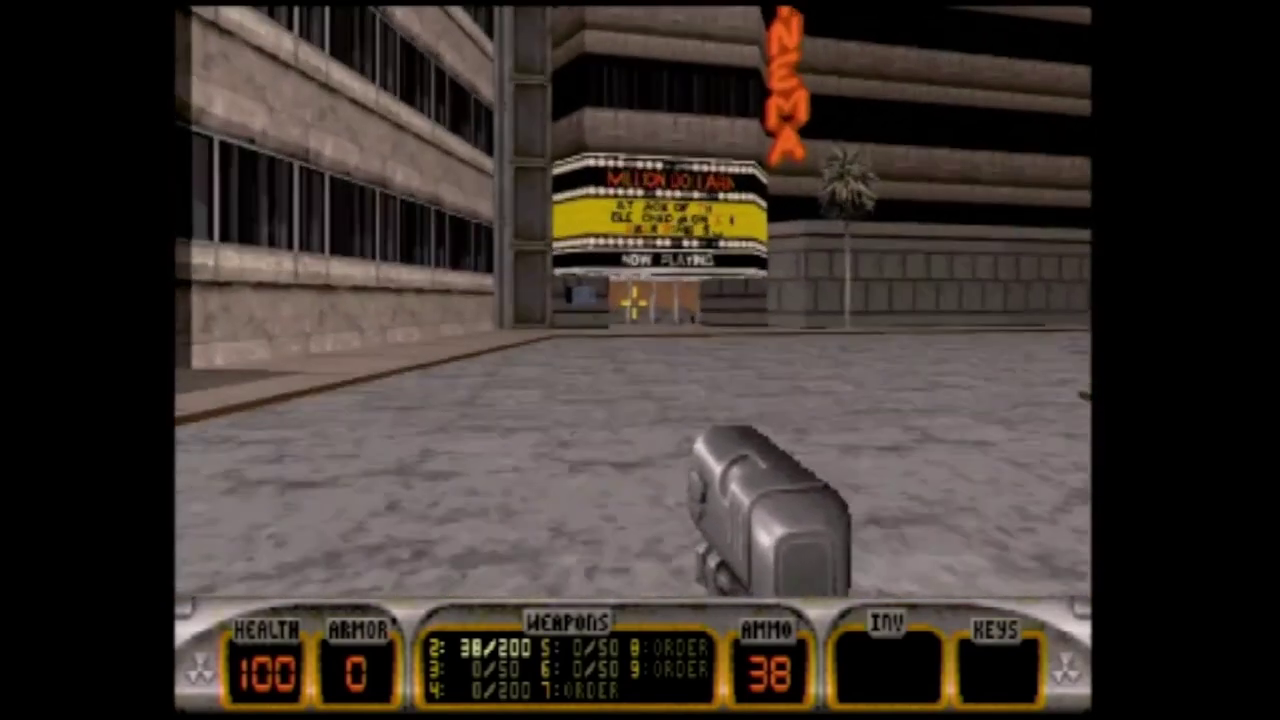
# Advance along the street near the cinema while firing the pistol
pyautogui.press('Right')
pyautogui.press('ctrl')
pyautogui.press('Up')
pyautogui.press('ctrl')
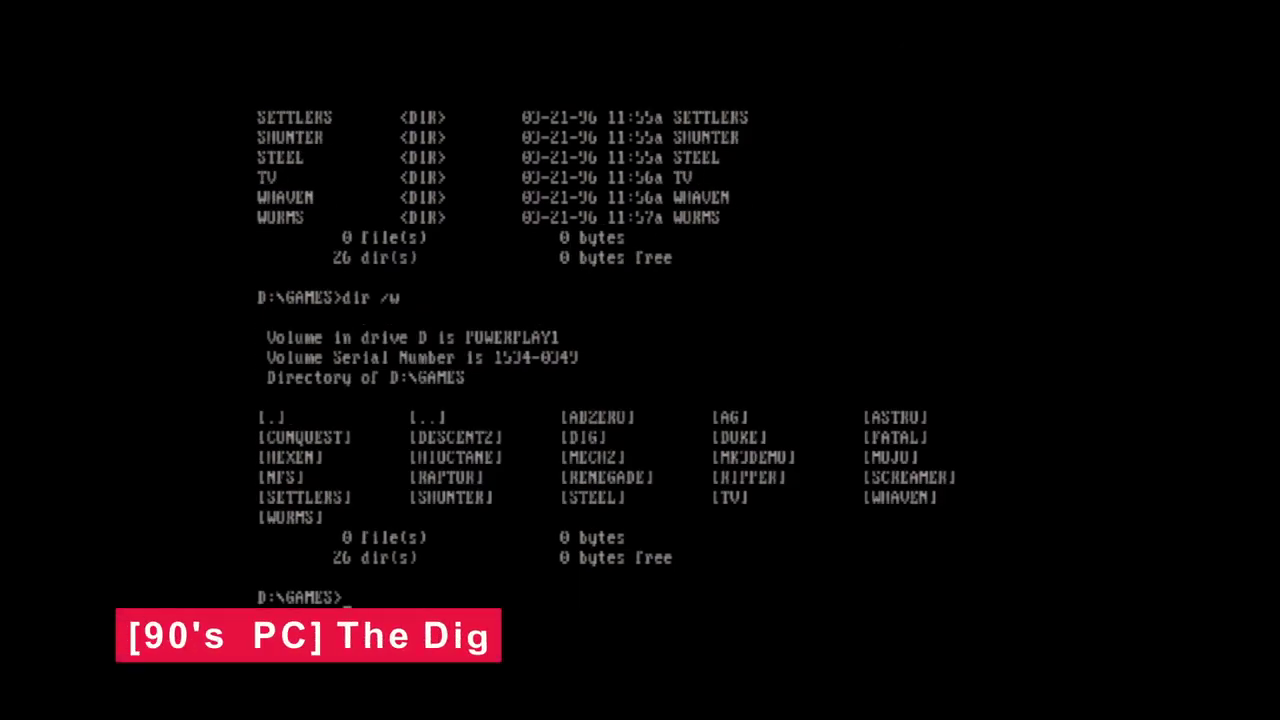
# Change to the dig directory under D:\GAMES and list its files
pyautogui.write('cd dig')
pyautogui.press('Return')
pyautogui.write('dir')
pyautogui.press('Return')
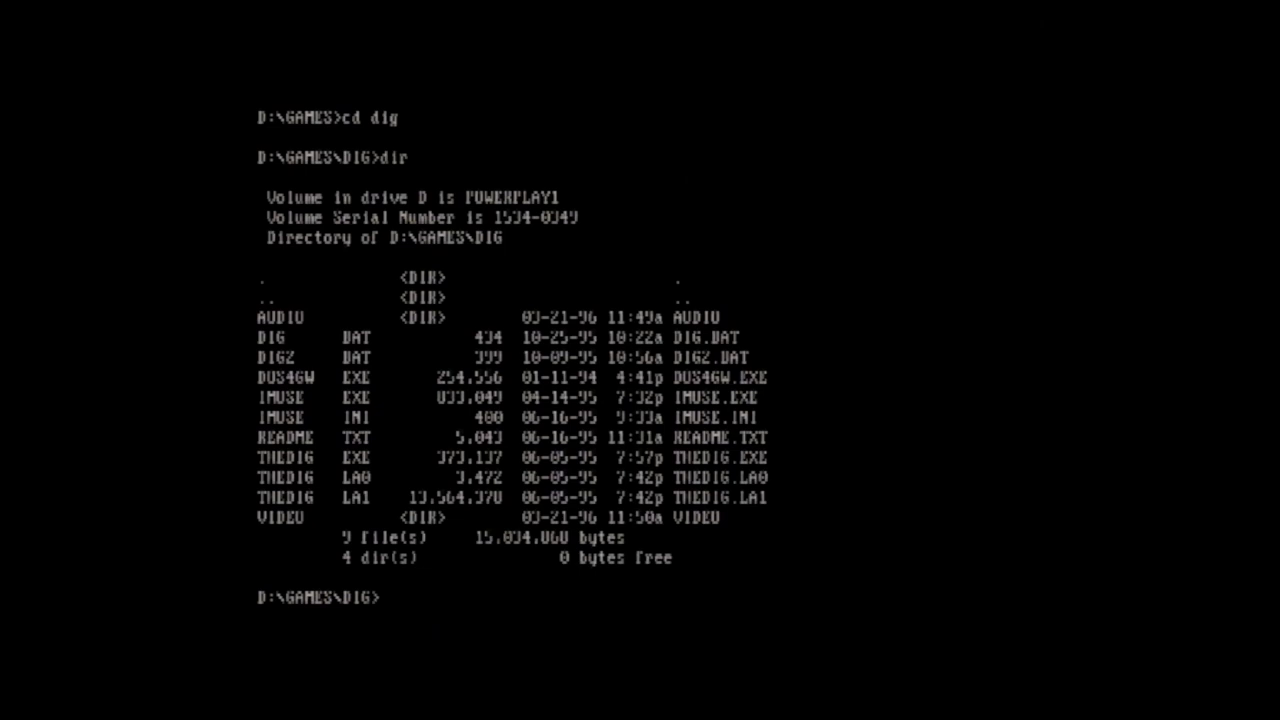
# Start The Dig demo with the dig command and continue past its introductory notice
pyautogui.write('dig')
pyautogui.press('Return')
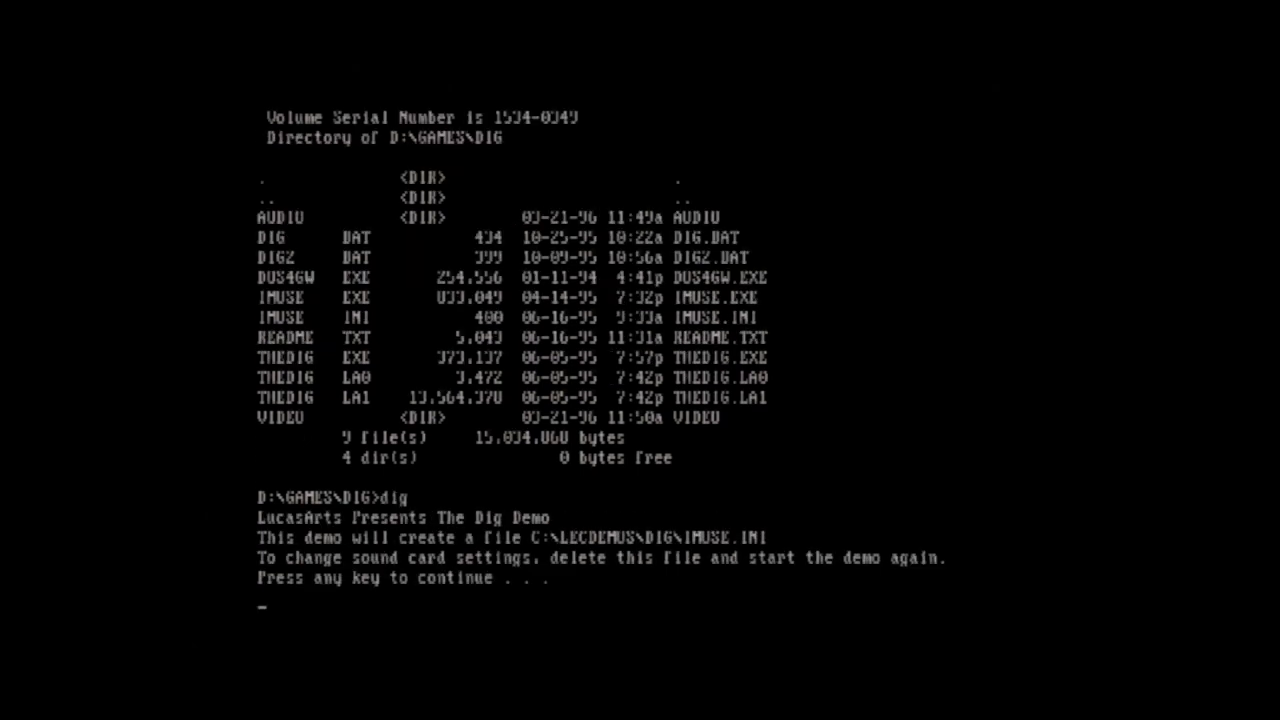
pyautogui.press('Return')
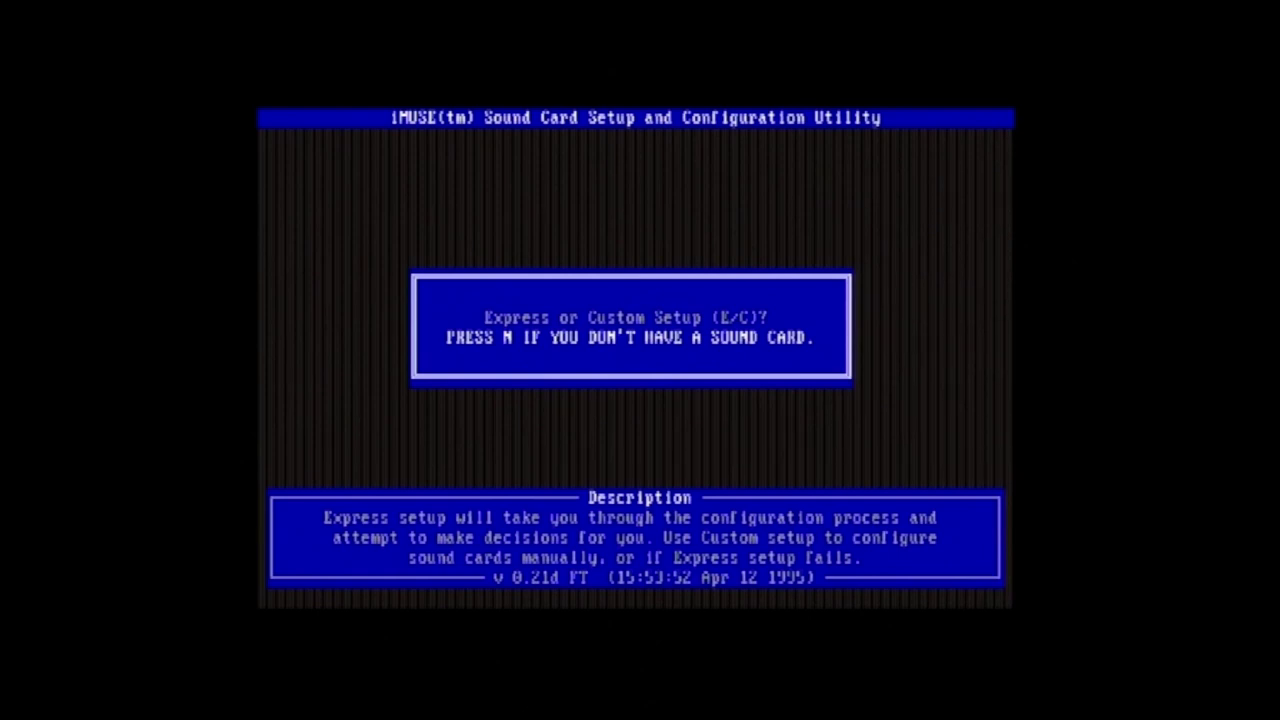
# Use Custom setup in the iMUSE utility and select Sound Blaster as the sound card
pyautogui.press('c')
pyautogui.press('Return')
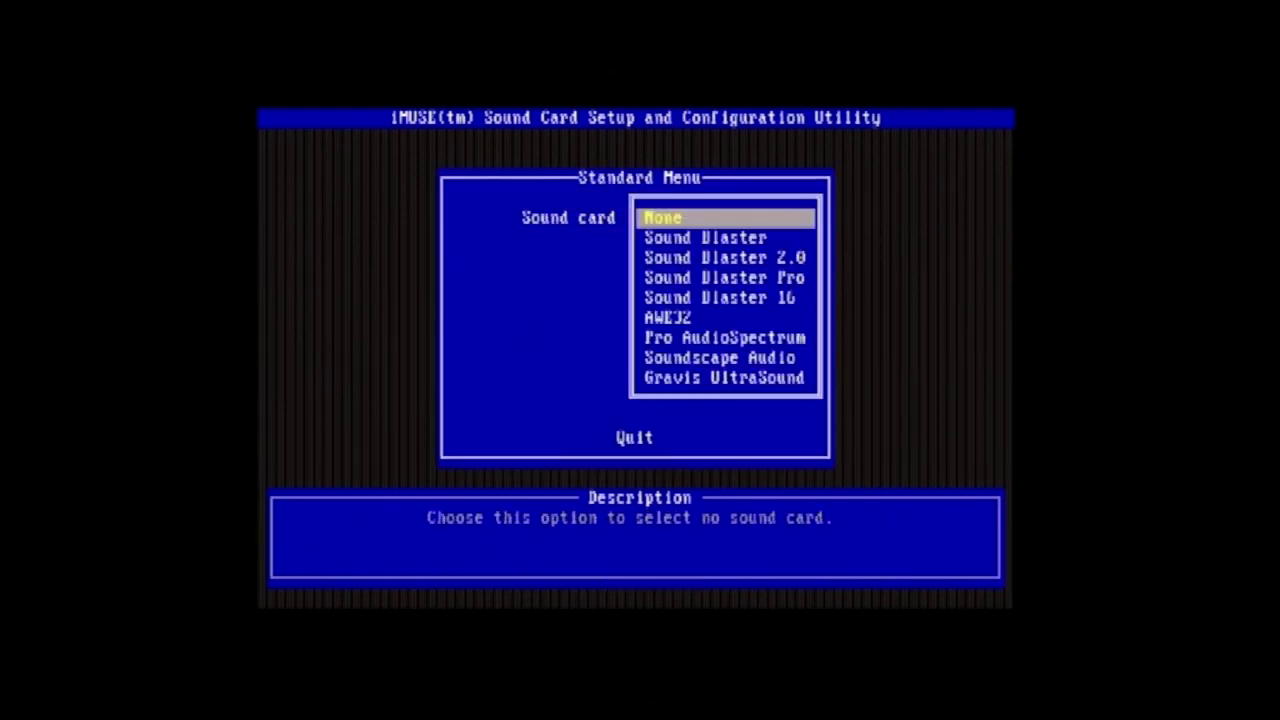
pyautogui.press('Down')
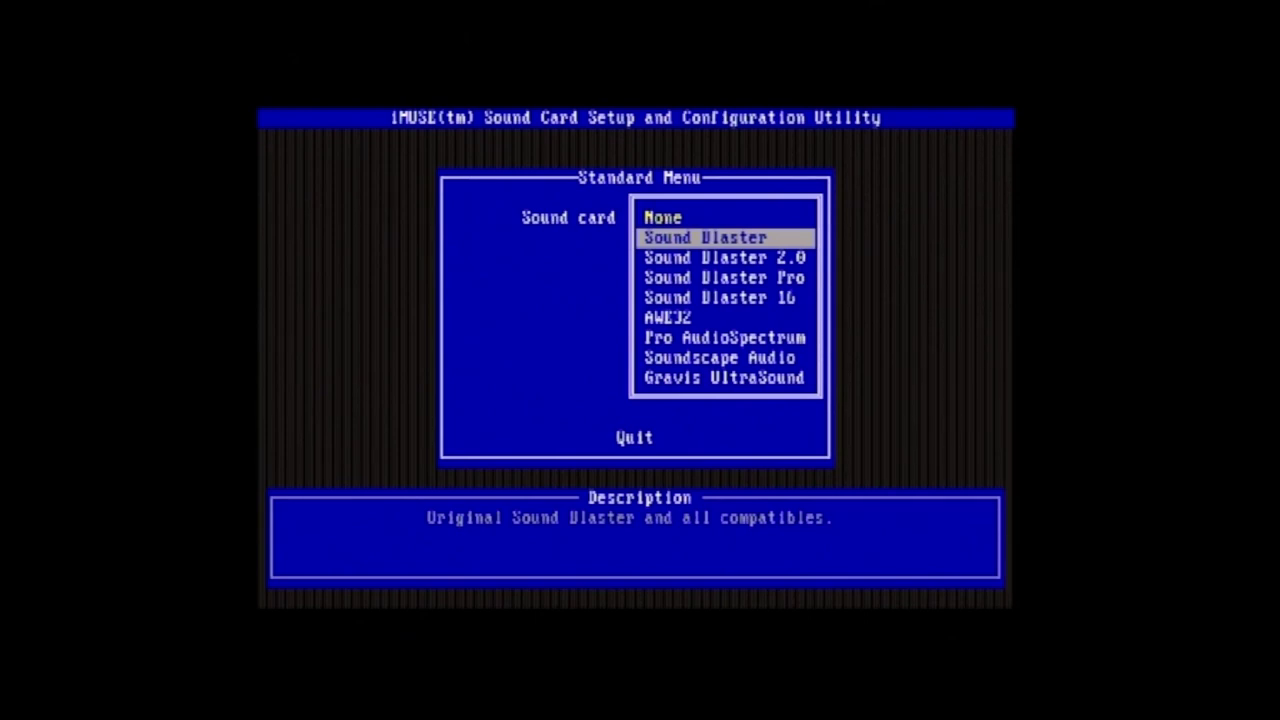
pyautogui.press('Return')
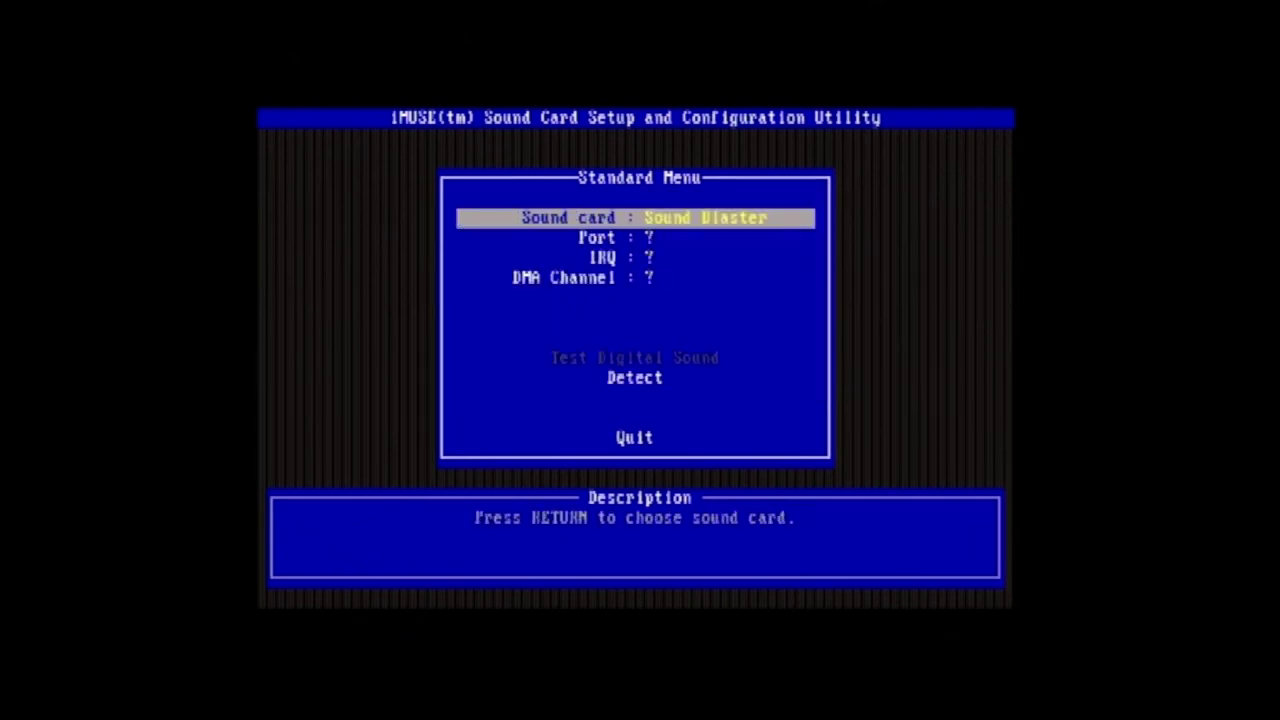
# Run the automatic detection of the Sound Blaster's port, IRQ and DMA channel
pyautogui.press('Down')
pyautogui.press('Down')
pyautogui.press('Down')
pyautogui.press('Down')
pyautogui.press('Down')
pyautogui.press('Up')
pyautogui.press('Return')
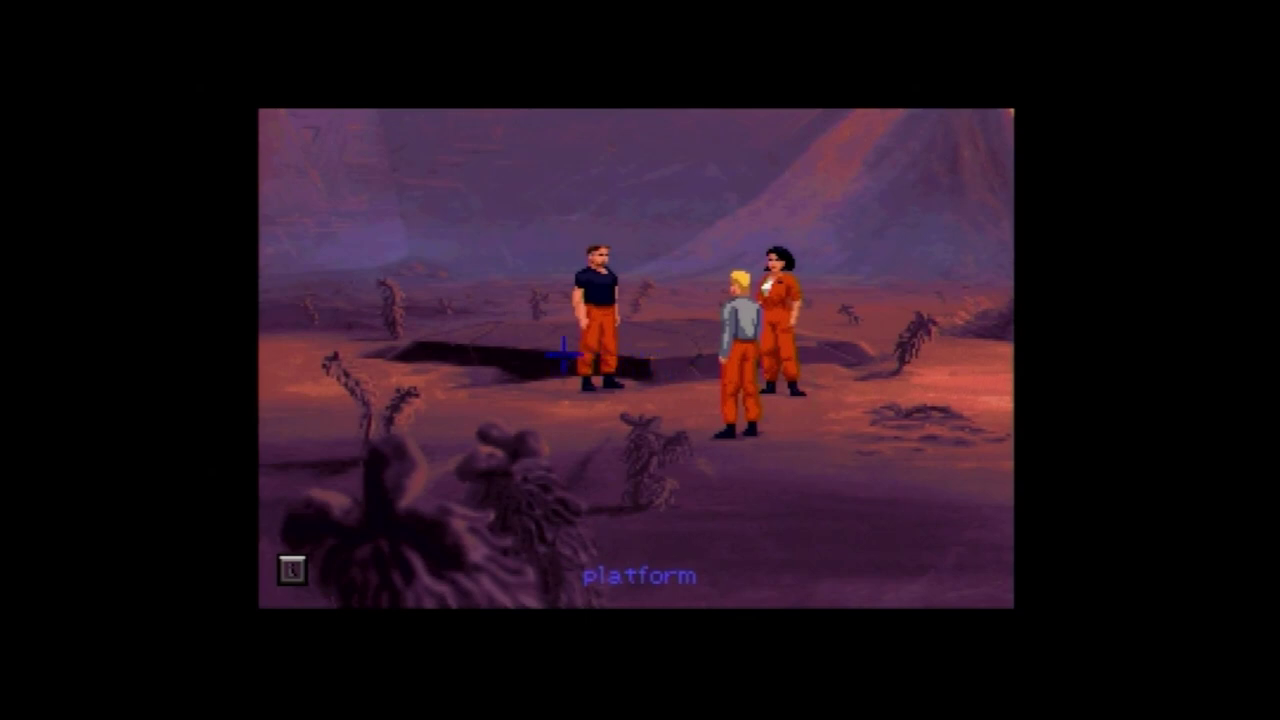
# Skip the characters' dialogue lines and interact with the platform in the desert scene
pyautogui.press('space')
pyautogui.press('space')
pyautogui.click(500, 348)
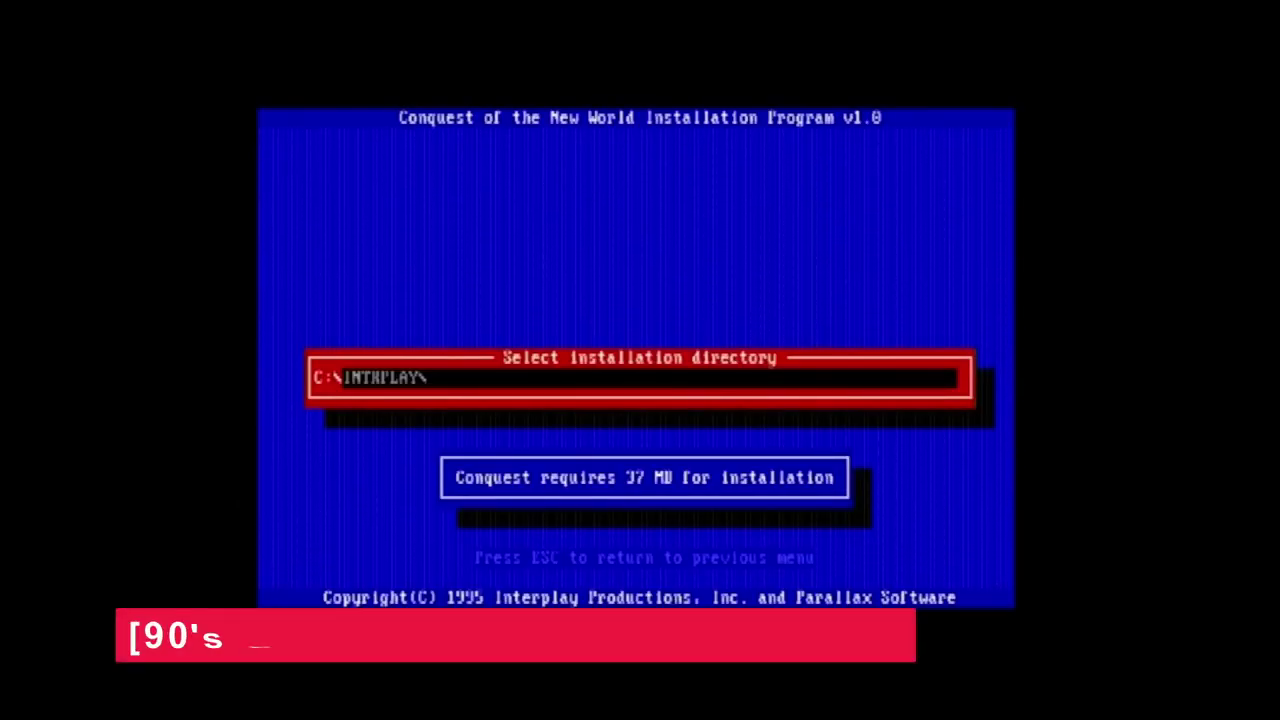
# Set the Conquest of the New World installation directory to C:\COTNW_SW and agree to create it
pyautogui.press('BackSpace')
pyautogui.press('BackSpace')
pyautogui.press('BackSpace')
pyautogui.press('BackSpace')
pyautogui.press('BackSpace')
pyautogui.press('BackSpace')
pyautogui.press('BackSpace')
pyautogui.press('BackSpace')
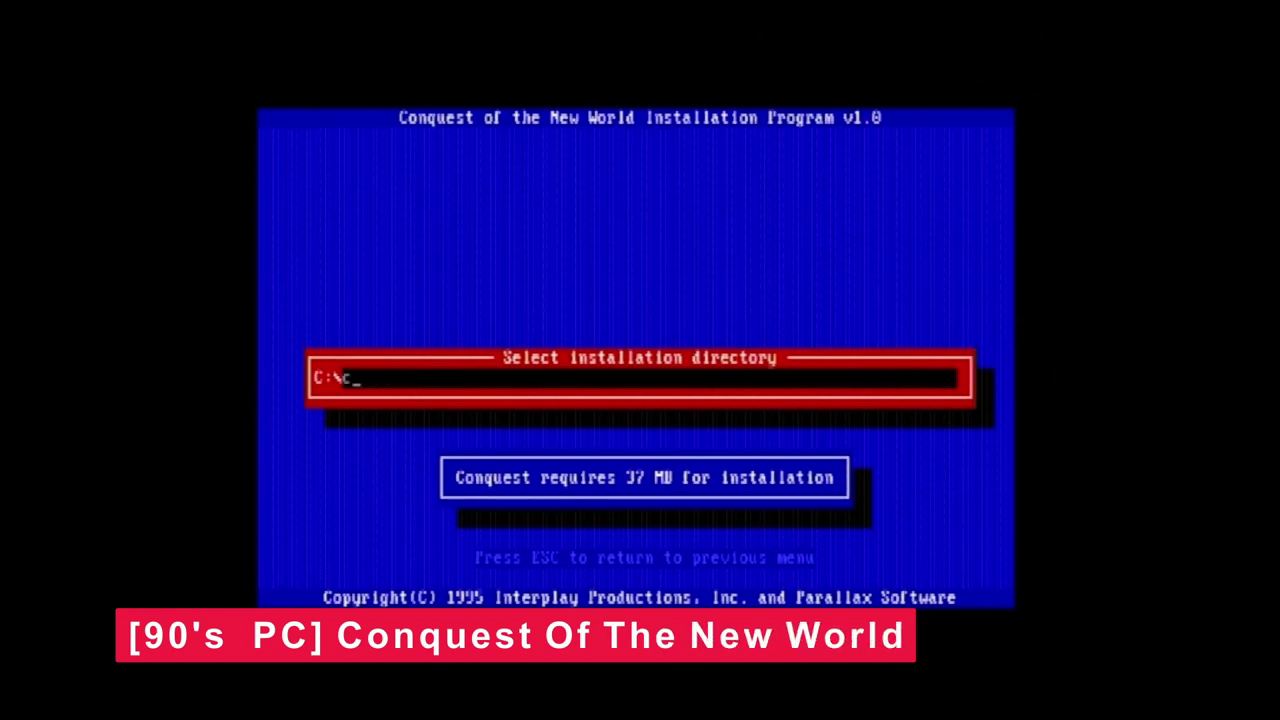
pyautogui.write('CO')
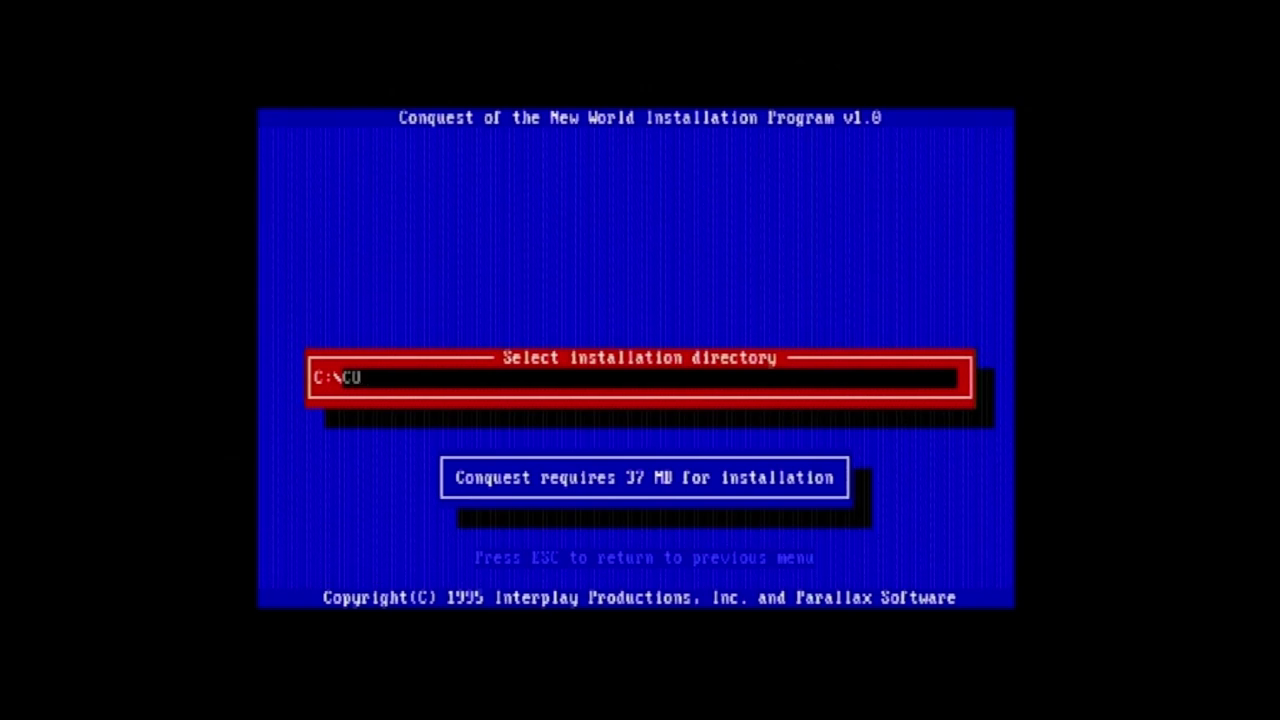
pyautogui.write('TNW')
pyautogui.write('_SW')
pyautogui.press('BackSpace')
pyautogui.write('SW')
pyautogui.press('Return')
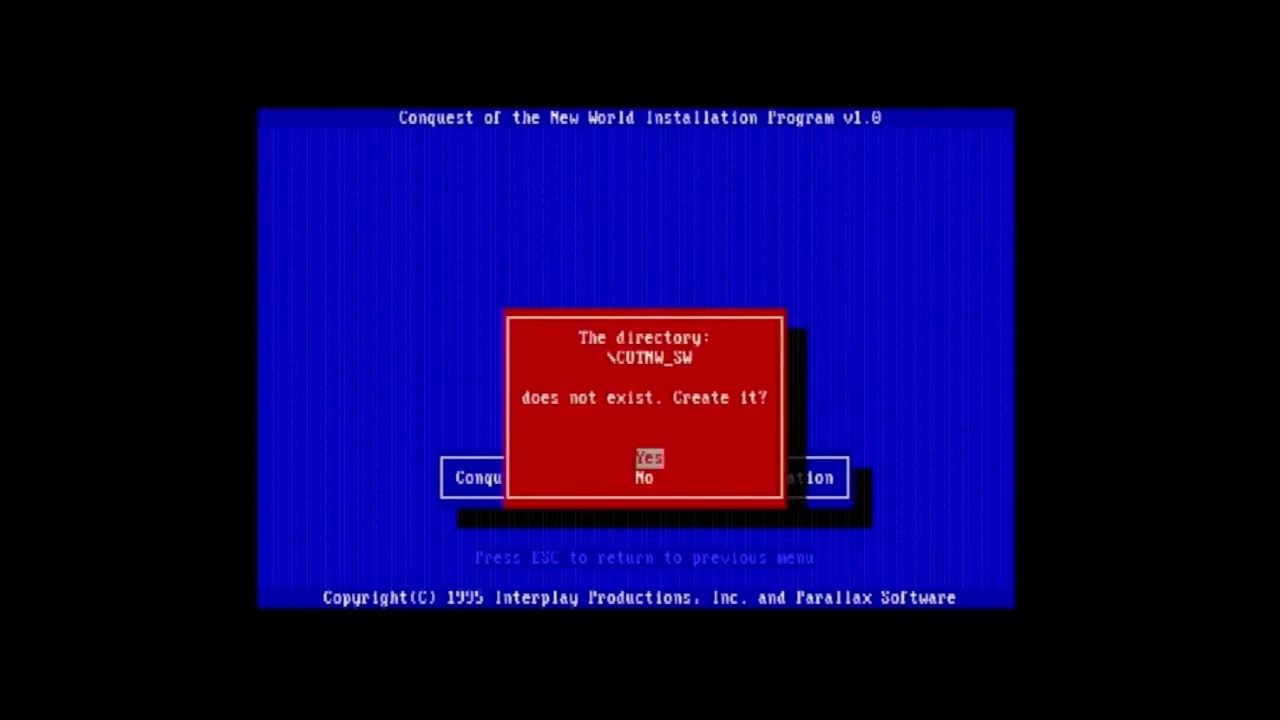
pyautogui.press('Return')
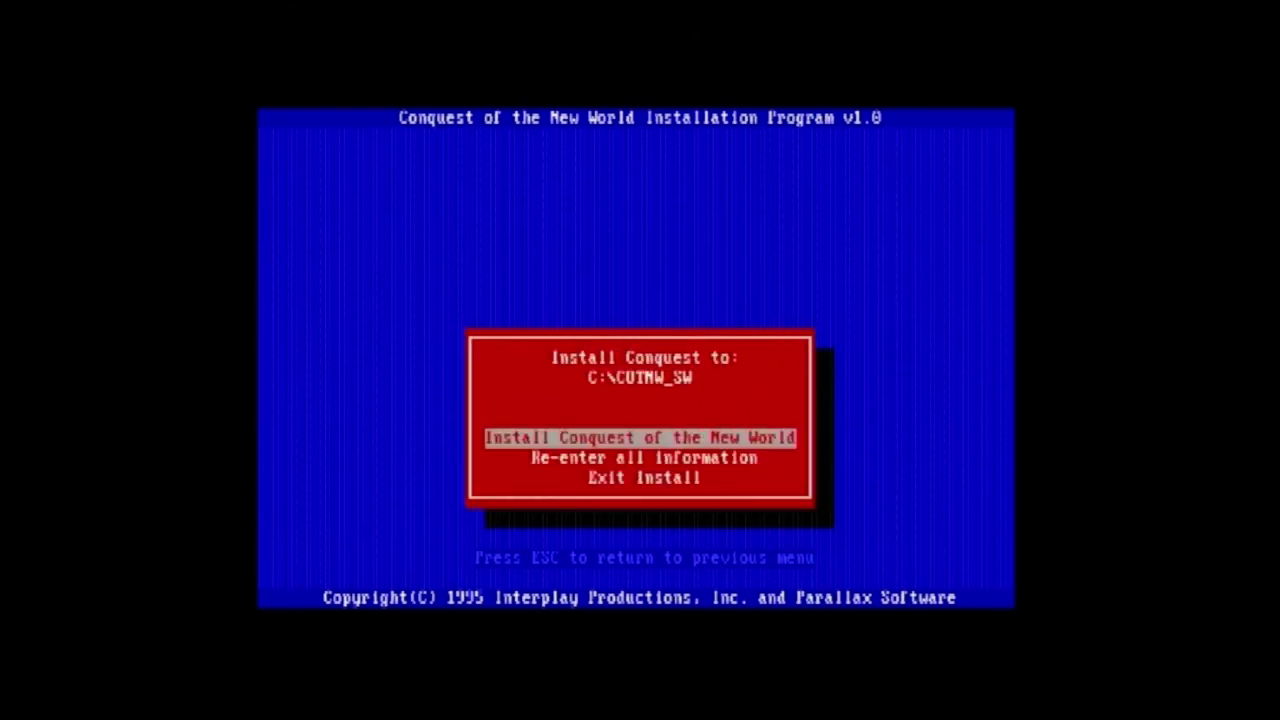
# Install Conquest of the New World to C:\COTNW_SW and begin its Interactive Demo
pyautogui.press('Return')
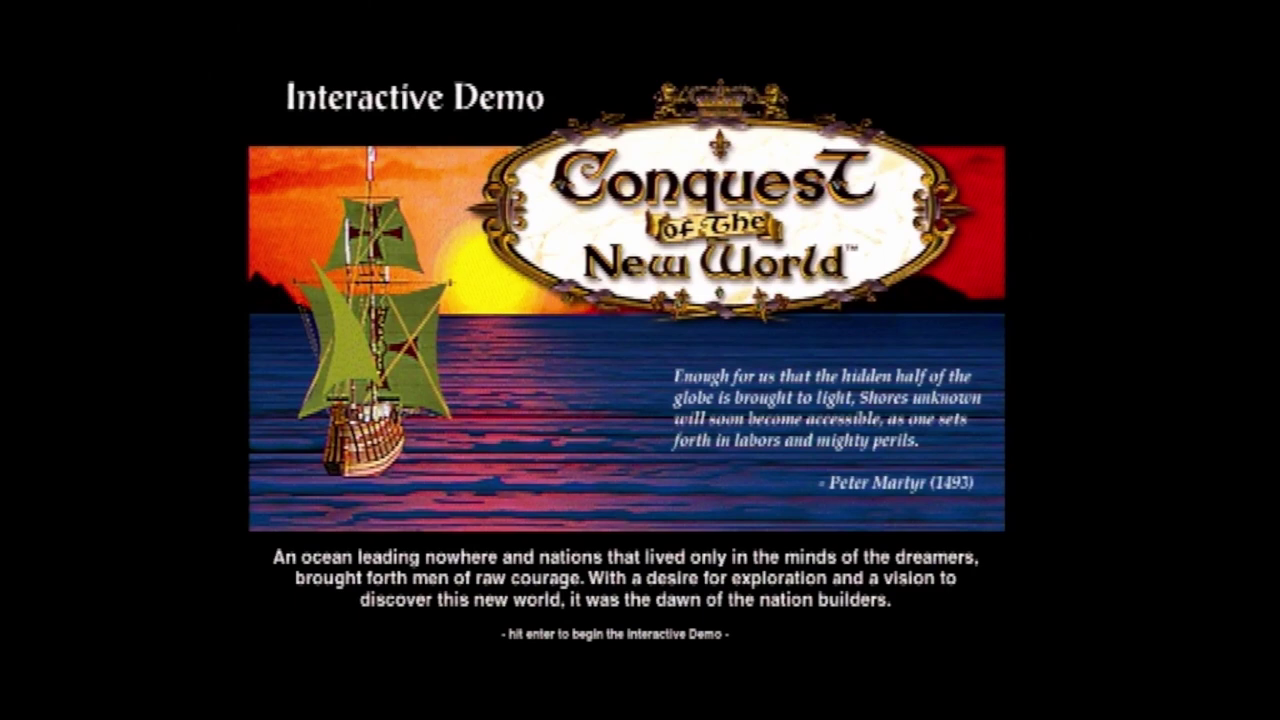
pyautogui.press('Return')
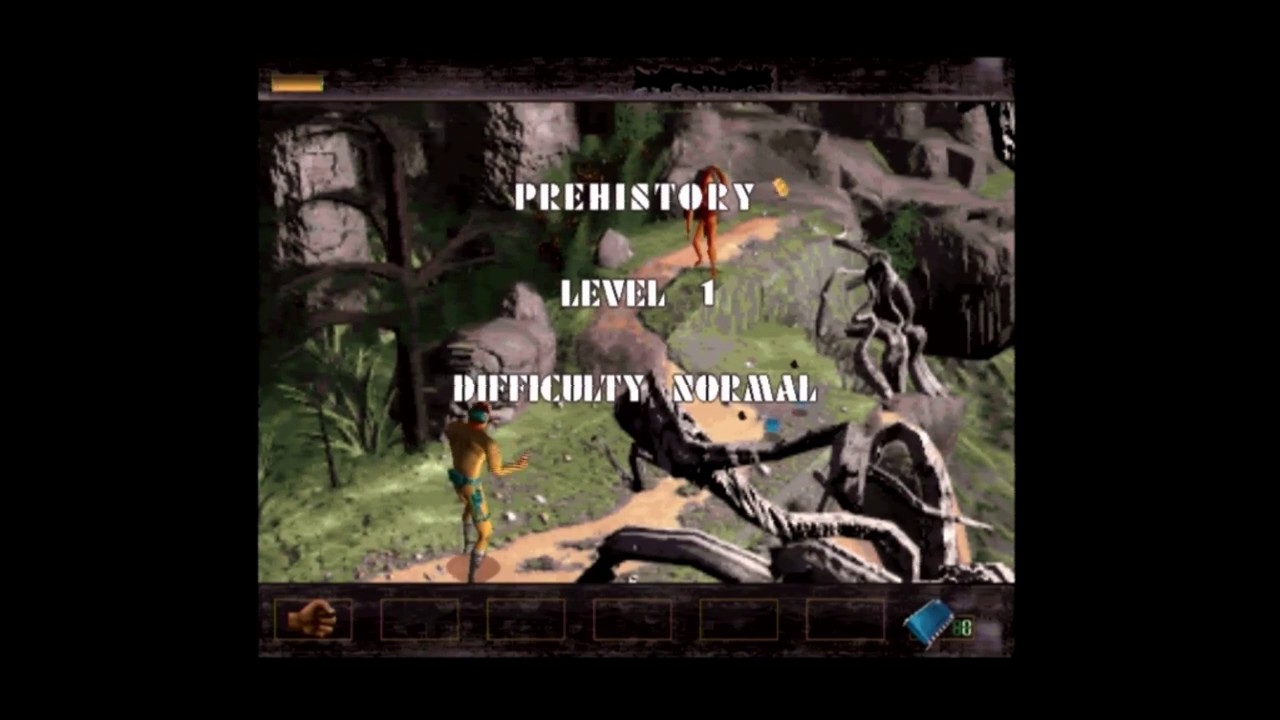
# Move the yellow-suited character around the Prehistory level 1 path and collect the items lying on the ground
pyautogui.press('Left')
pyautogui.press('Down')
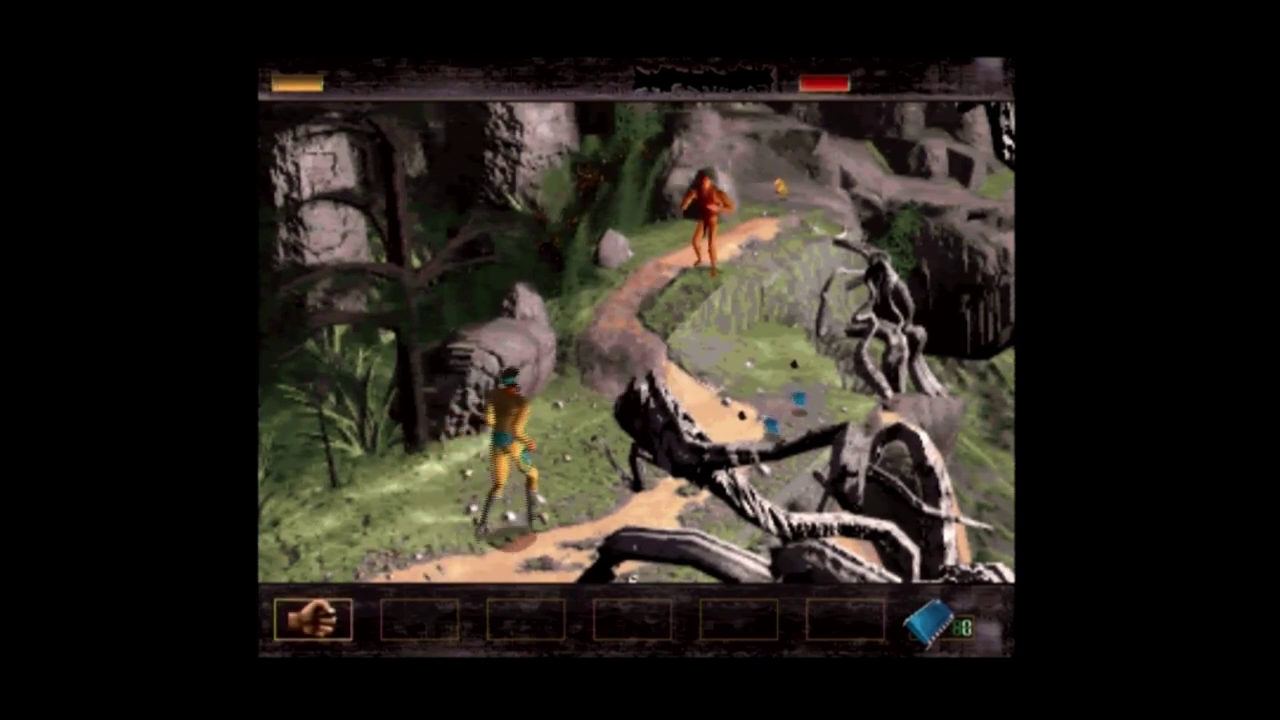
pyautogui.press('Up')
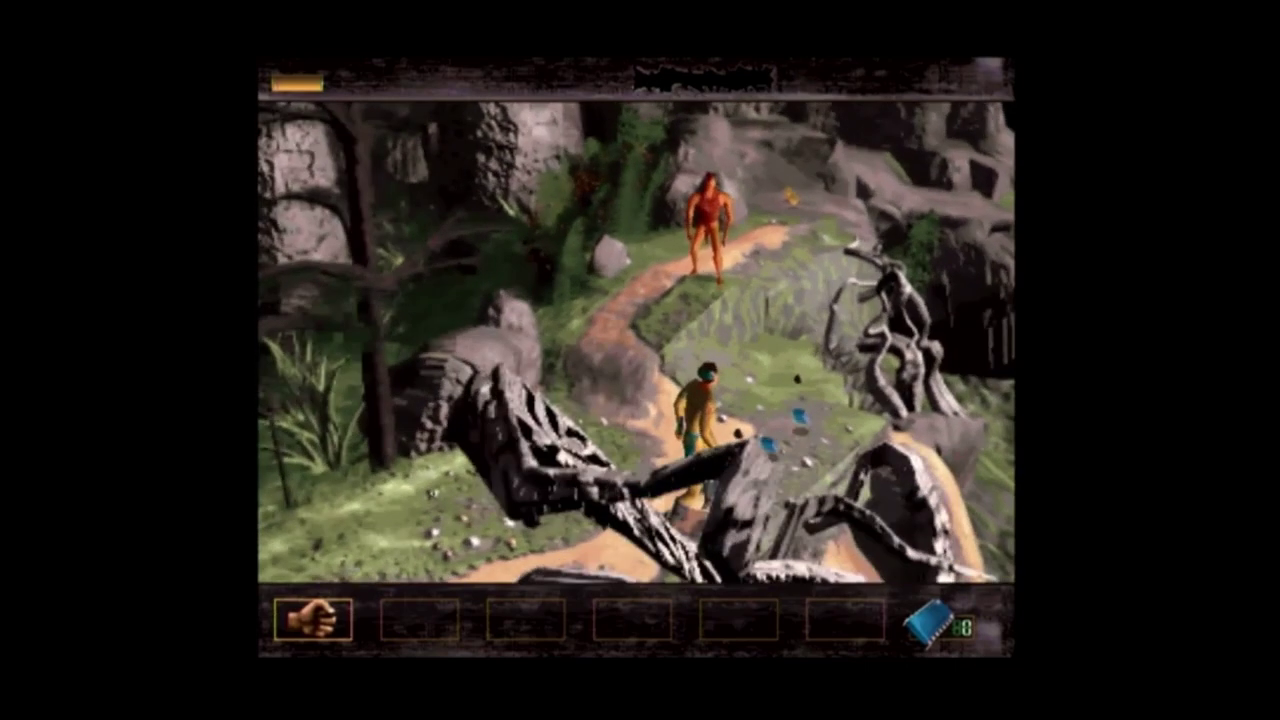
pyautogui.press('Up')
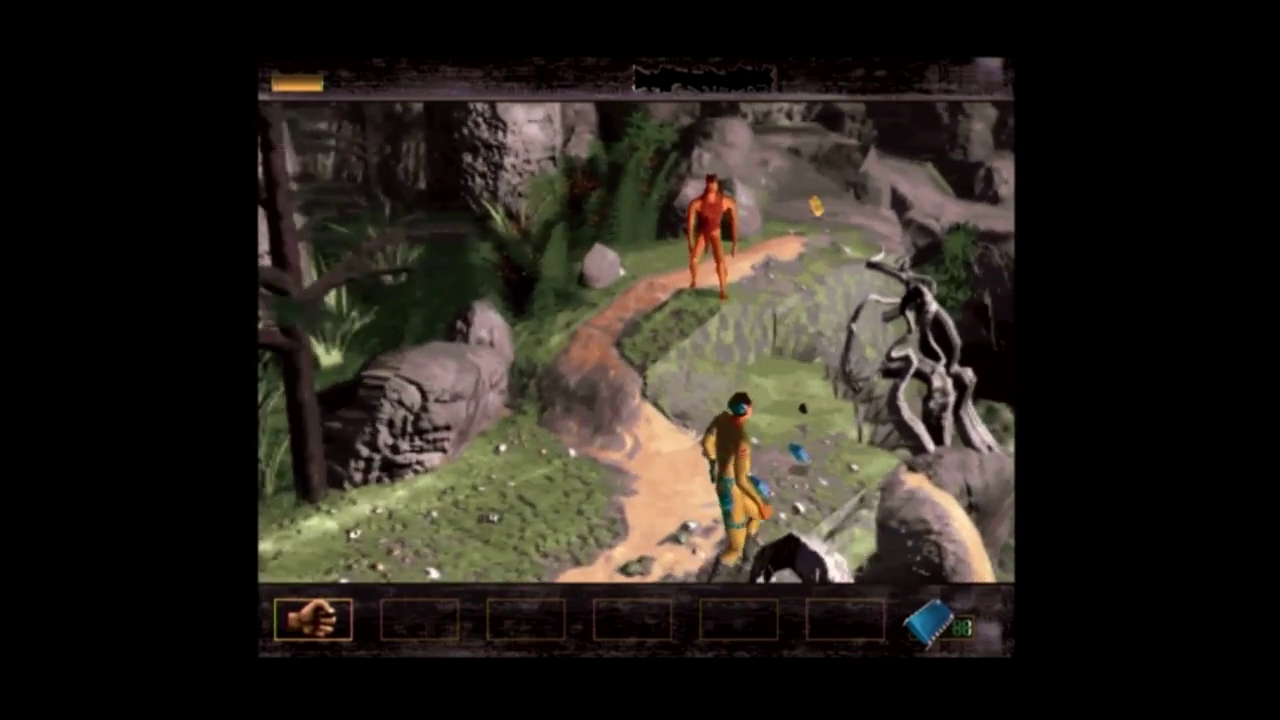
pyautogui.press('Up')
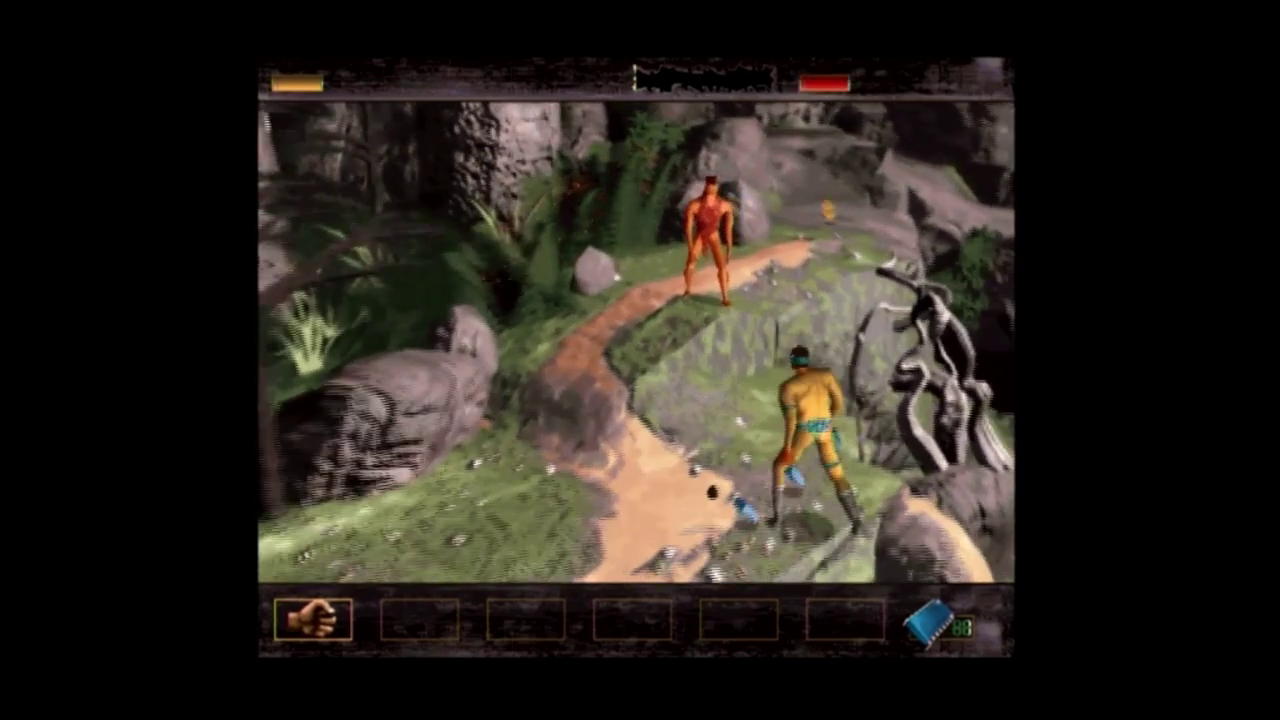
pyautogui.press('Down')
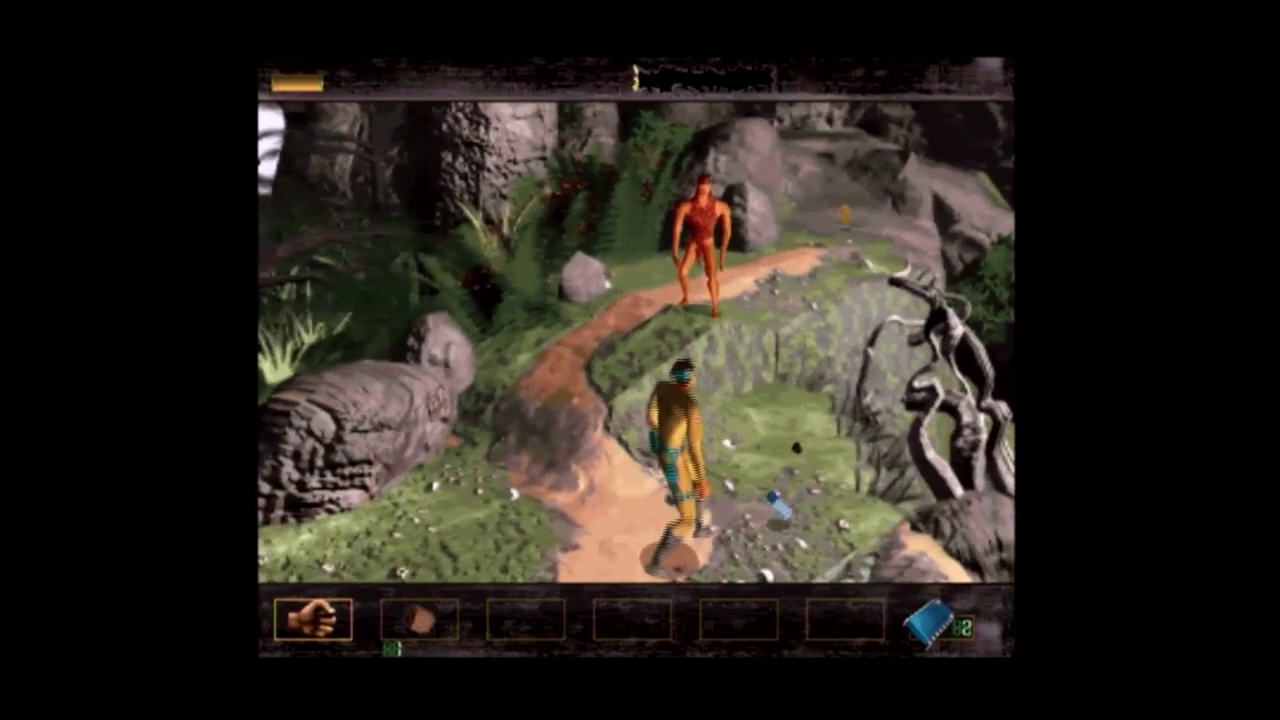
pyautogui.press('Up')
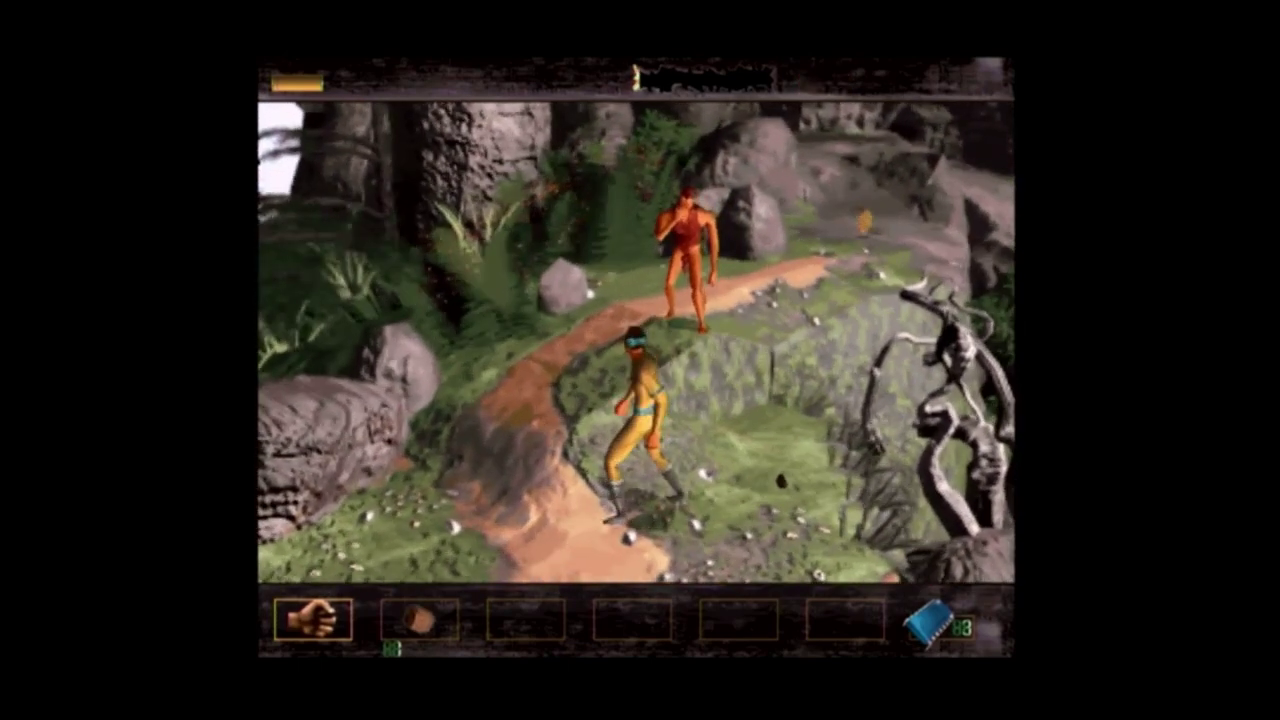
pyautogui.press('Up')
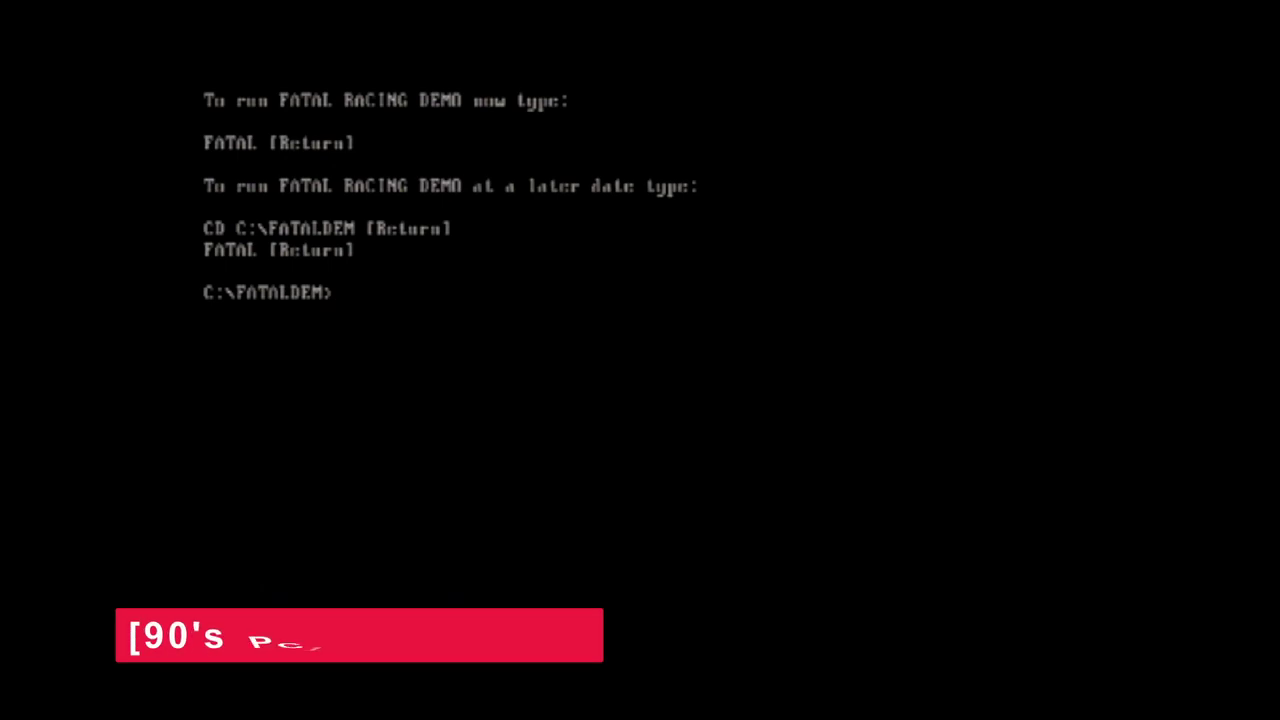
# Run the Fatal Racing demo with the FATAL command from C:\FATALDEM
pyautogui.write('fata')
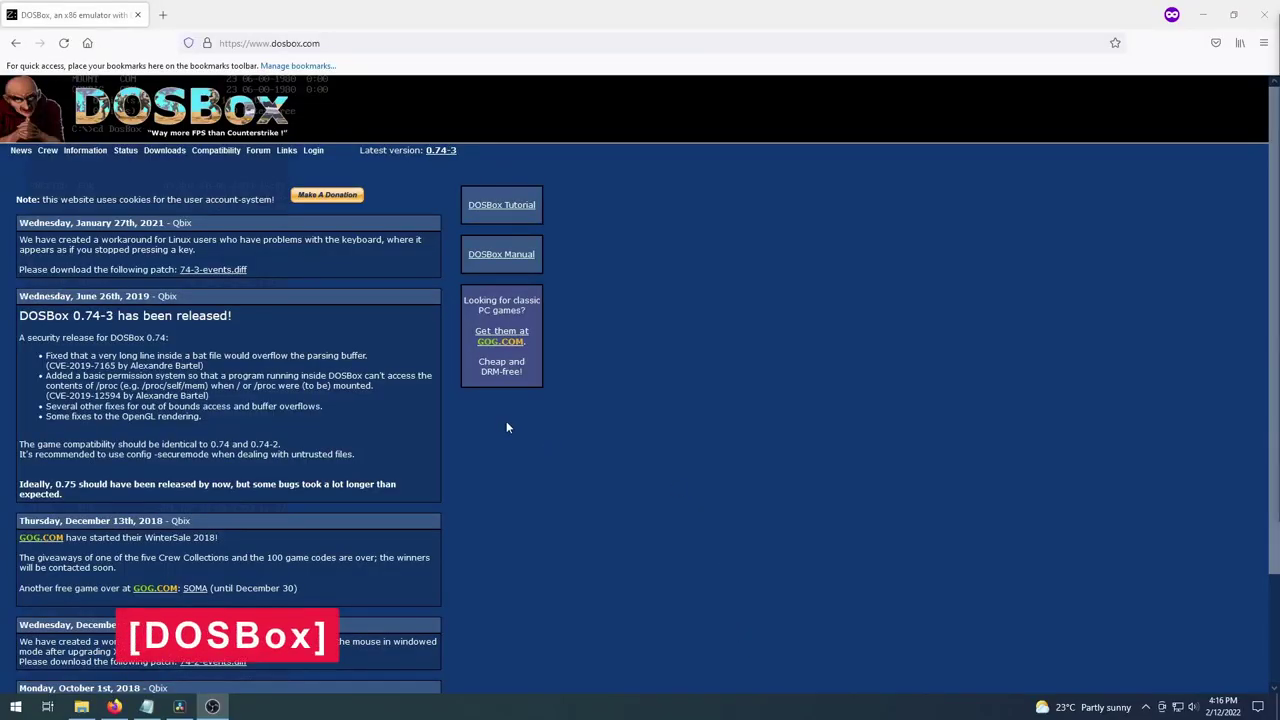
# Look over the news on the DOSBox website in the browser and open its Information page
pyautogui.scroll(-3, 638, 354)
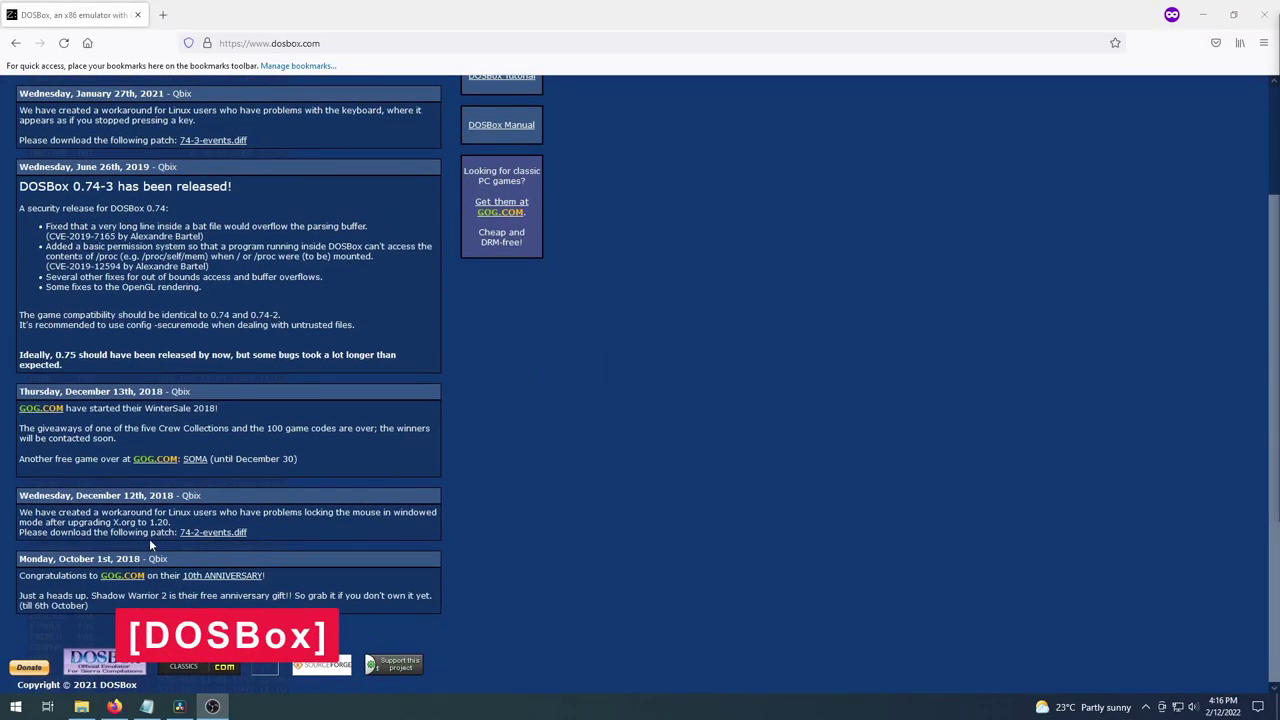
pyautogui.scroll(3, 149, 538)
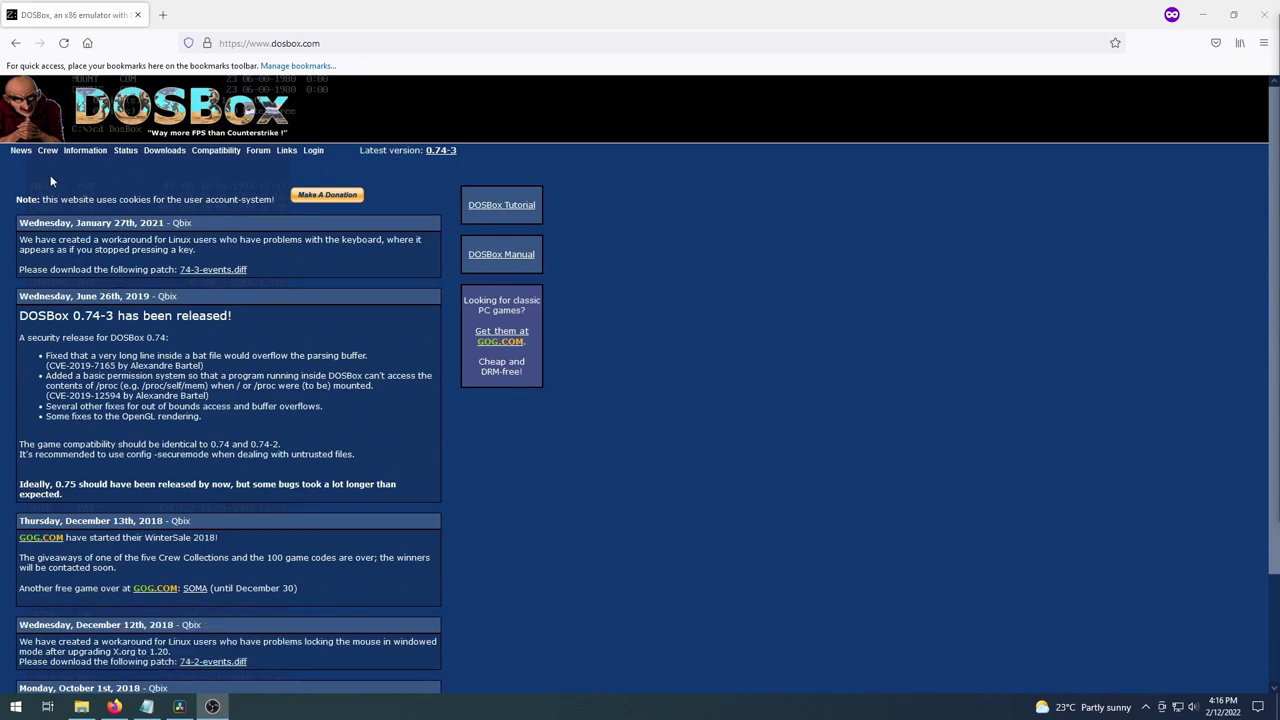
pyautogui.click(84, 151)
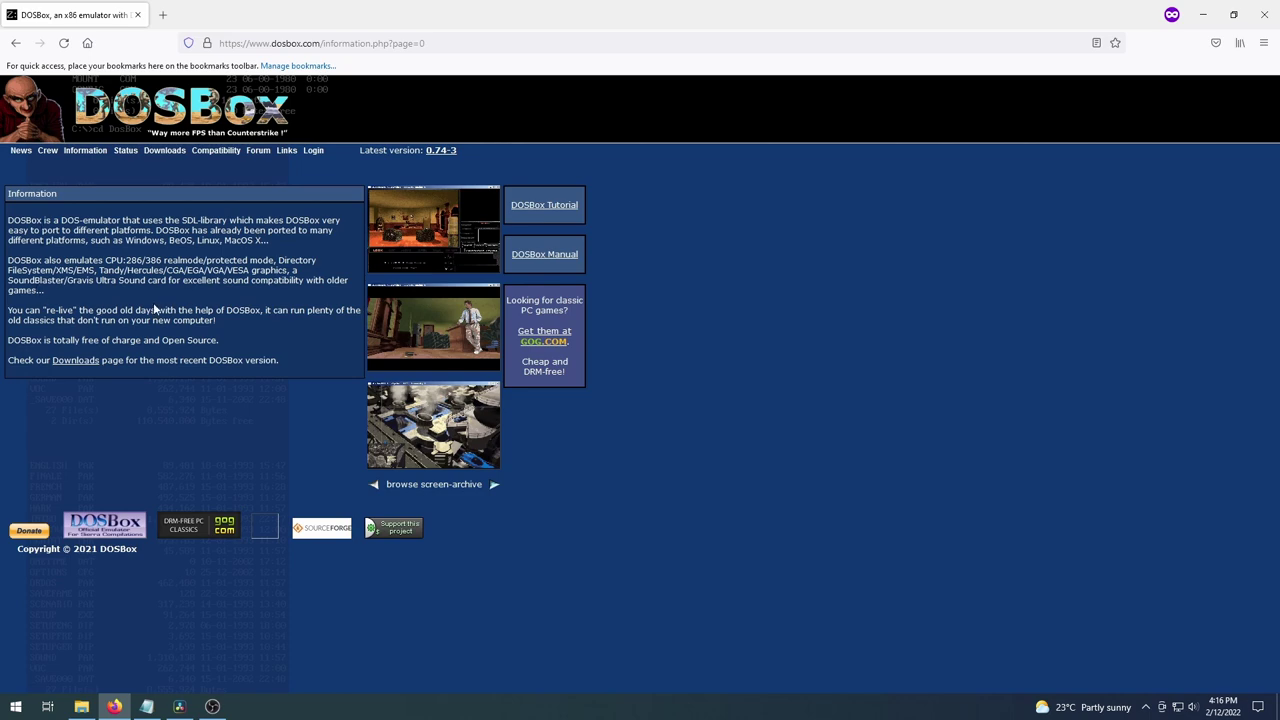
# Open the DOSBox Status page and examine the overview of emulated CPU, graphics, sound and DOS systems
pyautogui.click(123, 152)
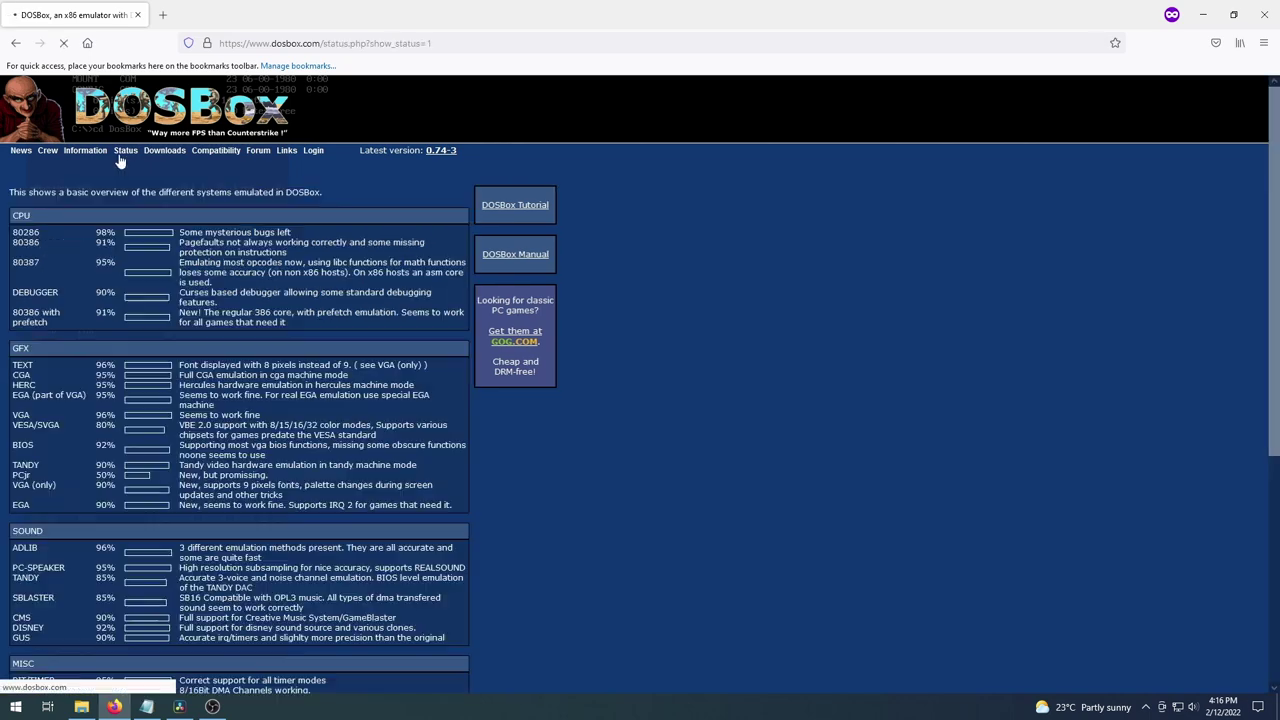
pyautogui.scroll(-1, 141, 285)
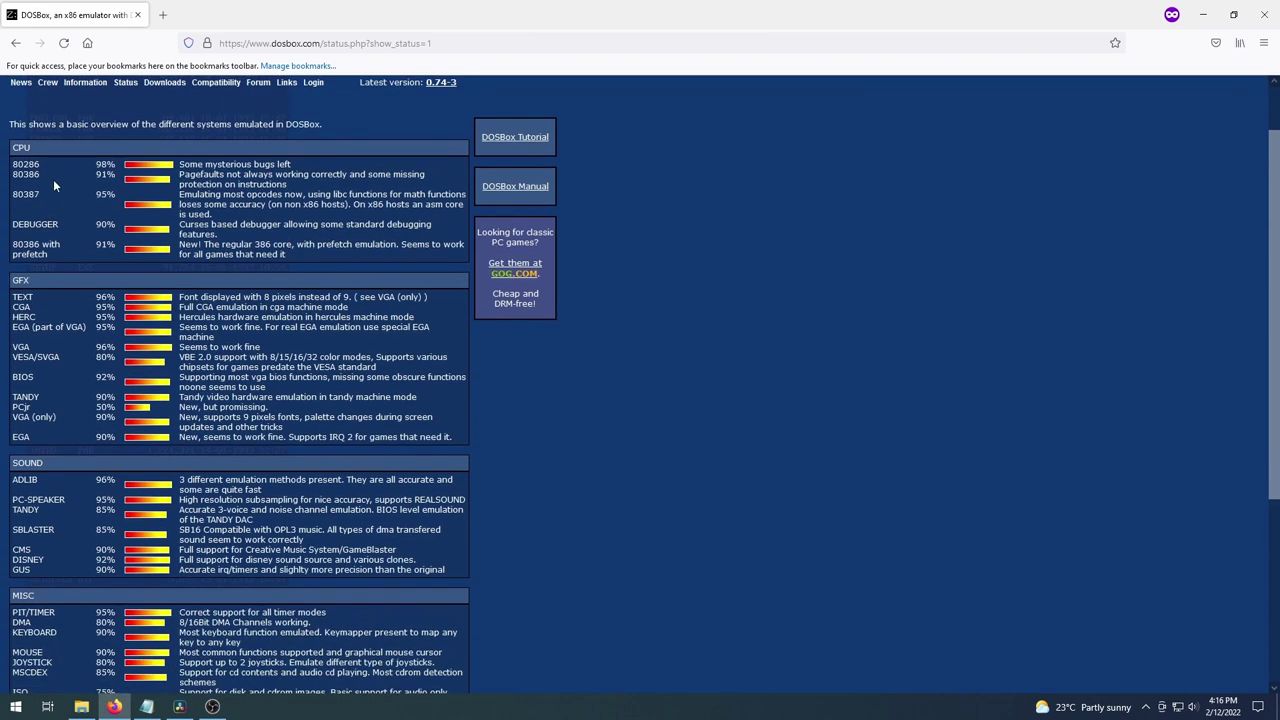
pyautogui.scroll(-1, 63, 148)
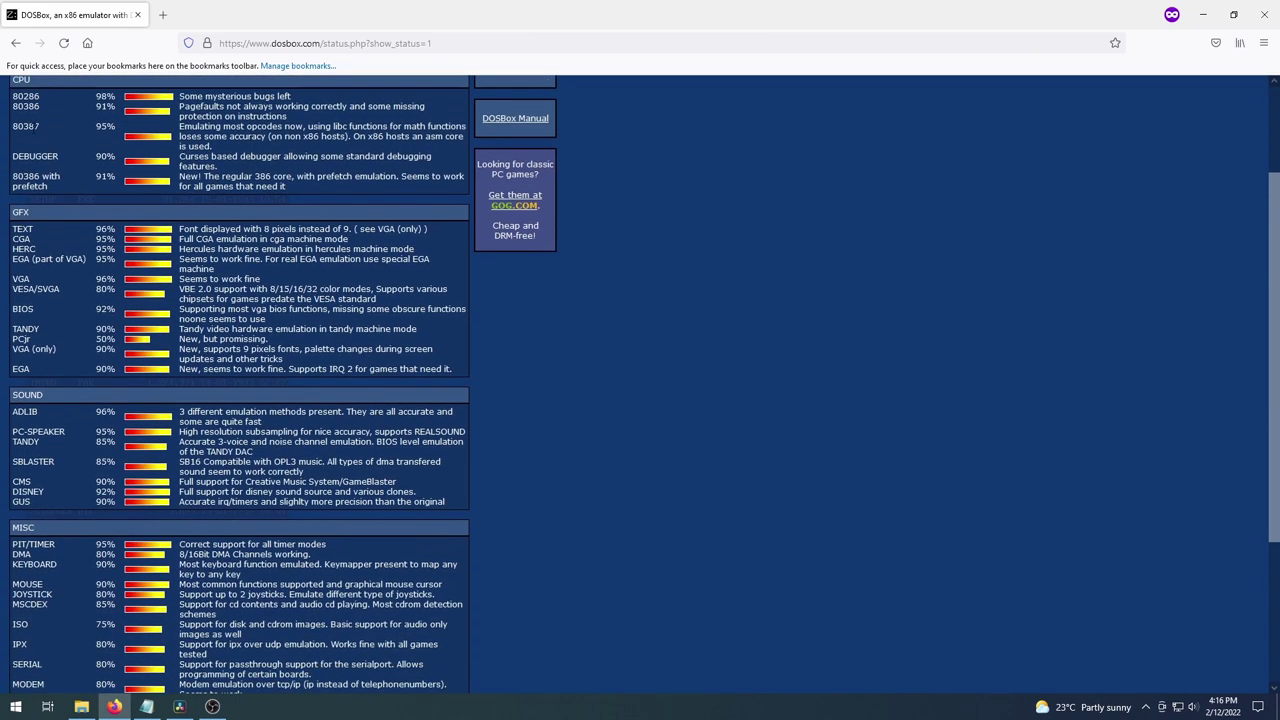
pyautogui.scroll(-3, 70, 188)
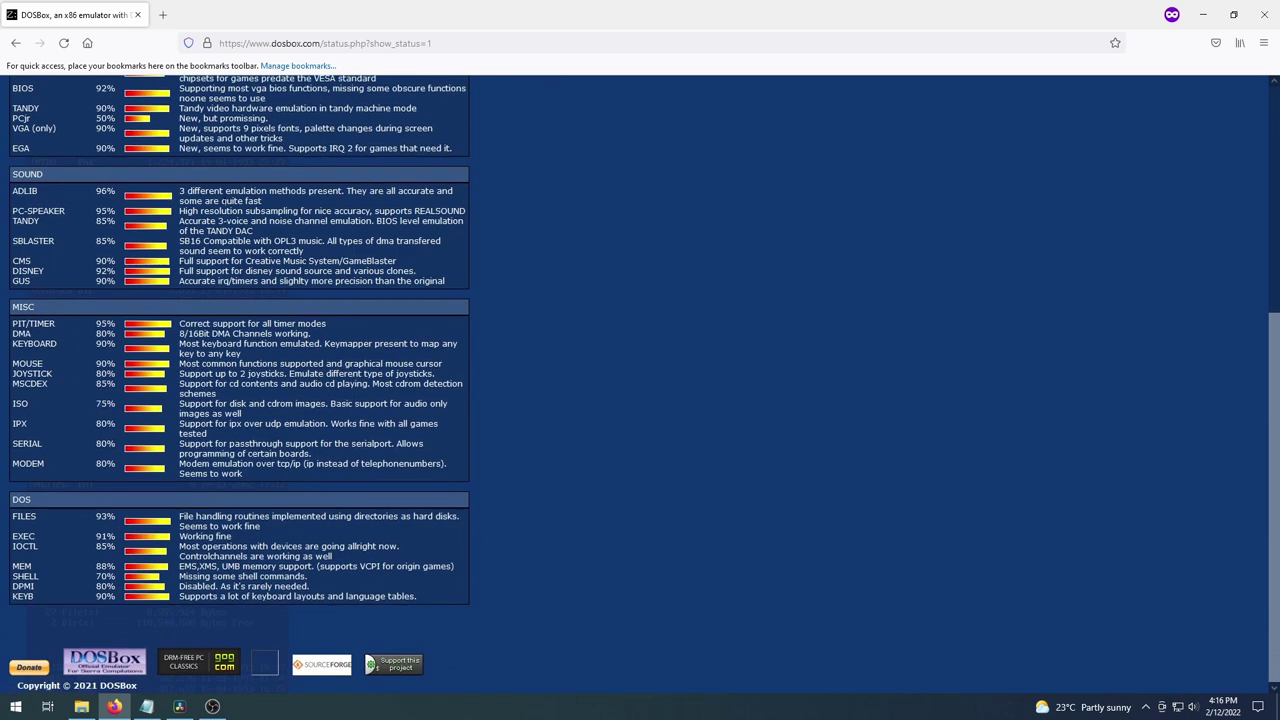
# Open the DOSBox Compatibility list and browse the games beginning with A down to the compatibility statistics
pyautogui.scroll(8, 240, 400)
pyautogui.click(215, 152)
pyautogui.scroll(-5, 108, 286)
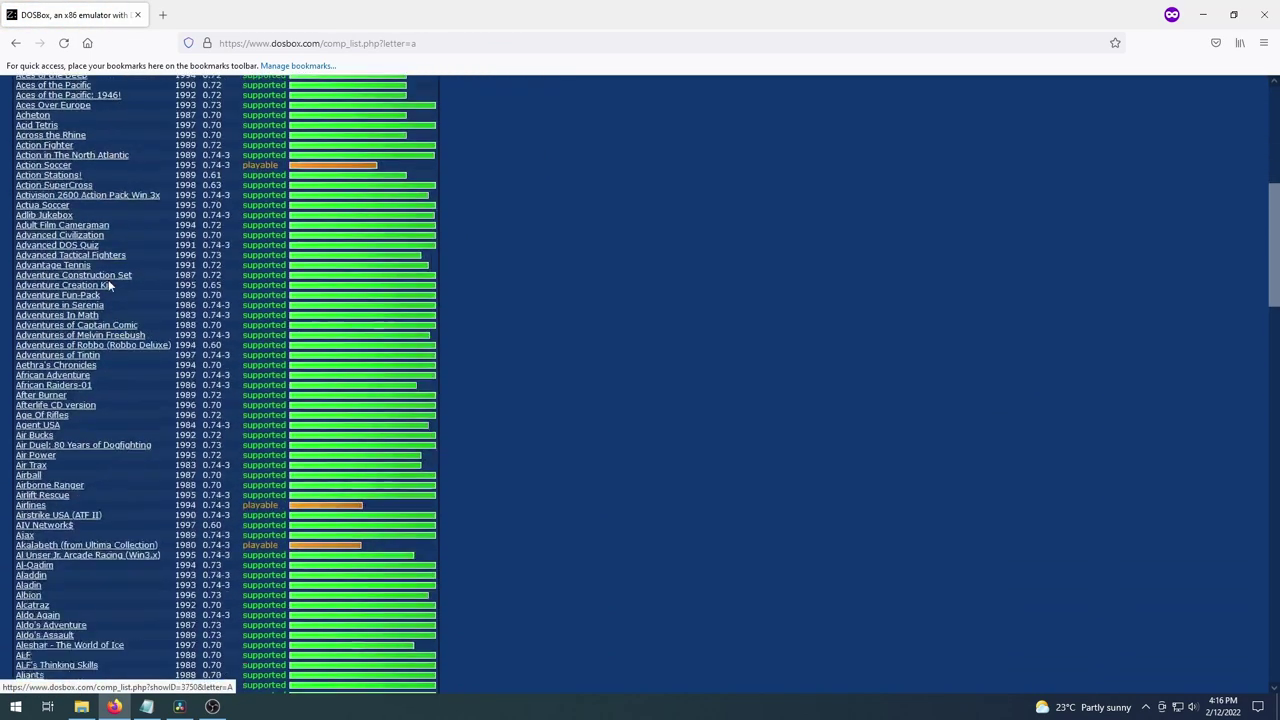
pyautogui.scroll(-15, 108, 285)
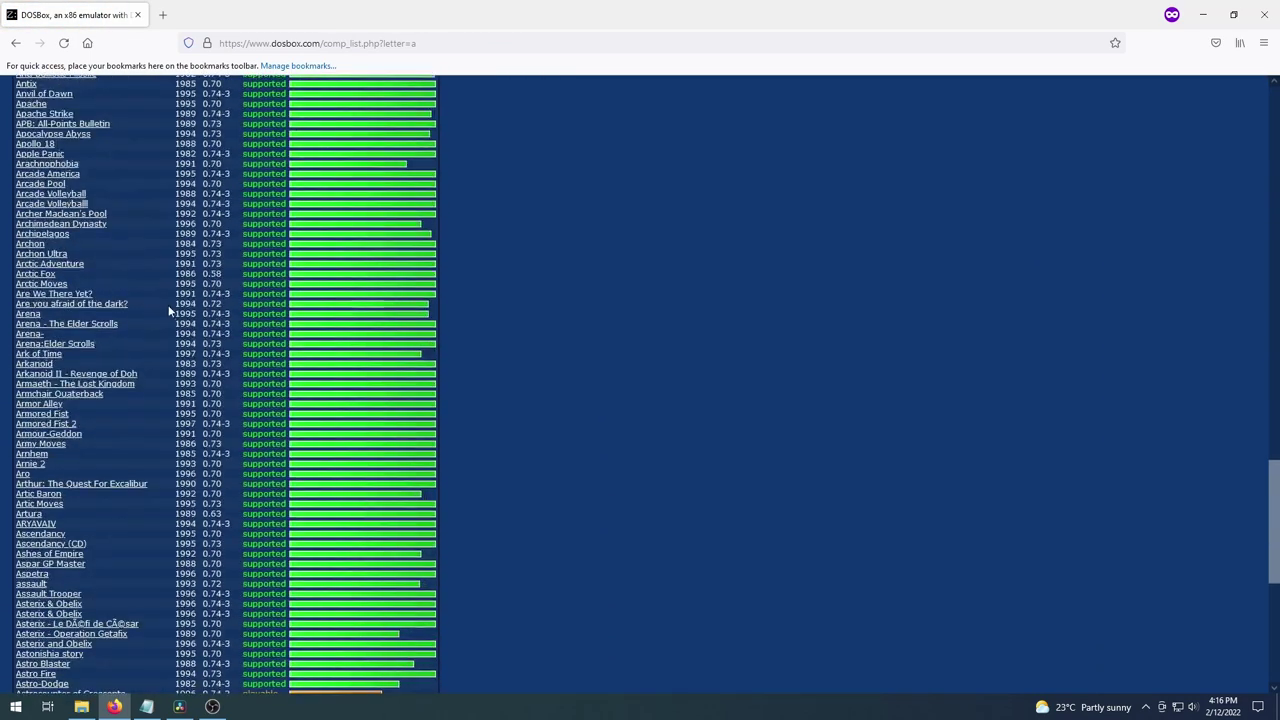
pyautogui.scroll(-8, 172, 313)
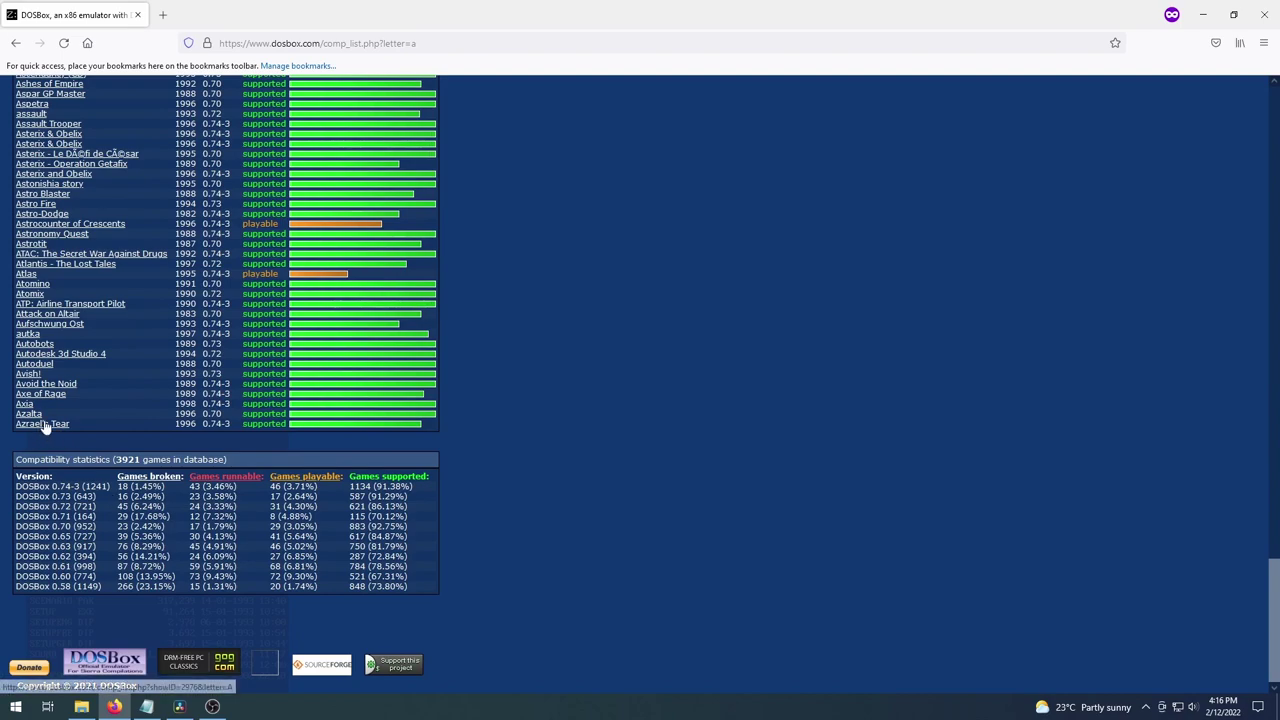
pyautogui.scroll(20, 81, 339)
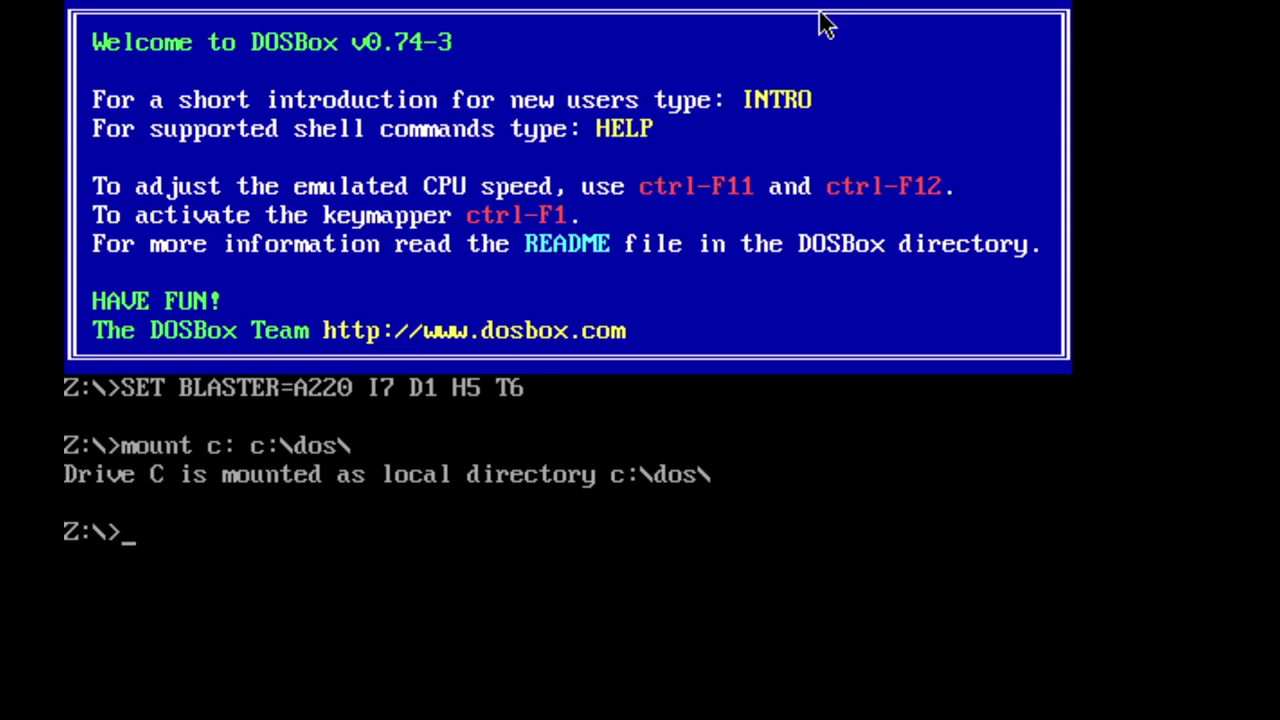
# In DOSBox, try to switch to drive D and page through the built-in intro on mounting, CD-ROM support and special keys
pyautogui.write('d:')
pyautogui.press('Return')
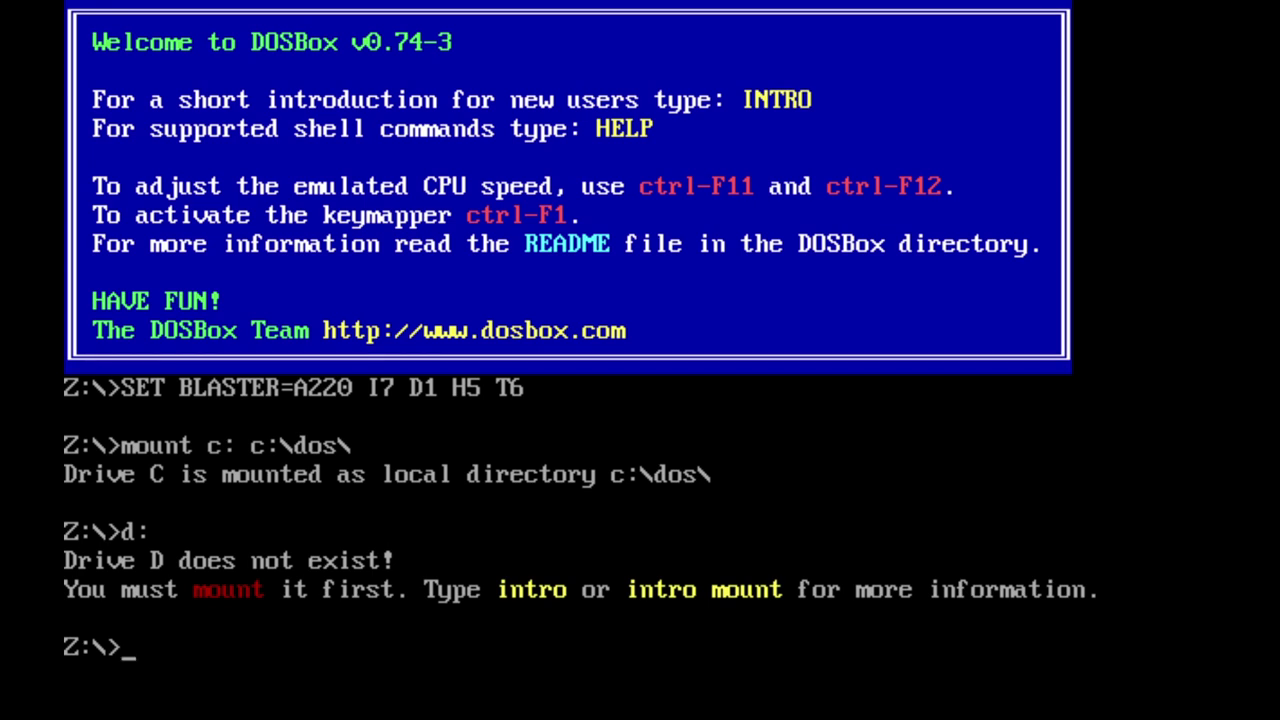
pyautogui.write('in')
pyautogui.press('BackSpace')
pyautogui.press('BackSpace')
pyautogui.write('intro')
pyautogui.press('Return')
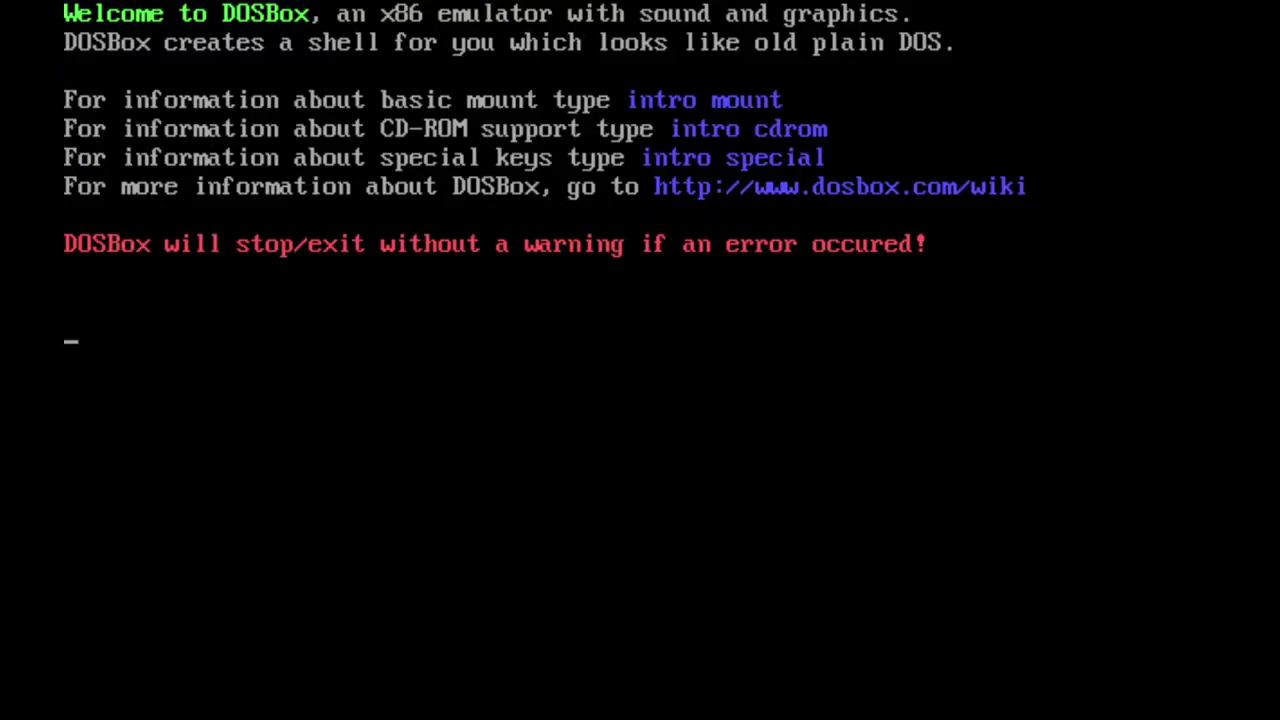
pyautogui.press('Return')
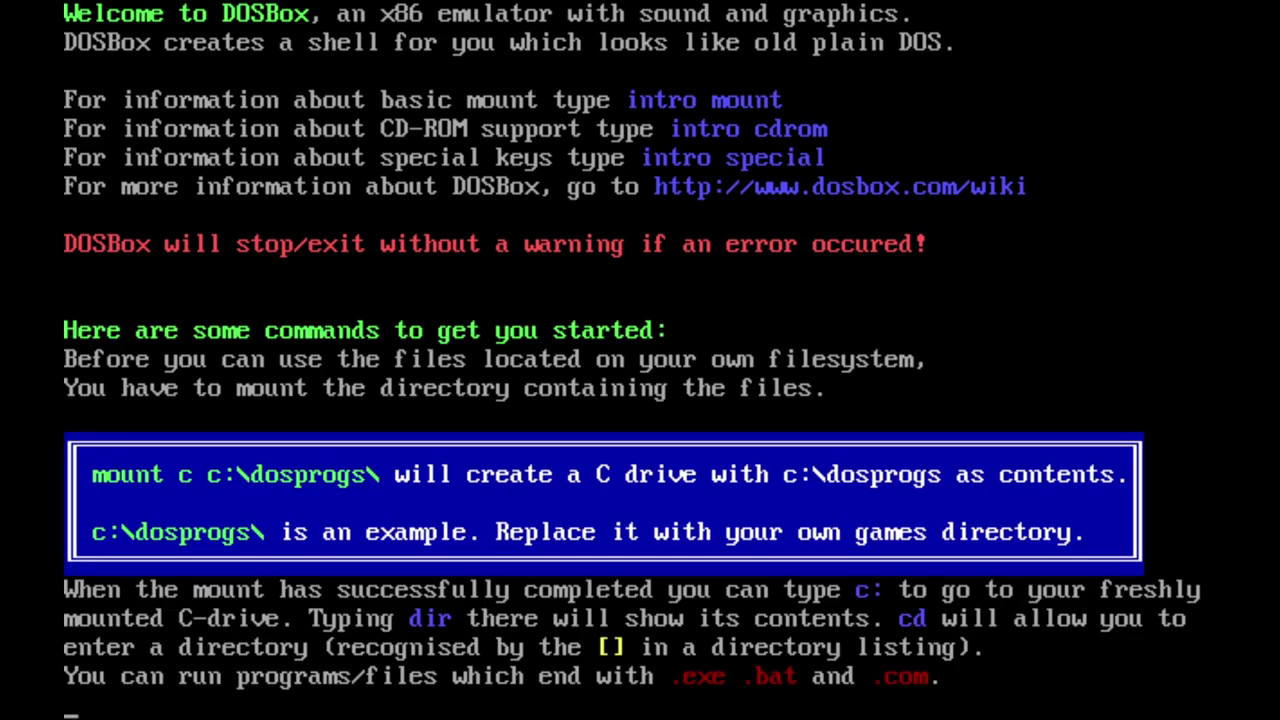
pyautogui.press('Return')
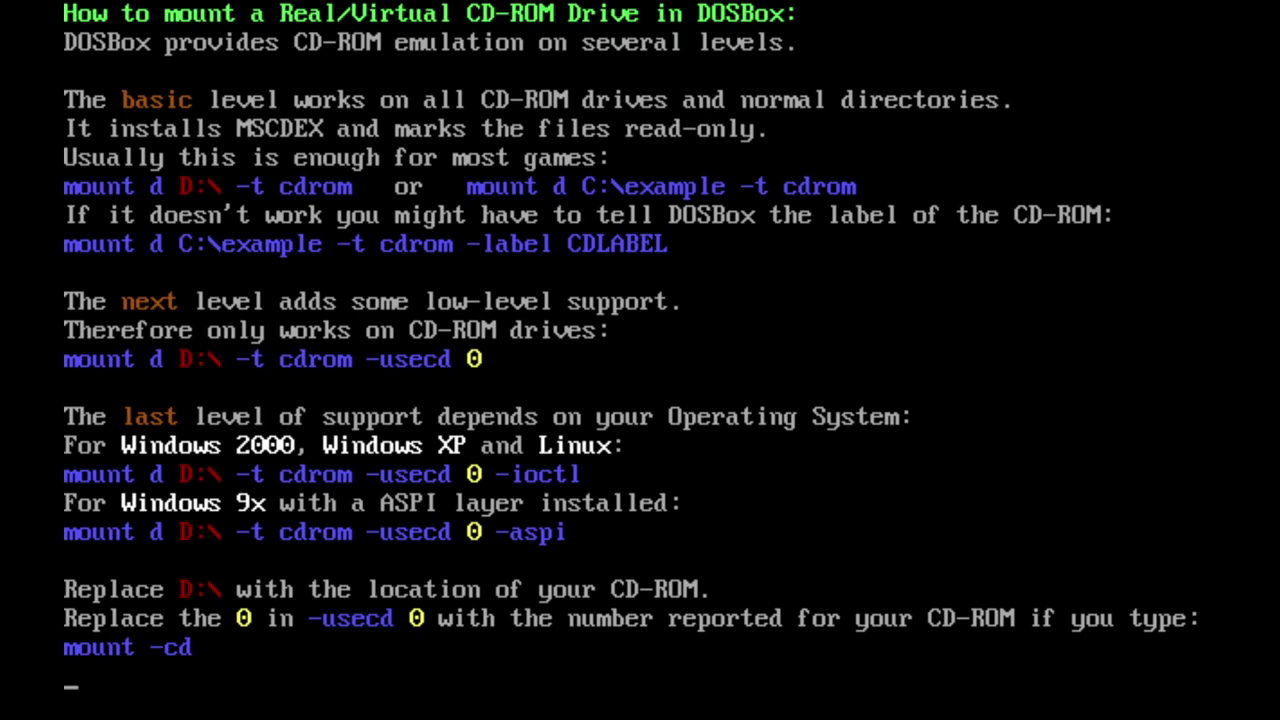
pyautogui.press('Return')
# Mount the folder C:\dos\cdrom\ as drive D with the type cdrom
pyautogui.write('mount d C:\\dos\\cdrom')
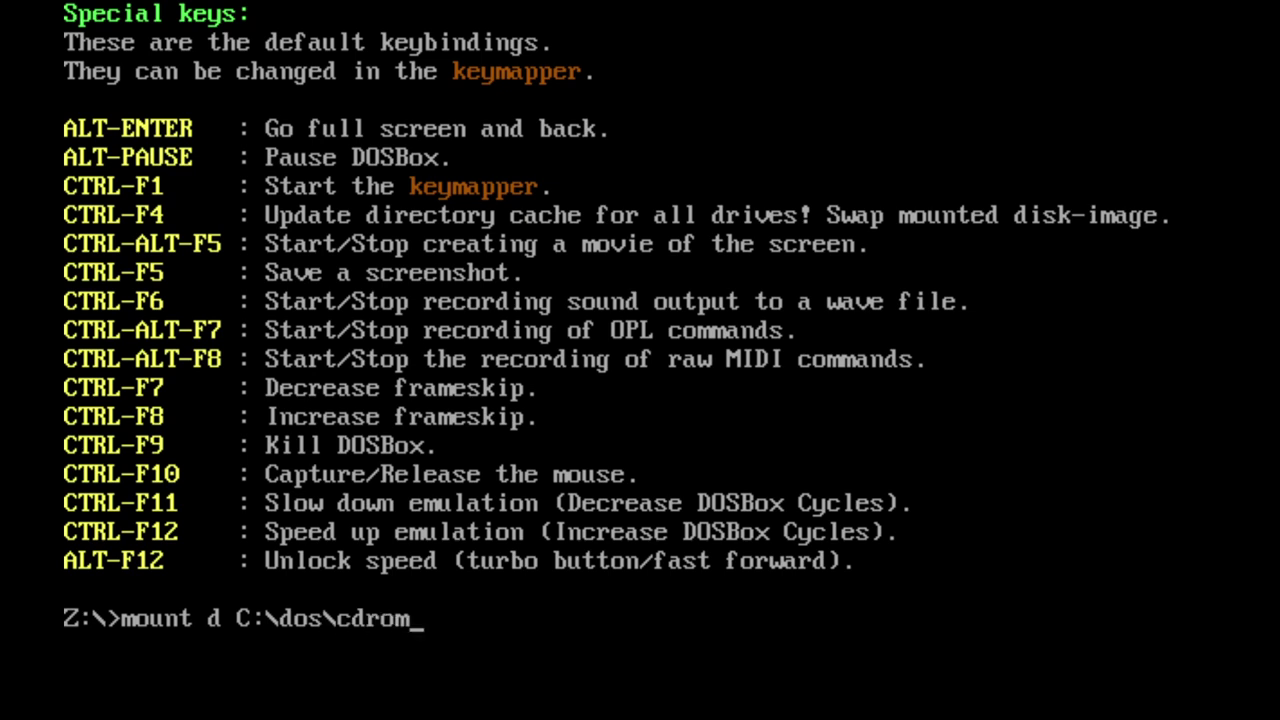
pyautogui.write('\\ -t cdrom')
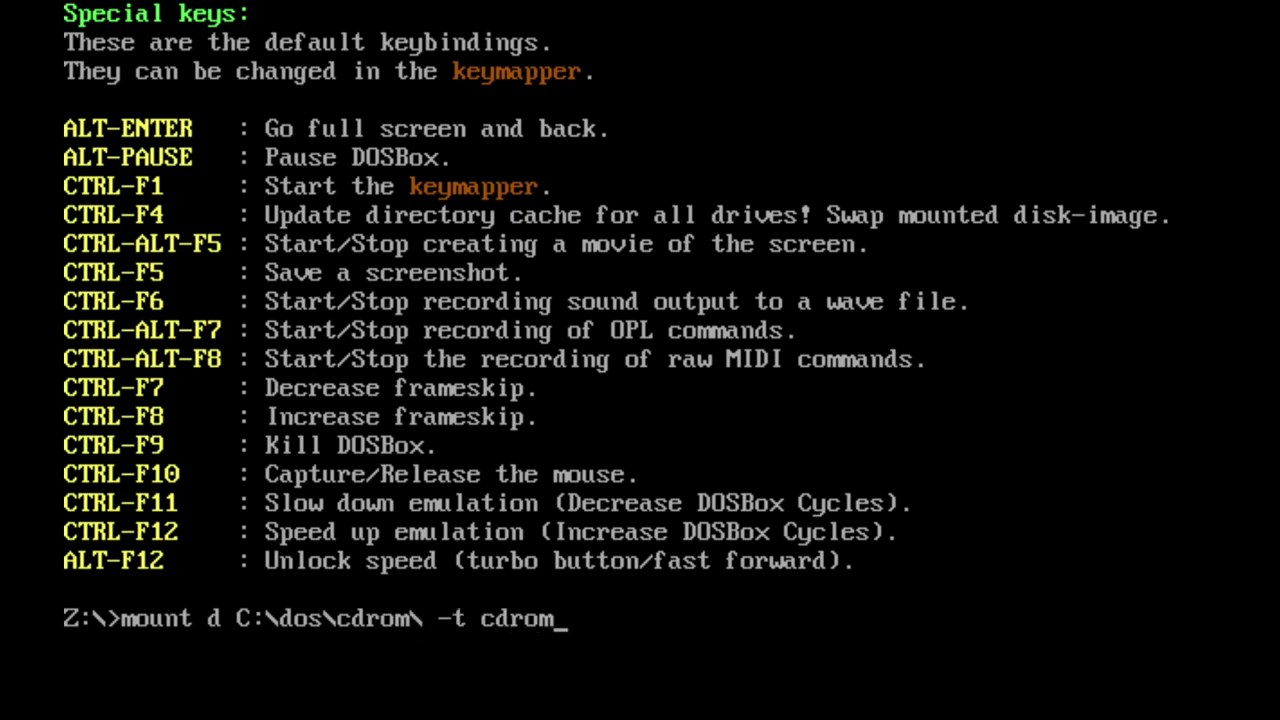
pyautogui.press('Return')
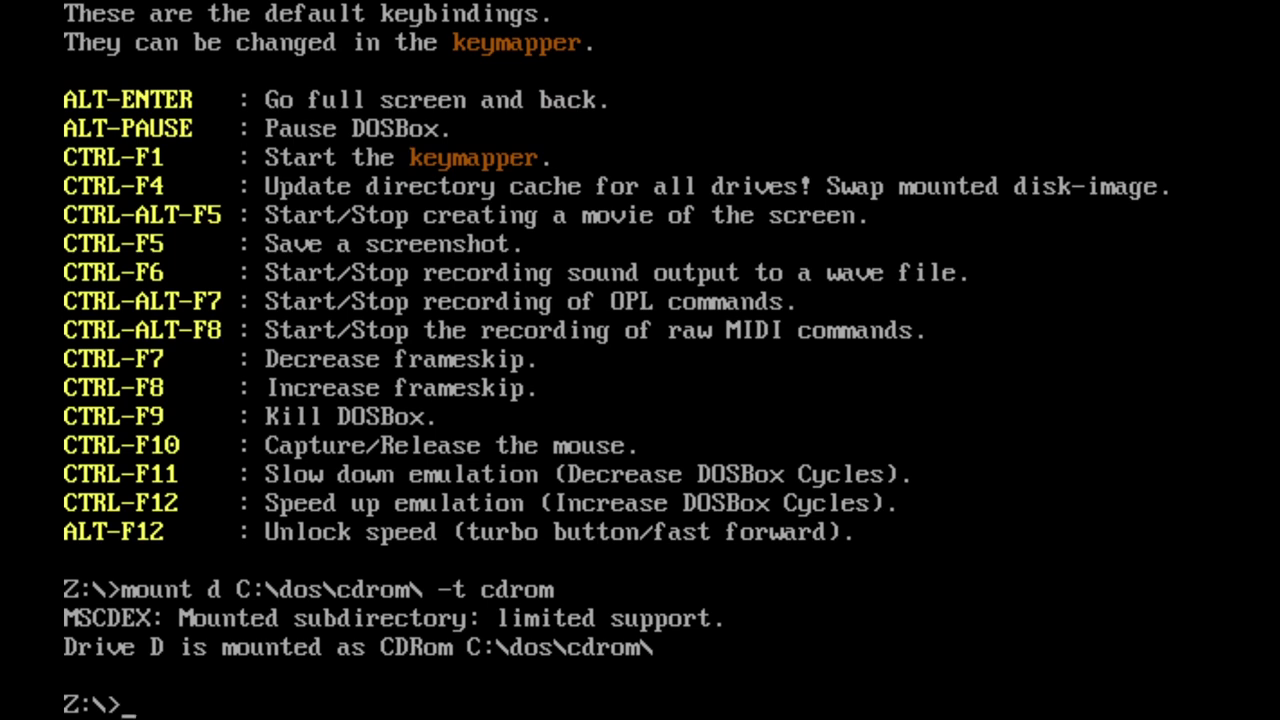
# Switch to drive D and list its contents
pyautogui.write('d:')
pyautogui.press('Return')
pyautogui.write('dir')
pyautogui.press('Return')
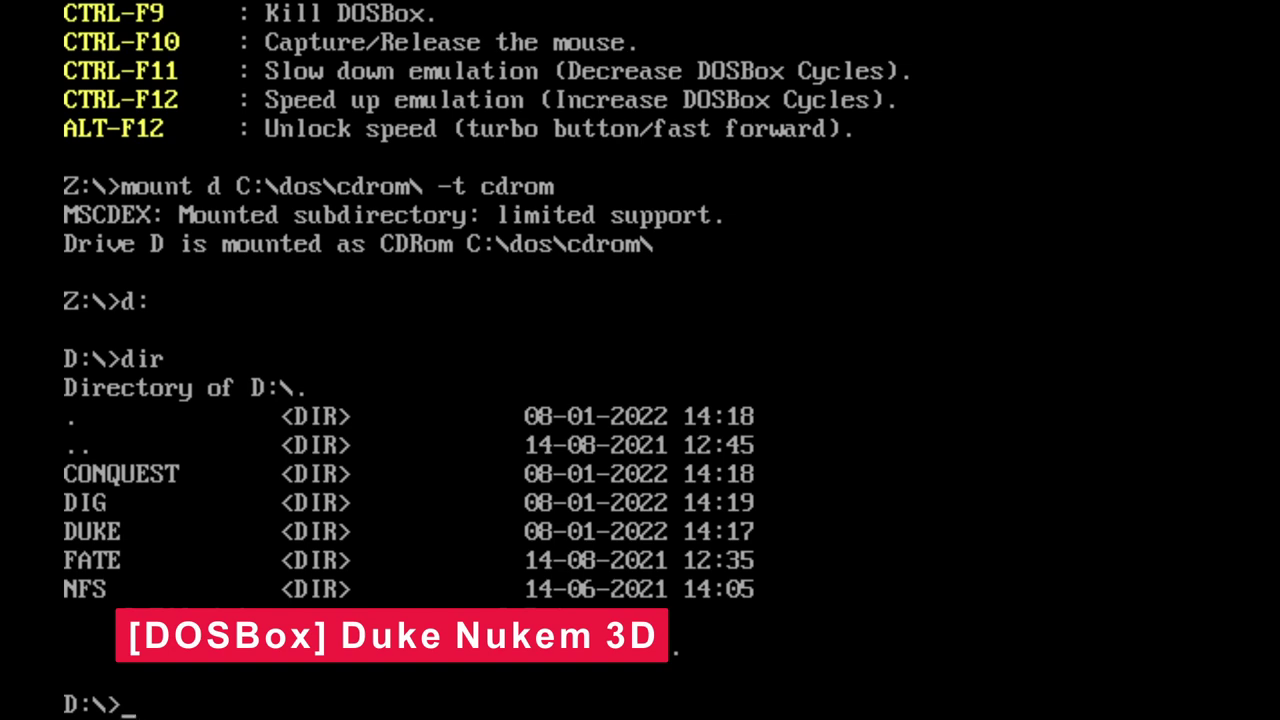
# Change to the duke directory on drive D and list its files
pyautogui.write('cd duke')
pyautogui.press('Return')
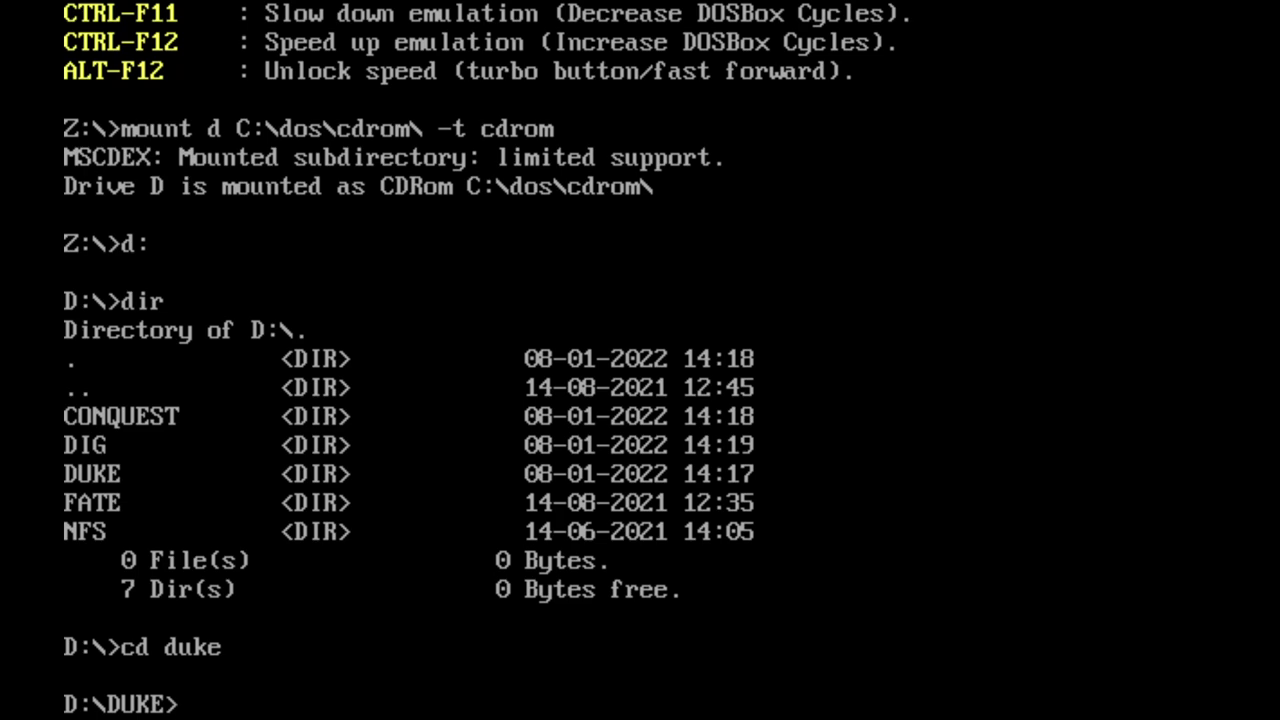
pyautogui.write('dir')
pyautogui.press('Return')
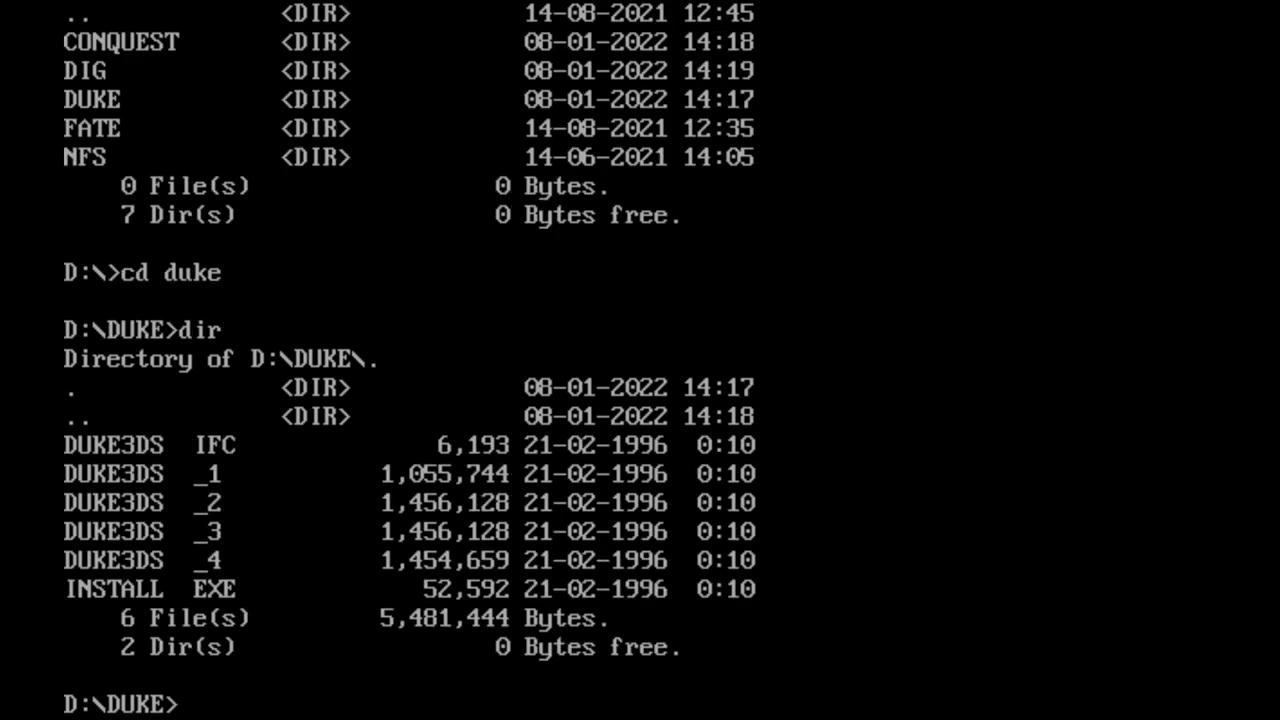
# Launch the Duke Nukem 3D installer and set its installation directory to C:\DOS\DUKE3D_SW
pyautogui.press('Return')
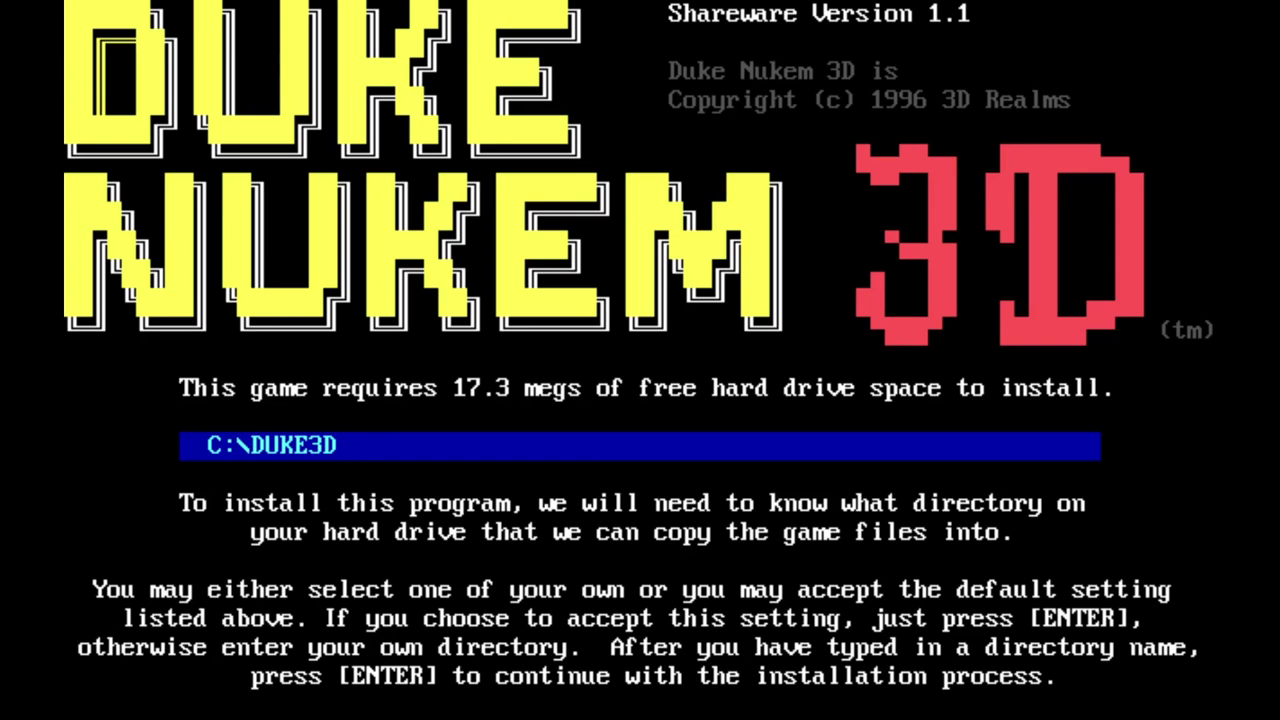
pyautogui.press('BackSpace')
pyautogui.press('BackSpace')
pyautogui.press('BackSpace')
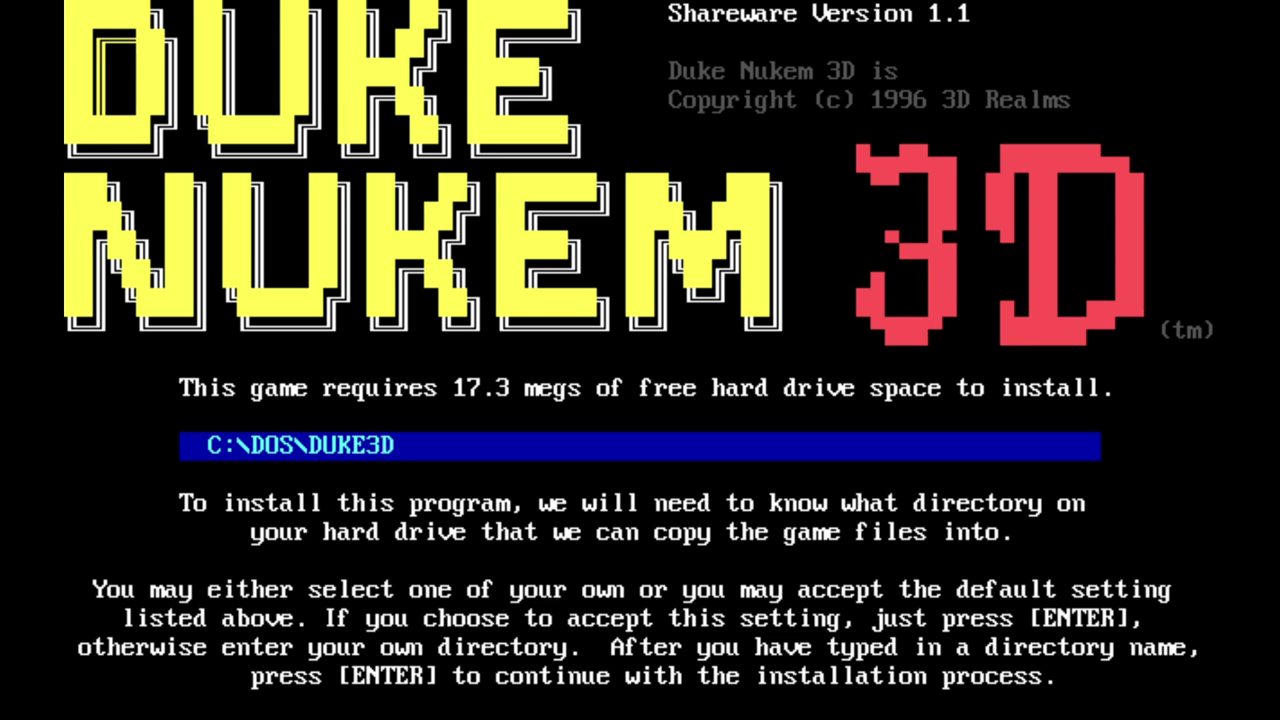
pyautogui.write('_SW')
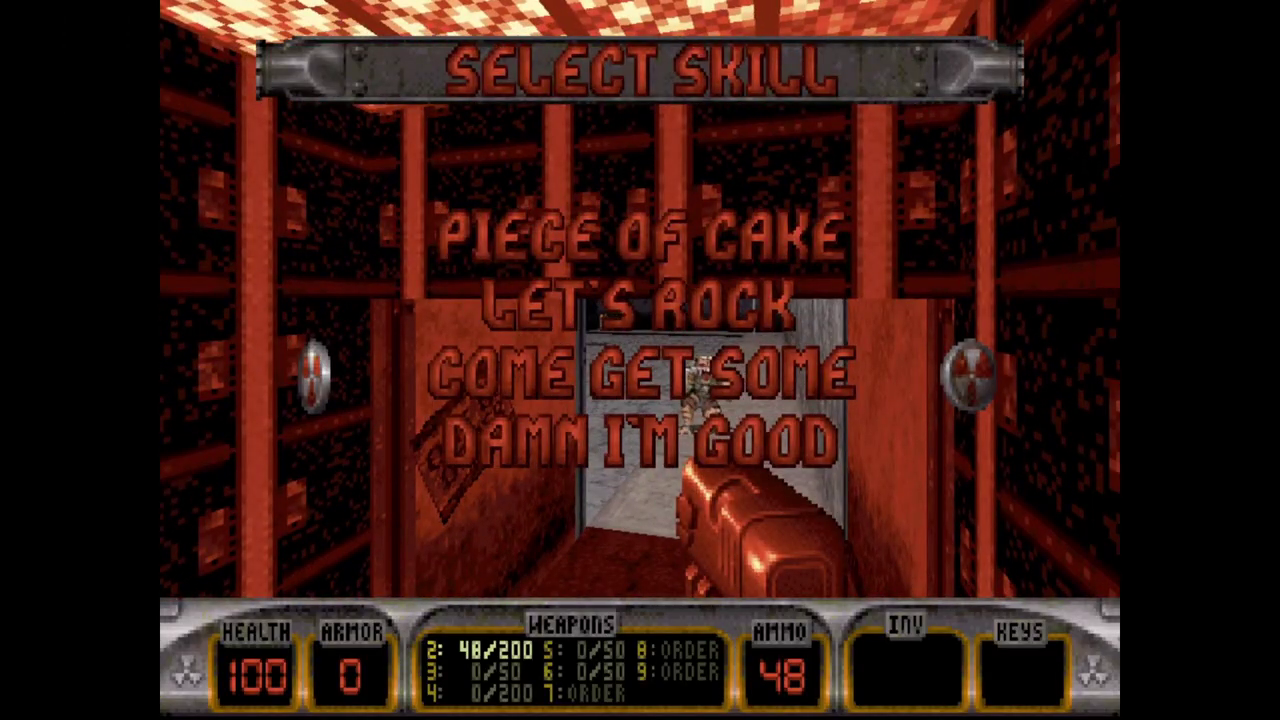
# Confirm a skill level in Duke Nukem 3D and start a new game
pyautogui.press('Return')
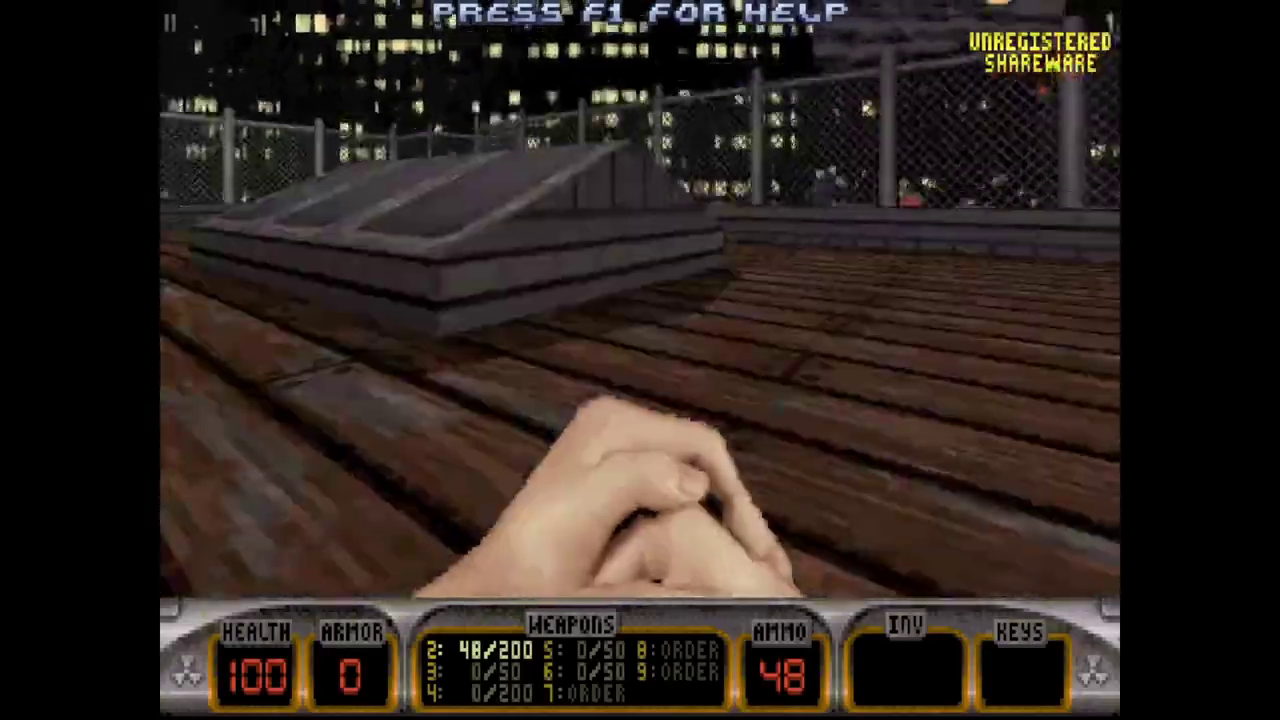
# Turn run mode on and move across the rooftop past the skylight
pyautogui.press('Left')
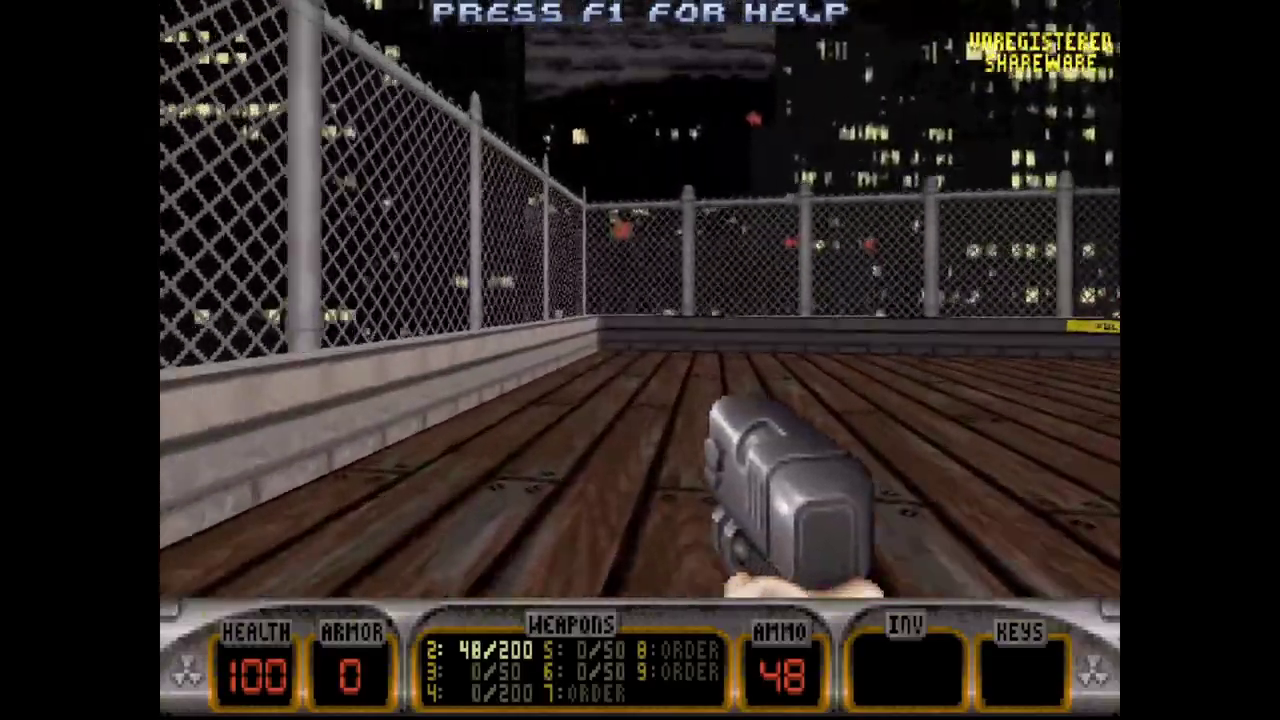
pyautogui.press('capslock')
pyautogui.press('Up')
pyautogui.press('Right')
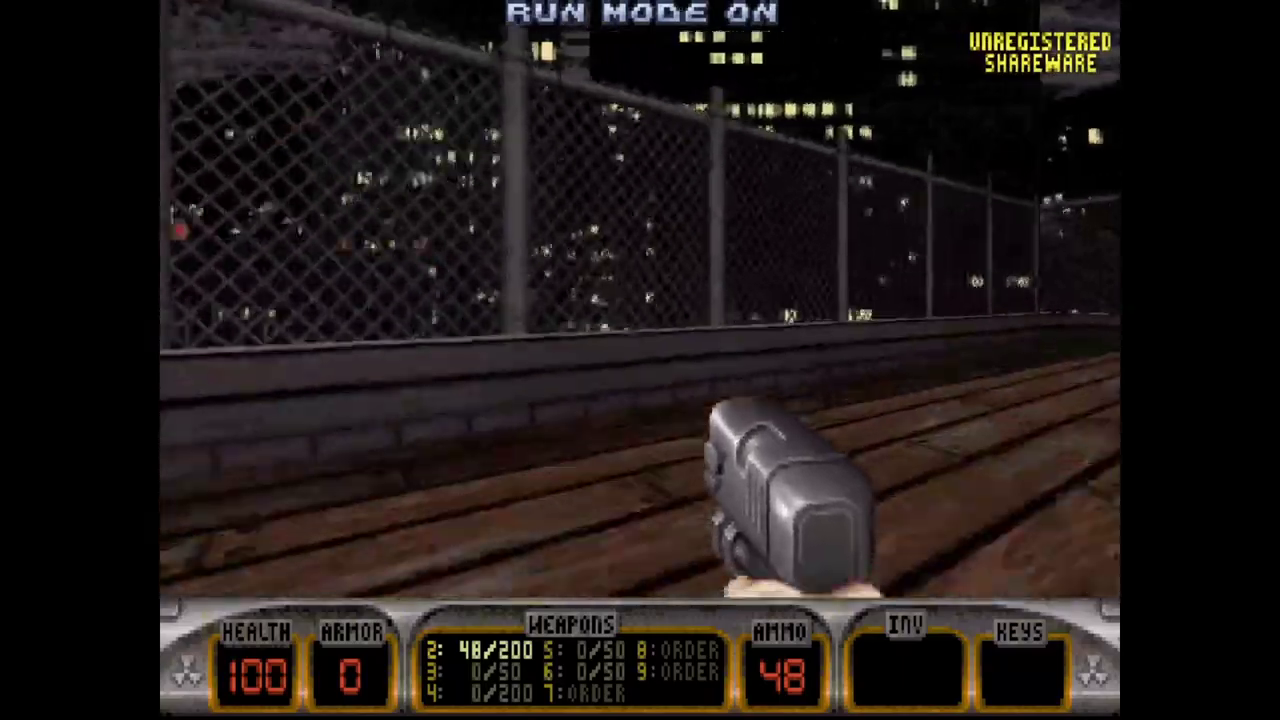
pyautogui.press('Right')
pyautogui.press('Up')
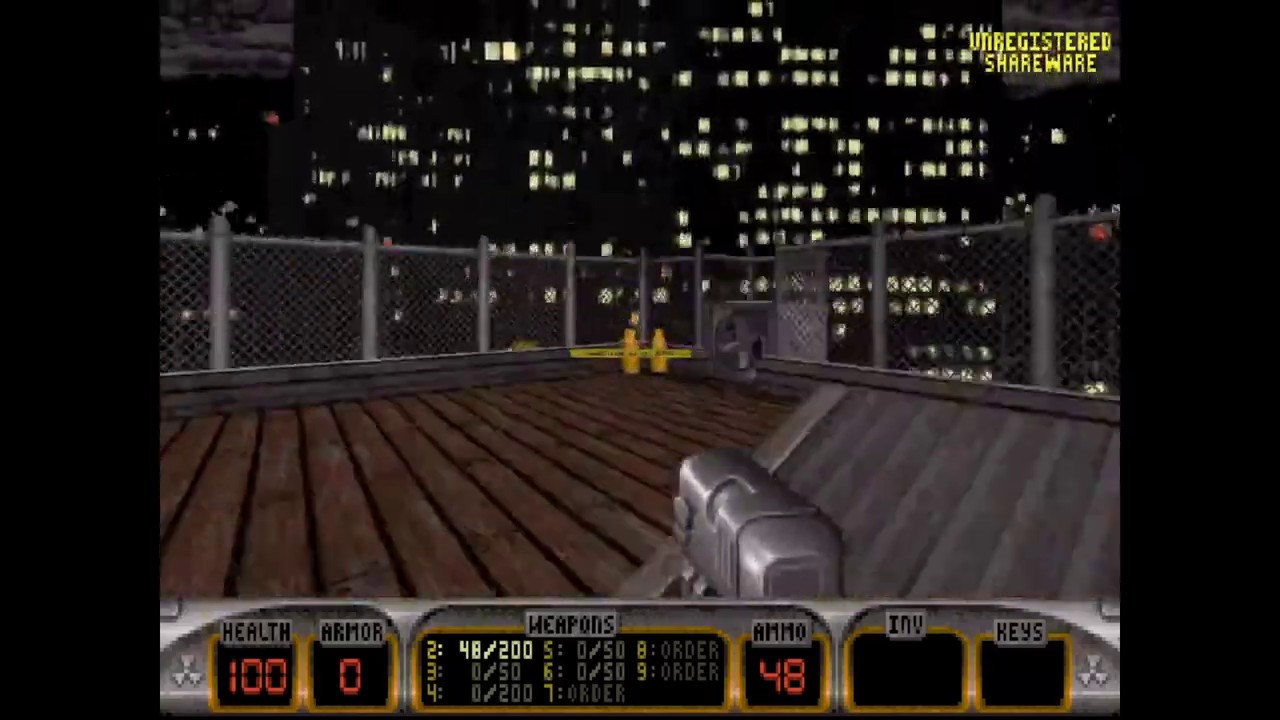
# Turn the crosshair on and look around the rooftop towards the yellow canisters
pyautogui.press('Left')
pyautogui.press('i')
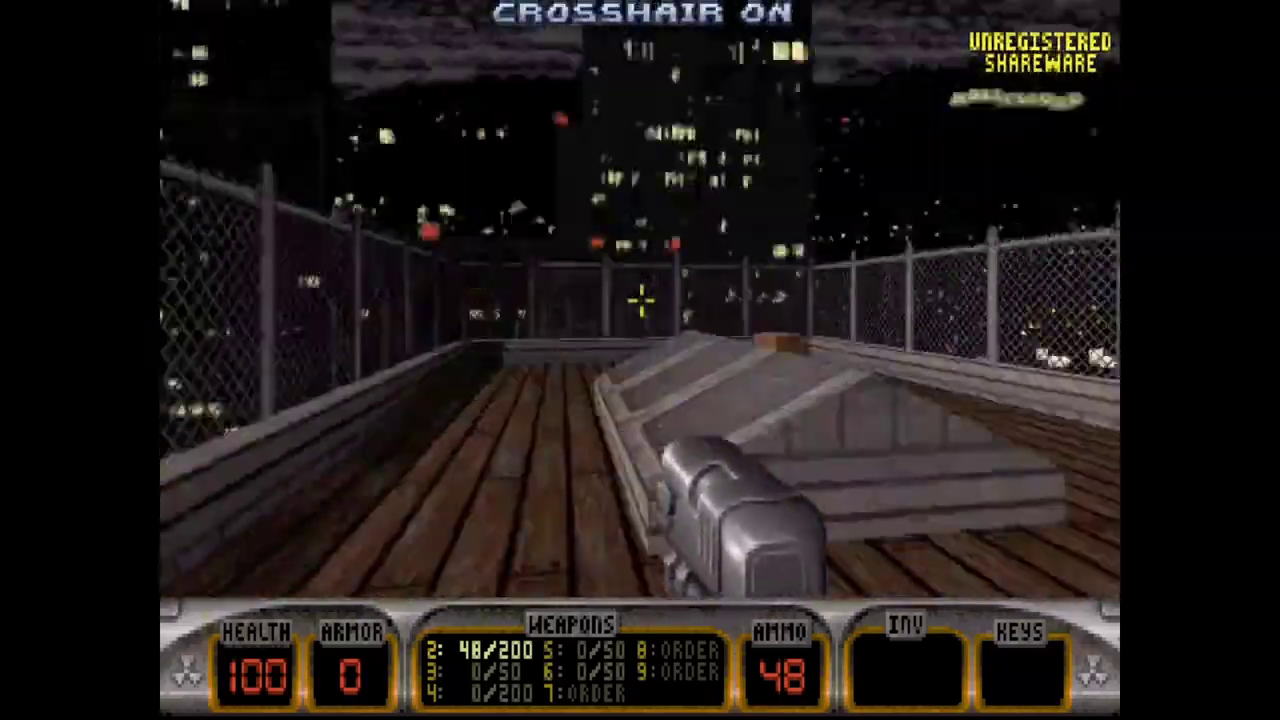
pyautogui.press('Left')
pyautogui.press('Right')
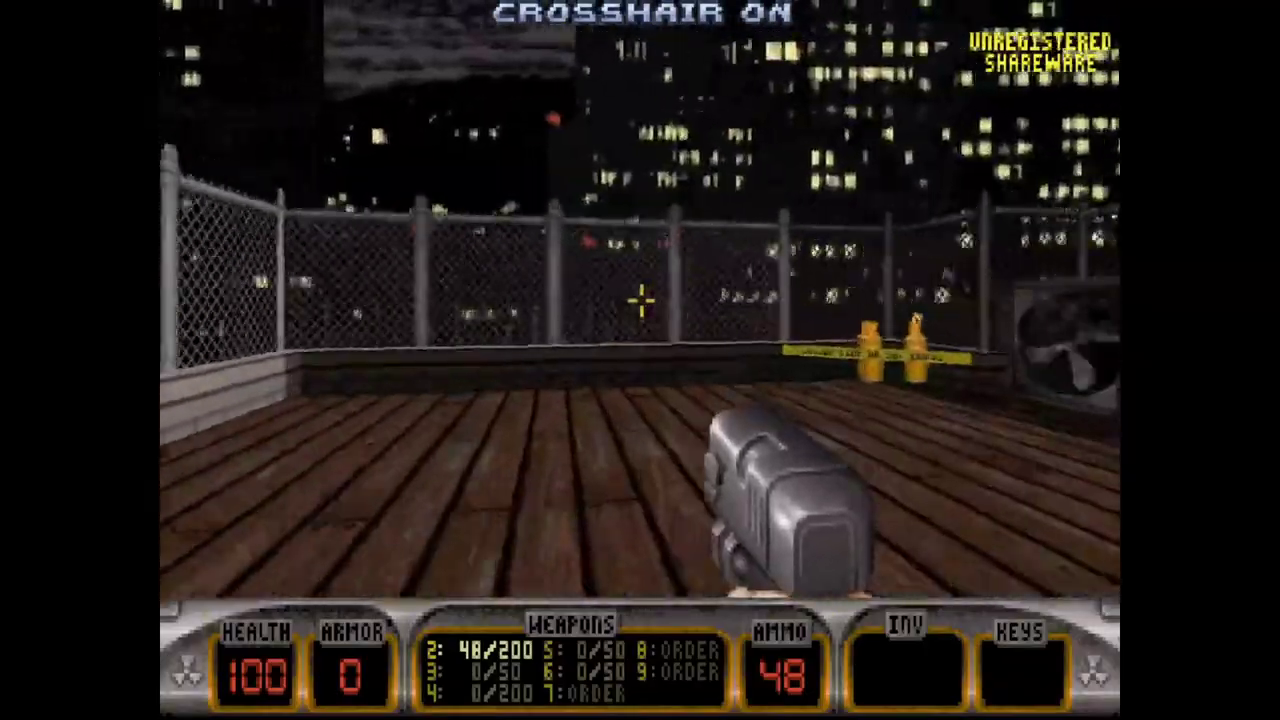
# Shoot the yellow canisters to blow up the rooftop fan and drop through the opened shaft
pyautogui.press('Up')
pyautogui.press('Down')
pyautogui.press('ctrl')
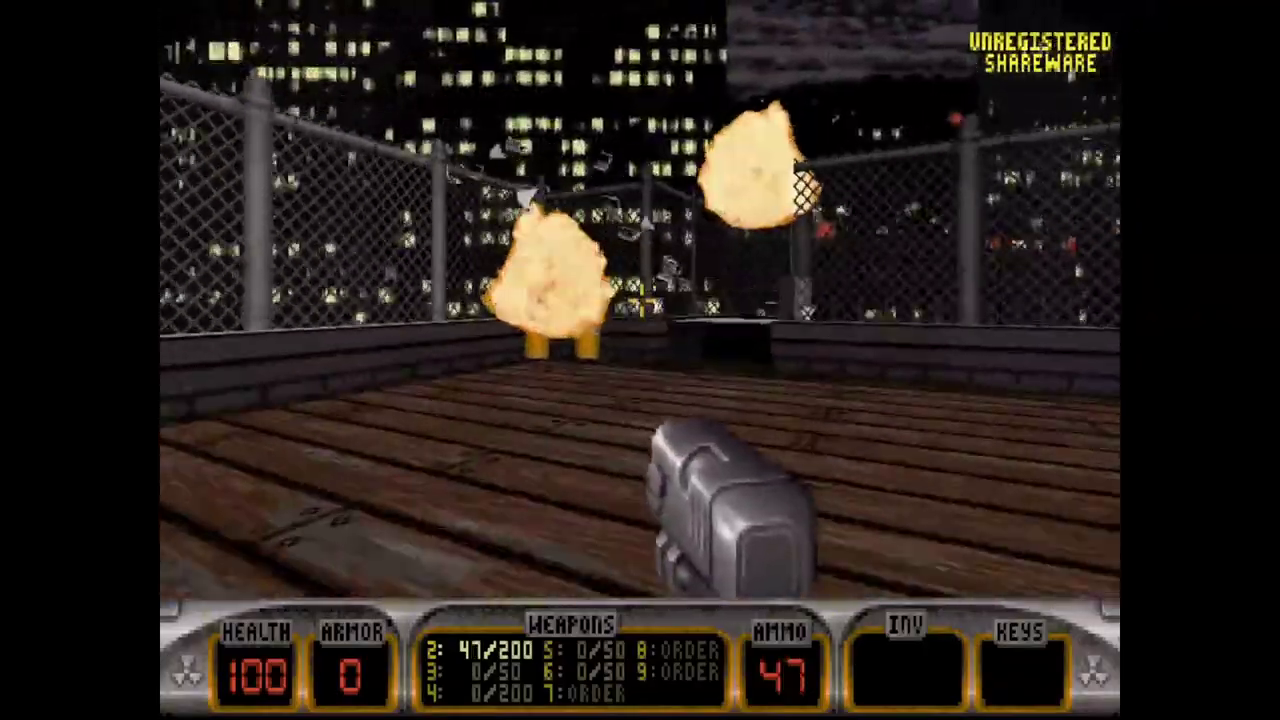
pyautogui.press('Up')
pyautogui.press('Up')
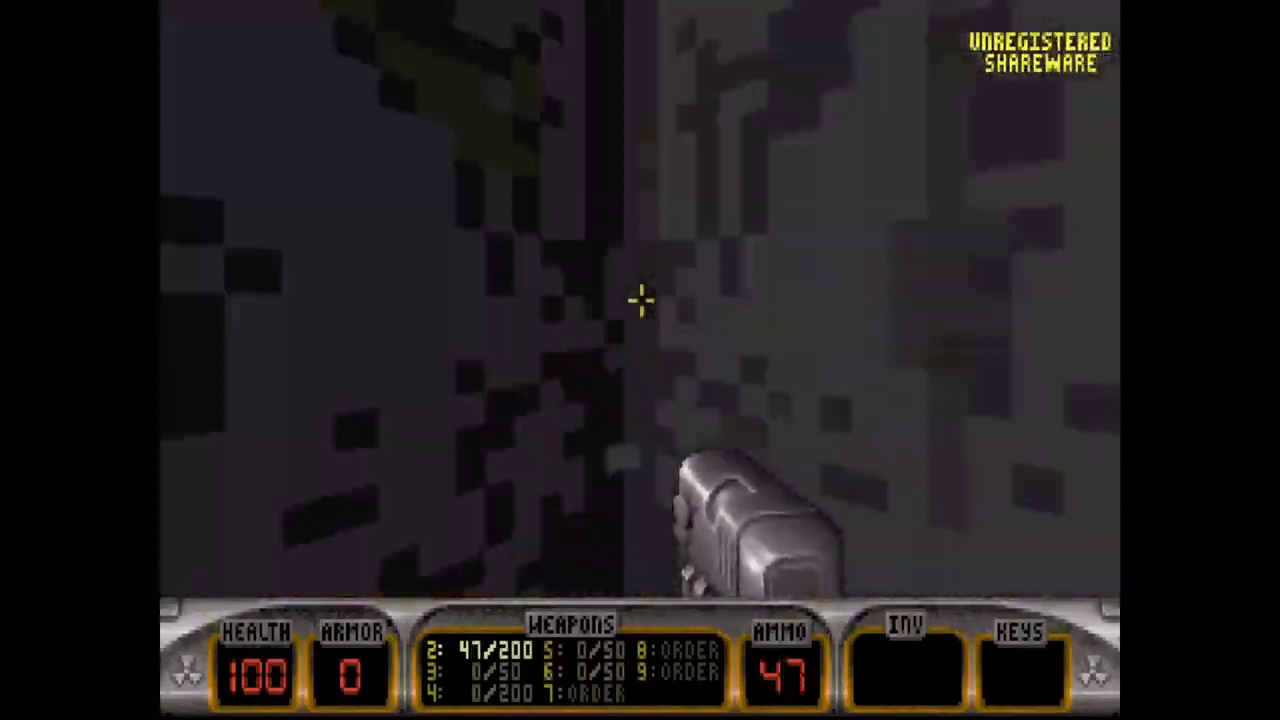
# Fire the pistol in the alley, move around the wooden crate and collect the large medkit
pyautogui.press('ctrl')
pyautogui.press('Right')
pyautogui.press('Up')
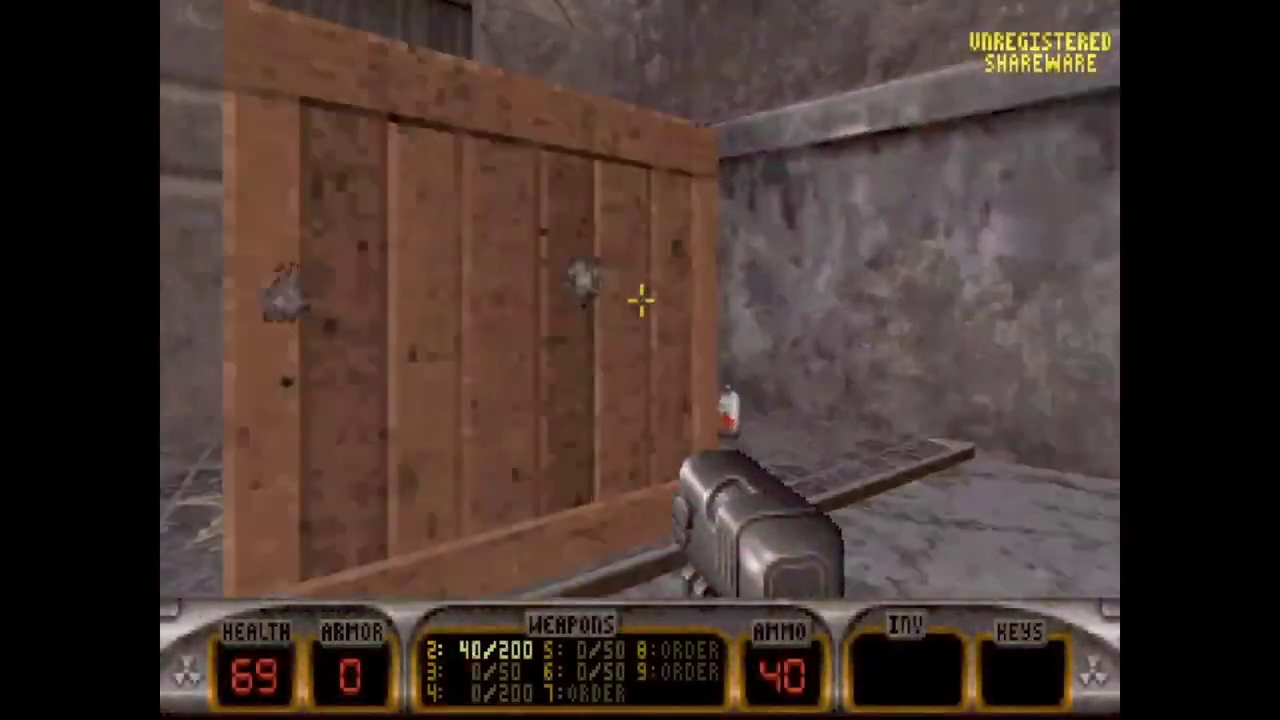
pyautogui.press('Left')
pyautogui.press('Up')
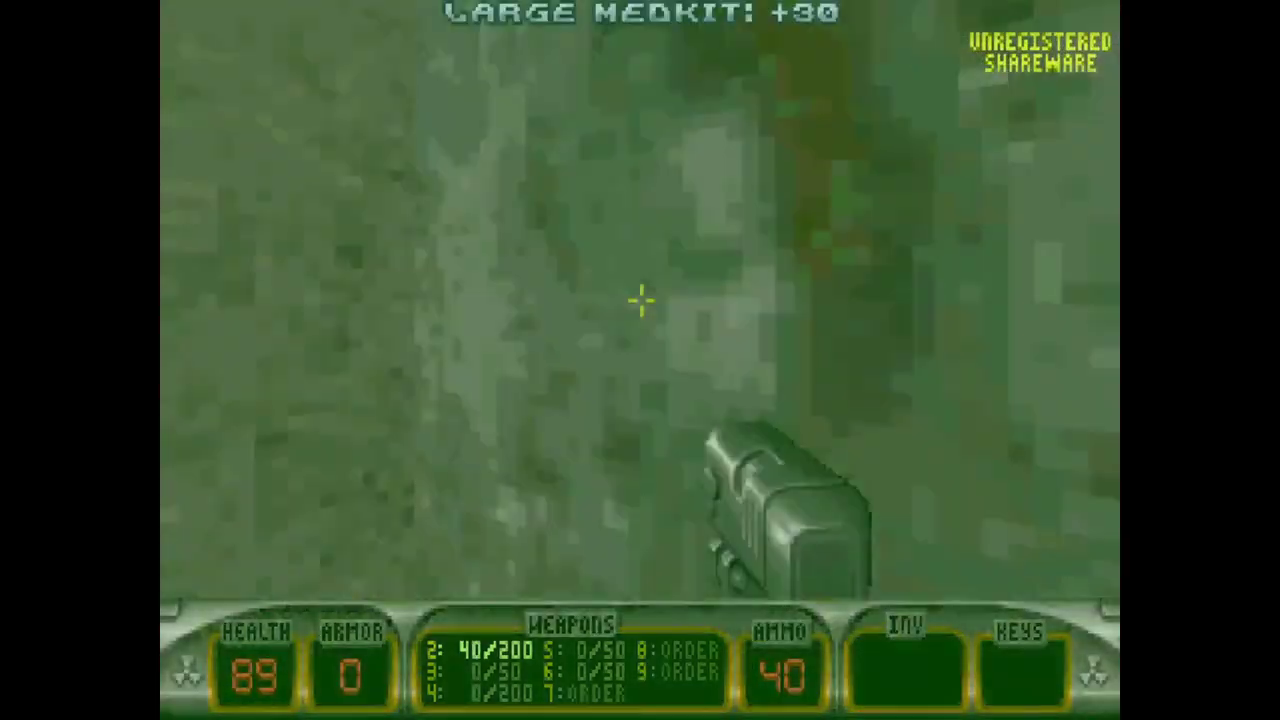
# Find the secret place on the ledge above the street and pick up the RPG
pyautogui.press('Up')
pyautogui.press('Right')
pyautogui.press('Left')
pyautogui.press('Right')
pyautogui.press('Left')
pyautogui.press('Up')
pyautogui.press('Up')
pyautogui.press('Right')
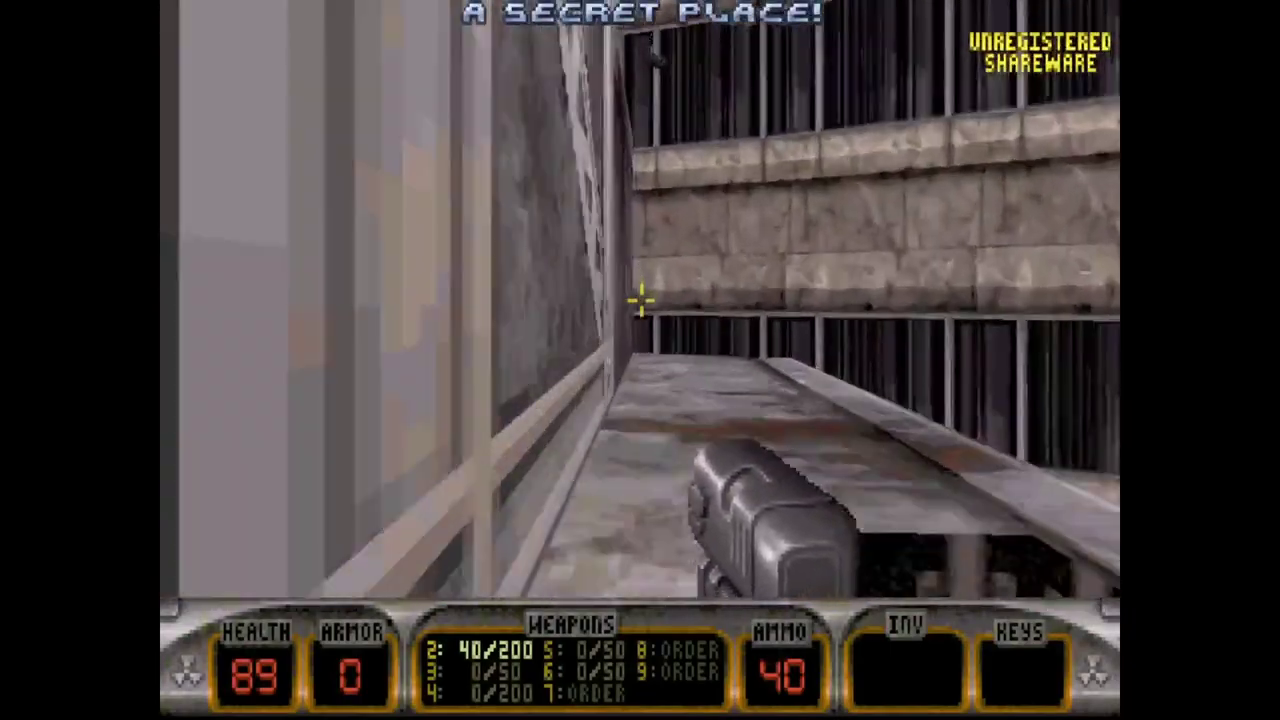
pyautogui.press('Up')
pyautogui.press('Right')
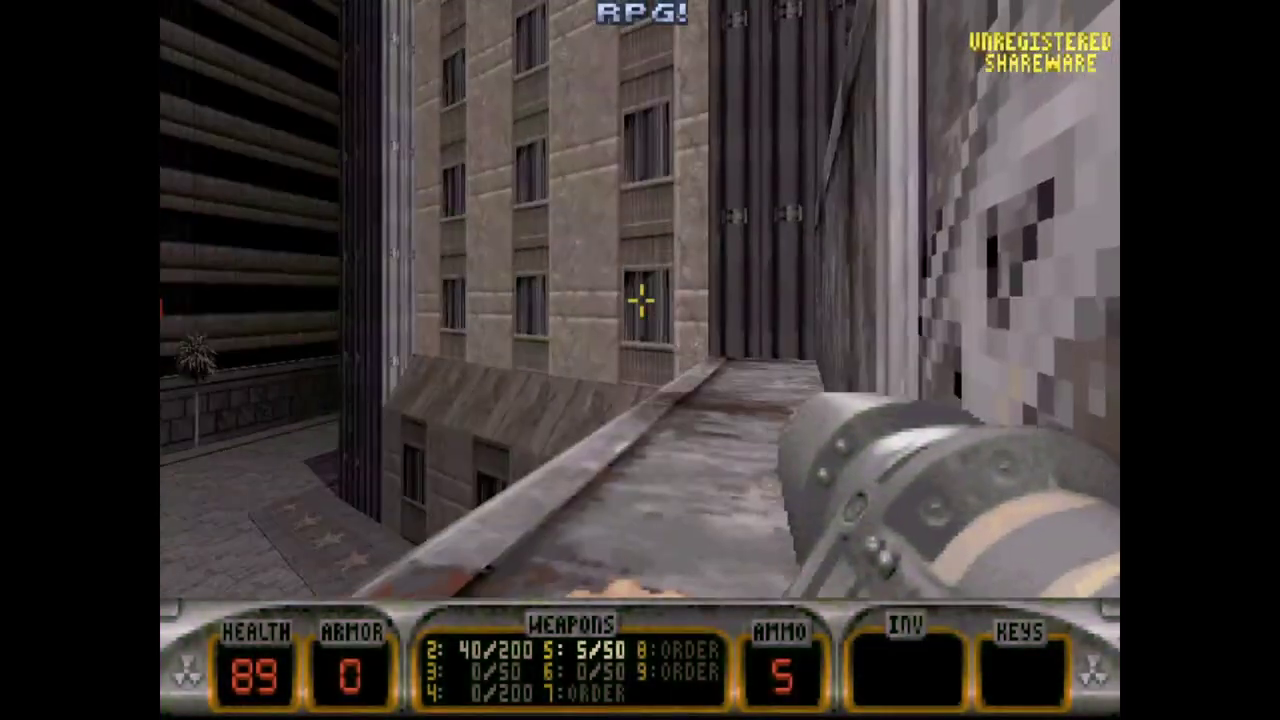
# Fire a rocket from the ledge, enter the red-carpeted room and collect the RPG ammo on the table
pyautogui.press('Left')
pyautogui.press('ctrl')
pyautogui.press('Left')
pyautogui.press('Right')
pyautogui.press('Up')
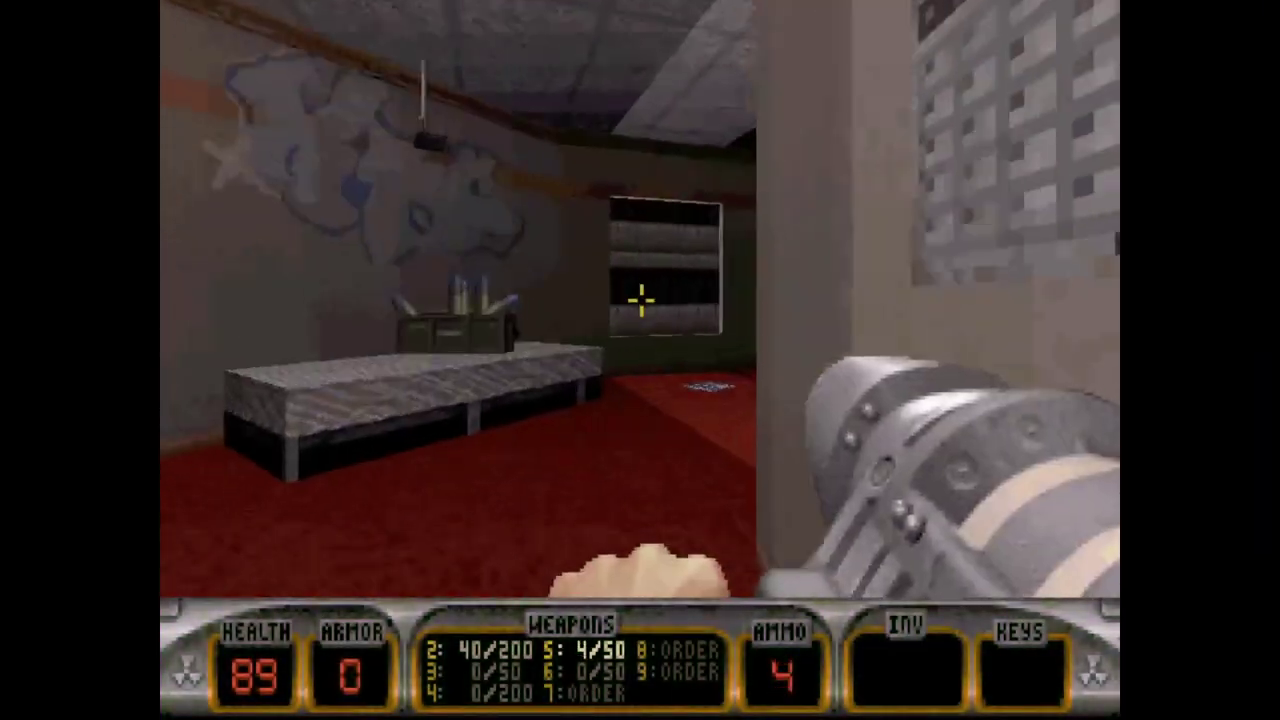
pyautogui.press('Up')
pyautogui.press('Right')
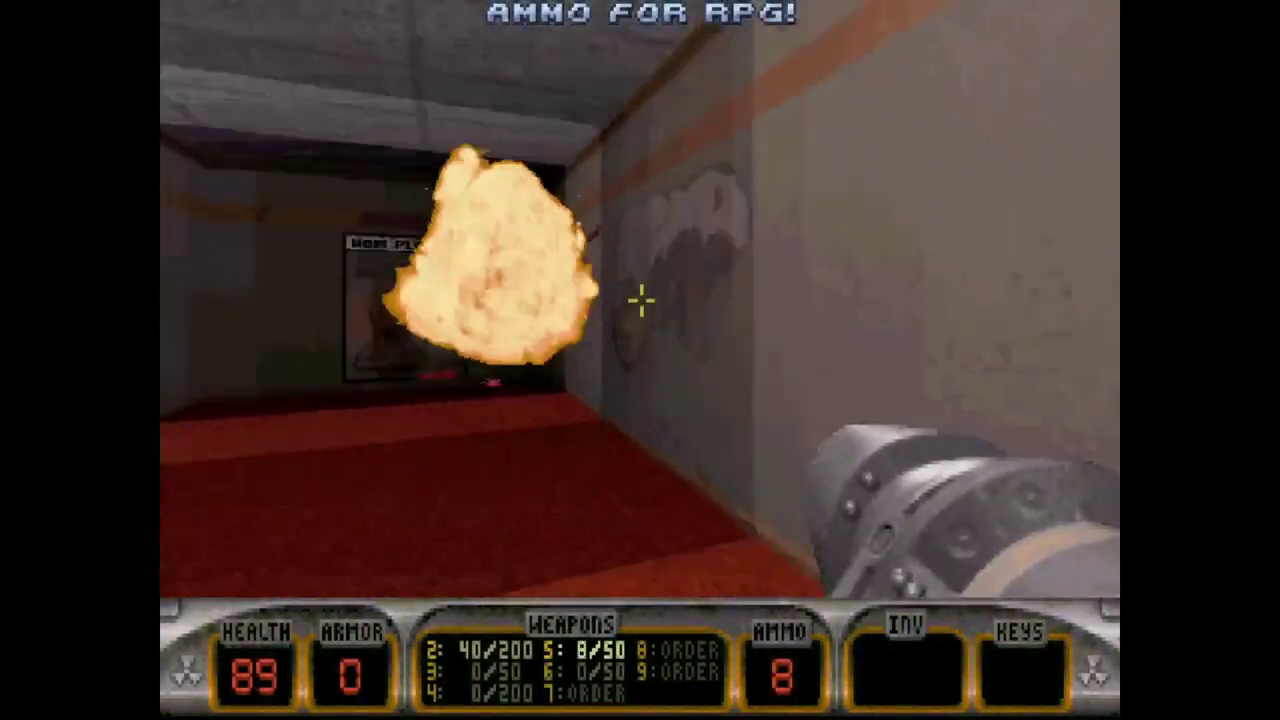
# Switch to the pistol, collect pistol ammo and shoot the alien in the red-carpeted corridor
pyautogui.press('Left')
pyautogui.press('Up')
pyautogui.press('2')
pyautogui.press('Right')
pyautogui.press('ctrl')
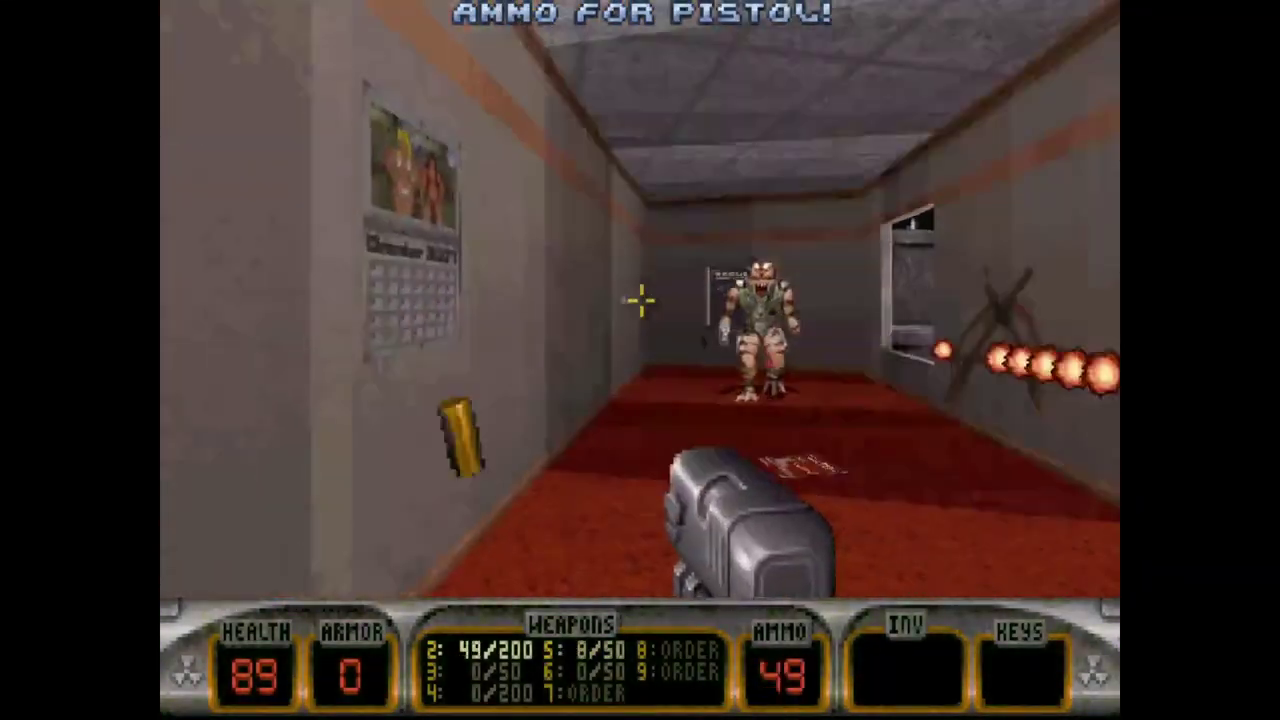
pyautogui.press('ctrl')
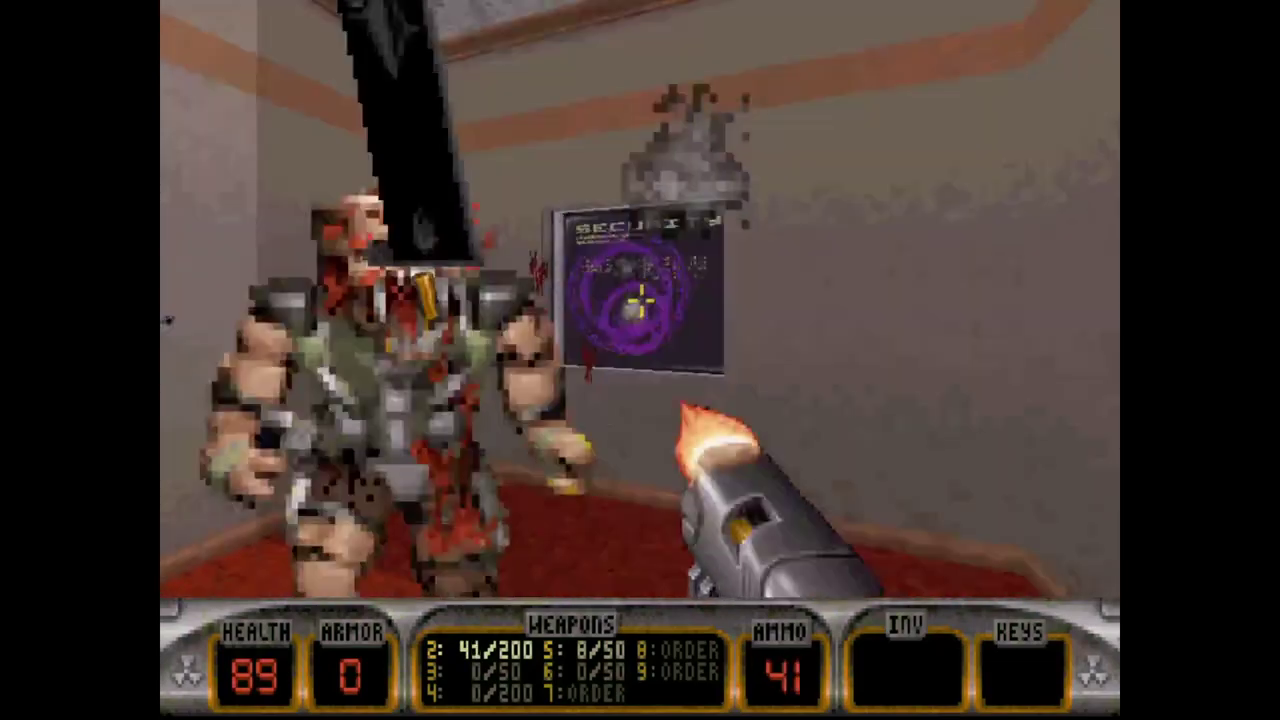
pyautogui.press('Right')
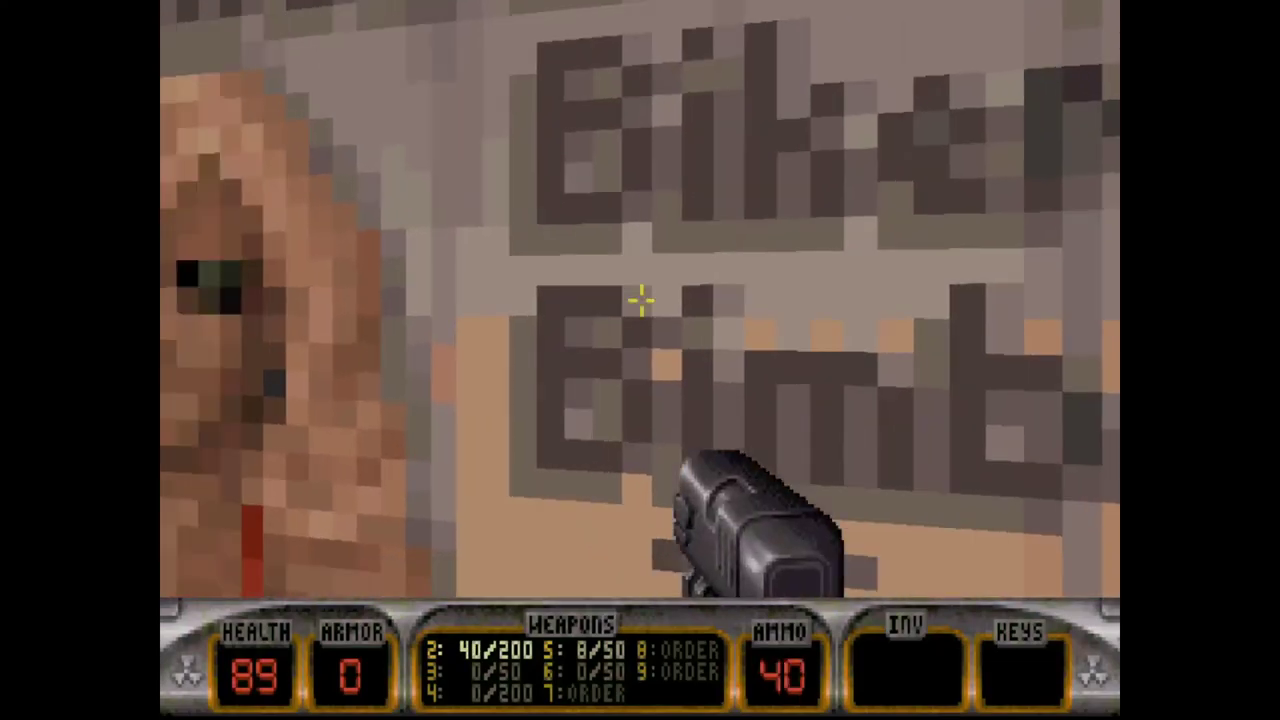
# Use the steroids, restore health and head out to the street
pyautogui.press('Up')
pyautogui.press('Left')
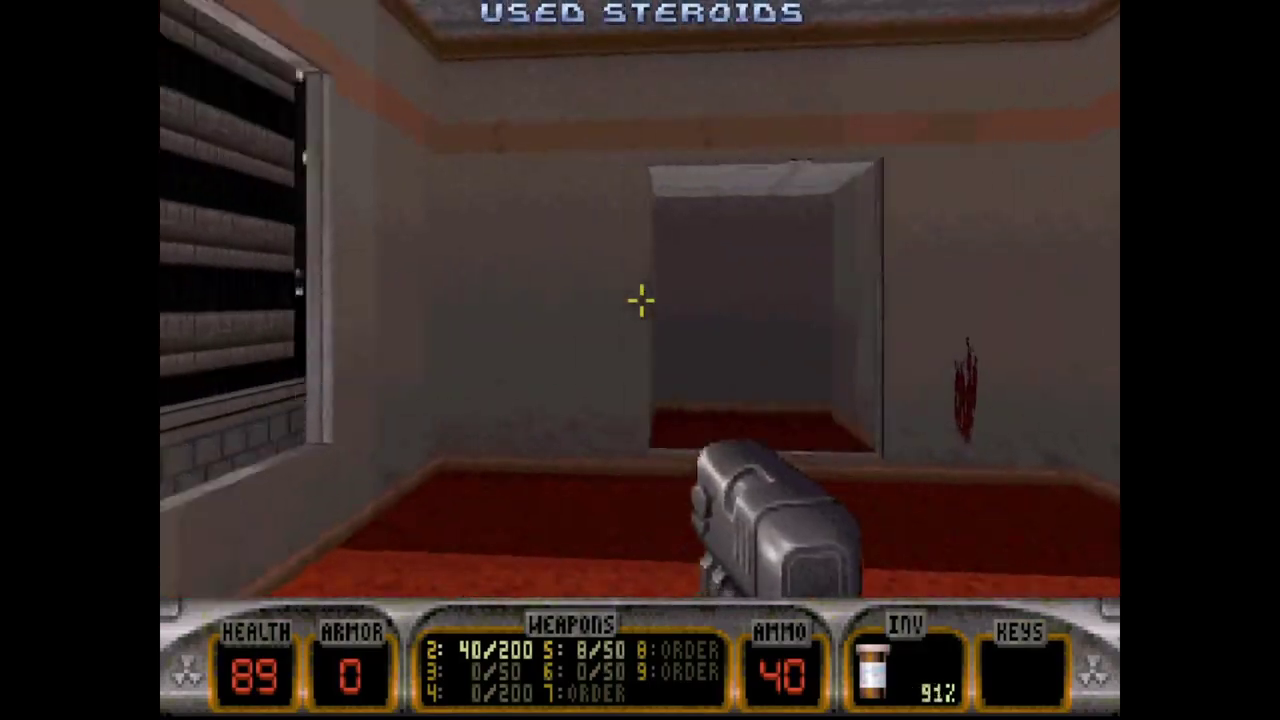
pyautogui.press('m')
pyautogui.press('Left')
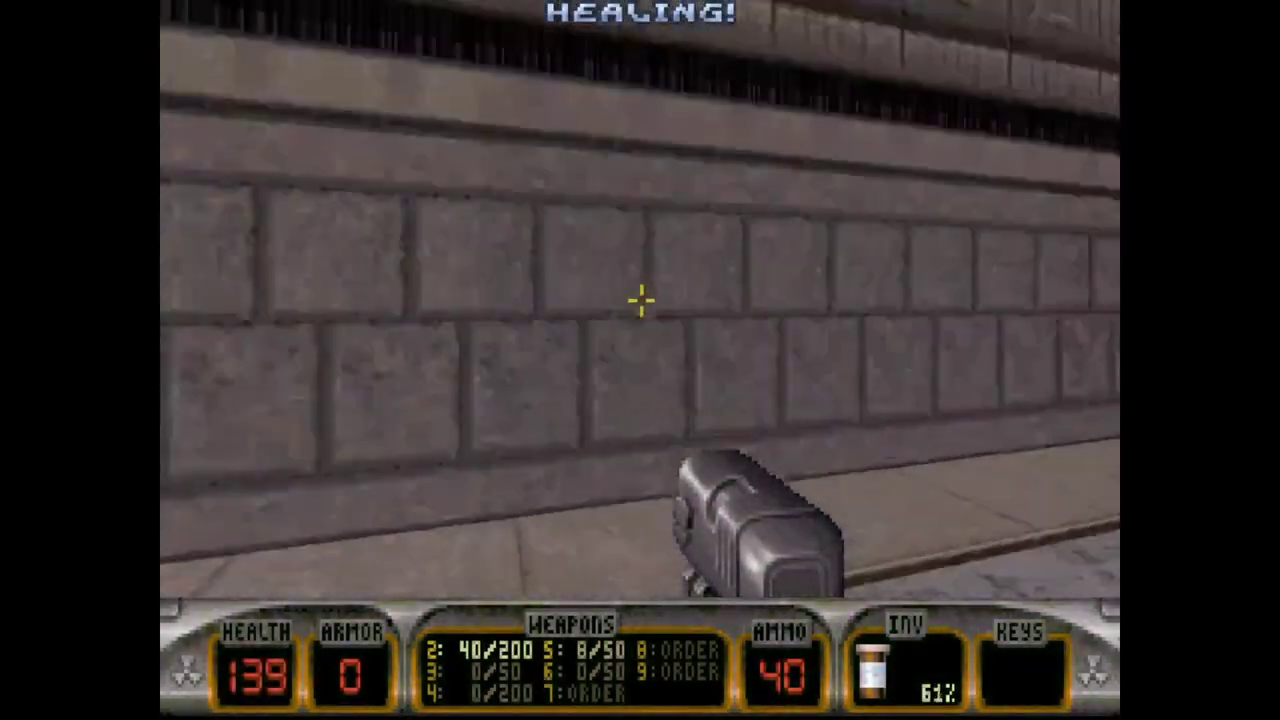
# Switch to the RPG and fire rockets at the aliens in the street
pyautogui.press('Left')
pyautogui.press('5')
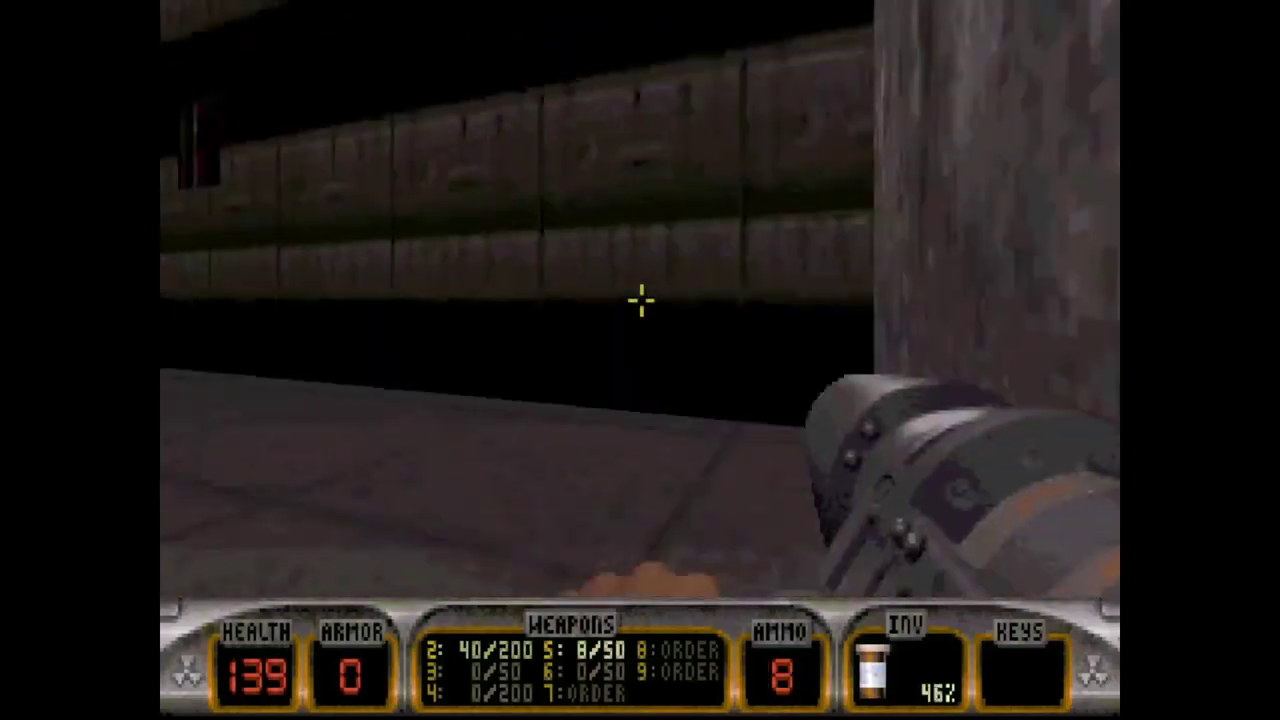
pyautogui.press('ctrl')
pyautogui.press('Left')
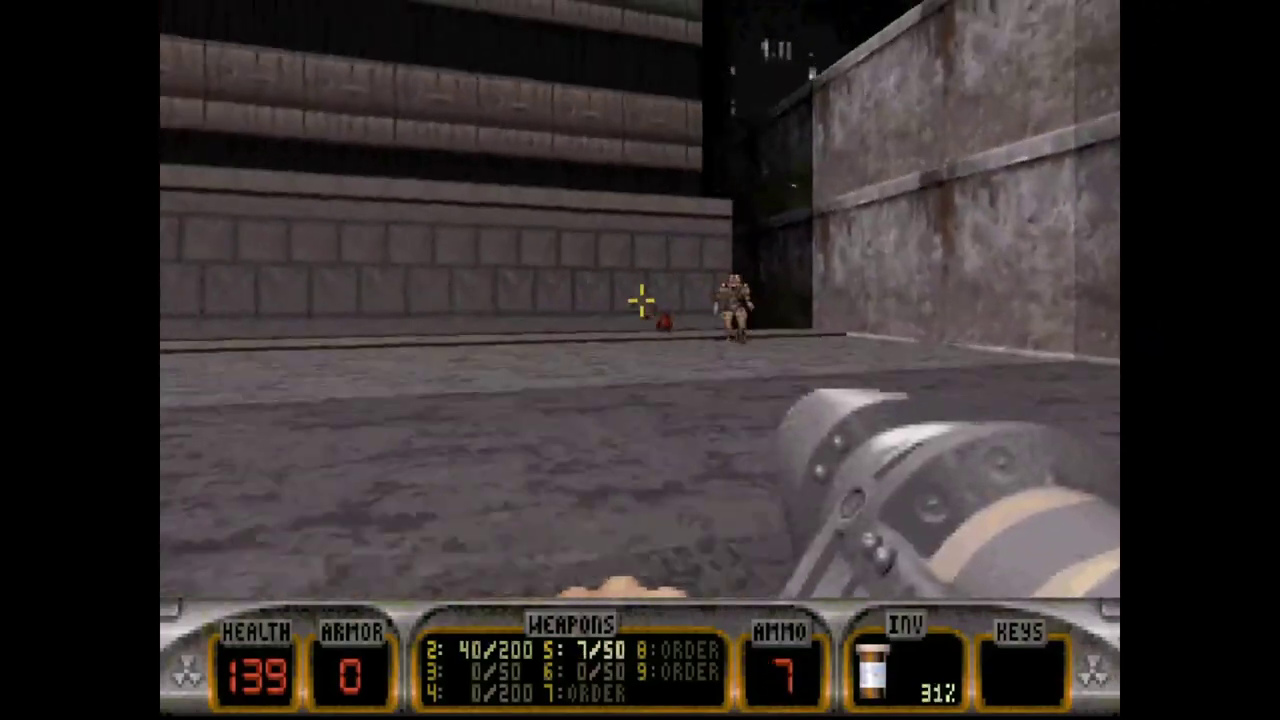
pyautogui.press('ctrl')
pyautogui.press('Right')
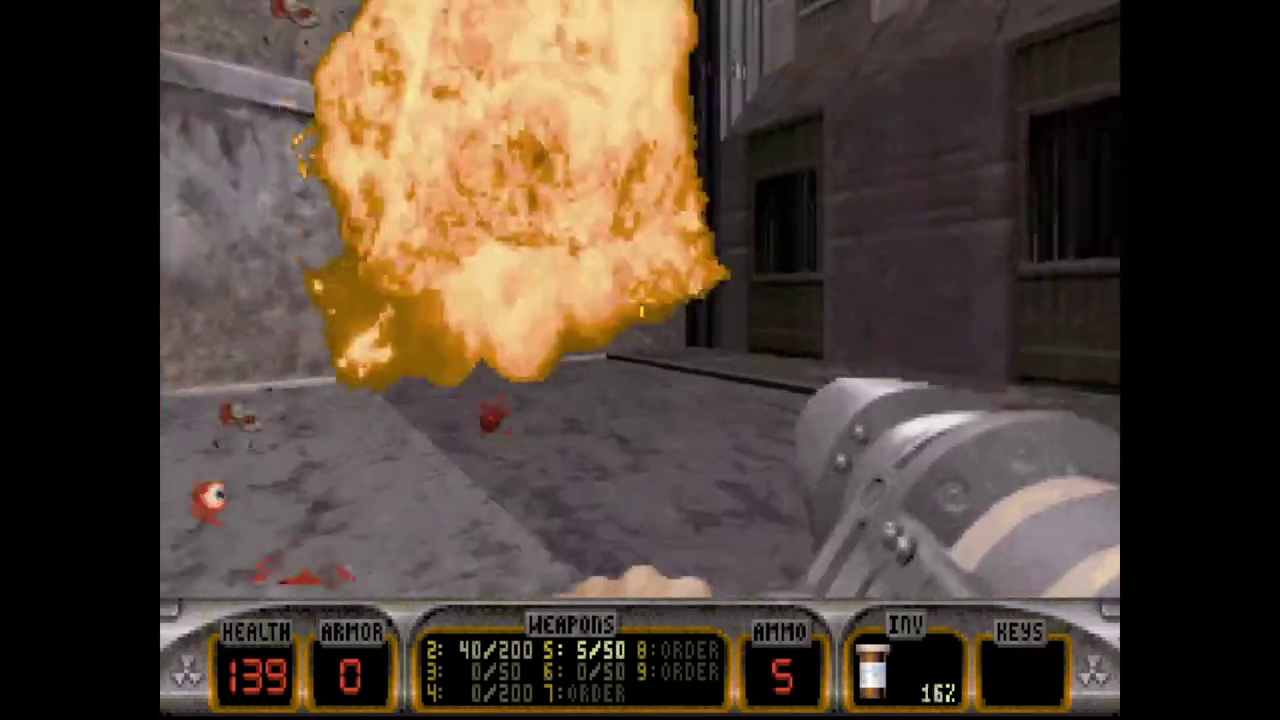
# Switch back to the pistol, shoot the enemies down the street and collect pistol ammo
pyautogui.press('2')
pyautogui.press('Left')
pyautogui.press('ctrl')
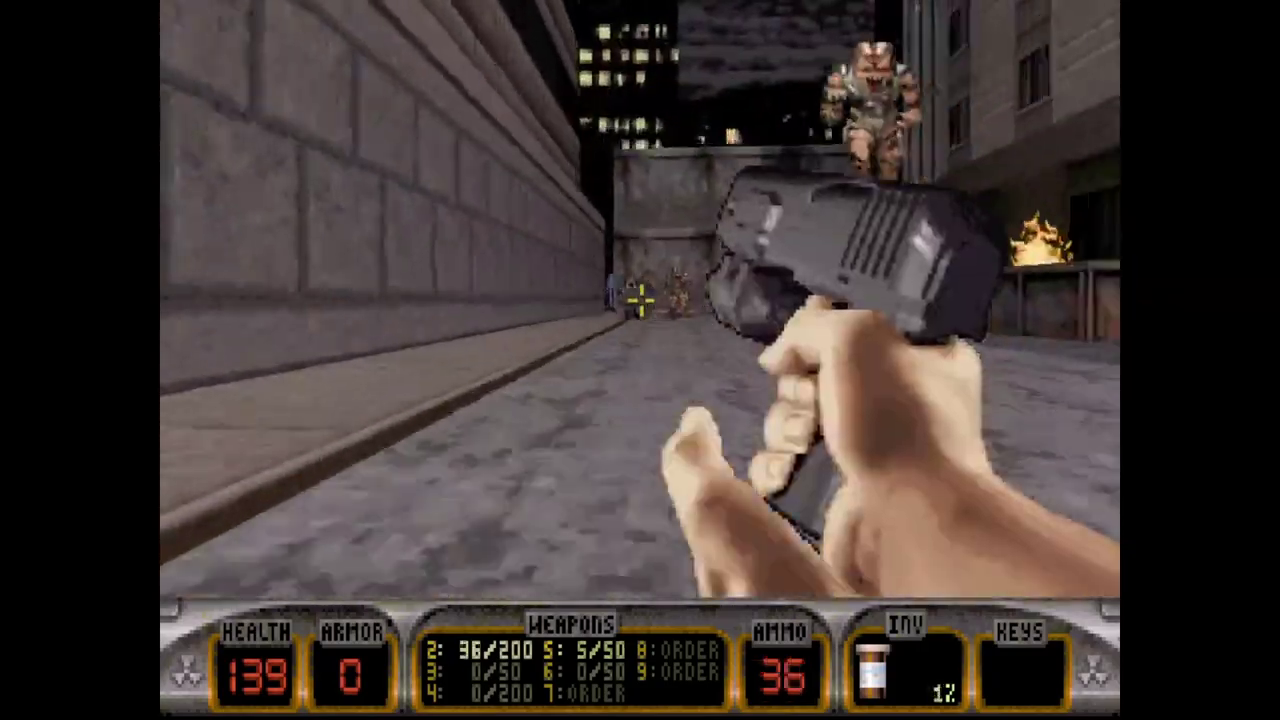
pyautogui.press('ctrl')
pyautogui.press('Up')
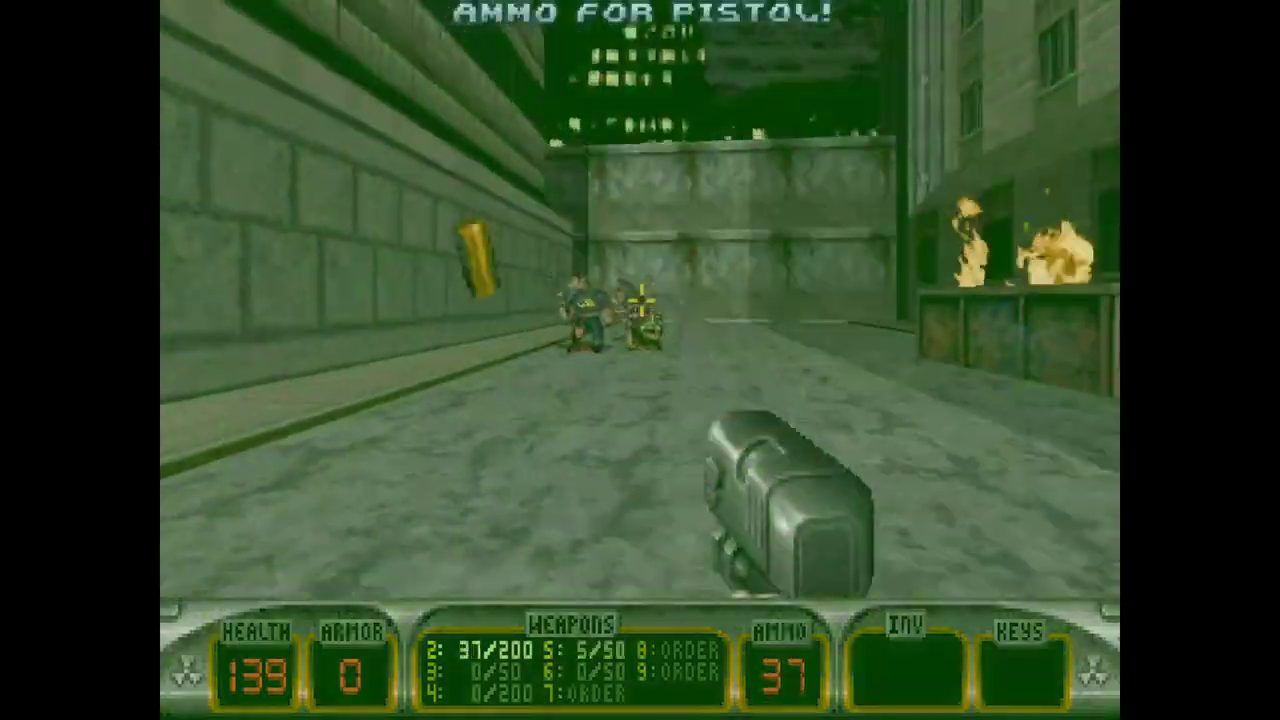
pyautogui.press('ctrl')
pyautogui.press('ctrl')
pyautogui.press('Left')
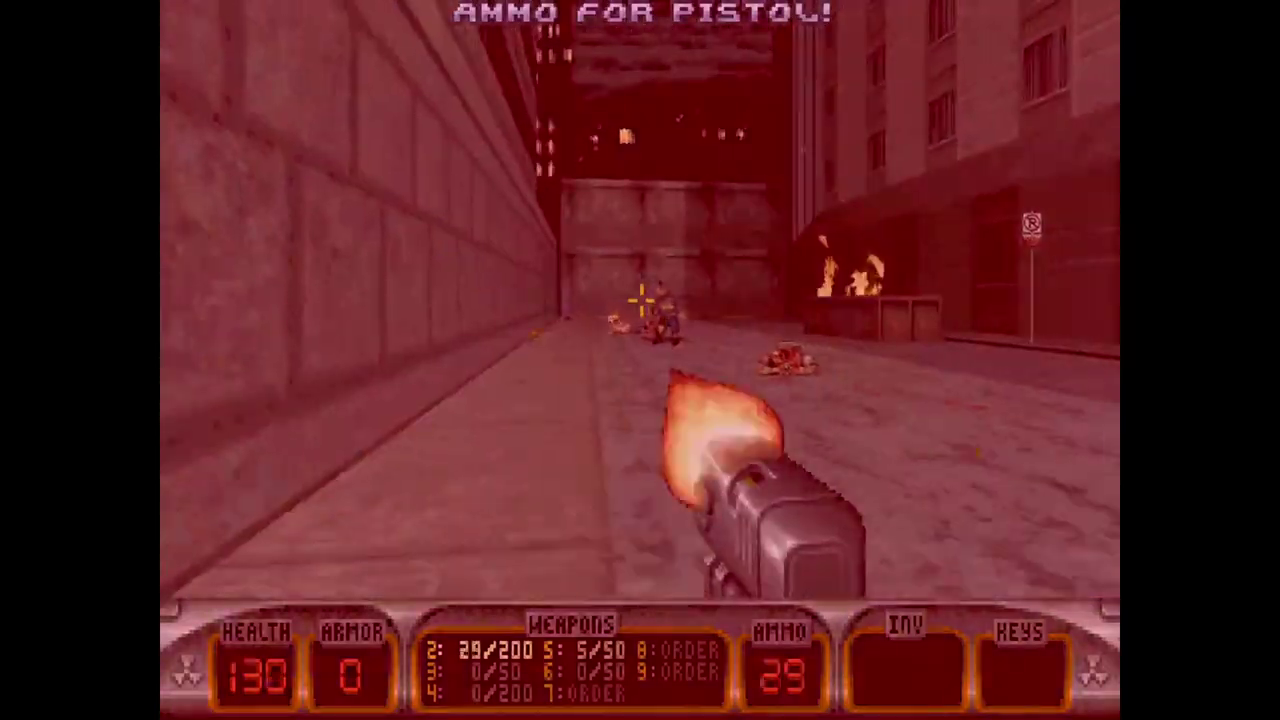
# Shoot the remaining pig cop at close range and pick up the shotgun
pyautogui.press('Right')
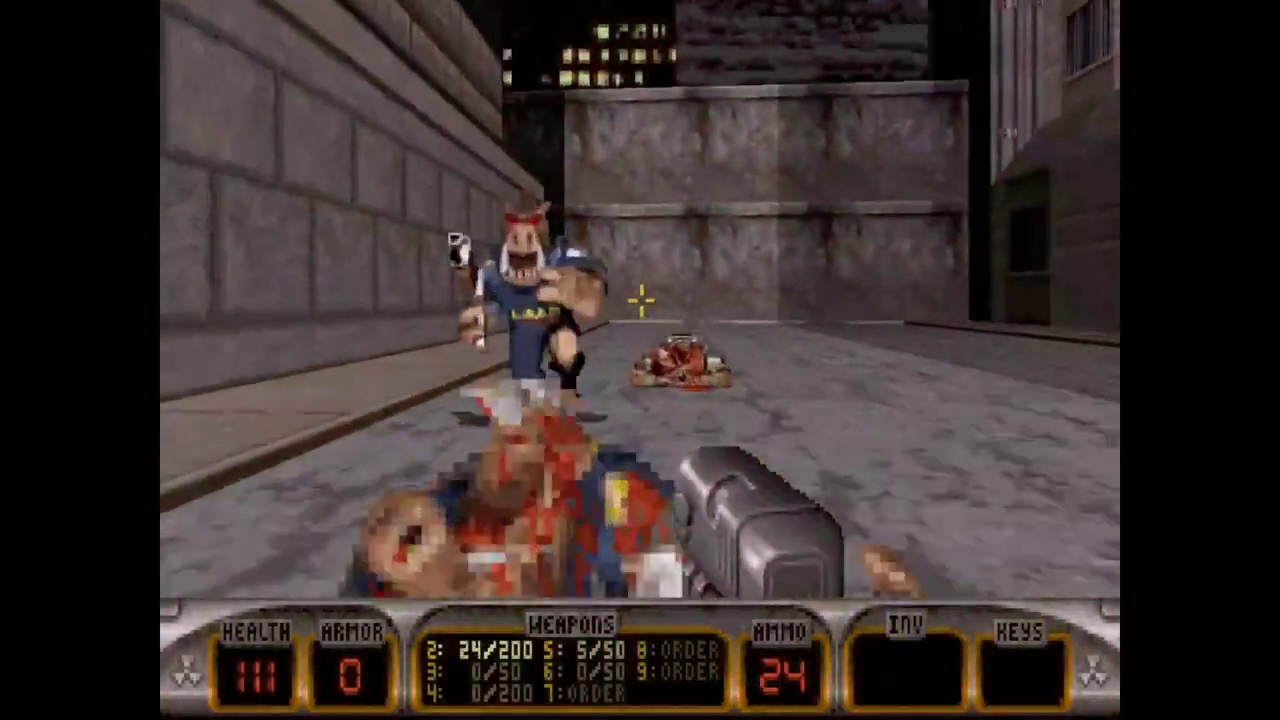
pyautogui.press('Left')
pyautogui.press('ctrl')
pyautogui.press('Up')
pyautogui.press('Right')
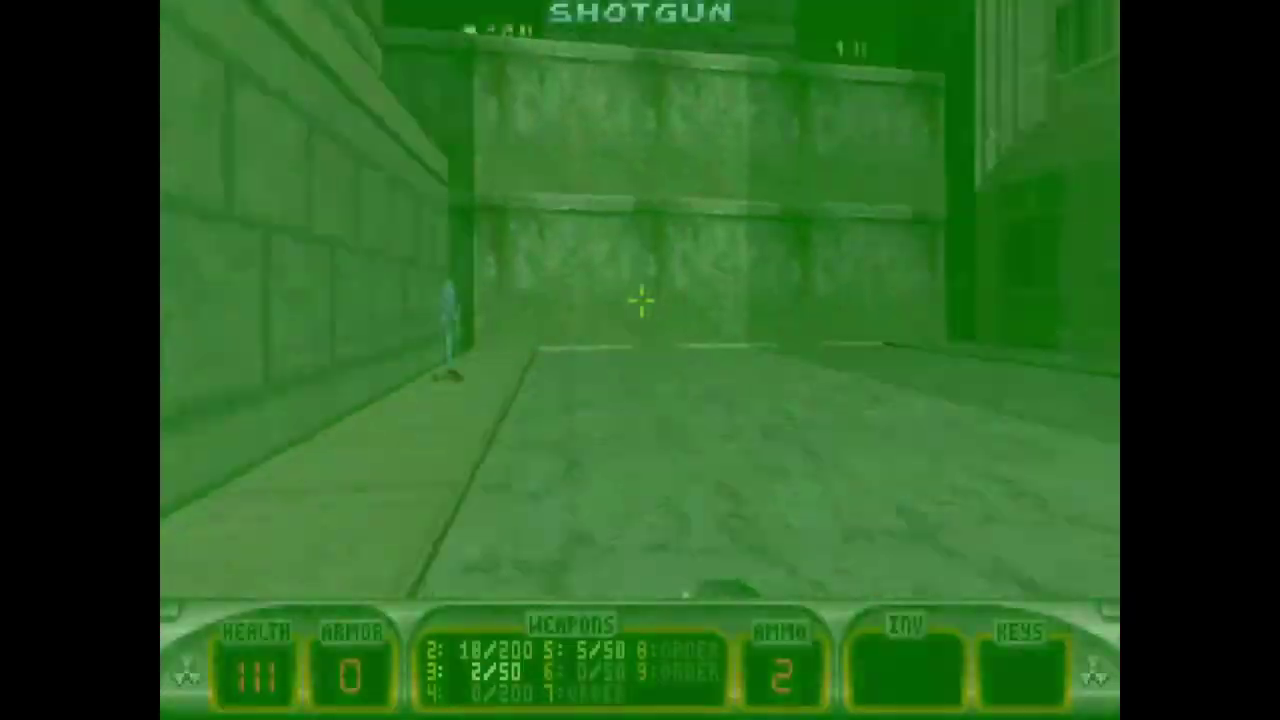
# Go to the building entrance and fire the shotgun at the alien in the doorway while backing away
pyautogui.press('Left')
pyautogui.press('Right')
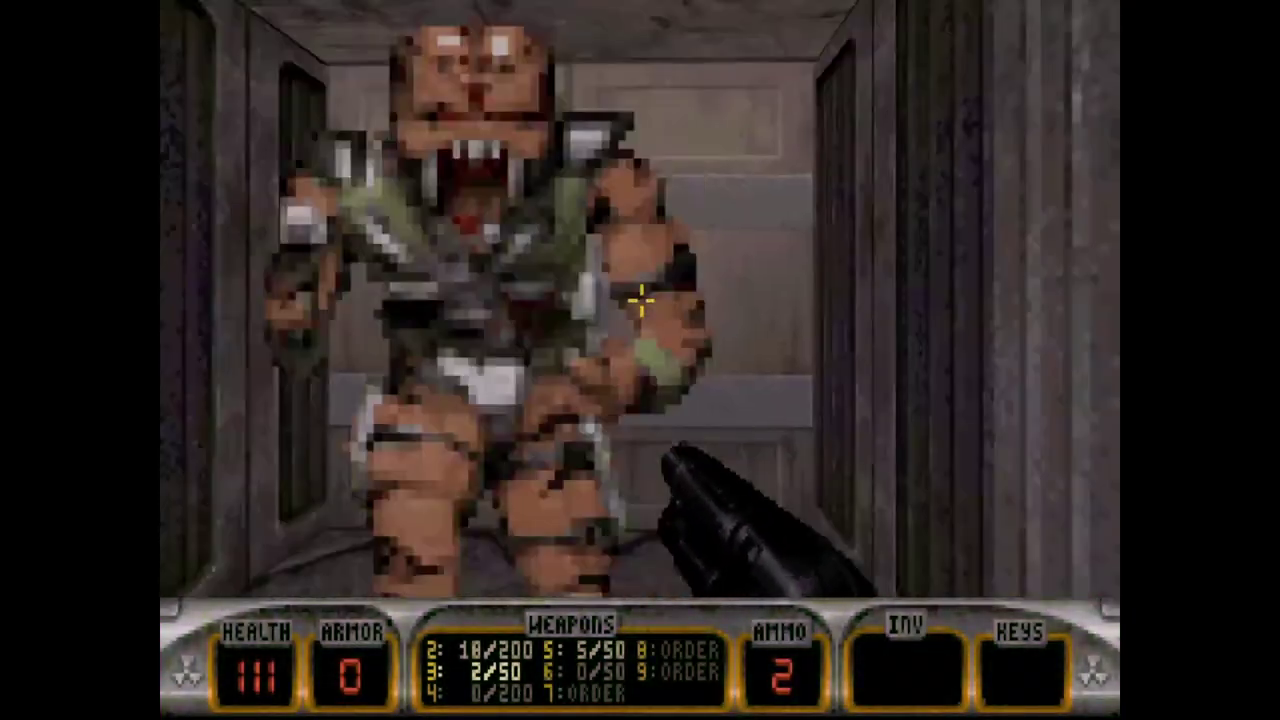
pyautogui.press('ctrl')
pyautogui.press('Down')
pyautogui.press('ctrl')
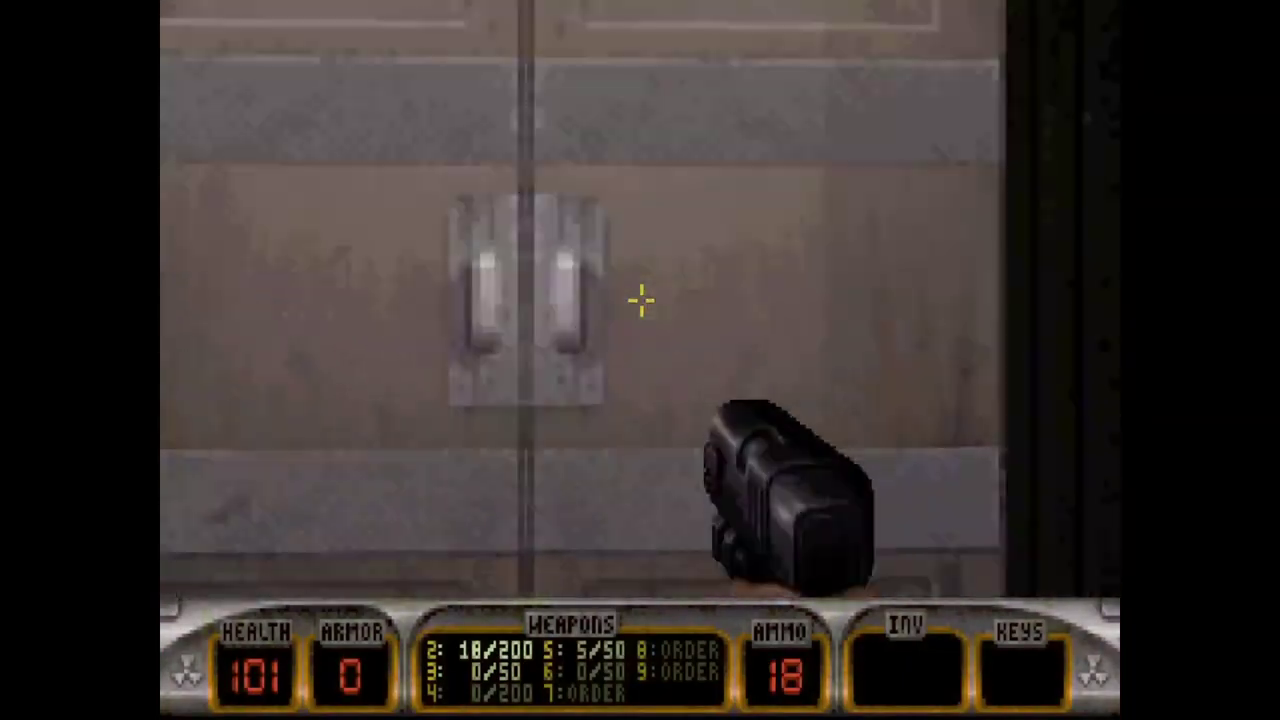
# Enter the red-curtained theater and shoot the aliens there with the pistol while backing away
pyautogui.press('Right')
pyautogui.press('ctrl')
pyautogui.press('Down')
pyautogui.press('ctrl')
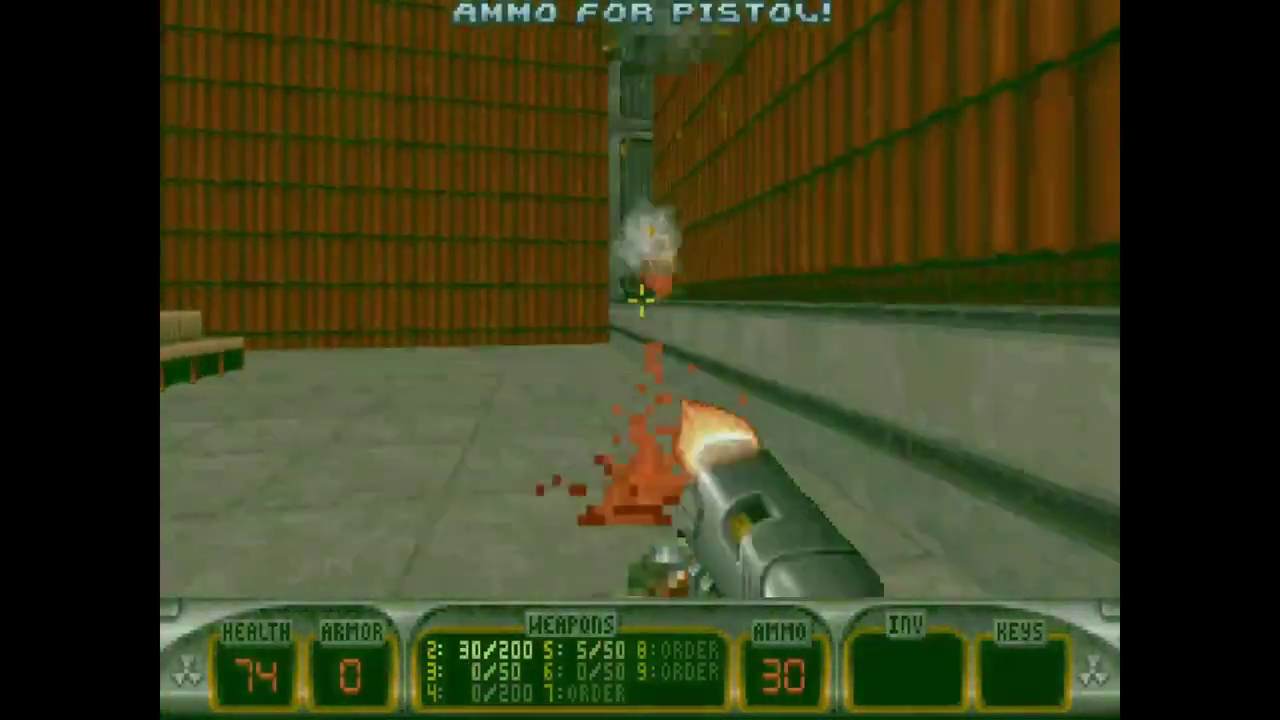
pyautogui.press('ctrl')
pyautogui.press('Left')
pyautogui.press('ctrl')
pyautogui.press('Down')
pyautogui.press('ctrl')
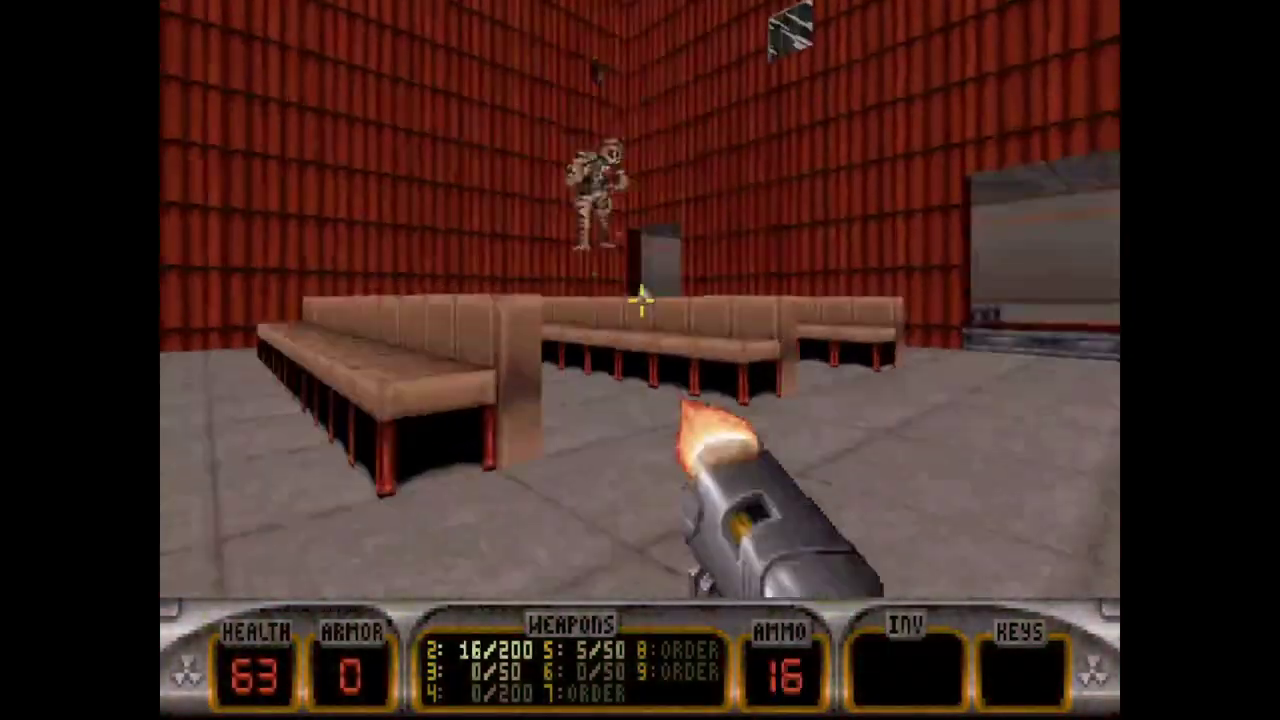
# Collect the large medkit in the theater and keep firing the pistol at the flying alien
pyautogui.press('Down')
pyautogui.press('Left')
pyautogui.press('ctrl')
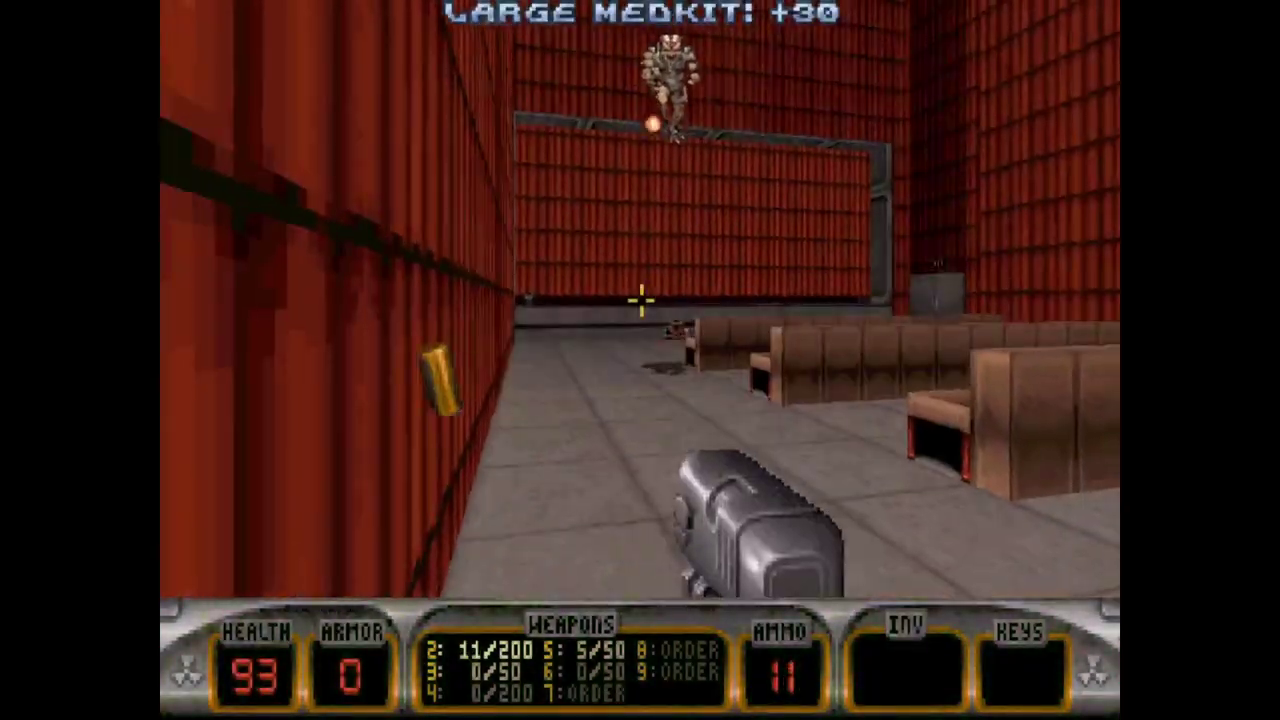
pyautogui.press('ctrl')
pyautogui.press('Right')
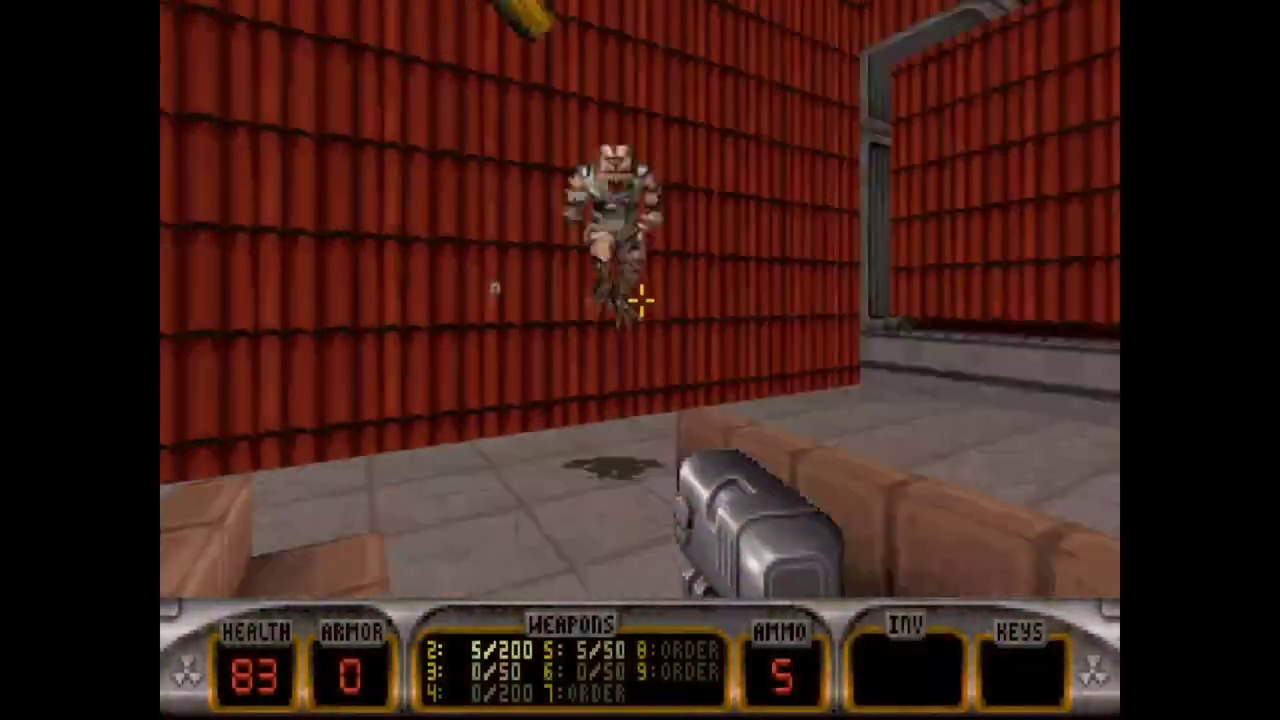
# Advance past the theater seats, shoot the hovering alien near the red wall and restock pistol ammo
pyautogui.press('Up')
pyautogui.press('Left')
pyautogui.press('ctrl')
pyautogui.press('ctrl')
pyautogui.press('ctrl')
pyautogui.press('Down')
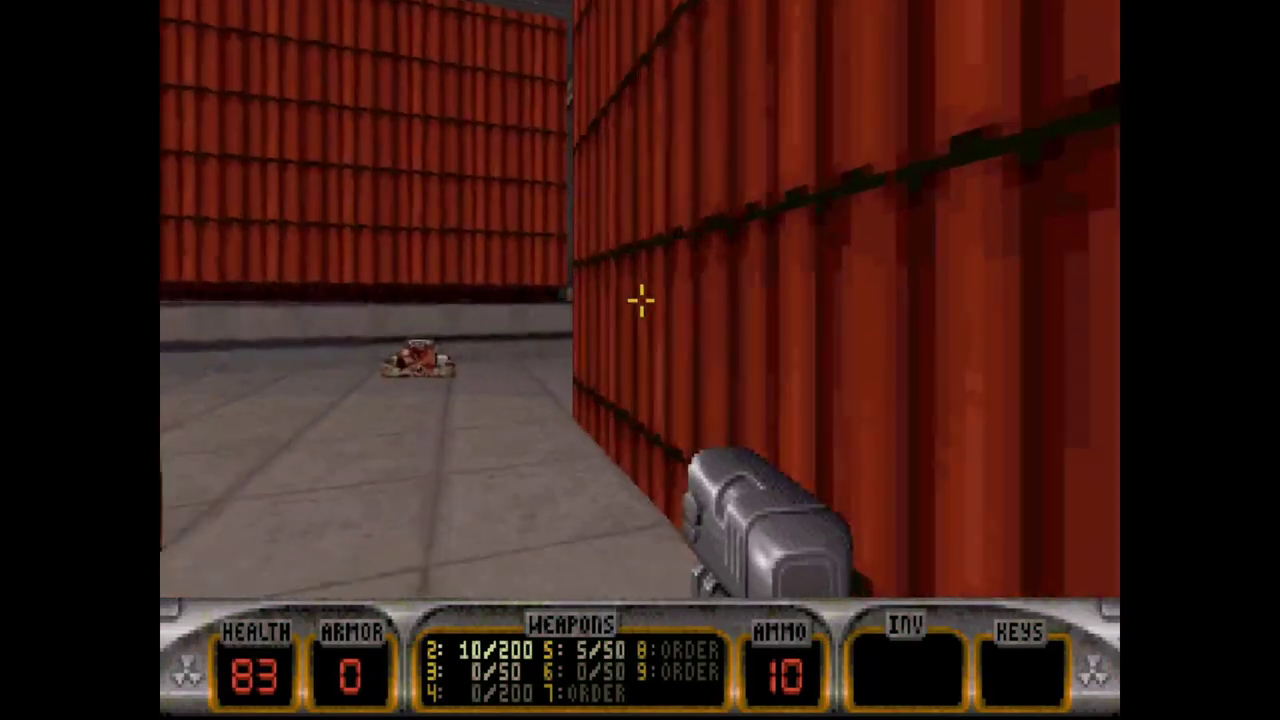
# Turn towards the rows of seats and fire the pistol at the attacker while retreating from them
pyautogui.press('Left')
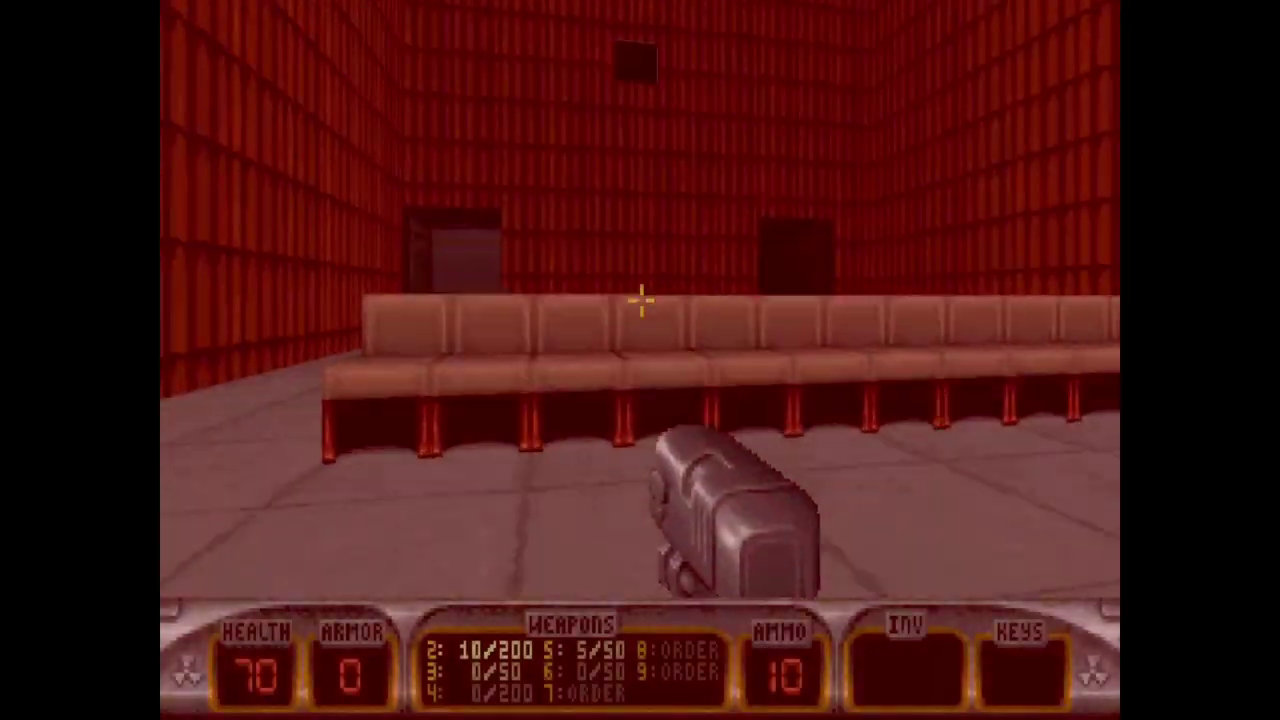
pyautogui.press('ctrl')
pyautogui.press('Down')
pyautogui.press('ctrl')
pyautogui.press('ctrl')
pyautogui.press('ctrl')
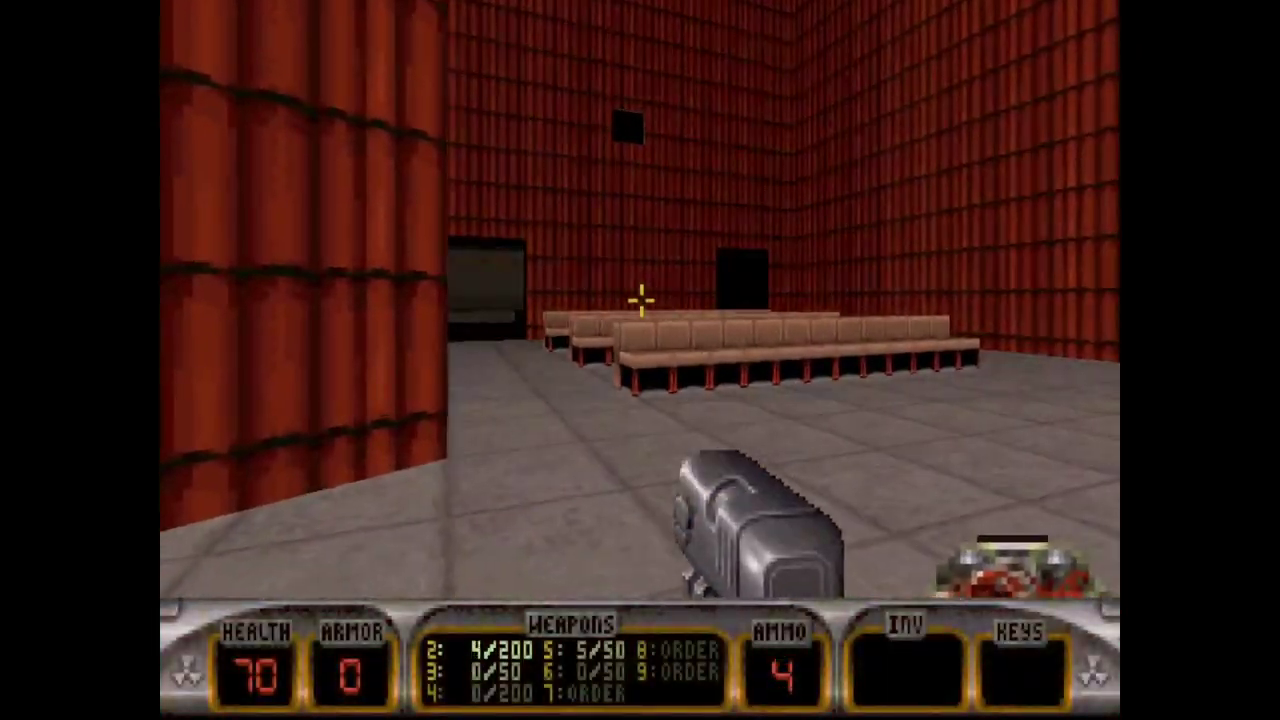
# Back away towards the theater exit and fire three pistol rounds across the rows of seats
pyautogui.press('Down')
pyautogui.press('ctrl')
pyautogui.press('ctrl')
pyautogui.press('ctrl')
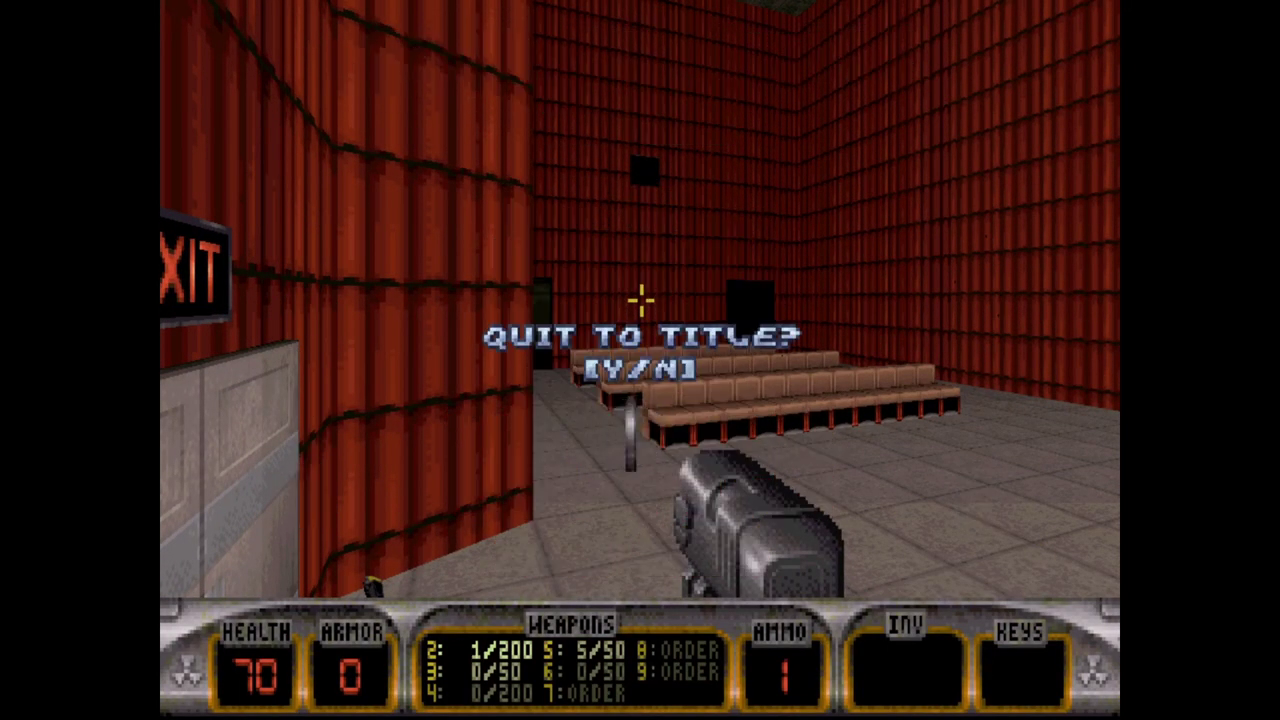
# Quit the level to the title, exit Duke Nukem 3D with confirmation and dismiss its closing screens
pyautogui.press('y')
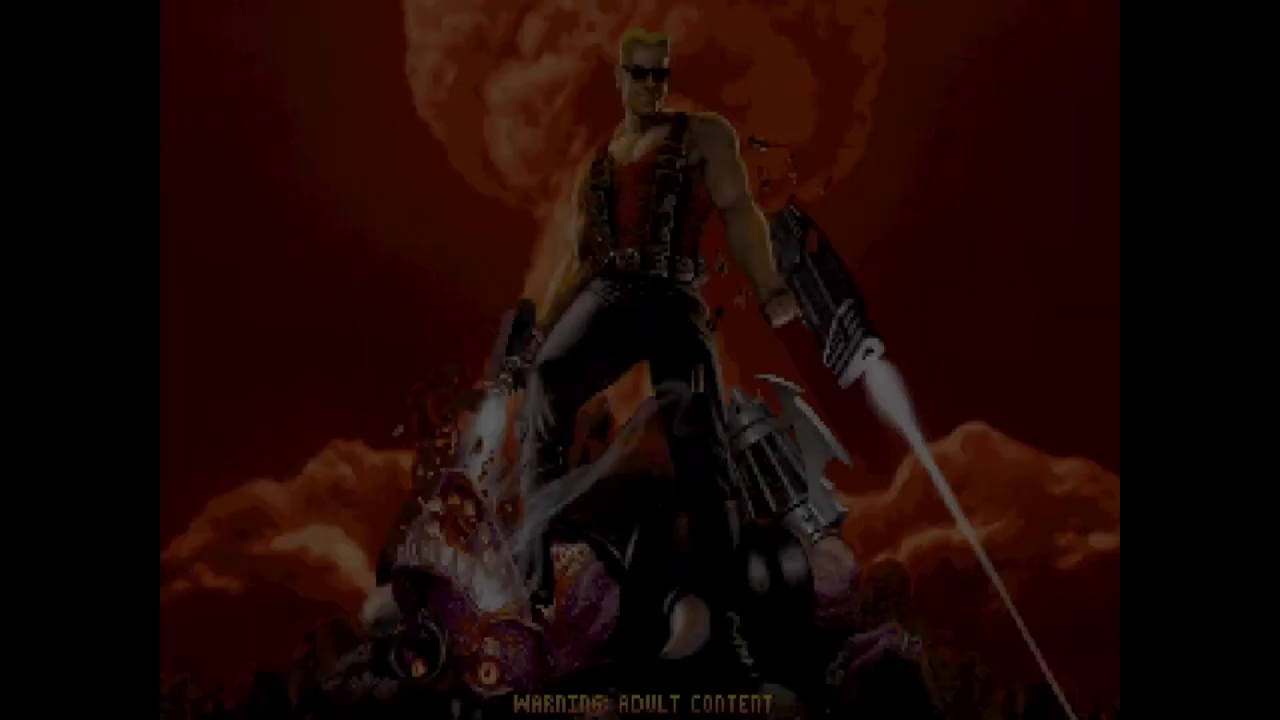
pyautogui.press('Up')
pyautogui.press('Return')
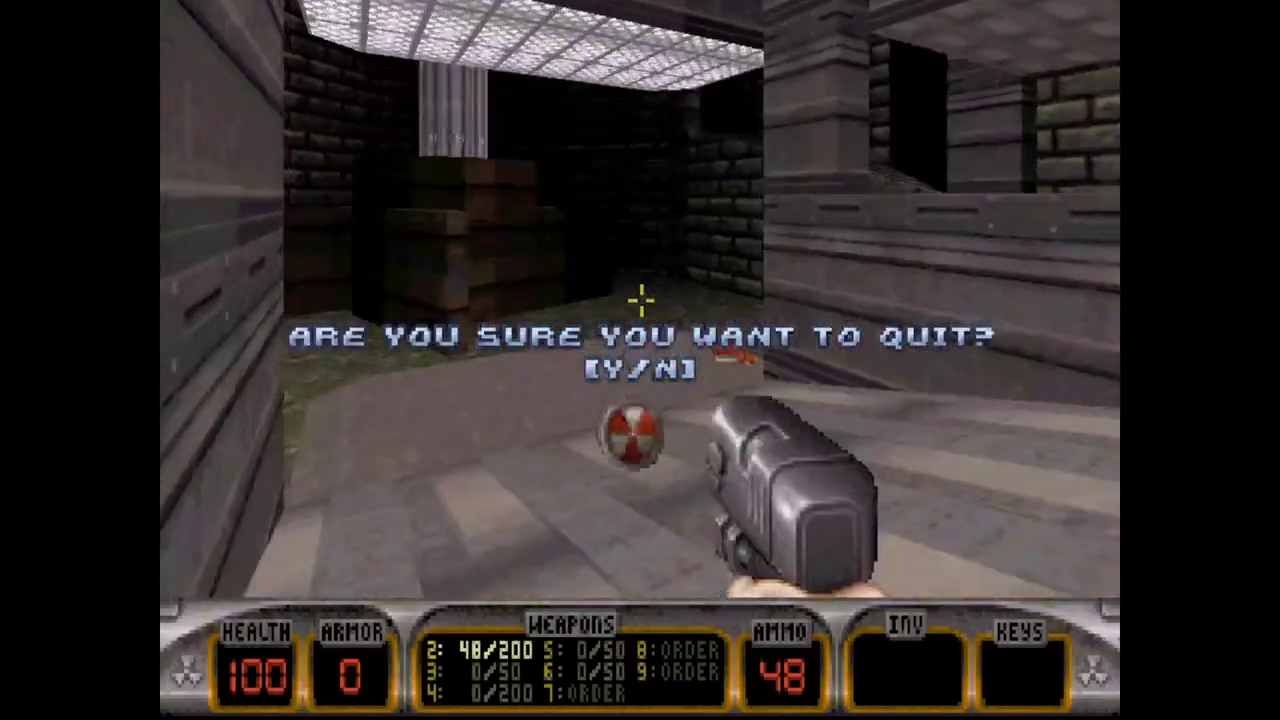
pyautogui.press('y')
pyautogui.press('Return')
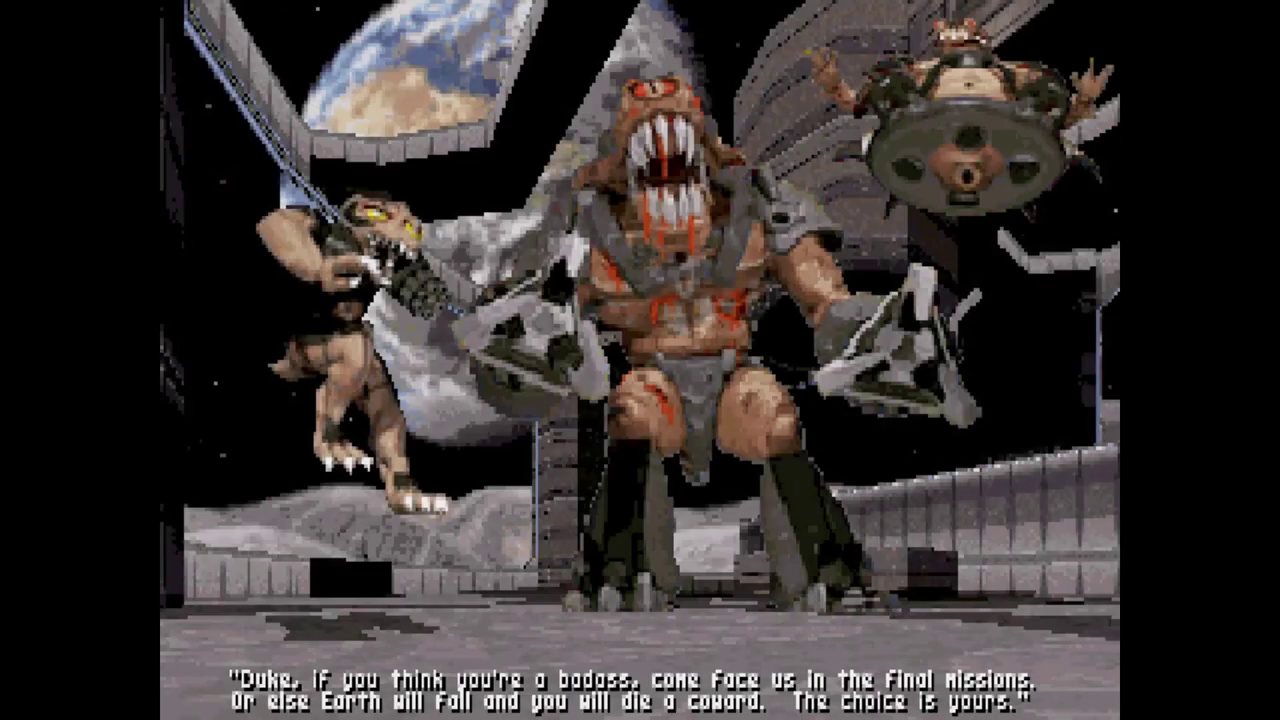
pyautogui.press('Return')
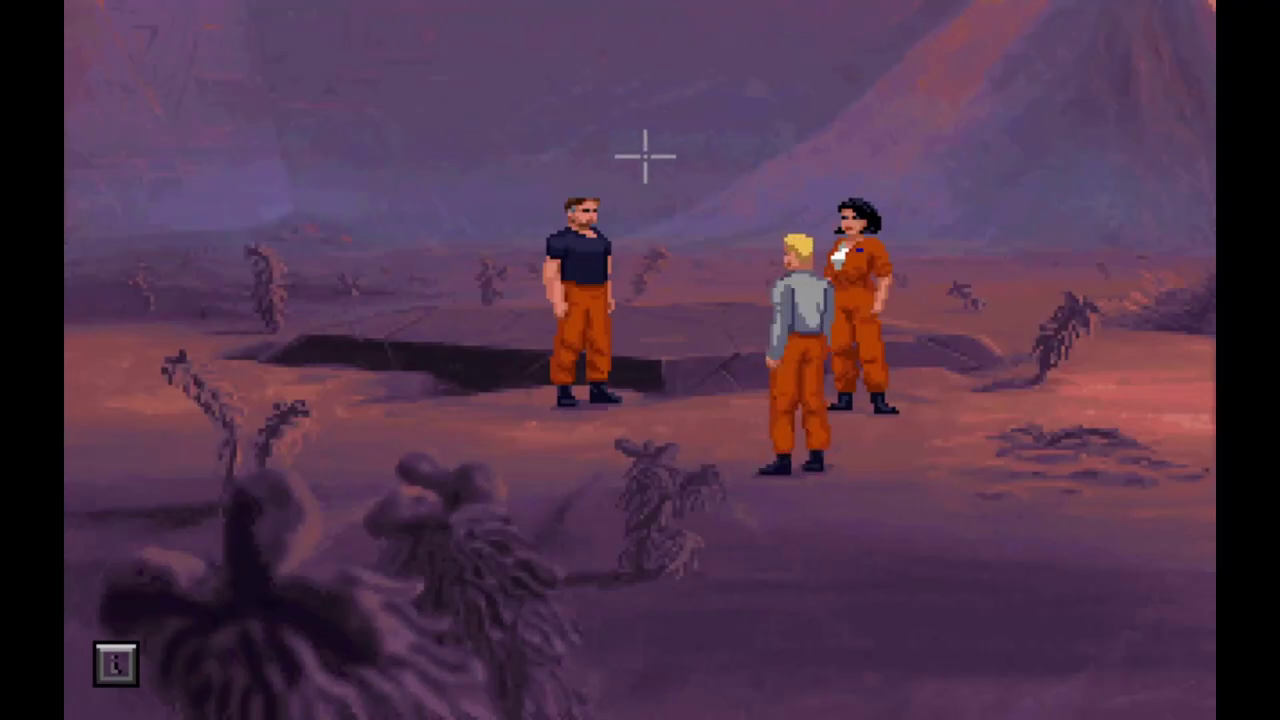
# In The Dig, talk to the crewmate beside the stone slab and walk the dark-shirted astronaut towards the foreground
pyautogui.click(588, 278)
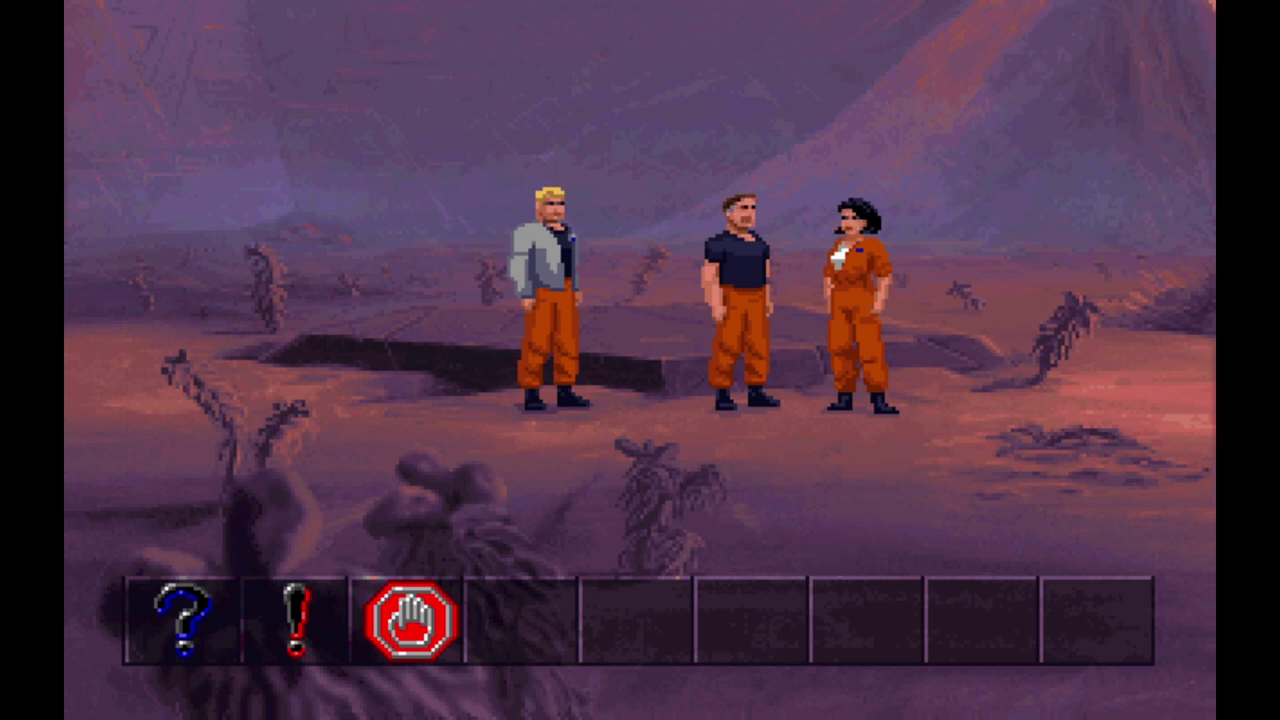
pyautogui.click(885, 523)
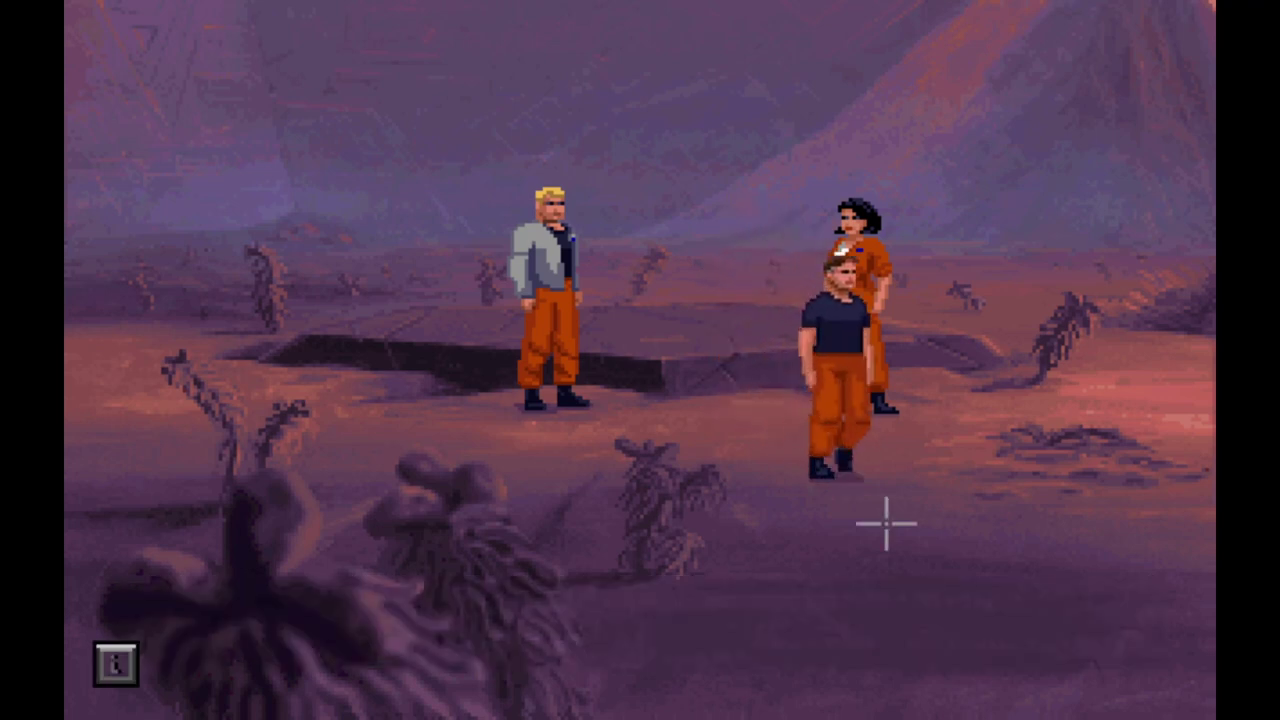
# Open the game options of The Dig, quit the game and confirm the exit
pyautogui.press('F5')
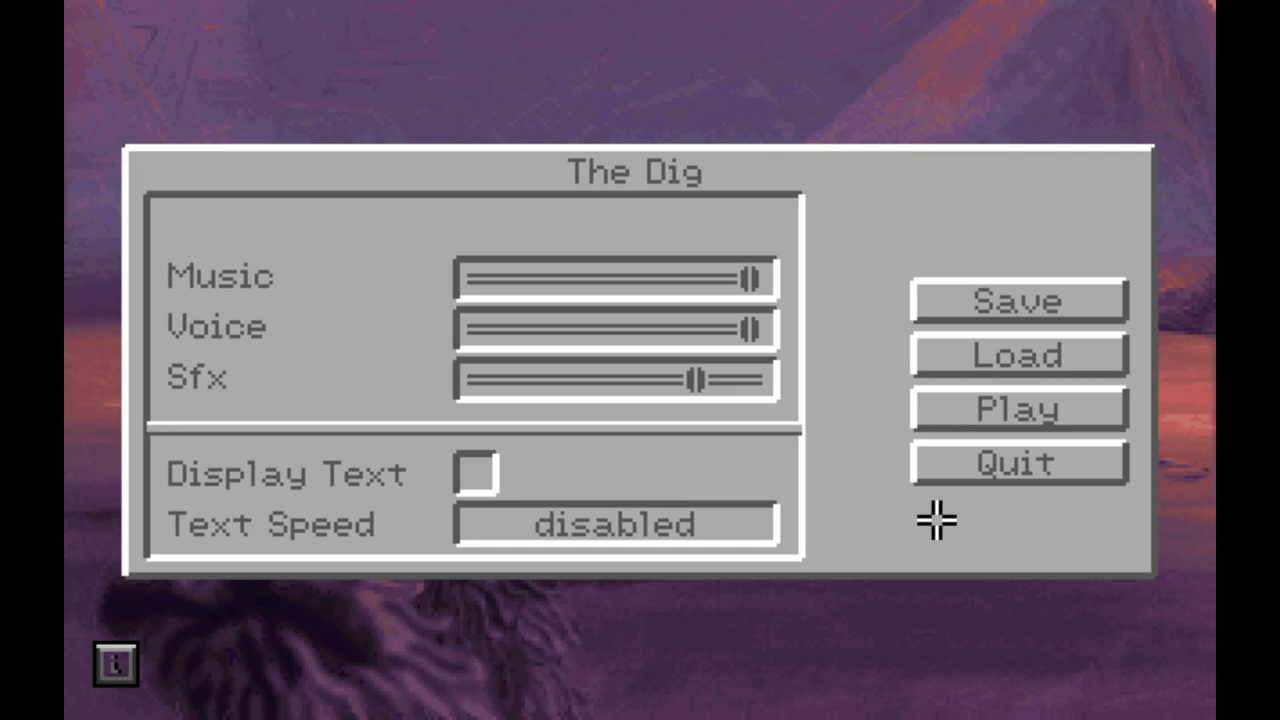
pyautogui.click(988, 470)
pyautogui.press('y')
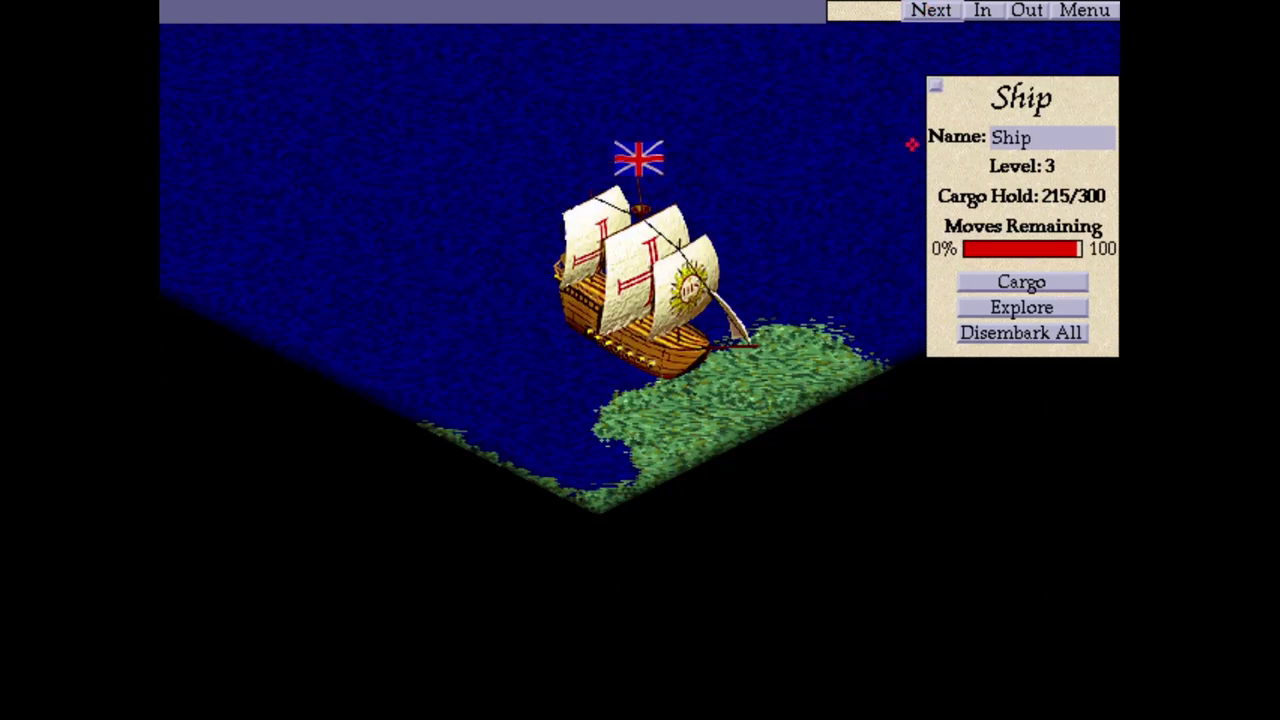
# In the colonization game, disembark all units from the ship and send two scouts to the southeastern and western shores
pyautogui.click(1030, 337)
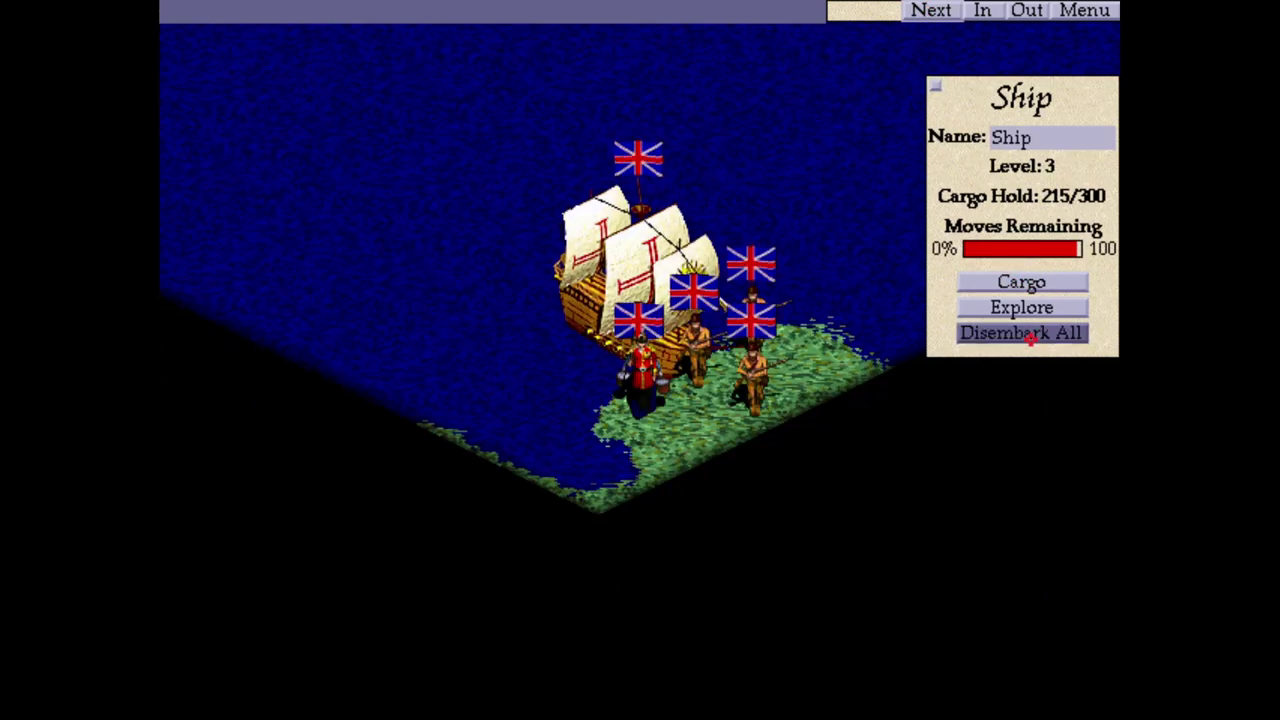
pyautogui.click(770, 390)
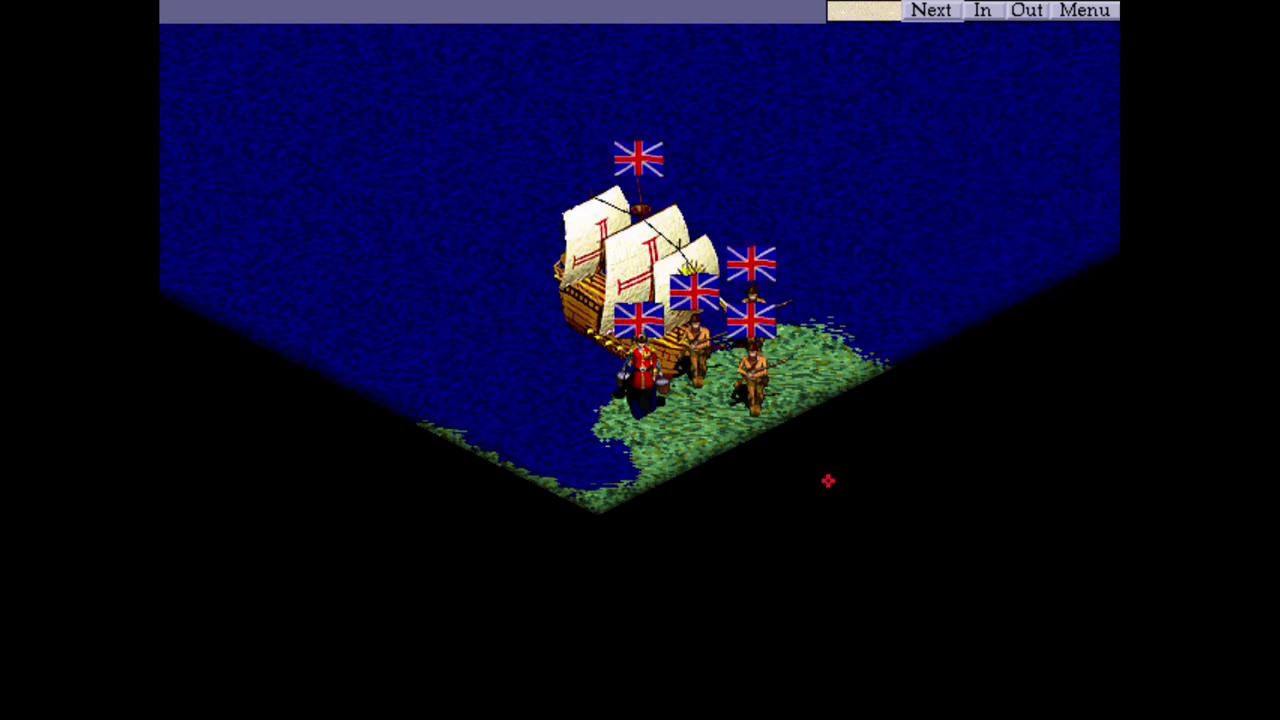
pyautogui.click(859, 568)
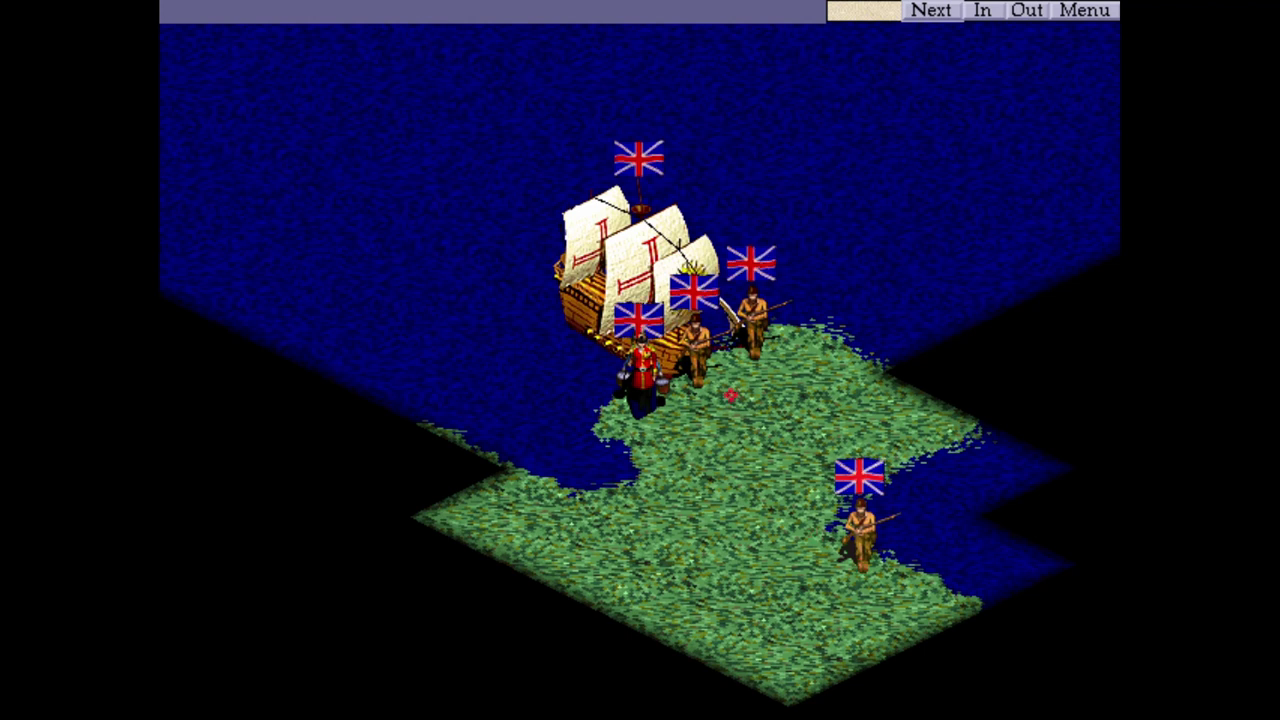
pyautogui.moveTo(712, 385); pyautogui.dragTo(509, 514)
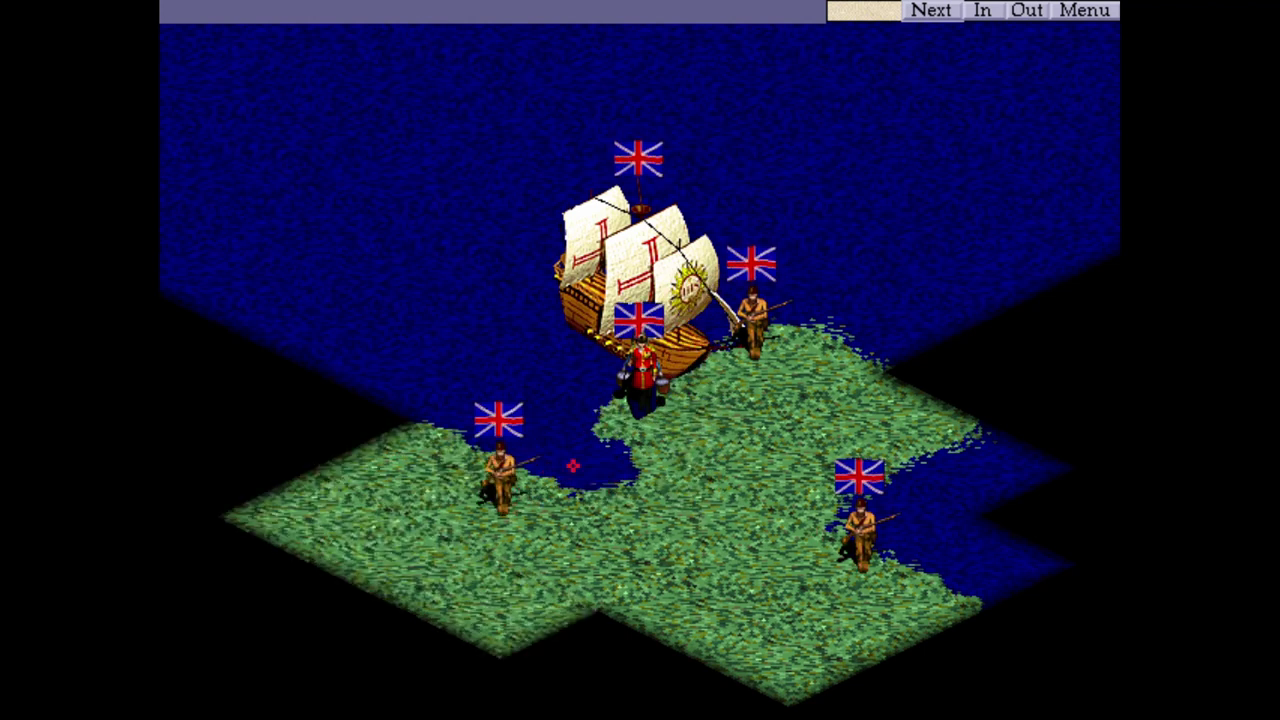
# Send the bucket-carrying settlers south, try to move them into the tepee village and dismiss the attack notice
pyautogui.moveTo(640, 385); pyautogui.dragTo(629, 700)
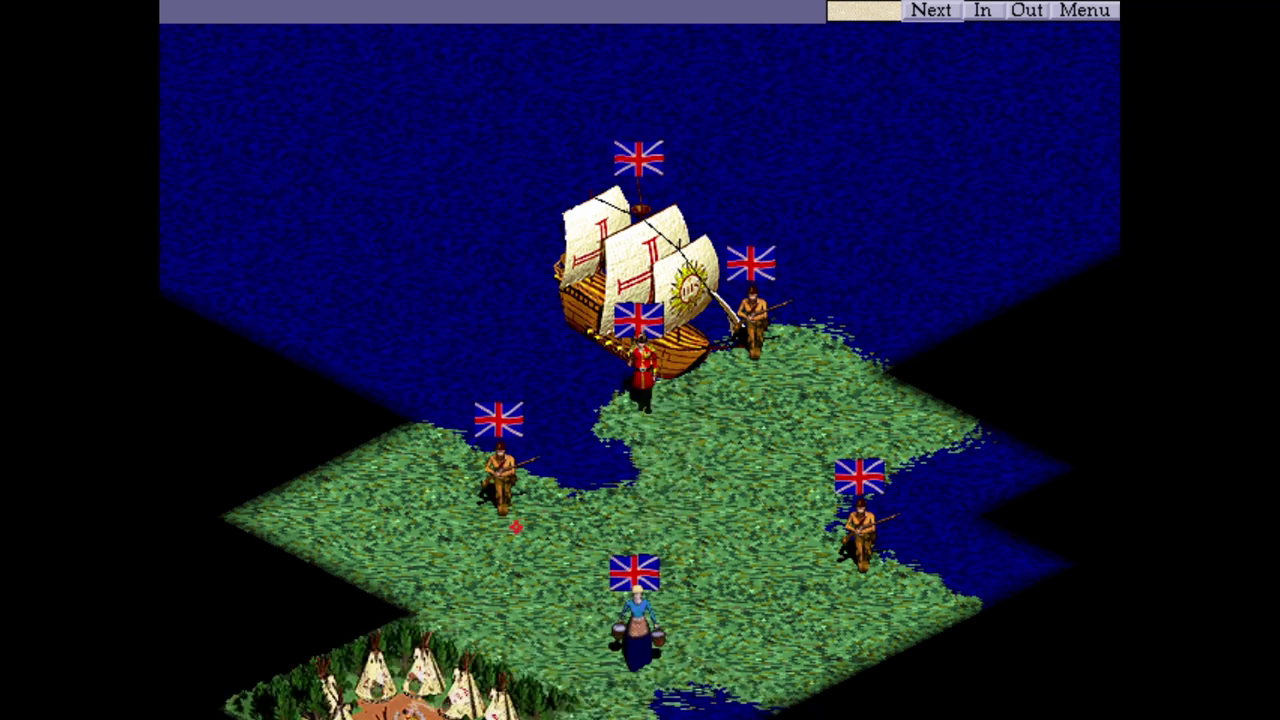
pyautogui.moveTo(620, 625); pyautogui.dragTo(449, 630)
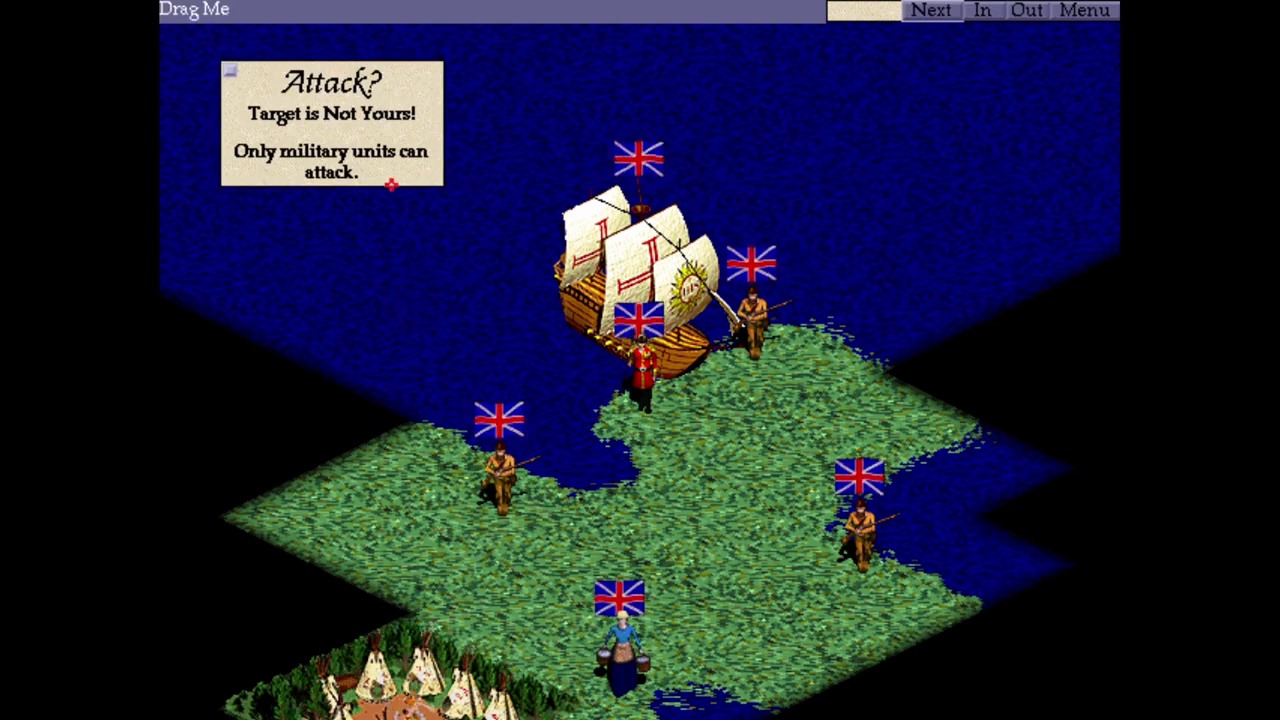
pyautogui.click(231, 74)
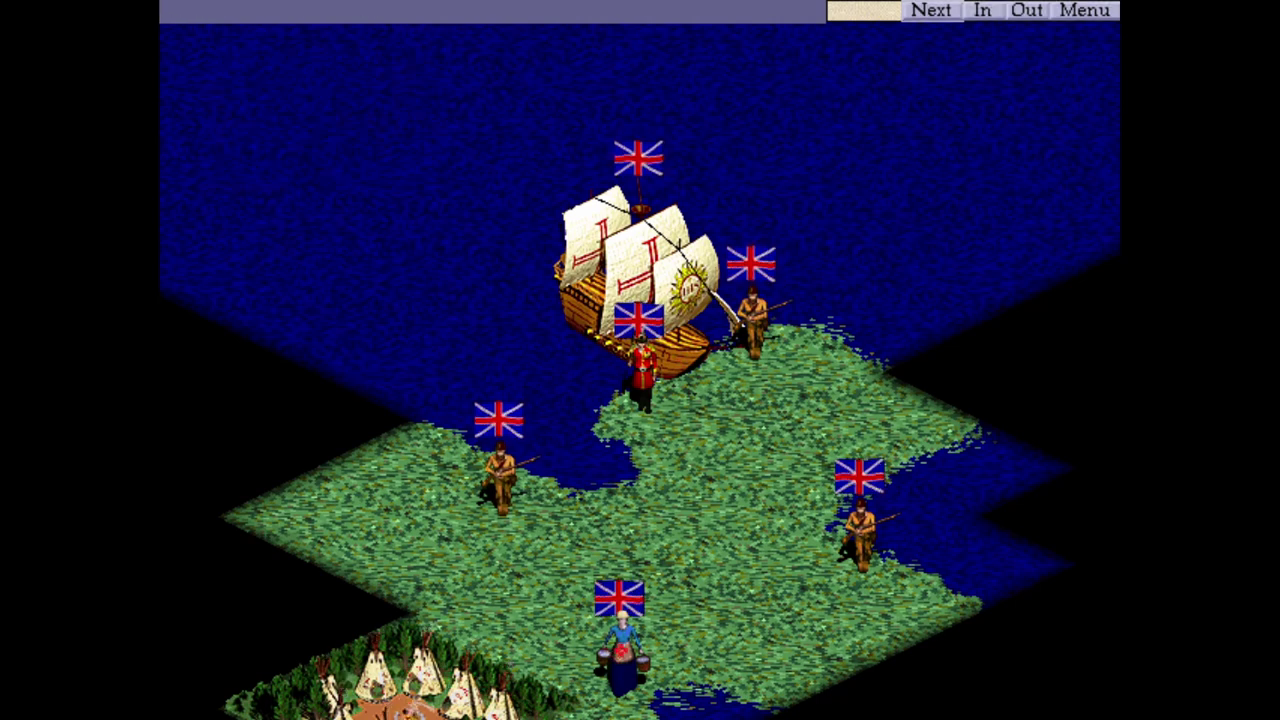
# Move the settlers back north, the red-coated soldier inland and the remaining scout south across the grassland
pyautogui.moveTo(620, 655); pyautogui.dragTo(720, 471)
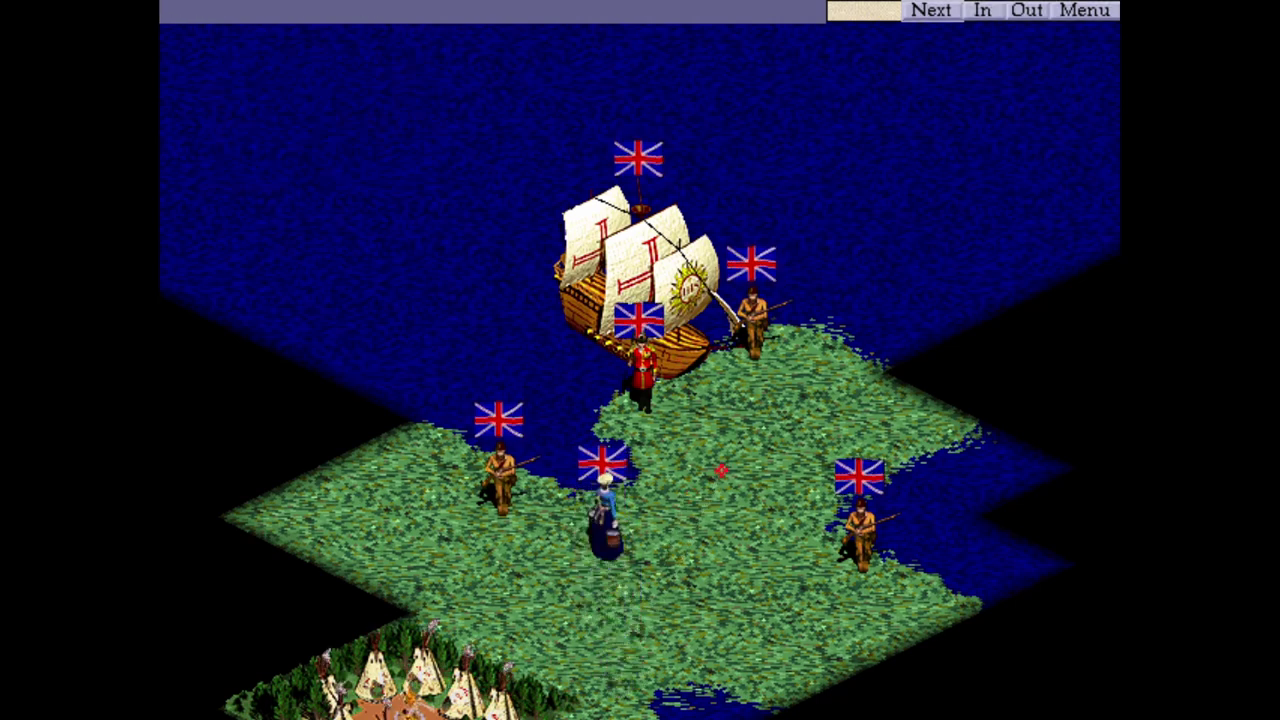
pyautogui.moveTo(642, 372); pyautogui.dragTo(704, 432)
pyautogui.moveTo(752, 318); pyautogui.dragTo(703, 610)
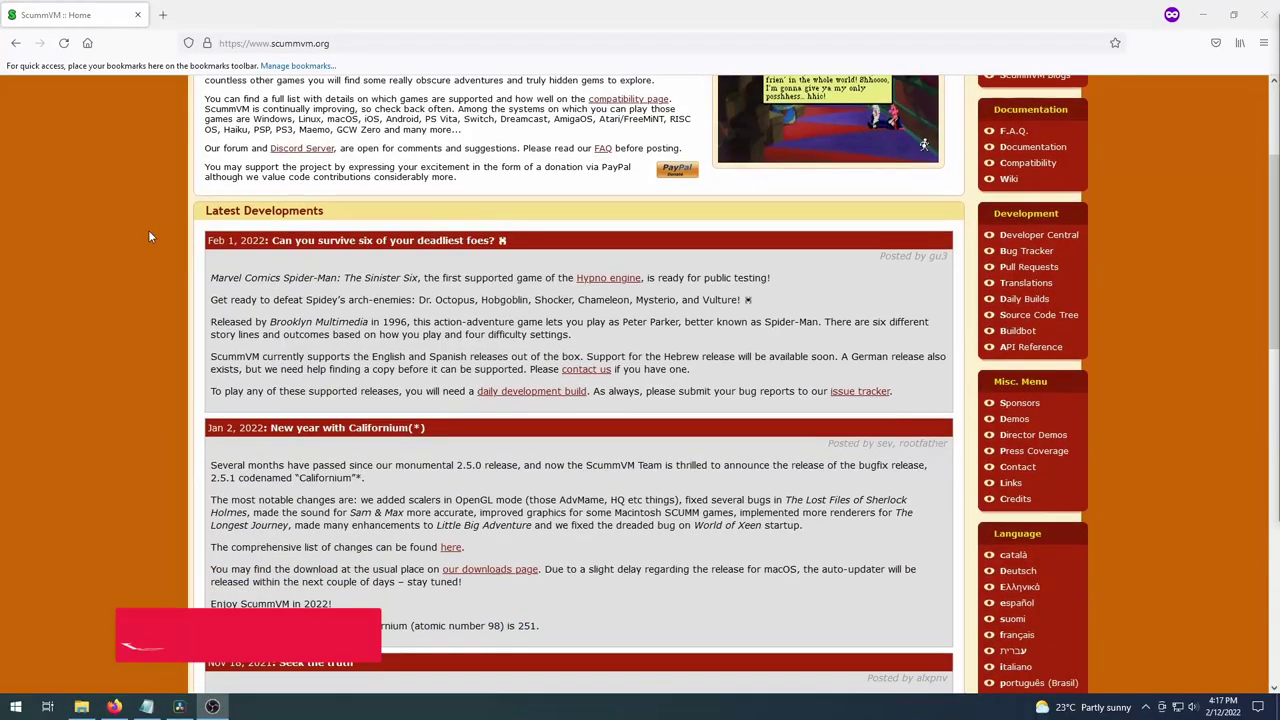
# Look over the ScummVM home page in the web browser and open the Compatibility page
pyautogui.scroll(-2, 148, 230)
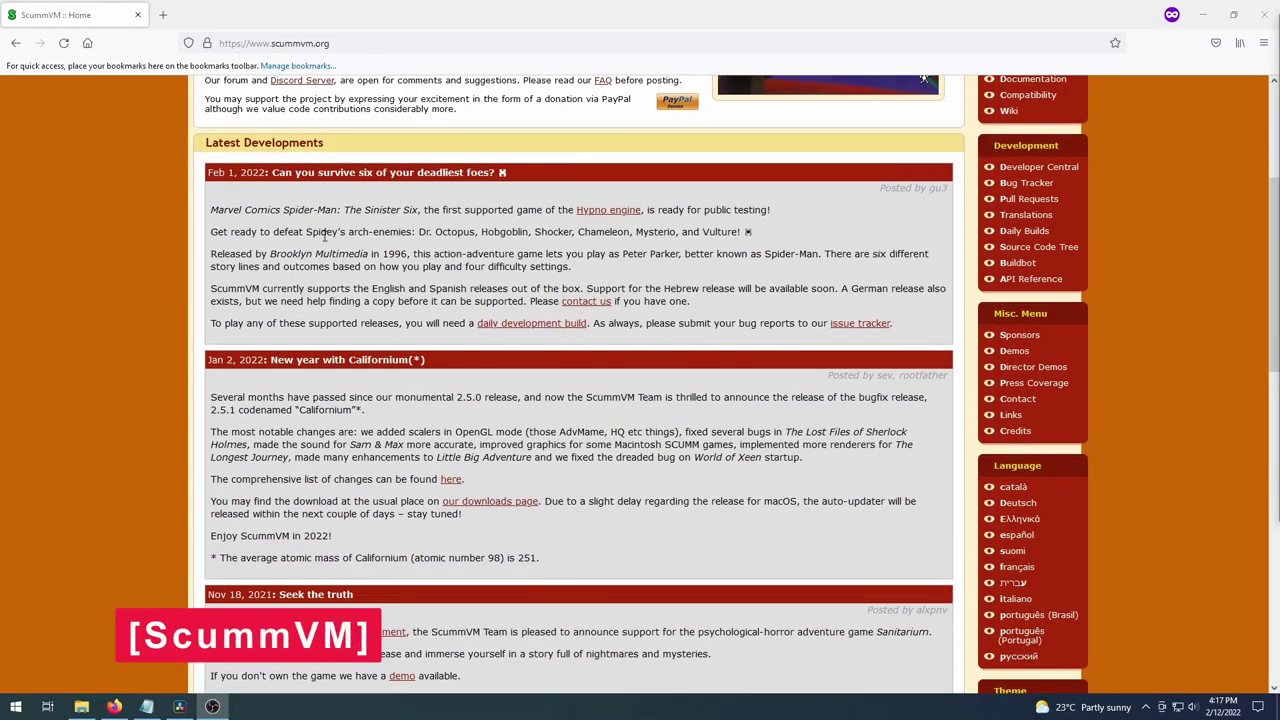
pyautogui.scroll(4, 640, 300)
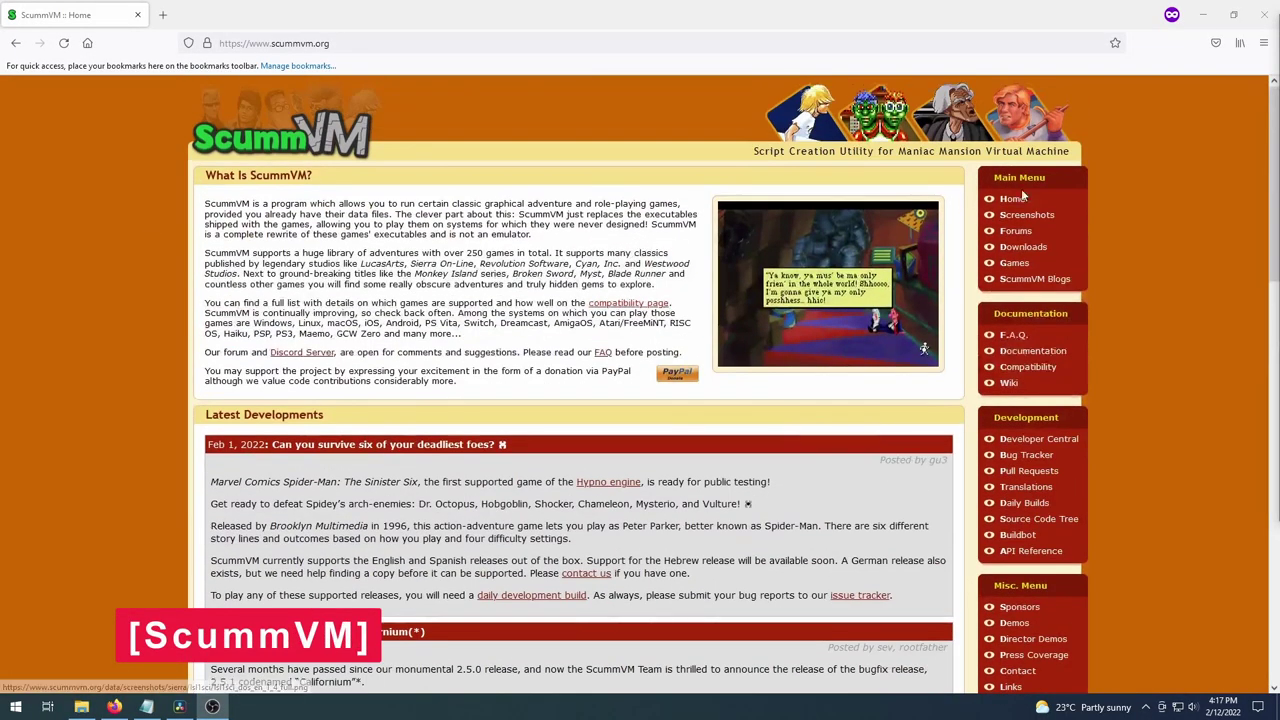
pyautogui.scroll(-2, 1046, 238)
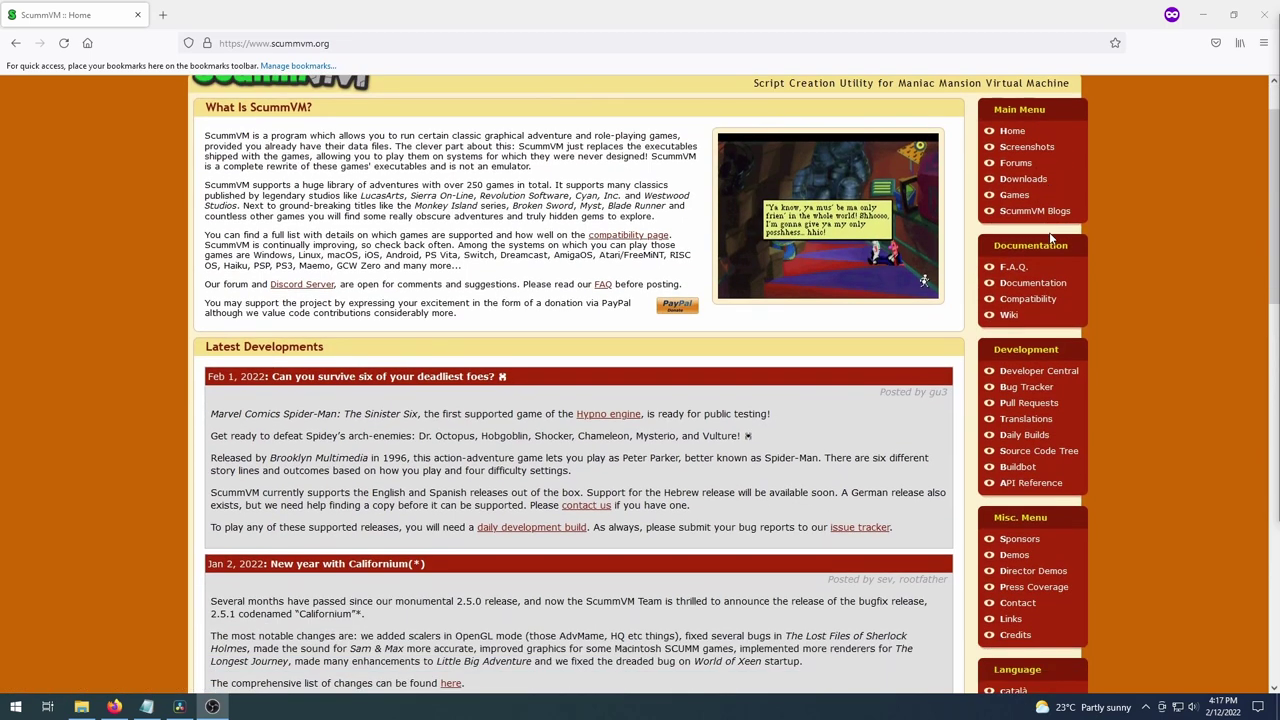
pyautogui.click(1040, 238)
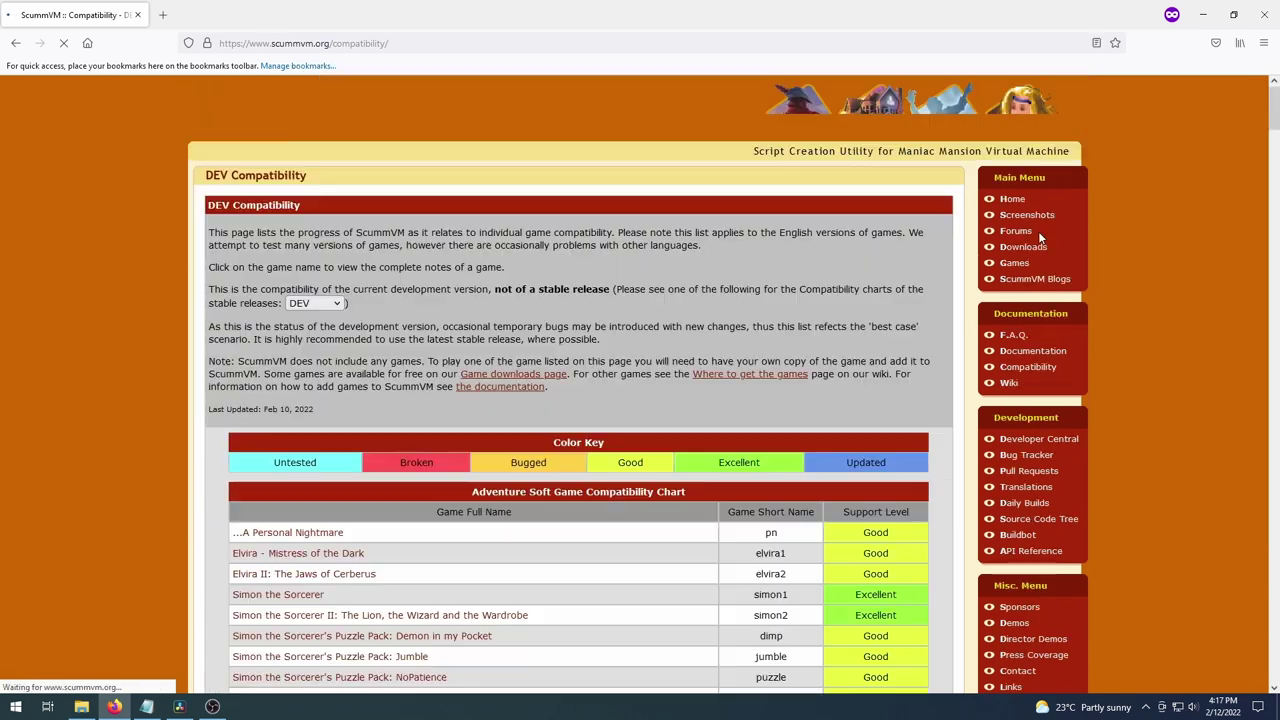
# Read through the compatibility charts from Adventure Soft down to the Sierra games
pyautogui.scroll(-1, 242, 302)
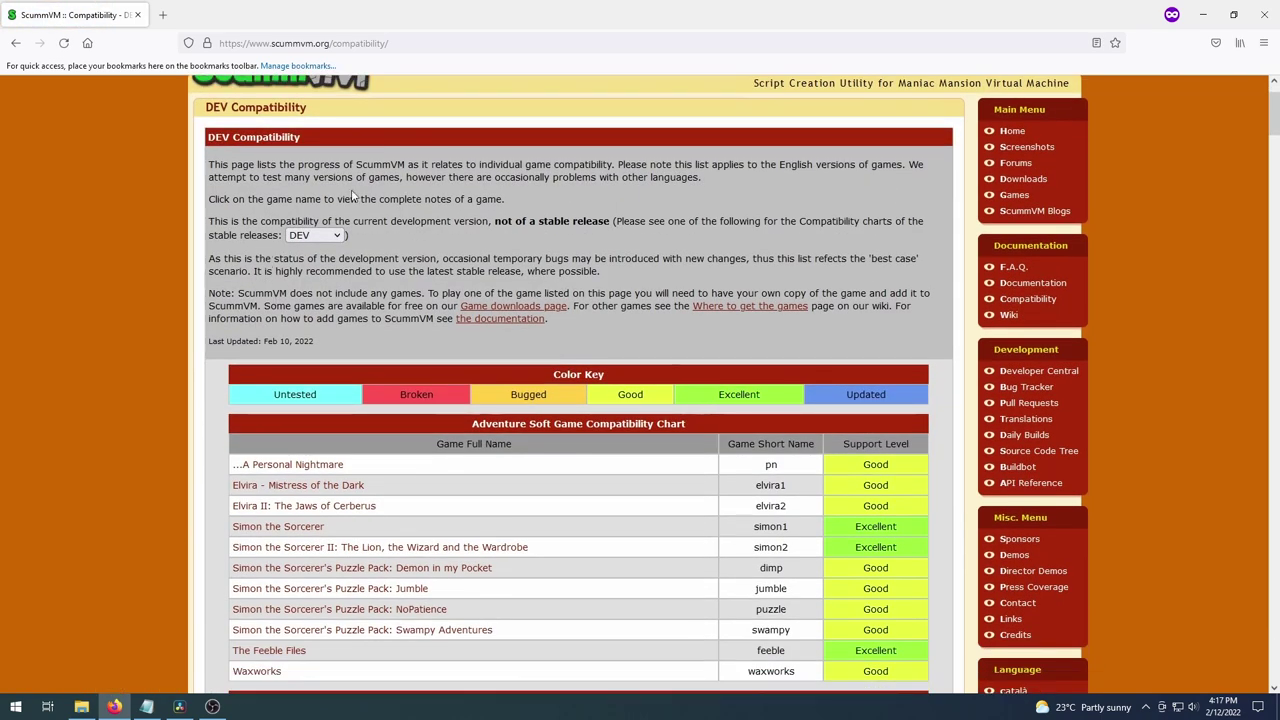
pyautogui.scroll(-4, 441, 257)
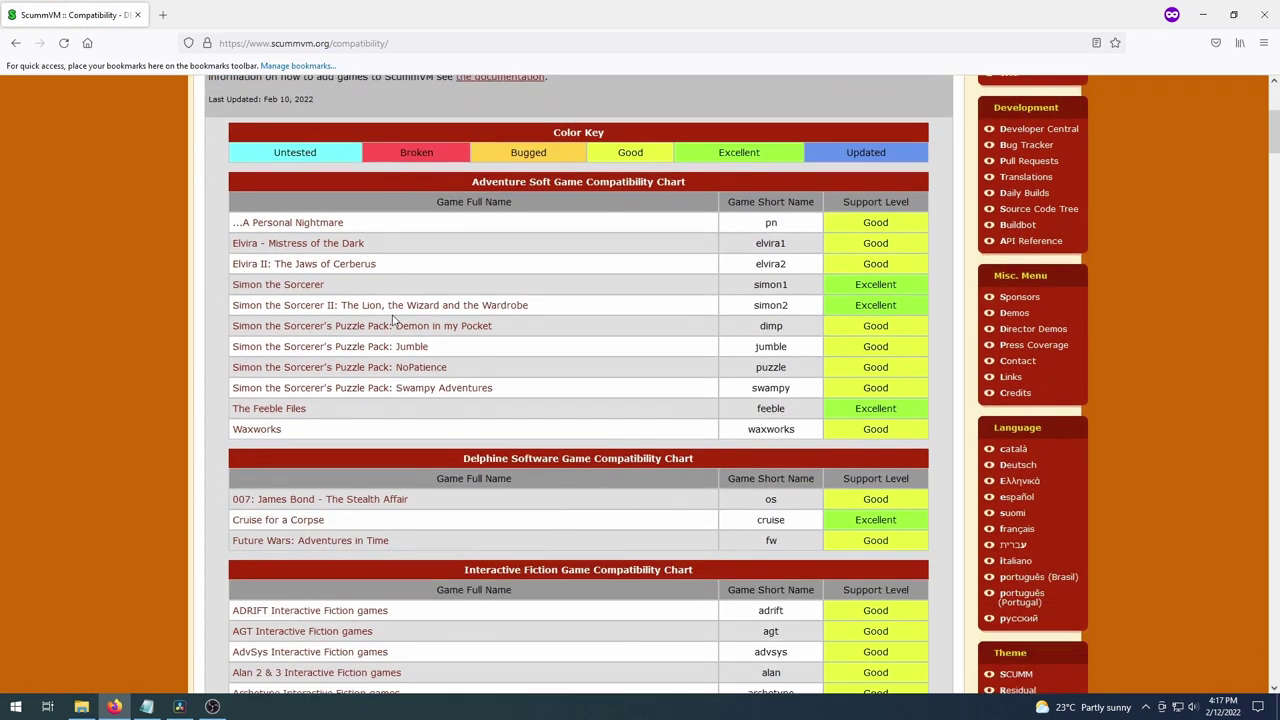
pyautogui.scroll(-20, 803, 157)
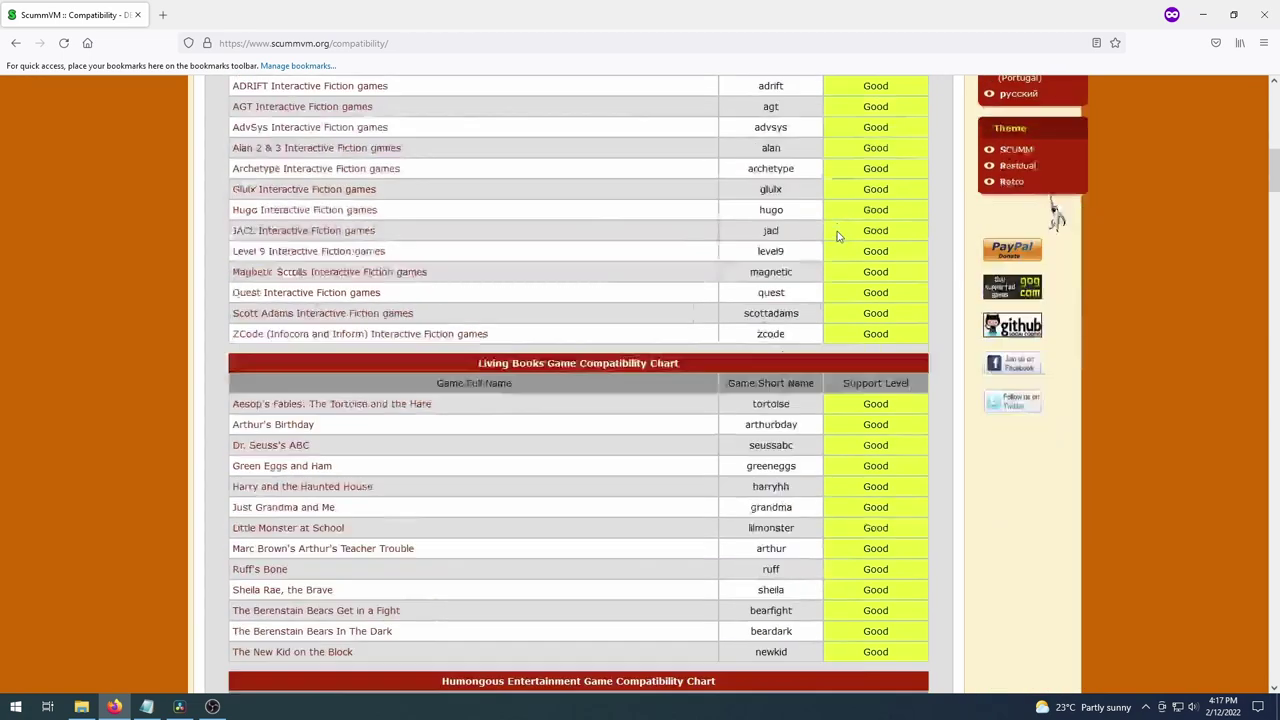
pyautogui.scroll(-20, 800, 272)
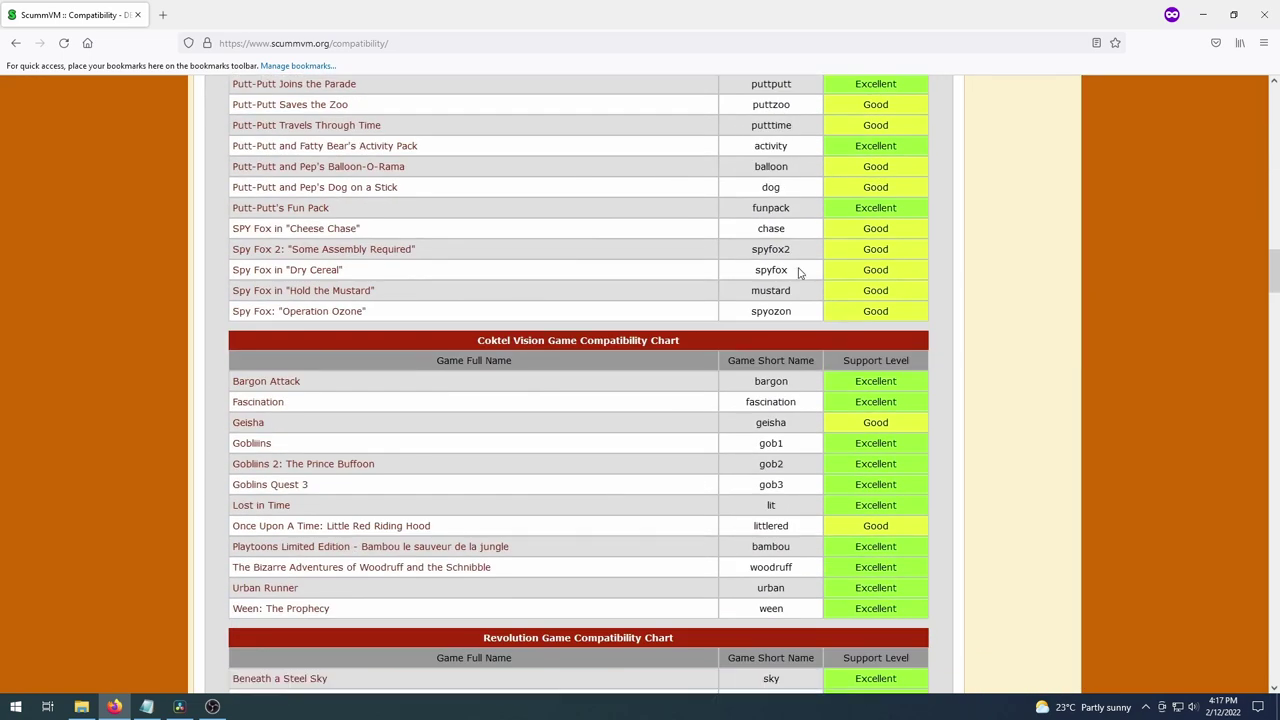
pyautogui.scroll(-9, 338, 215)
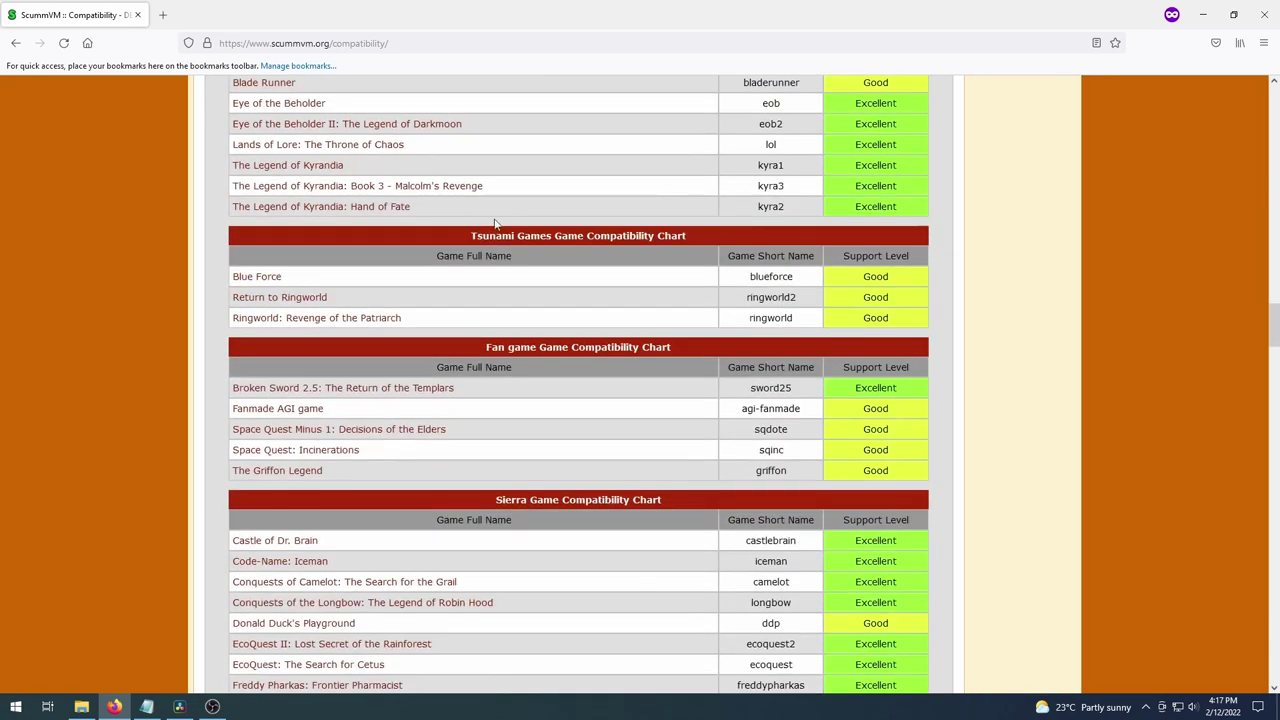
pyautogui.scroll(-1, 489, 229)
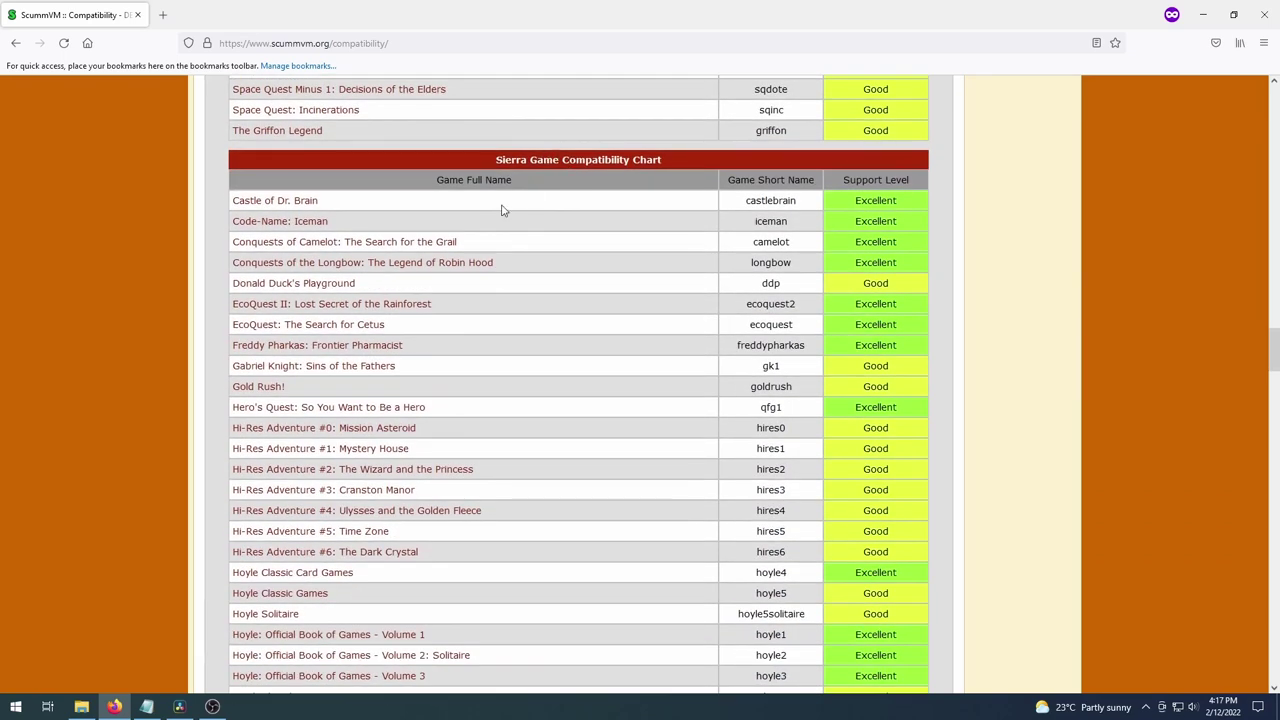
pyautogui.scroll(-1, 489, 214)
pyautogui.scroll(-6, 255, 147)
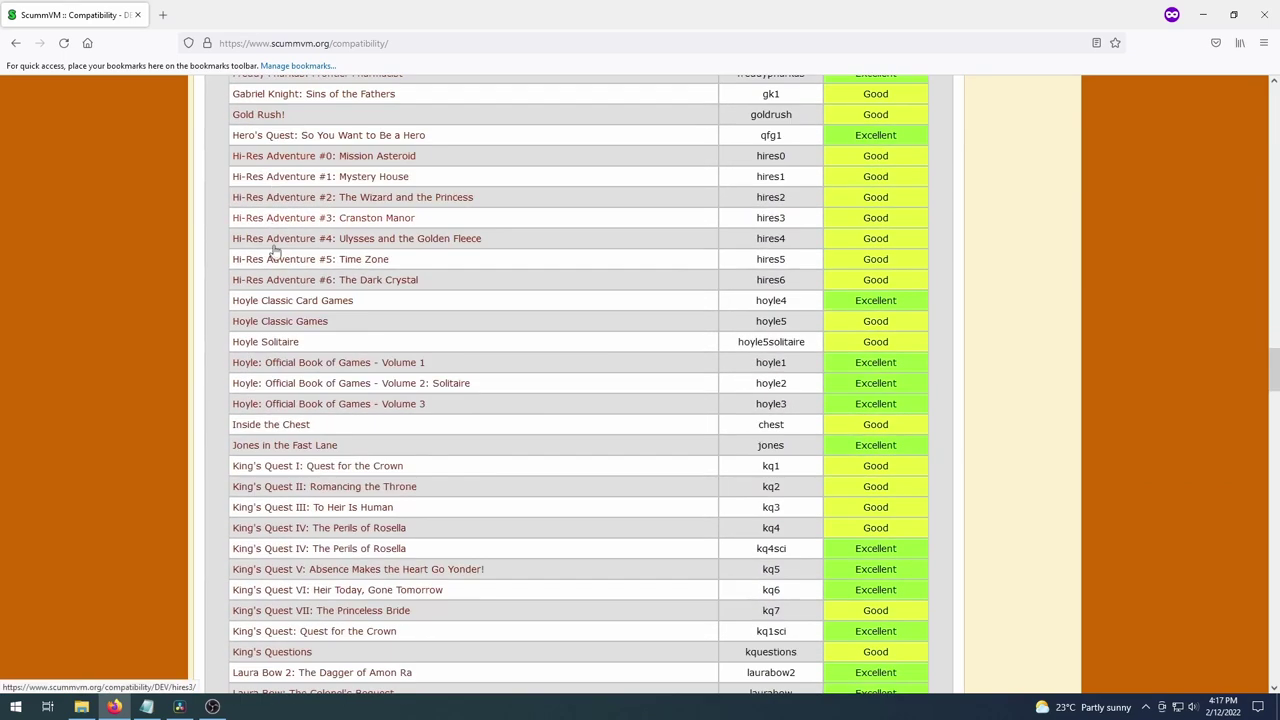
# Go through the Sierra compatibility chart and highlight the titles from Phantasmagoria 2 to Quest for Glory IV
pyautogui.moveTo(489, 431); pyautogui.dragTo(236, 266)
pyautogui.click(483, 262)
pyautogui.scroll(-4, 486, 270)
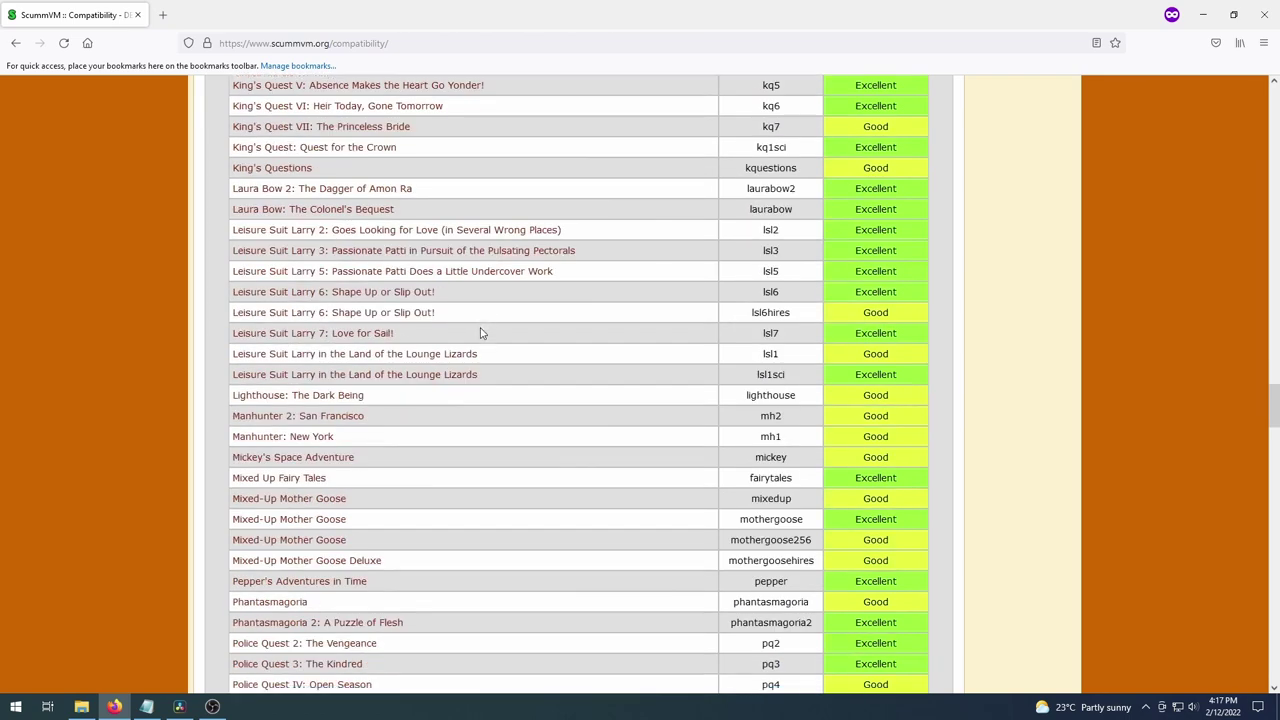
pyautogui.scroll(-5, 480, 333)
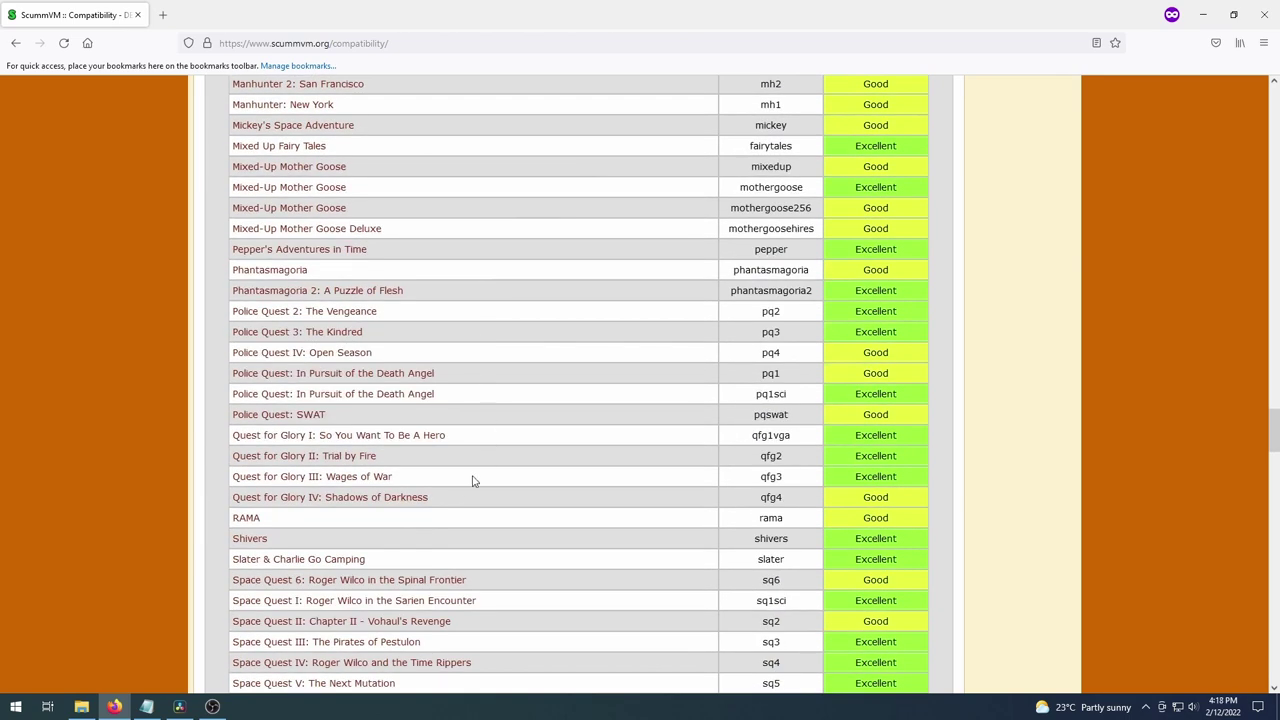
pyautogui.moveTo(388, 428); pyautogui.dragTo(252, 290)
pyautogui.scroll(-7, 526, 290)
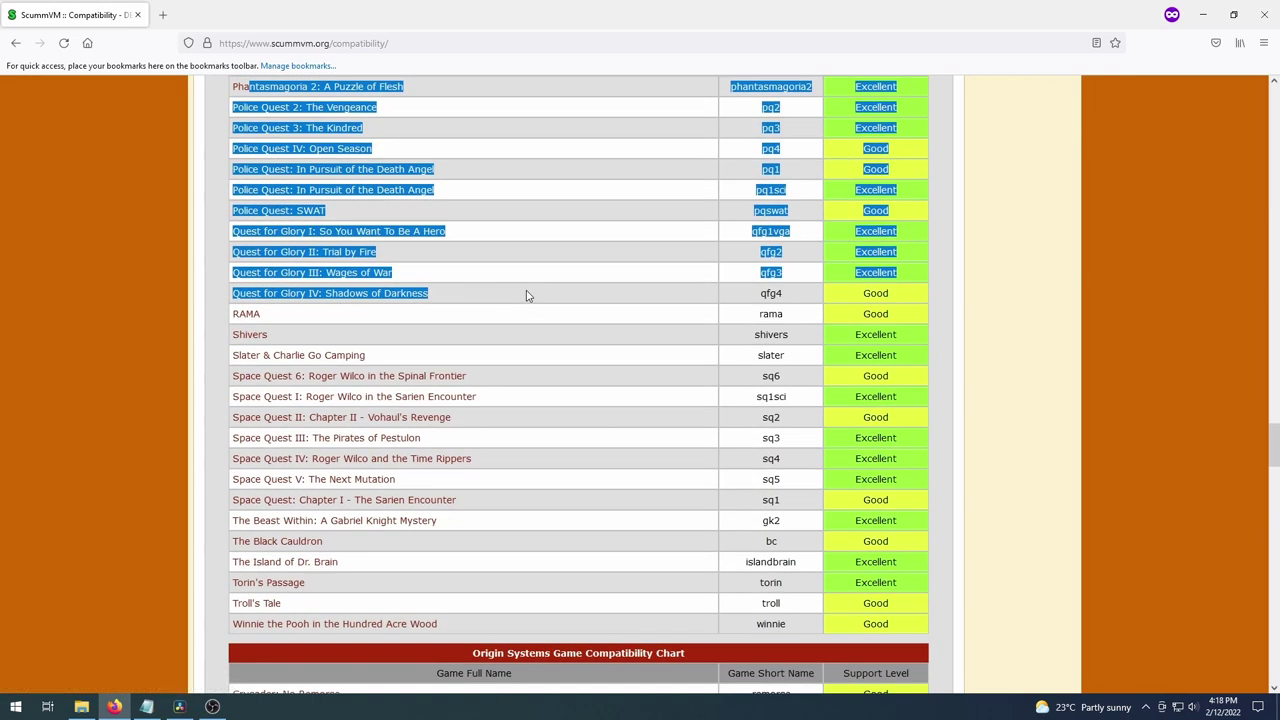
# Find the LucasArts compatibility chart and highlight its titles from Escape From Monkey Island to Zak McKracken
pyautogui.scroll(-5, 526, 296)
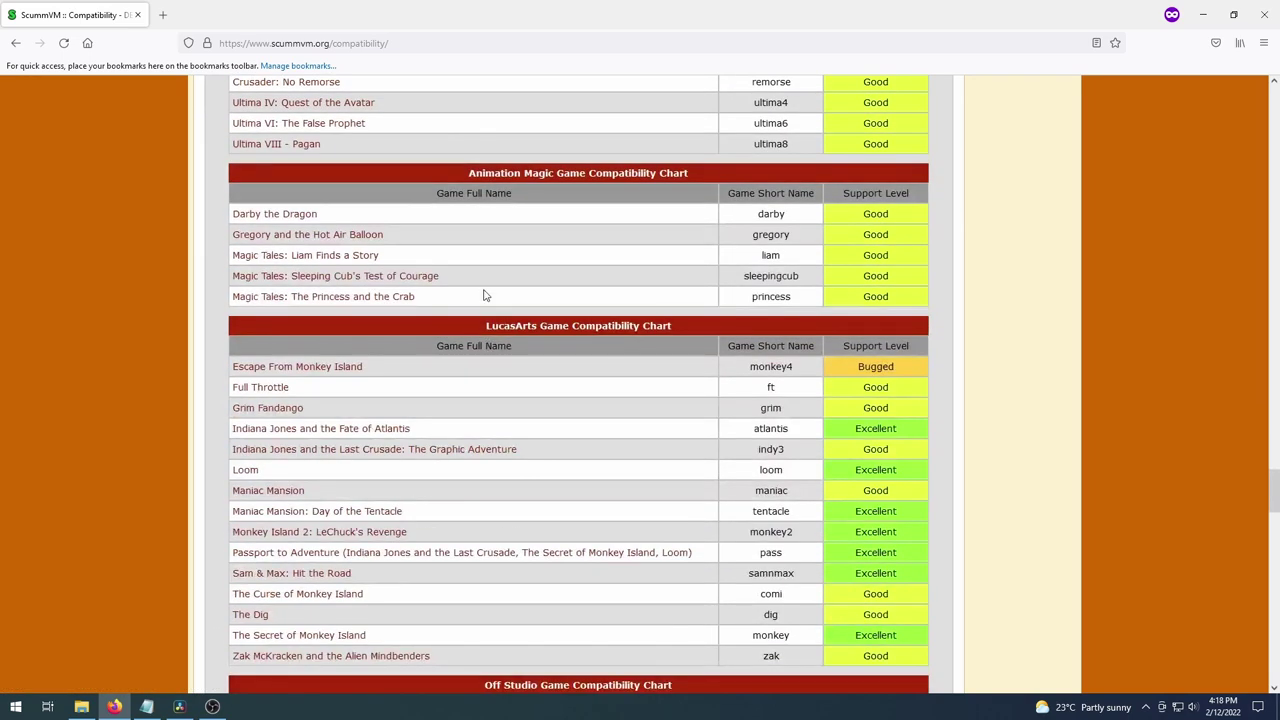
pyautogui.scroll(-3, 462, 272)
pyautogui.scroll(-3, 466, 266)
pyautogui.scroll(5, 480, 268)
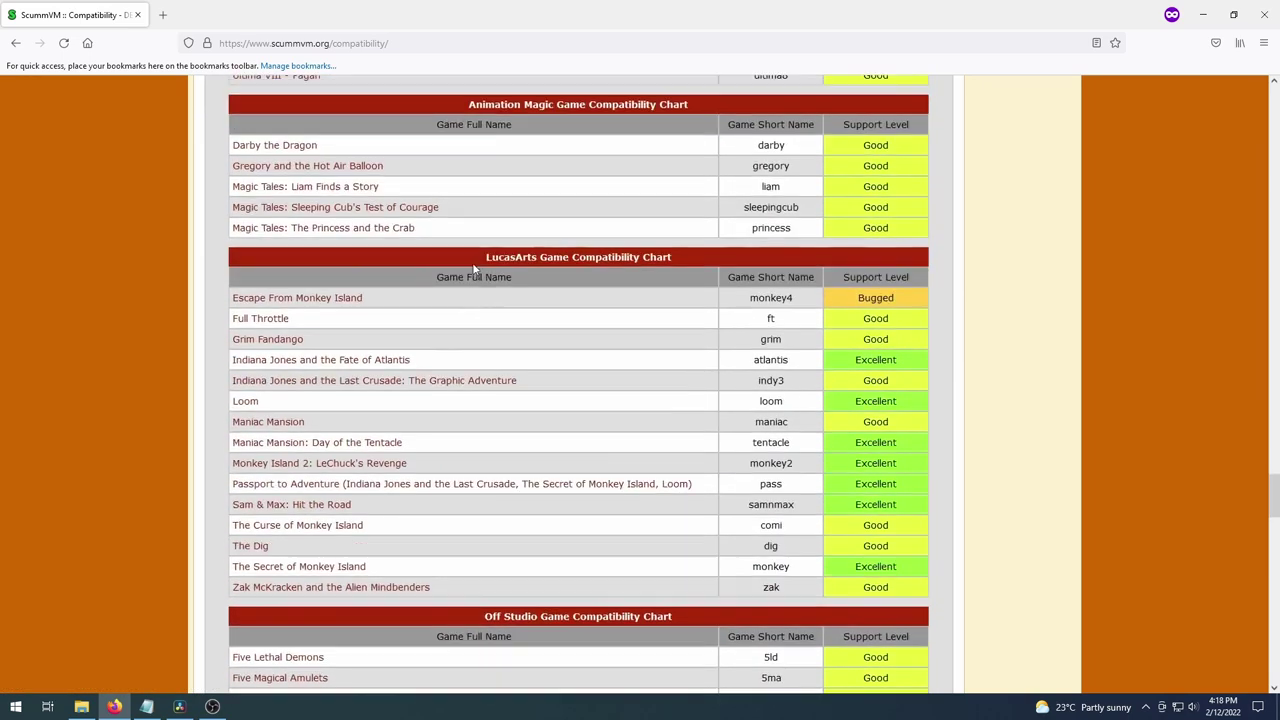
pyautogui.moveTo(447, 585); pyautogui.dragTo(234, 306)
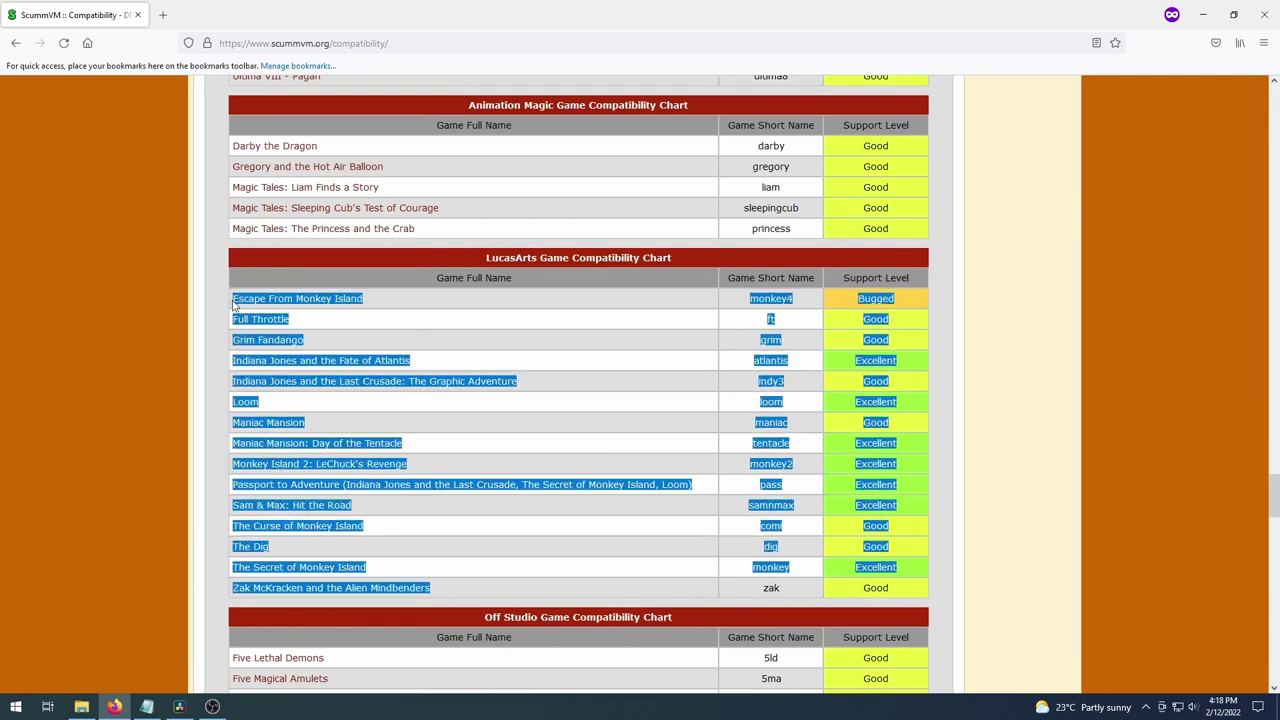
# Clear the highlighted LucasArts titles and browse the remaining compatibility charts through the Other Game chart
pyautogui.click(433, 303)
pyautogui.scroll(-10, 428, 440)
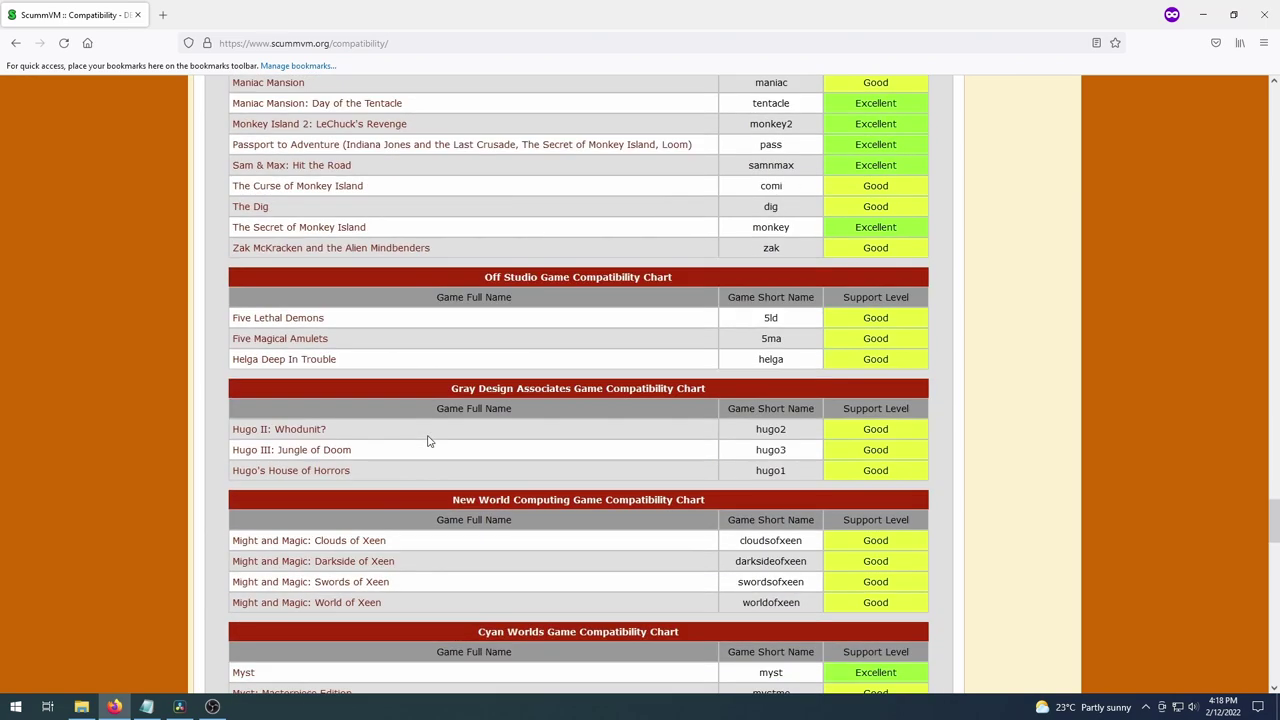
pyautogui.scroll(-9, 427, 440)
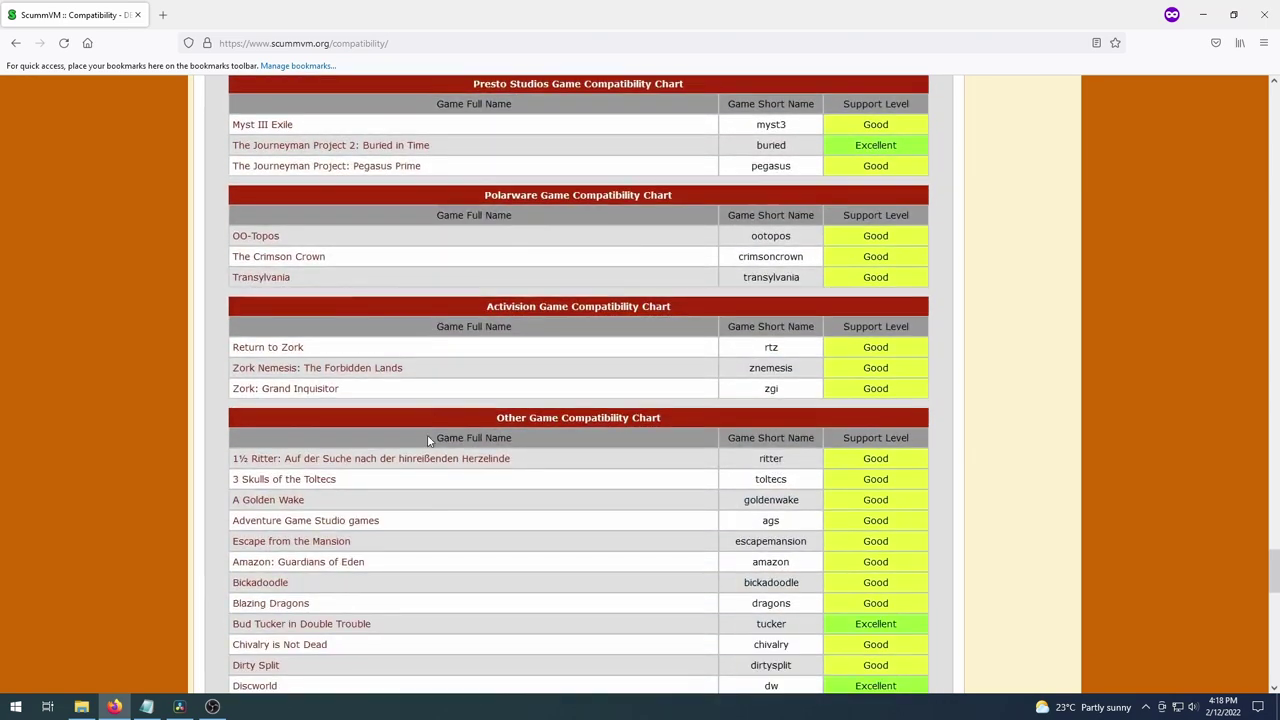
pyautogui.scroll(-6, 427, 440)
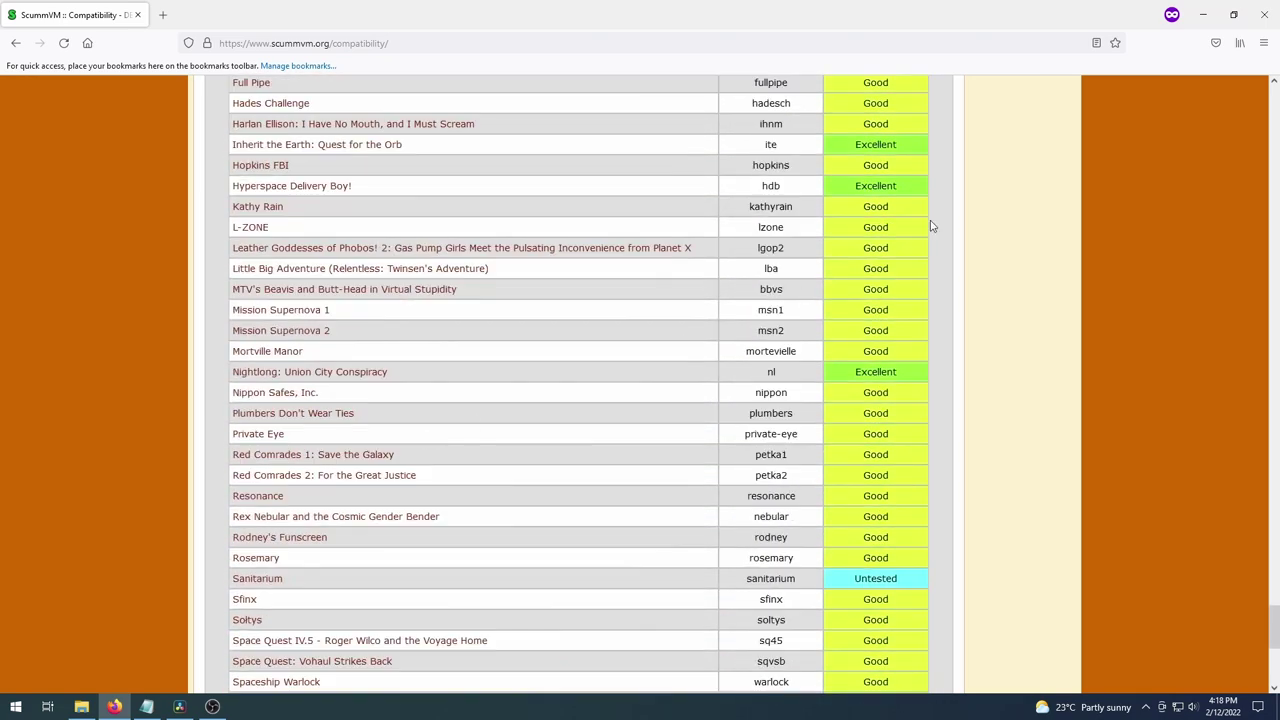
pyautogui.scroll(-4, 1150, 471)
pyautogui.scroll(-3, 1277, 636)
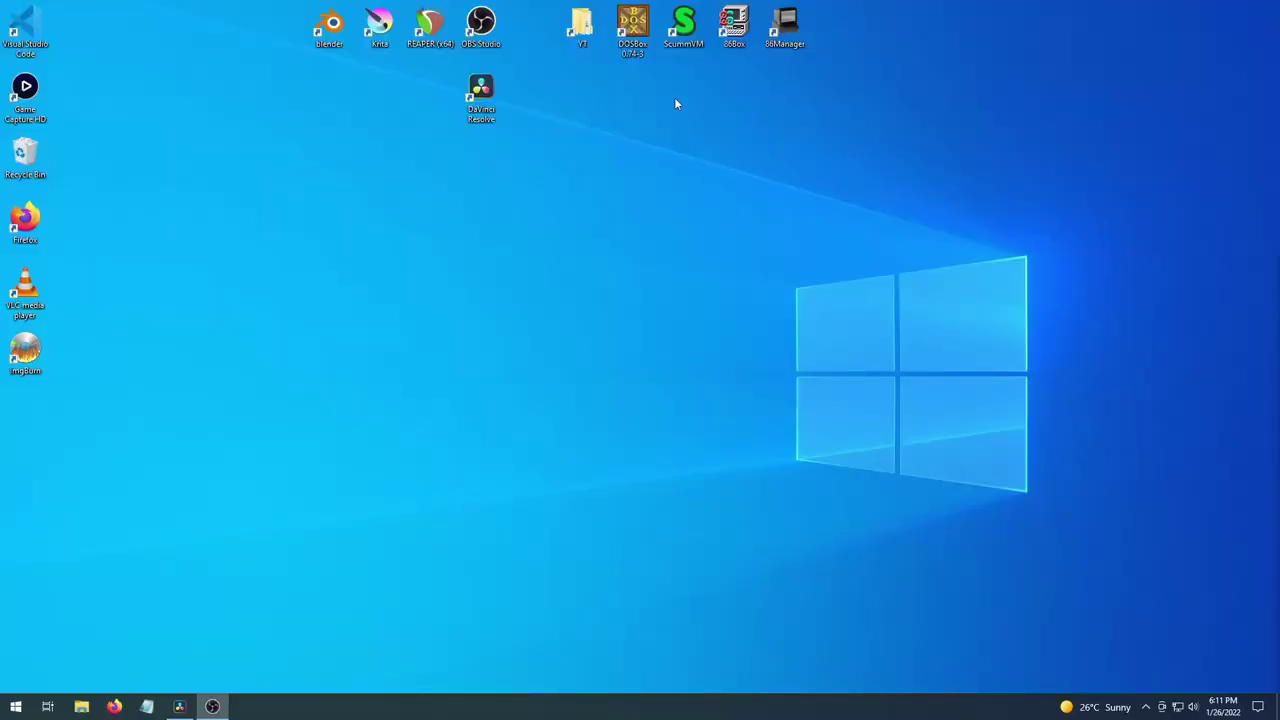
# Open ScummVM from the desktop and try to add a game from the C:\dos\FATE folder
pyautogui.doubleClick(677, 30)
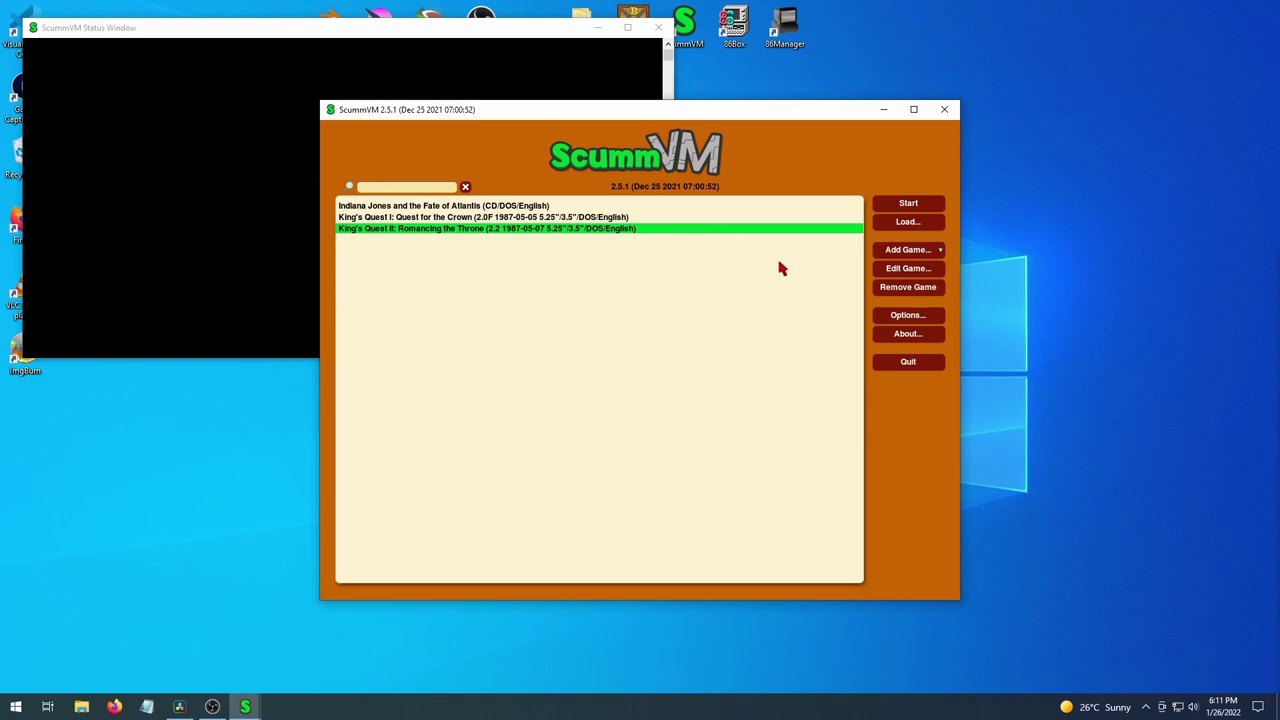
pyautogui.click(919, 250)
pyautogui.click(535, 155)
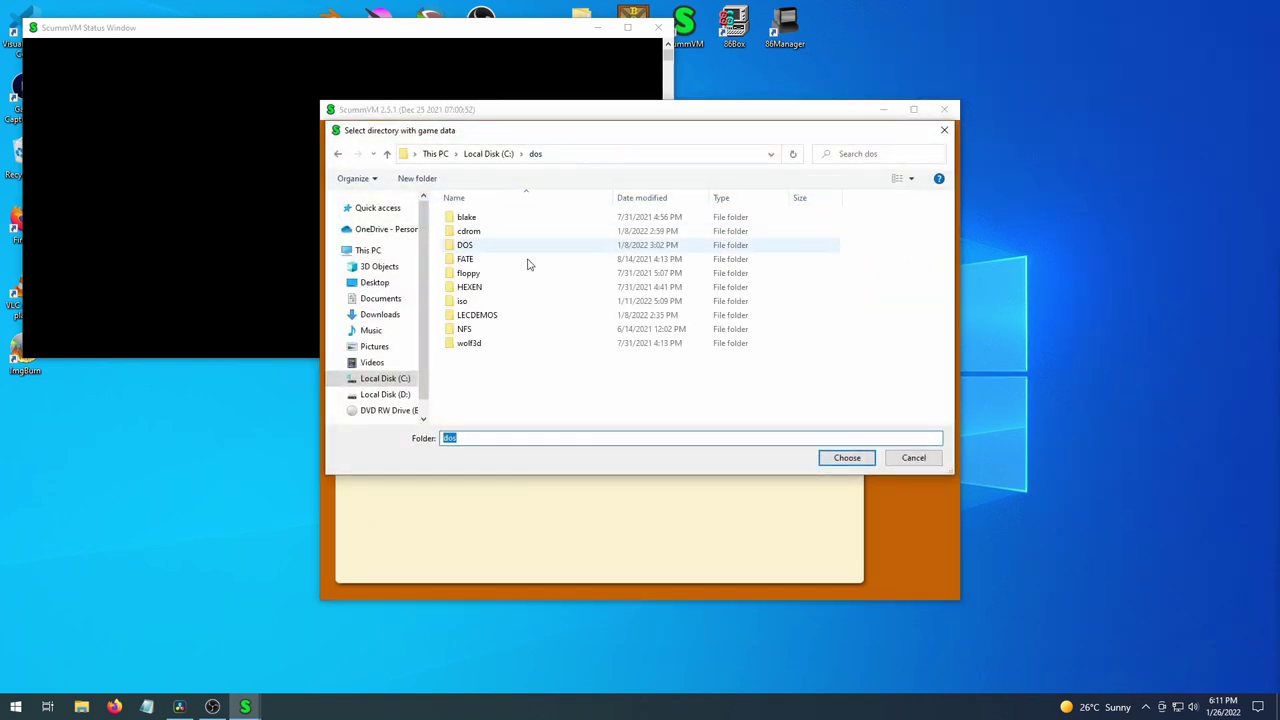
pyautogui.click(481, 261)
pyautogui.doubleClick(481, 262)
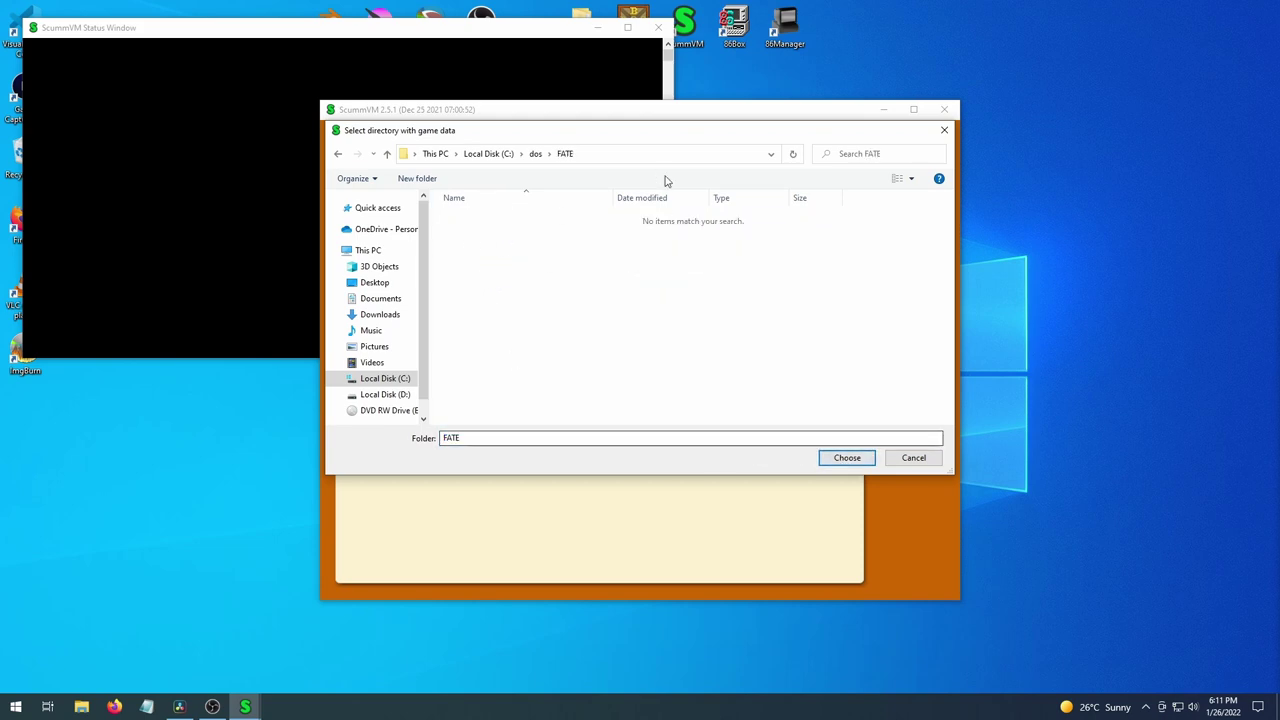
pyautogui.click(845, 457)
pyautogui.click(640, 368)
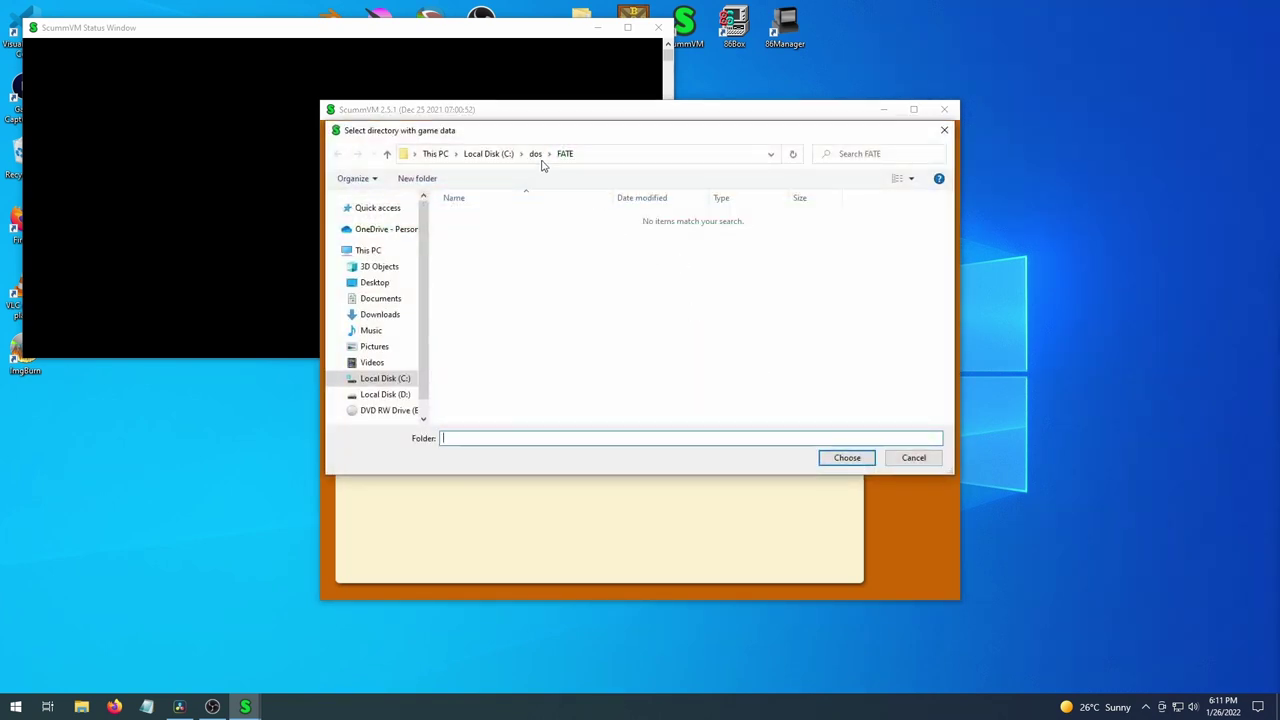
# Add a game using C:\dos\cdrom\fate\ATLANTIS as the game data directory
pyautogui.click(537, 155)
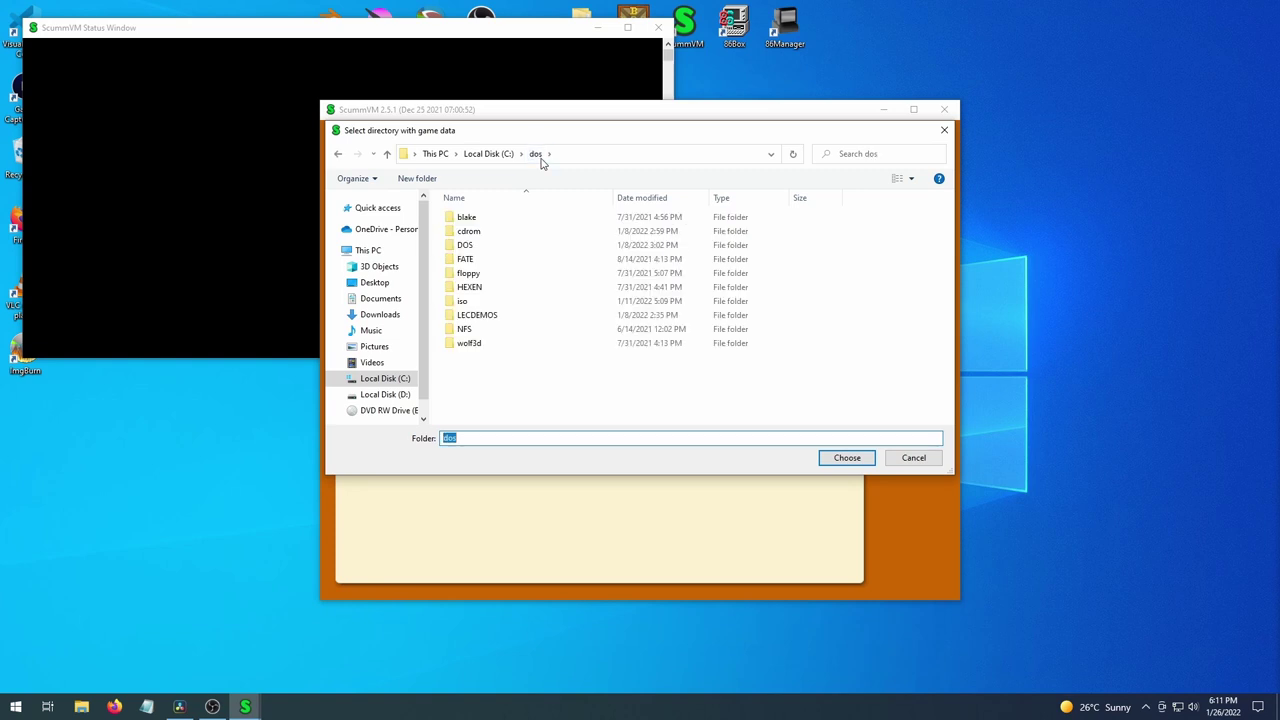
pyautogui.doubleClick(586, 230)
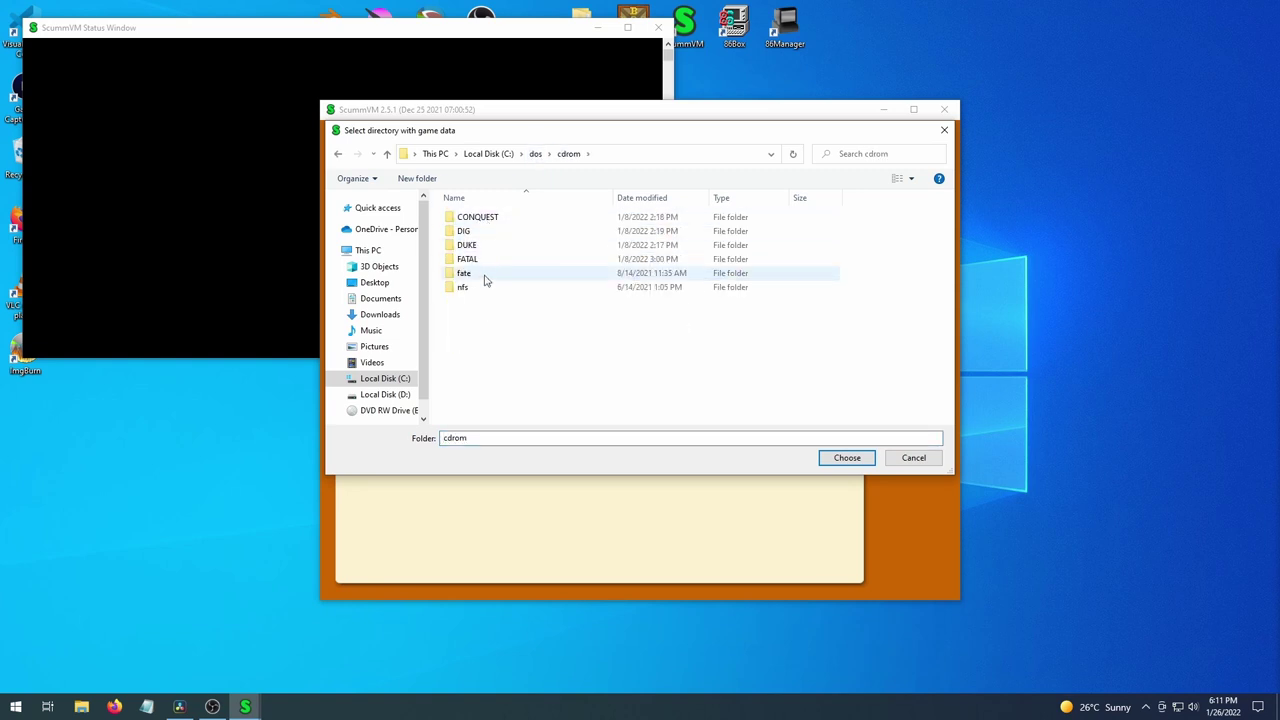
pyautogui.doubleClick(543, 277)
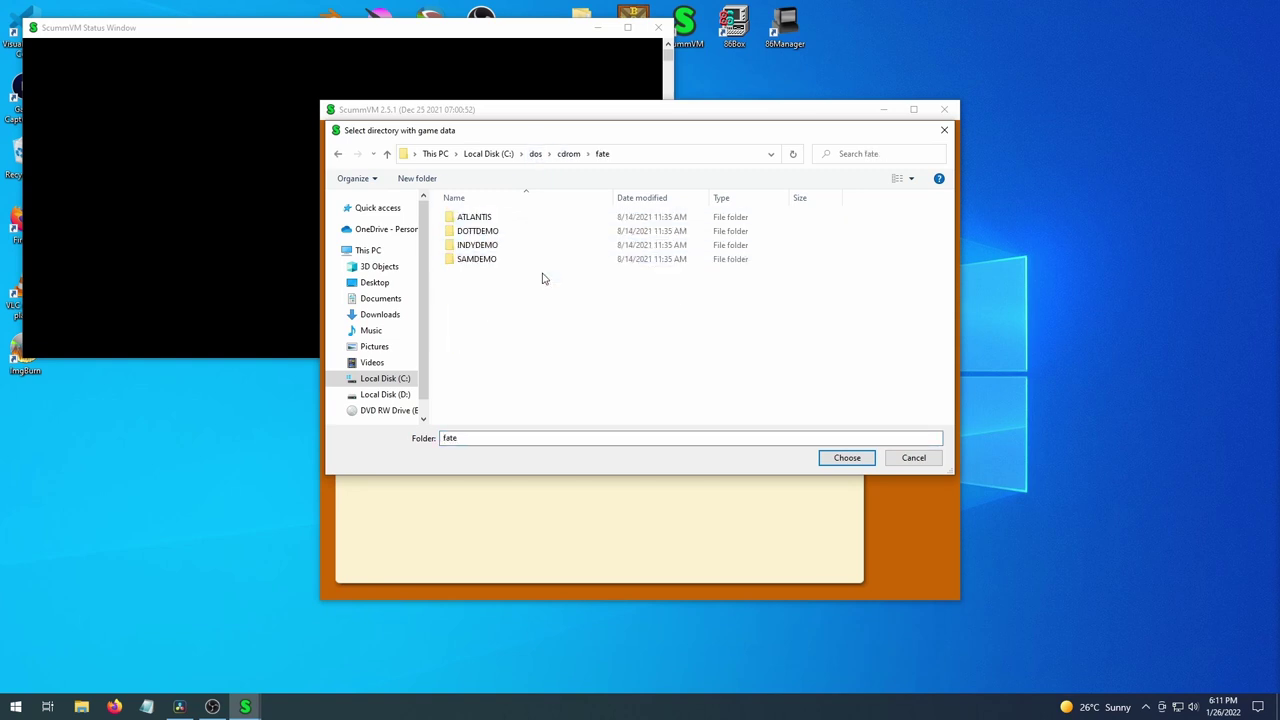
pyautogui.doubleClick(500, 220)
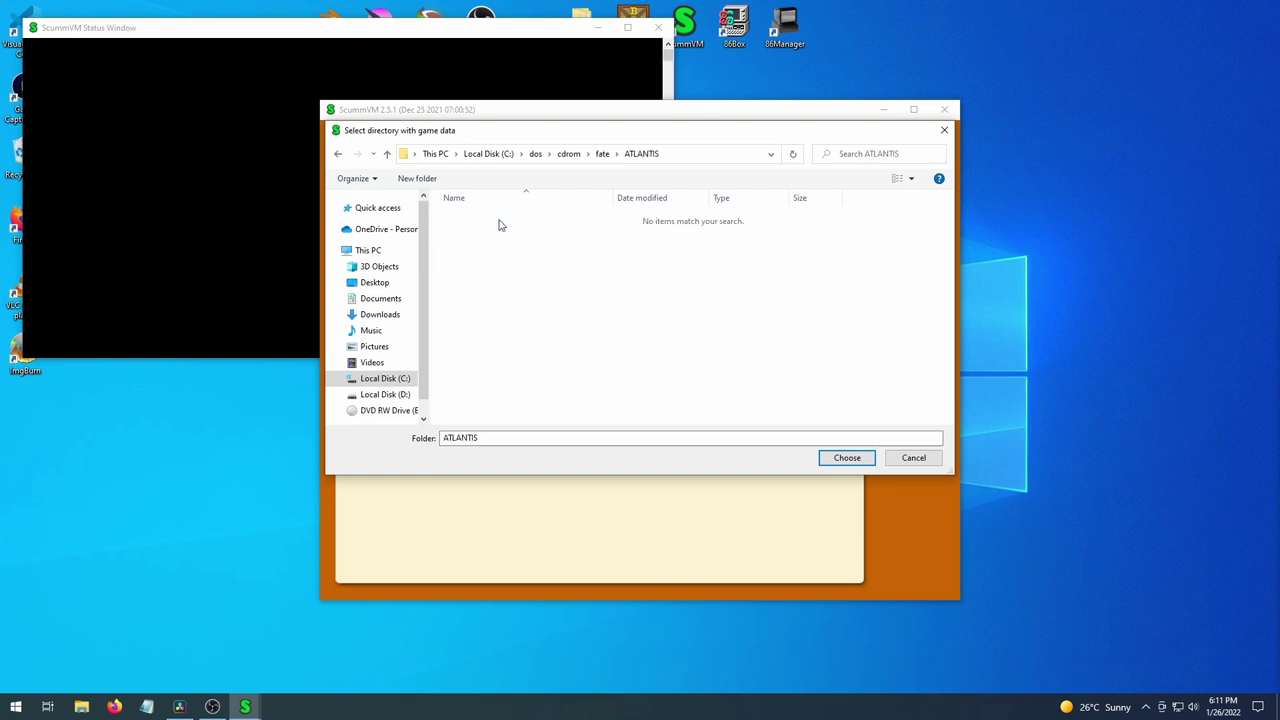
pyautogui.click(830, 460)
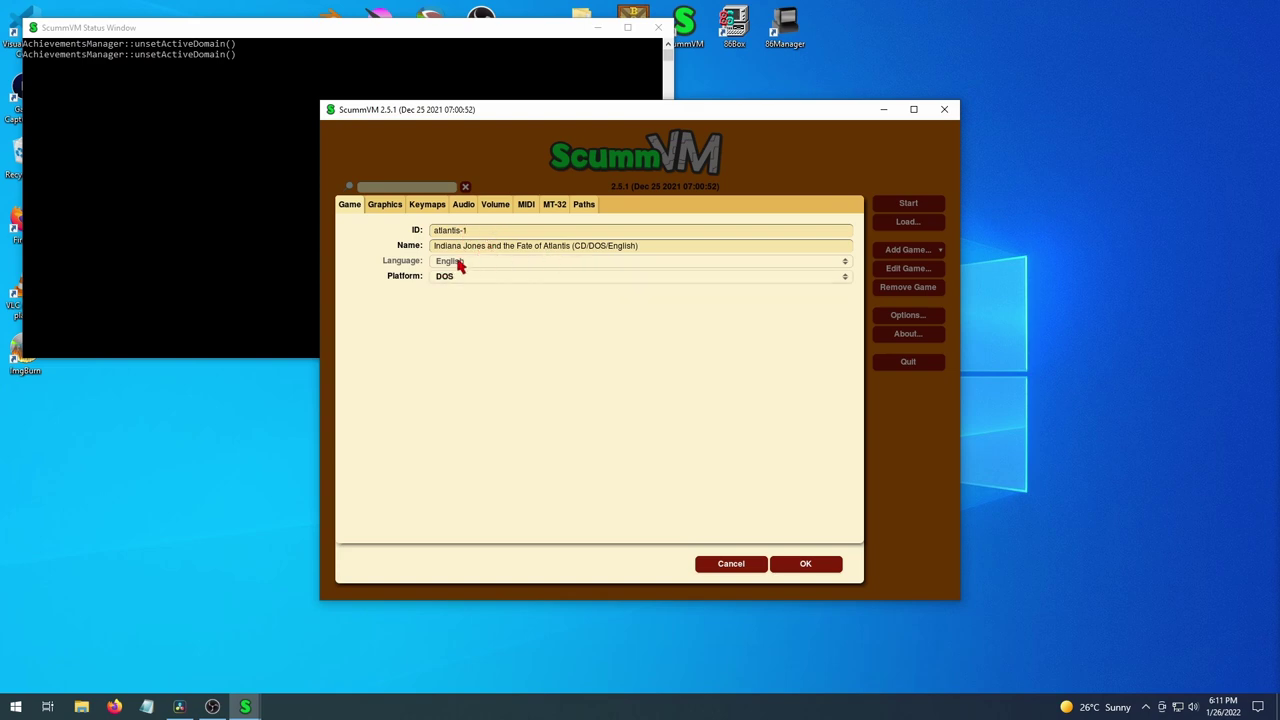
# Review the new game's graphics, keymap, audio, volume, MIDI, MT-32 and path settings, and cancel without adding it
pyautogui.click(384, 208)
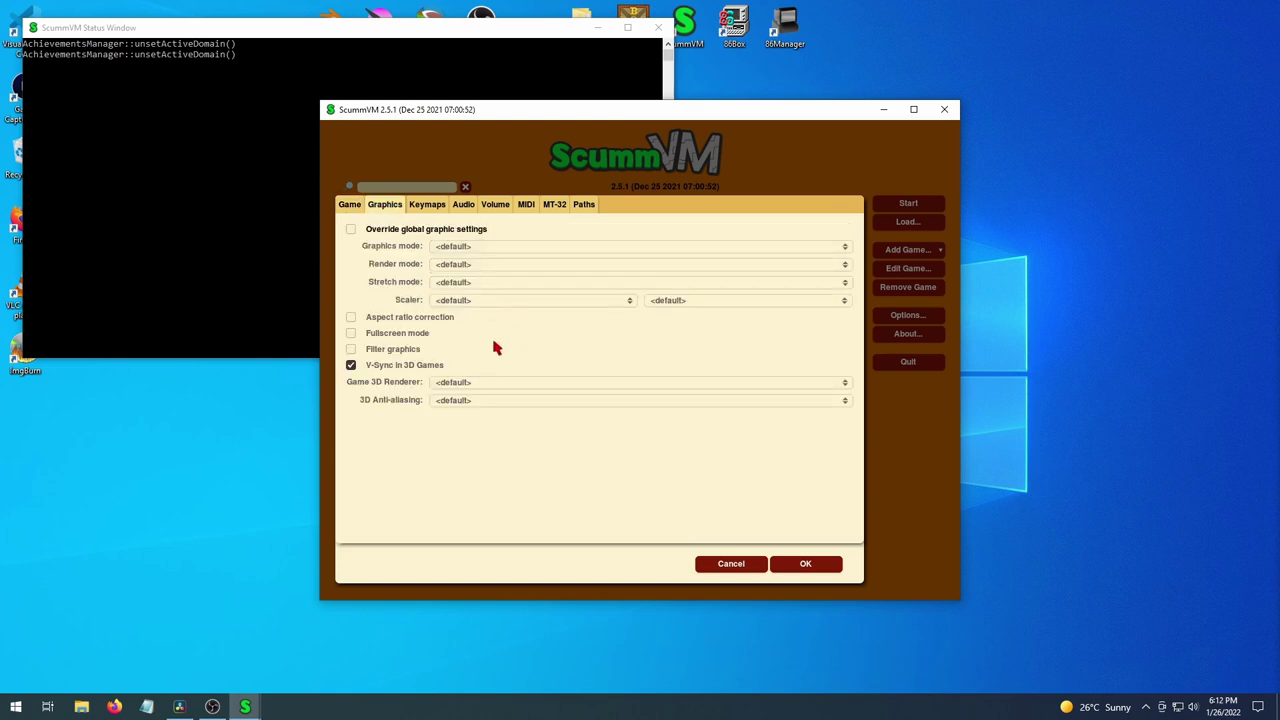
pyautogui.click(437, 206)
pyautogui.click(466, 207)
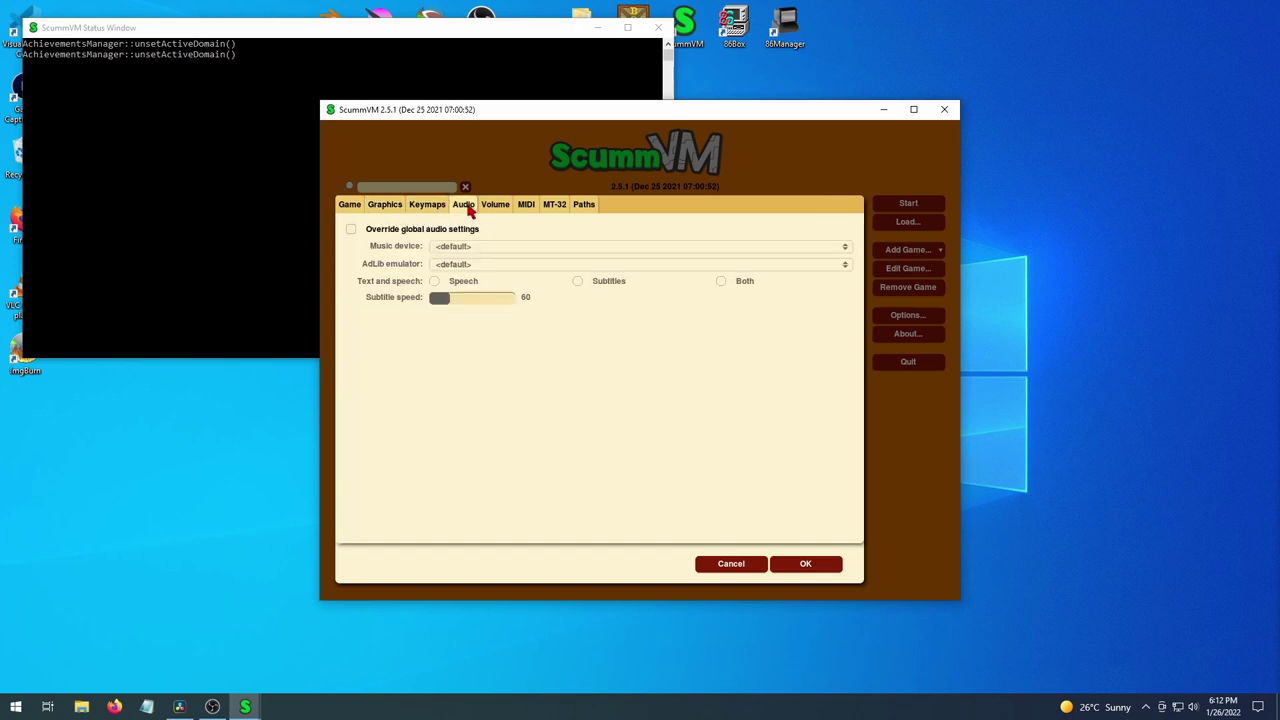
pyautogui.click(491, 212)
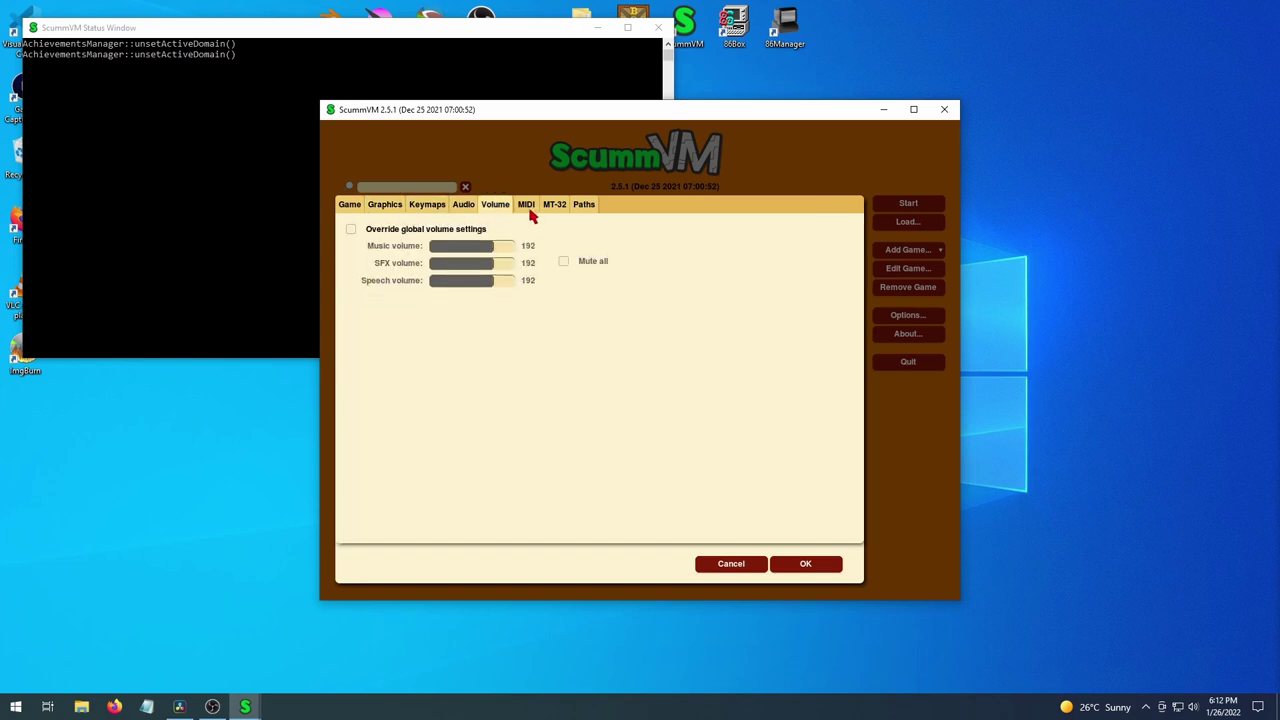
pyautogui.click(530, 210)
pyautogui.click(556, 212)
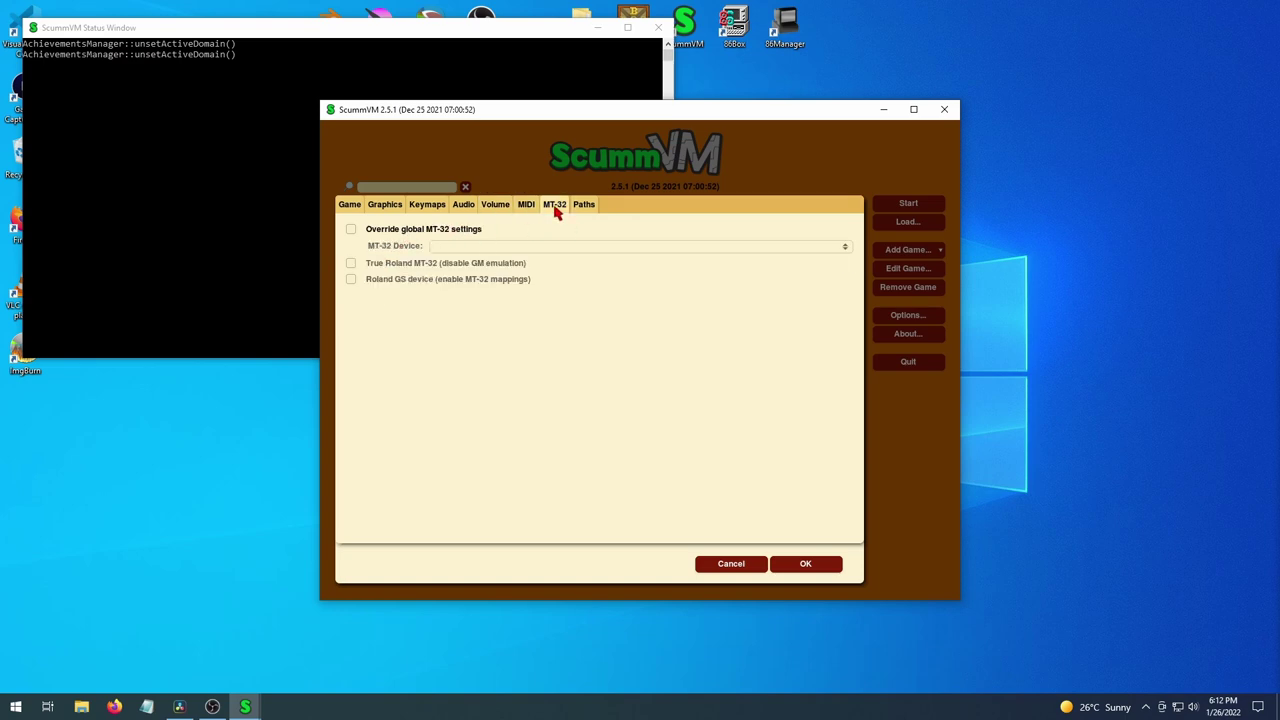
pyautogui.click(591, 207)
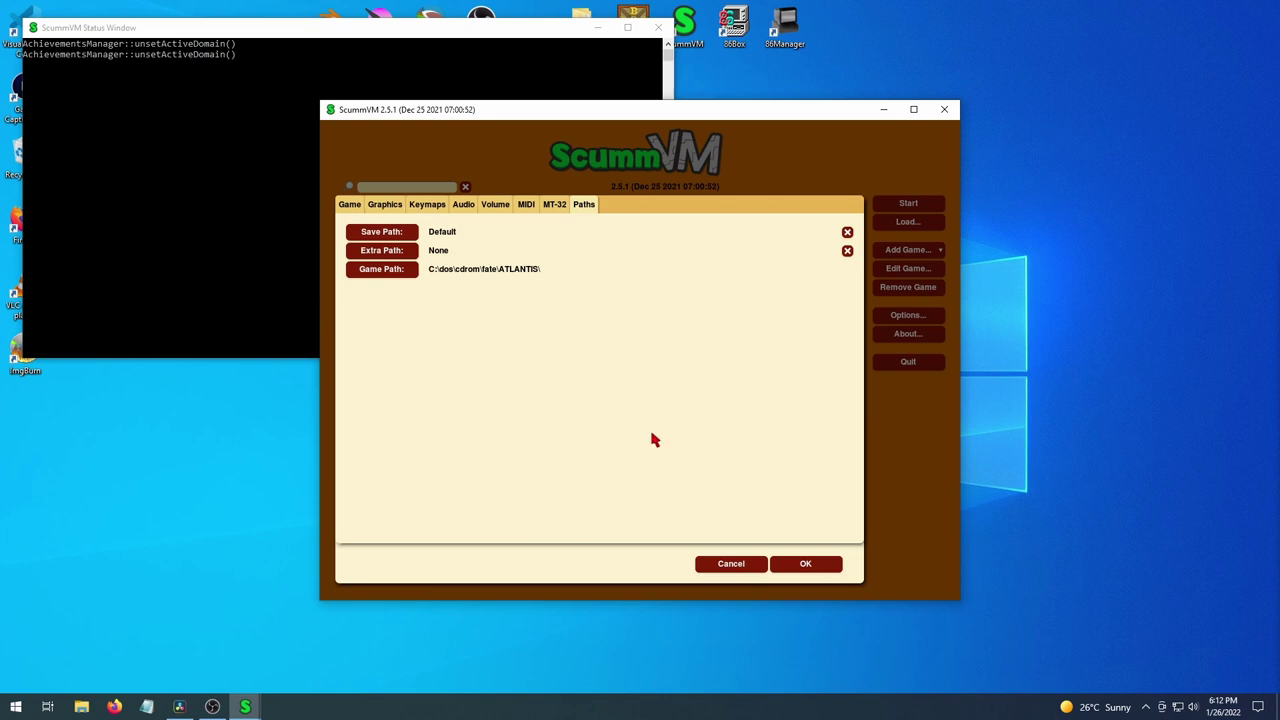
pyautogui.click(734, 569)
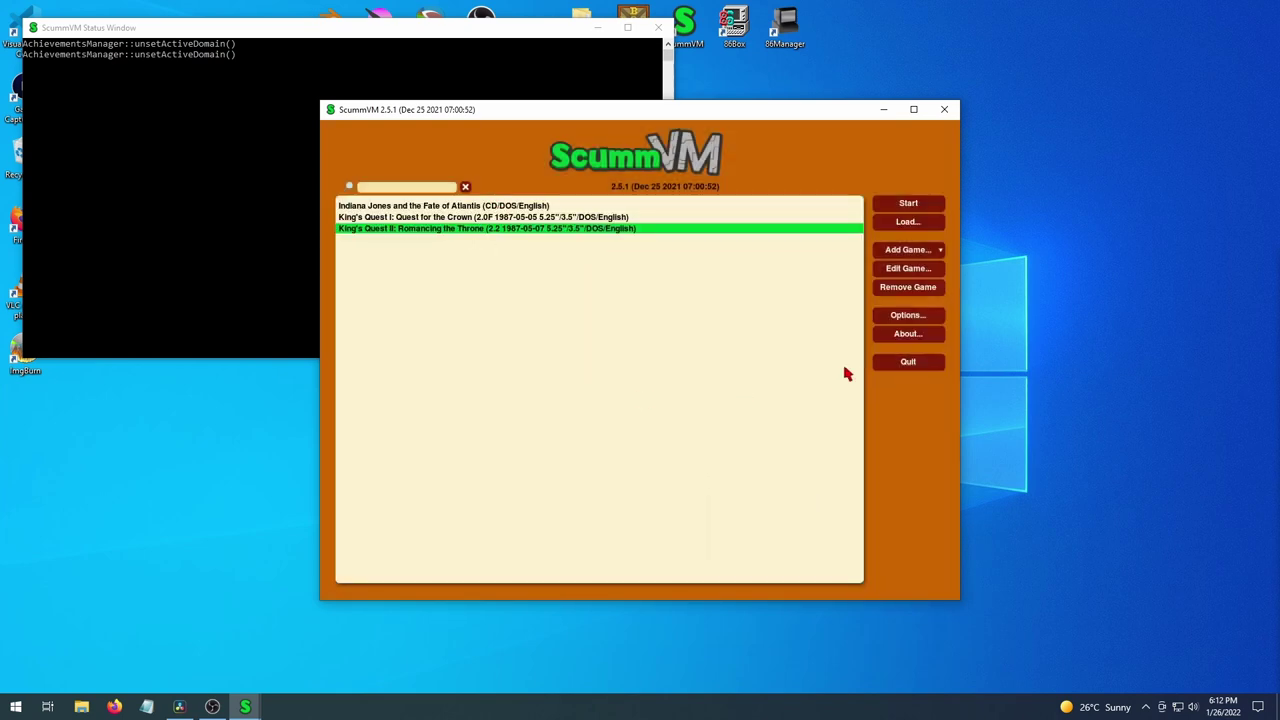
# Start Indiana Jones and the Fate of Atlantis (CD/DOS/English) from the game list
pyautogui.click(438, 208)
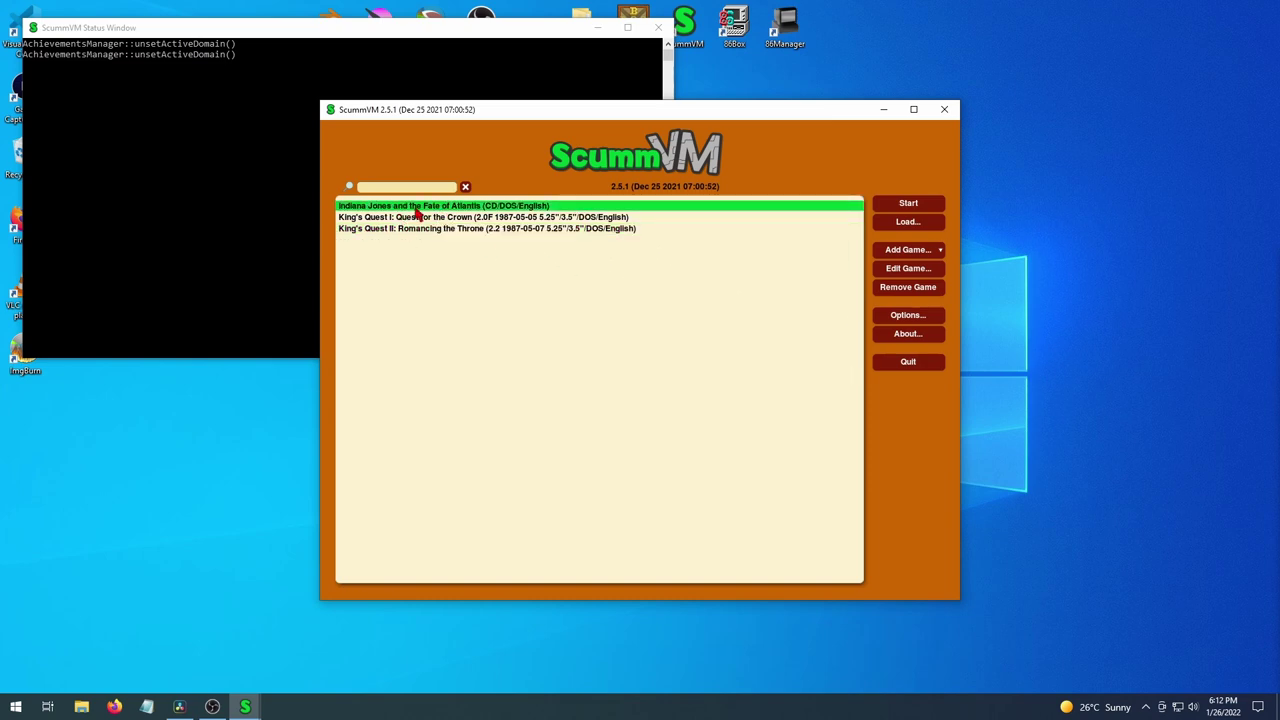
pyautogui.click(912, 210)
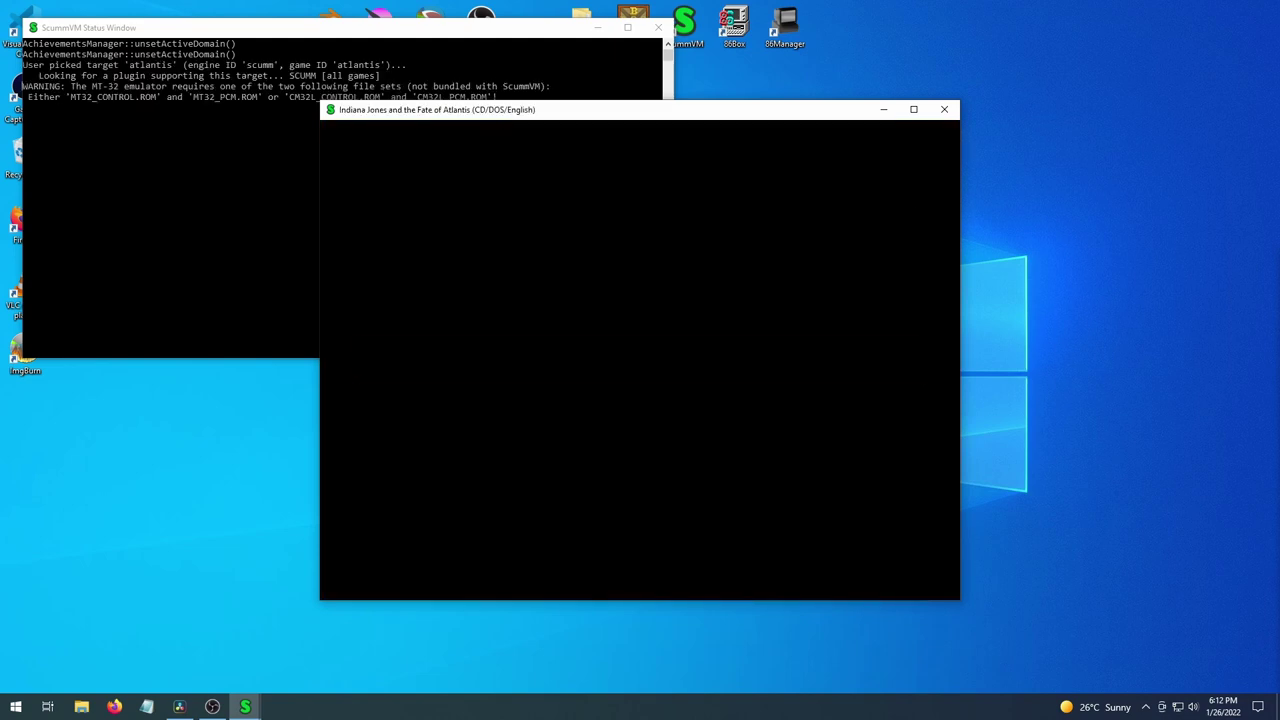
pyautogui.click(639, 369)
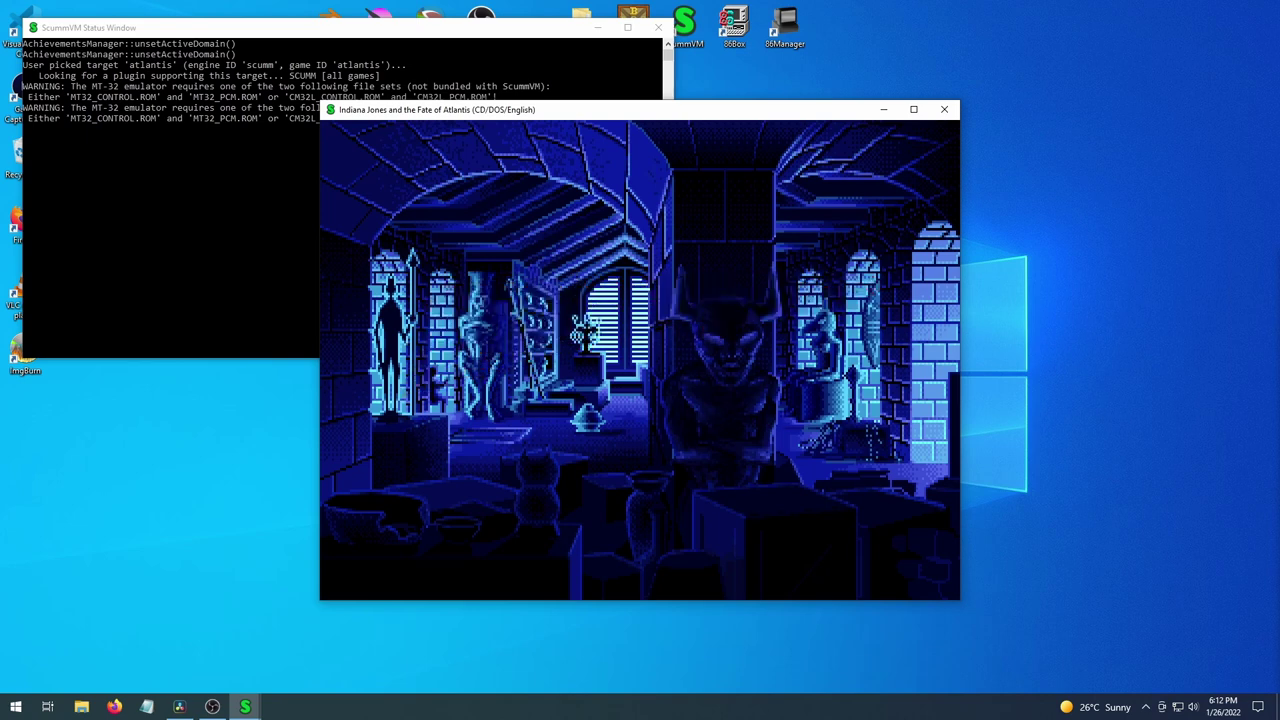
# Skip the game's opening scenes and return to the ScummVM launcher
pyautogui.press('Escape')
pyautogui.press('Escape')
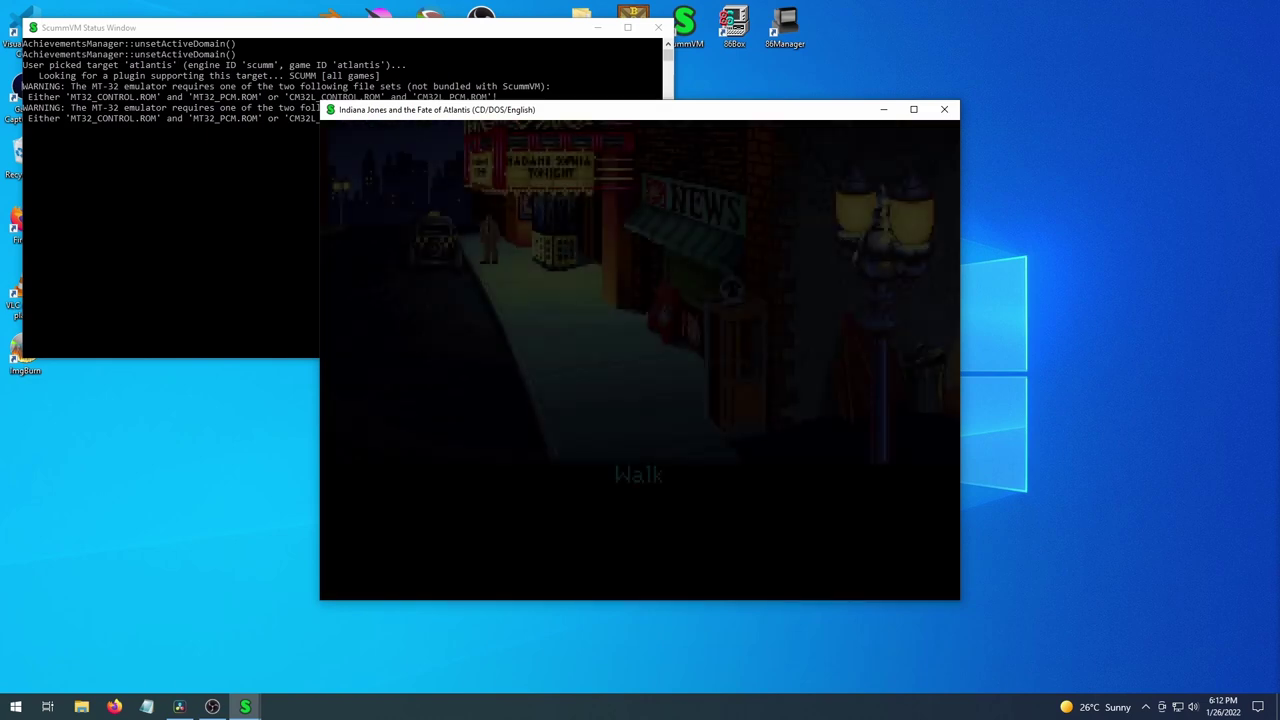
pyautogui.hotkey('ctrl', 'F5')
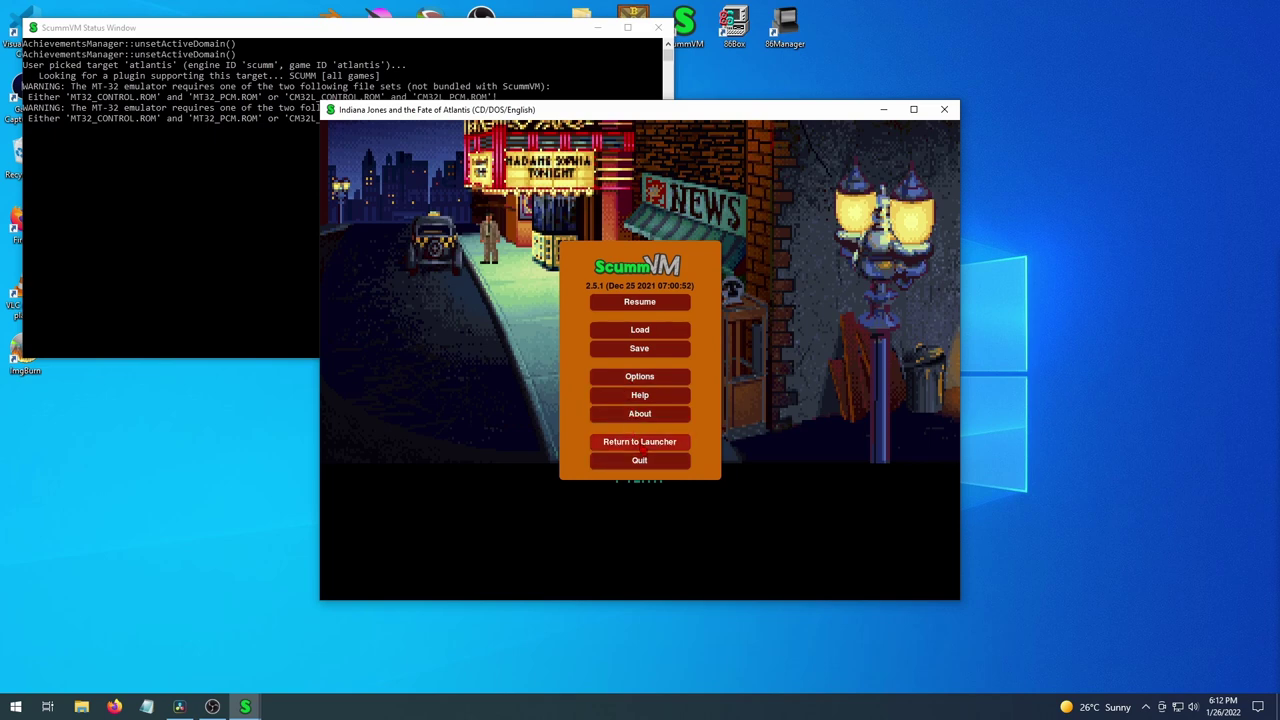
pyautogui.click(641, 443)
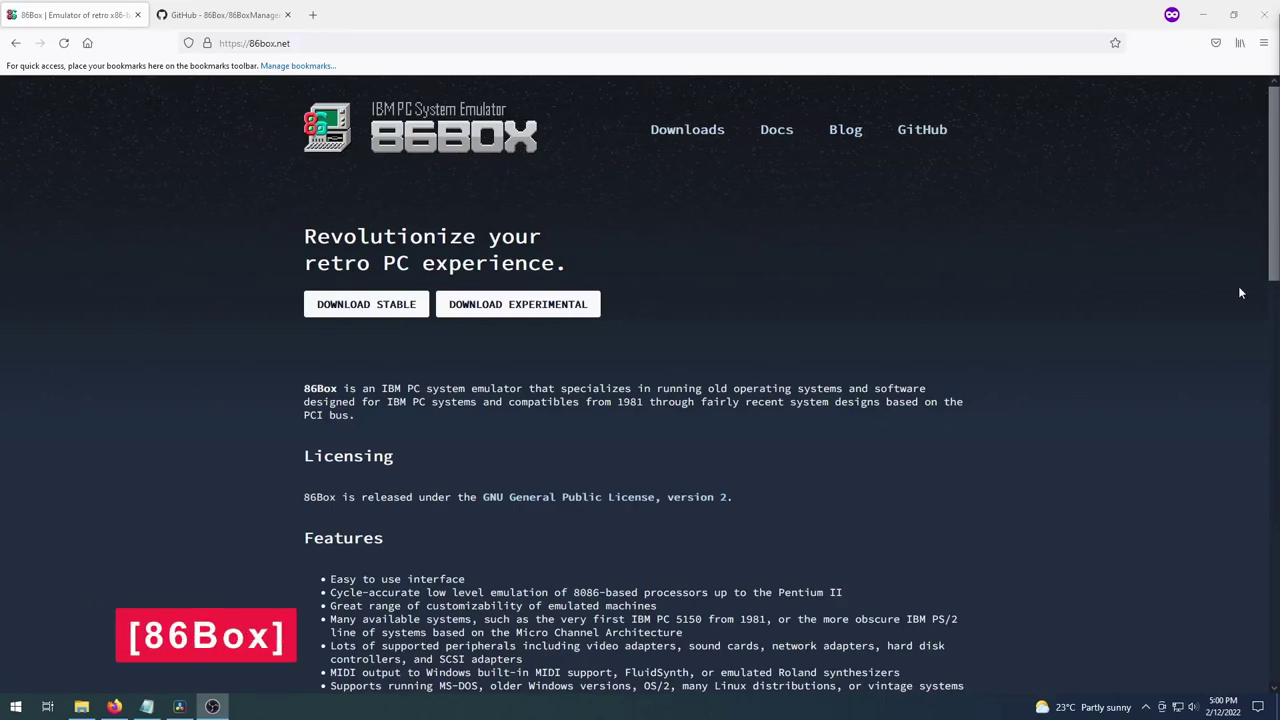
# Read through the 86Box home page in the web browser, highlighting the feature line on 8086 to Pentium II emulation, and return to its start
pyautogui.scroll(-5, 1193, 287)
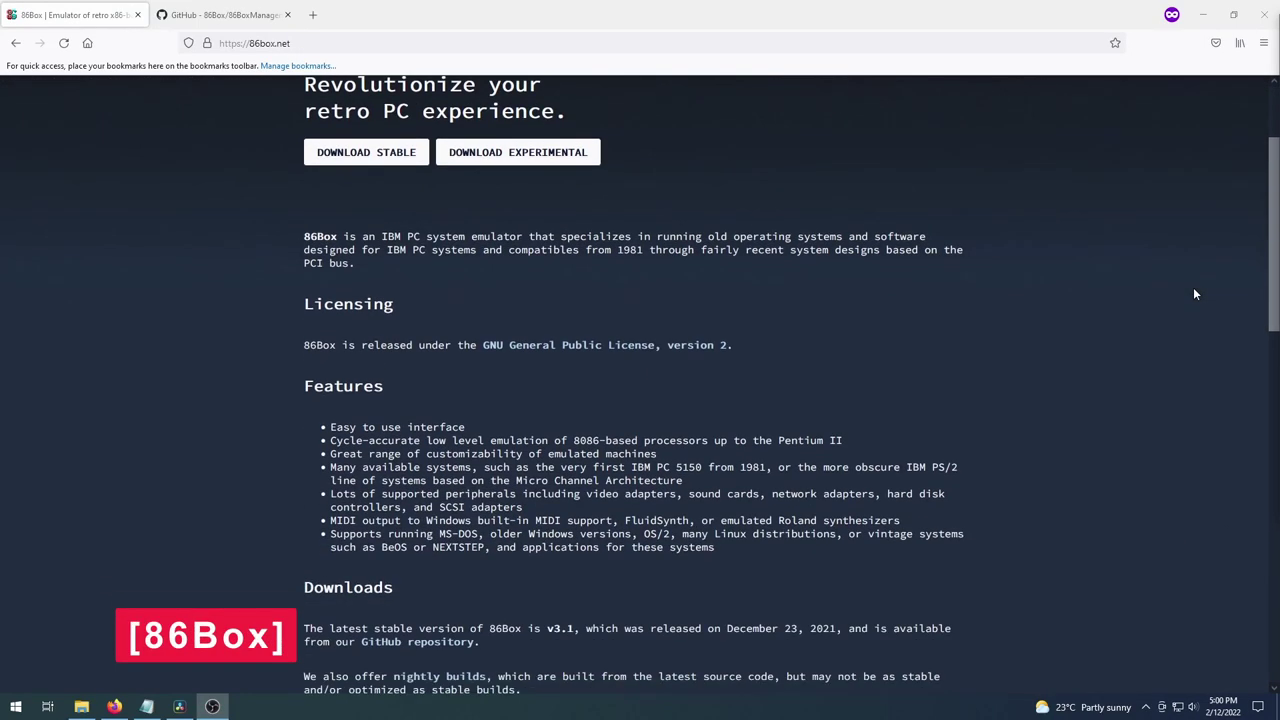
pyautogui.scroll(-4, 1193, 294)
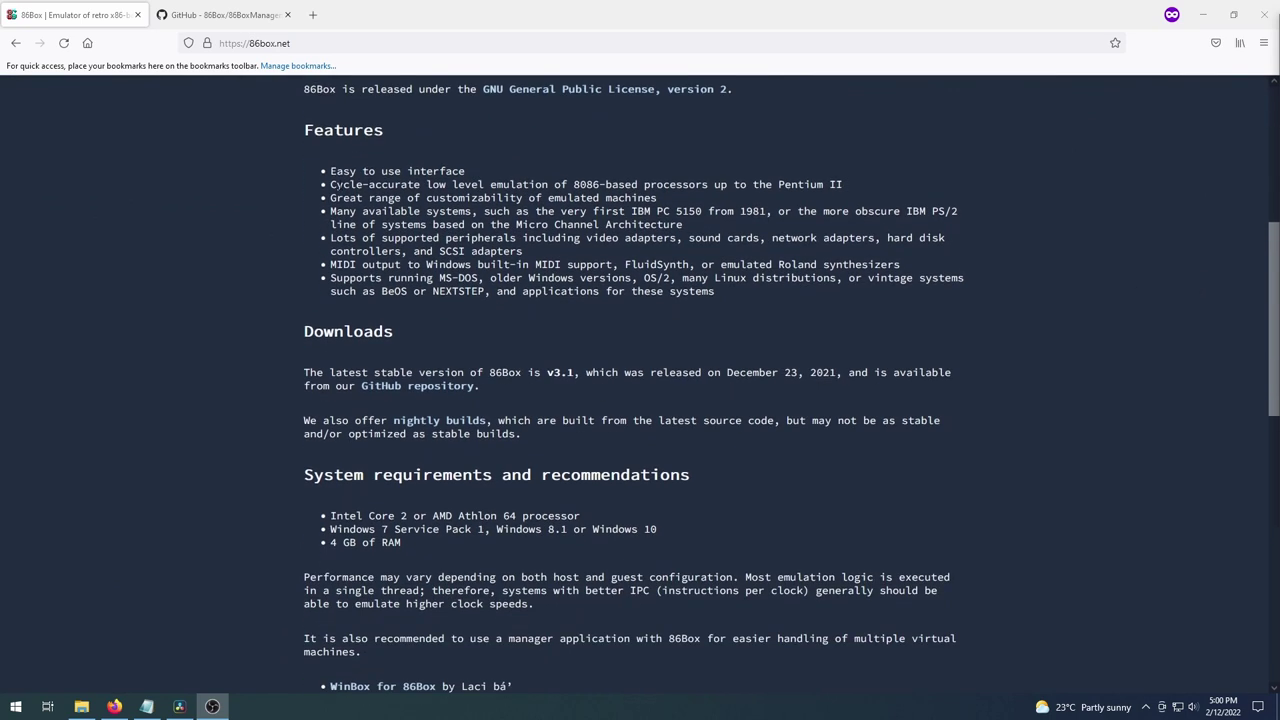
pyautogui.hotkey('alt', 'Tab')
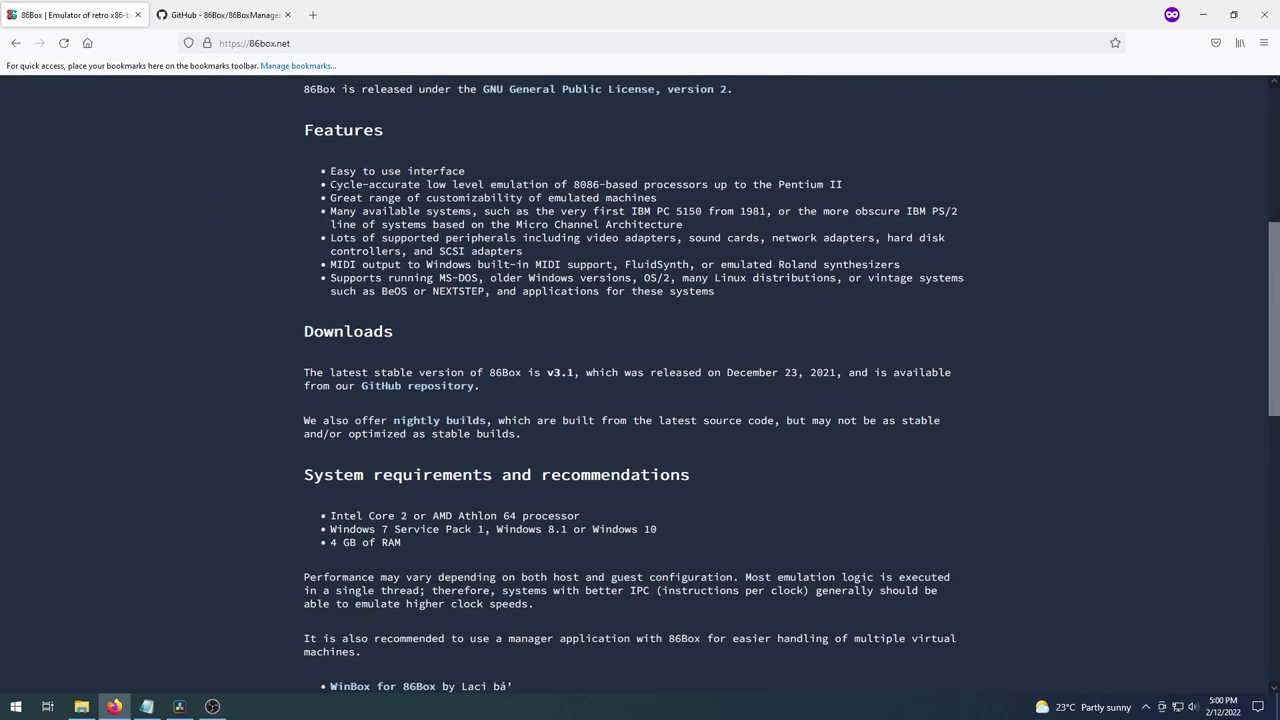
pyautogui.moveTo(333, 185); pyautogui.dragTo(862, 187)
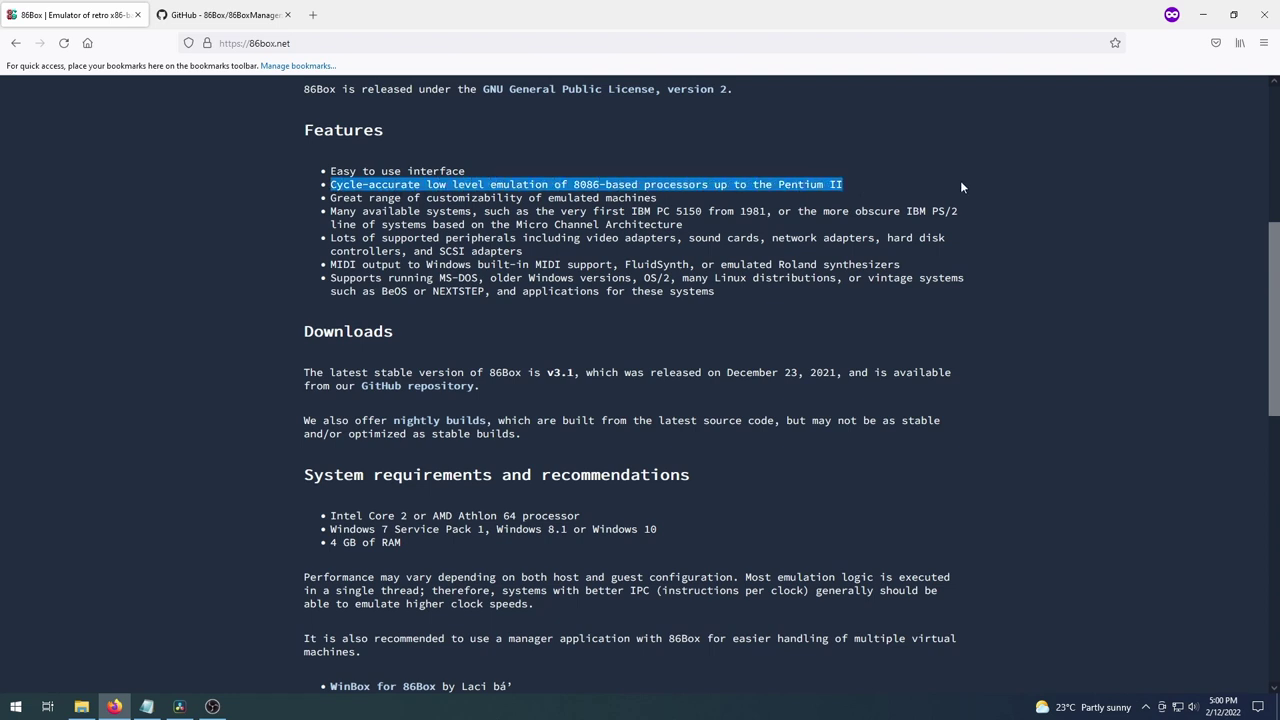
pyautogui.click(865, 187)
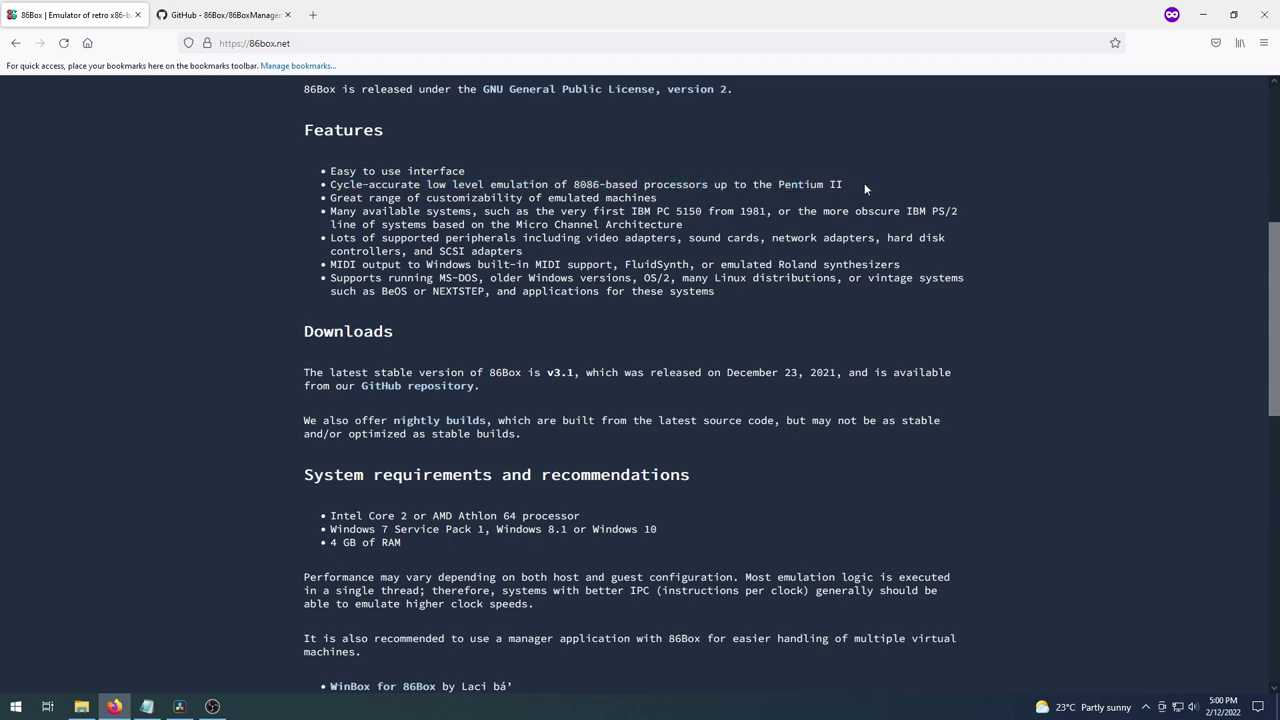
pyautogui.scroll(-5, 267, 241)
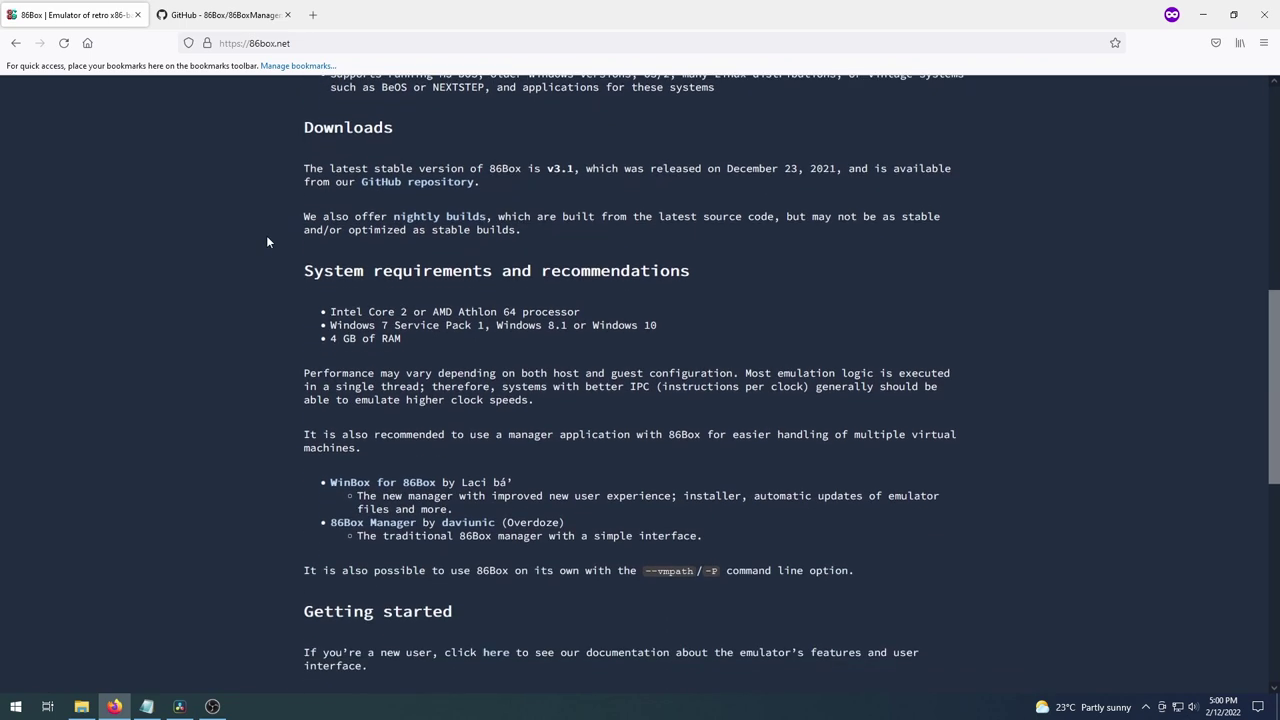
pyautogui.scroll(-8, 267, 241)
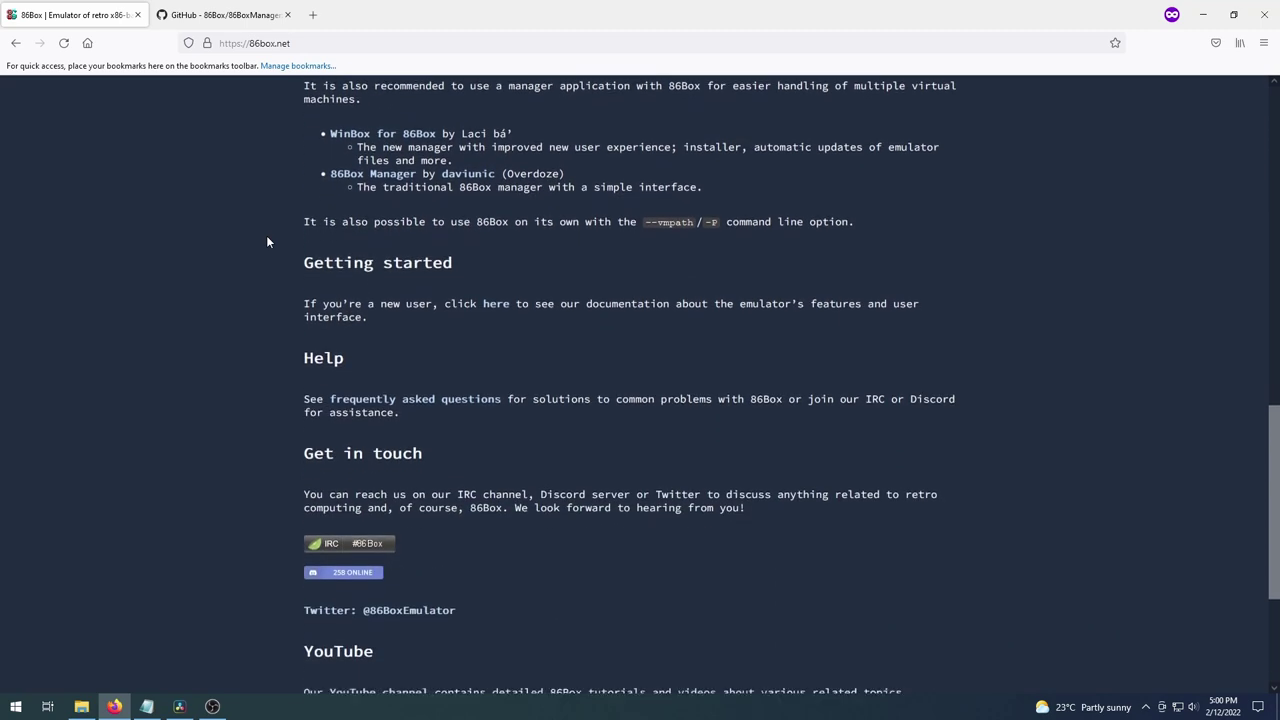
pyautogui.scroll(-3, 267, 241)
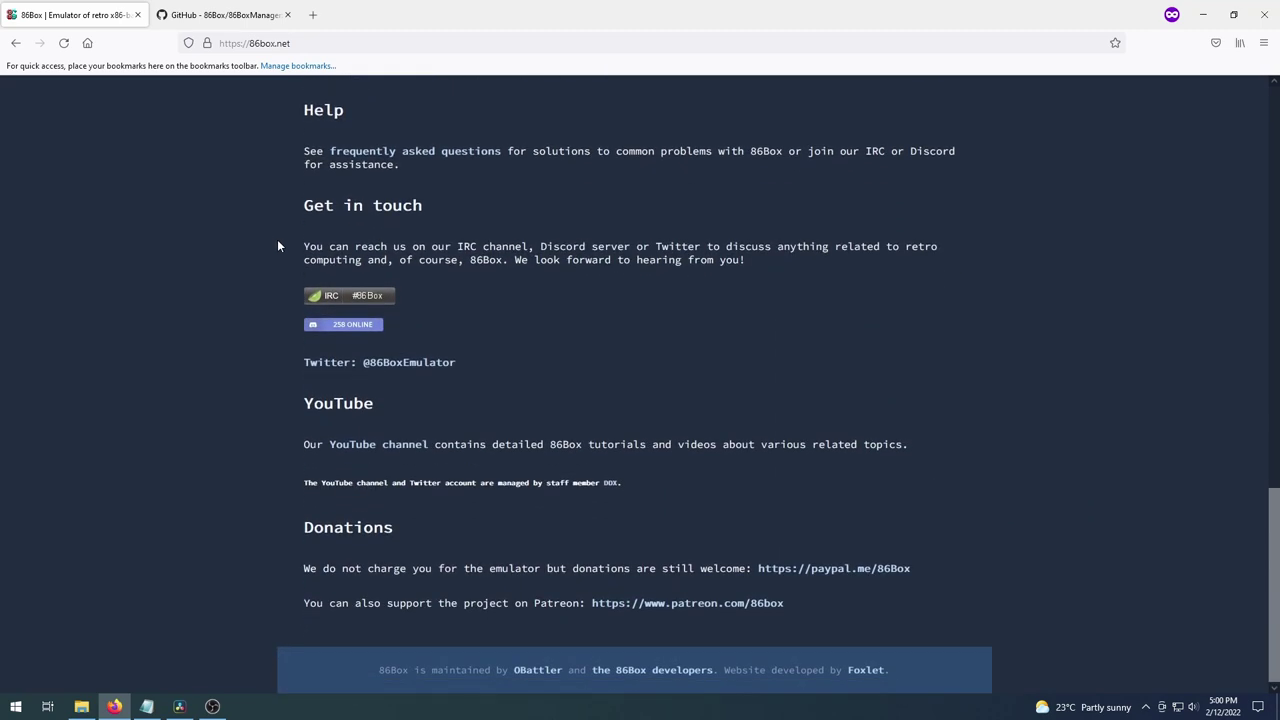
pyautogui.moveTo(1273, 505); pyautogui.dragTo(1273, 100)
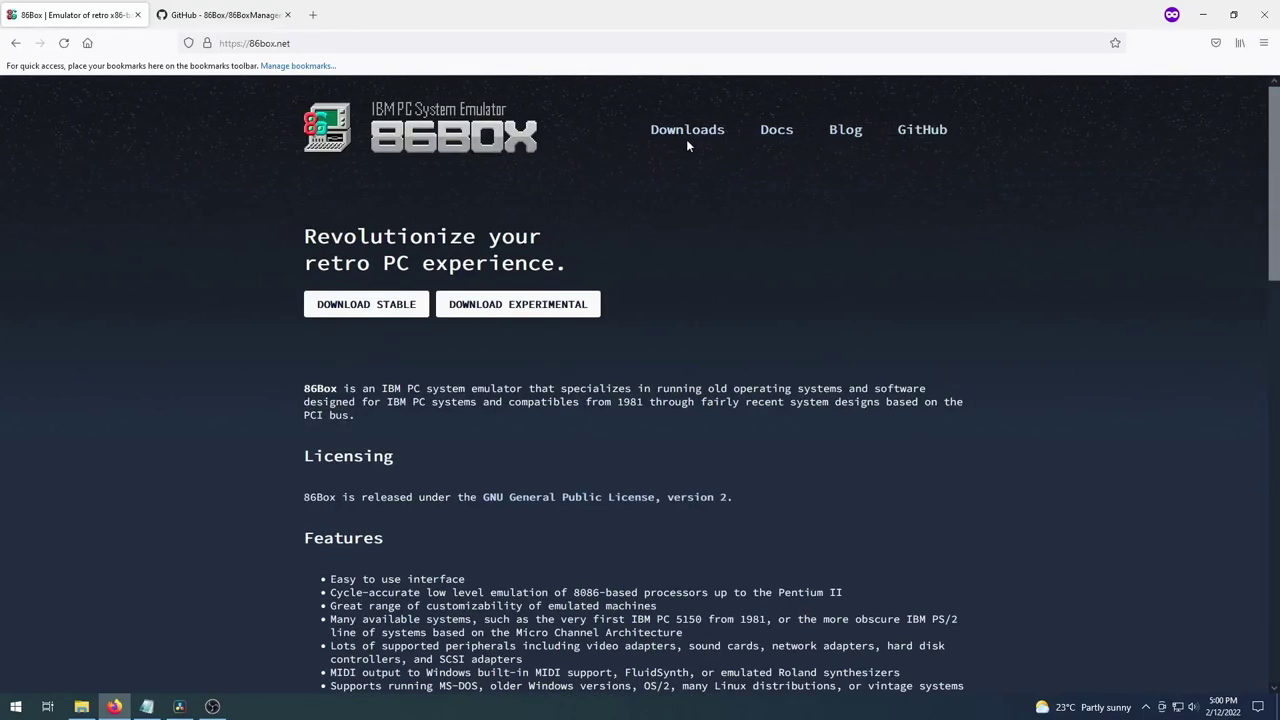
# Switch to the 86BoxManager GitHub page and read its README down to How to build, highlighting the description of the manager
pyautogui.click(220, 15)
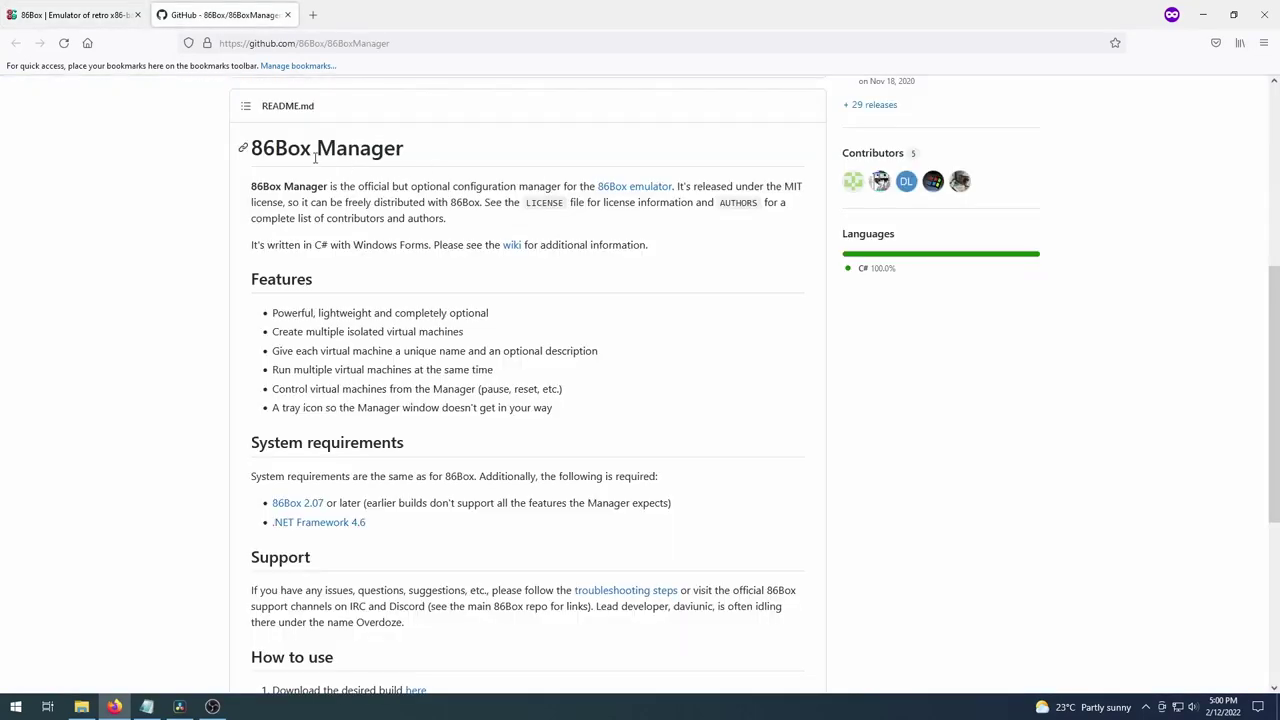
pyautogui.scroll(5, 600, 223)
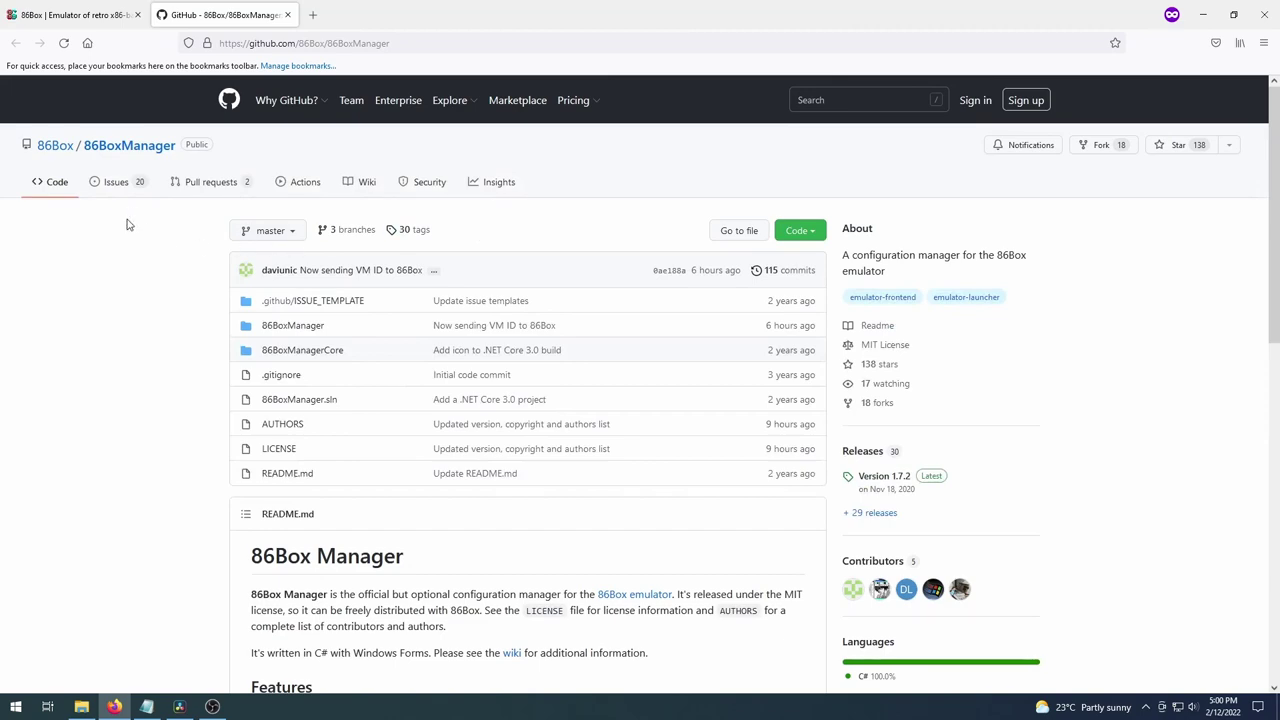
pyautogui.scroll(-3, 150, 240)
pyautogui.scroll(-3, 166, 246)
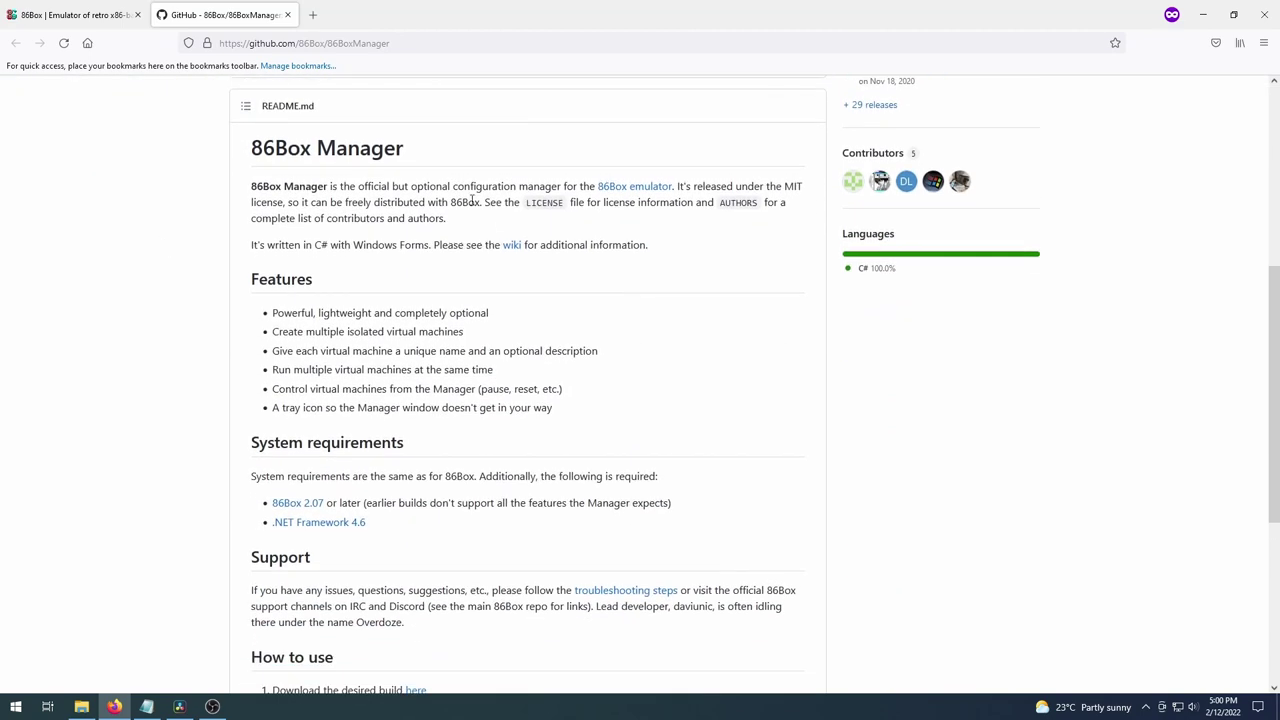
pyautogui.moveTo(330, 188); pyautogui.dragTo(680, 186)
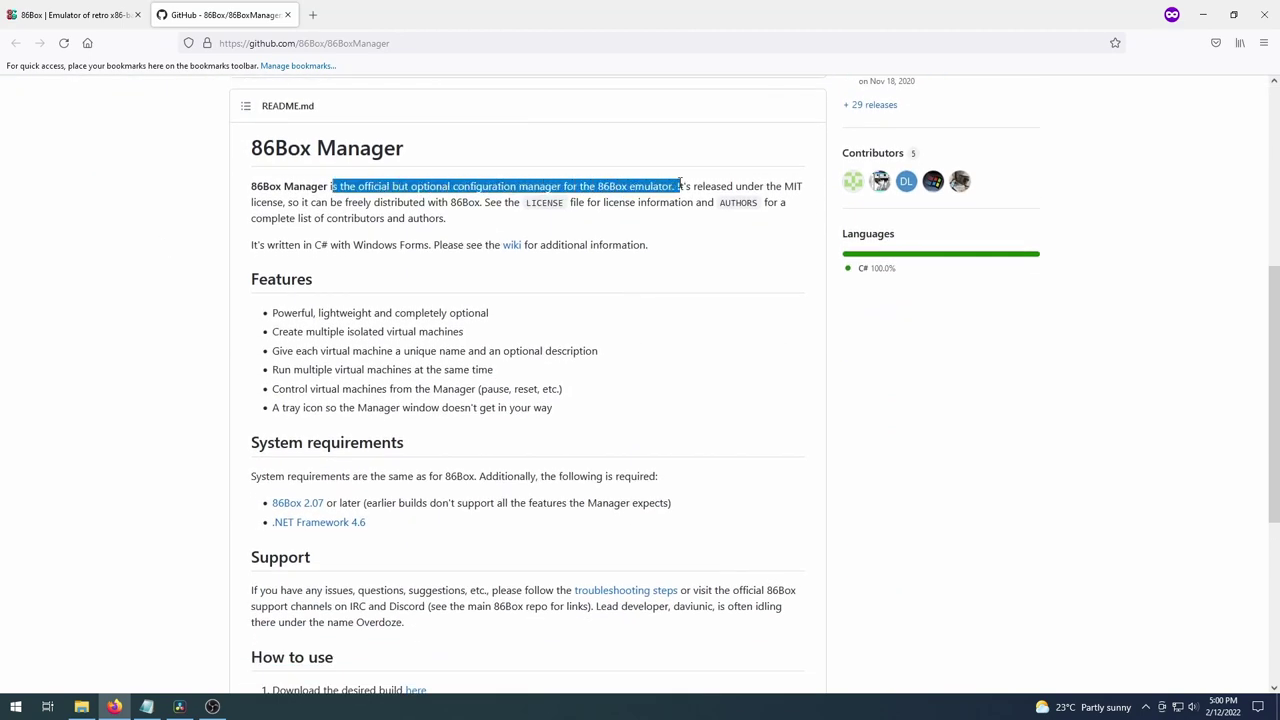
pyautogui.click(259, 218)
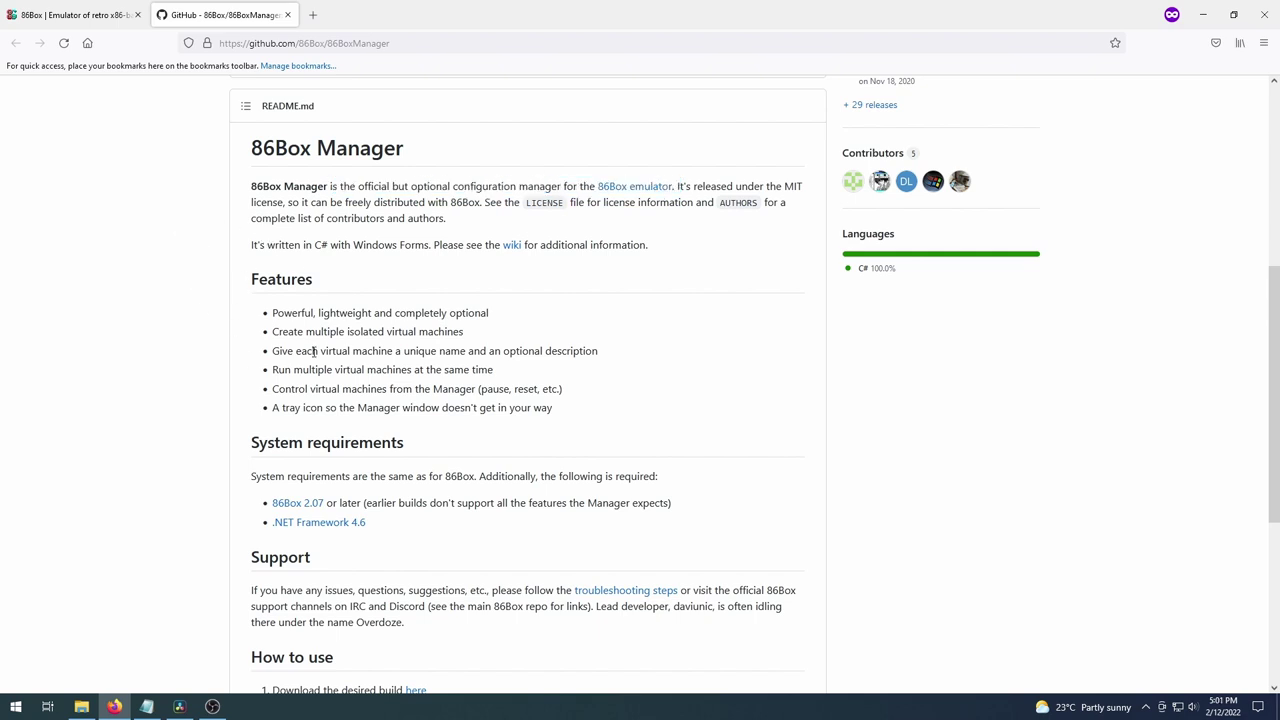
pyautogui.scroll(-3, 240, 363)
pyautogui.scroll(-5, 240, 363)
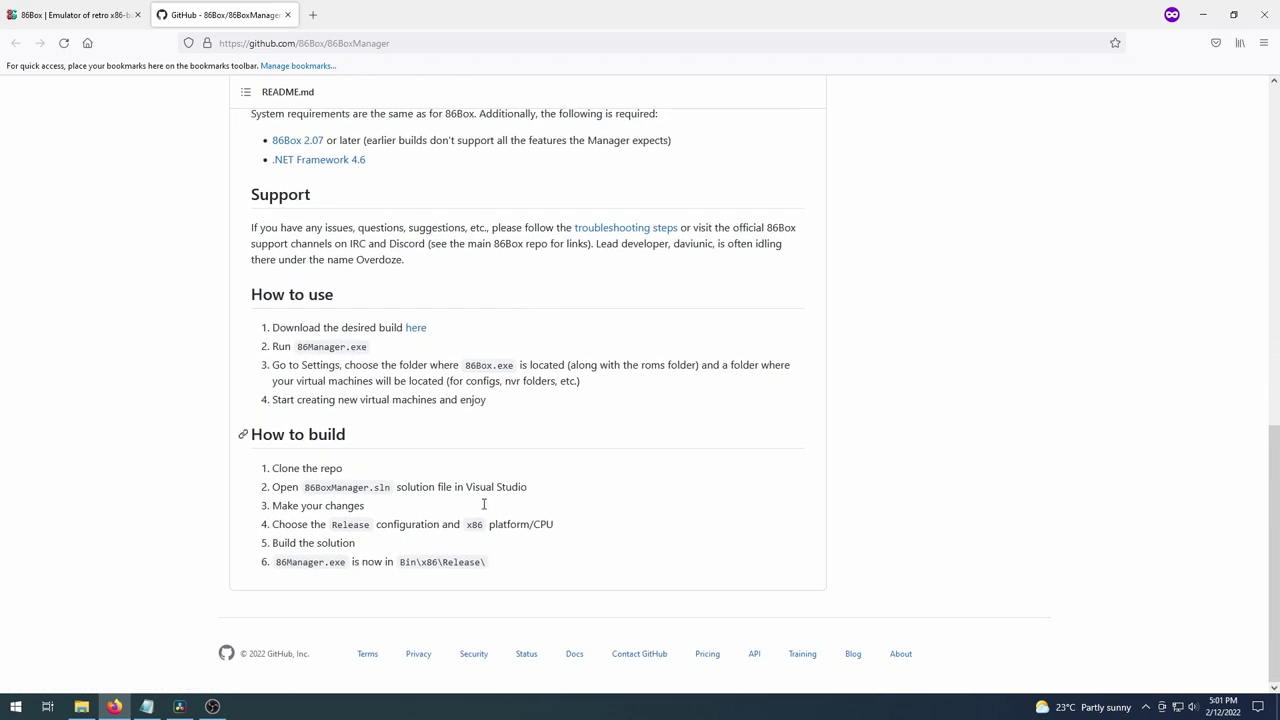
pyautogui.scroll(2, 874, 481)
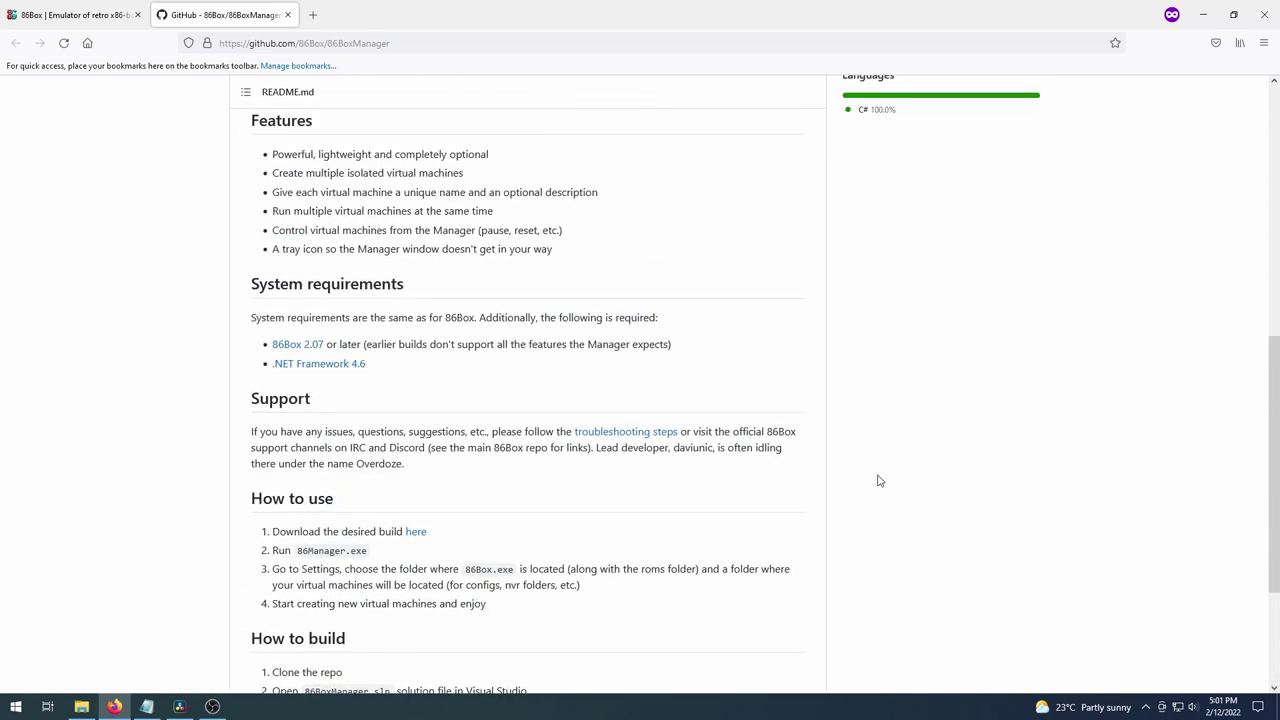
pyautogui.scroll(6, 878, 481)
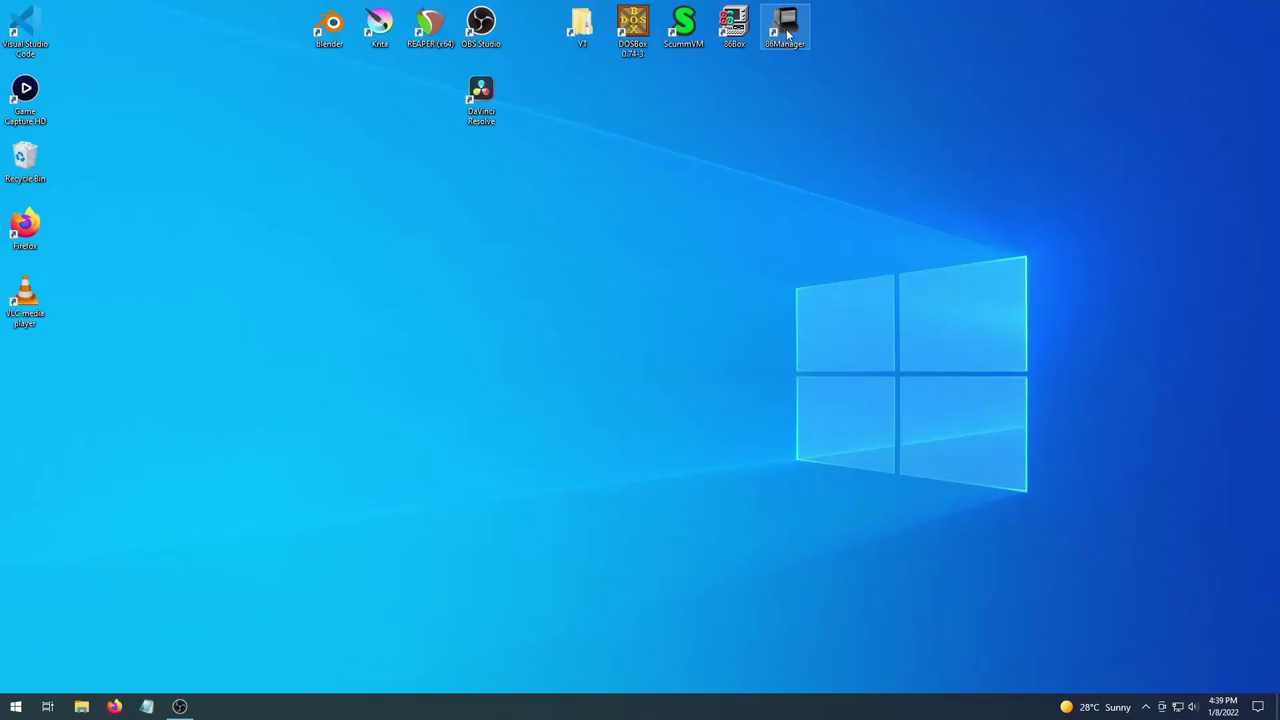
# Open 86Box Manager and add a virtual machine named P200-Gaming with the description "Mid 90s Gaming Machine"
pyautogui.doubleClick(787, 33)
pyautogui.moveTo(957, 196); pyautogui.dragTo(600, 211)
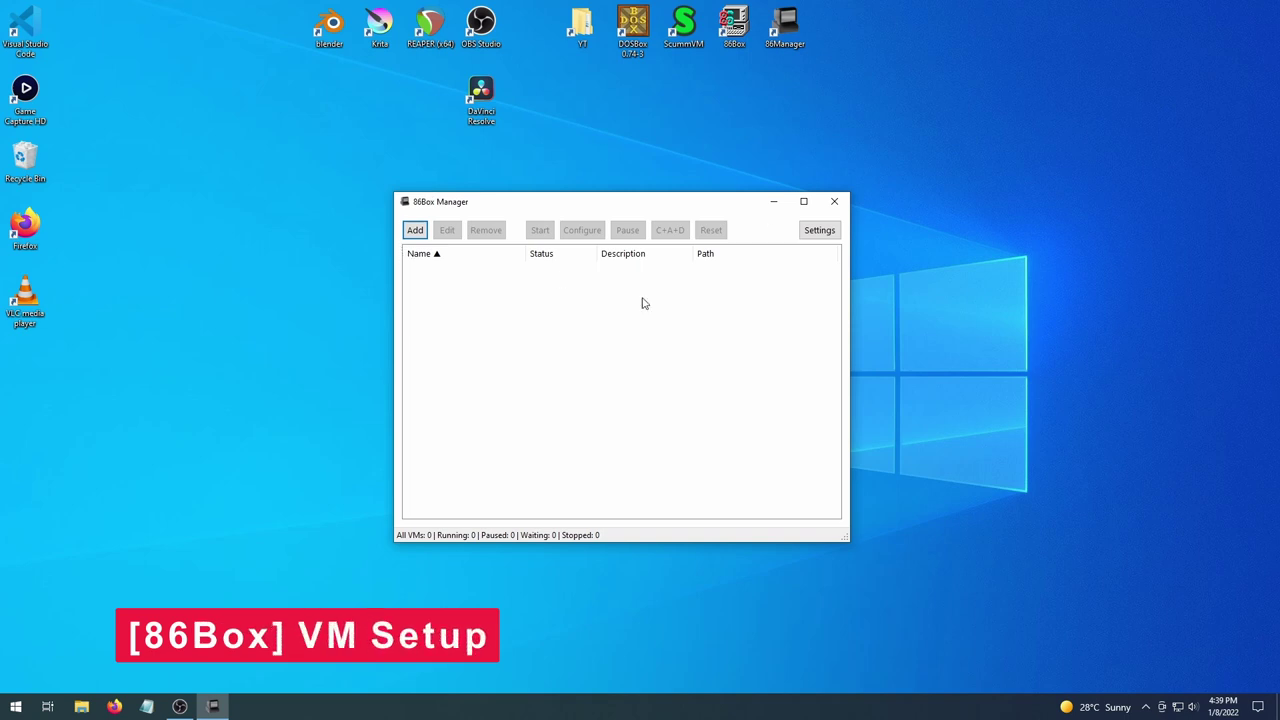
pyautogui.click(418, 231)
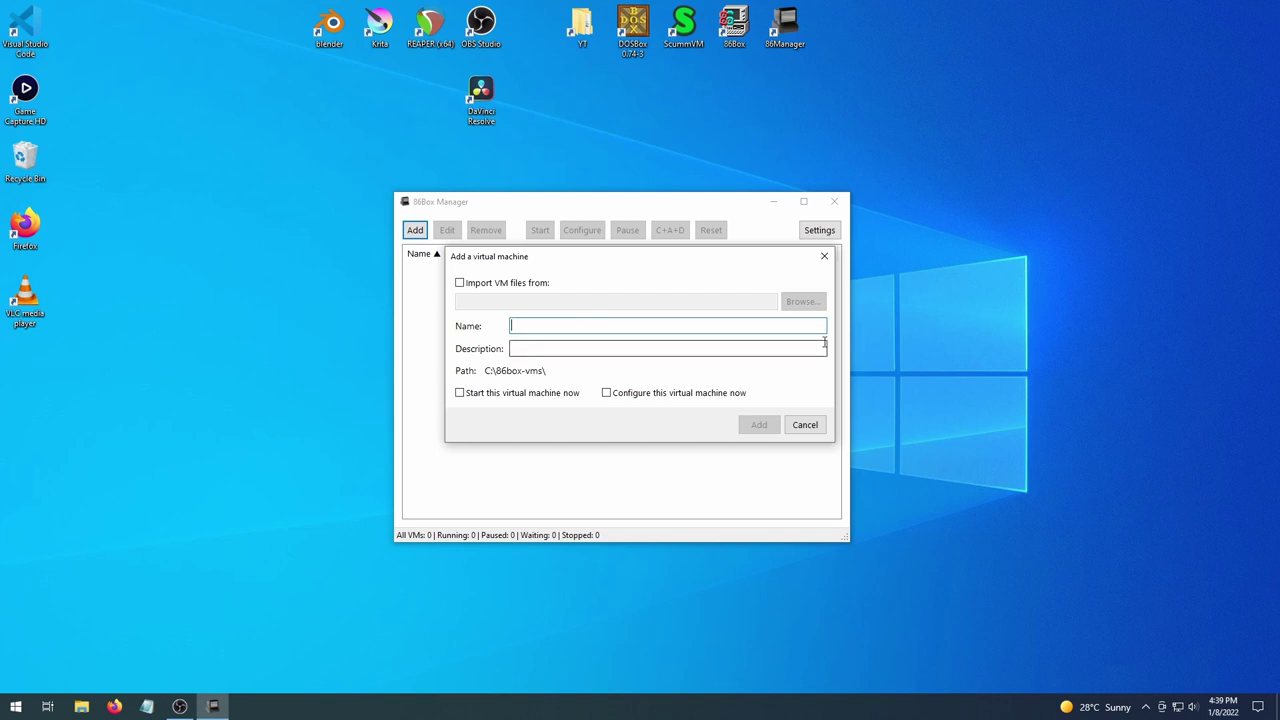
pyautogui.write('P200-Gaming')
pyautogui.press('Tab')
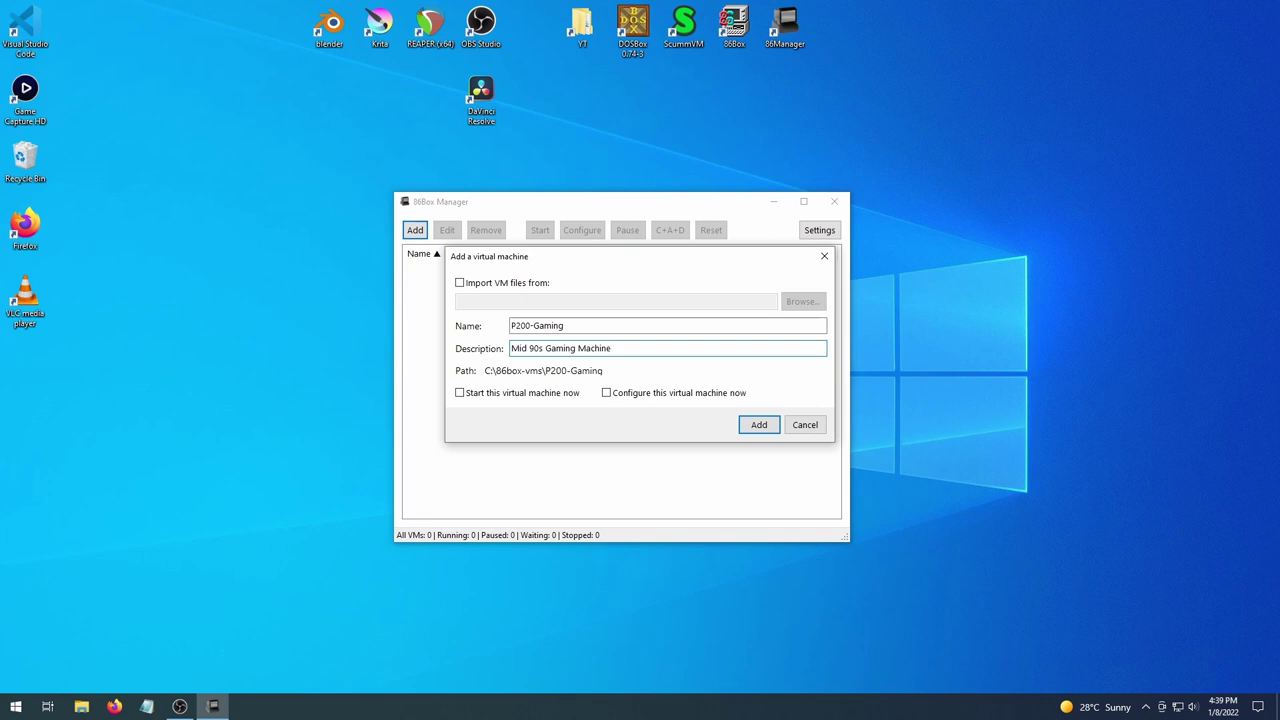
pyautogui.press('Return')
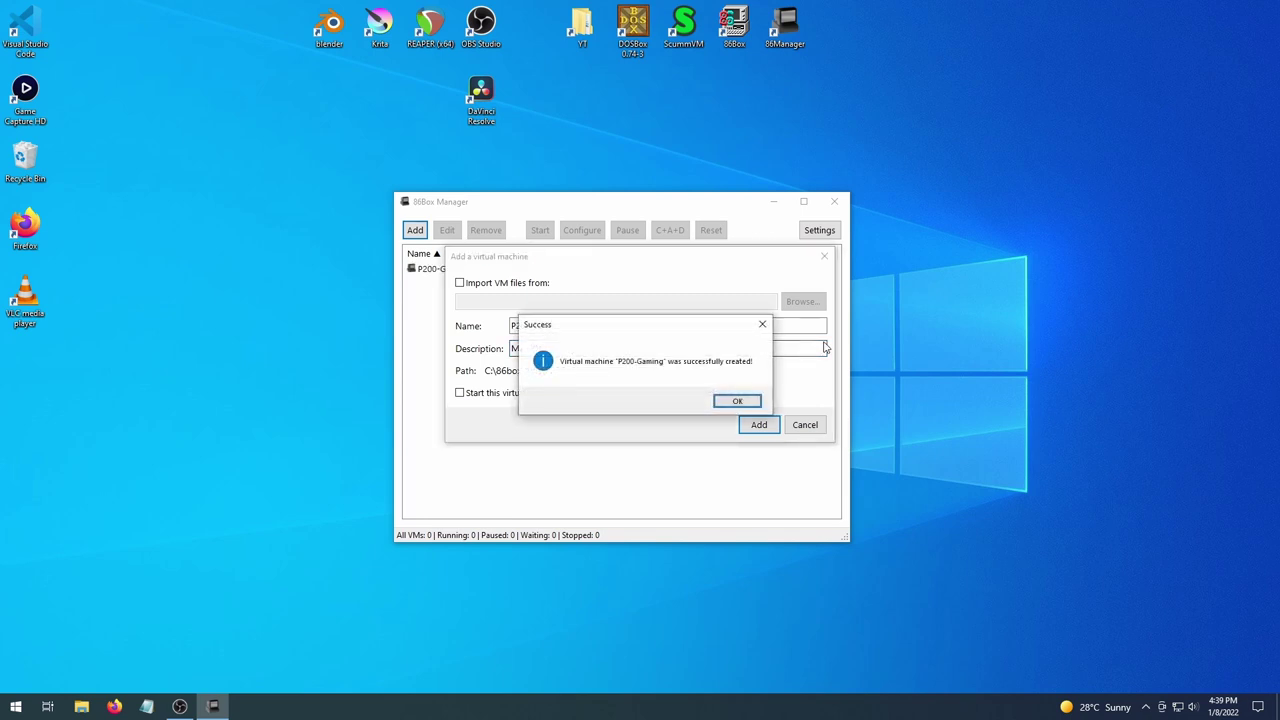
pyautogui.click(737, 401)
# Configure P200-Gaming with machine type Socket 7 (Single Voltage) and the [i430FX] Intel Advanced/ATX machine
pyautogui.click(549, 274)
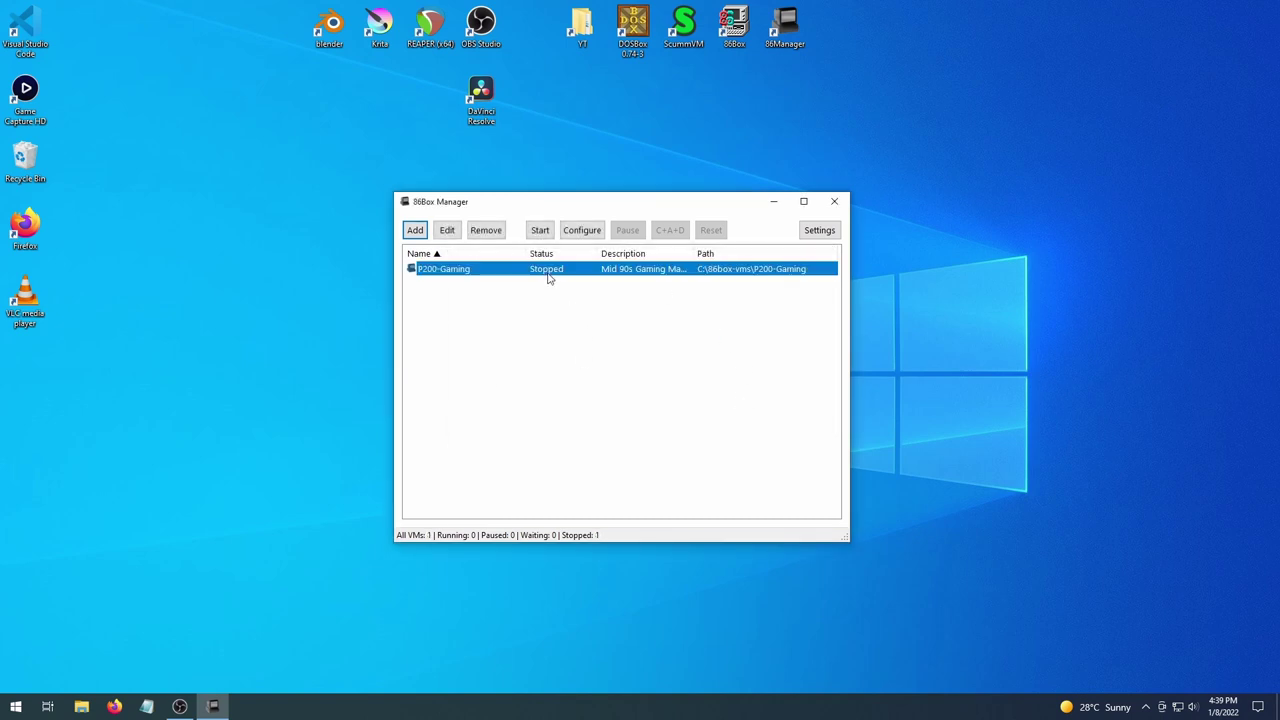
pyautogui.click(582, 233)
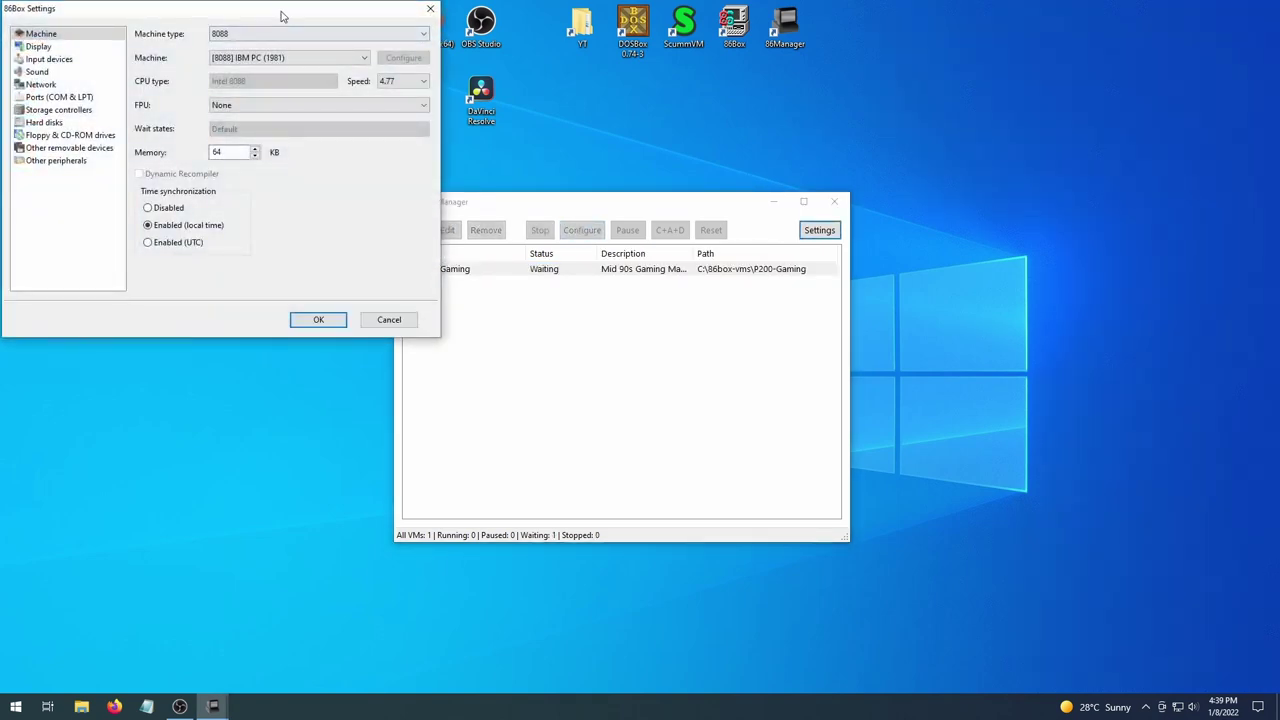
pyautogui.moveTo(280, 17); pyautogui.dragTo(731, 158)
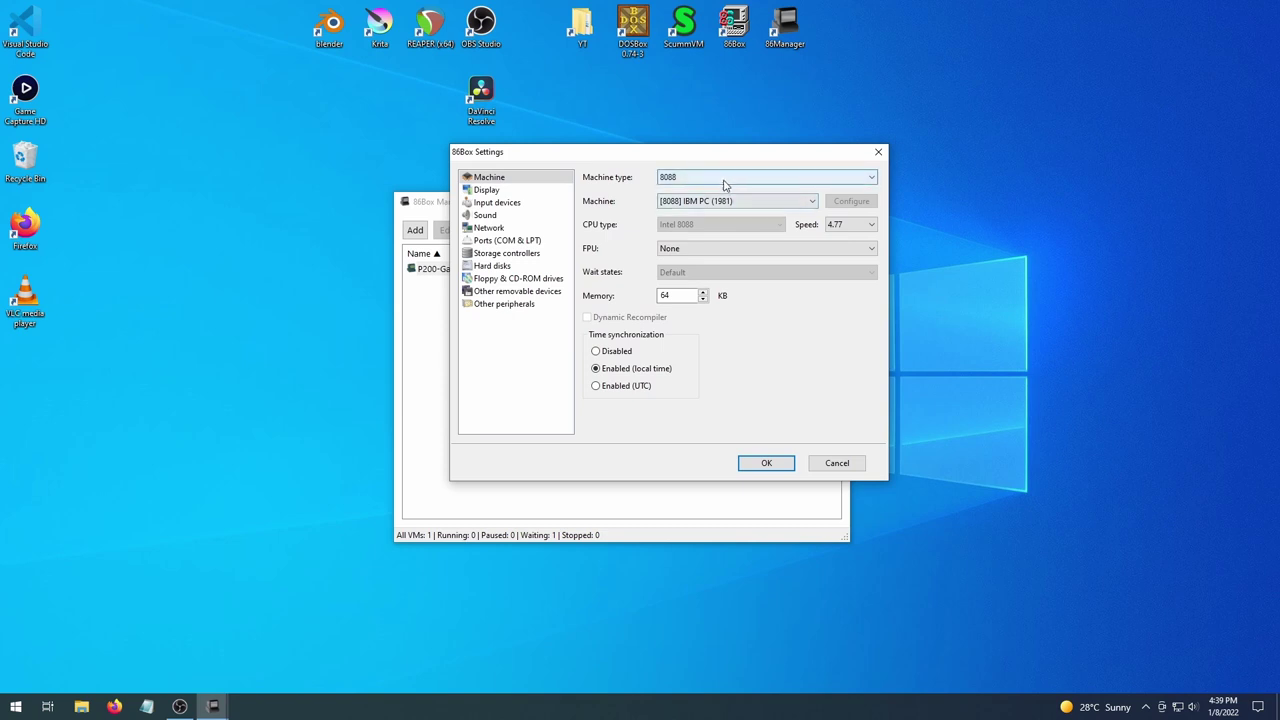
pyautogui.click(712, 180)
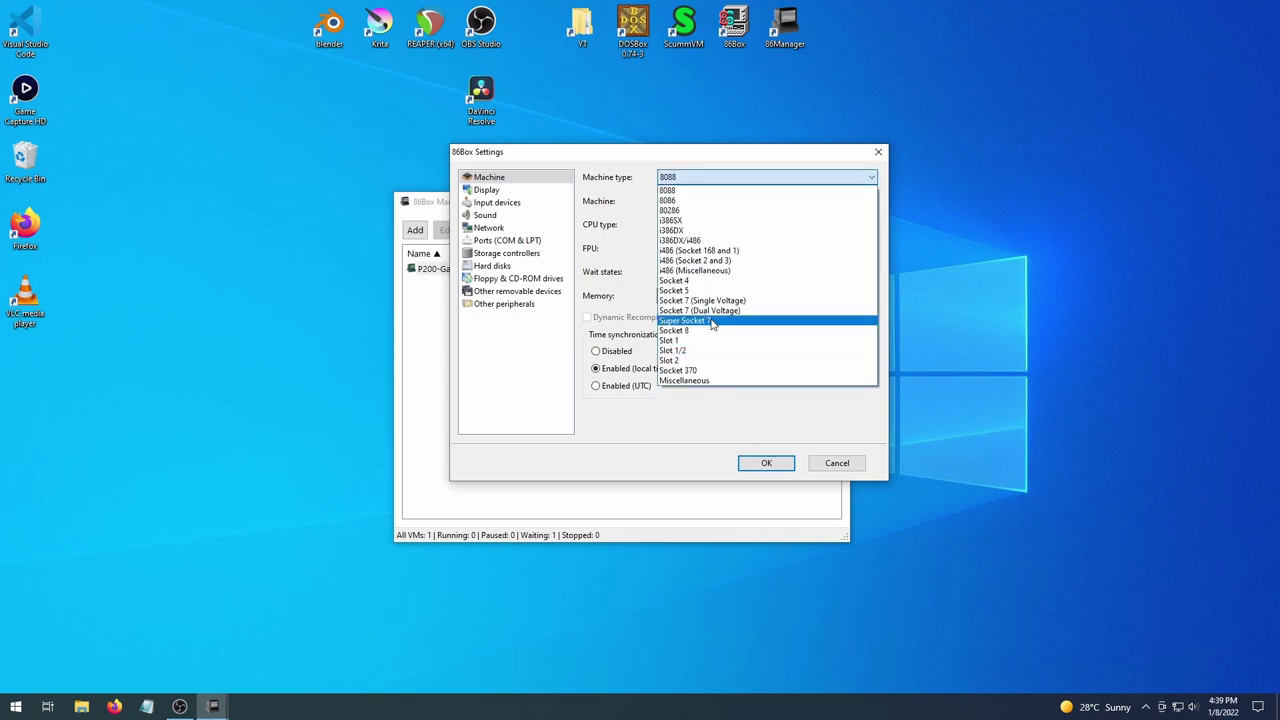
pyautogui.click(766, 300)
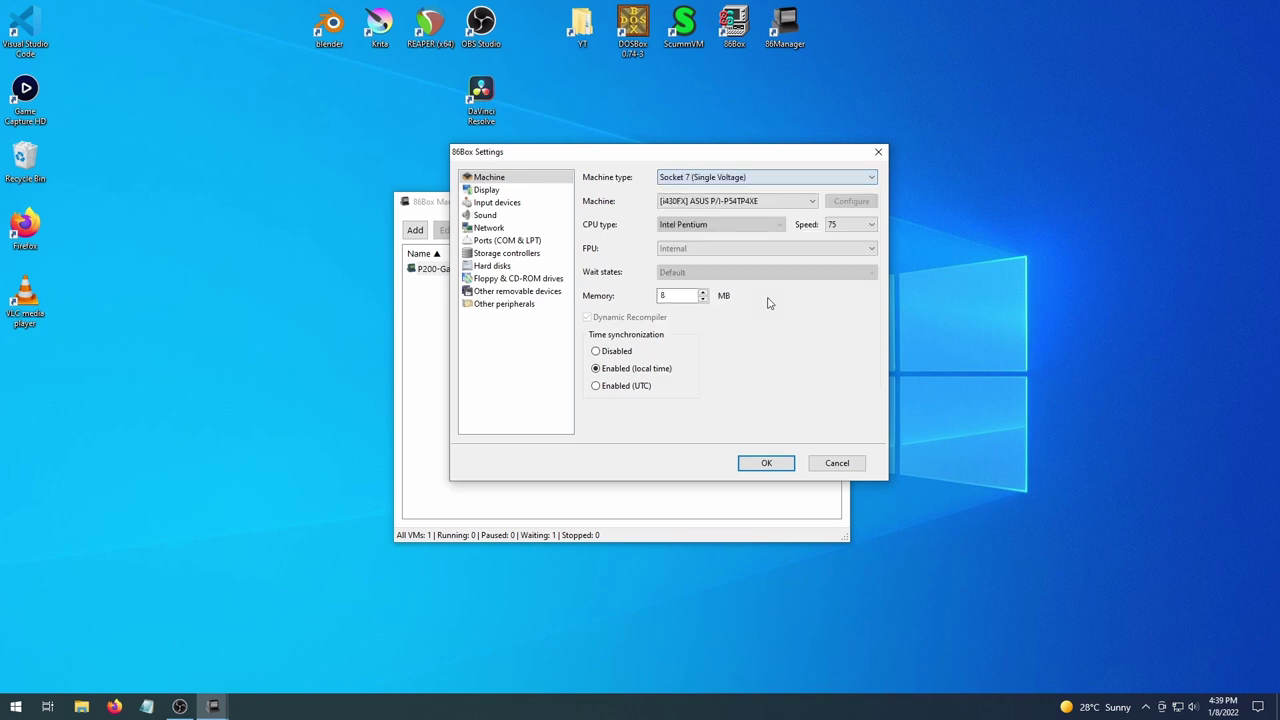
pyautogui.click(712, 202)
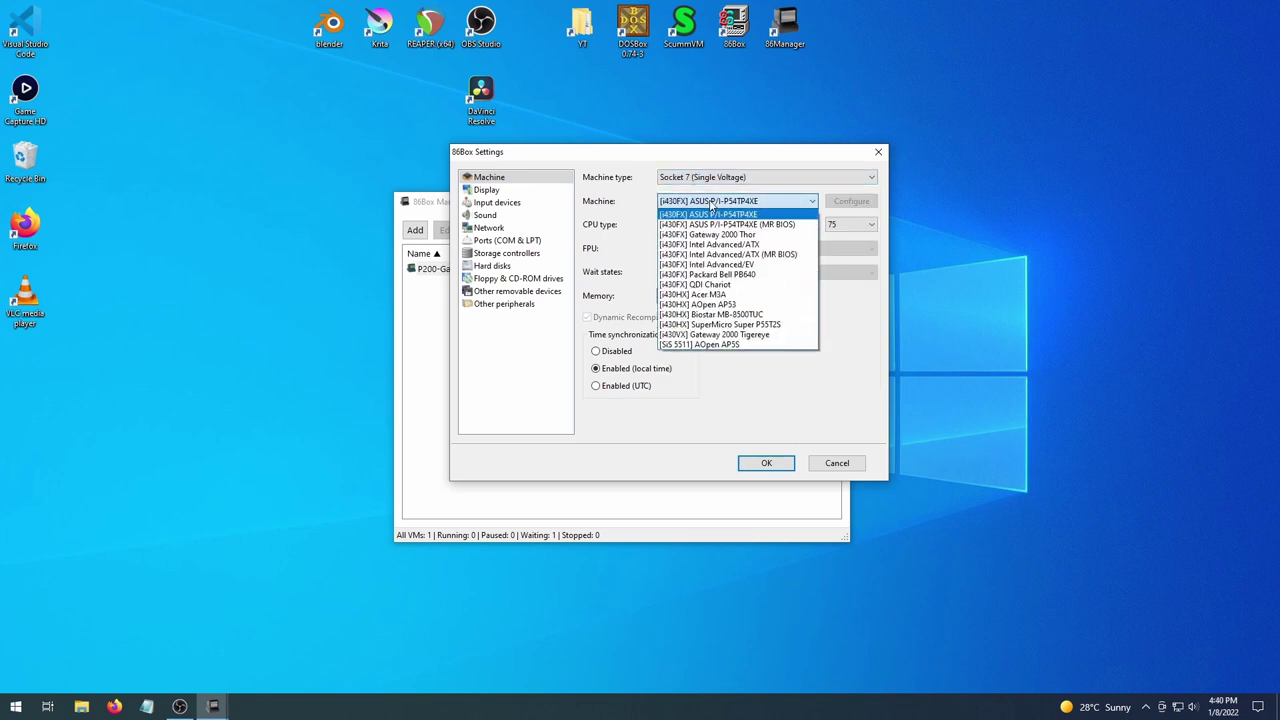
pyautogui.click(740, 246)
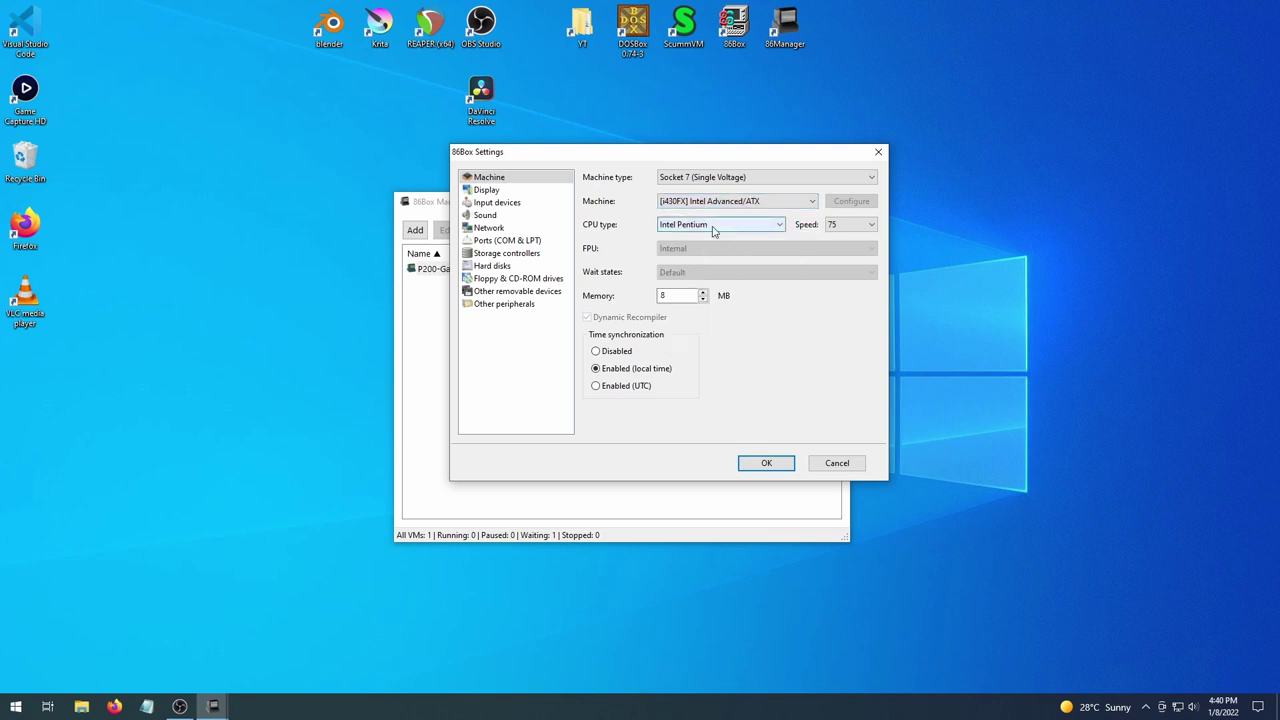
# Set the CPU type to Intel Pentium OverDrive MMX at speed 200 and change the machine's memory size
pyautogui.click(714, 226)
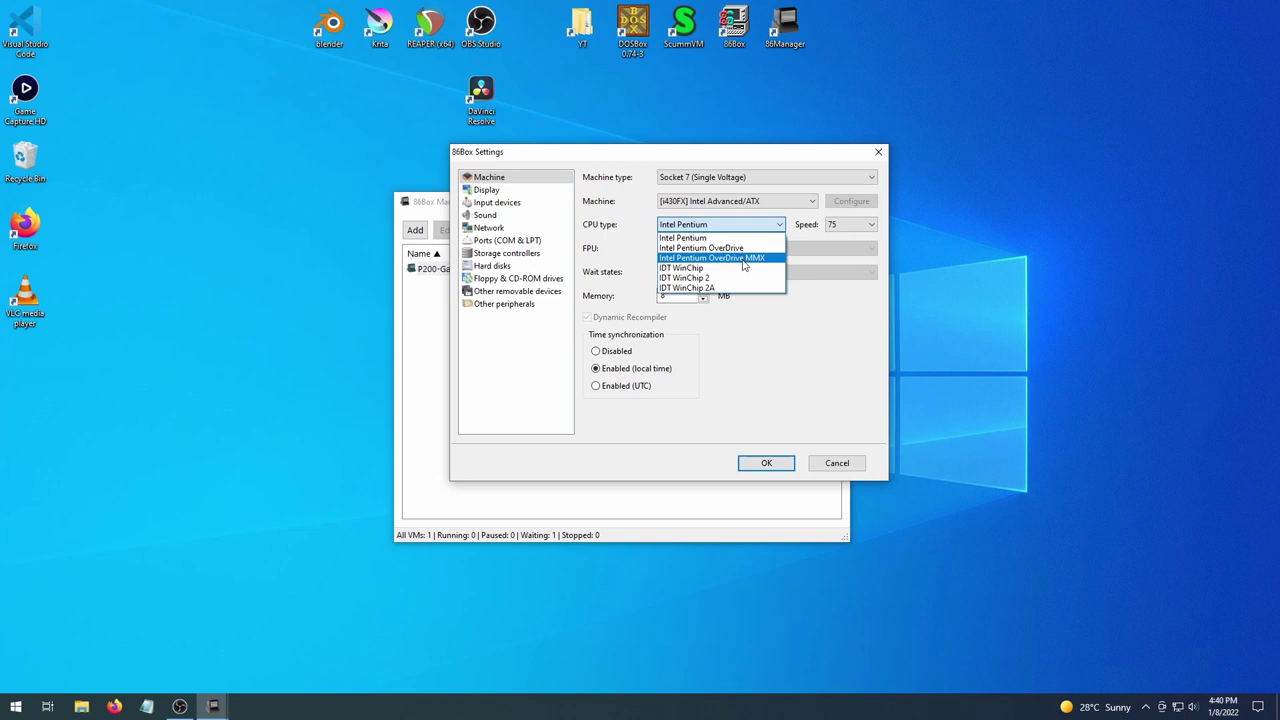
pyautogui.click(744, 262)
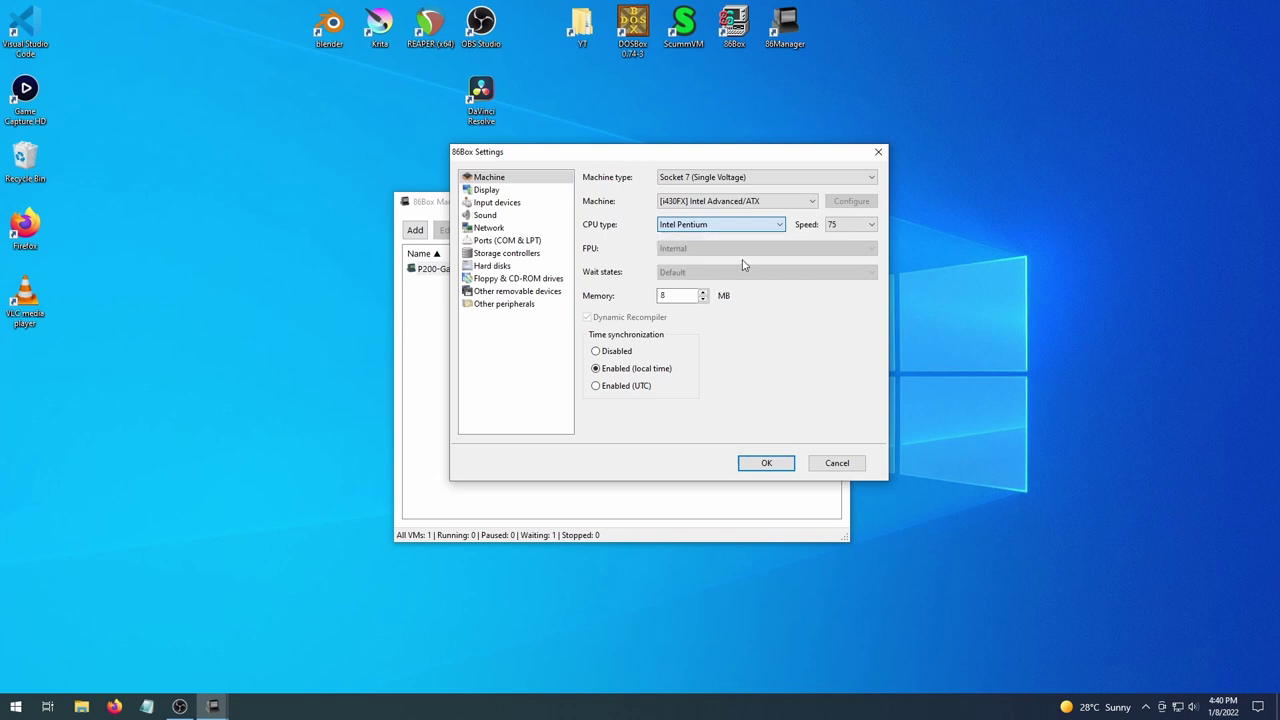
pyautogui.click(851, 227)
pyautogui.click(848, 287)
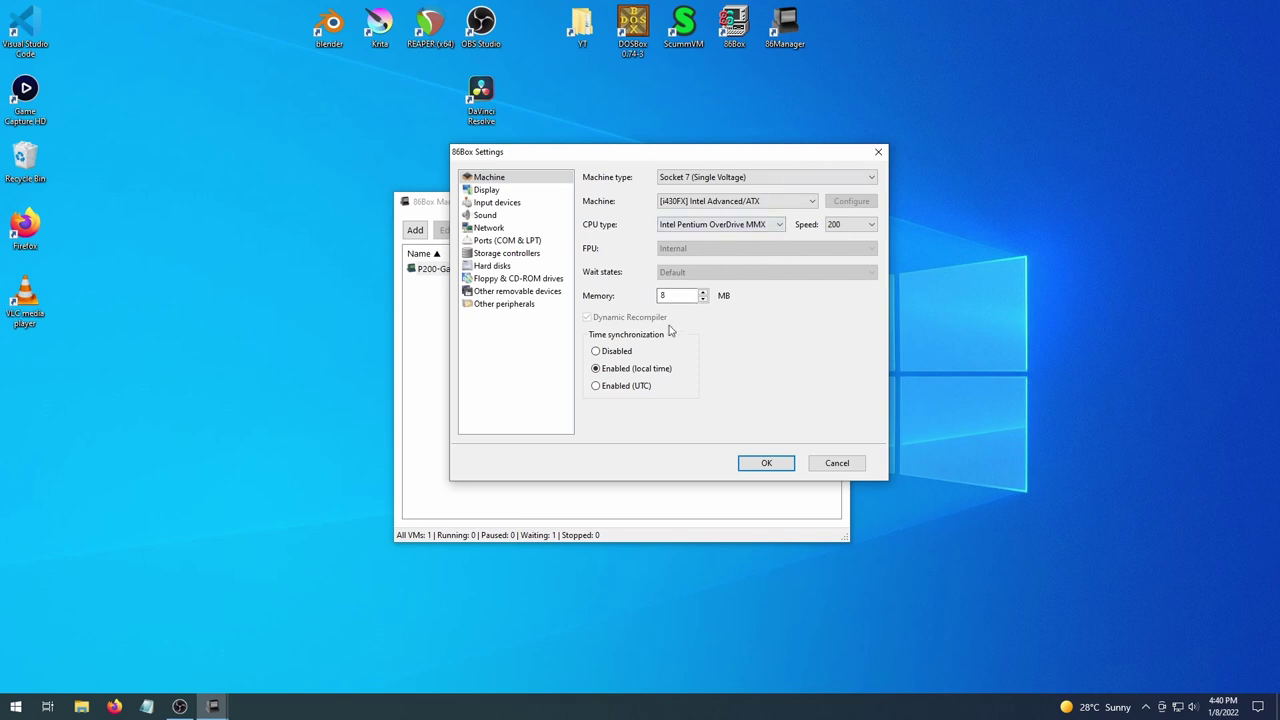
pyautogui.moveTo(684, 297); pyautogui.dragTo(643, 296)
# Set the video card to [PCI] 3dfx Voodoo Banshee and accept its default device configuration
pyautogui.click(486, 191)
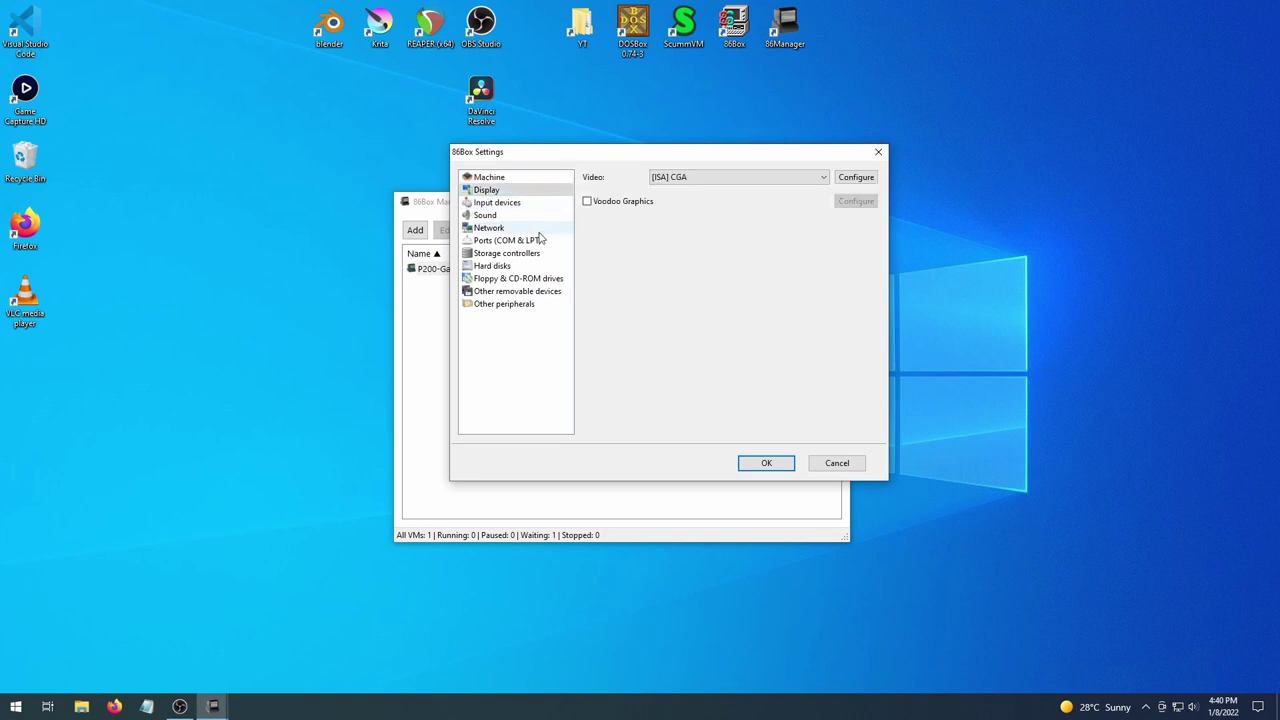
pyautogui.click(726, 180)
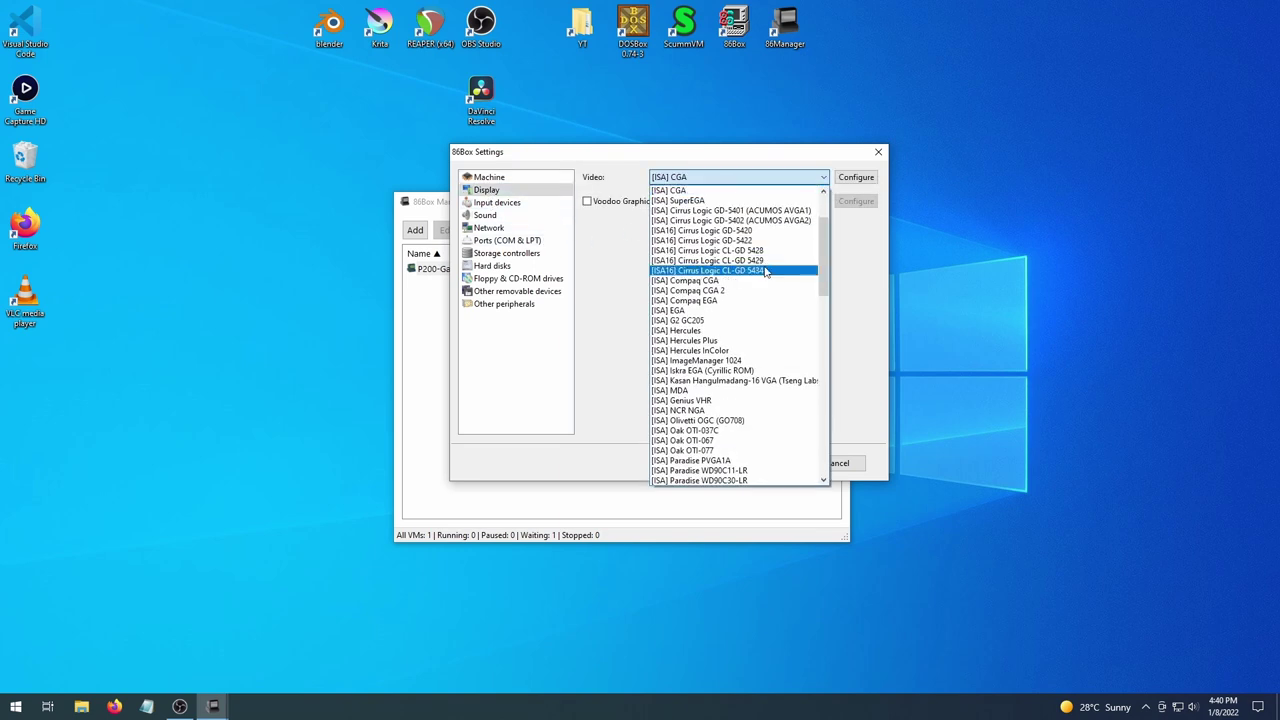
pyautogui.scroll(-20, 765, 272)
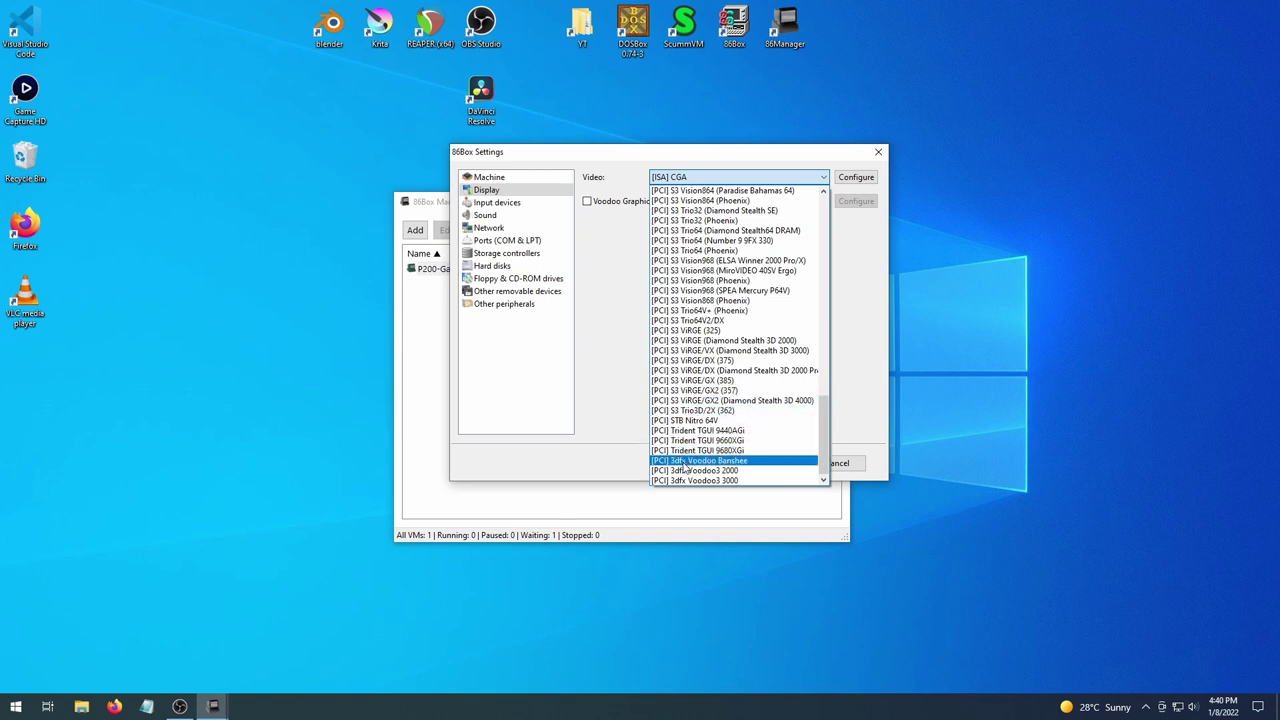
pyautogui.click(740, 461)
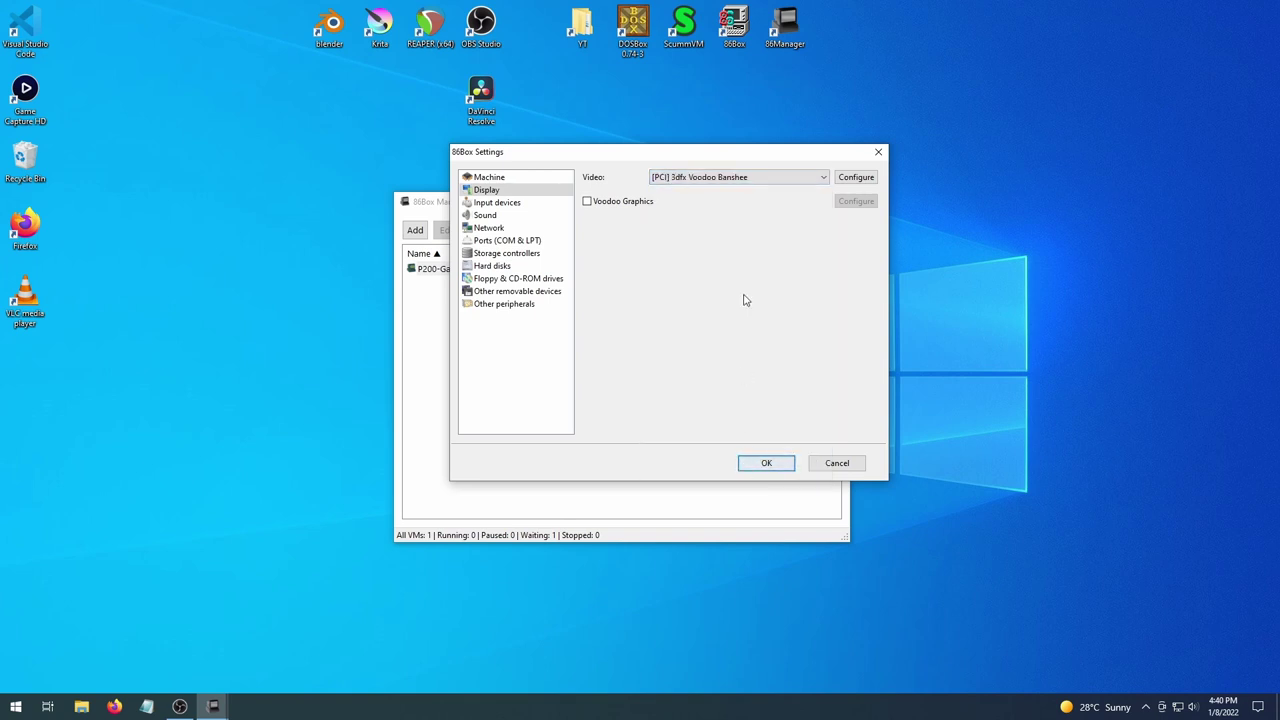
pyautogui.click(858, 180)
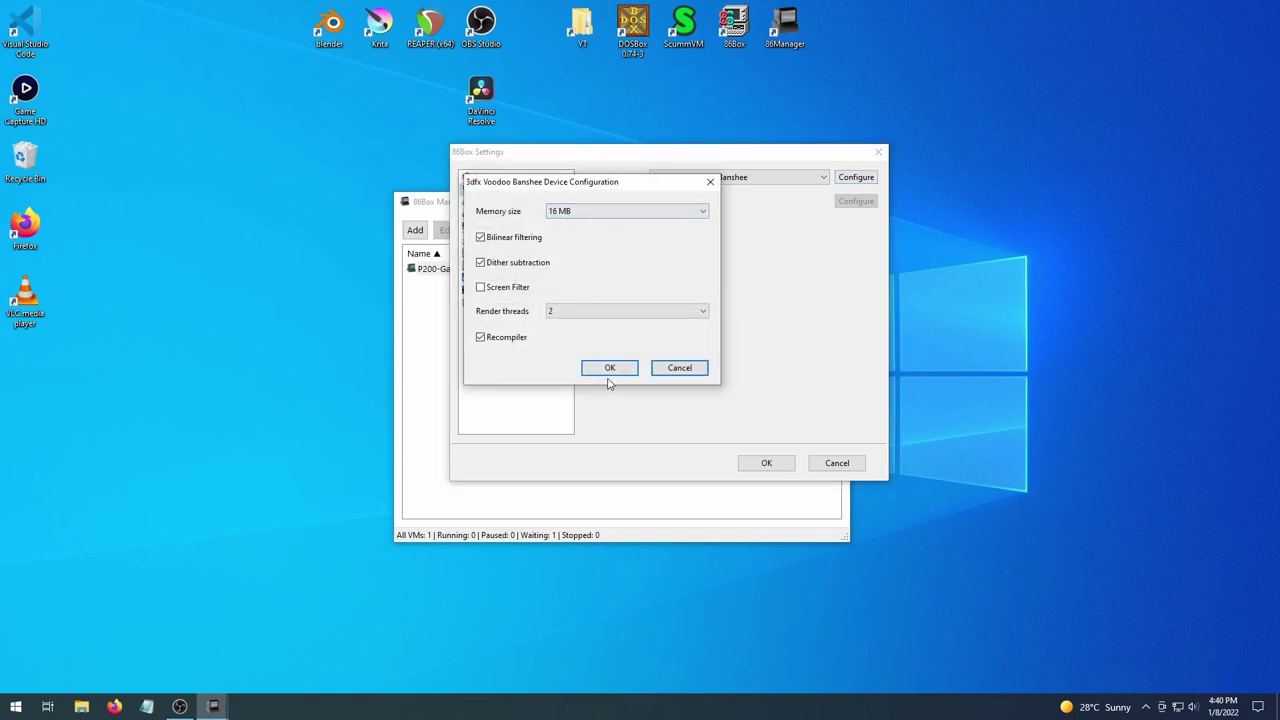
pyautogui.click(609, 368)
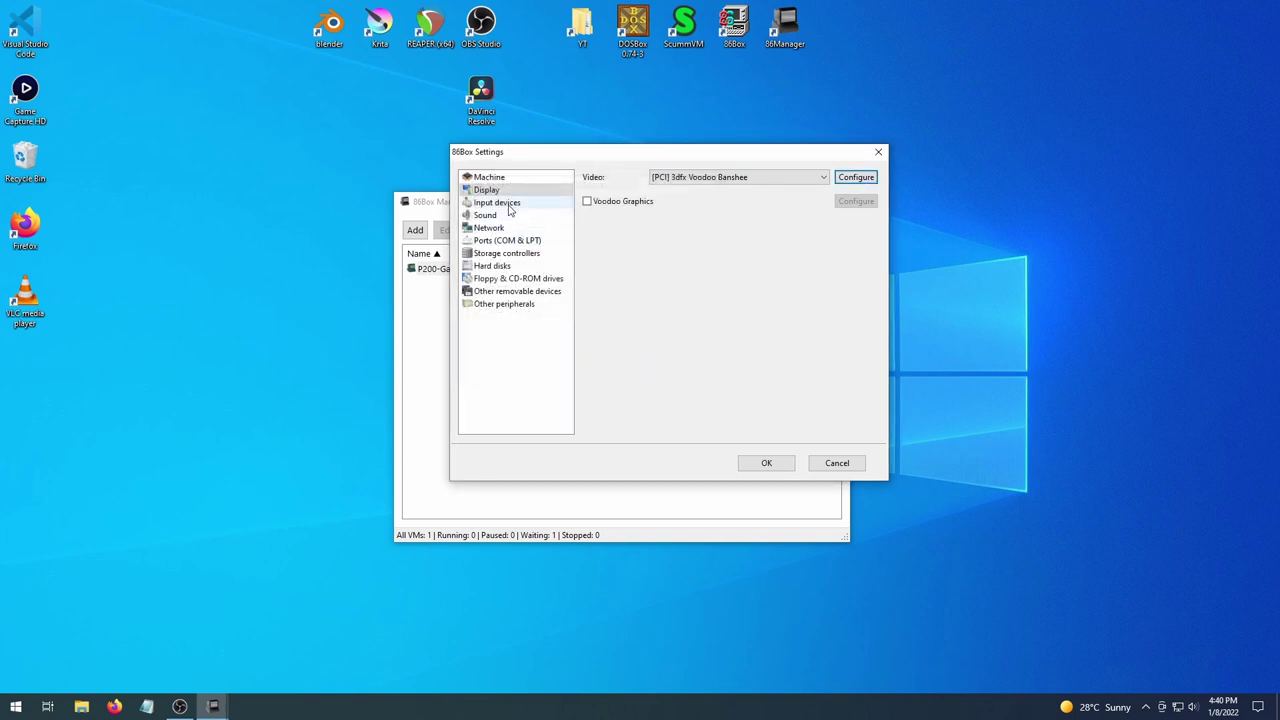
# Set the virtual machine's mouse to Standard PS/2 Mouse
pyautogui.click(510, 205)
pyautogui.click(754, 178)
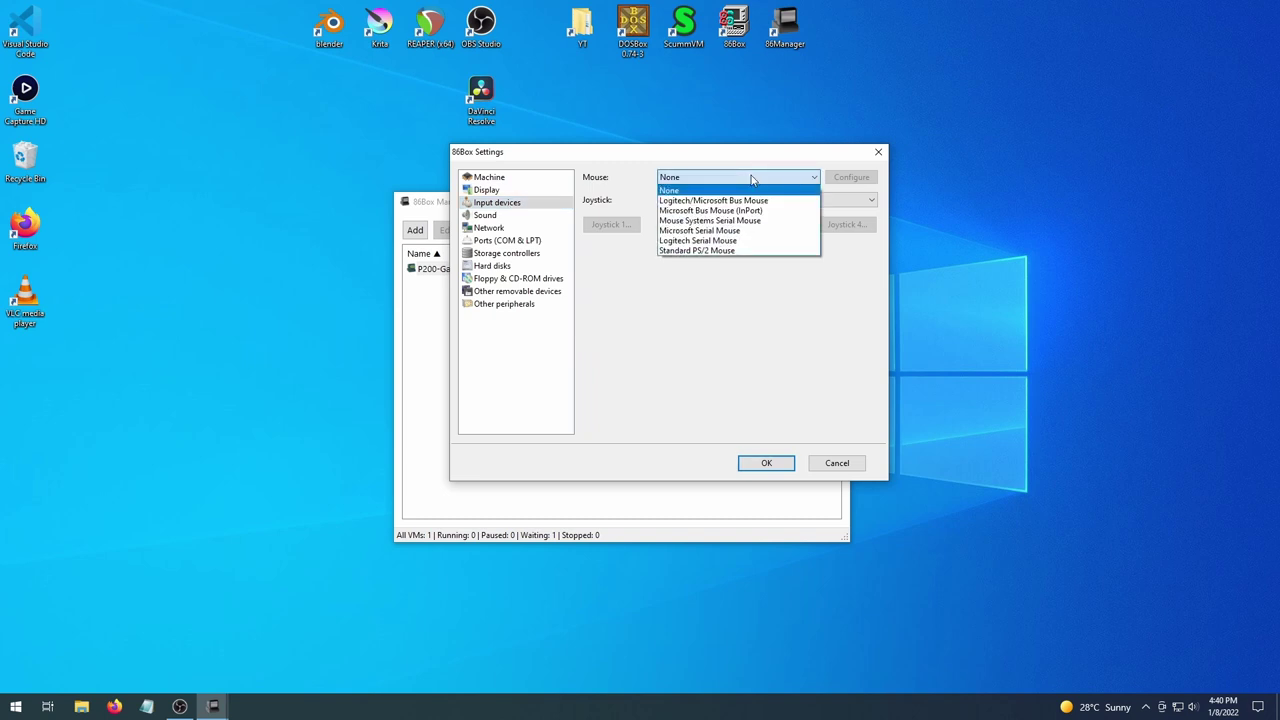
pyautogui.click(716, 252)
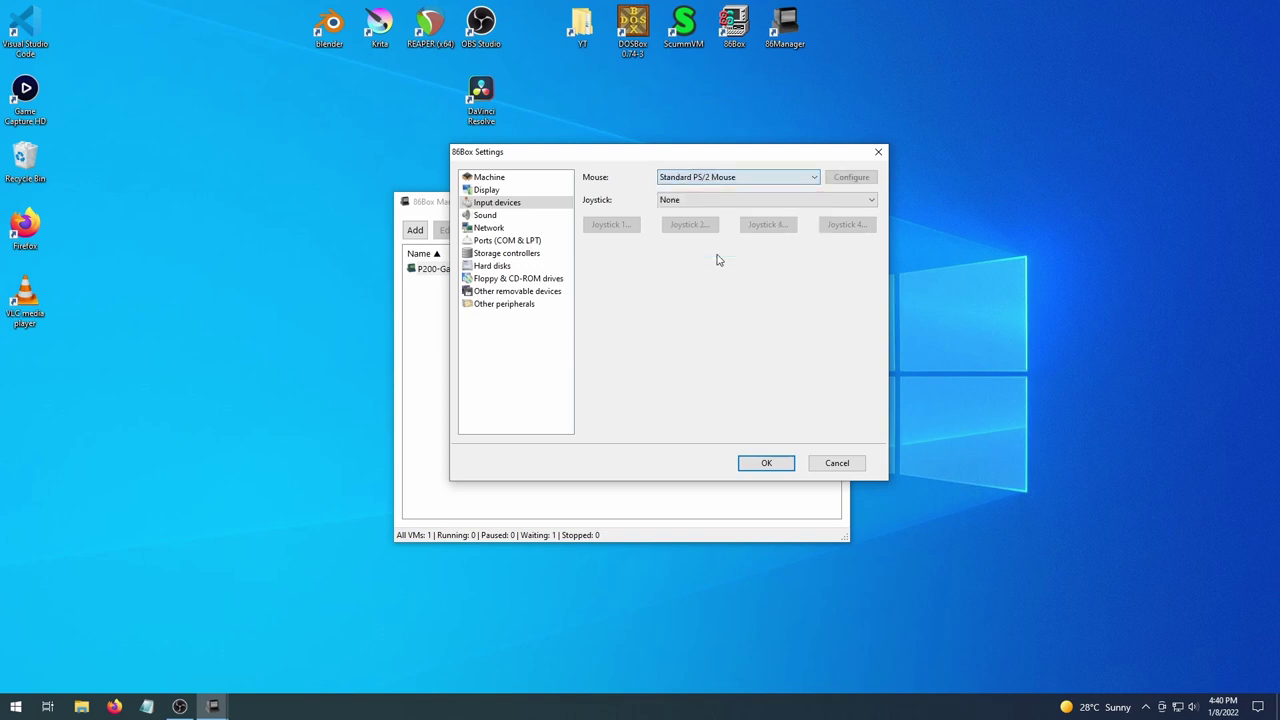
# Set the sound card to [ISA16] Sound Blaster 16 and the MIDI Out device to Roland MT-32 Emulation
pyautogui.click(480, 220)
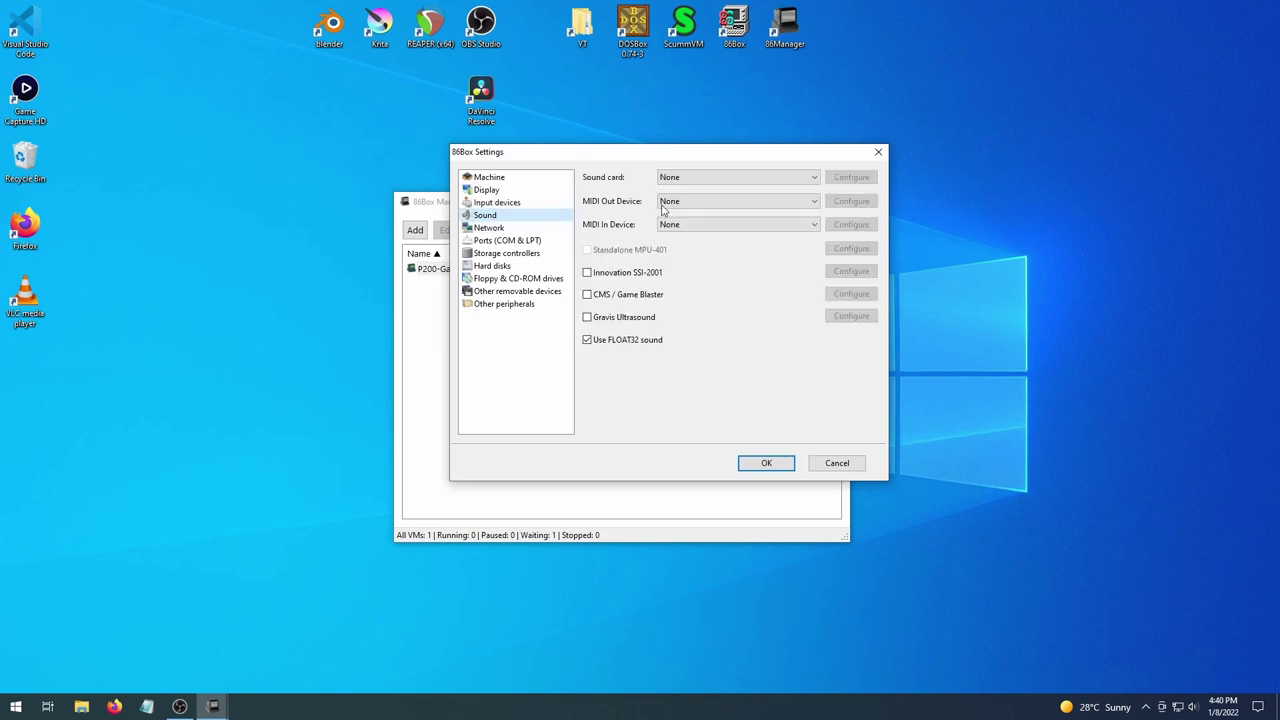
pyautogui.click(724, 178)
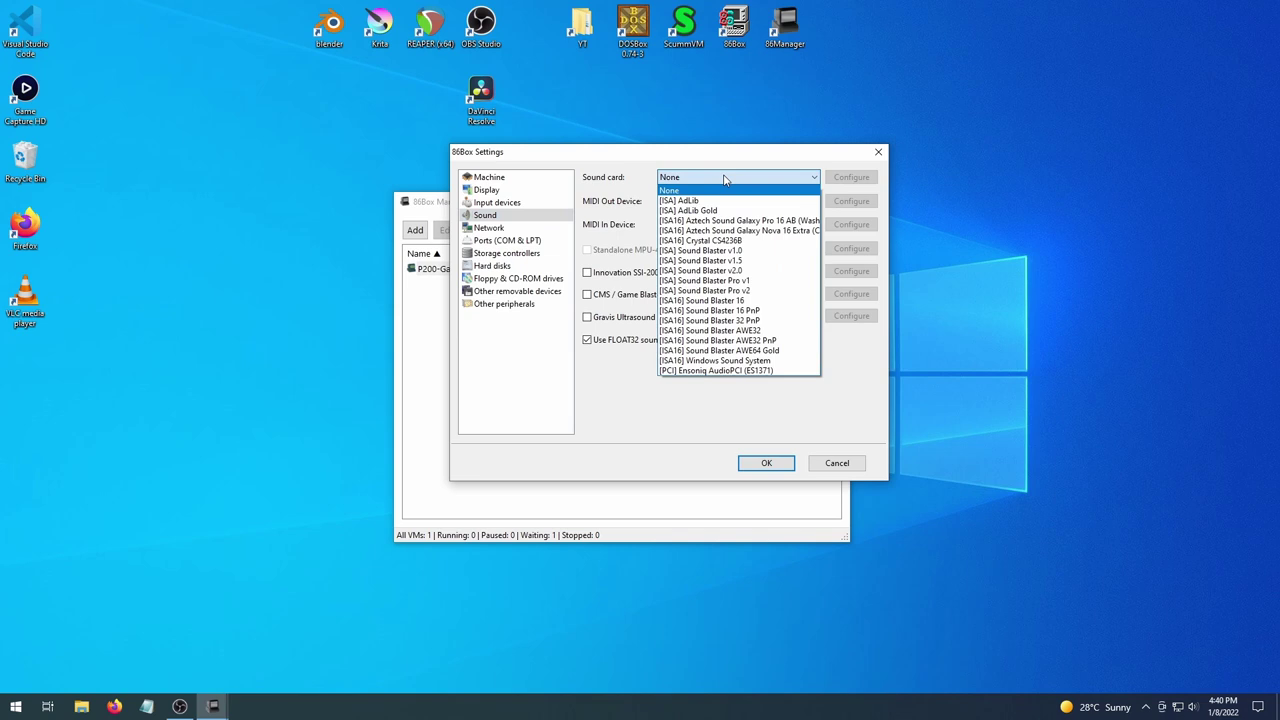
pyautogui.click(768, 302)
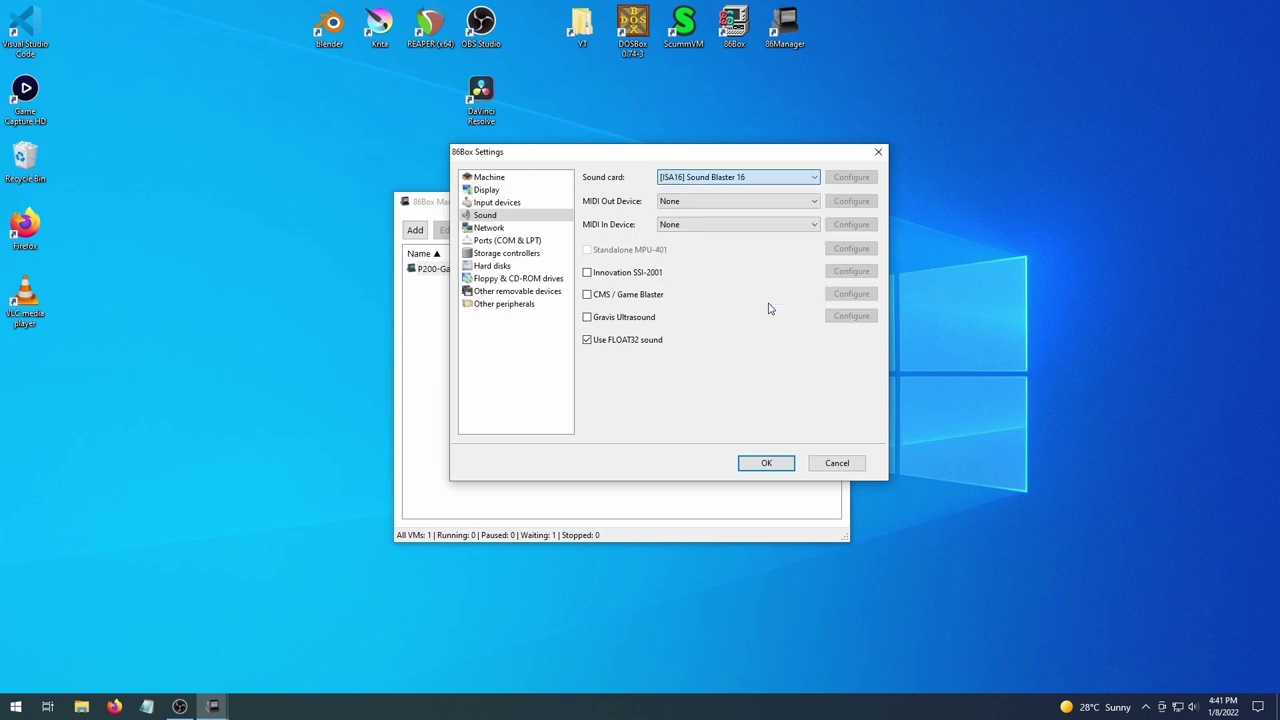
pyautogui.click(688, 203)
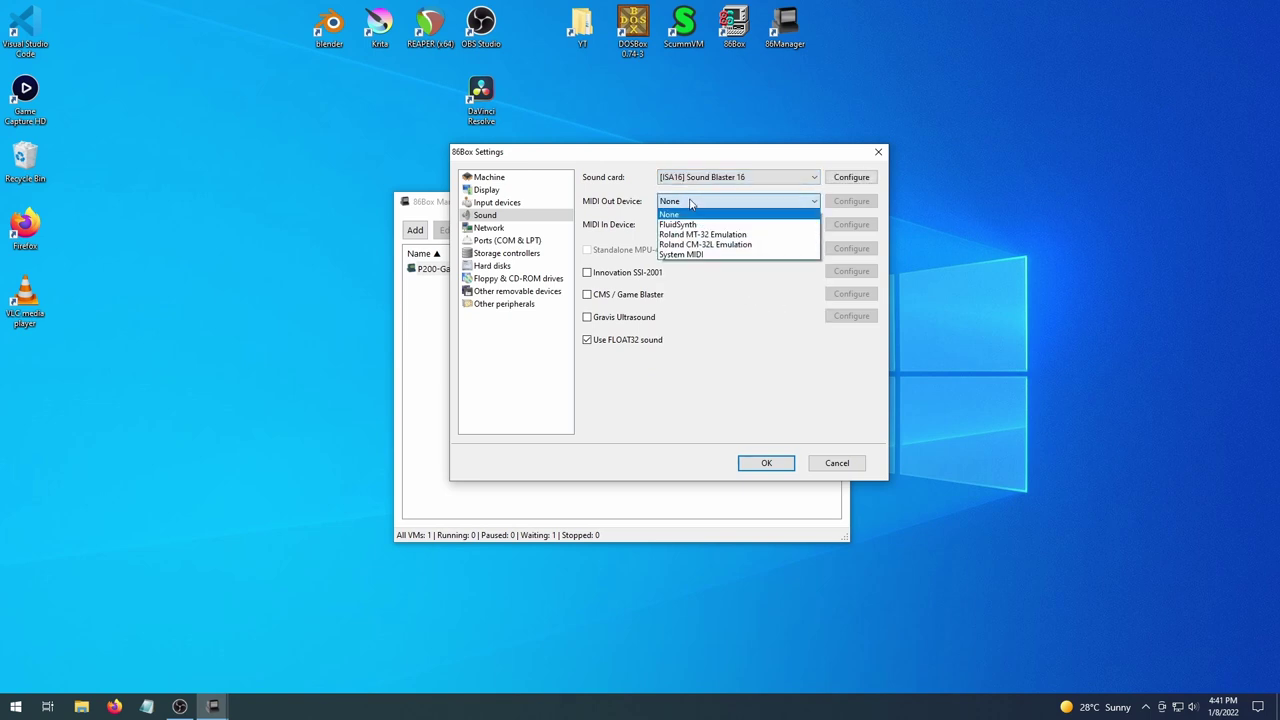
pyautogui.click(746, 236)
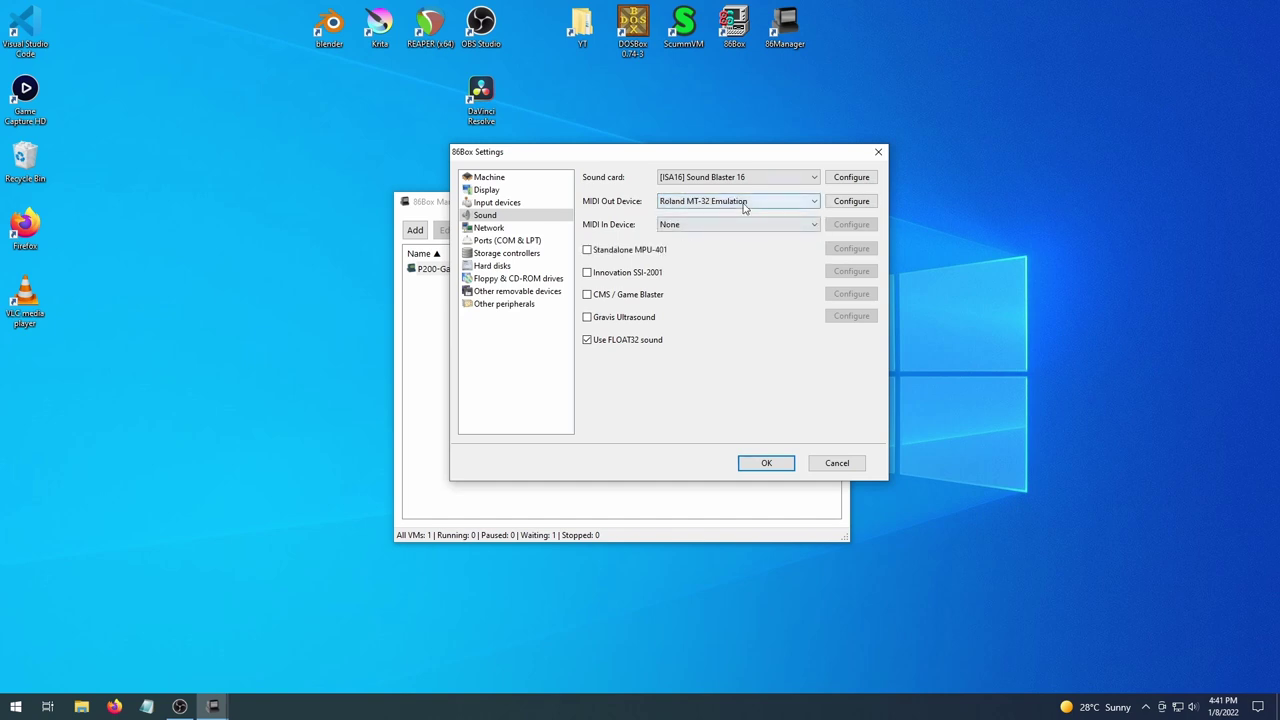
# Set the hard disk controller to [PCI] IDE Controller
pyautogui.click(491, 255)
pyautogui.click(686, 178)
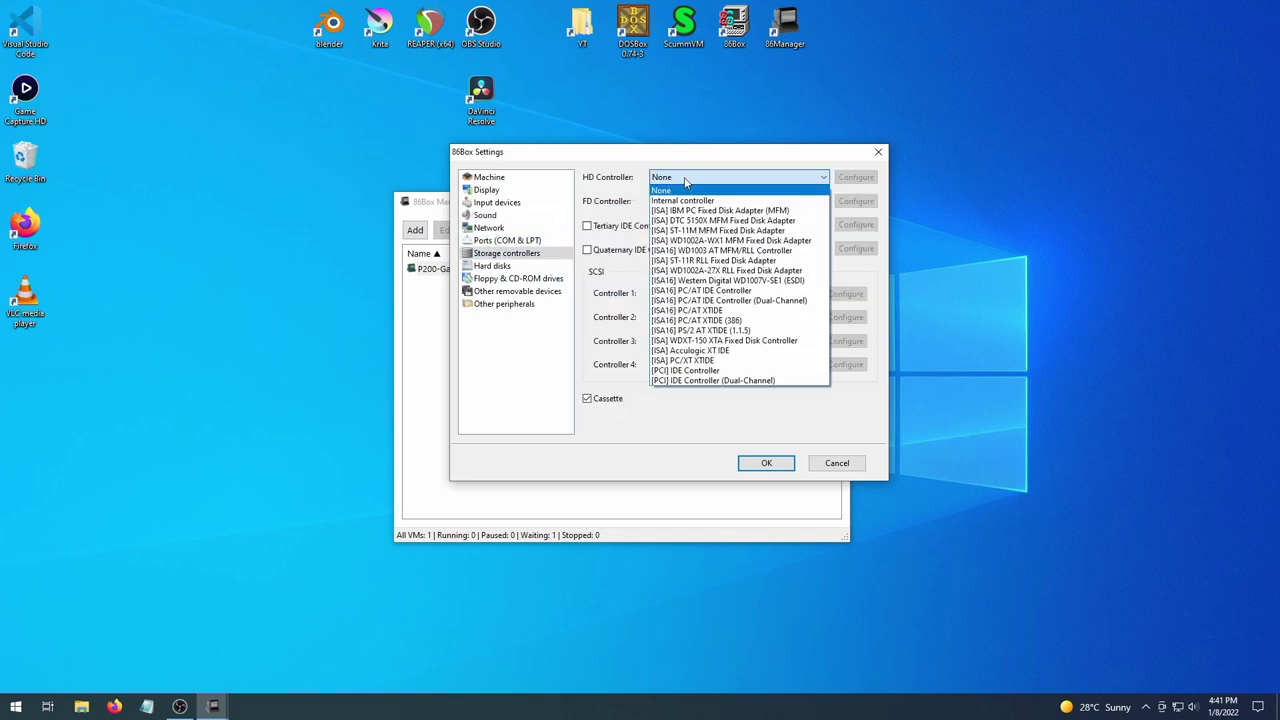
pyautogui.click(690, 373)
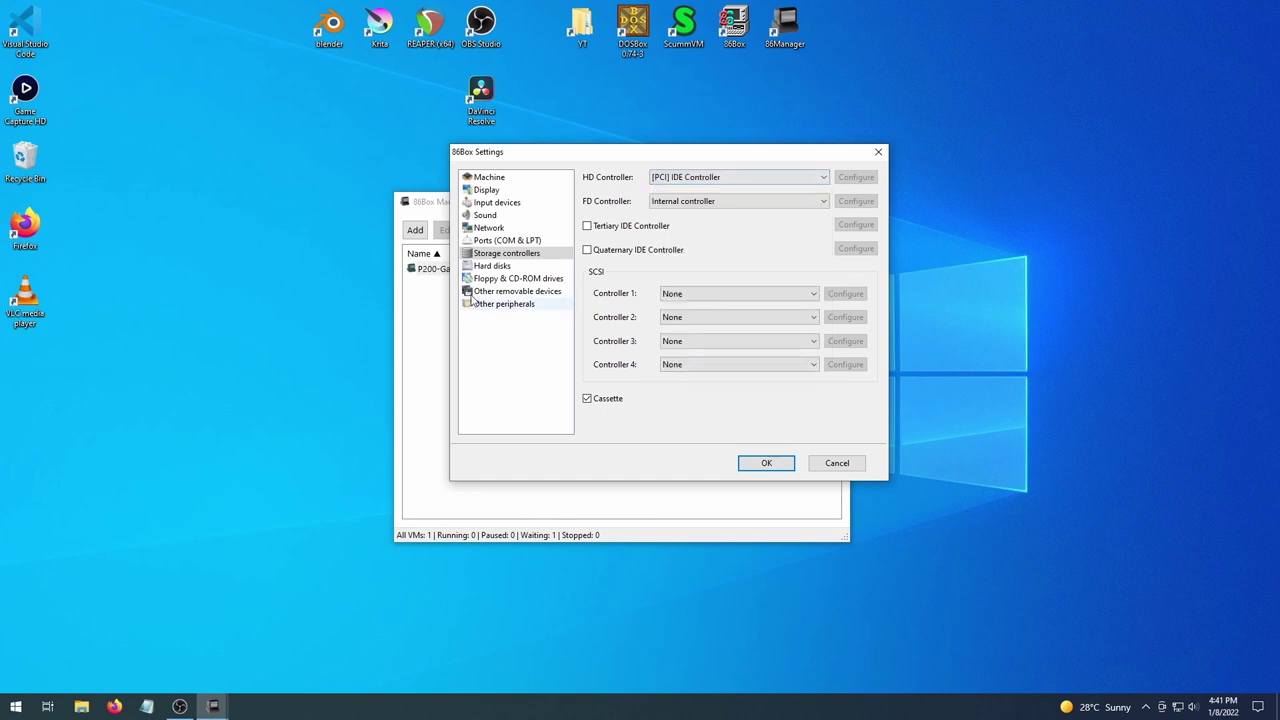
# Start a new IDE hard disk for the virtual machine and set its size to 3072 MB
pyautogui.click(490, 266)
pyautogui.click(680, 340)
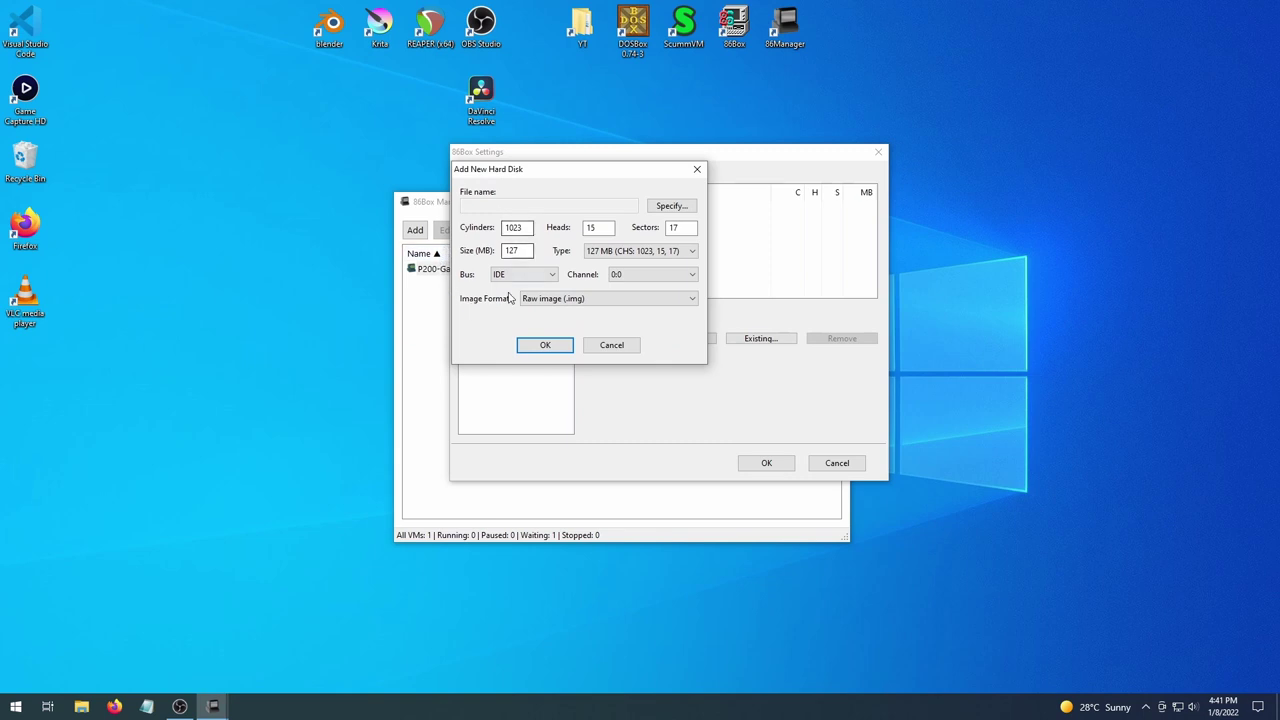
pyautogui.click(512, 251)
pyautogui.doubleClick(516, 251)
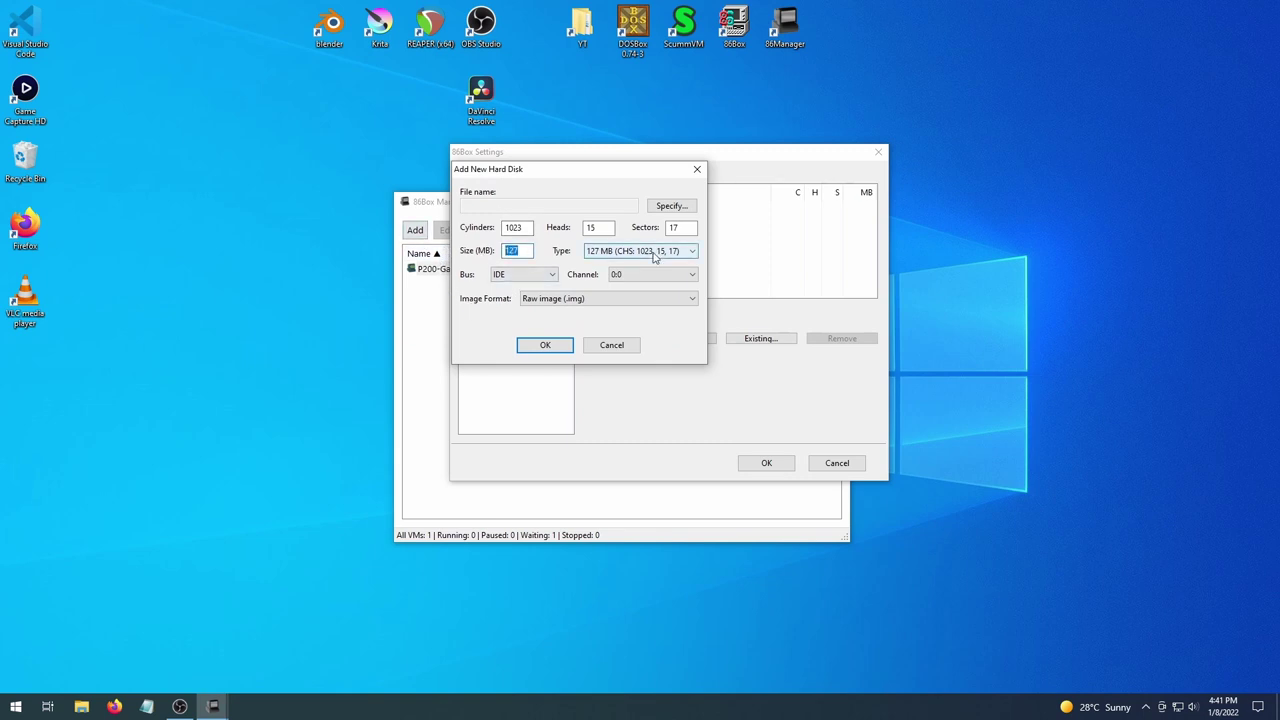
pyautogui.write('3072')
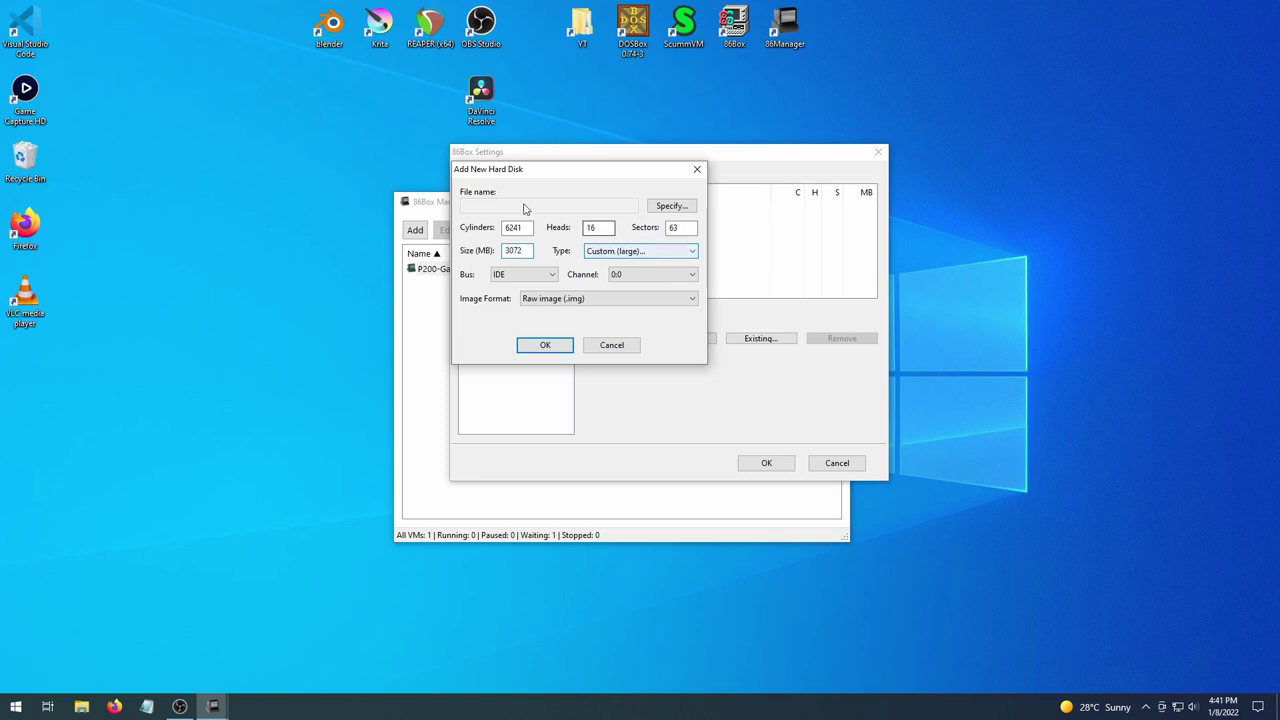
pyautogui.click(545, 345)
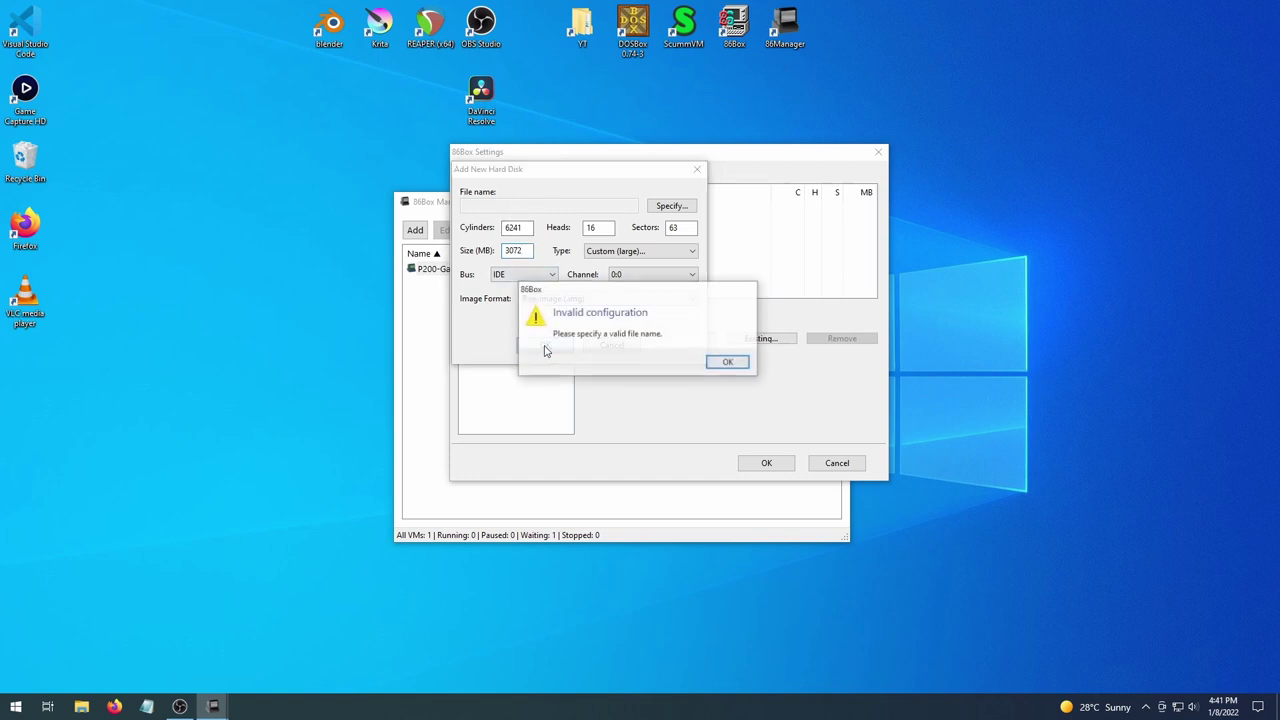
pyautogui.click(712, 365)
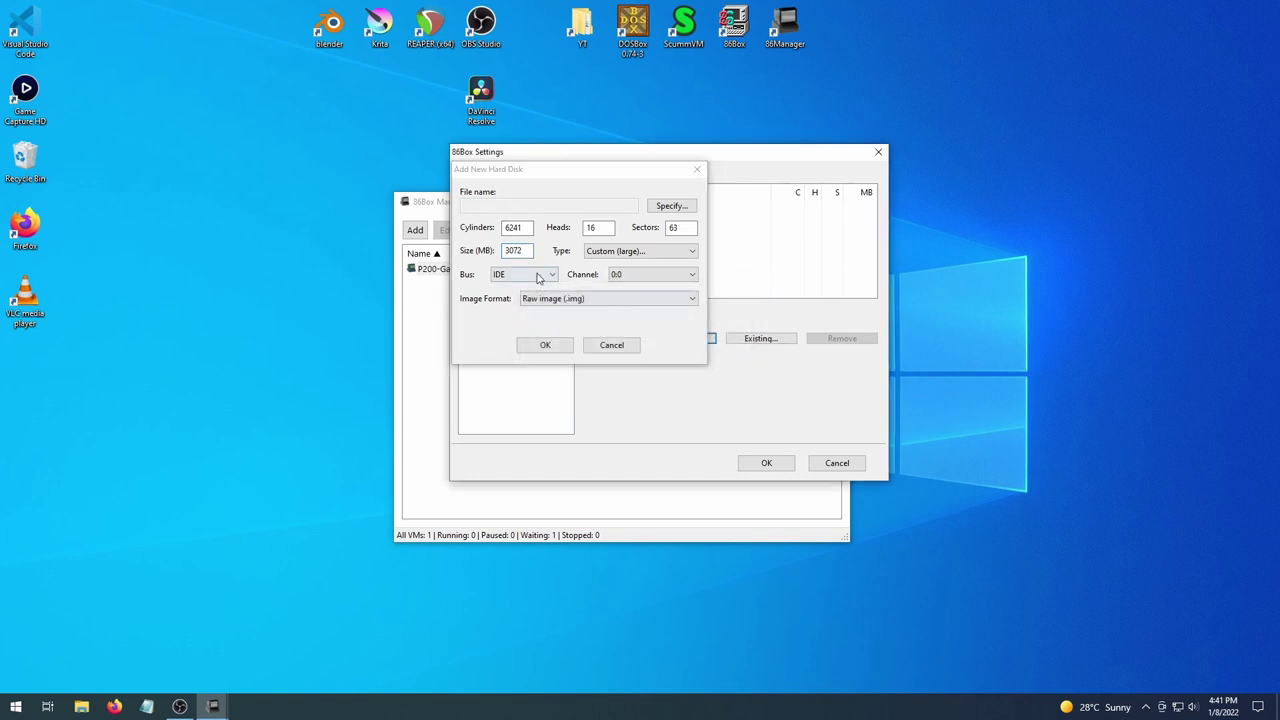
# Create the hard disk as raw image HDD_P200-Gaming in the 86box-vms\P200-Gaming folder, on IDE channel 0:0
pyautogui.click(668, 208)
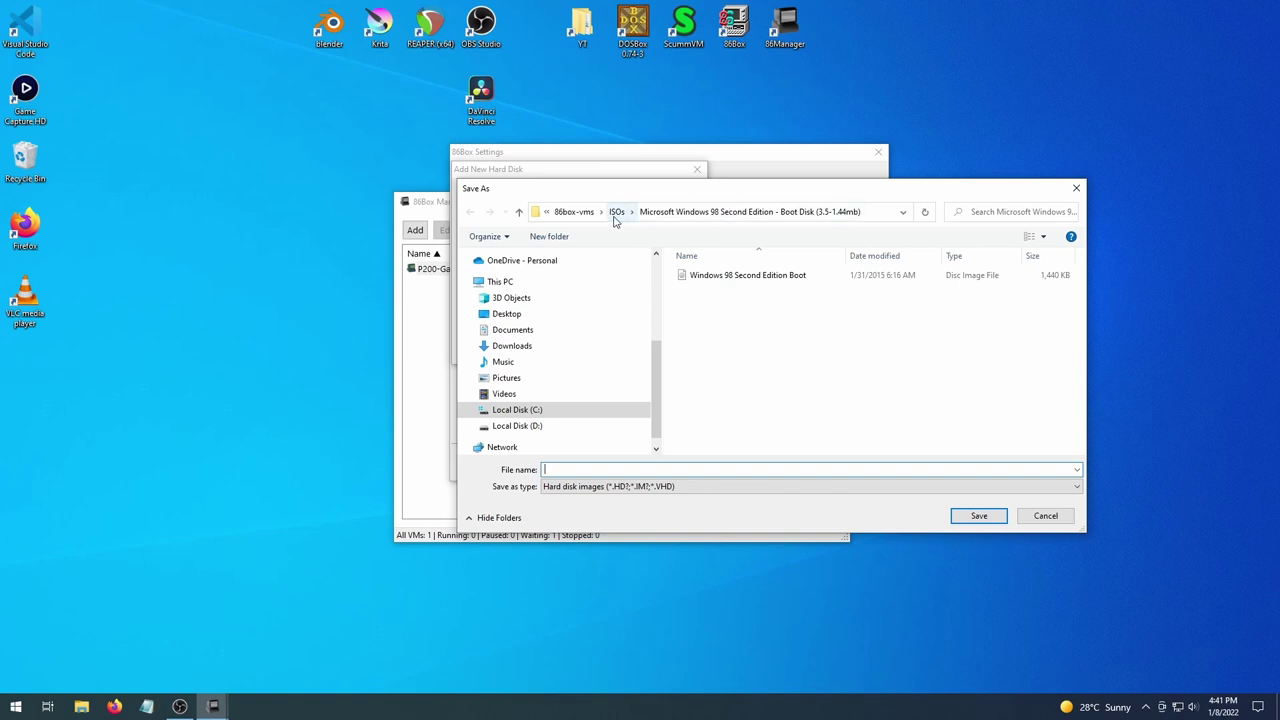
pyautogui.click(616, 214)
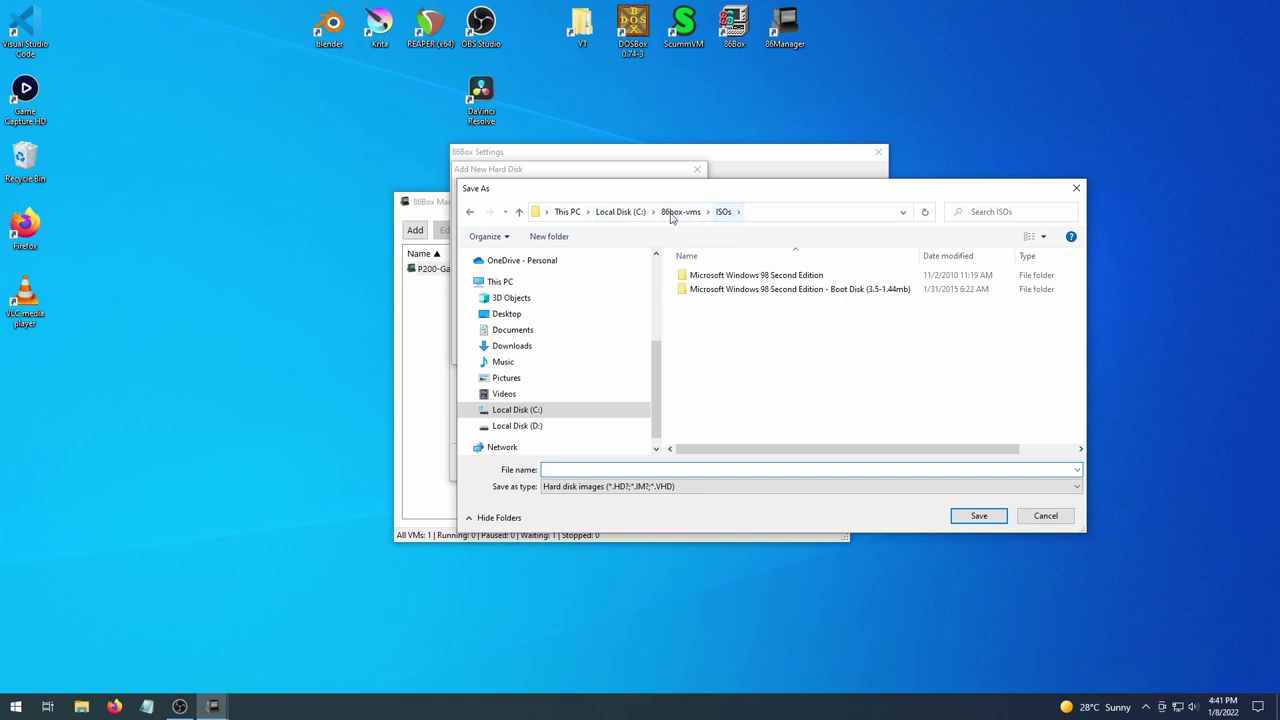
pyautogui.click(662, 214)
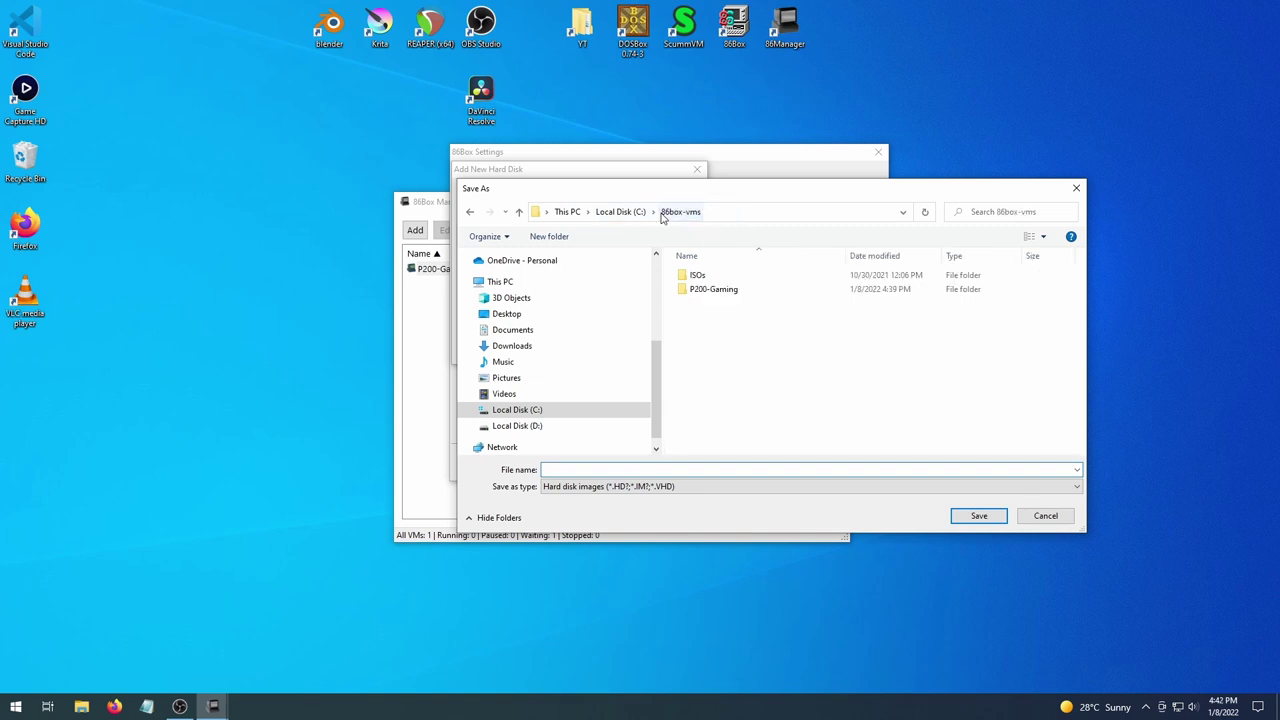
pyautogui.doubleClick(725, 292)
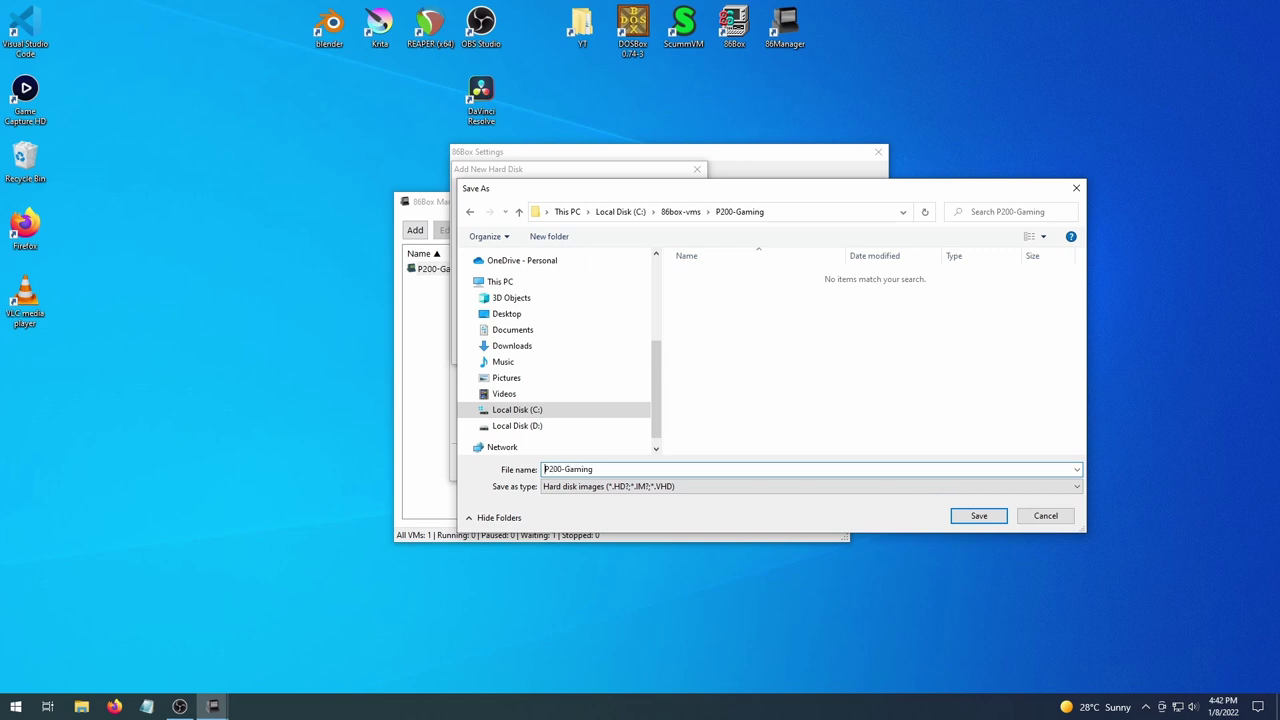
pyautogui.write('HDD_')
pyautogui.click(982, 516)
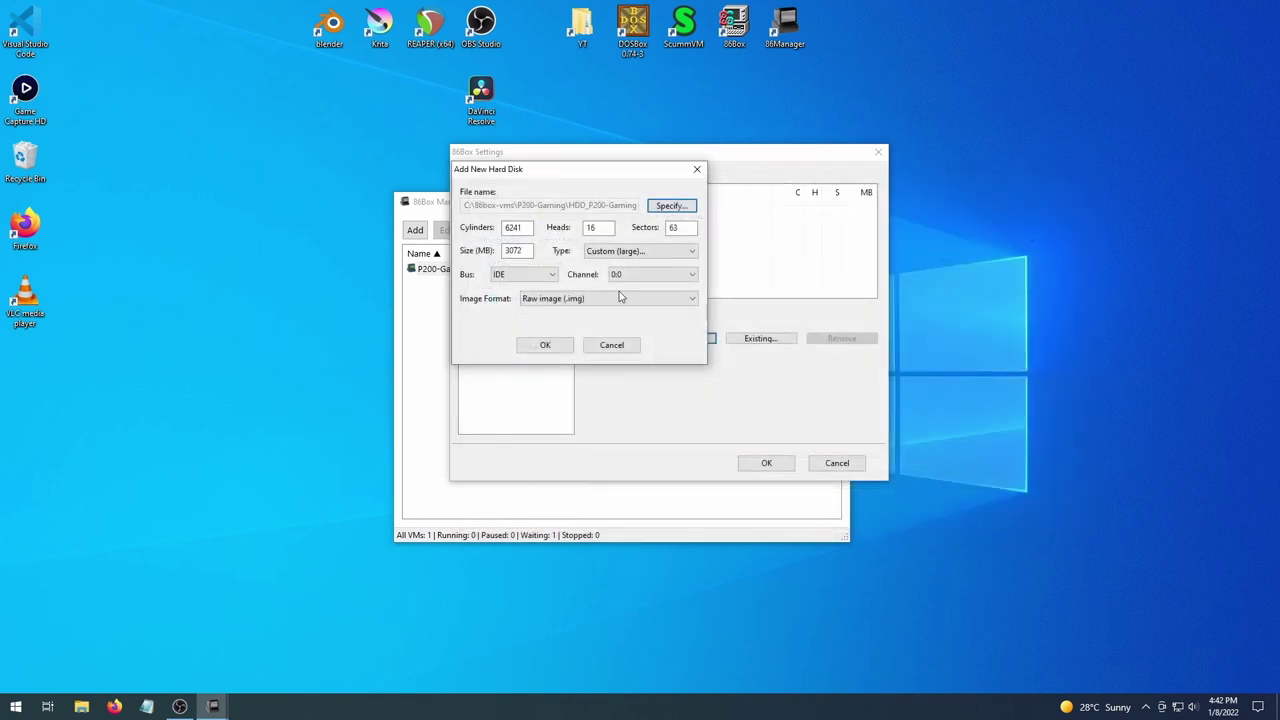
pyautogui.click(540, 347)
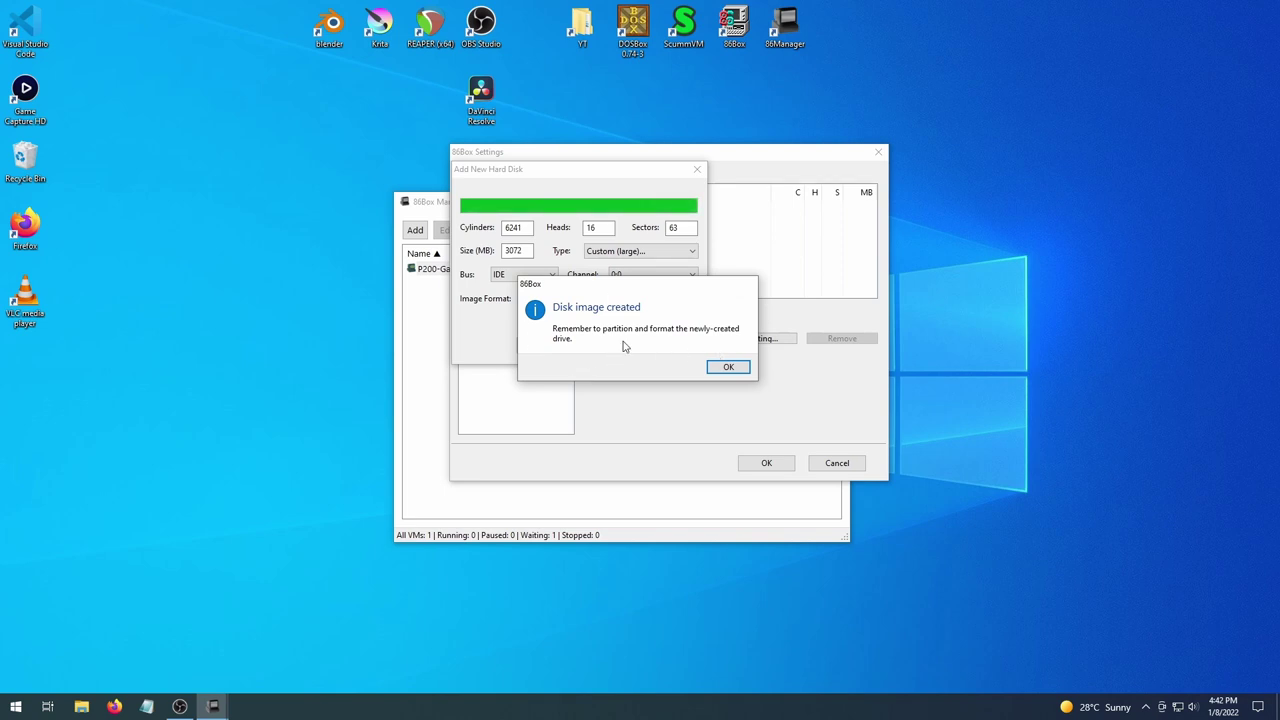
pyautogui.click(728, 367)
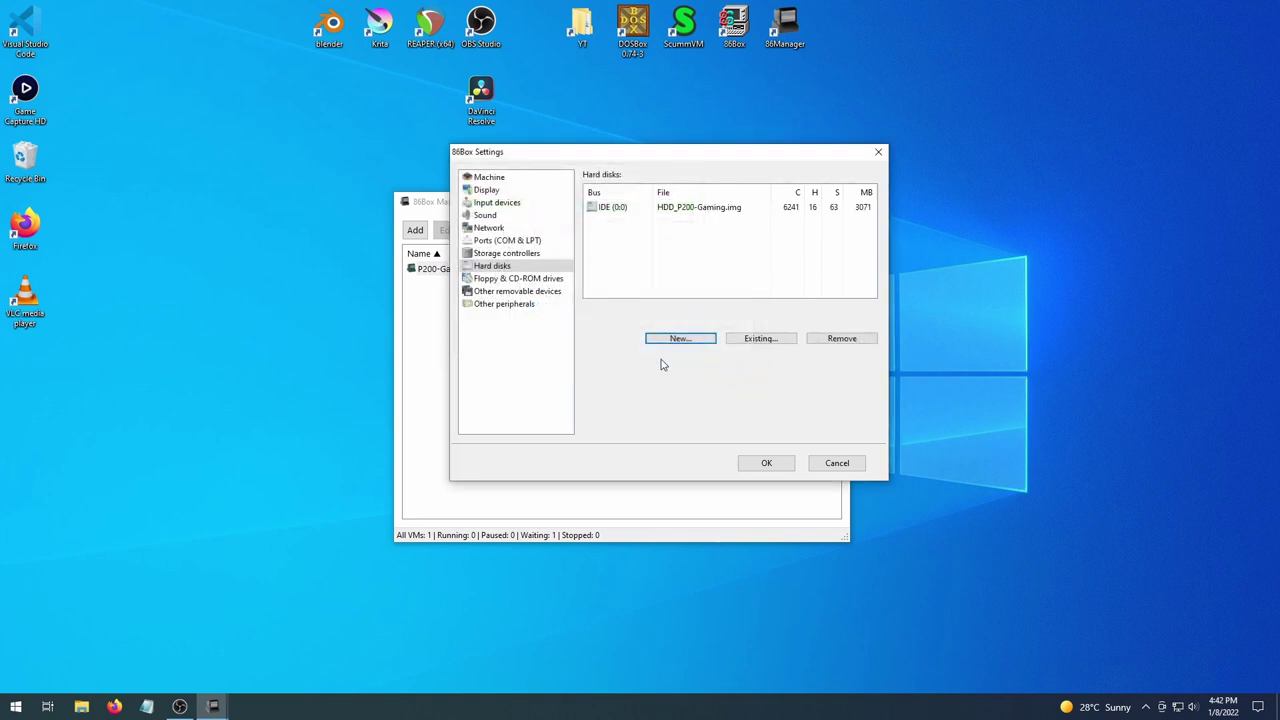
# Disable the second floppy drive and set the first floppy drive's type to 3.5" 1.44M
pyautogui.click(496, 280)
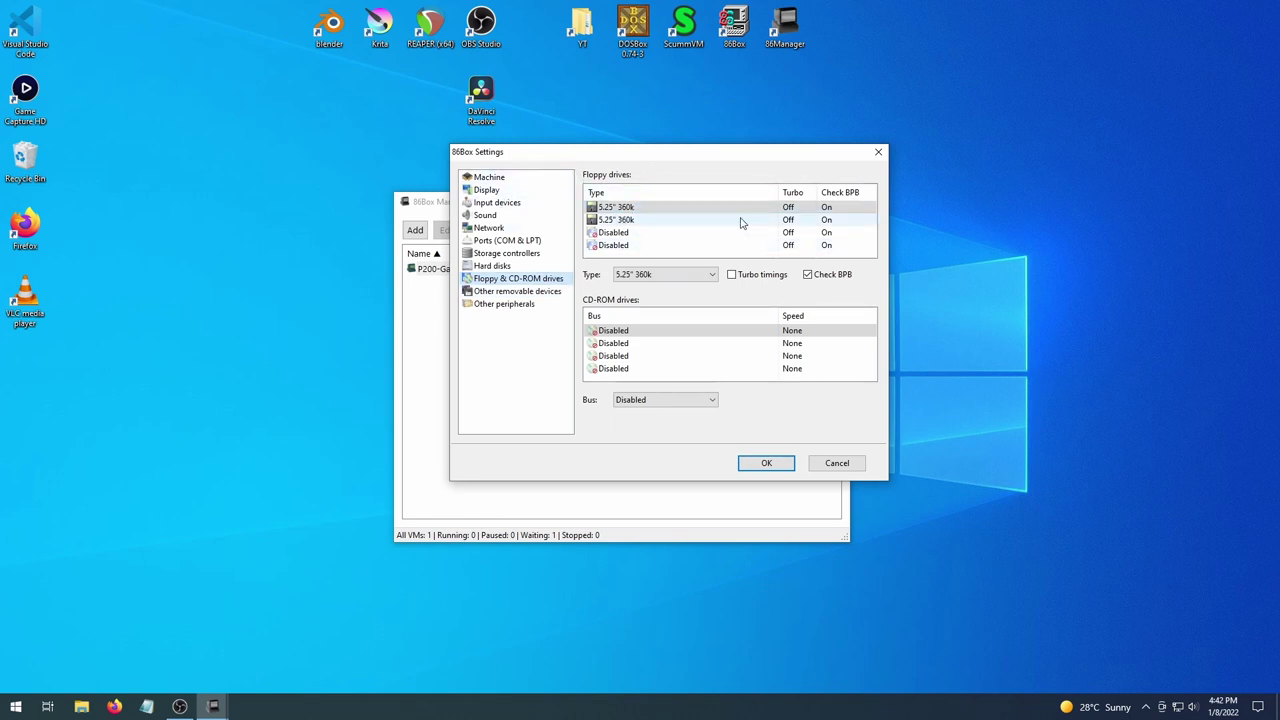
pyautogui.click(605, 220)
pyautogui.click(665, 274)
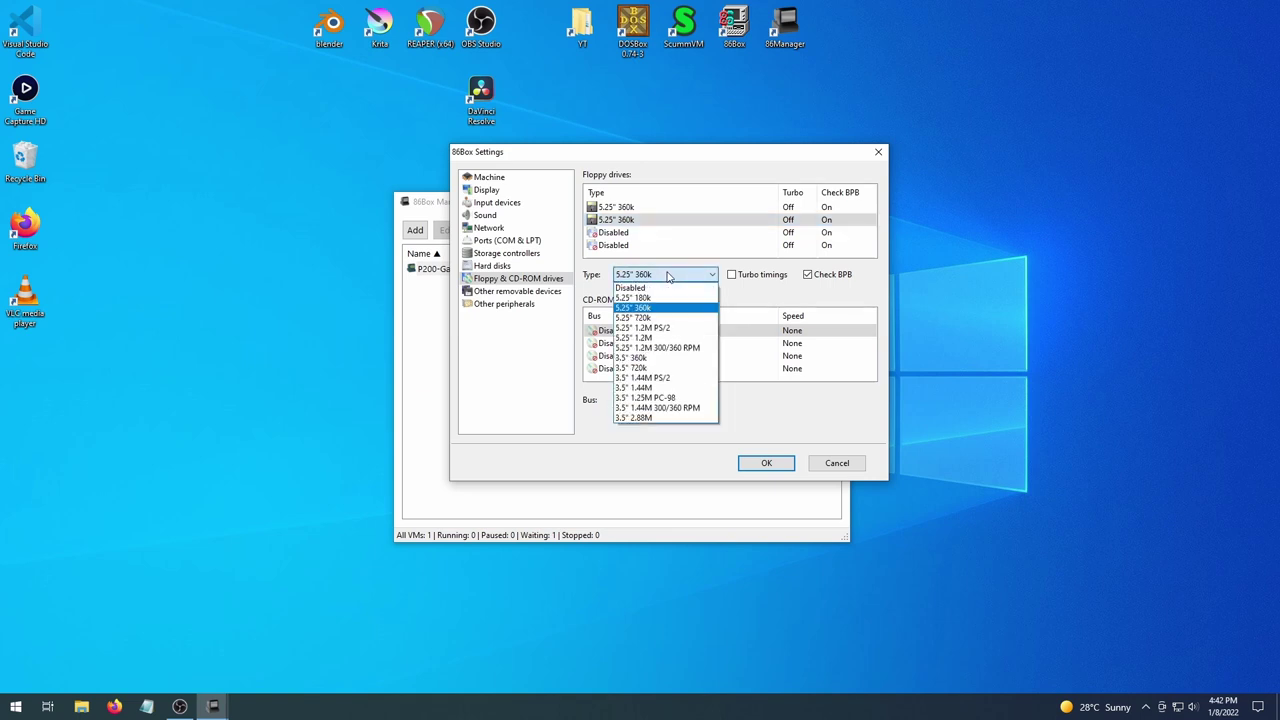
pyautogui.click(665, 289)
pyautogui.click(650, 207)
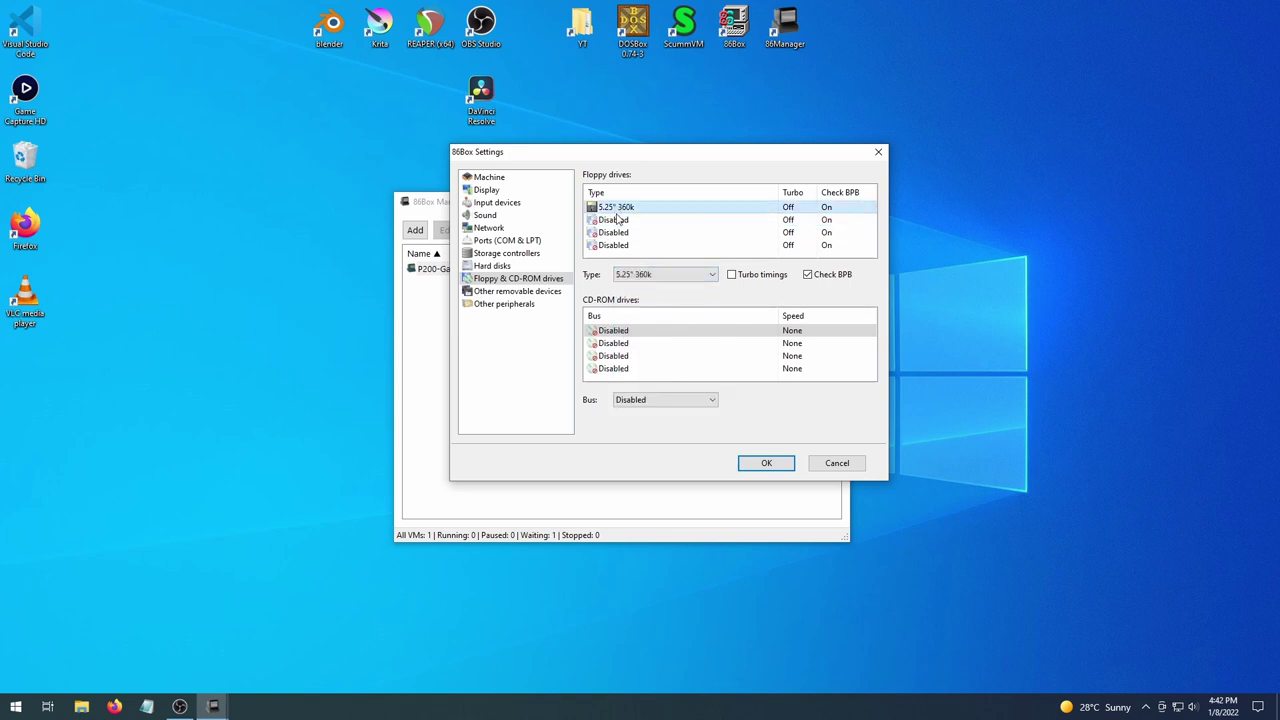
pyautogui.click(649, 278)
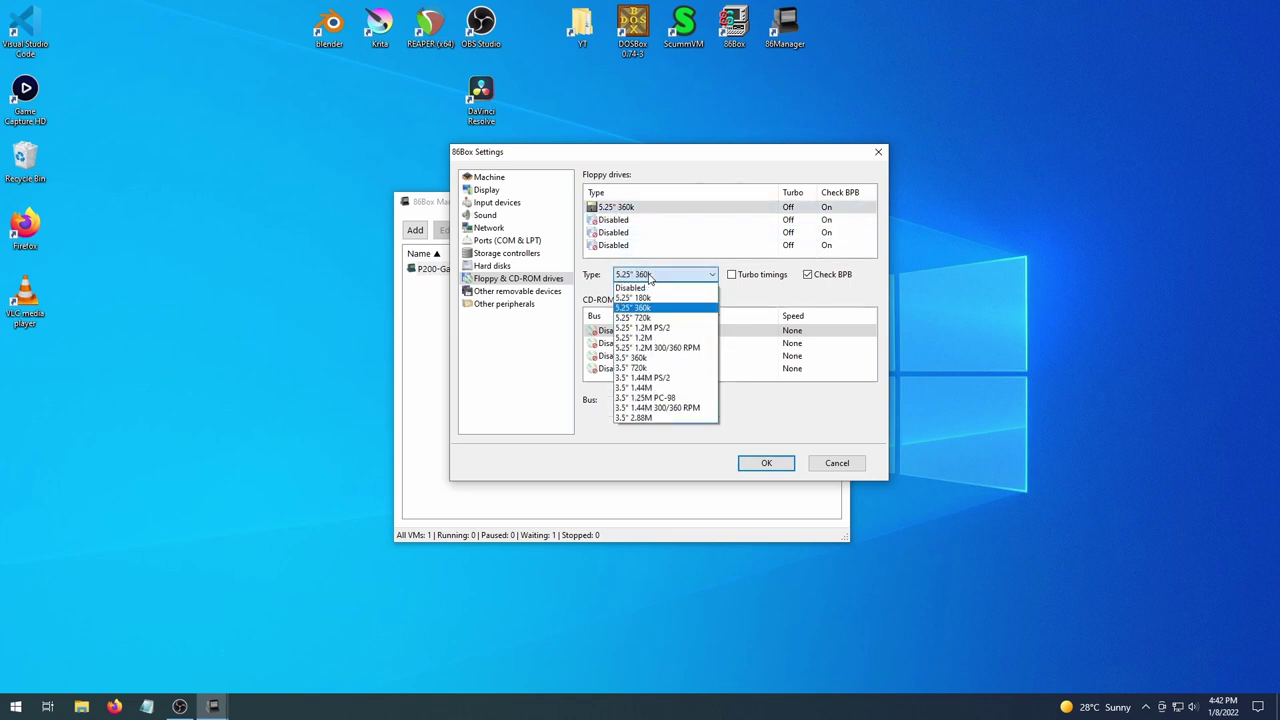
pyautogui.click(655, 390)
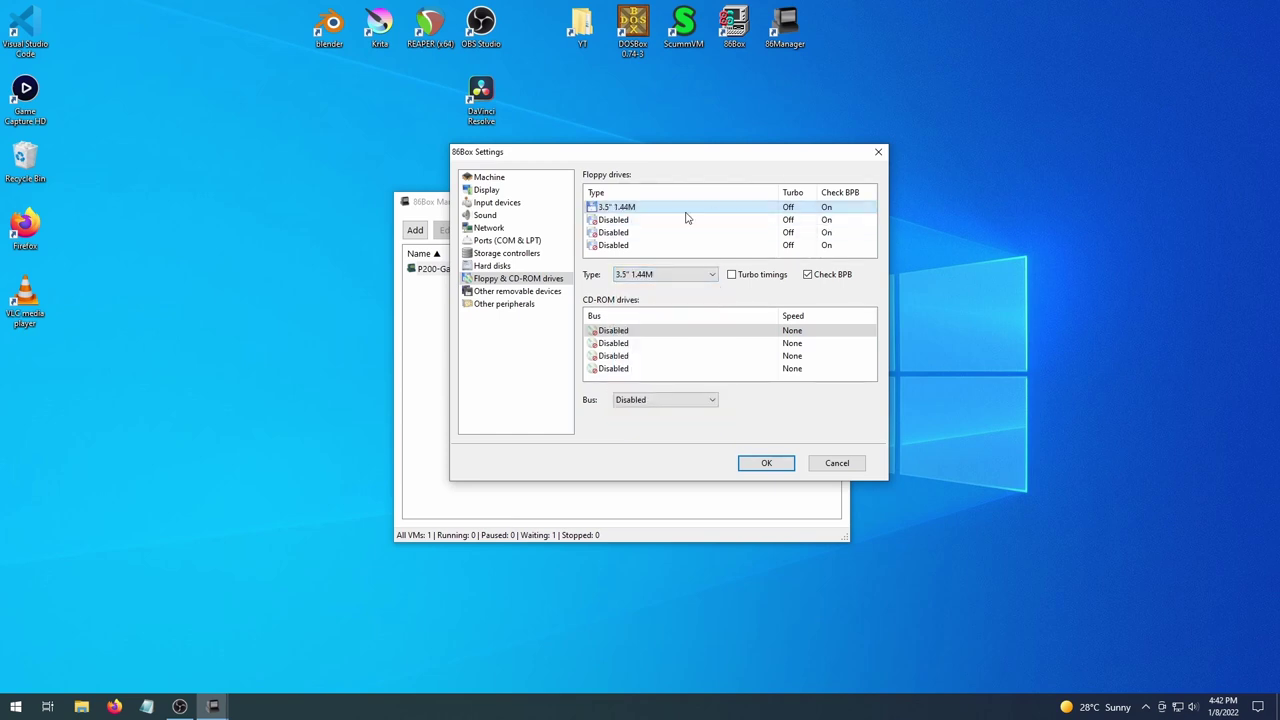
# Set the first CD-ROM drive's bus to ATAPI and its speed to 24x
pyautogui.click(621, 334)
pyautogui.click(646, 400)
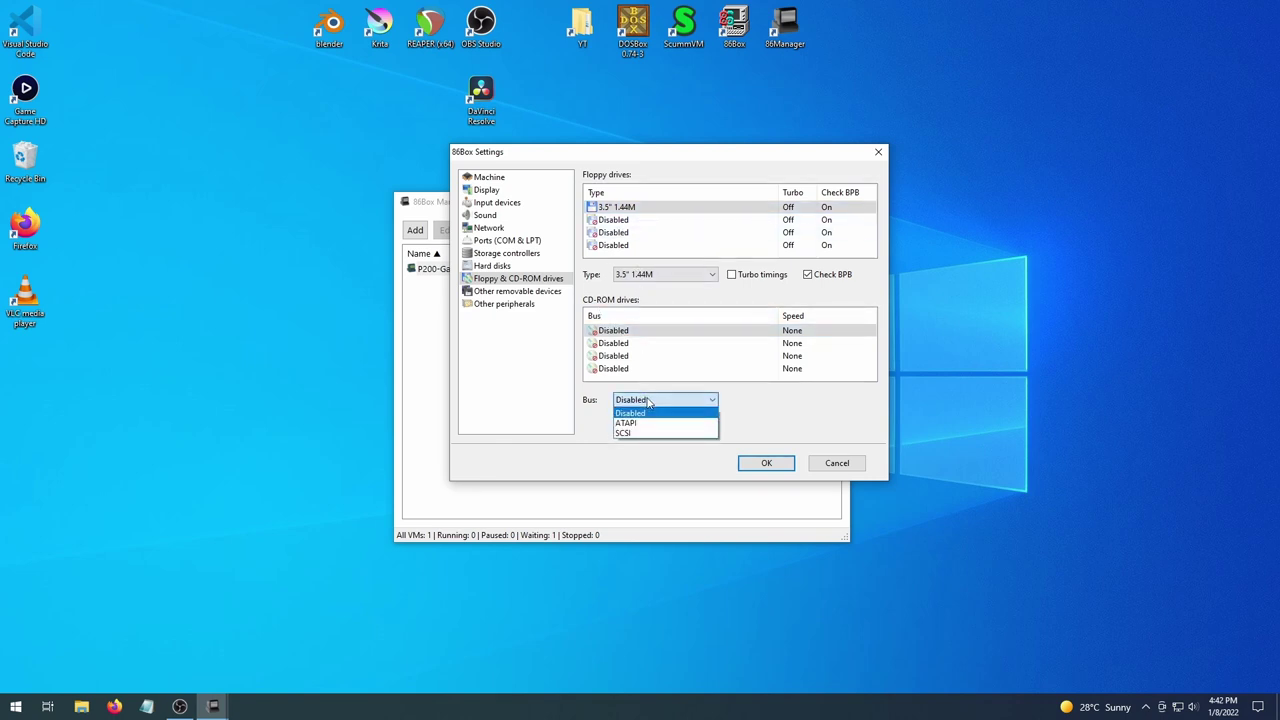
pyautogui.click(646, 424)
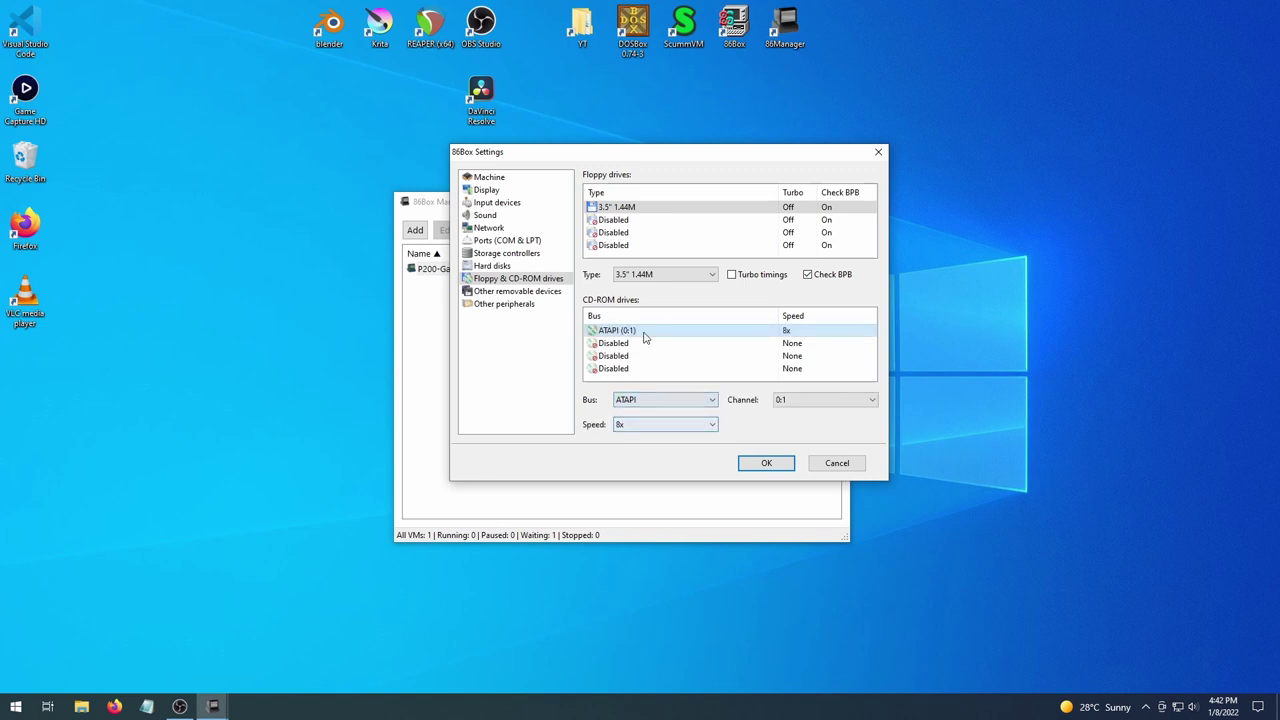
pyautogui.click(708, 427)
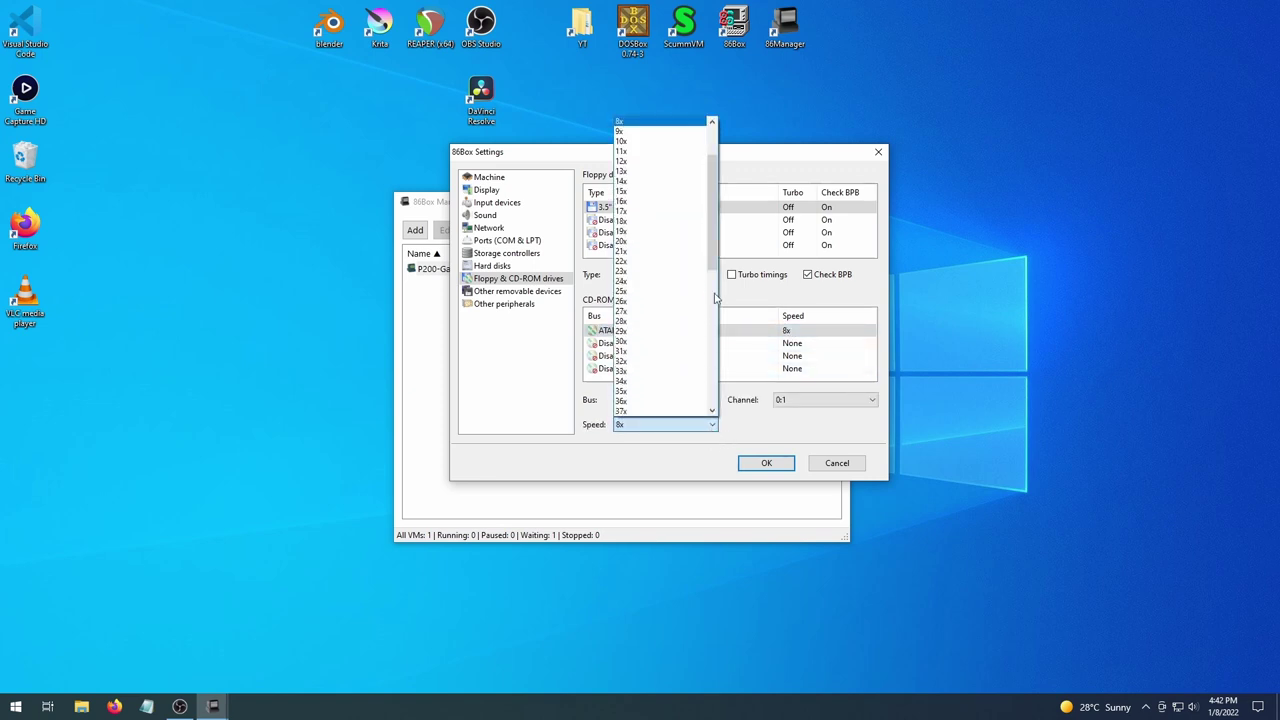
pyautogui.click(641, 281)
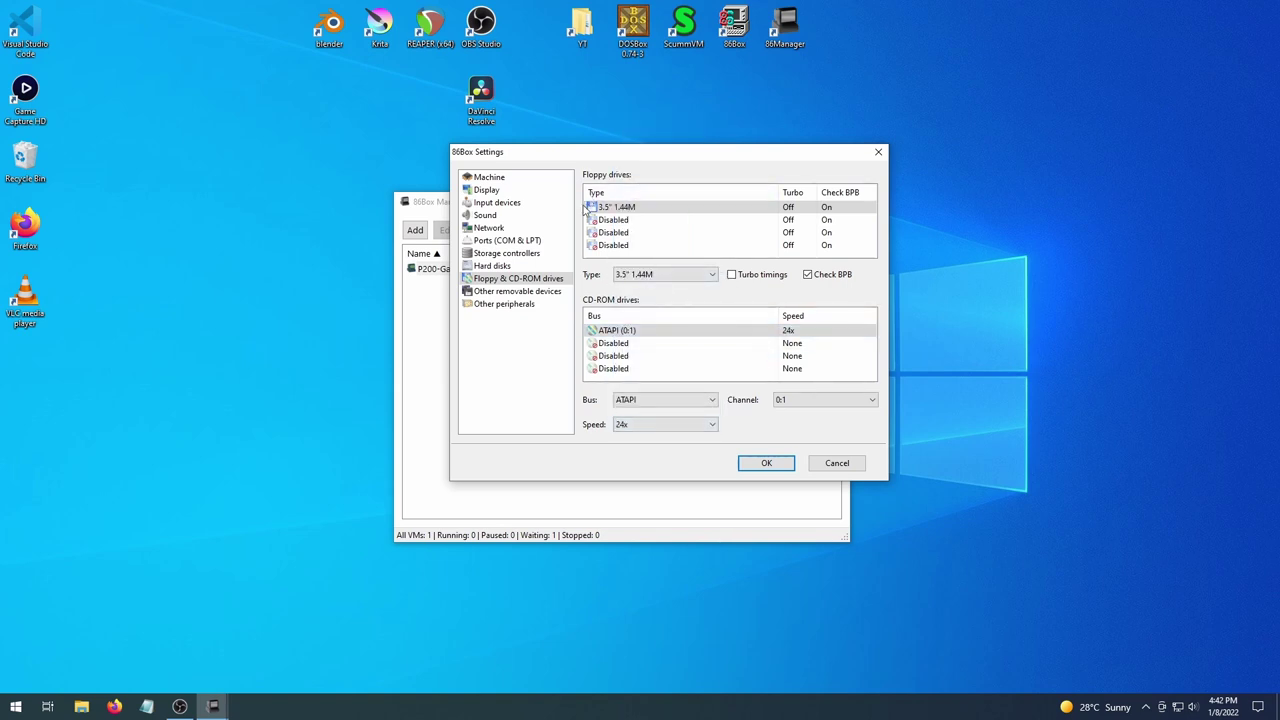
# Review the other removable devices and peripherals, and save the virtual machine's settings
pyautogui.click(508, 291)
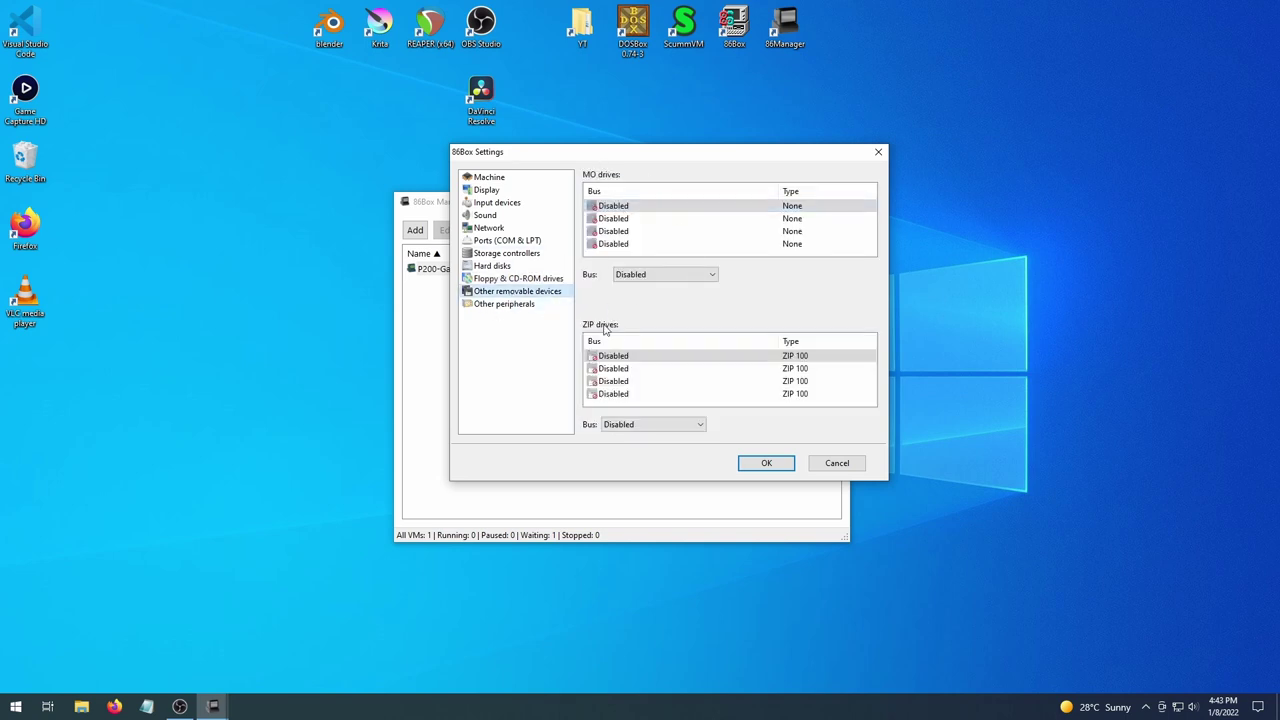
pyautogui.click(499, 305)
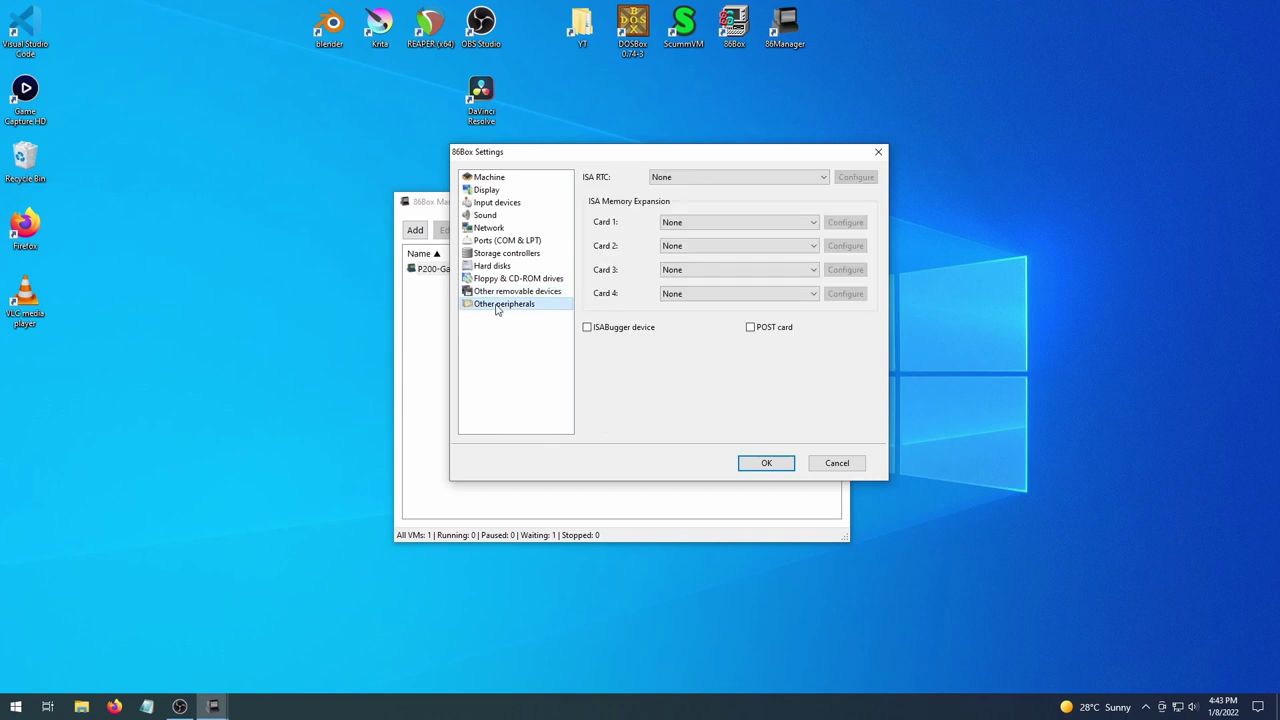
pyautogui.click(766, 465)
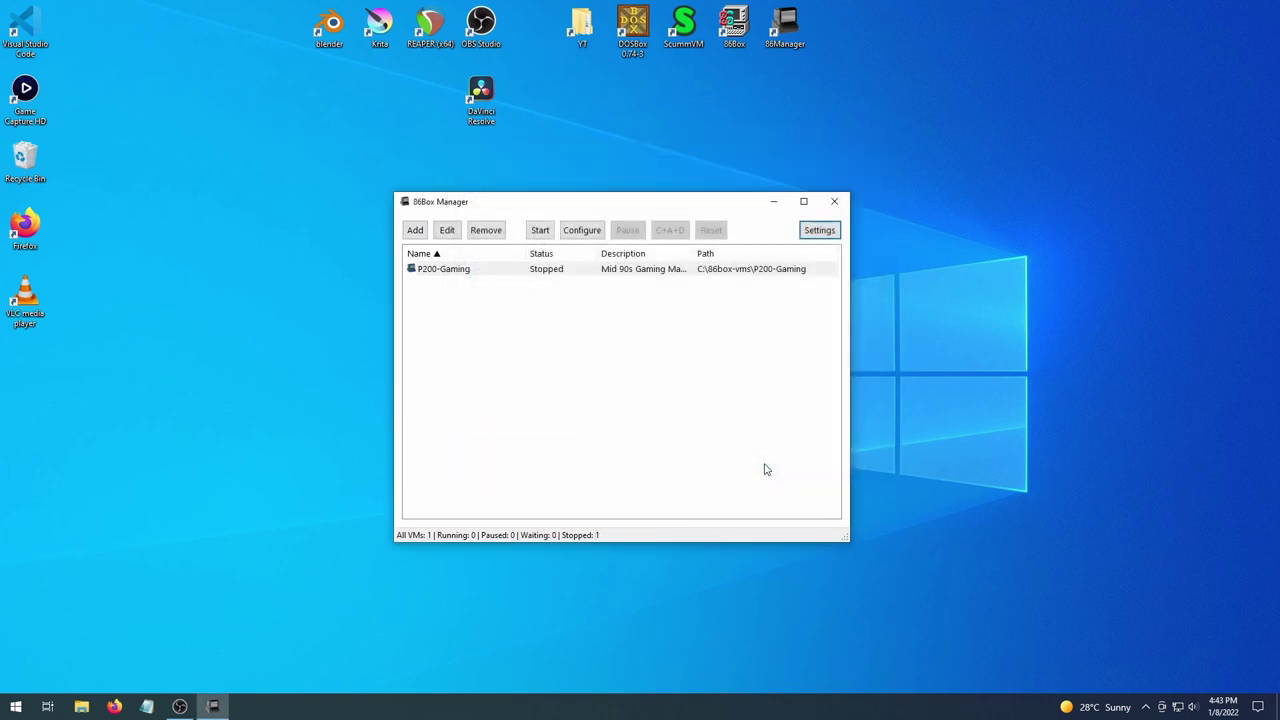
# Start the P200-Gaming virtual machine, move its window over the manager, and enter the BIOS setup
pyautogui.click(550, 272)
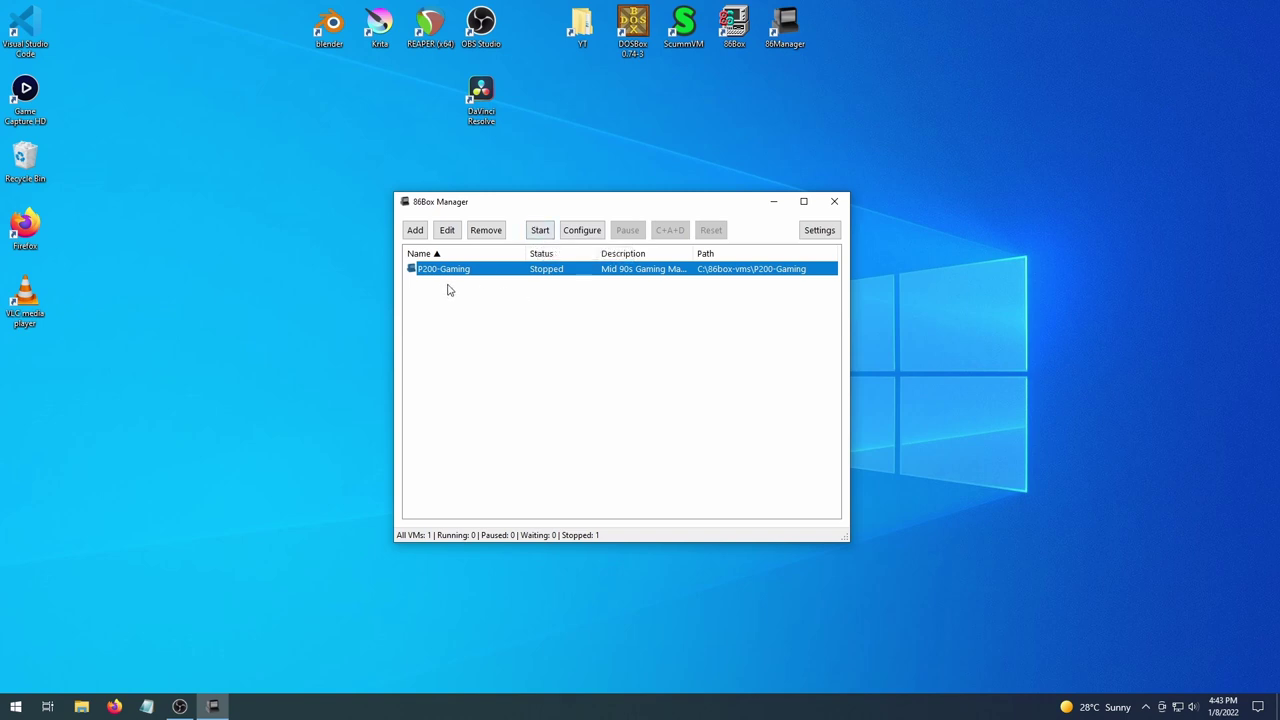
pyautogui.click(538, 231)
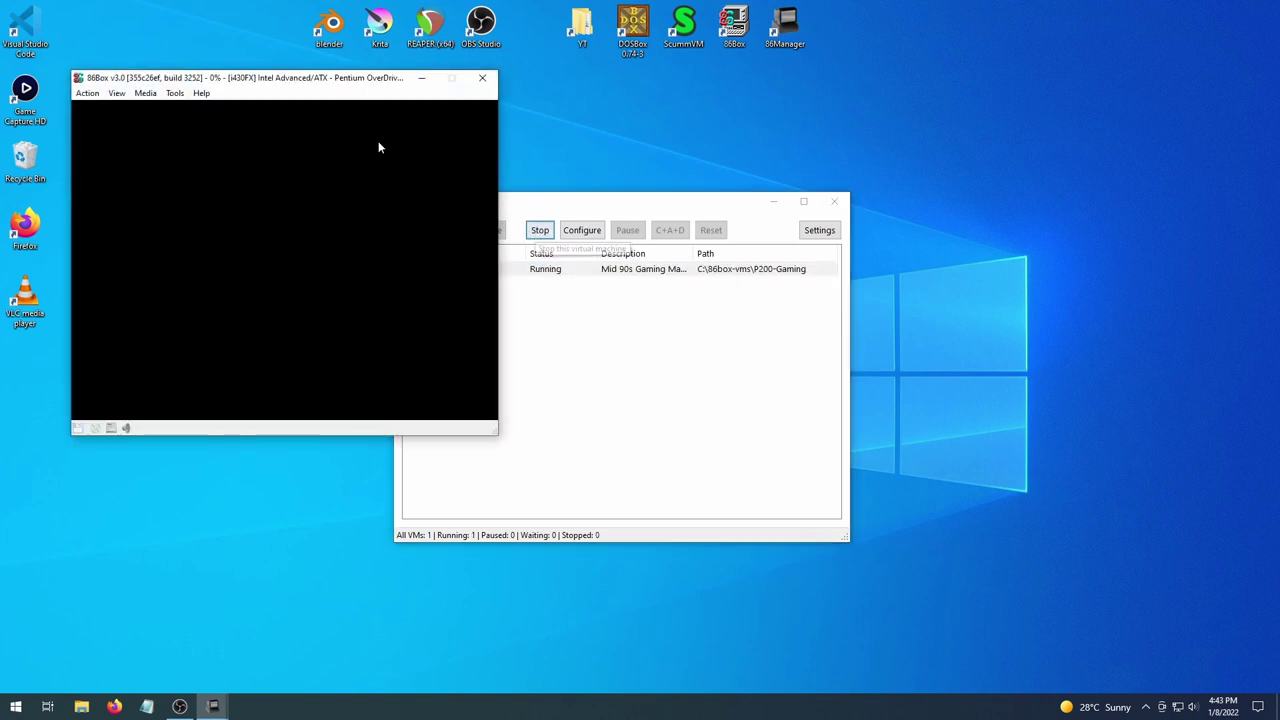
pyautogui.moveTo(332, 85); pyautogui.dragTo(670, 135)
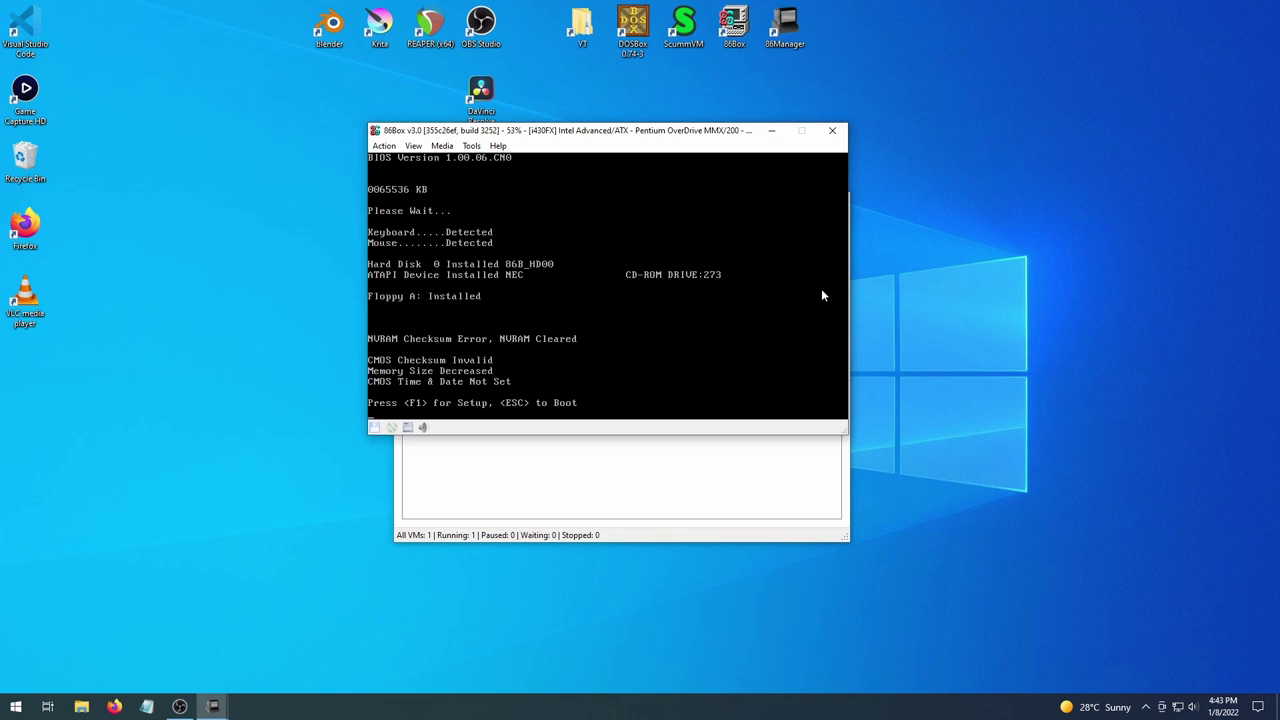
pyautogui.press('F1')
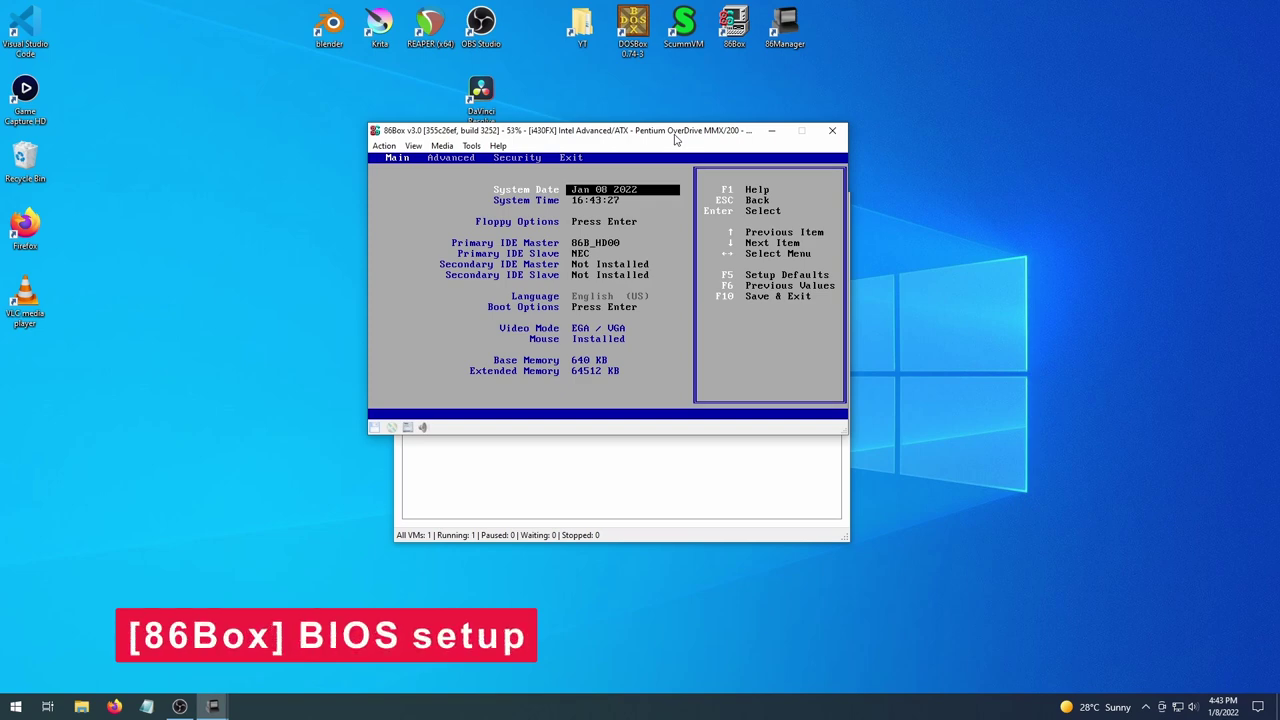
# Switch the virtual machine's display to fullscreen
pyautogui.click(470, 146)
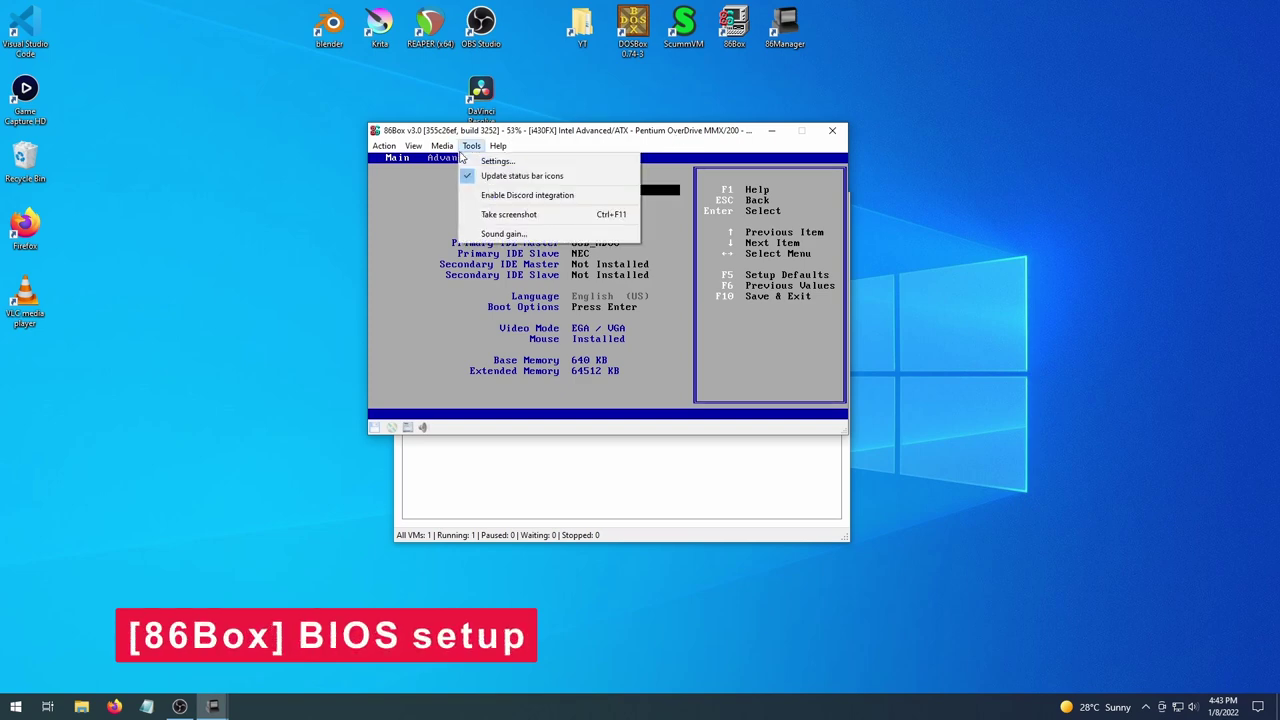
pyautogui.moveTo(415, 149)
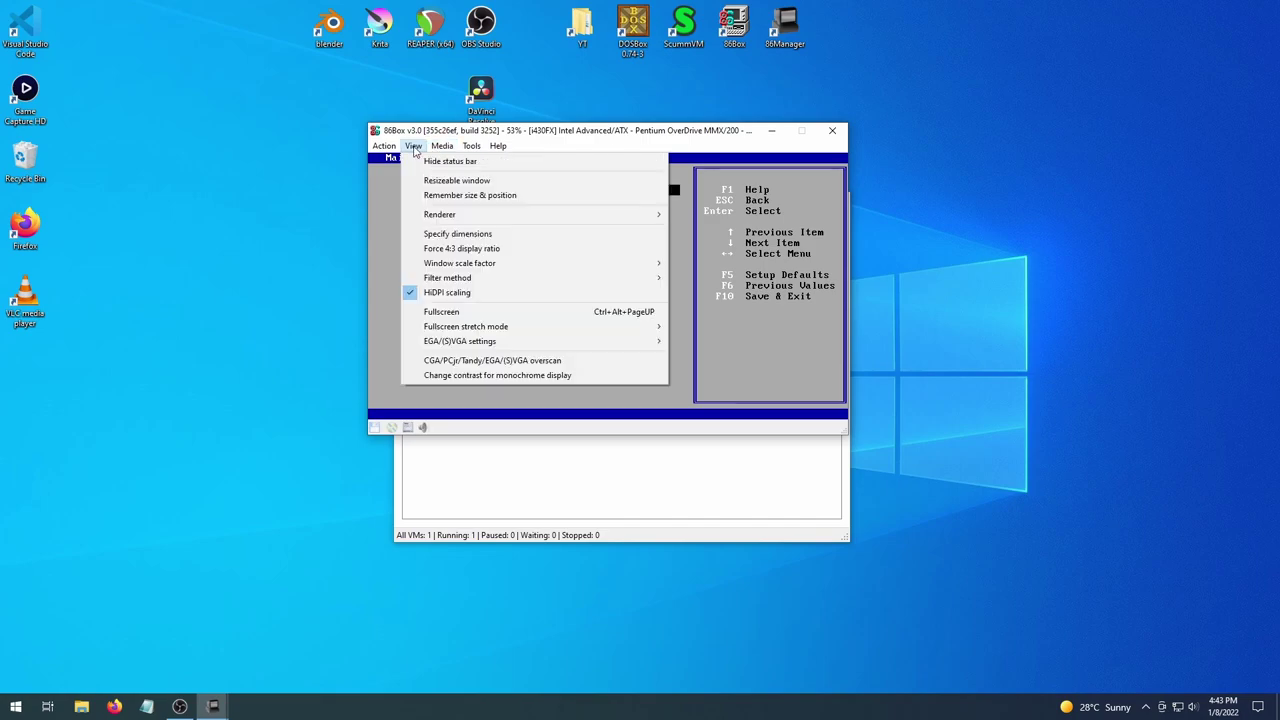
pyautogui.click(441, 311)
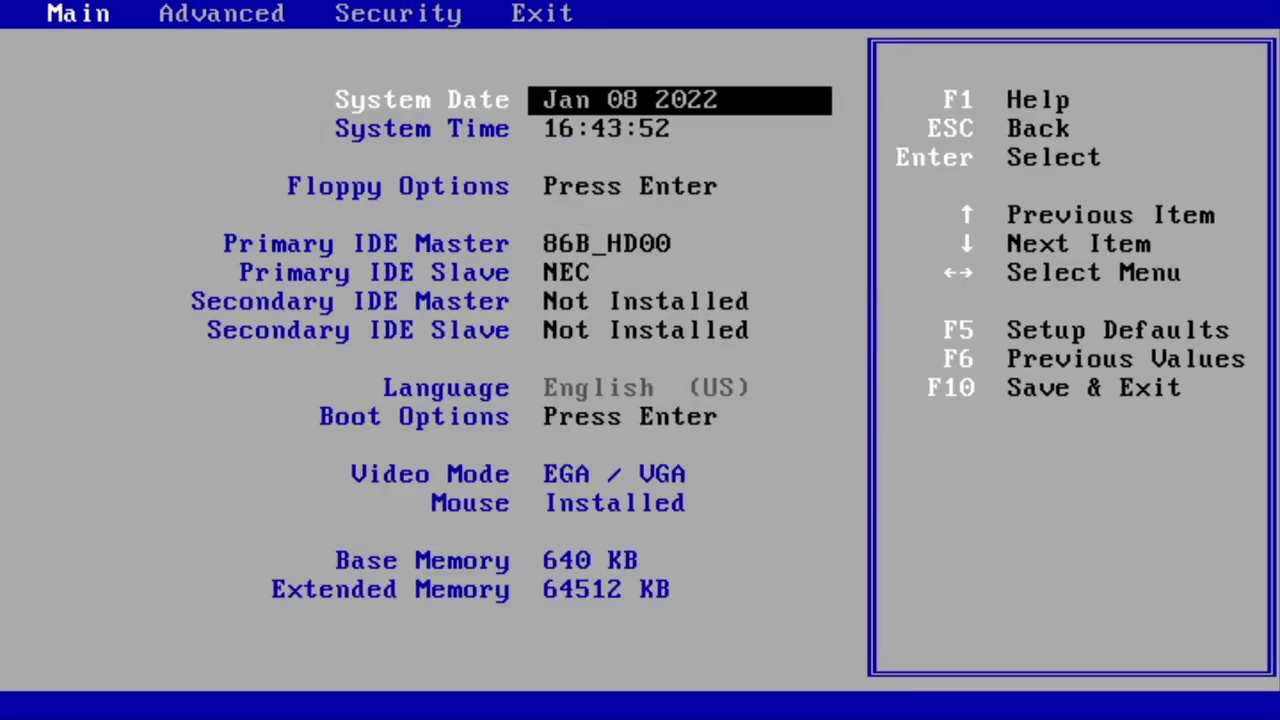
# Look through the Advanced, Security and Exit pages of the BIOS setup
pyautogui.press('Right')
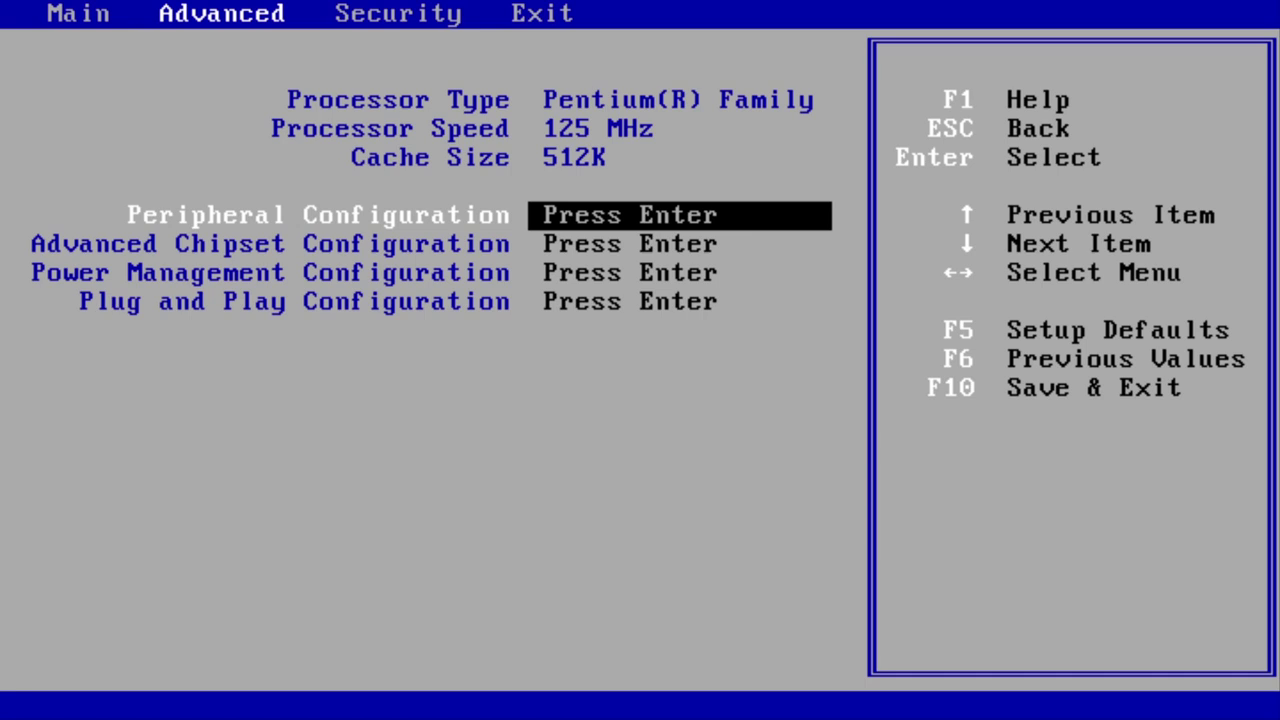
pyautogui.press('Right')
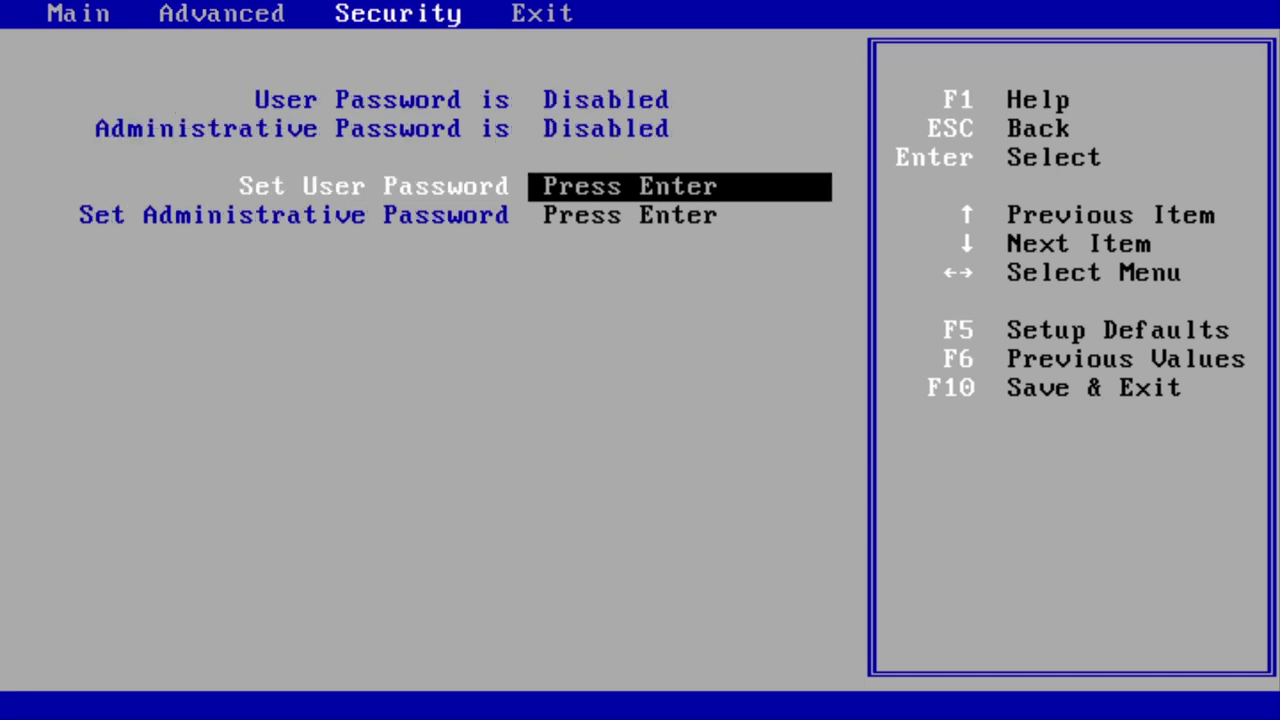
pyautogui.press('Right')
pyautogui.press('Right')
pyautogui.press('Right')
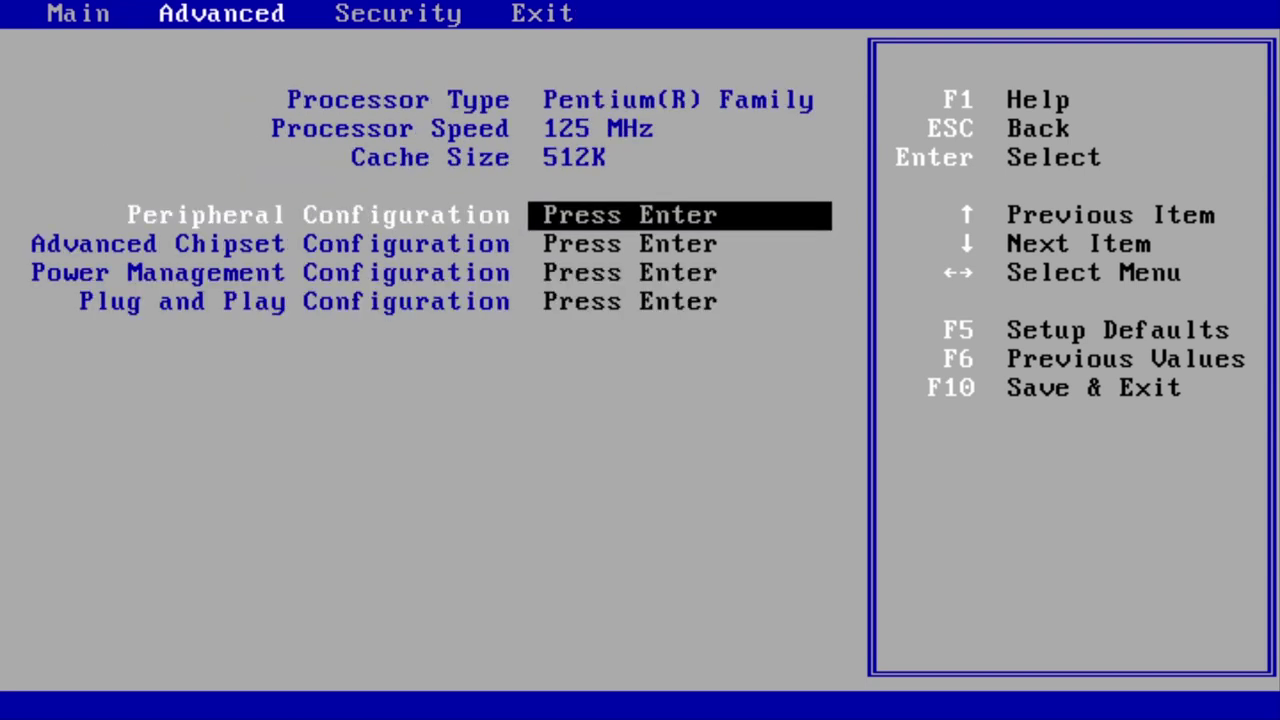
# Open Boot Options from the BIOS Main page and check the first, second and third boot devices
pyautogui.press('Left')
pyautogui.press('Down')
pyautogui.press('Down')
pyautogui.press('Down')
pyautogui.press('Down')
pyautogui.press('Down')
pyautogui.press('Down')
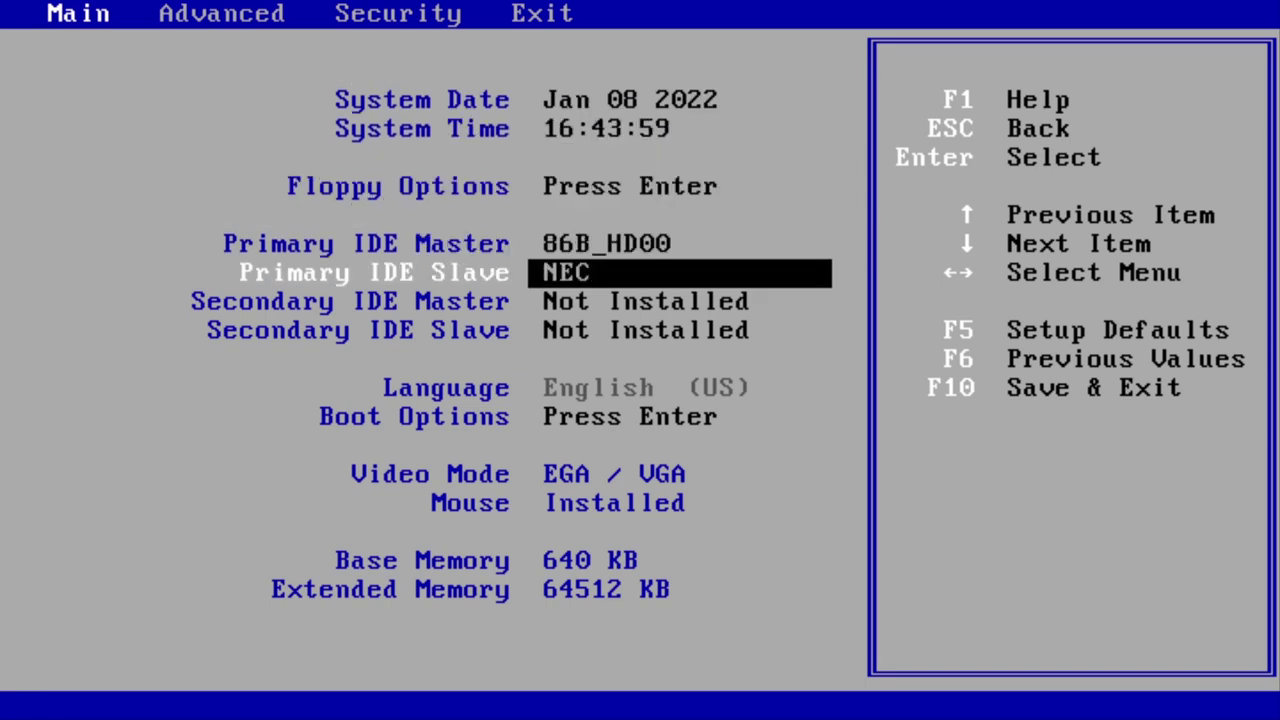
pyautogui.press('Down')
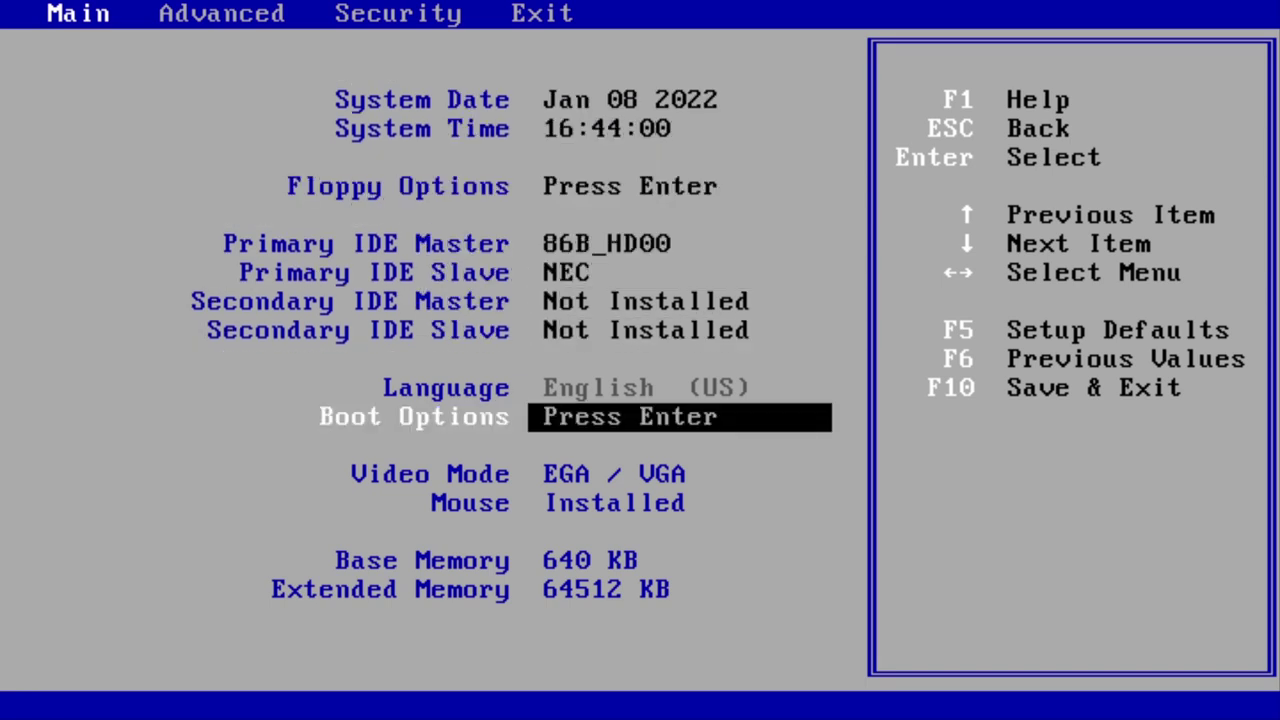
pyautogui.press('Return')
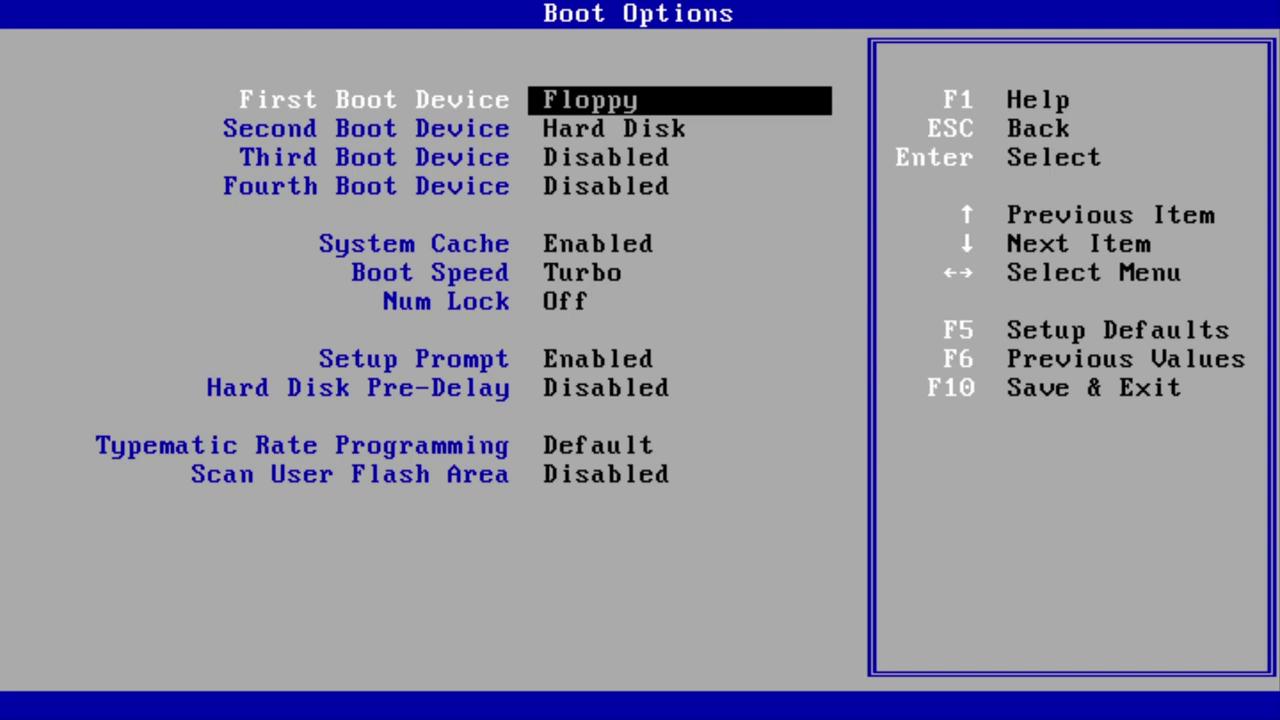
pyautogui.press('Down')
pyautogui.press('Up')
pyautogui.press('Down')
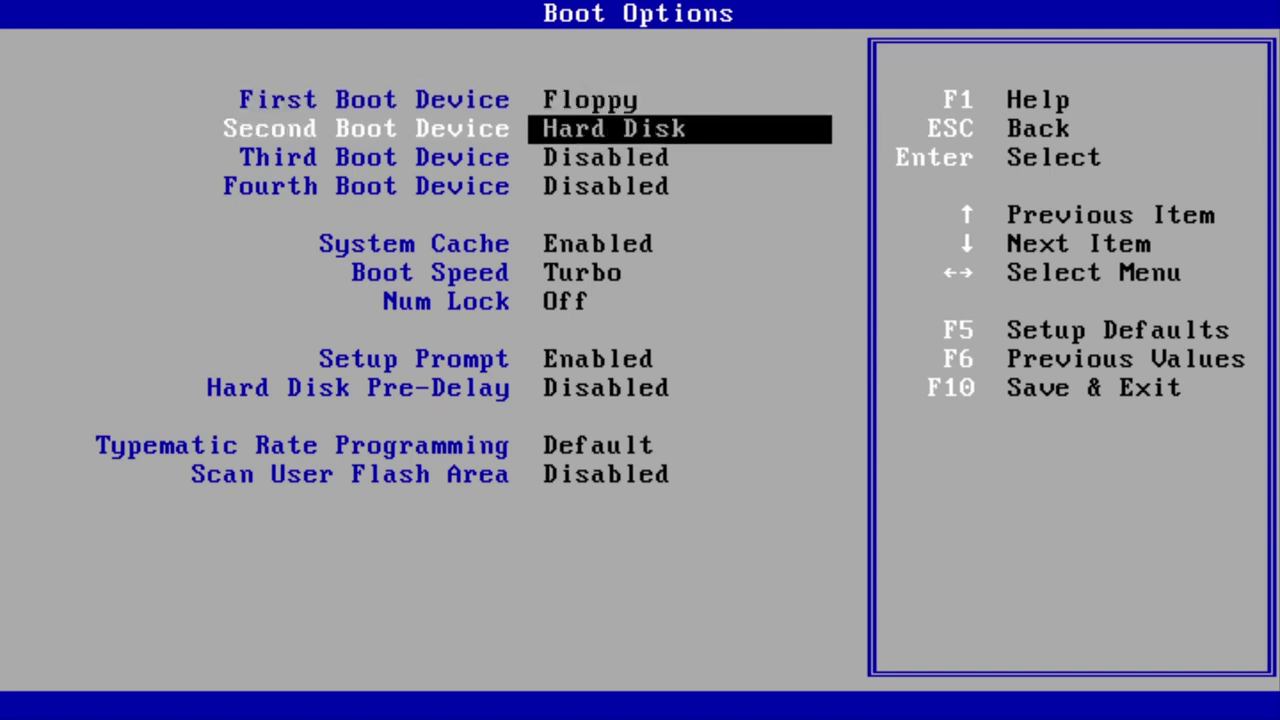
pyautogui.press('Down')
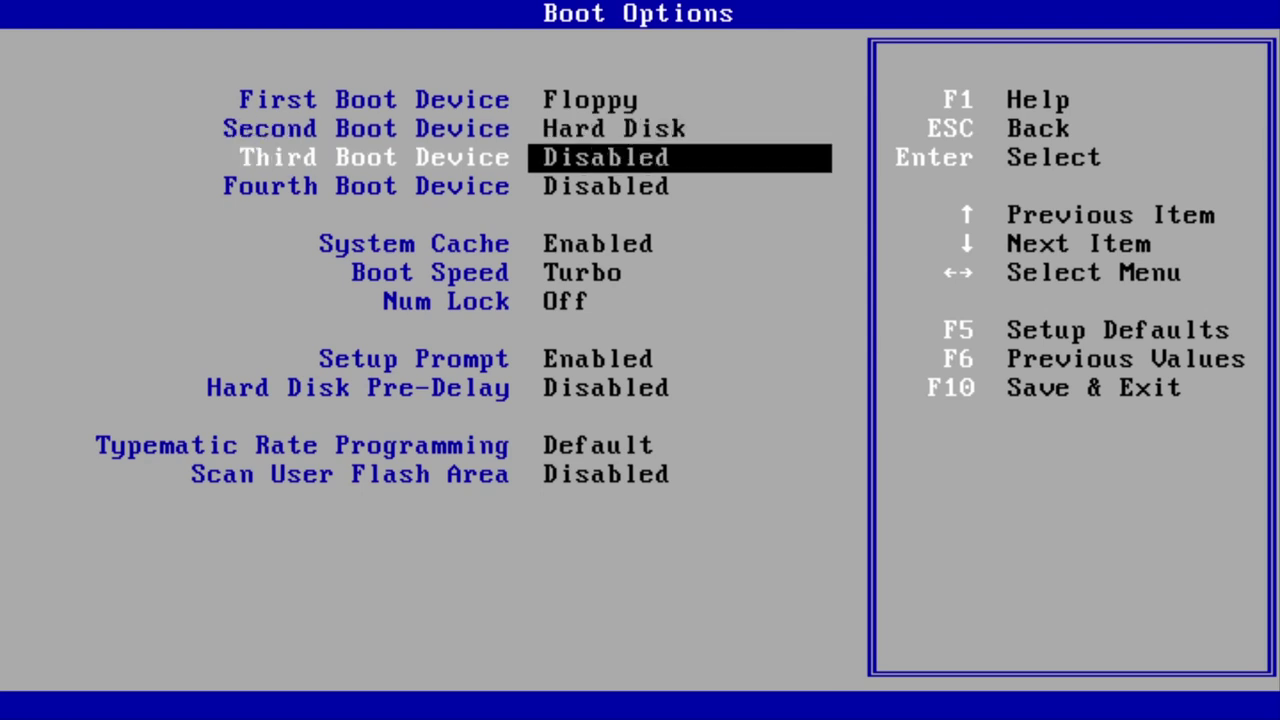
# Exit the BIOS setup saving changes and let the virtual machine reboot
pyautogui.press('Return')
pyautogui.press('Return')
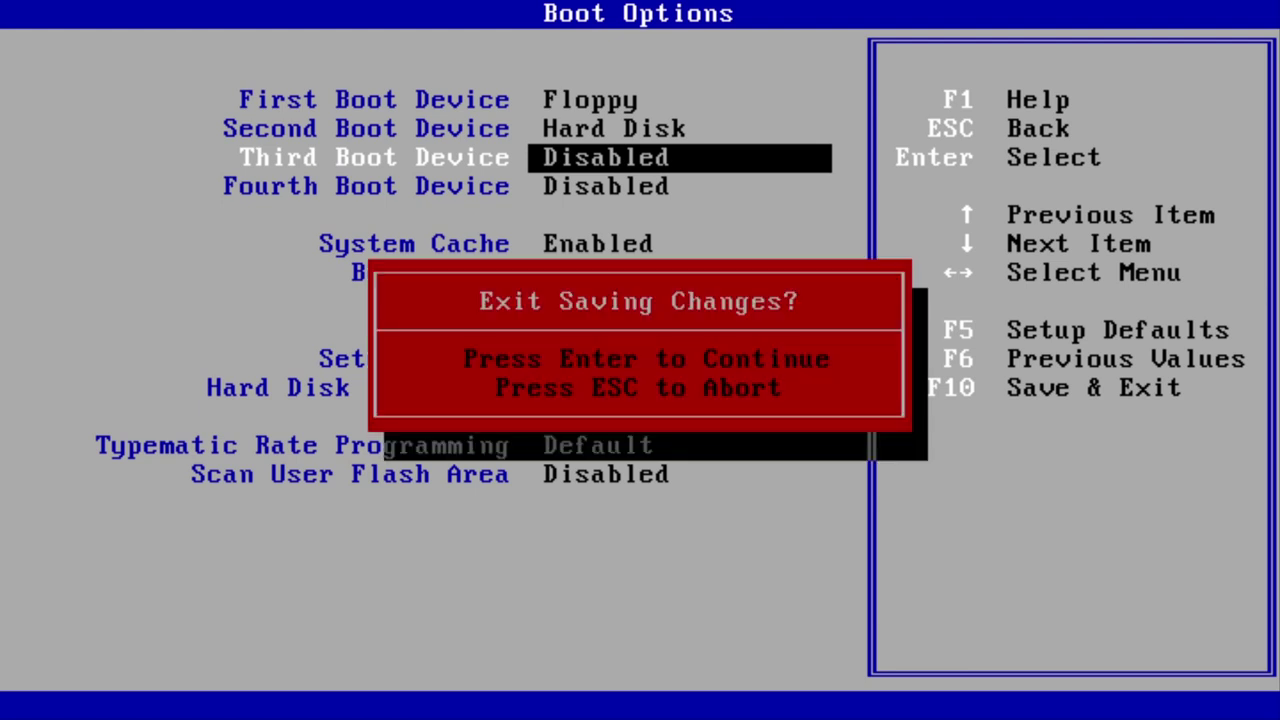
pyautogui.press('Return')
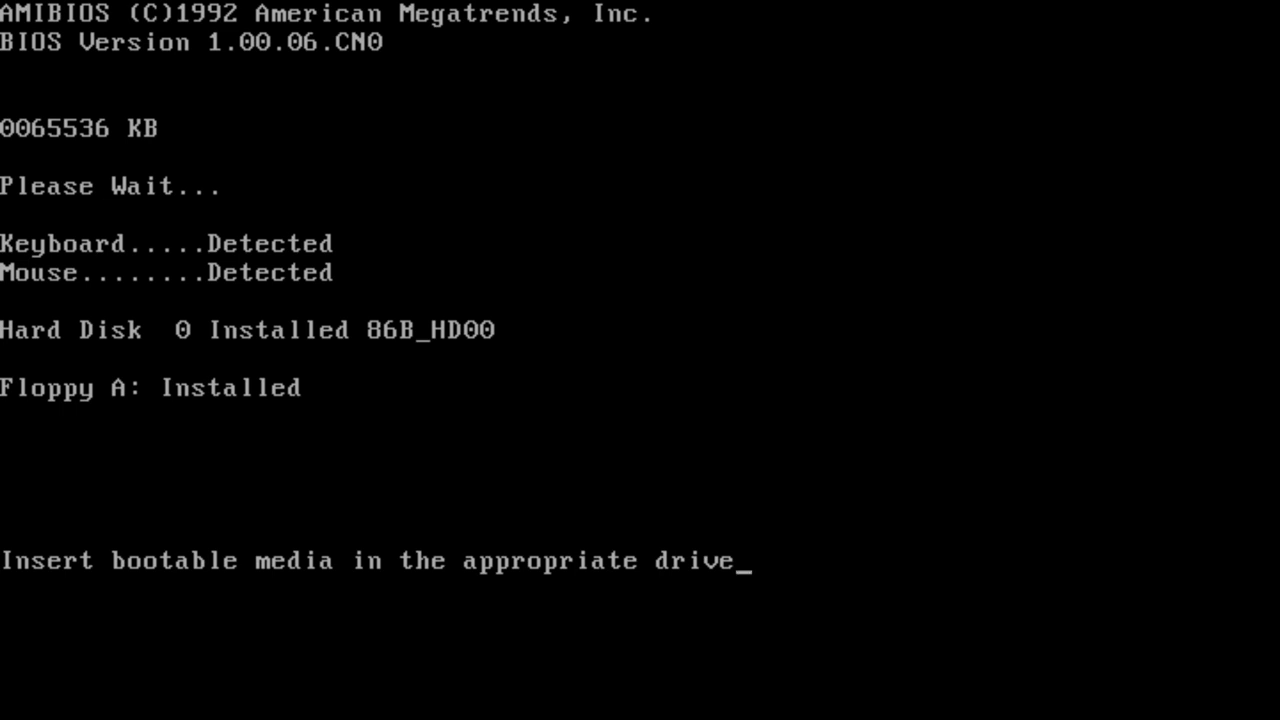
# Leave fullscreen and load the existing image Windows 98 Second Edition Boot from the ISOs folder into the 3.5" 1.44M floppy drive
pyautogui.hotkey('ctrl', 'alt', 'pagedown')
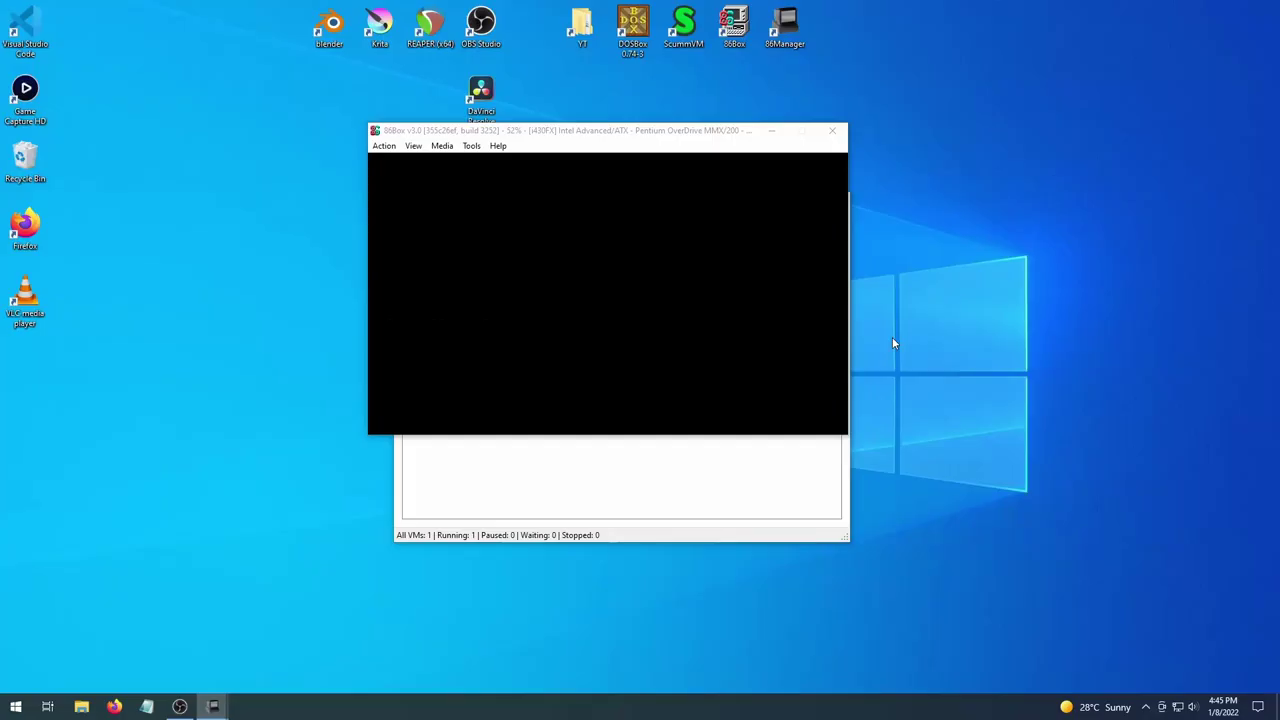
pyautogui.click(440, 147)
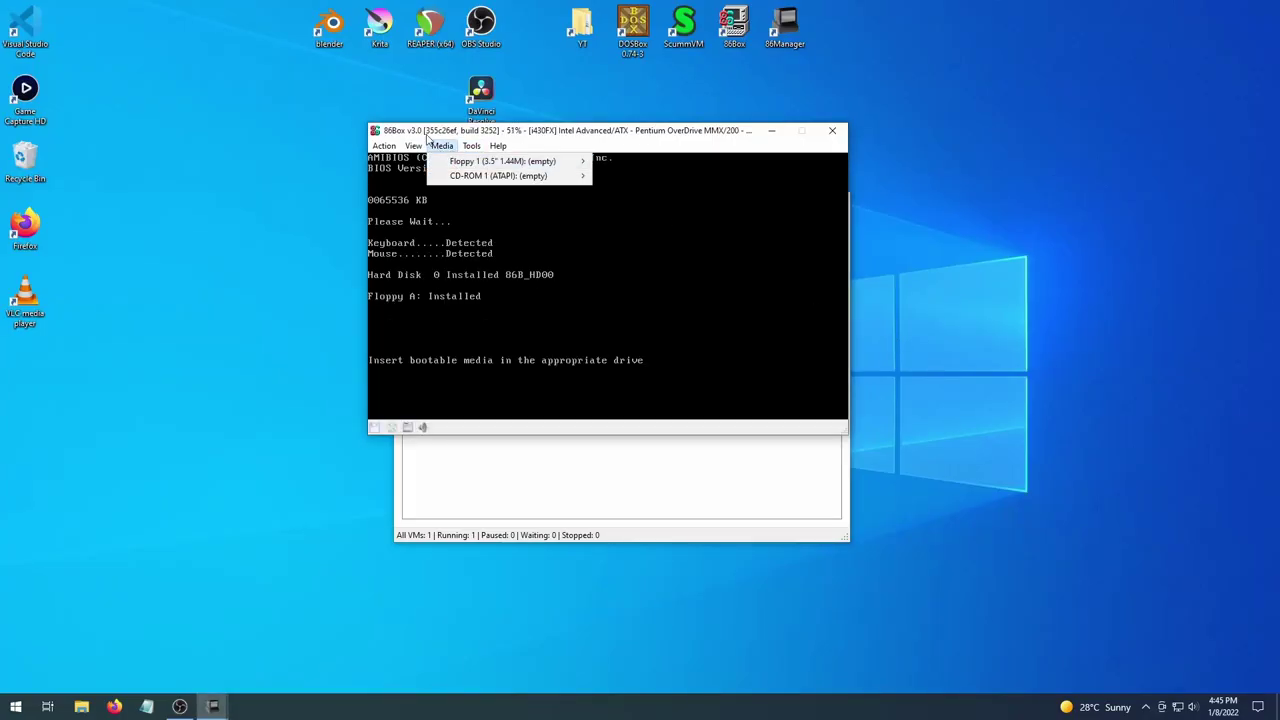
pyautogui.moveTo(450, 166)
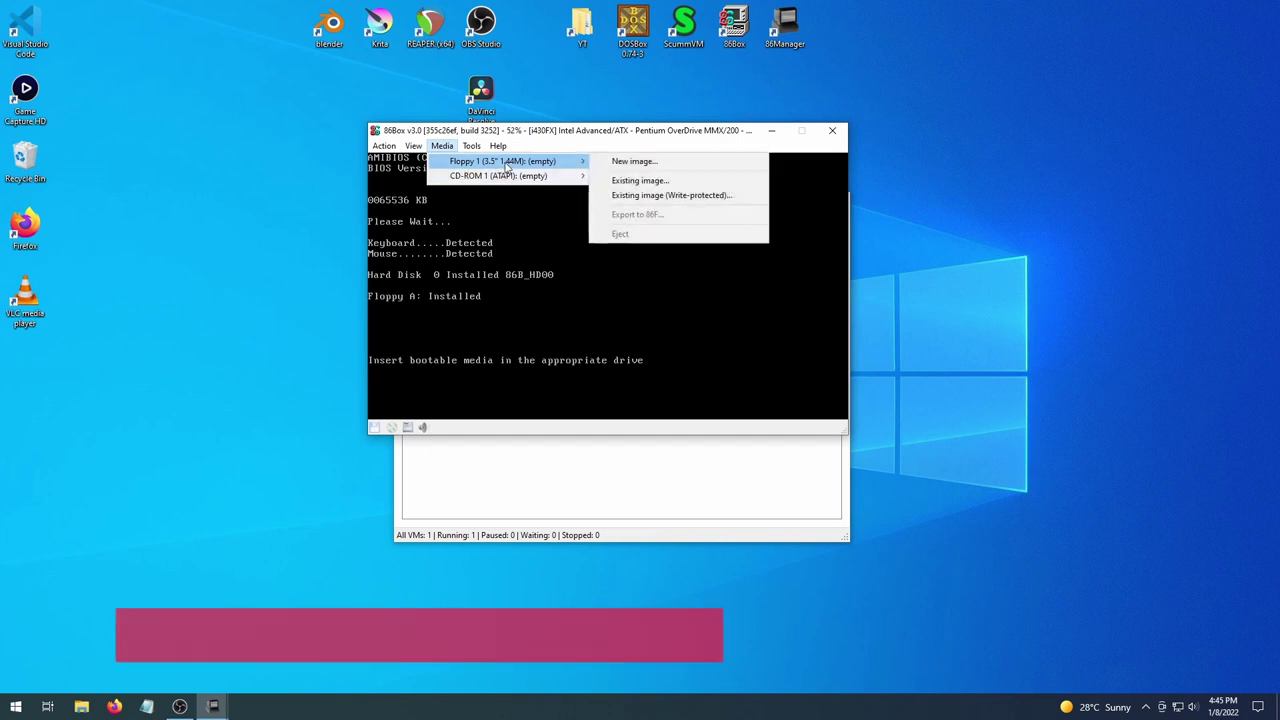
pyautogui.moveTo(580, 162)
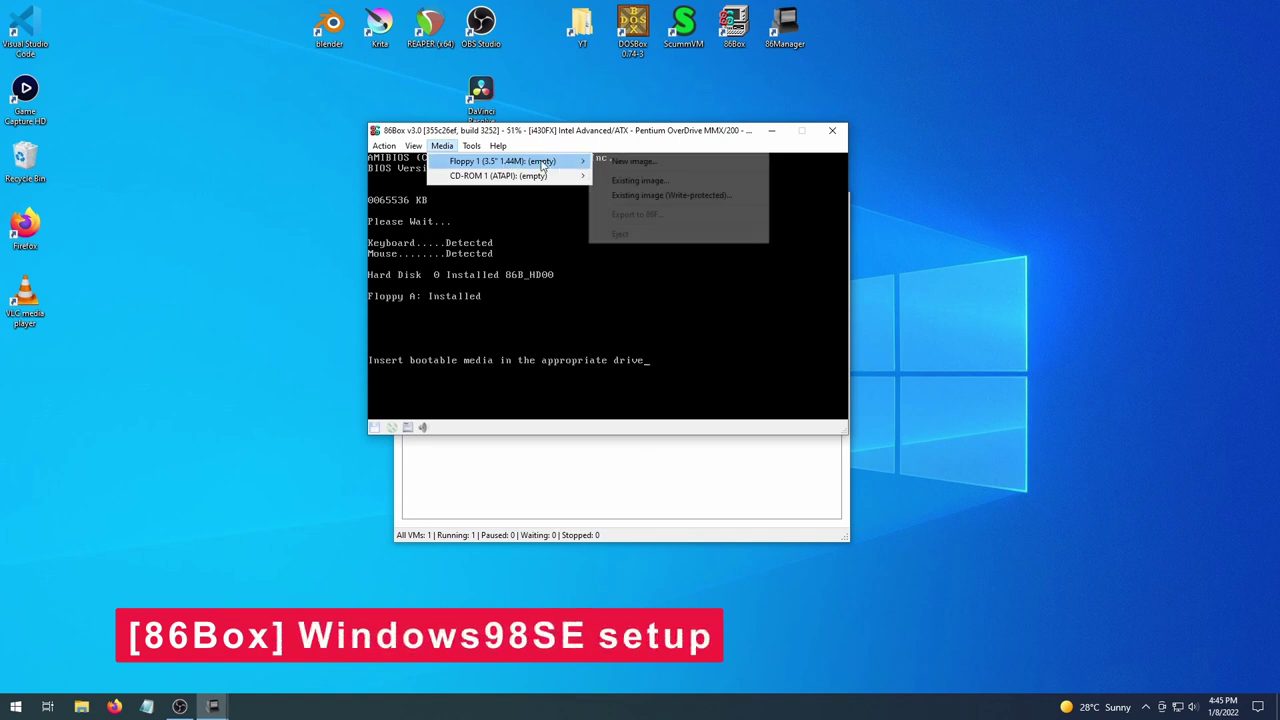
pyautogui.click(655, 181)
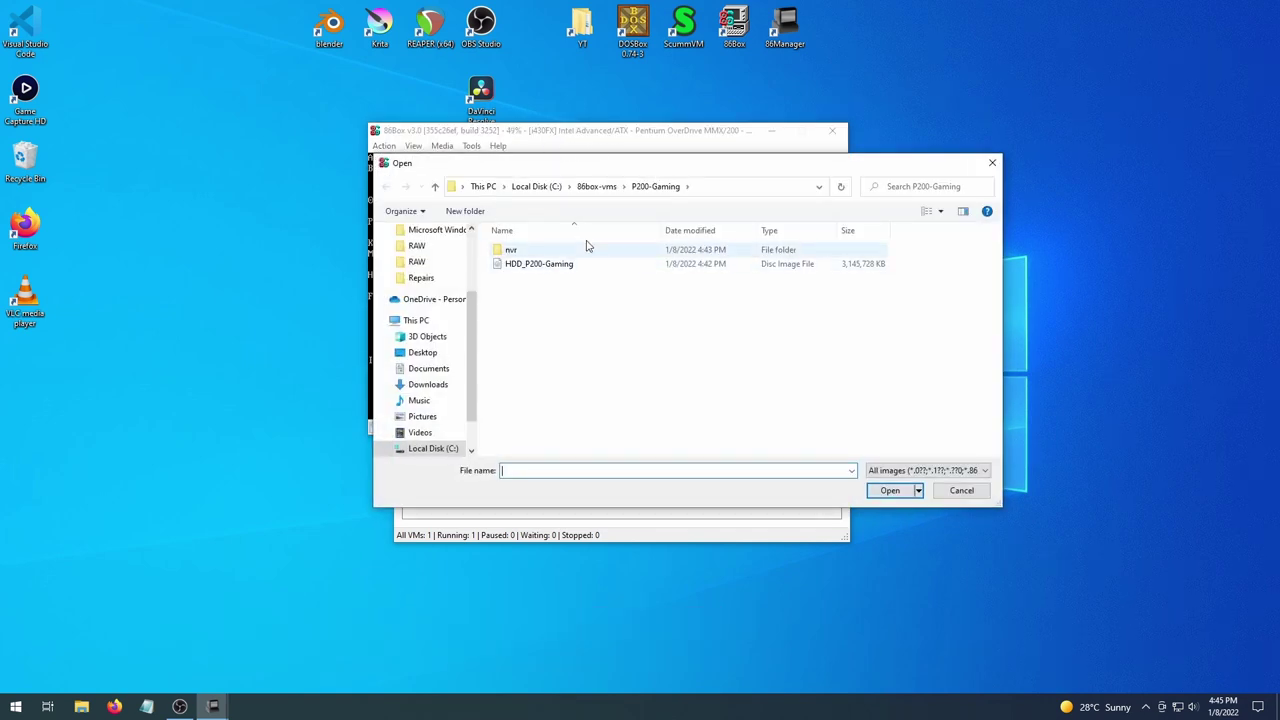
pyautogui.click(603, 196)
pyautogui.doubleClick(515, 250)
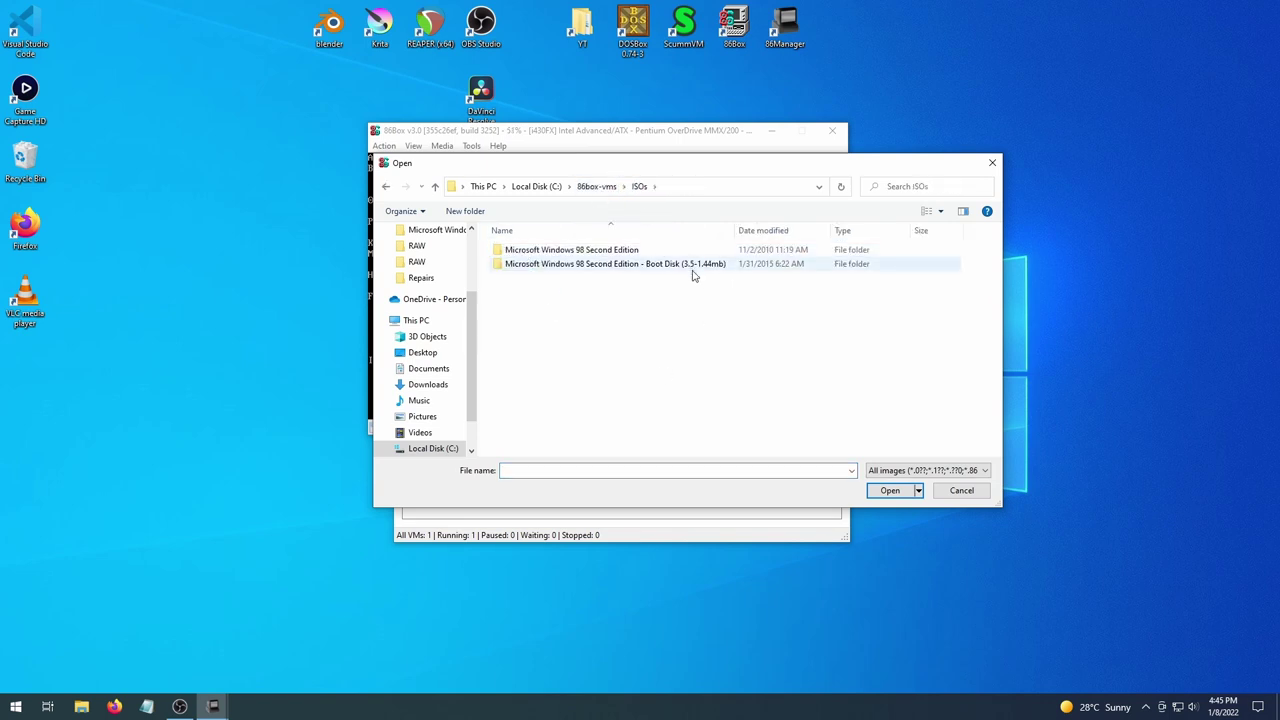
pyautogui.doubleClick(629, 265)
pyautogui.click(557, 255)
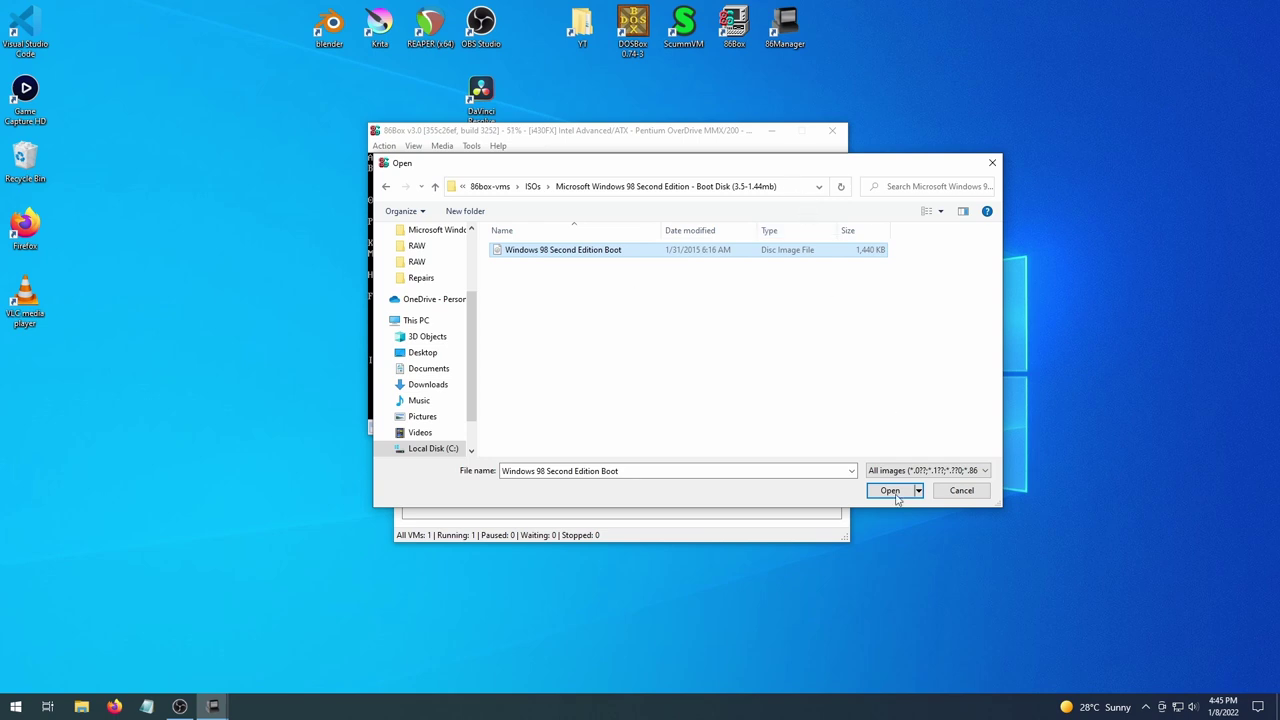
pyautogui.click(851, 470)
pyautogui.click(890, 490)
# Load the Windows 98 Second Edition disc image from the ISOs folder into CD-ROM 1
pyautogui.click(442, 145)
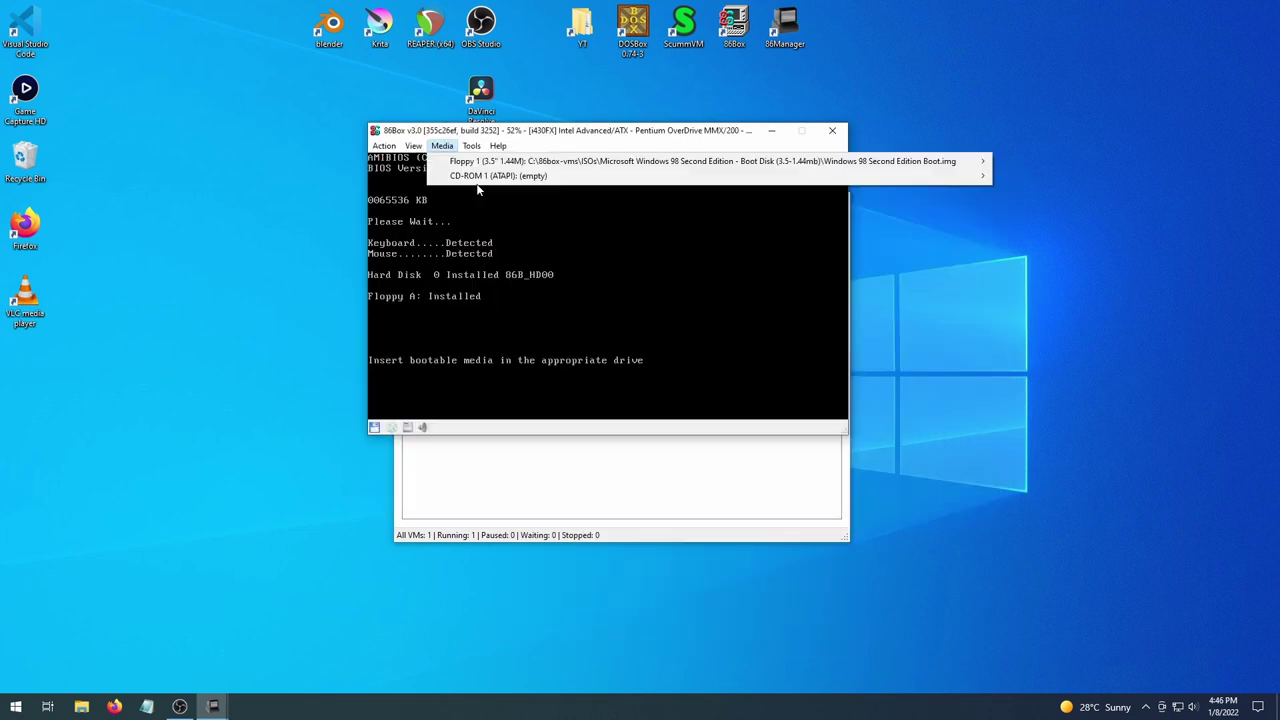
pyautogui.moveTo(485, 181)
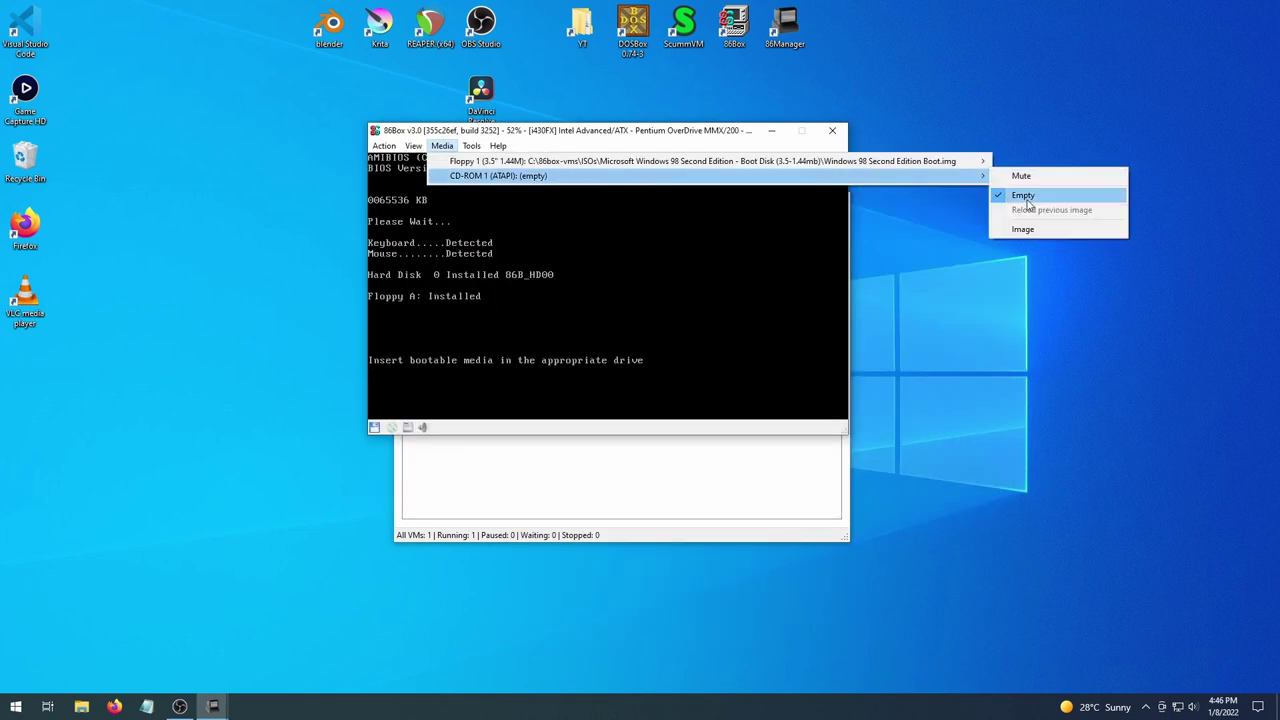
pyautogui.click(1024, 229)
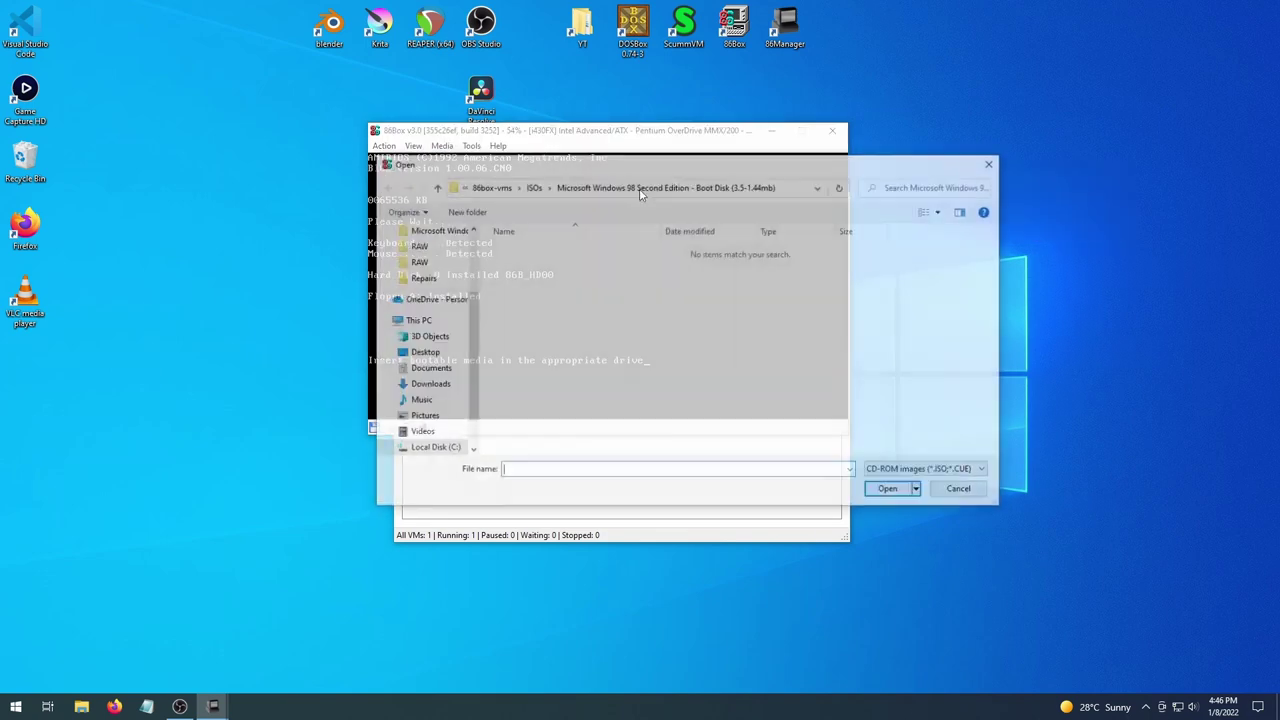
pyautogui.click(532, 187)
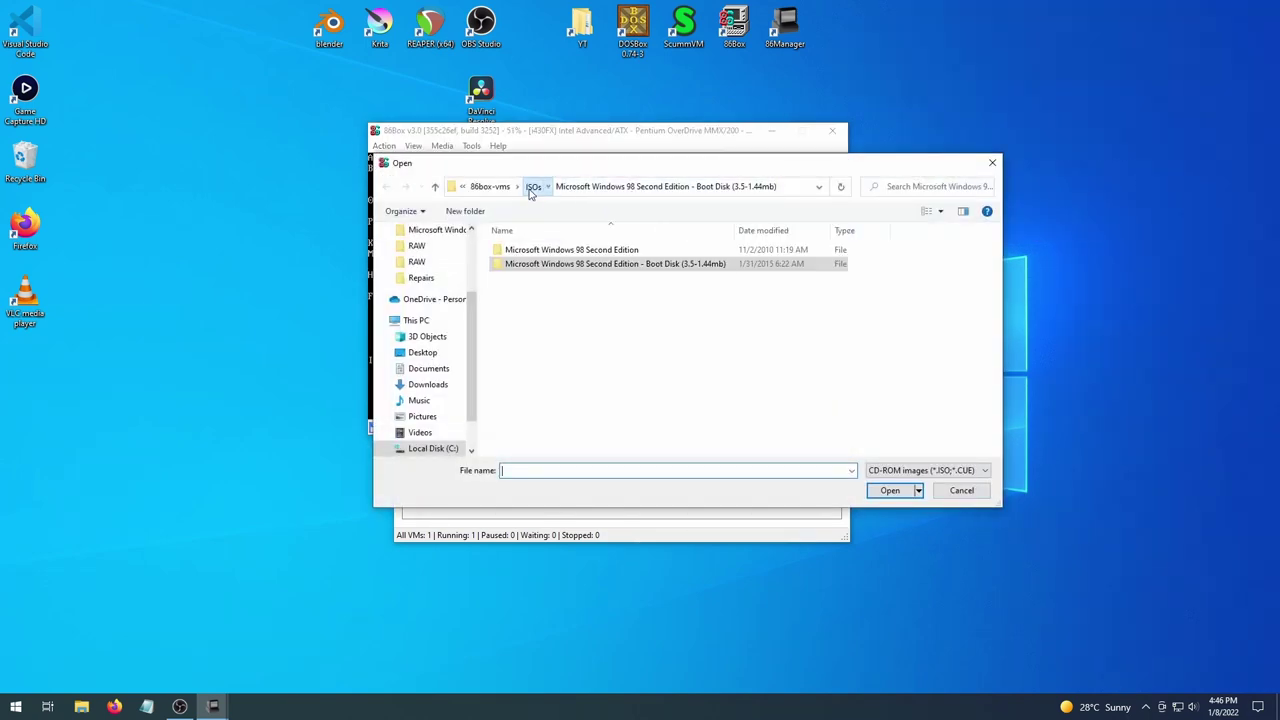
pyautogui.doubleClick(627, 256)
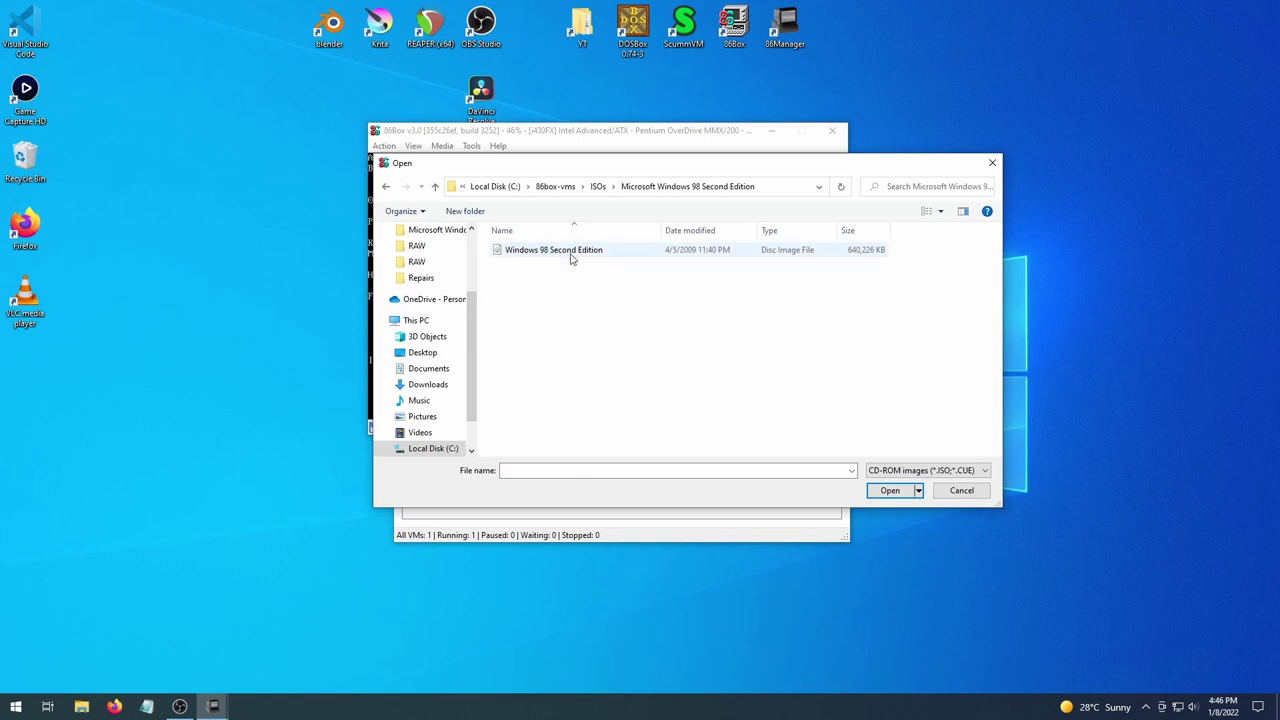
pyautogui.click(600, 256)
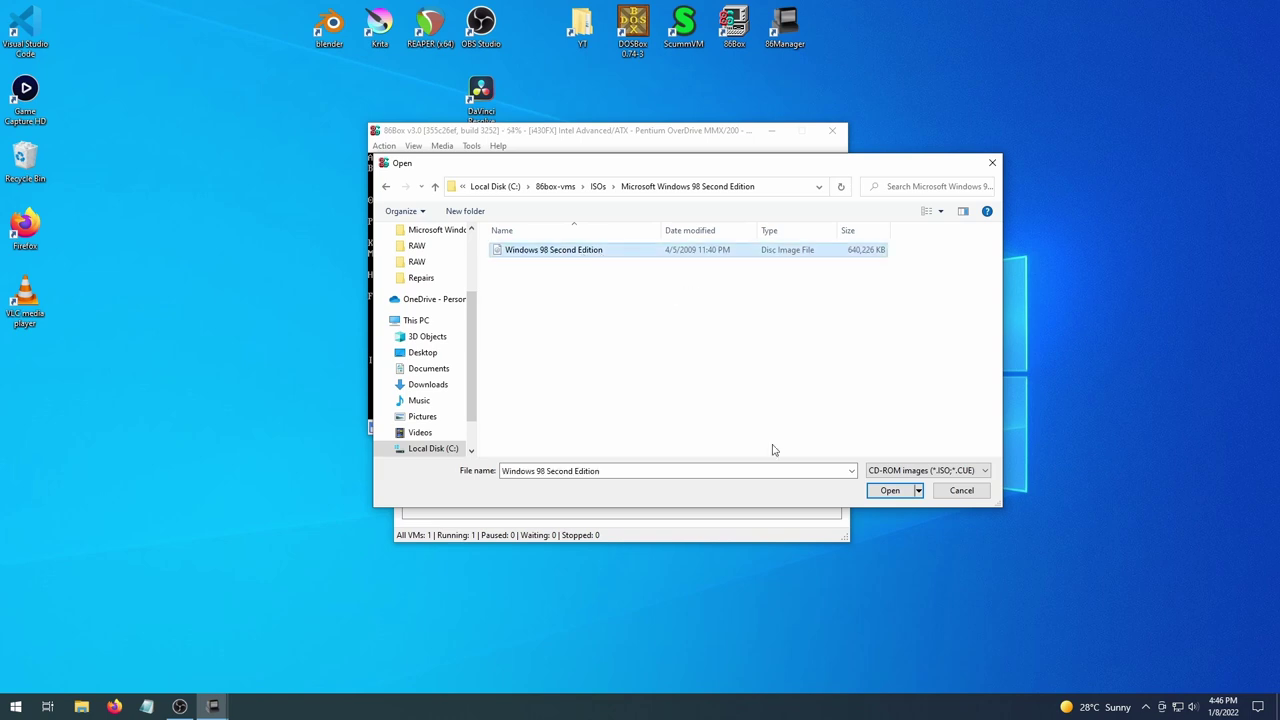
pyautogui.click(891, 491)
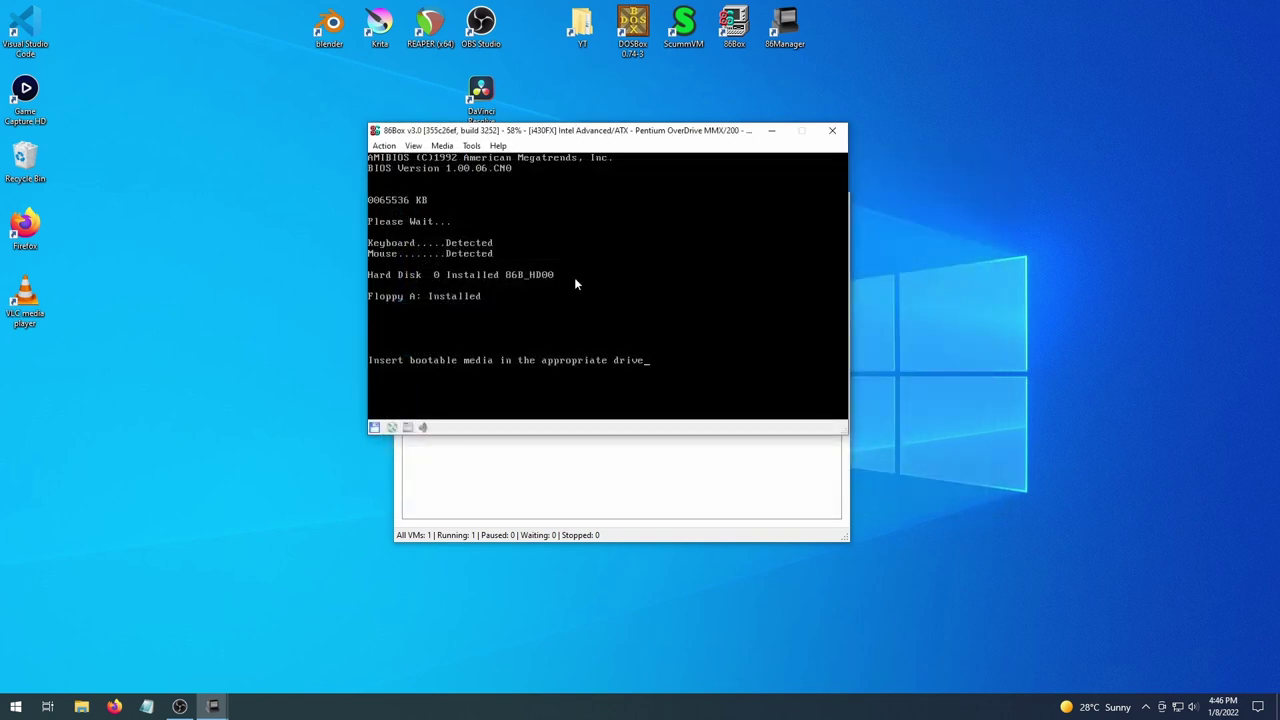
# Soft-reboot the virtual machine from the boot floppy and choose to start Windows 98 Setup from CD-ROM
pyautogui.click(385, 146)
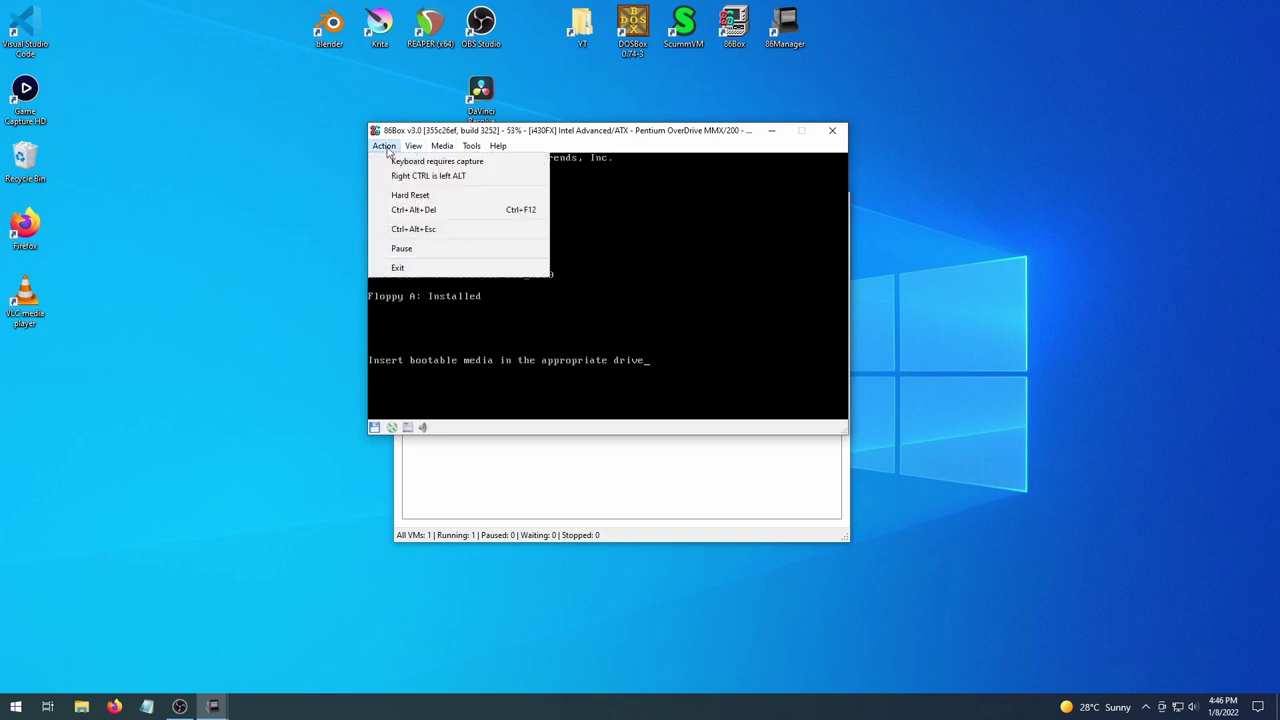
pyautogui.click(408, 212)
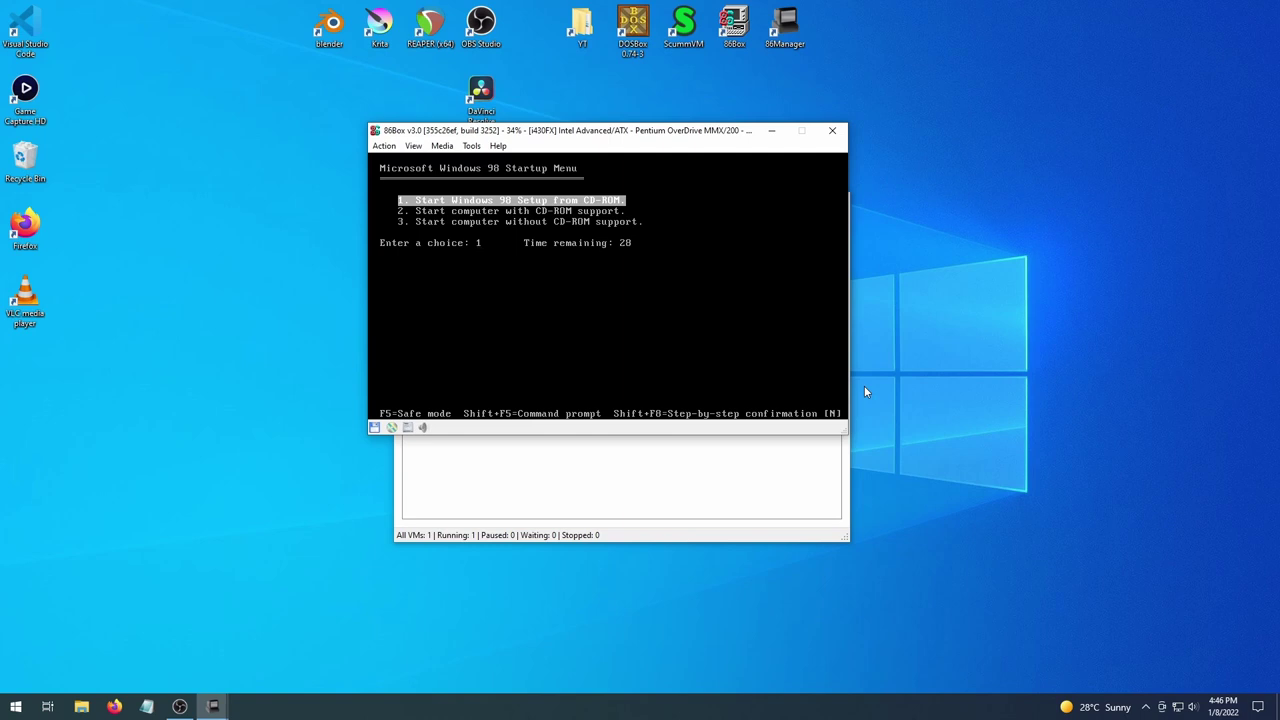
pyautogui.press('Return')
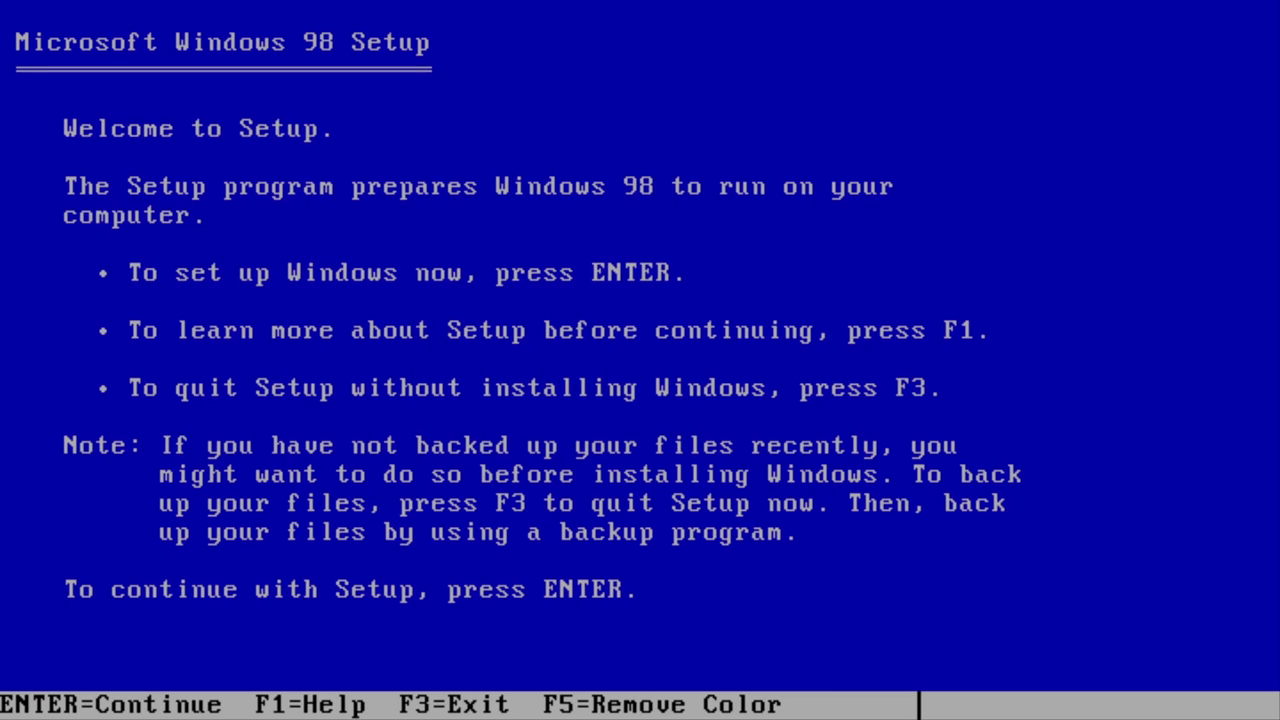
# Continue Windows 98 Setup, configure the unallocated disk space with large disk support enabled, and restart the computer
pyautogui.press('Return')
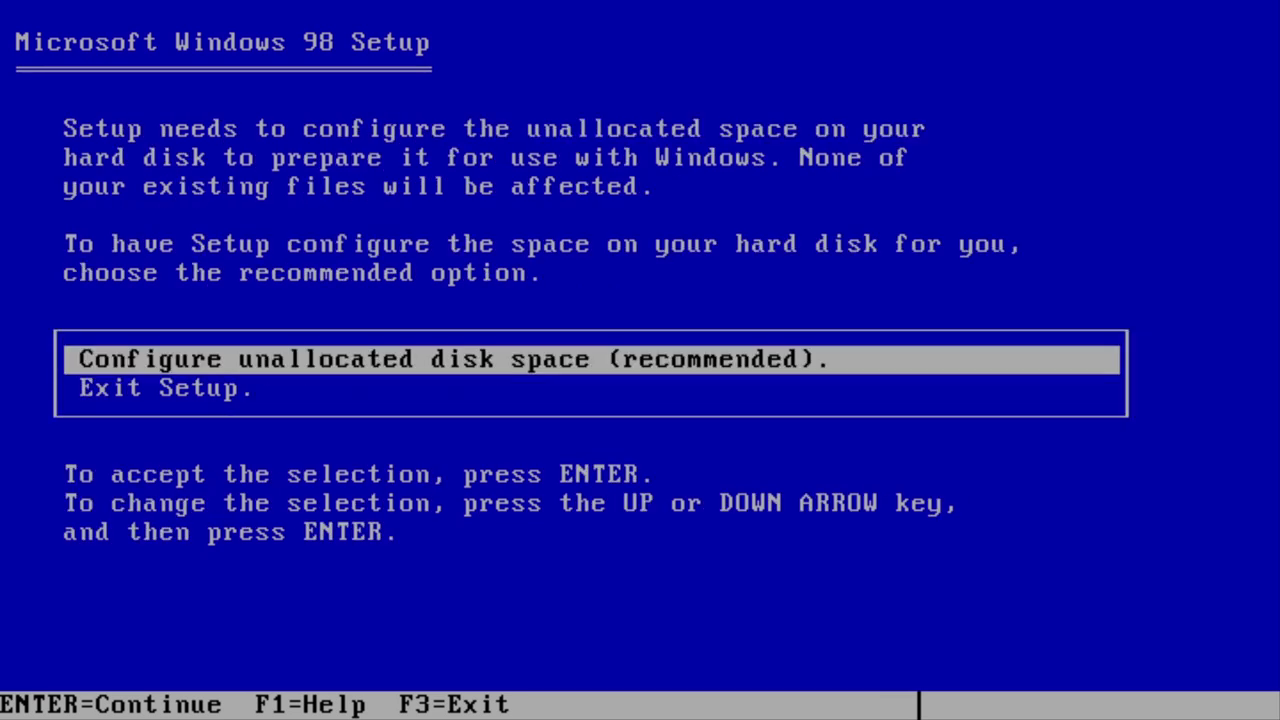
pyautogui.press('Return')
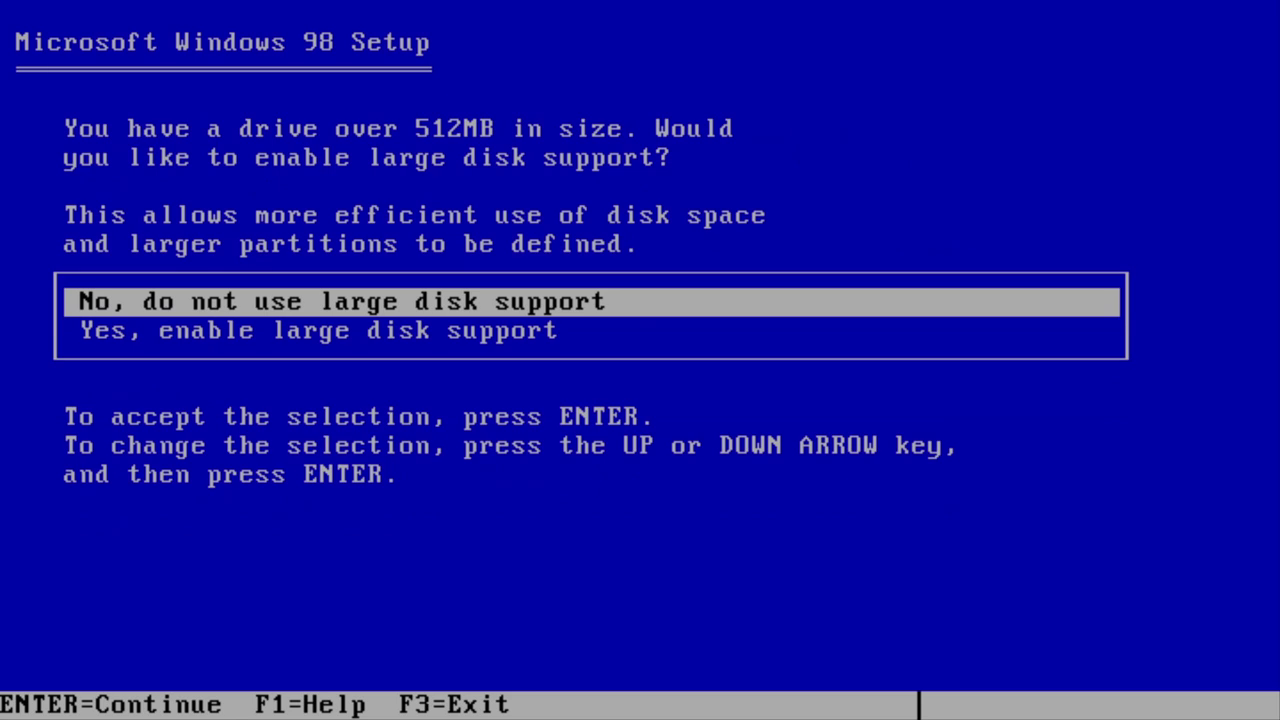
pyautogui.press('Down')
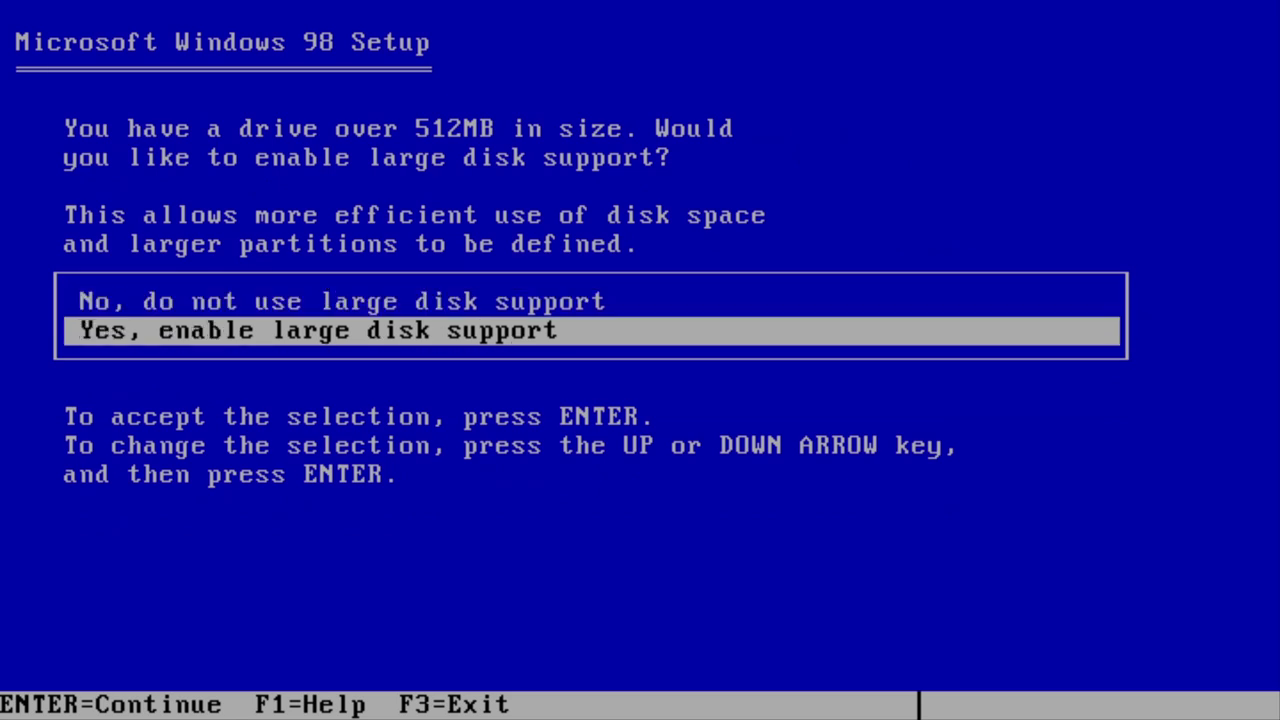
pyautogui.press('Return')
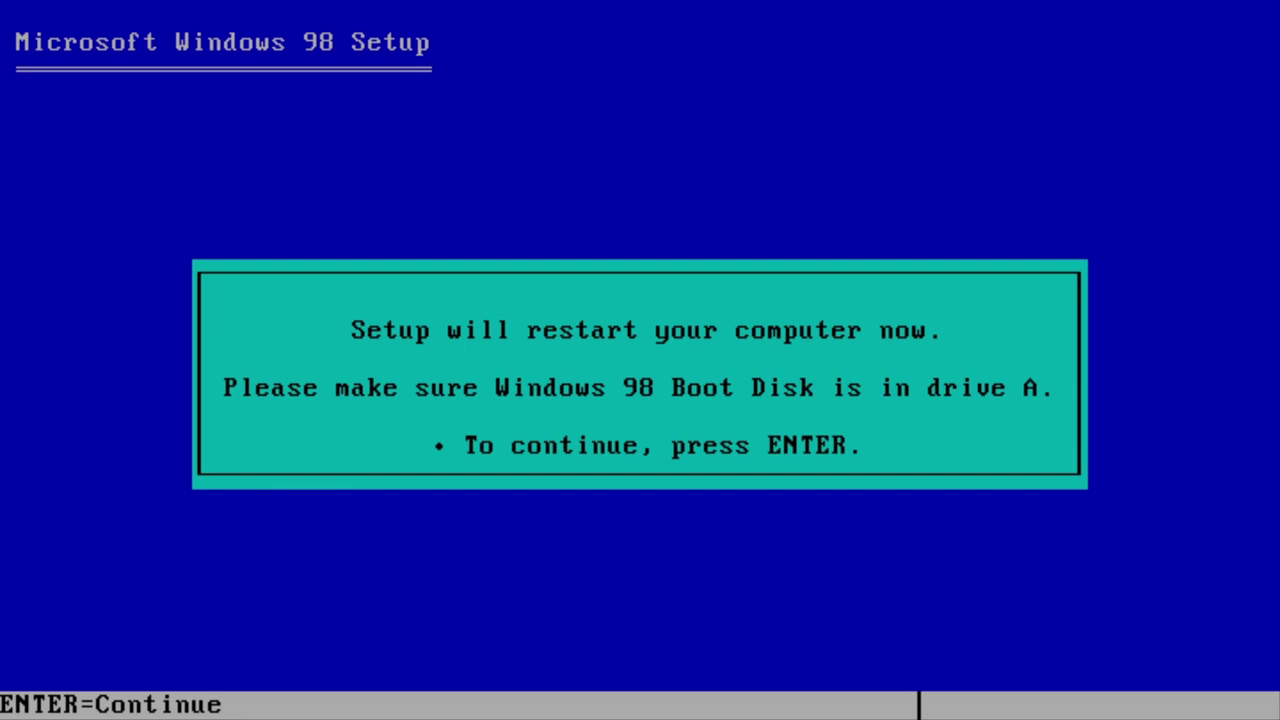
pyautogui.press('Return')
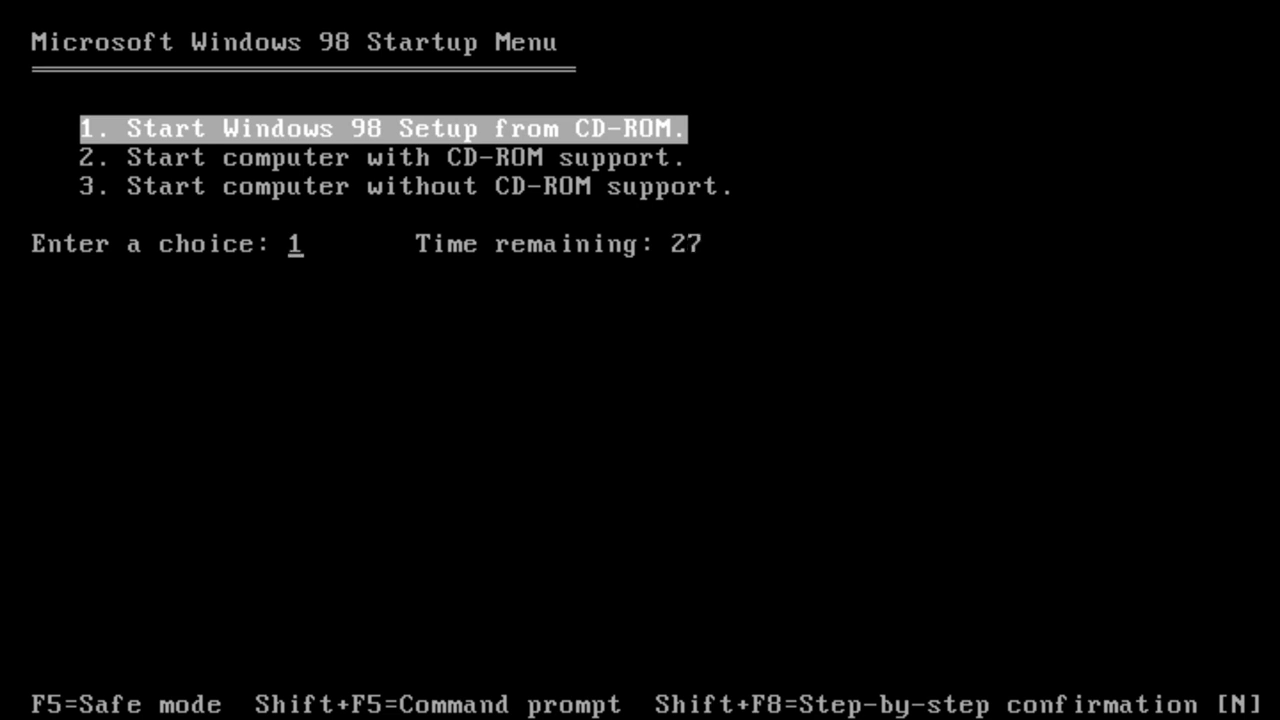
# Choose Start Windows 98 Setup from CD-ROM in the startup menu after the restart
pyautogui.press('Down')
pyautogui.press('Up')
pyautogui.press('Return')
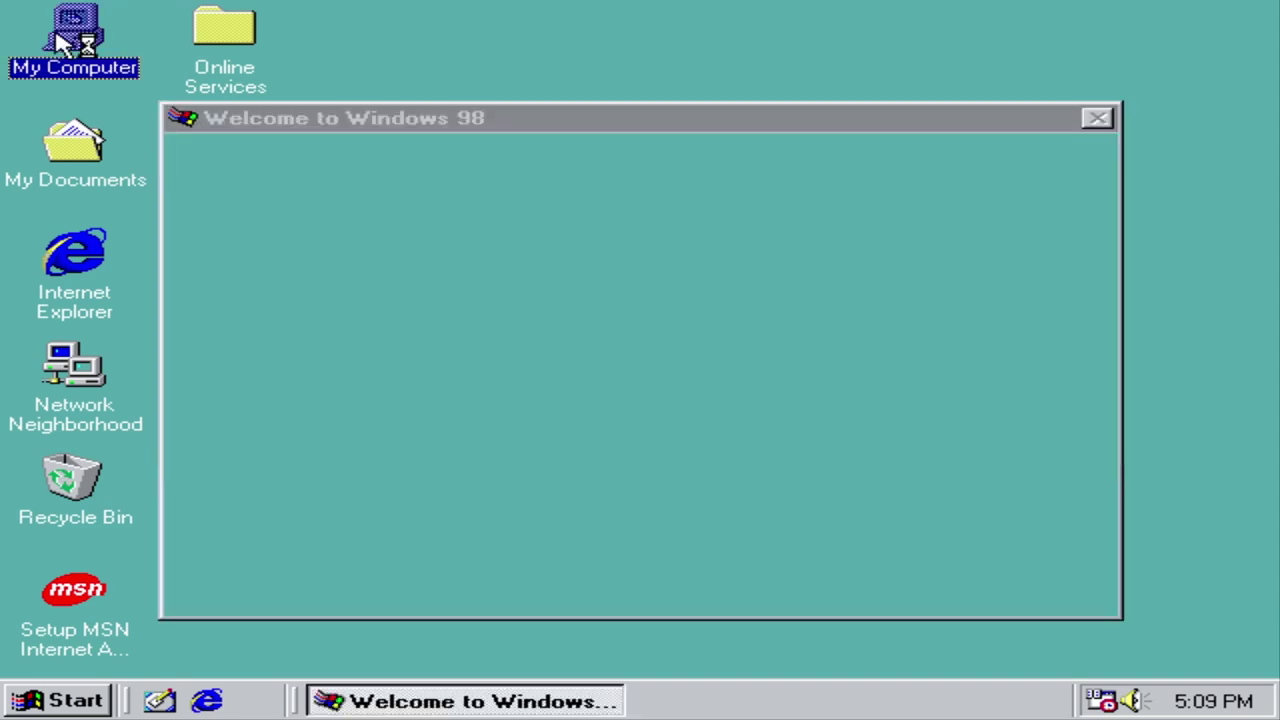
# Turn off showing the Welcome to Windows 98 screen at each start and close it
pyautogui.click(1143, 328)
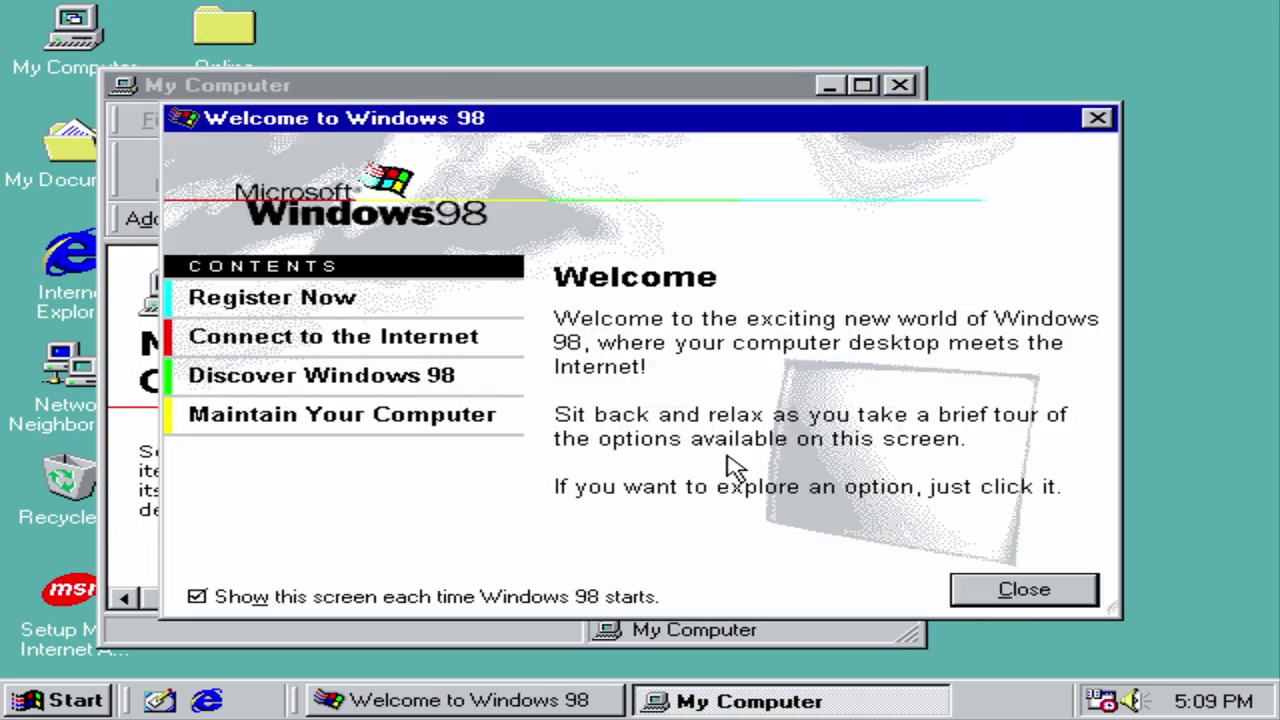
pyautogui.click(196, 599)
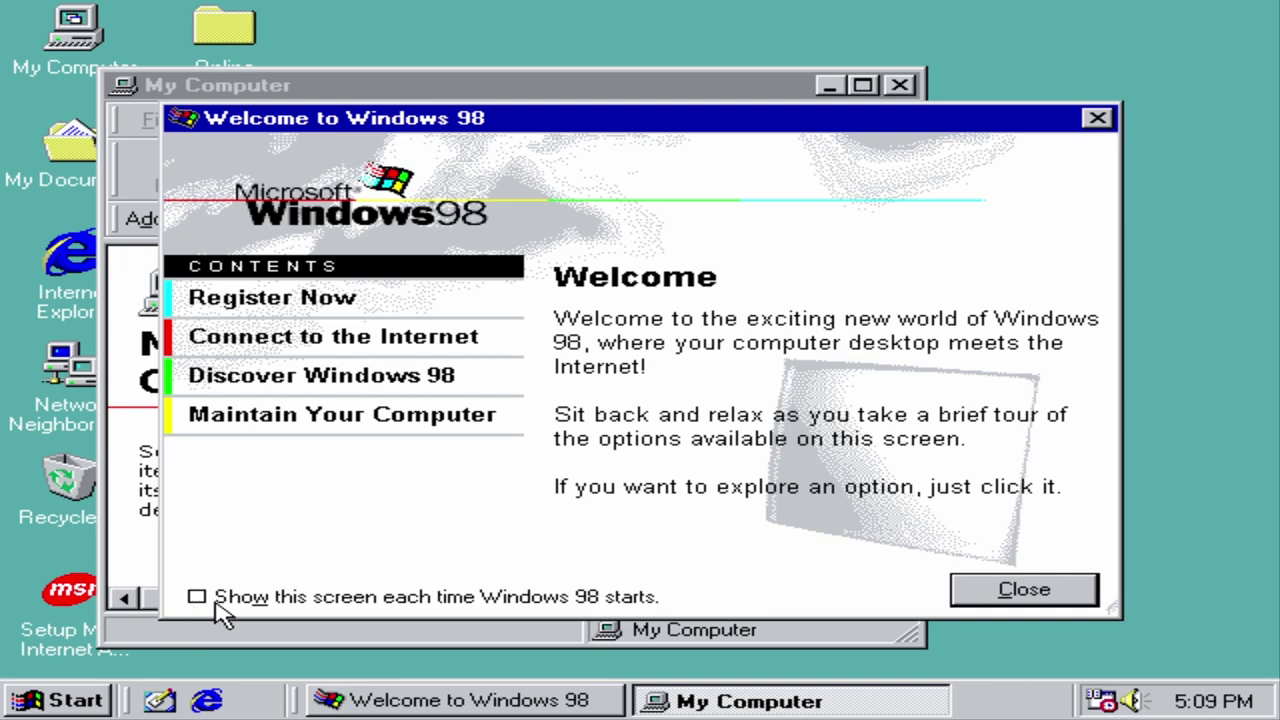
pyautogui.click(1055, 597)
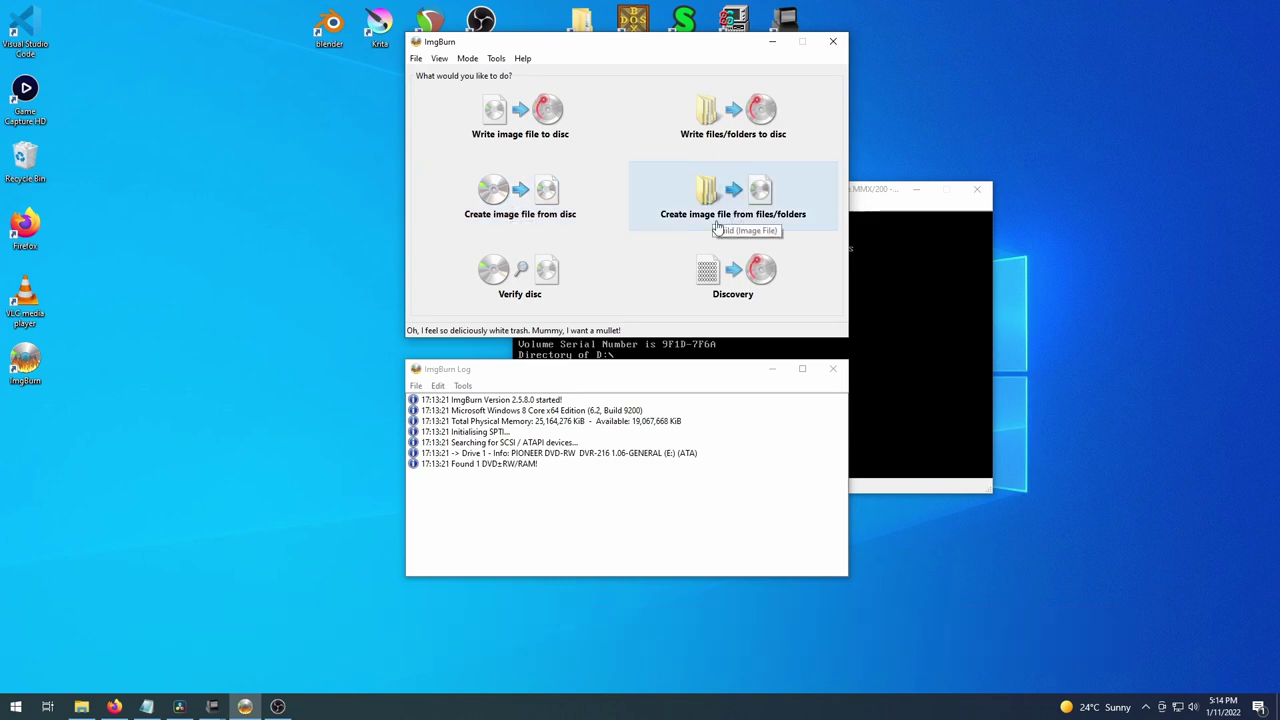
# Begin creating an image file from files and folders, and add the folder C:\dos\iso as the source
pyautogui.click(776, 219)
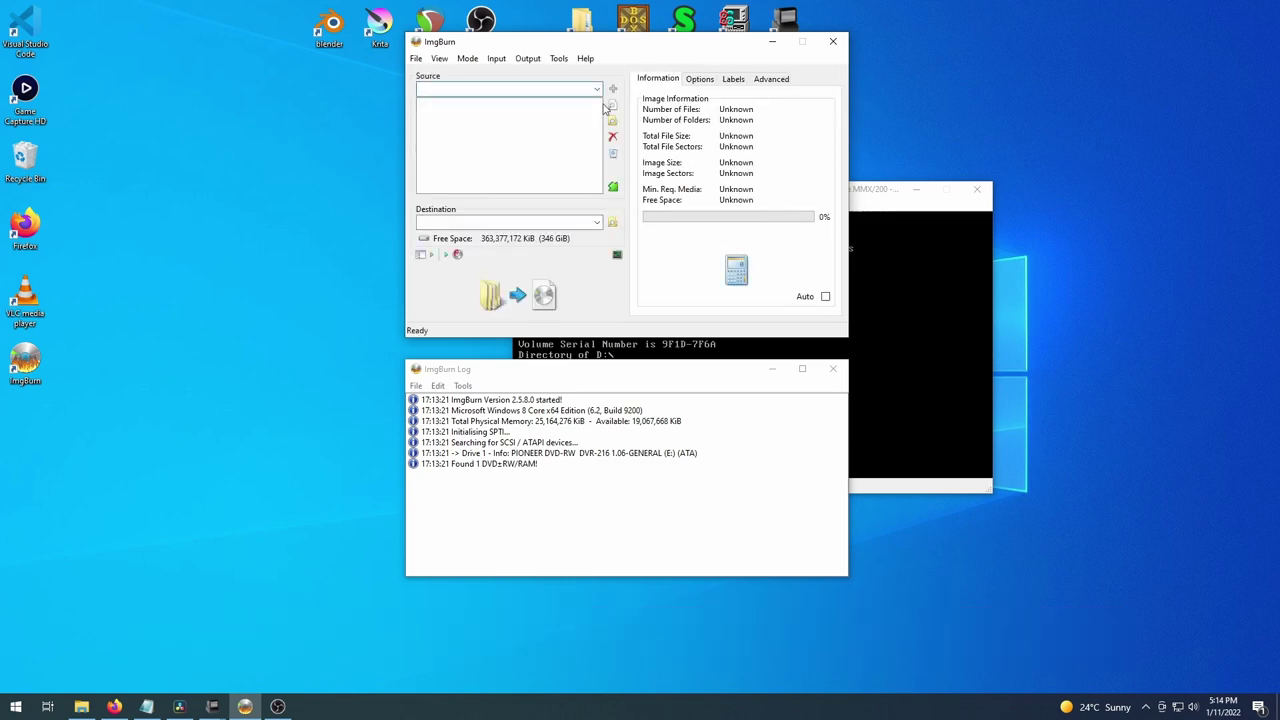
pyautogui.click(614, 123)
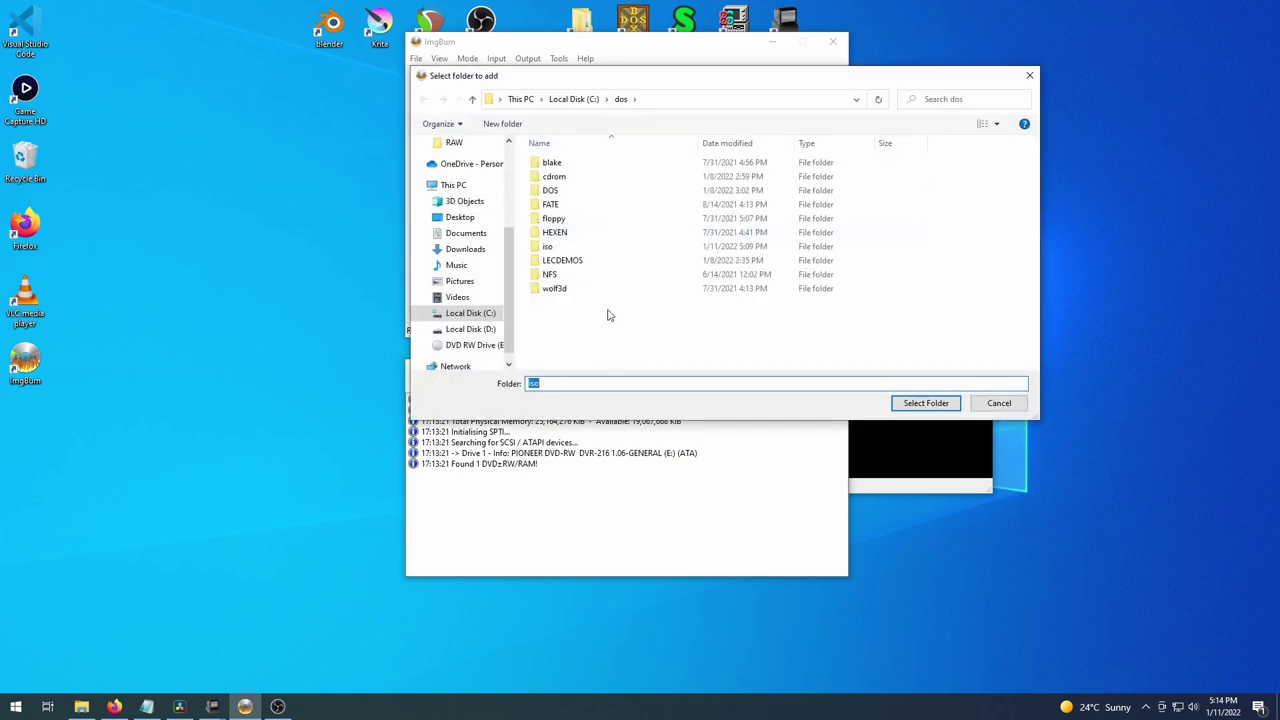
pyautogui.doubleClick(566, 247)
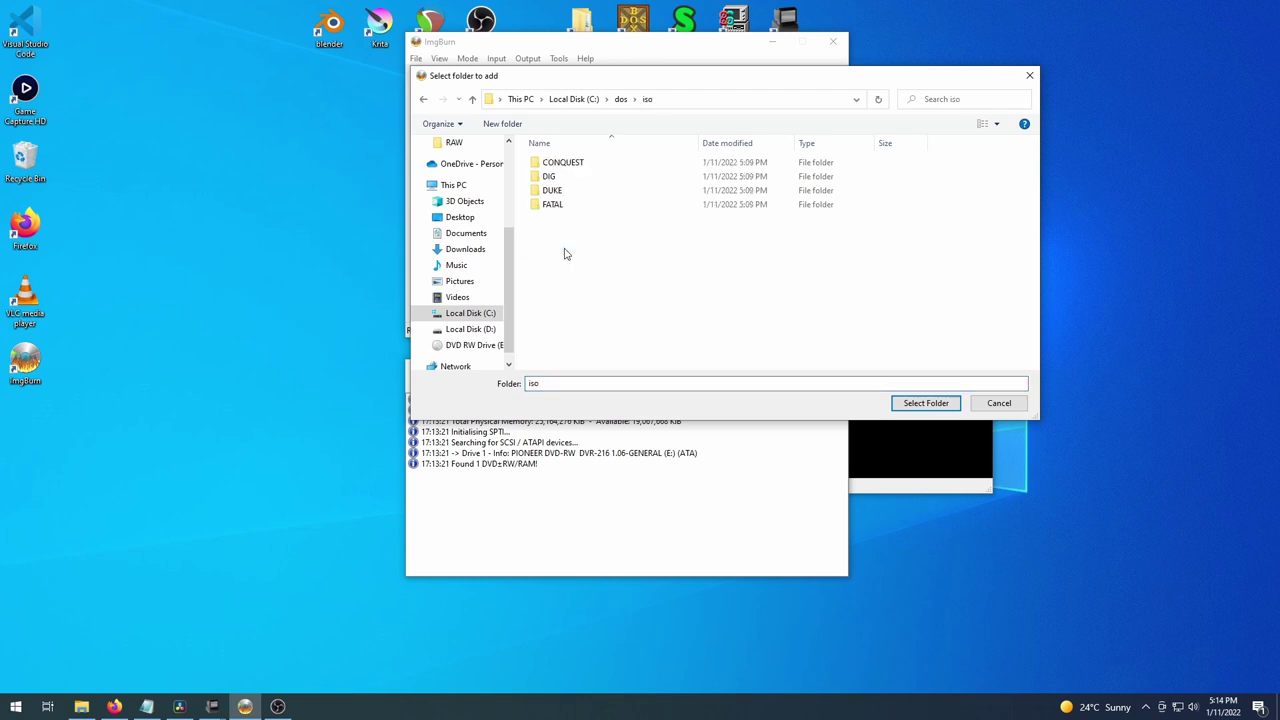
pyautogui.click(926, 403)
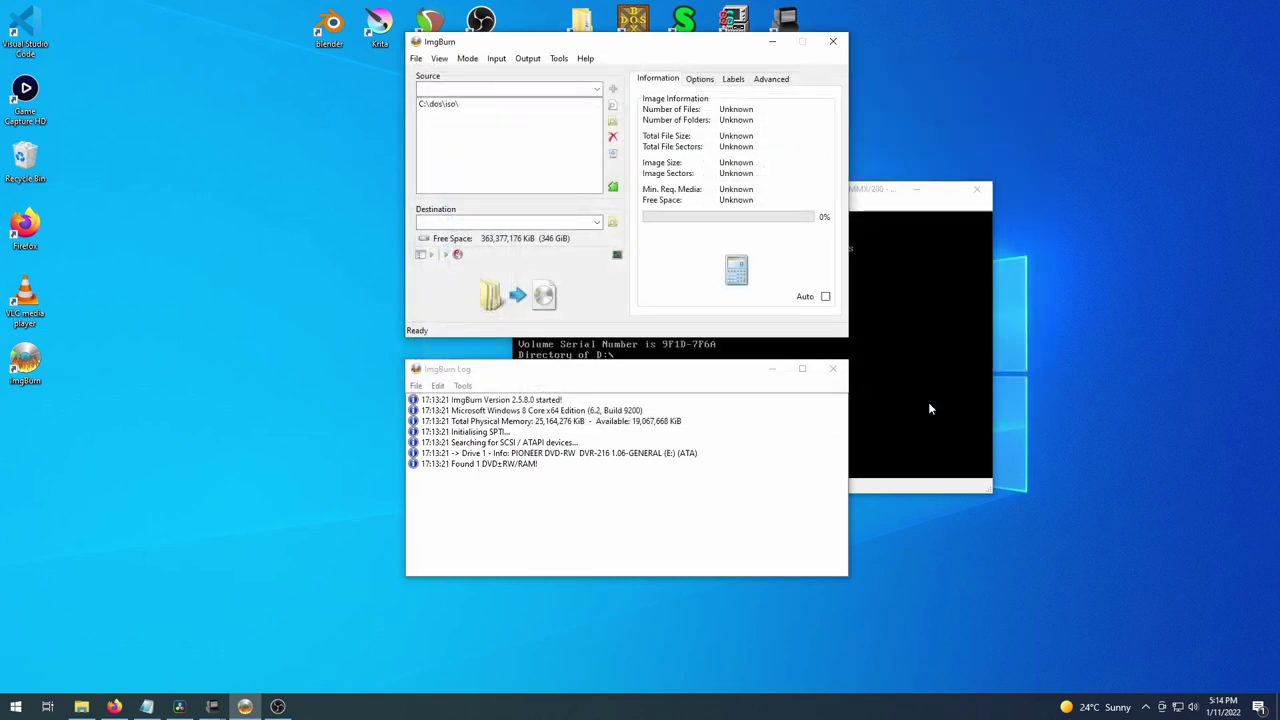
# Set the image destination to iso.iso in the folder C:\86box-vms\ISOs\CDs
pyautogui.click(614, 222)
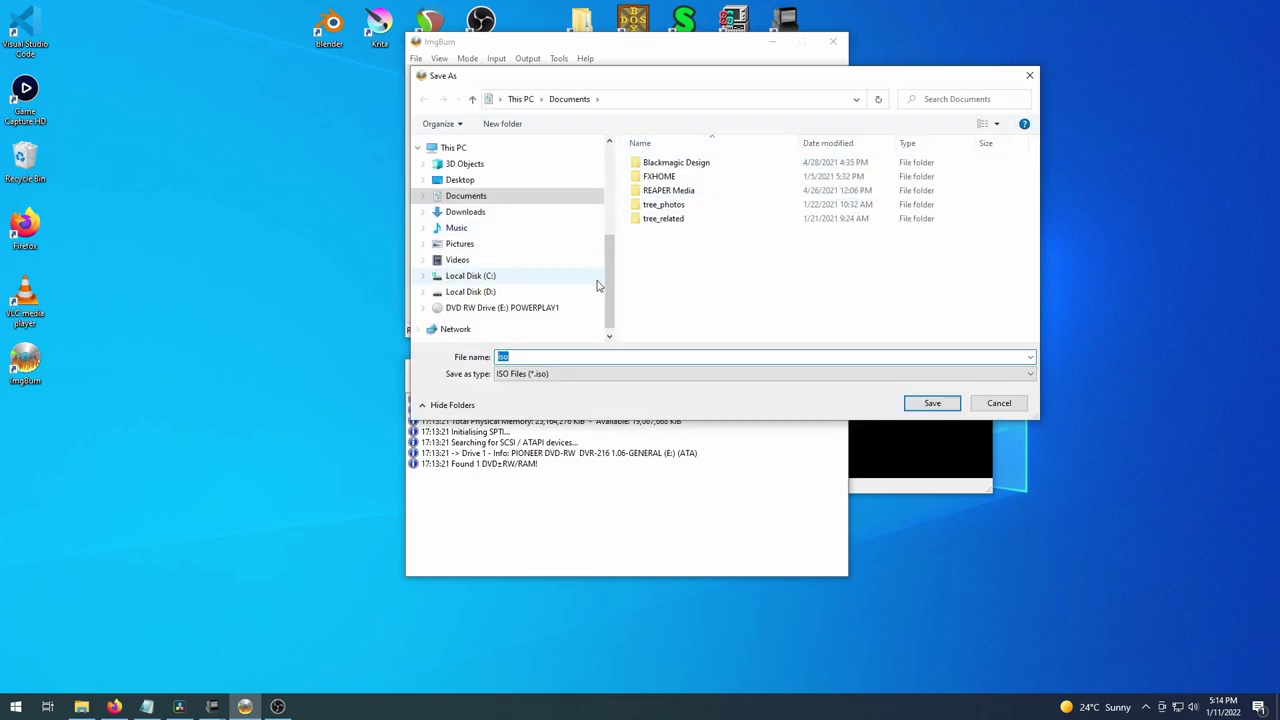
pyautogui.scroll(-1, 610, 293)
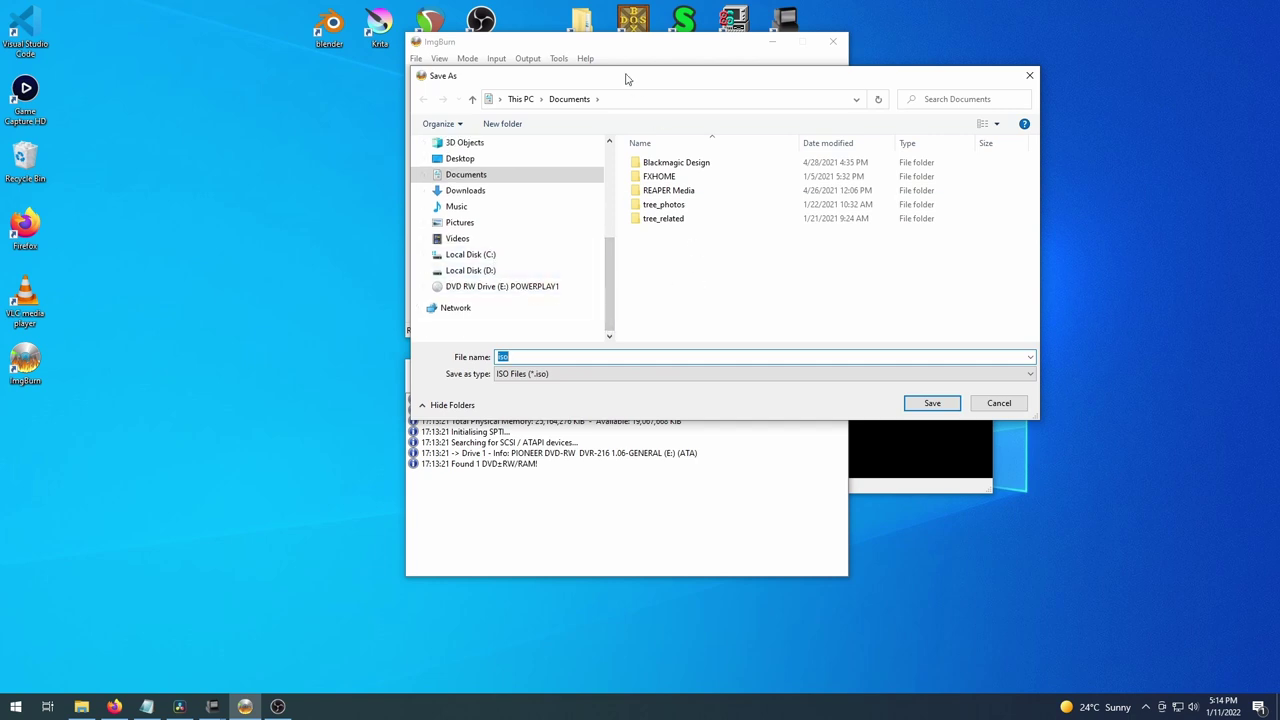
pyautogui.click(663, 100)
pyautogui.write('C:\\')
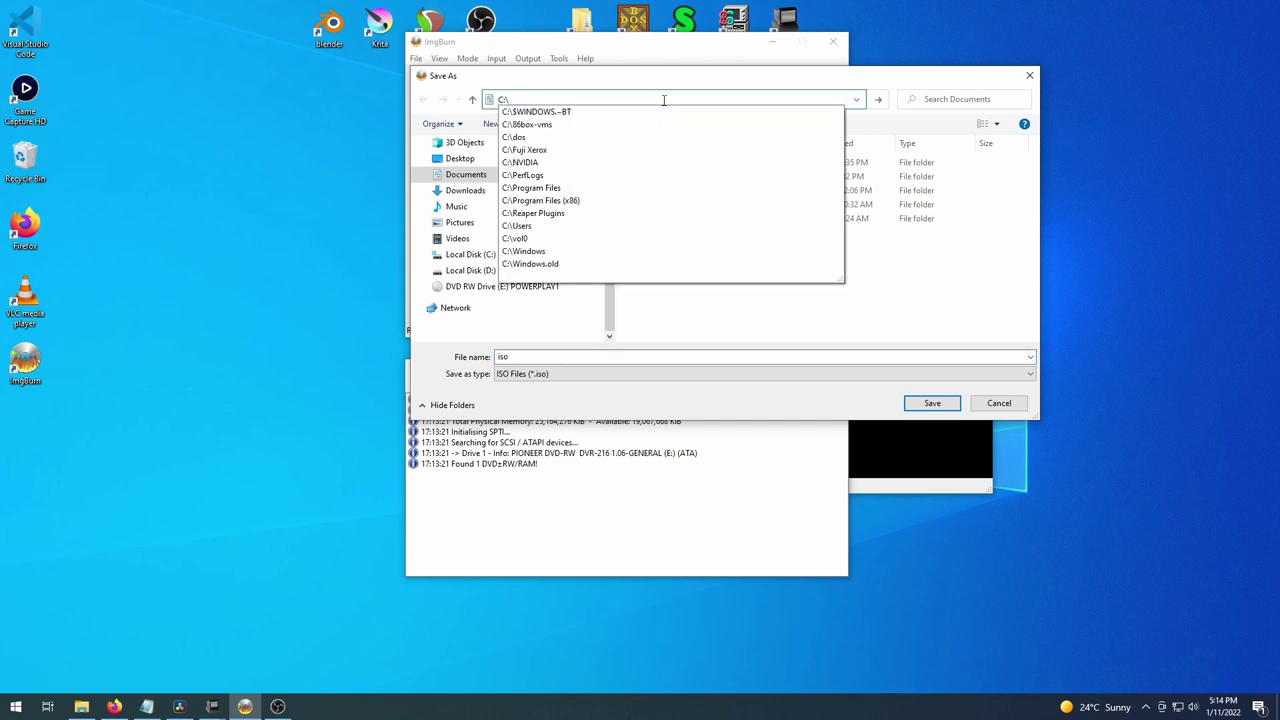
pyautogui.click(578, 125)
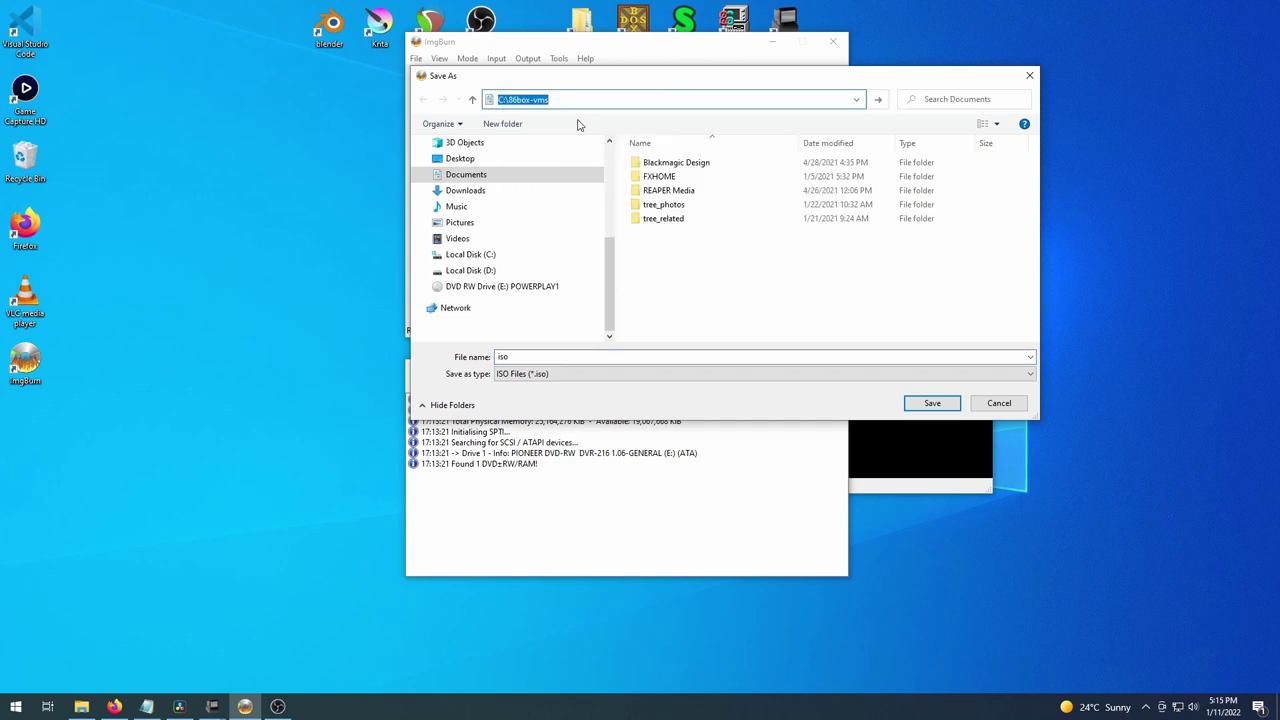
pyautogui.doubleClick(677, 164)
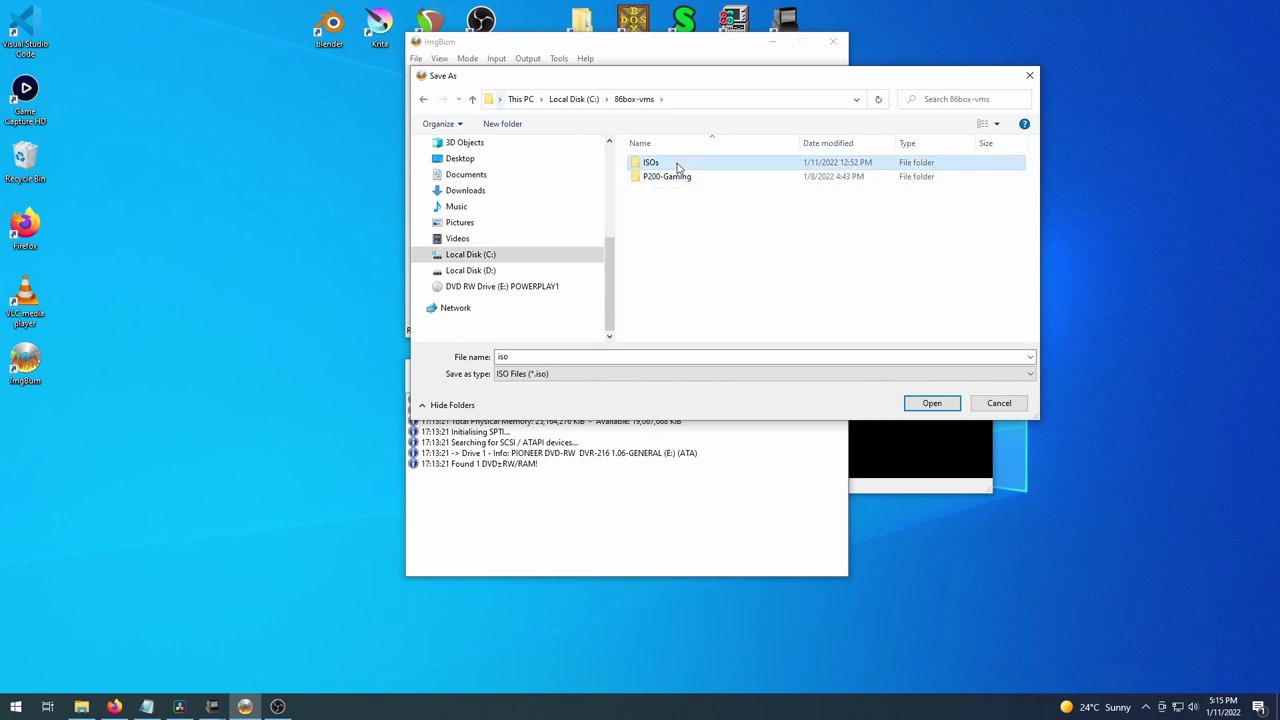
pyautogui.click(660, 163)
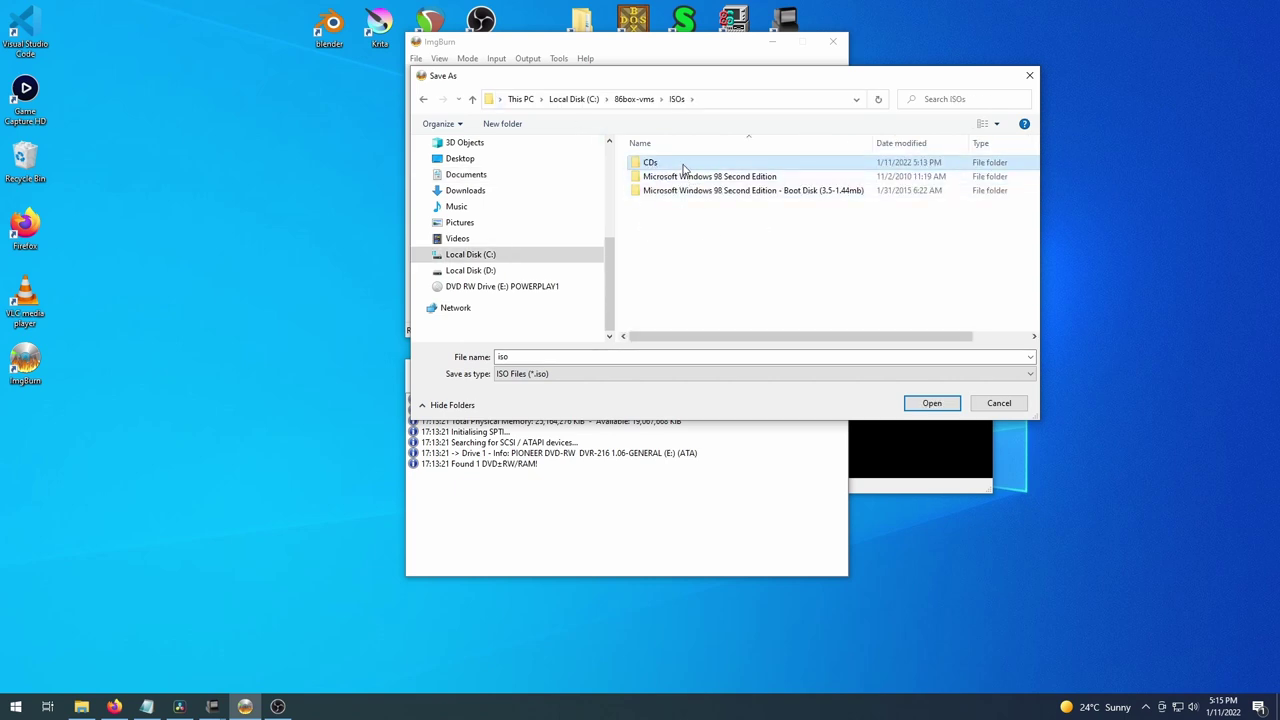
pyautogui.doubleClick(684, 168)
pyautogui.click(930, 402)
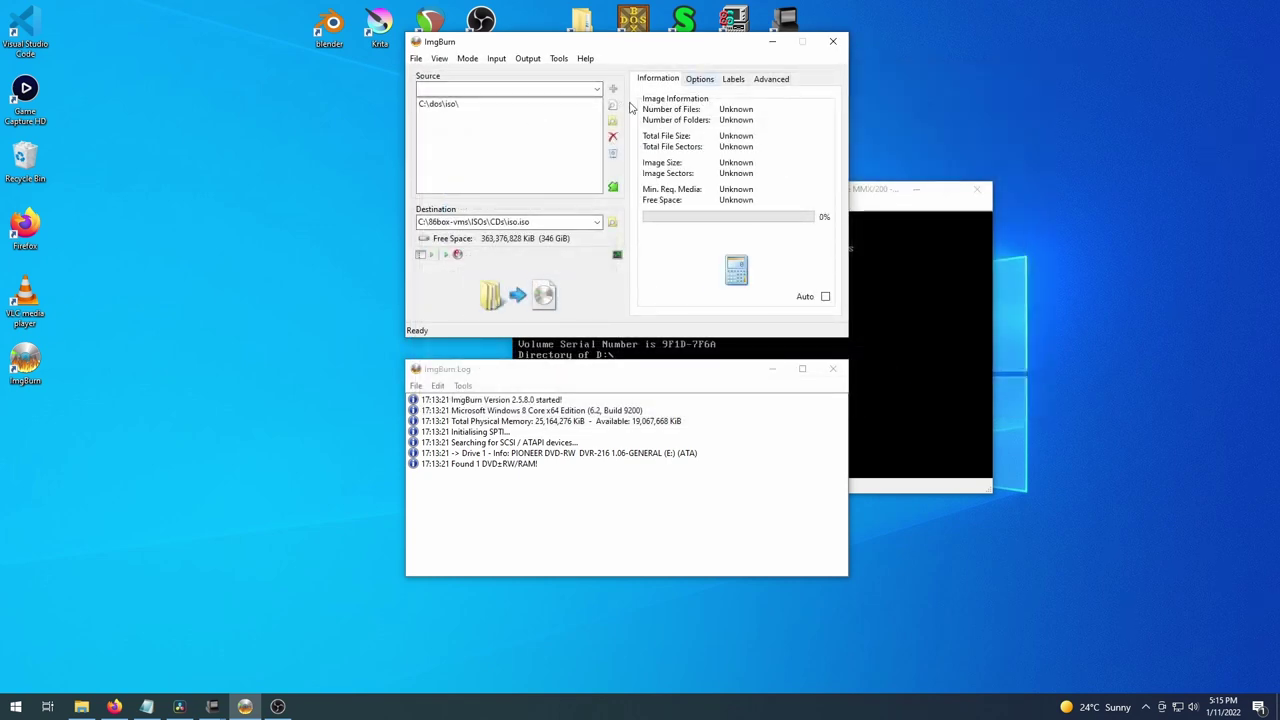
# Start the build with only the contents of the iso folder and set the ISO9660 volume label to DOS_GAMES_SW
pyautogui.click(530, 295)
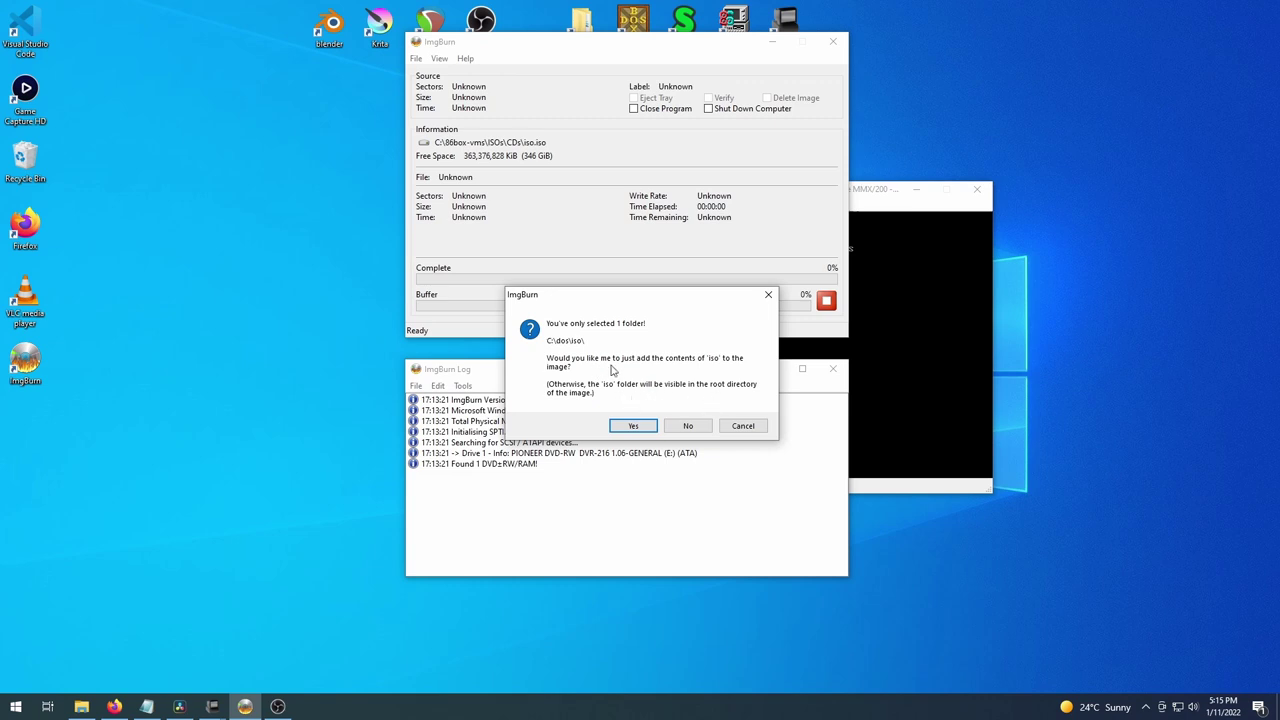
pyautogui.click(633, 426)
pyautogui.doubleClick(548, 151)
pyautogui.write('D')
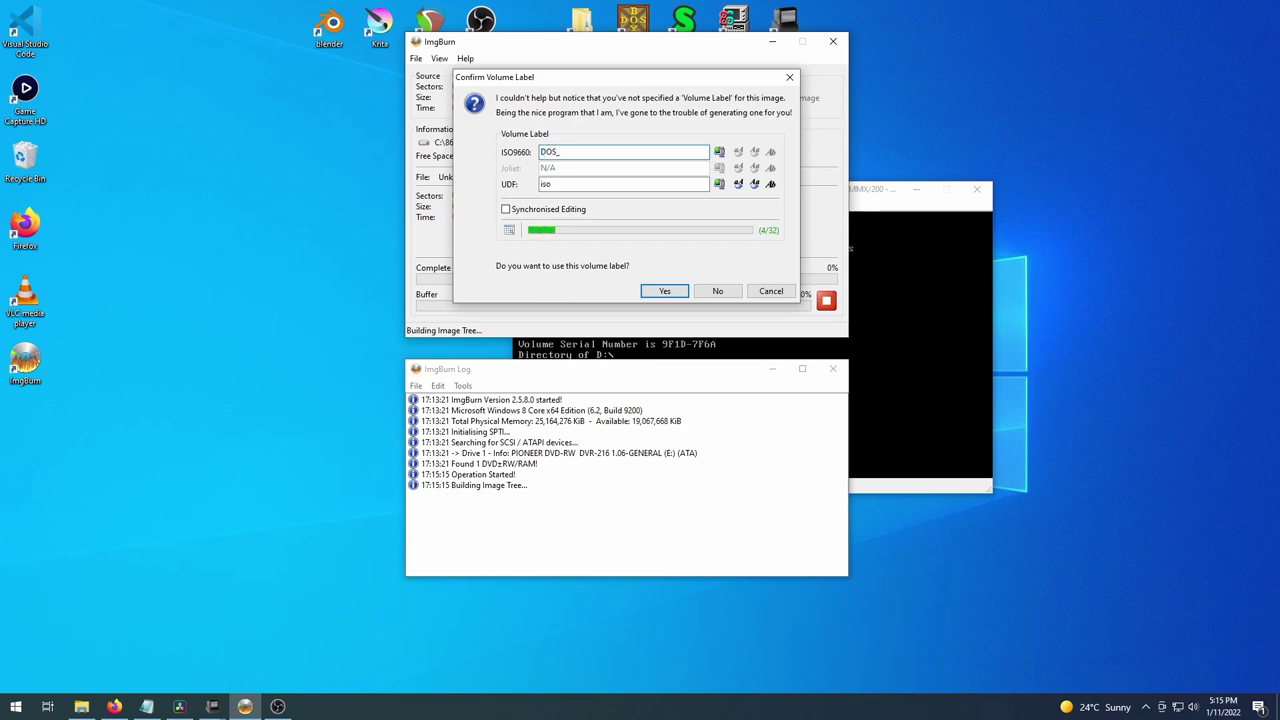
pyautogui.write('OS_SWMES_SW')
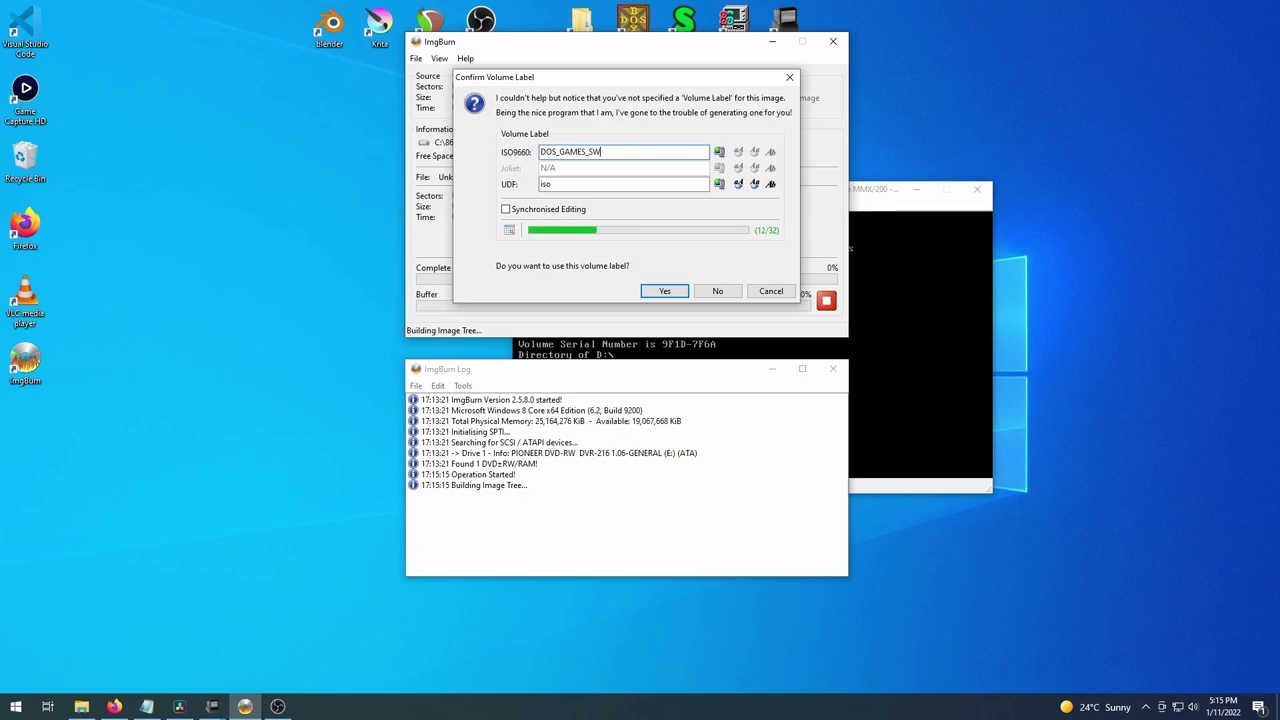
# Copy the ISO9660 label into the UDF label, accept the labels and finish building the image
pyautogui.doubleClick(570, 151)
pyautogui.hotkey('ctrl', 'c')
pyautogui.doubleClick(569, 183)
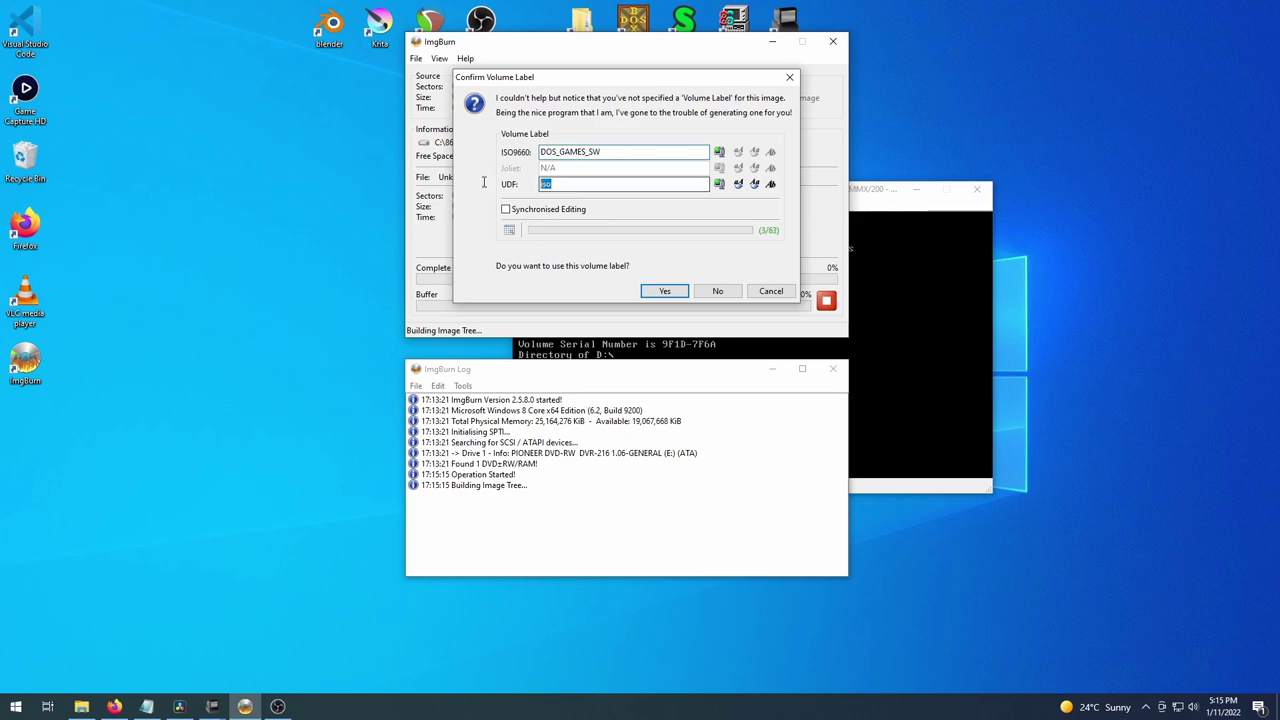
pyautogui.hotkey('ctrl', 'v')
pyautogui.click(665, 291)
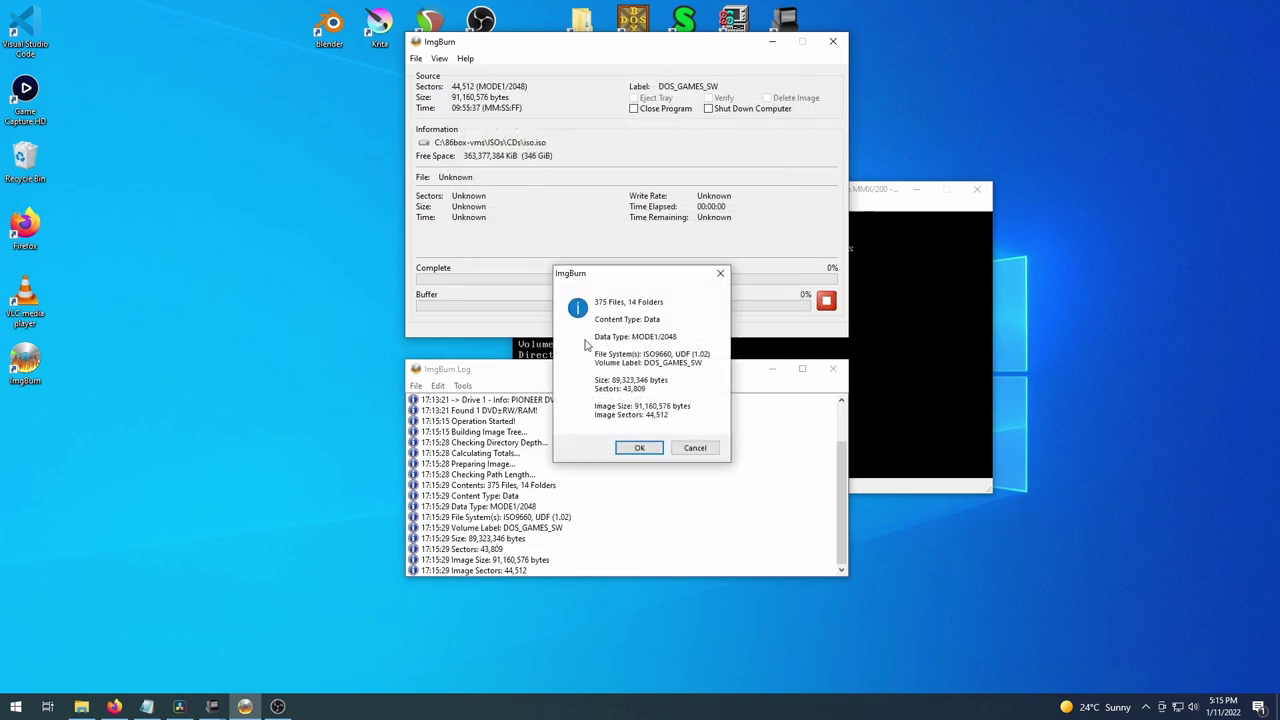
pyautogui.click(640, 448)
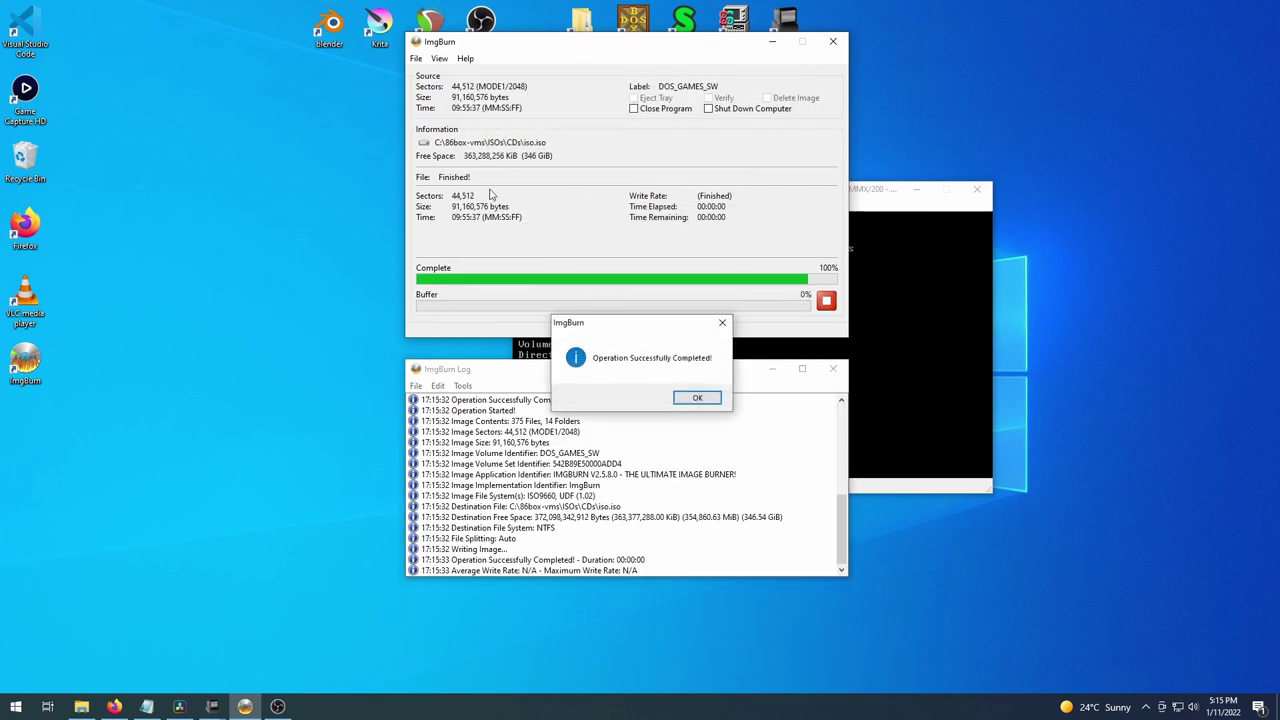
pyautogui.click(698, 399)
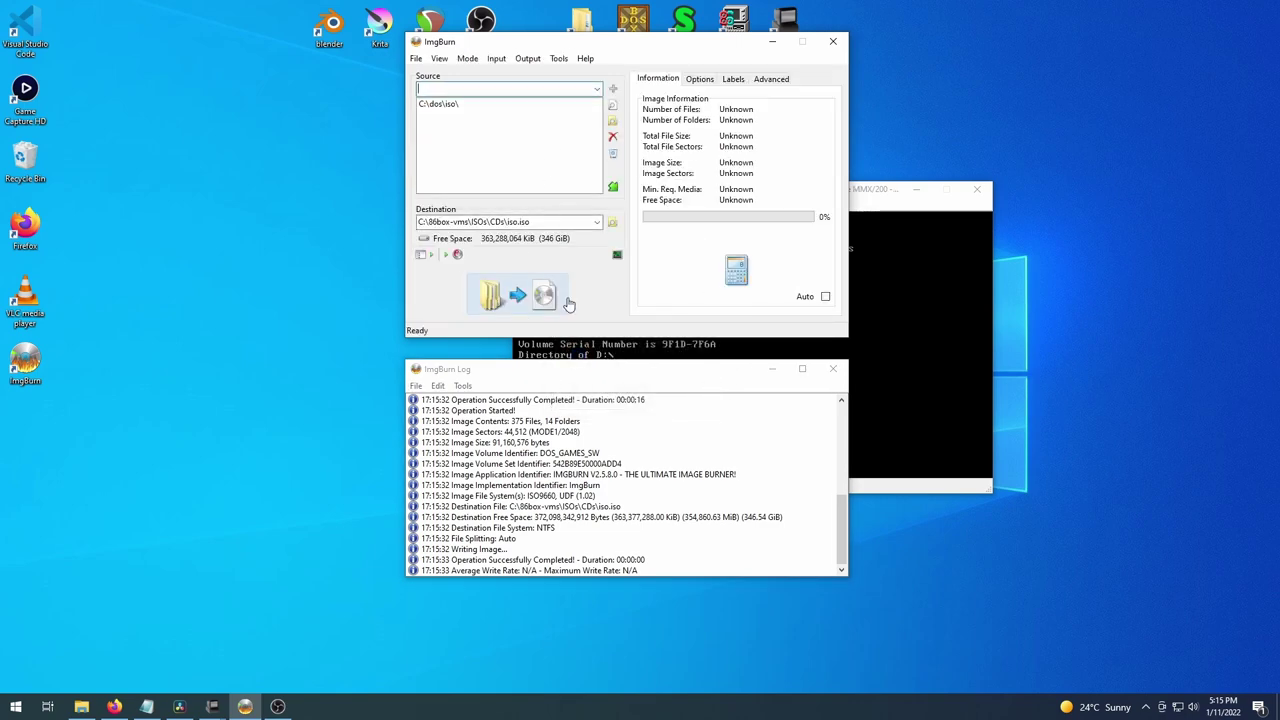
# Switch to the running 86Box machine and mount iso.iso from the CDs folder in CD-ROM 1
pyautogui.click(886, 290)
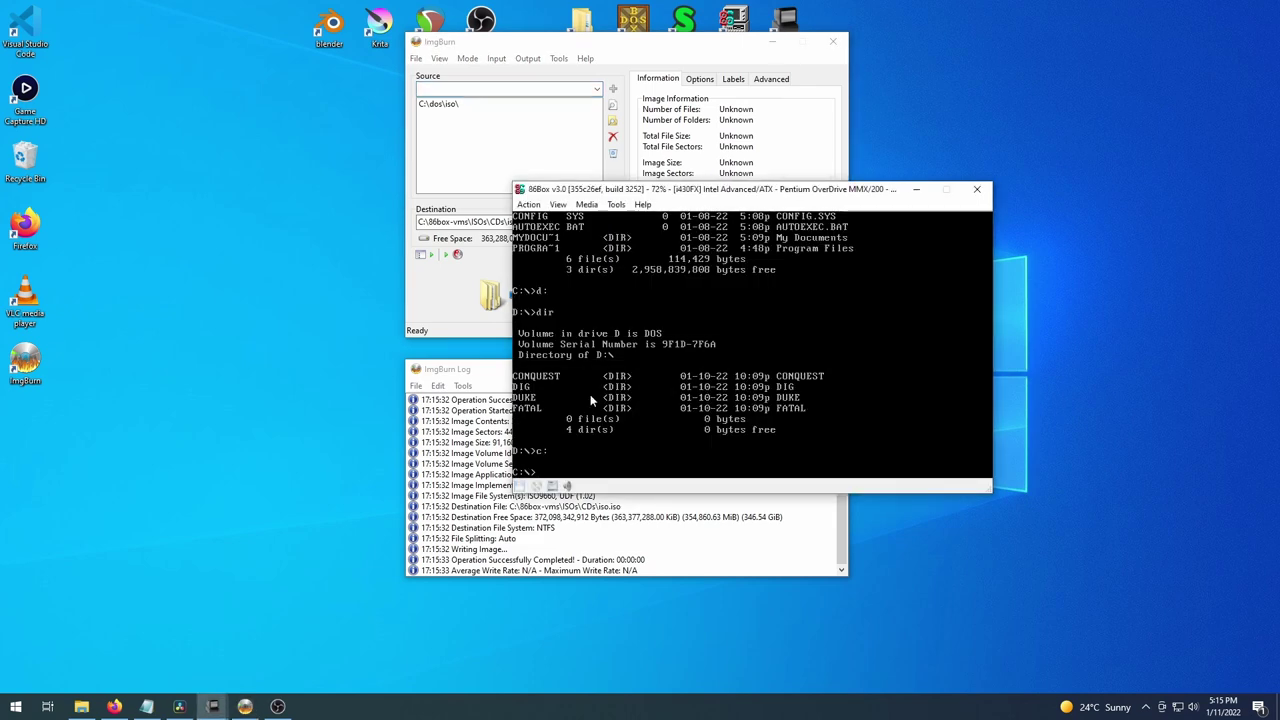
pyautogui.click(586, 204)
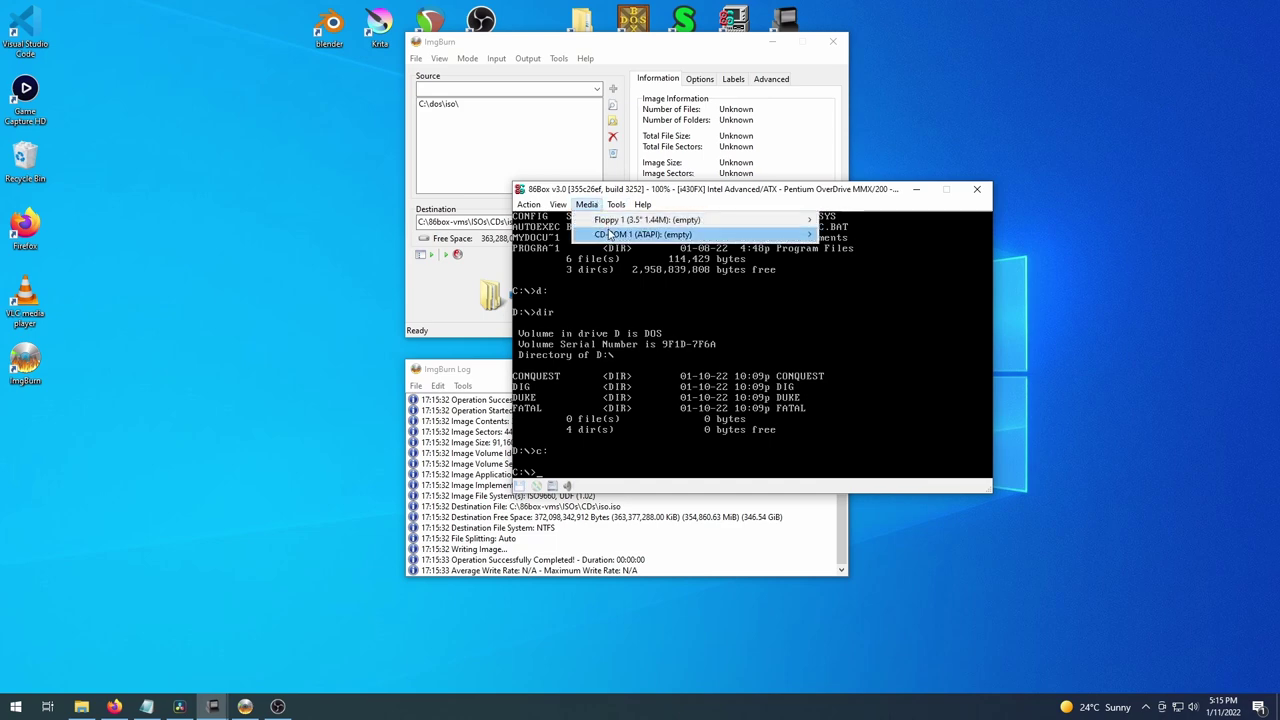
pyautogui.moveTo(700, 235)
pyautogui.click(863, 289)
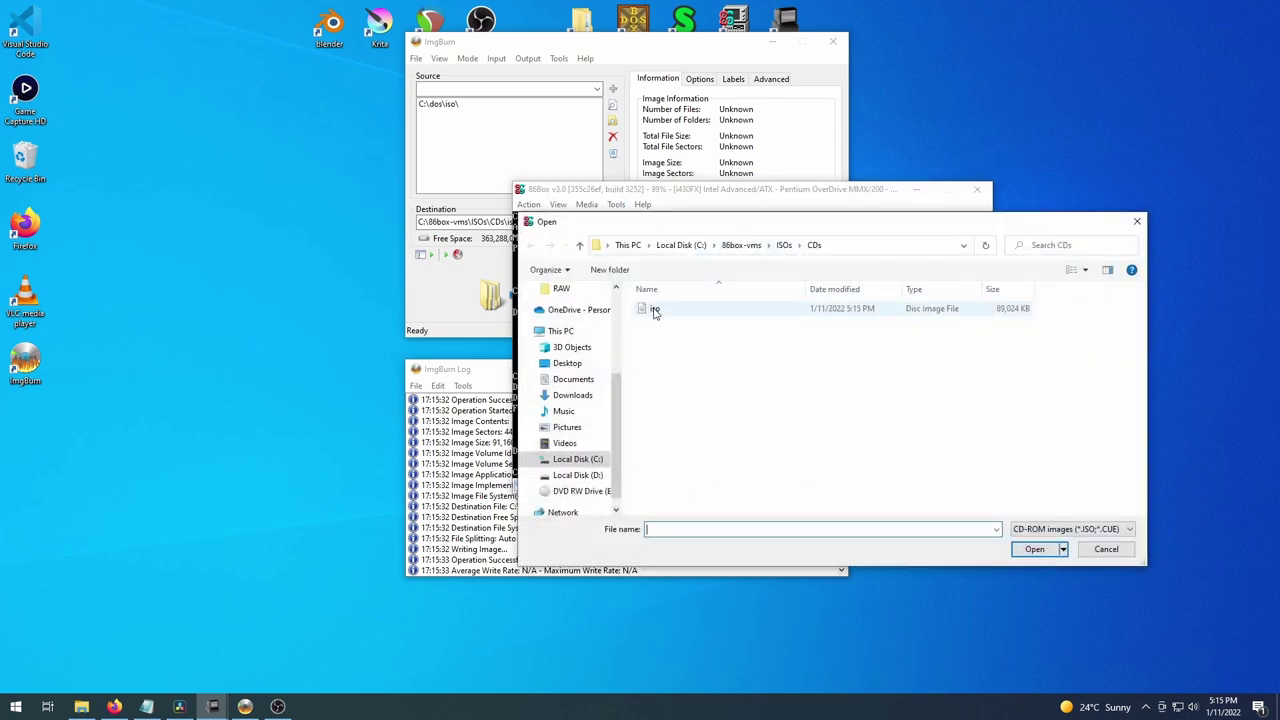
pyautogui.click(785, 246)
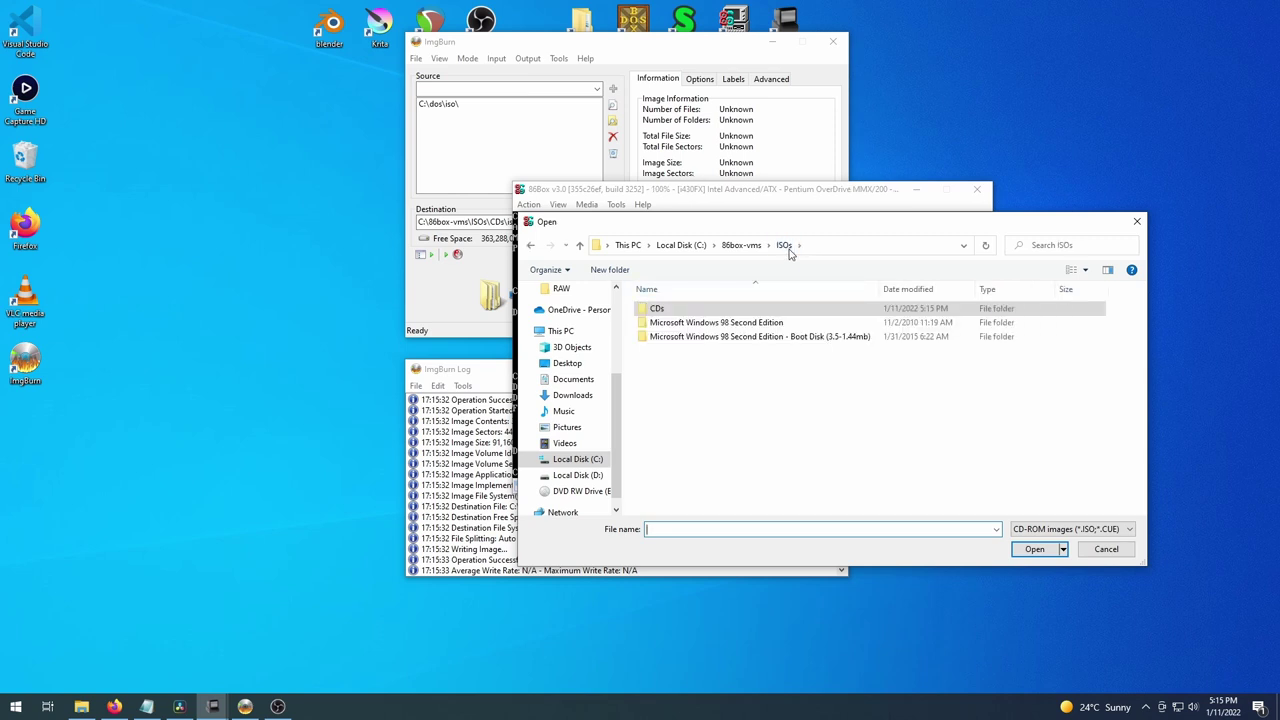
pyautogui.doubleClick(700, 310)
pyautogui.click(664, 314)
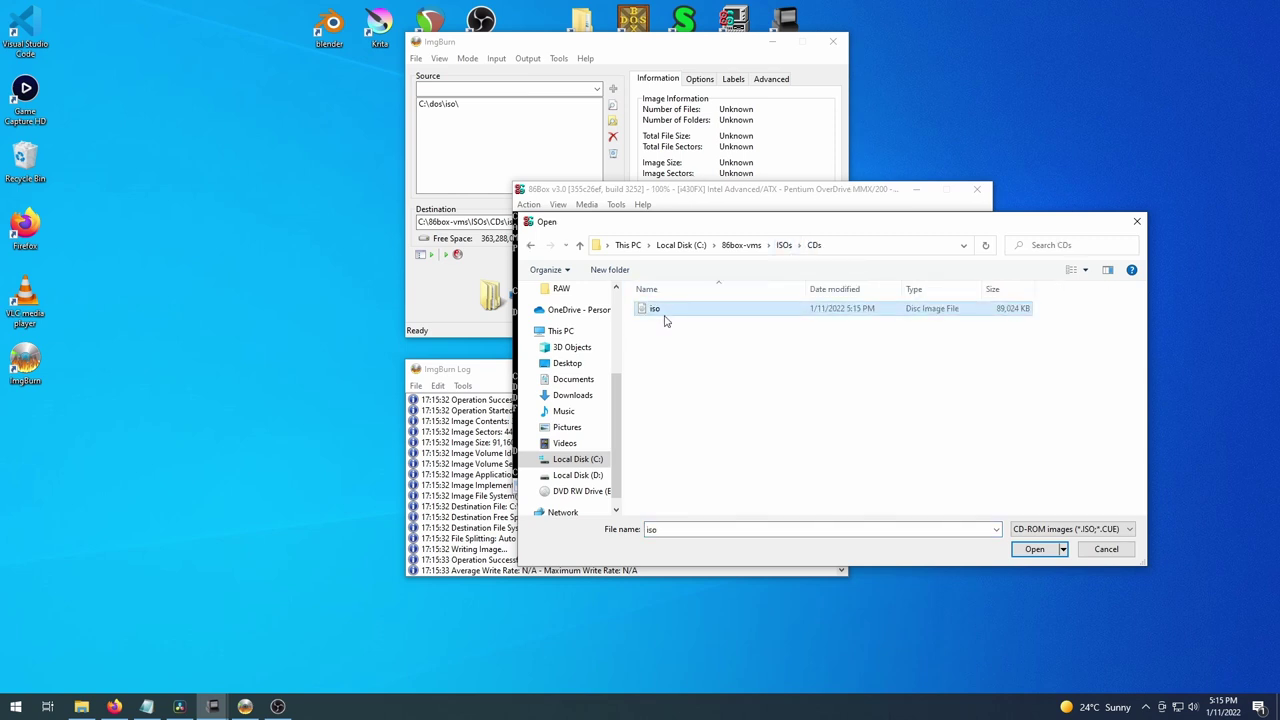
pyautogui.click(1035, 550)
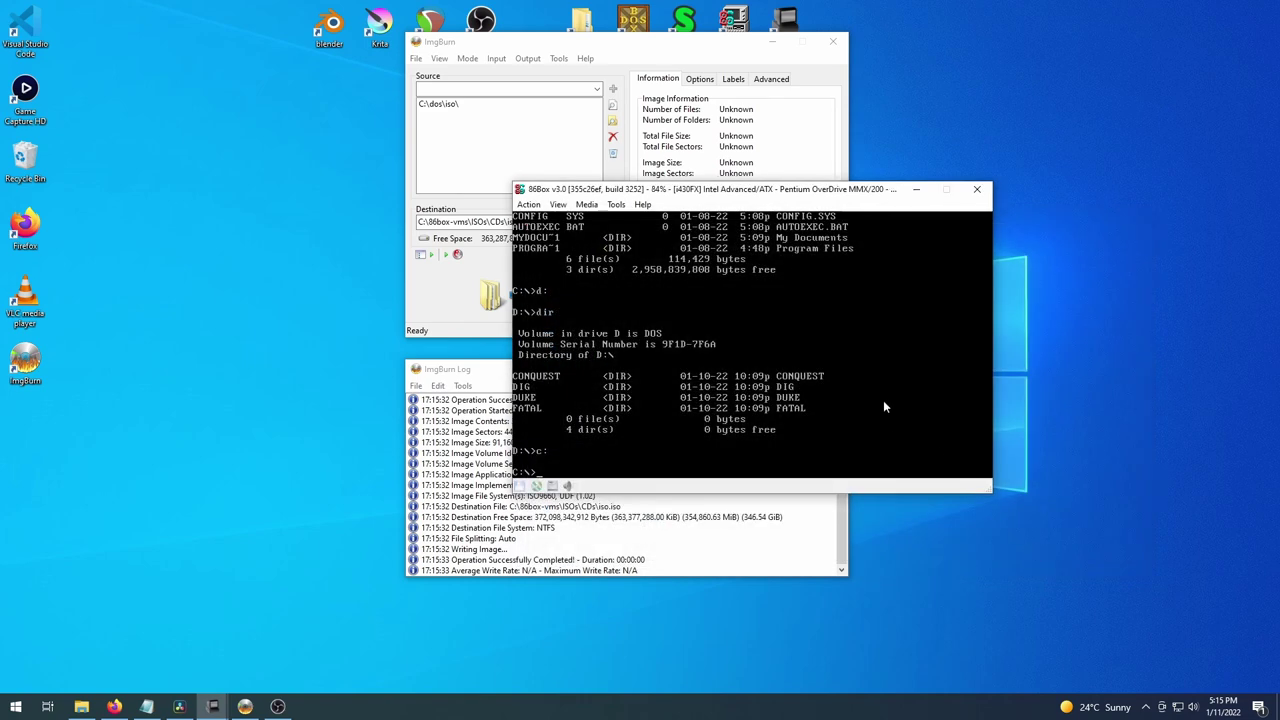
# Change to drive D: at the DOS prompt and list the contents of the mounted disc
pyautogui.press('Return')
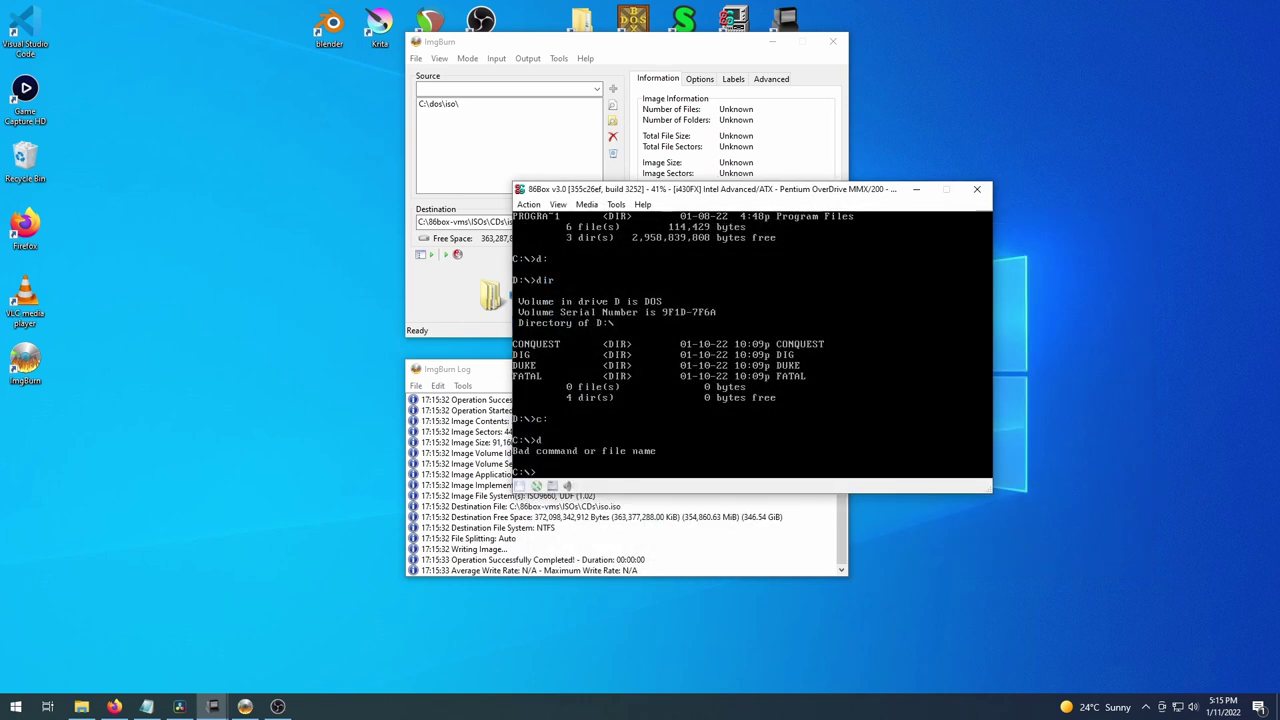
pyautogui.write('d:')
pyautogui.press('Return')
pyautogui.write('ir')
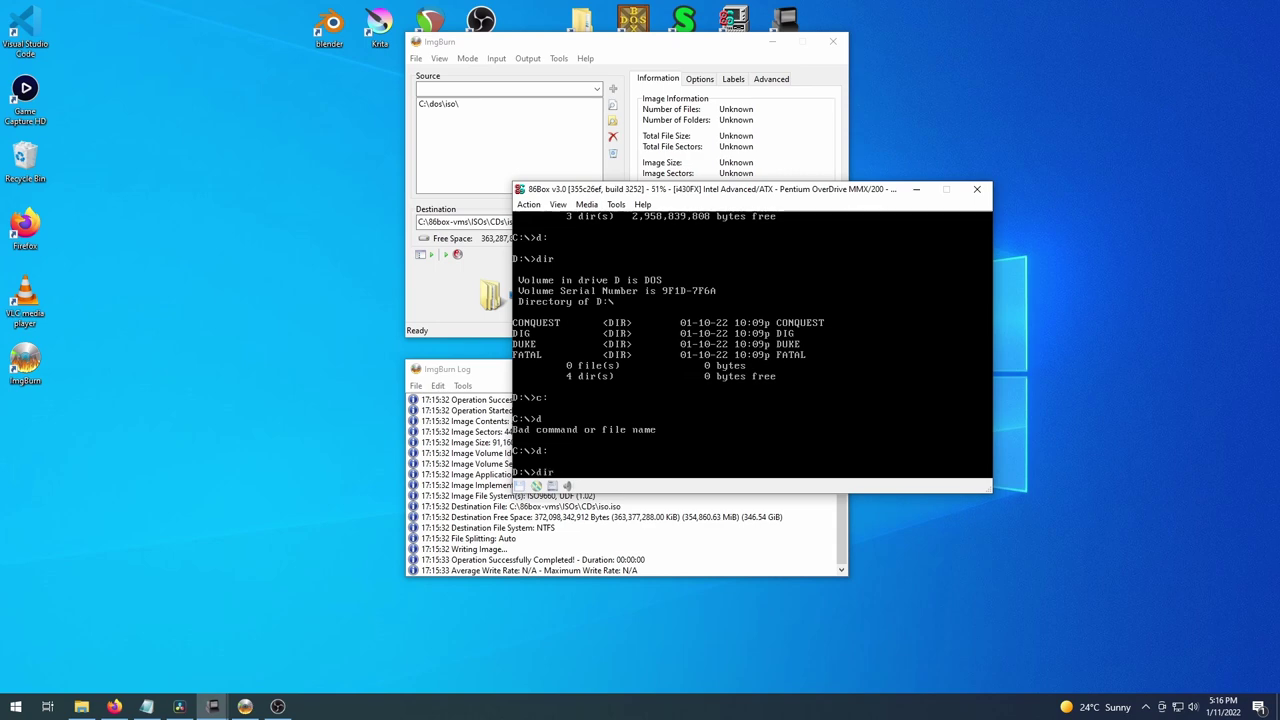
pyautogui.press('Return')
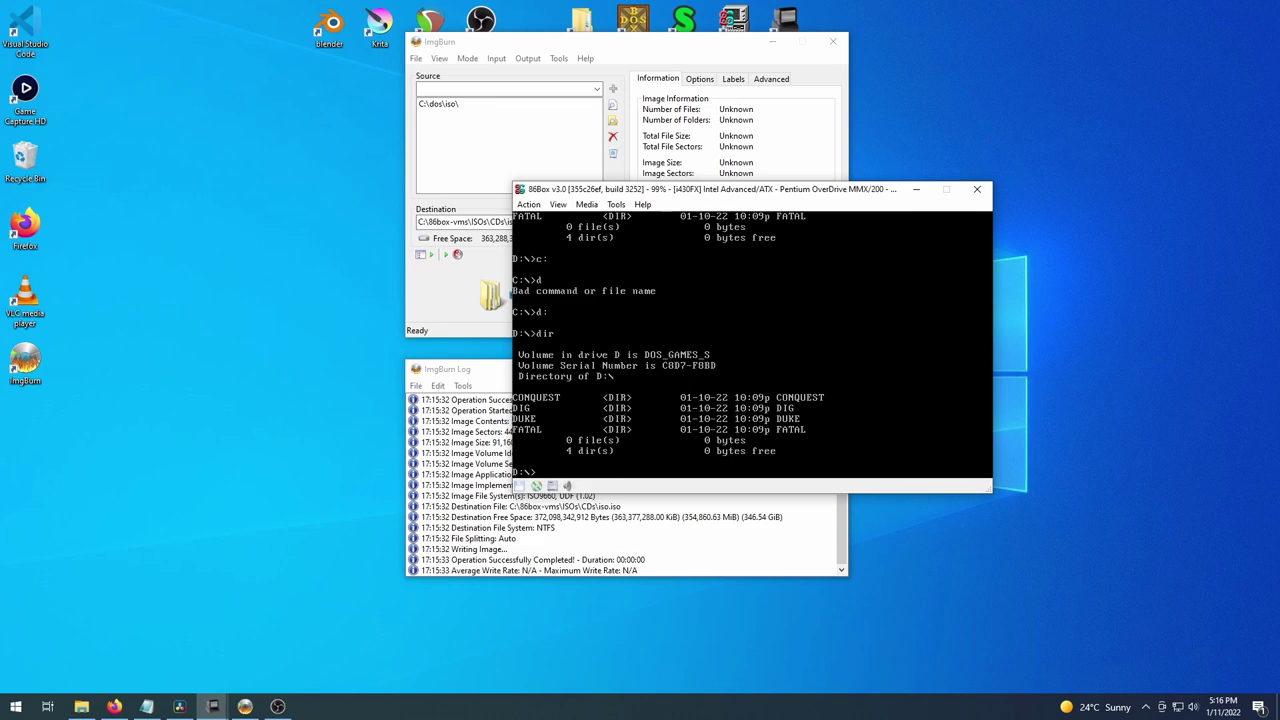
pyautogui.write('s')
pyautogui.press('Return')
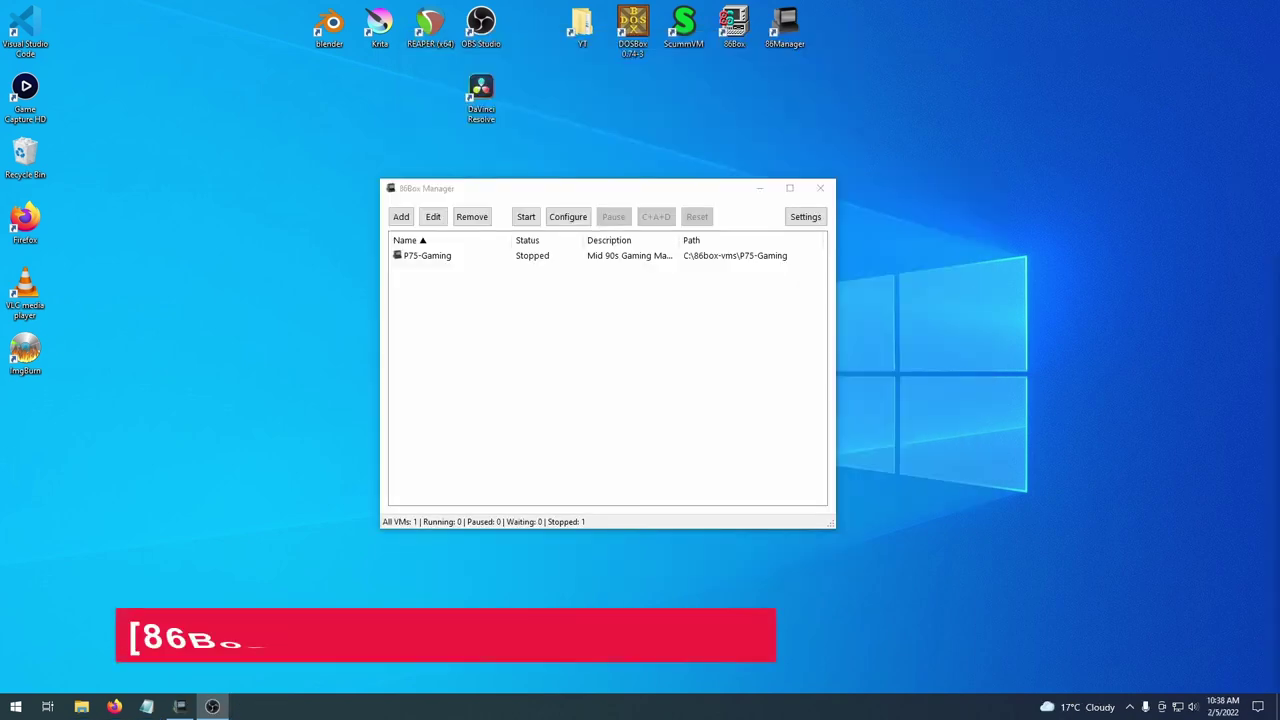
# Open the P75-Gaming machine's configuration and review its machine settings and the 3dfx Voodoo Banshee device options
pyautogui.click(619, 202)
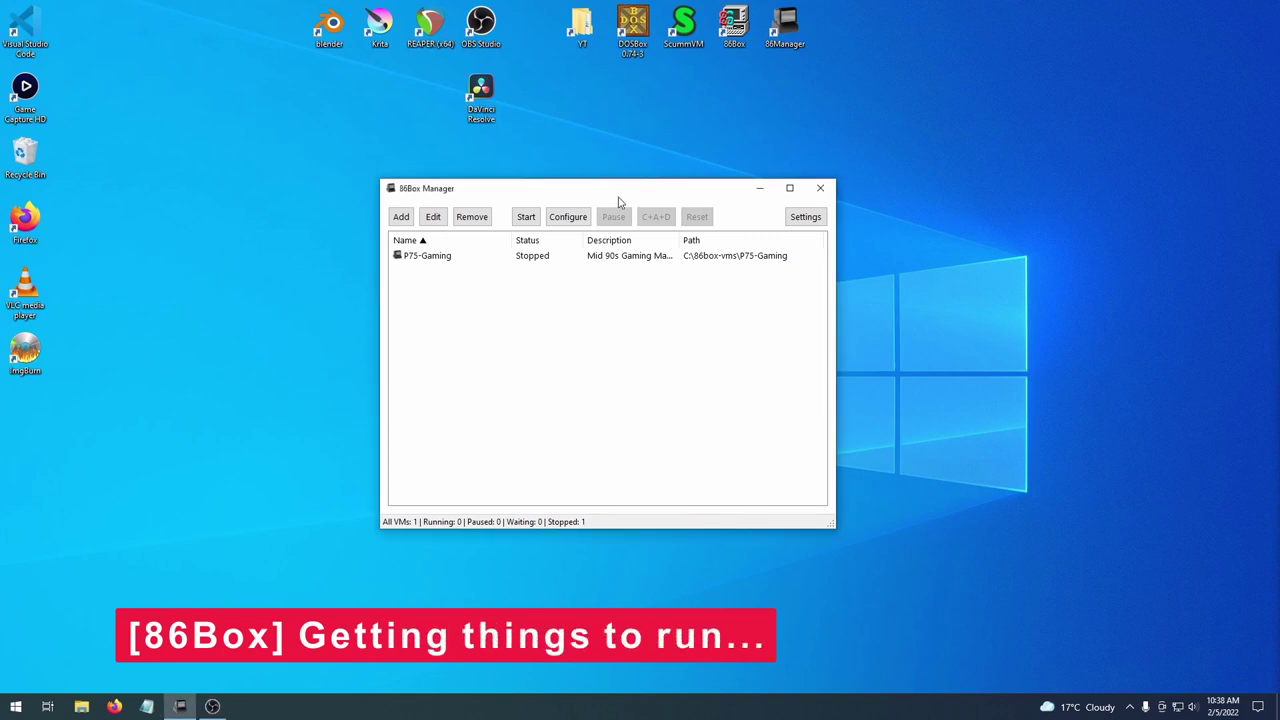
pyautogui.click(561, 256)
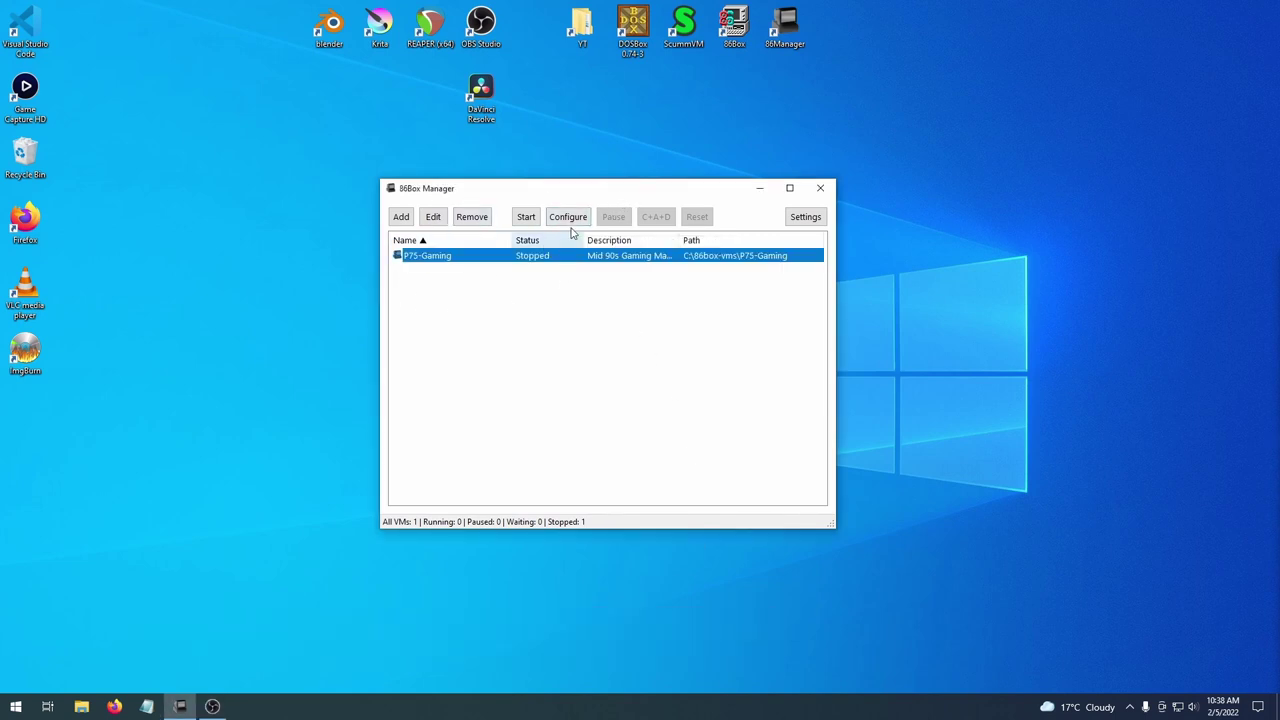
pyautogui.click(572, 224)
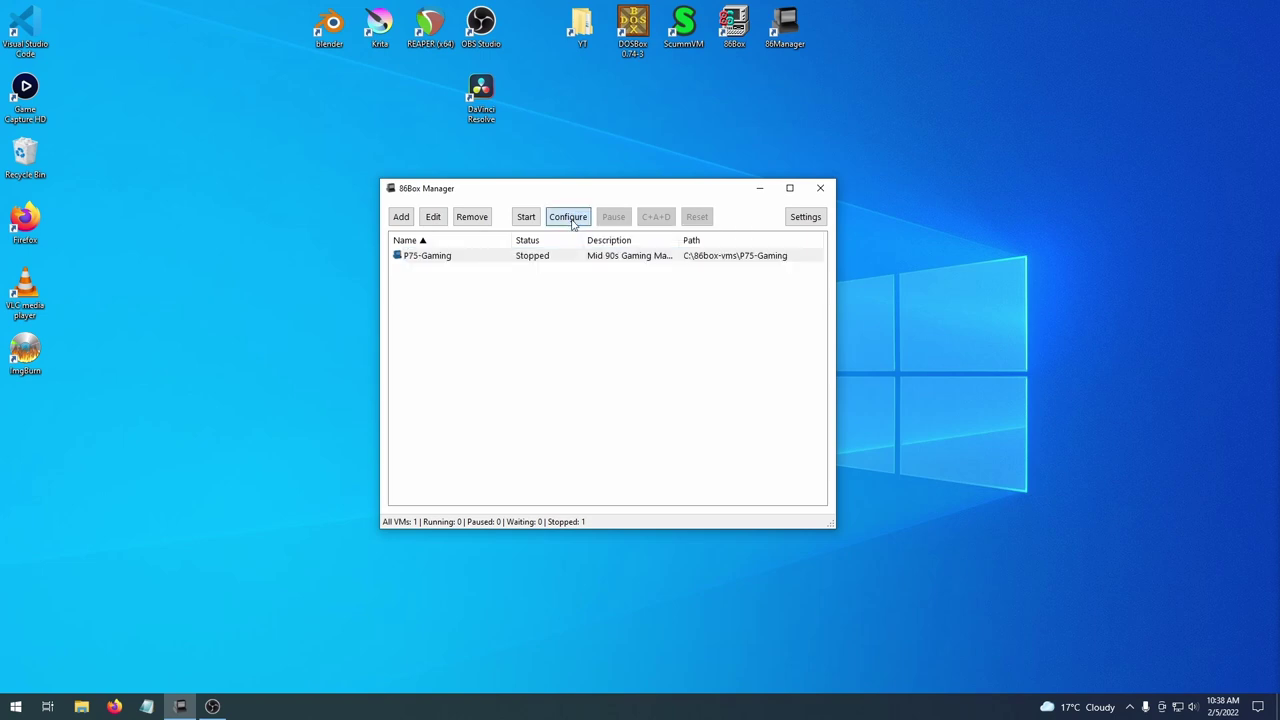
pyautogui.moveTo(314, 20); pyautogui.dragTo(848, 140)
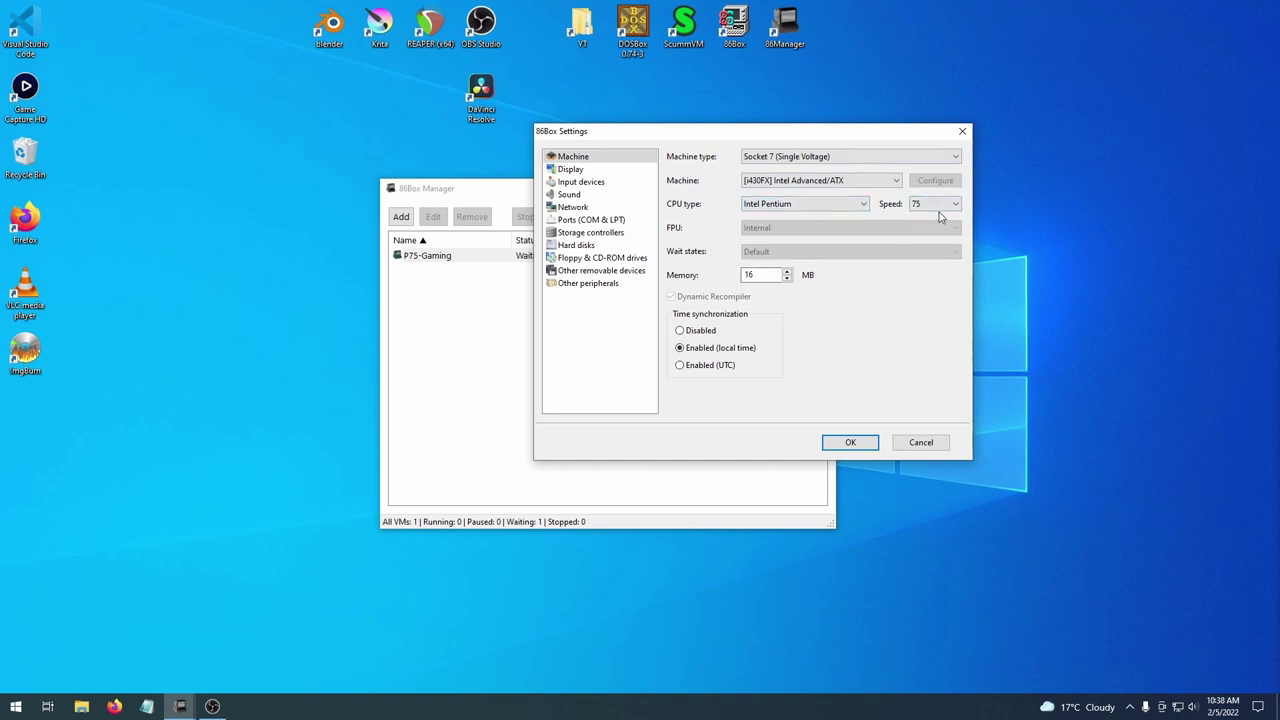
pyautogui.click(570, 169)
pyautogui.click(940, 158)
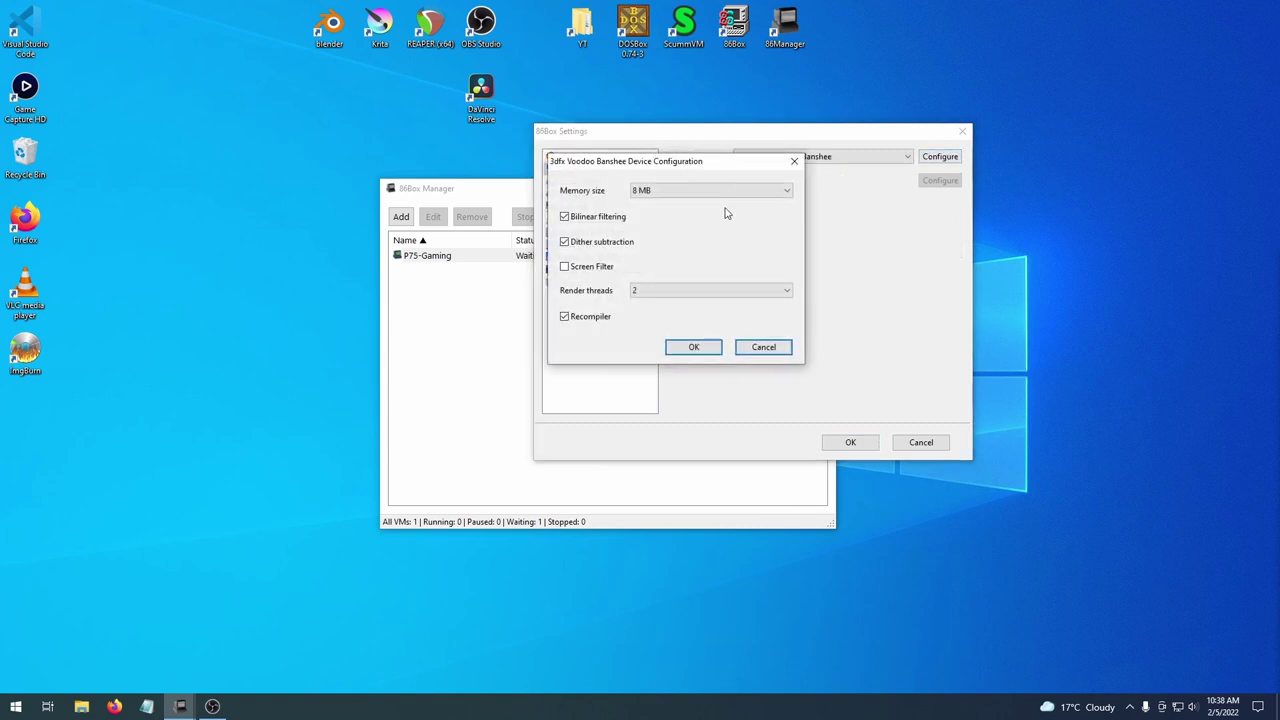
pyautogui.click(750, 347)
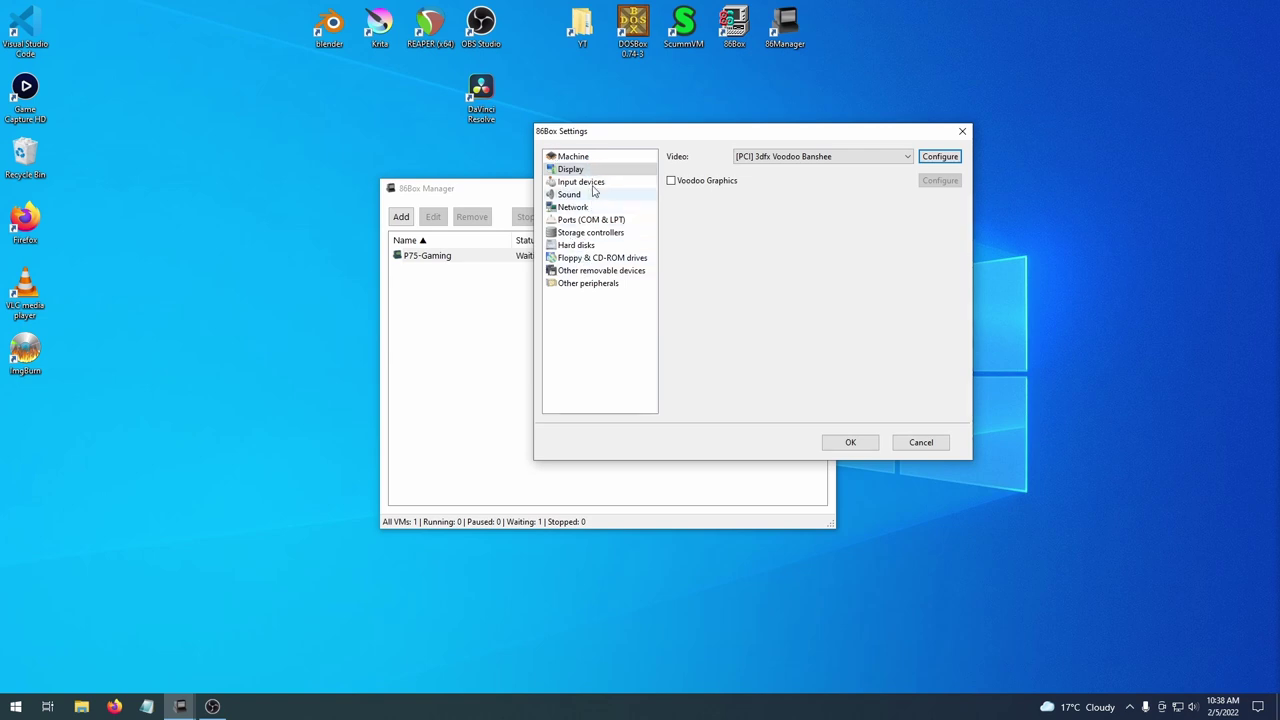
# Review the machine's CD-ROM drive, hard disk, storage controller and port settings, and close the configuration
pyautogui.click(596, 259)
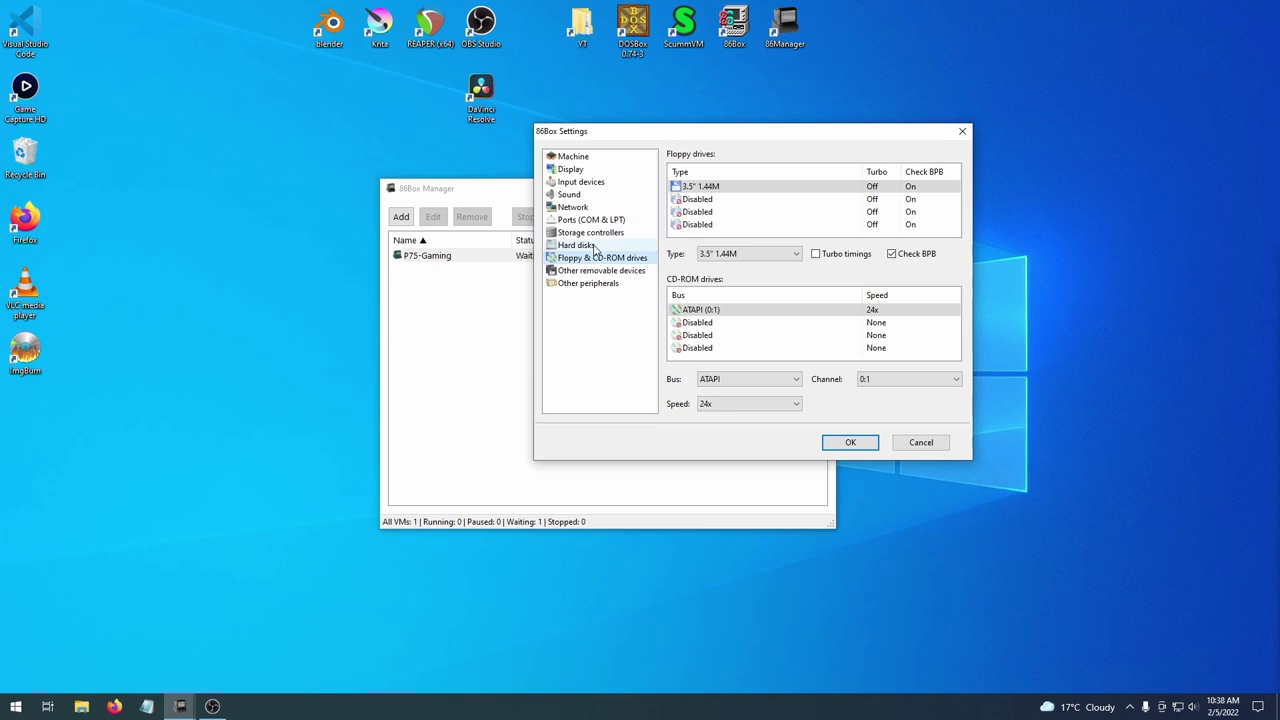
pyautogui.click(594, 247)
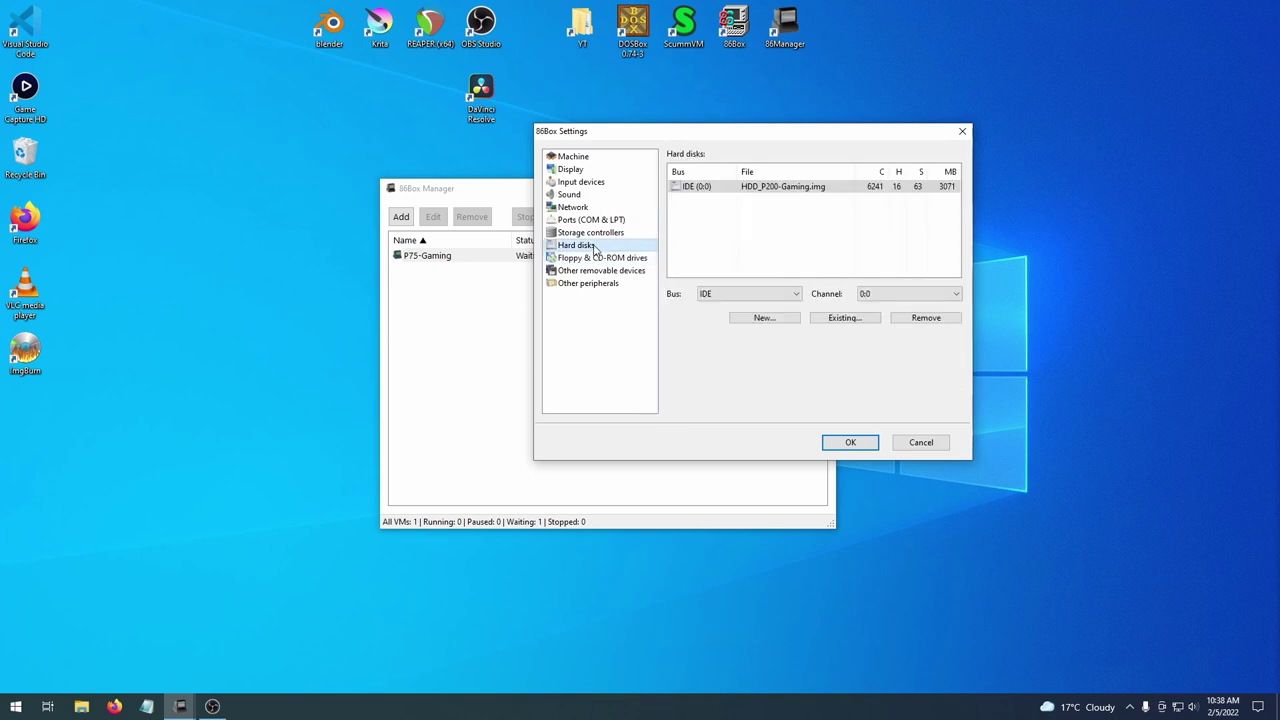
pyautogui.click(598, 231)
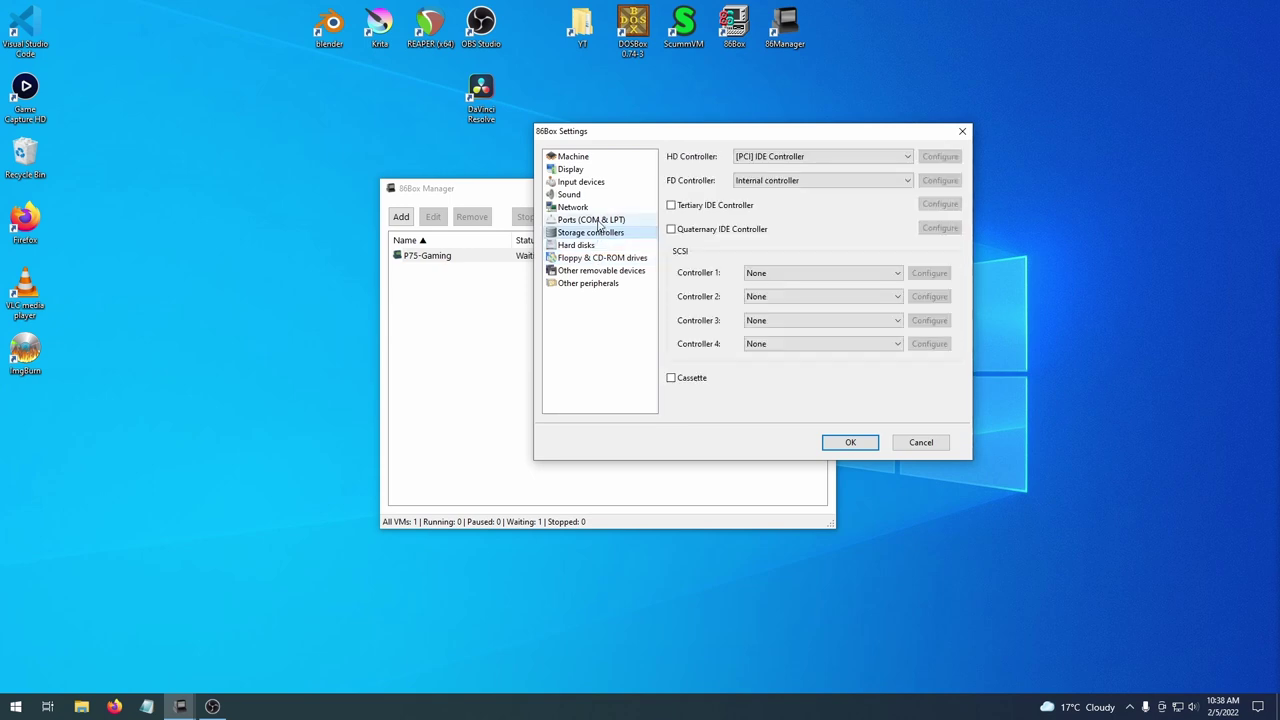
pyautogui.click(598, 222)
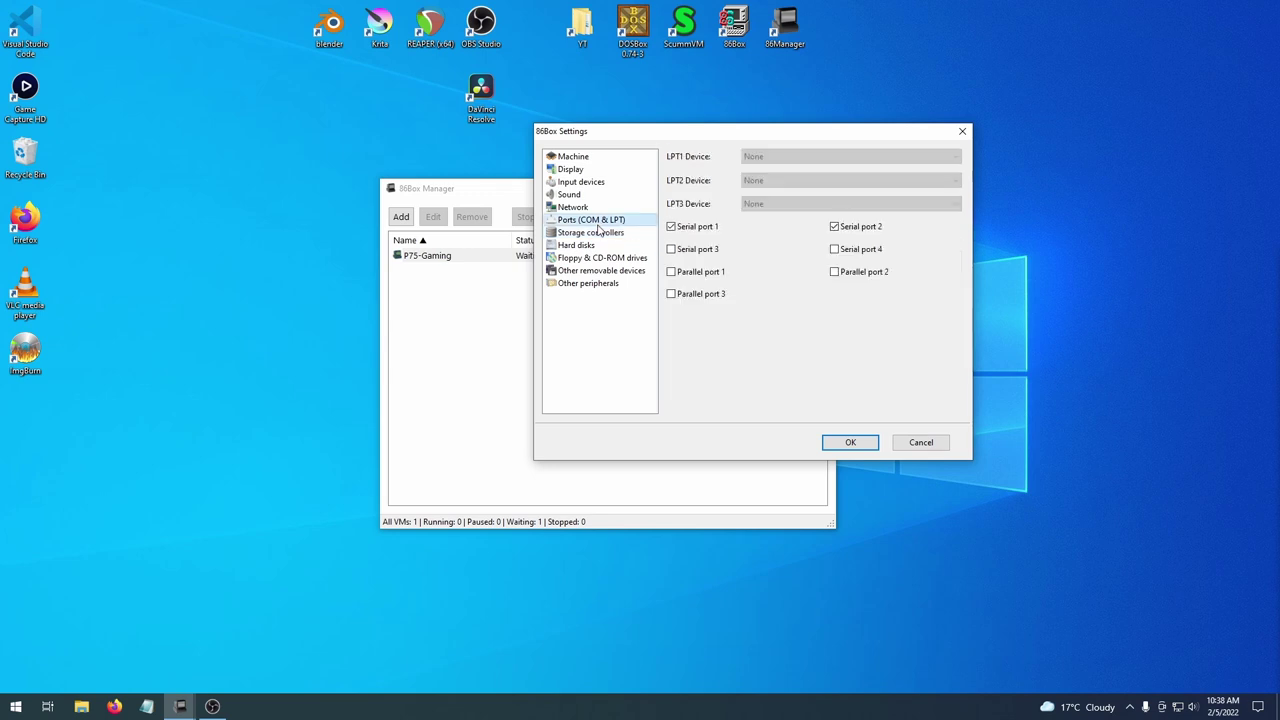
pyautogui.click(586, 158)
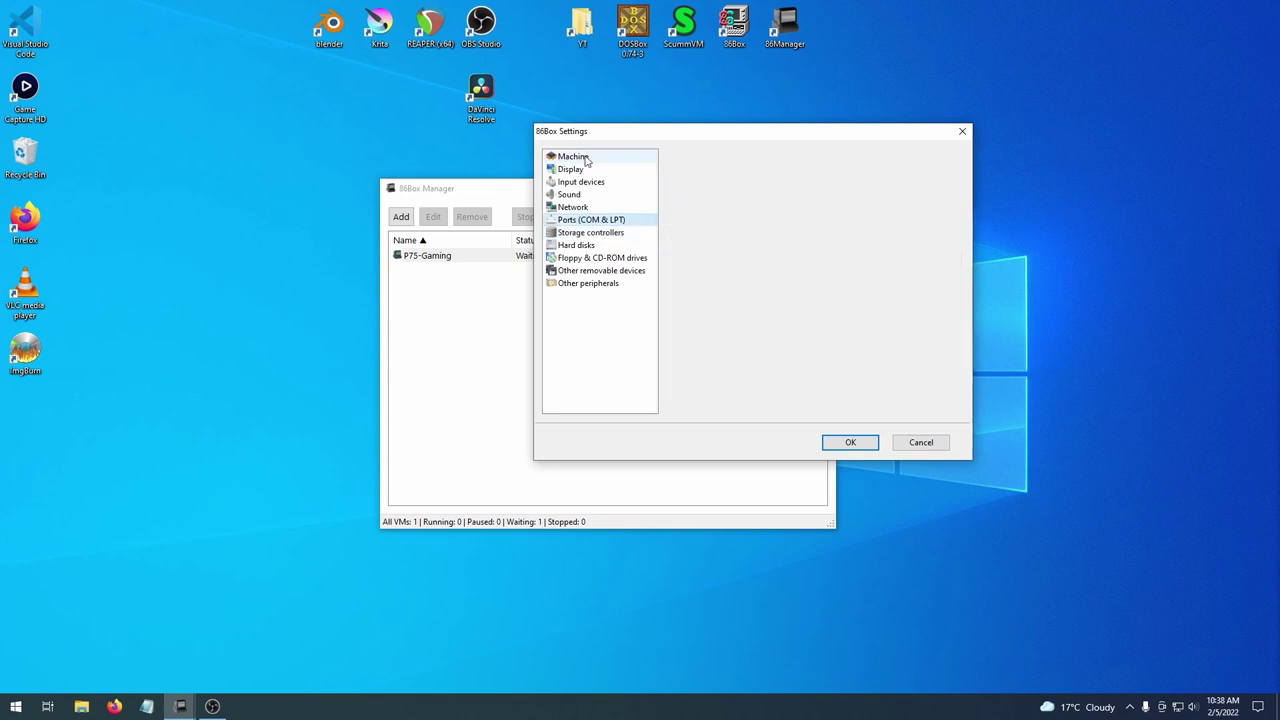
pyautogui.click(851, 440)
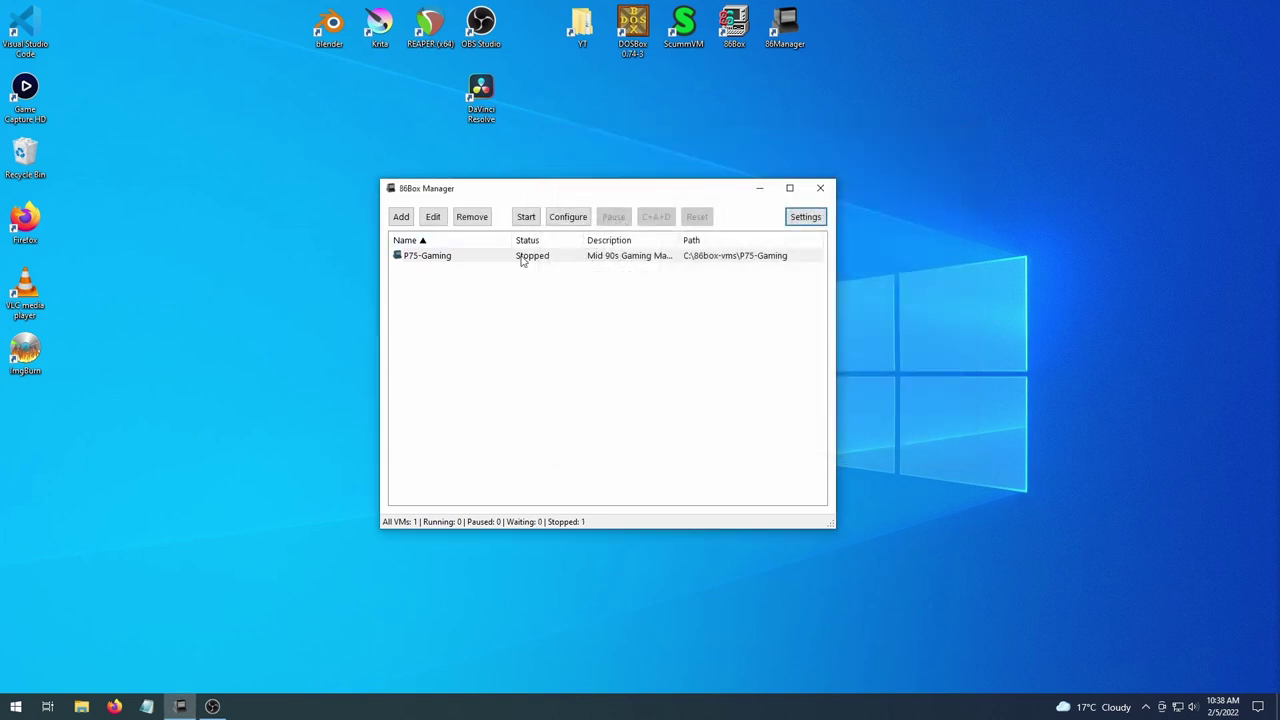
# Start the P75-Gaming machine and switch its display to fullscreen mode
pyautogui.click(523, 257)
pyautogui.click(527, 226)
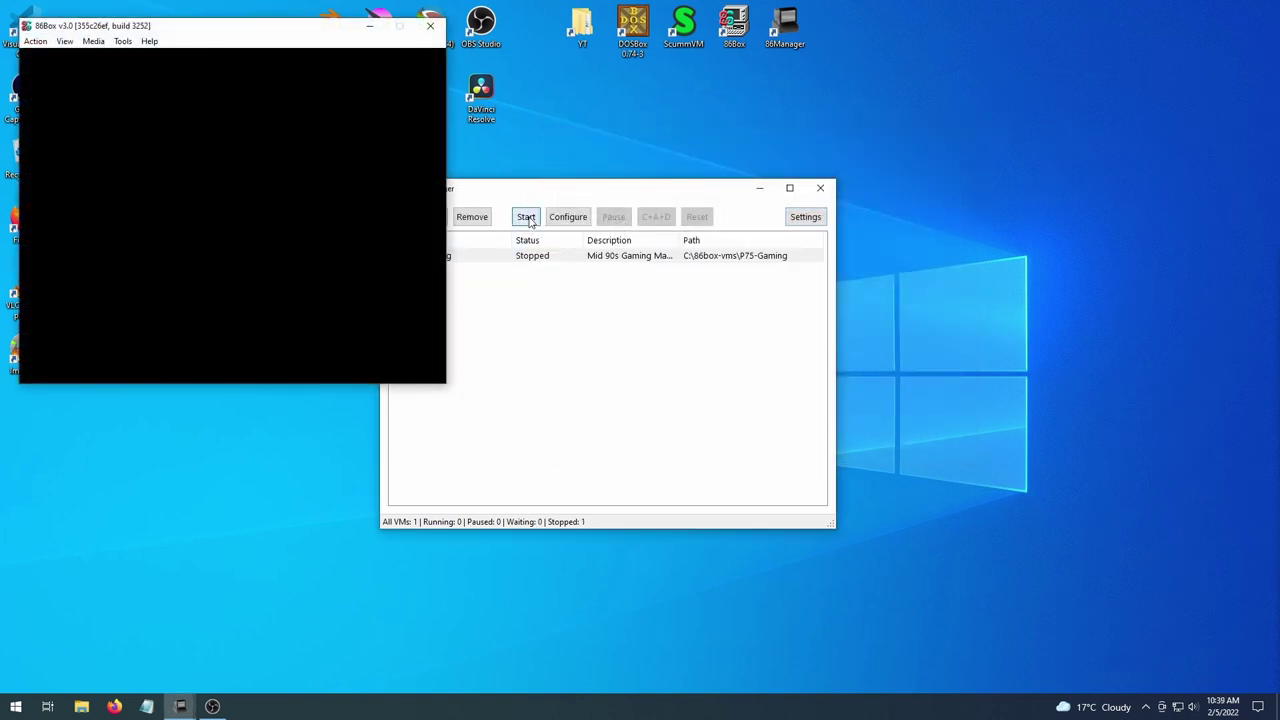
pyautogui.moveTo(253, 29); pyautogui.dragTo(727, 138)
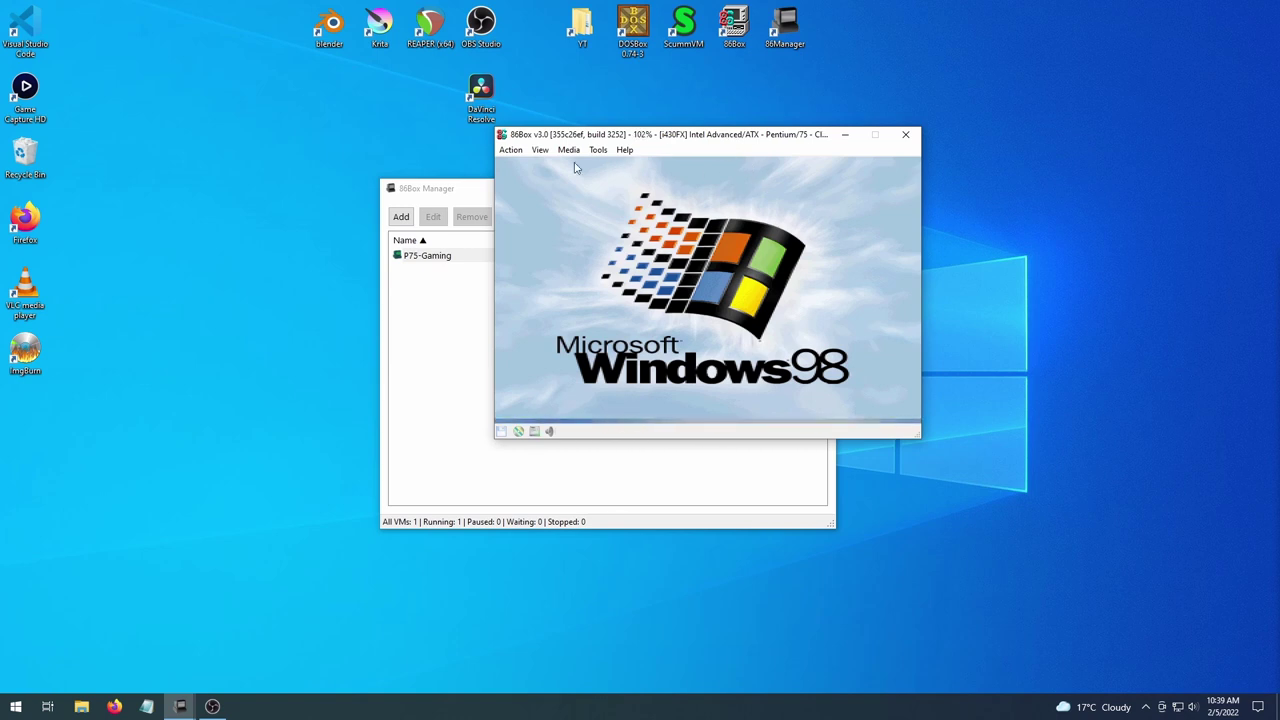
pyautogui.click(540, 151)
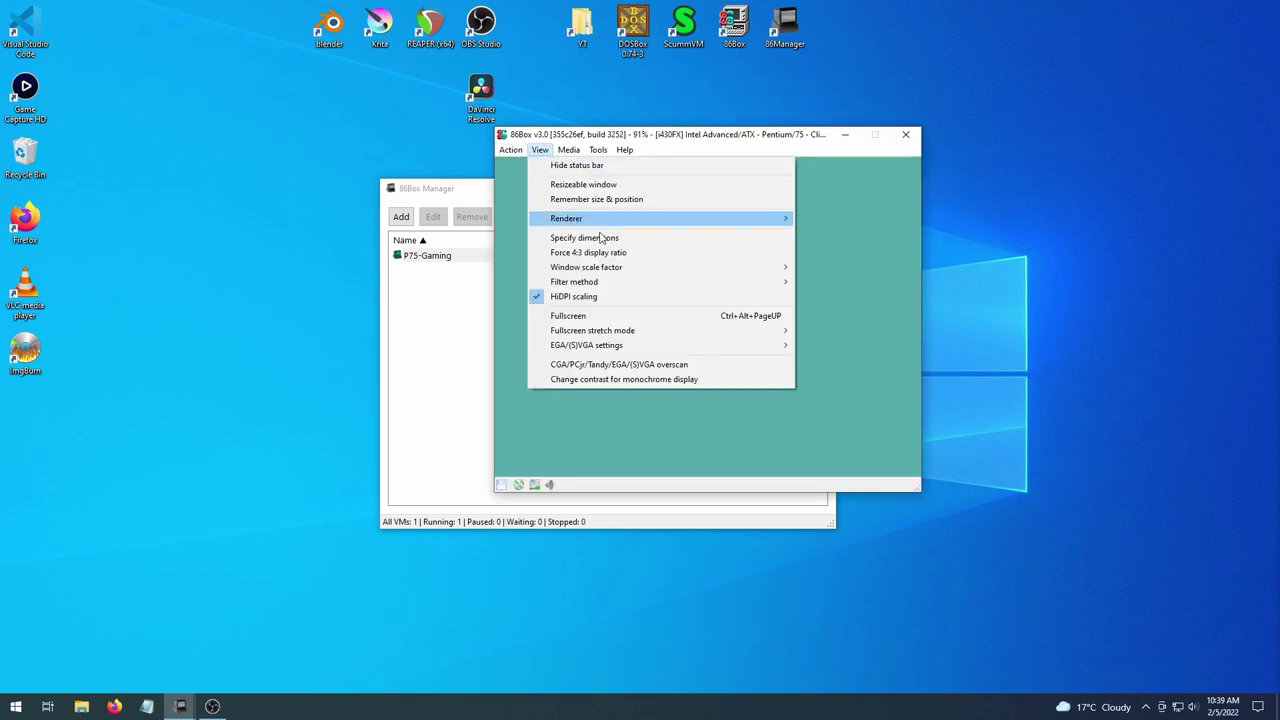
pyautogui.click(621, 318)
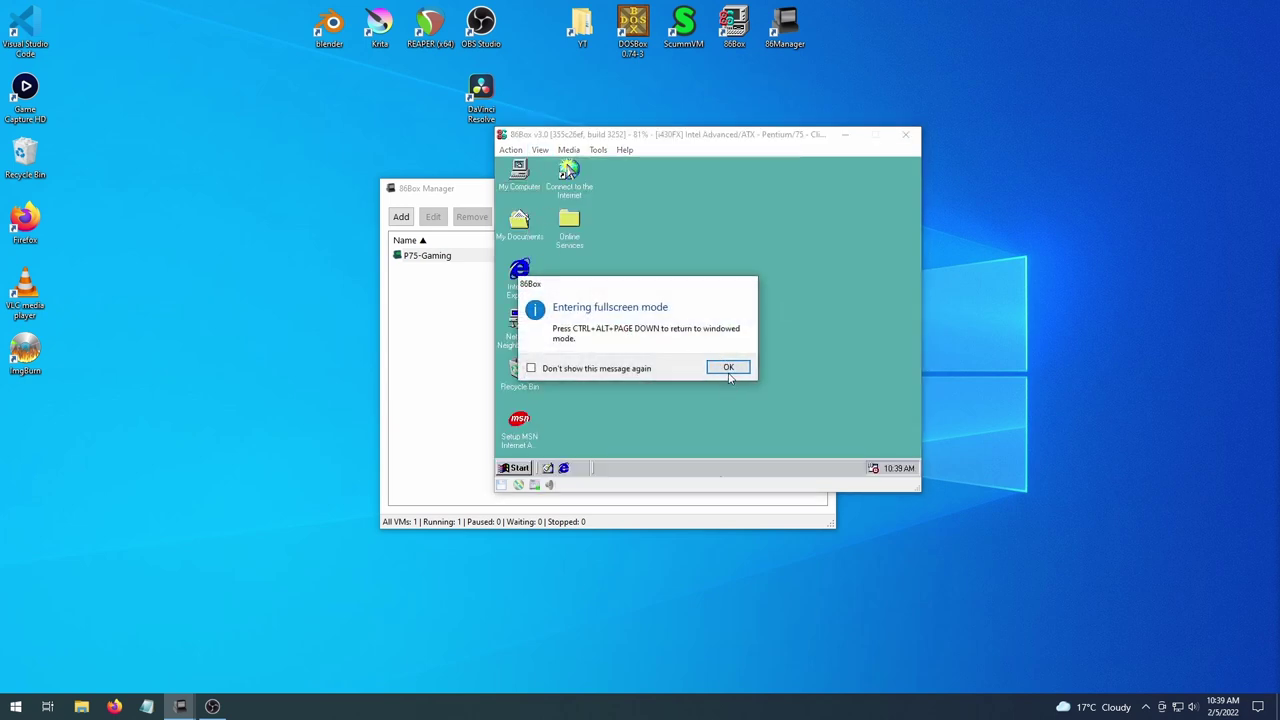
pyautogui.click(728, 368)
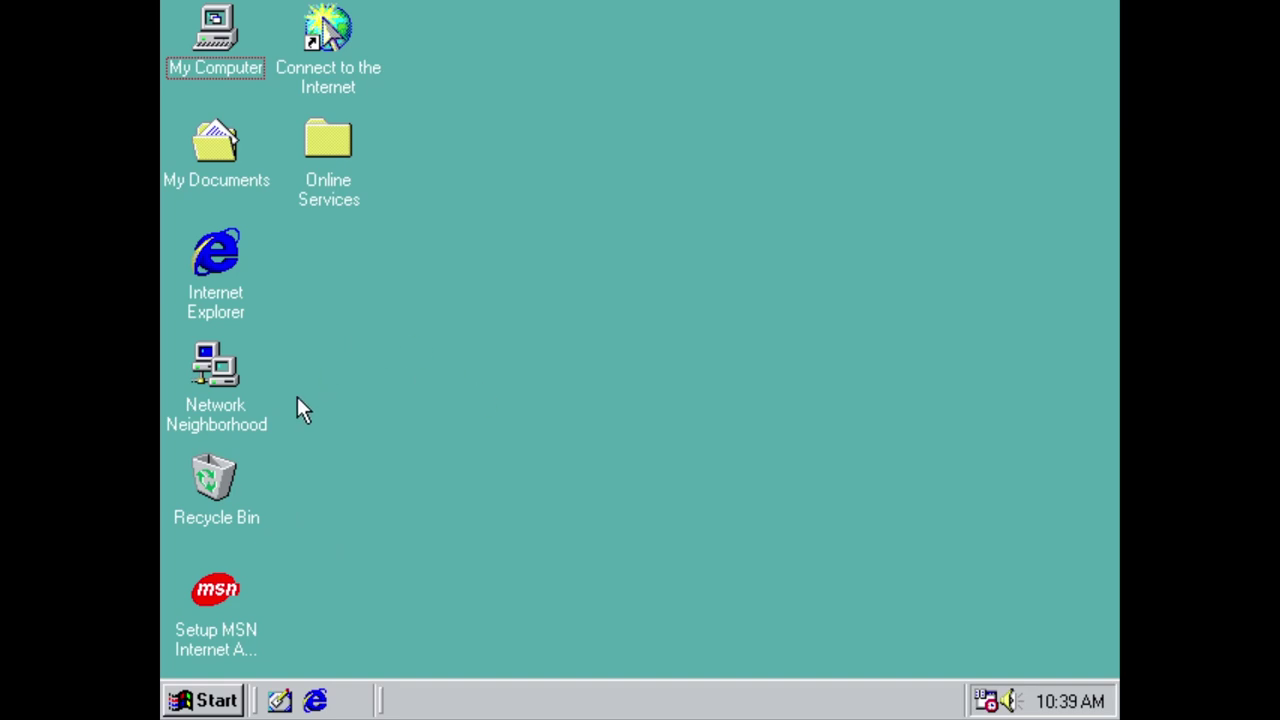
# Run the vb-w9x-v2x-10400k Banshee driver package from D:\iso\Utilz and extract it to C:\Temp\Vb-w9x-v2x-10400k
pyautogui.click(172, 703)
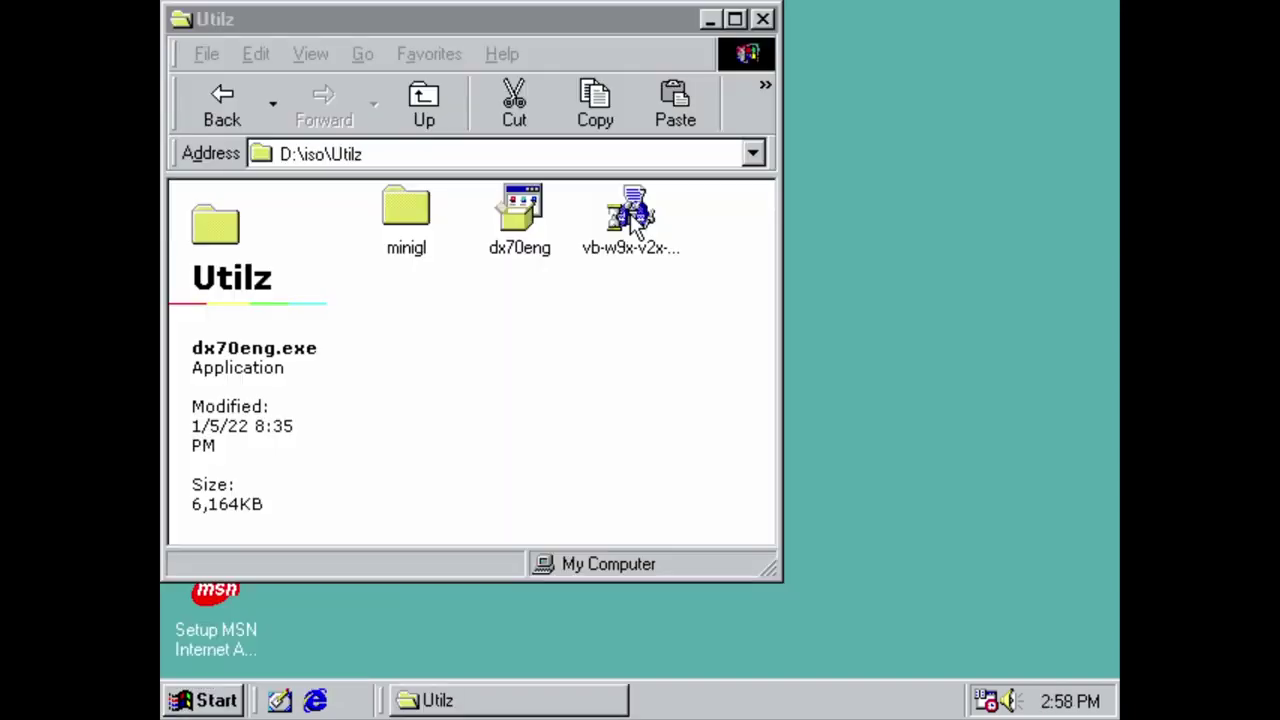
pyautogui.doubleClick(630, 213)
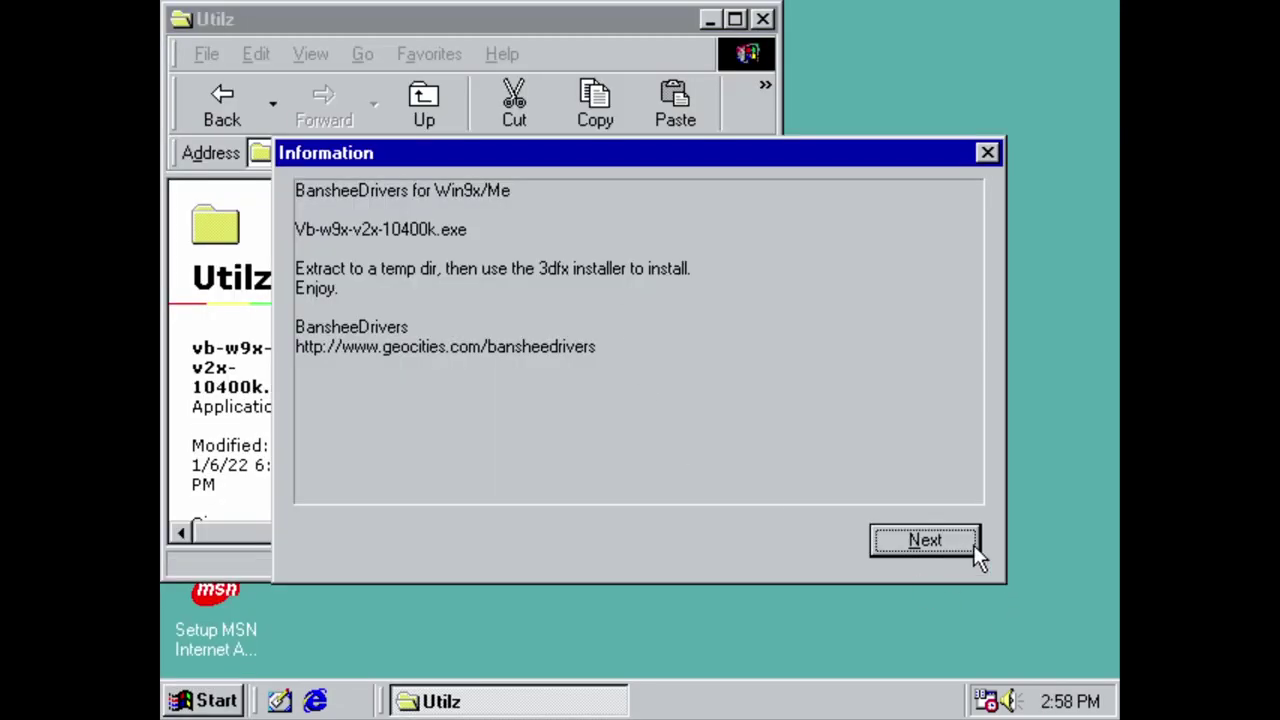
pyautogui.click(970, 543)
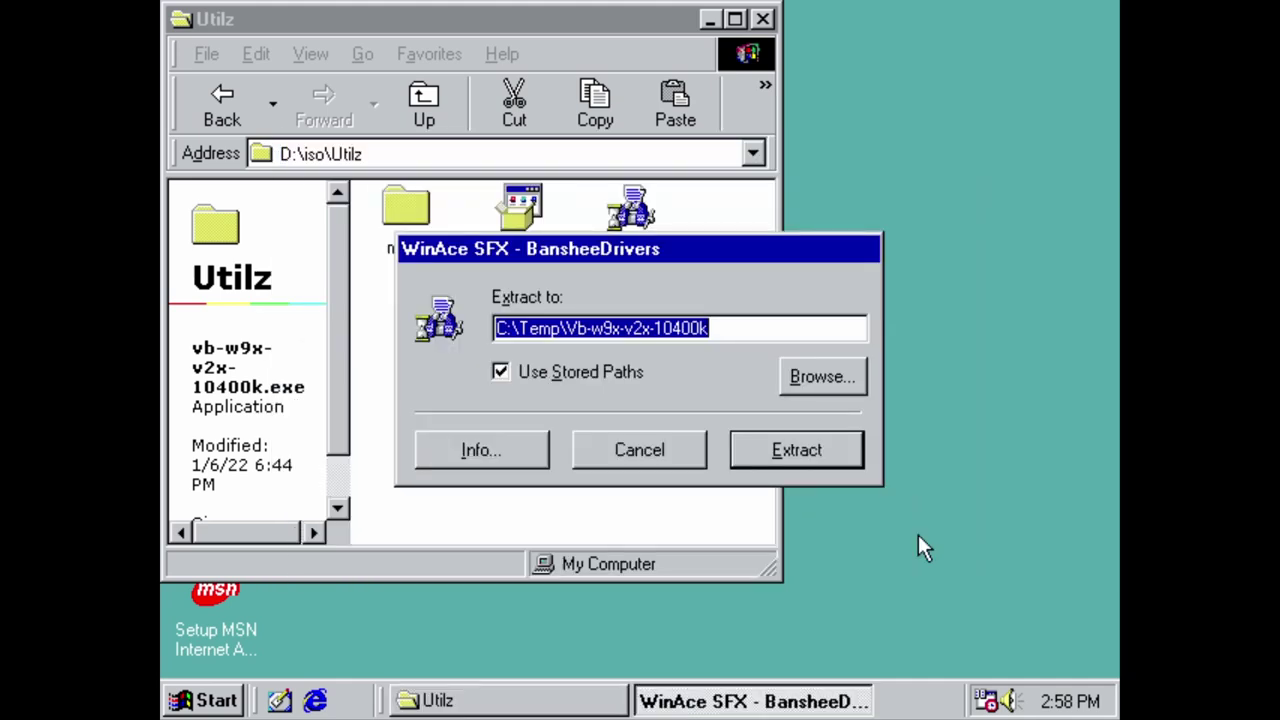
pyautogui.click(816, 448)
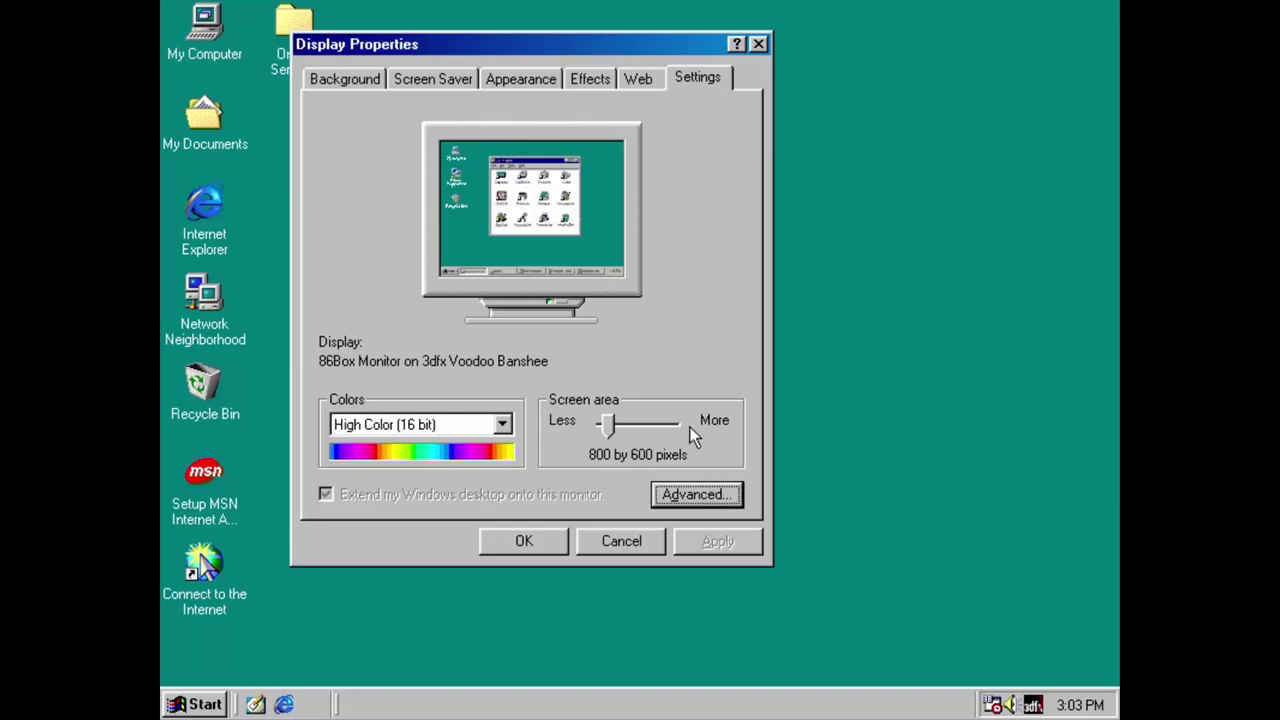
# Examine the 3dfx Voodoo Banshee advanced display properties, including Direct3D and OpenGL/Glide features and the 3dfx color settings
pyautogui.click(694, 494)
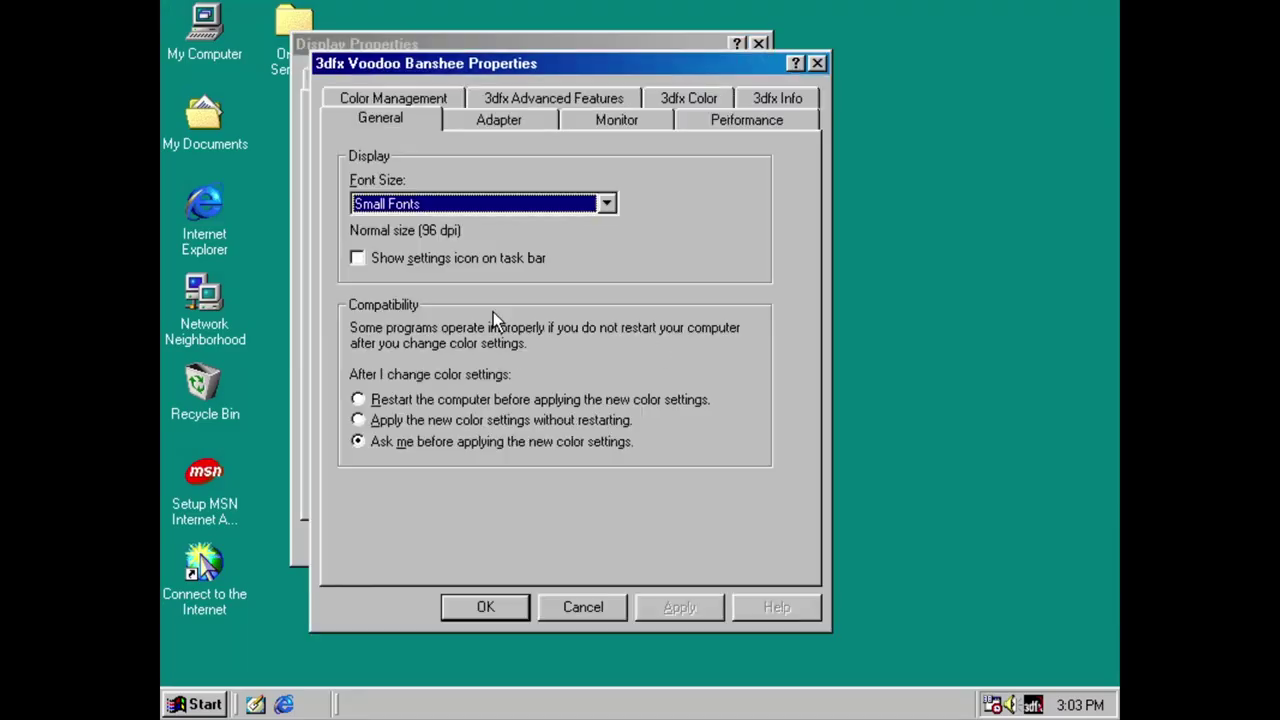
pyautogui.click(506, 101)
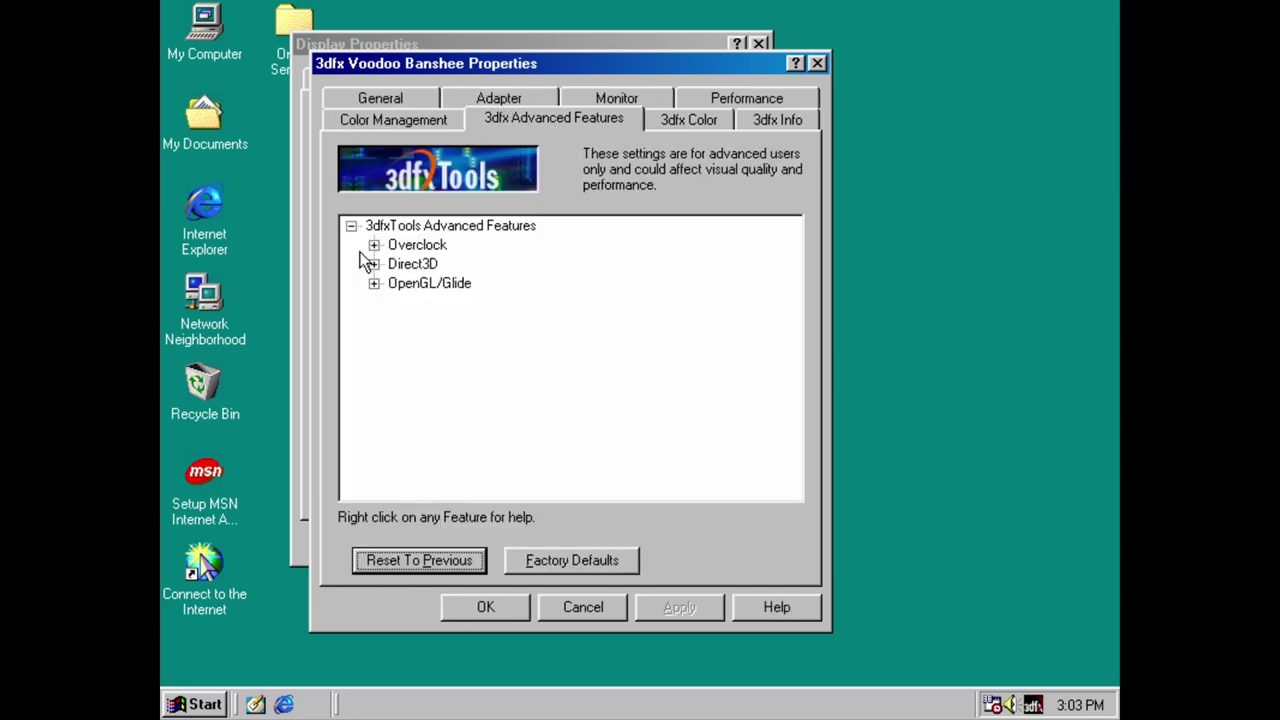
pyautogui.click(385, 256)
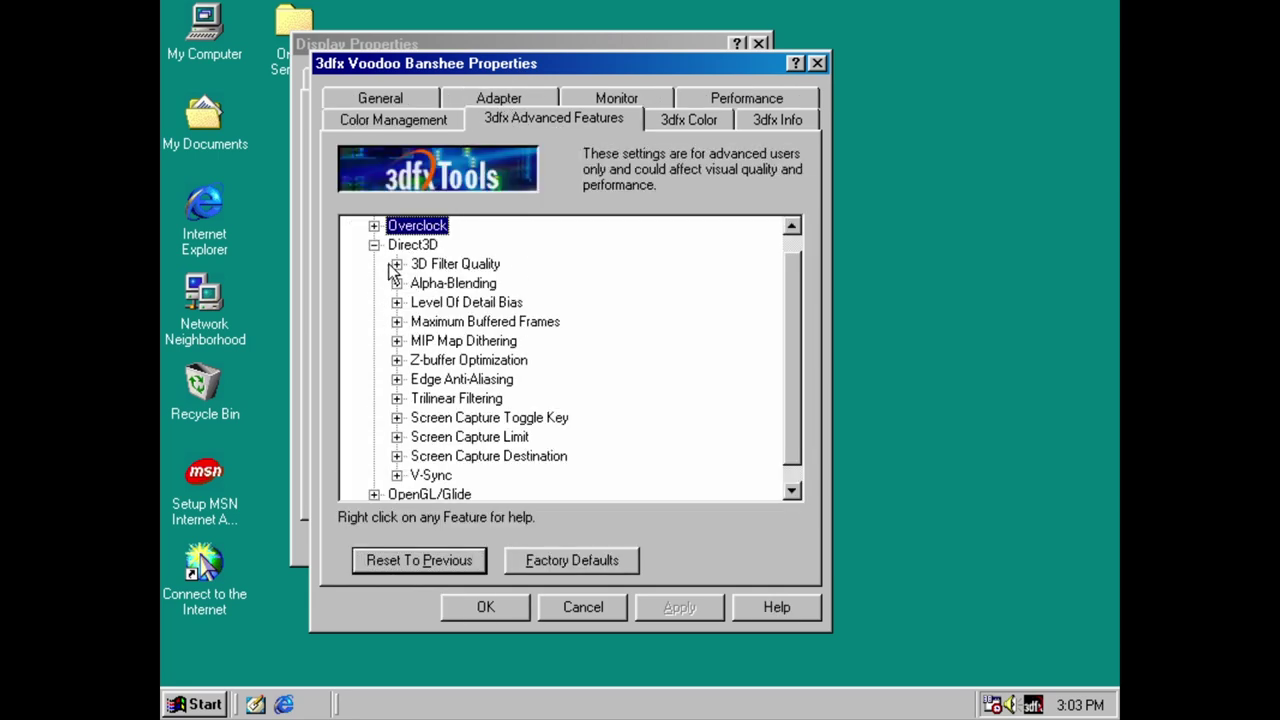
pyautogui.click(373, 245)
pyautogui.click(372, 281)
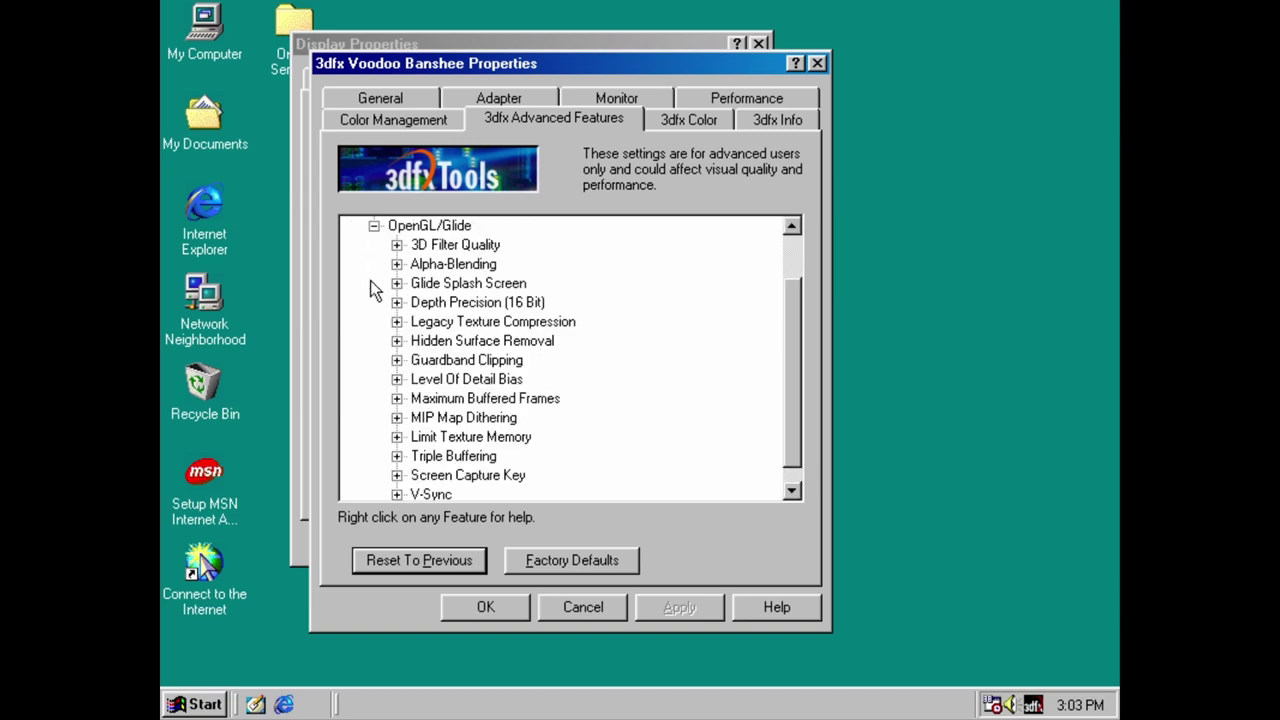
pyautogui.click(373, 226)
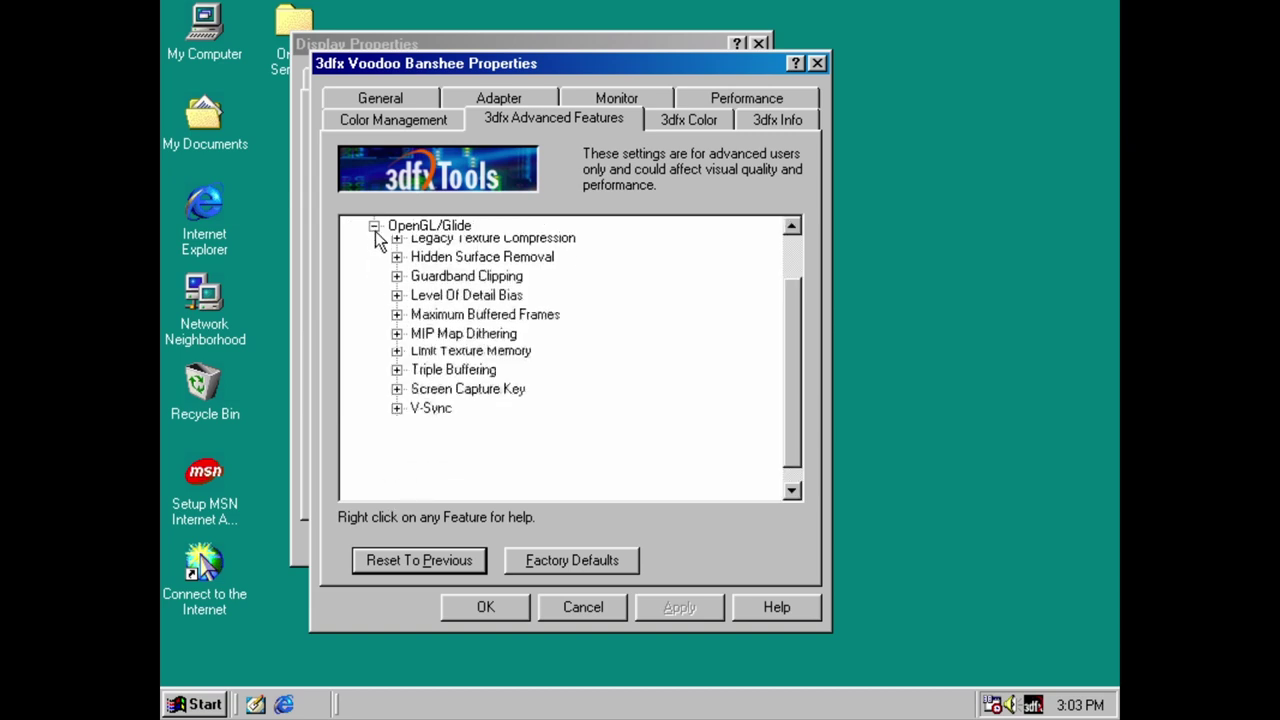
pyautogui.click(703, 124)
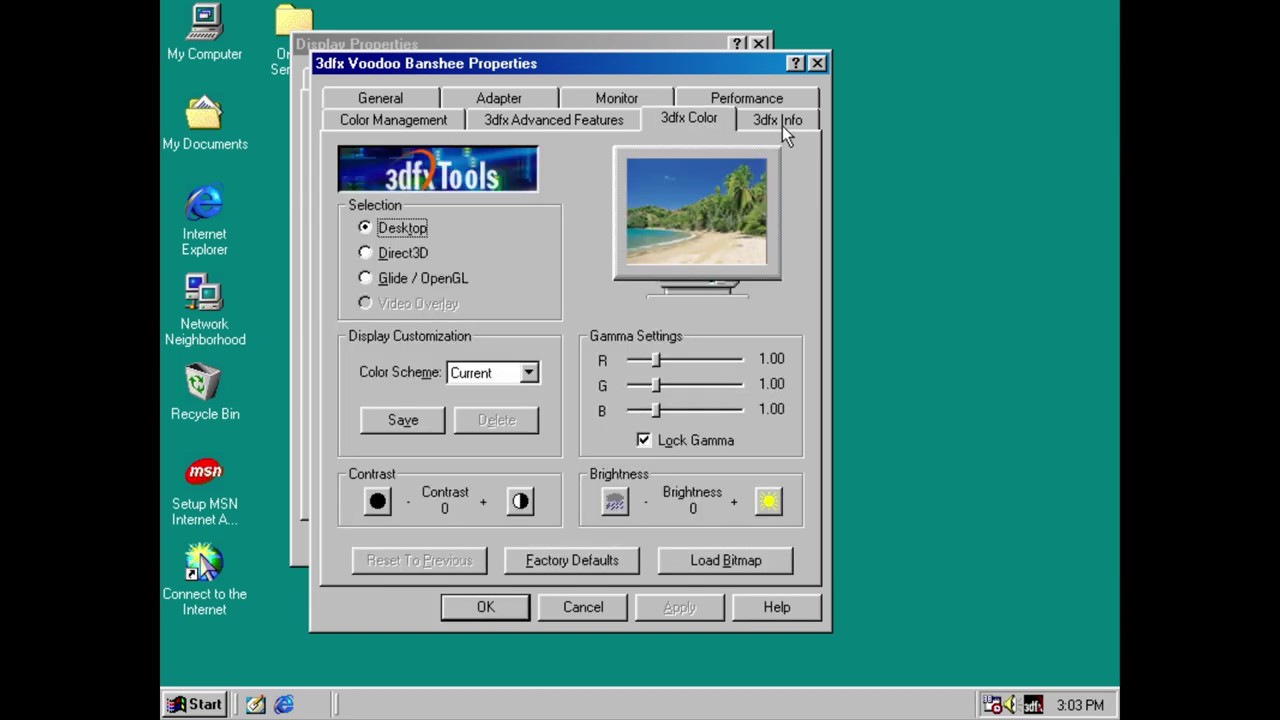
pyautogui.click(375, 256)
pyautogui.click(397, 278)
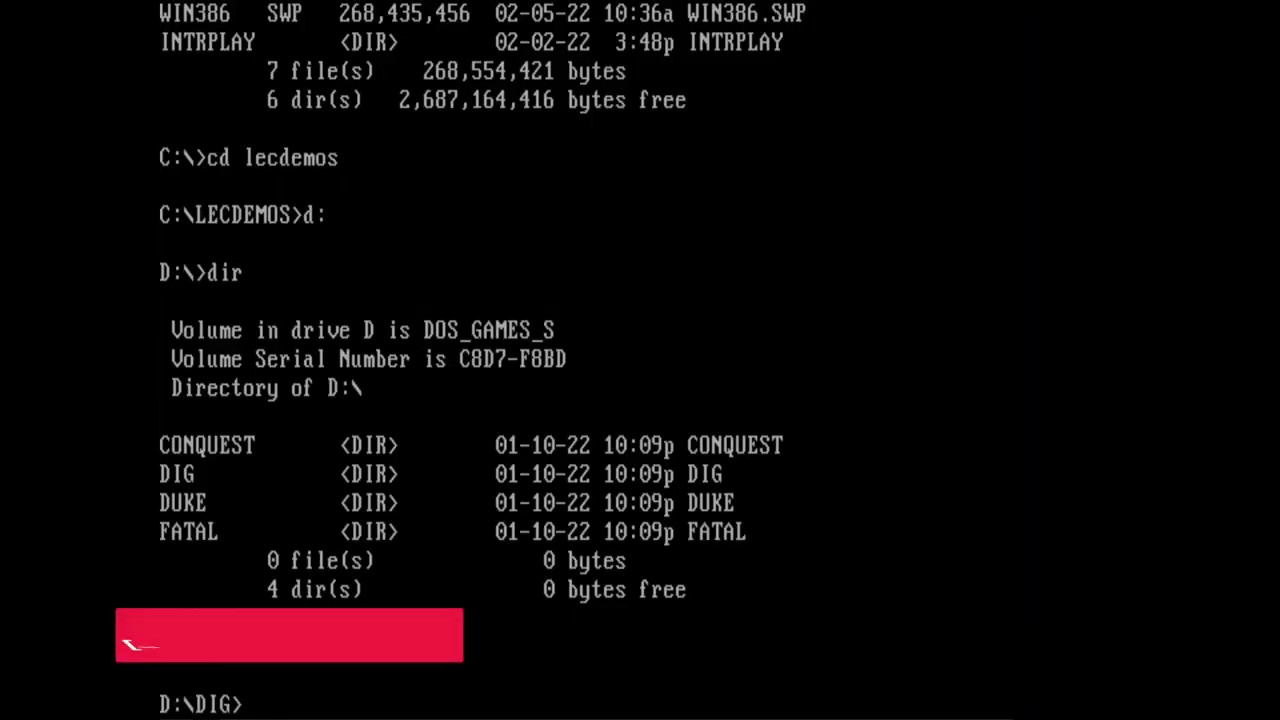
# Launch The Dig by running dig from the D:\DIG folder
pyautogui.write('dig')
pyautogui.press('Return')
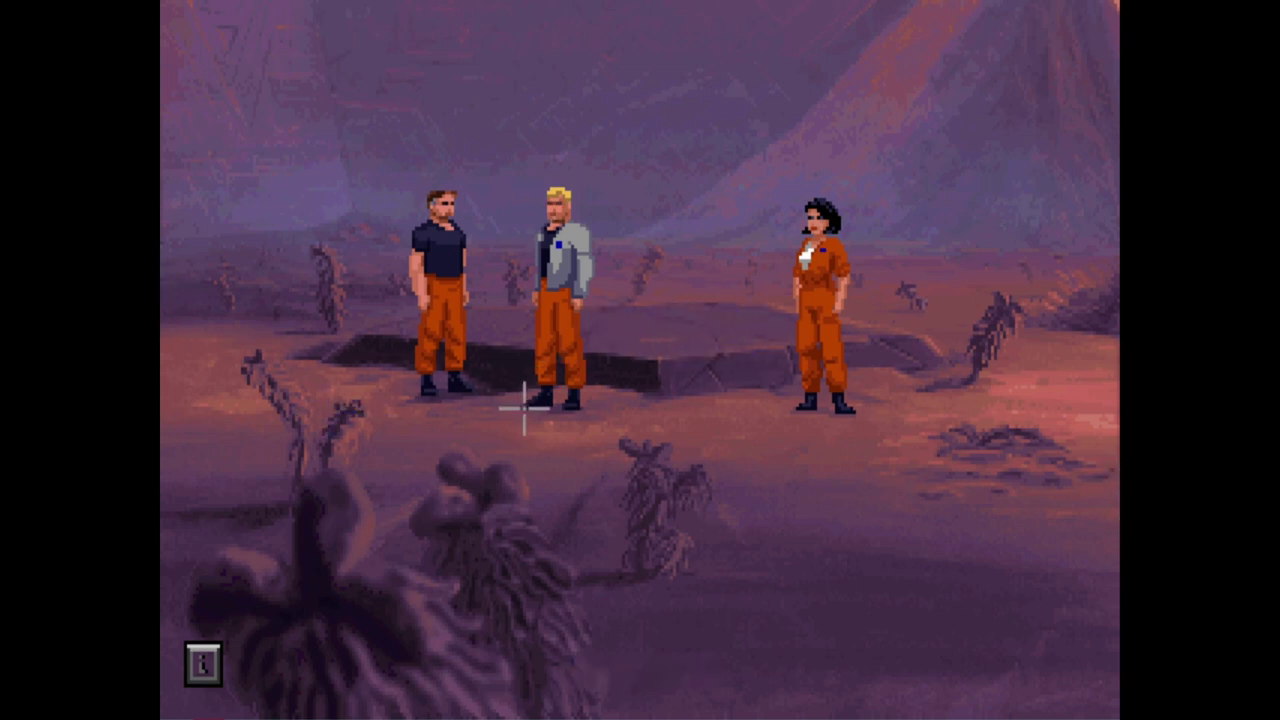
pyautogui.press('F1')
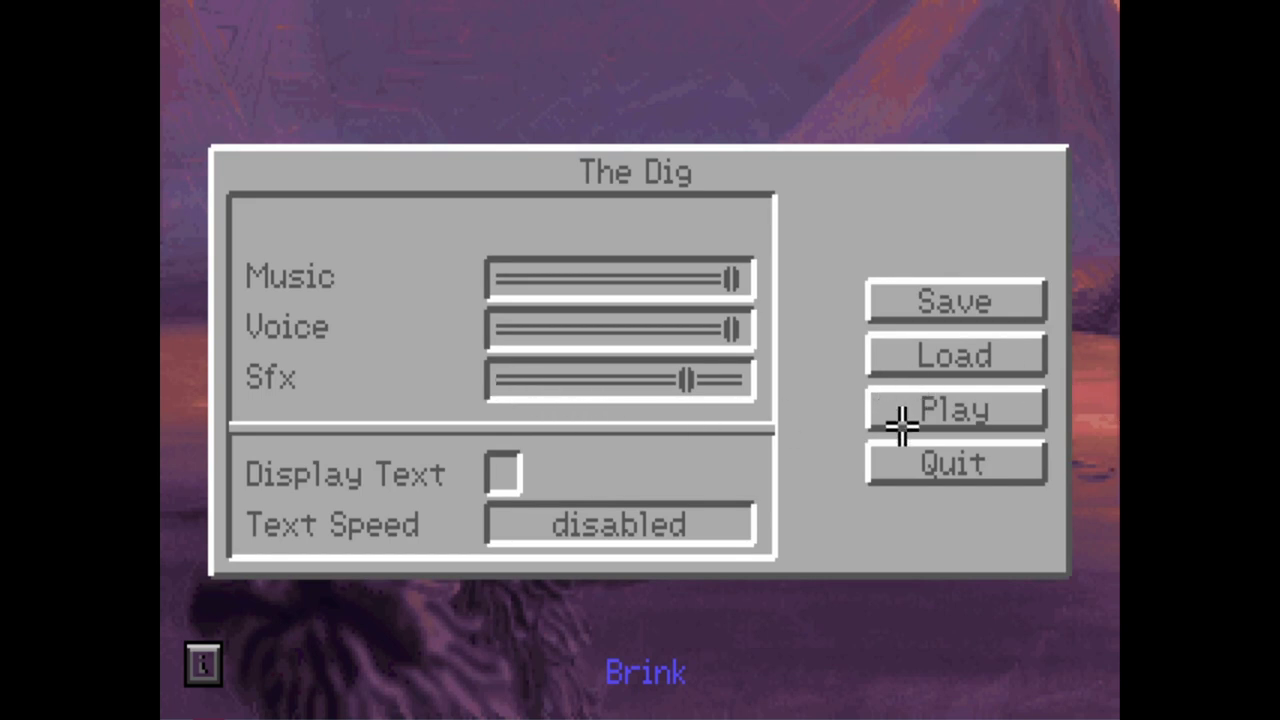
pyautogui.click(941, 455)
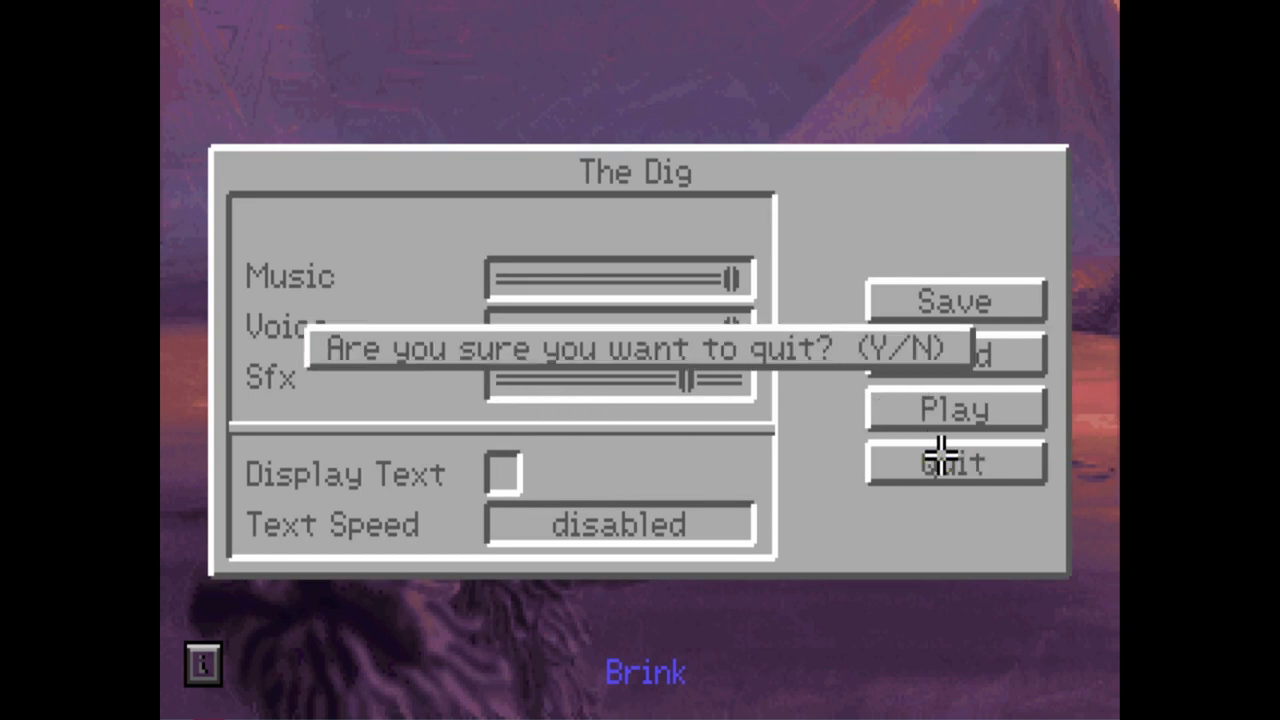
pyautogui.press('n')
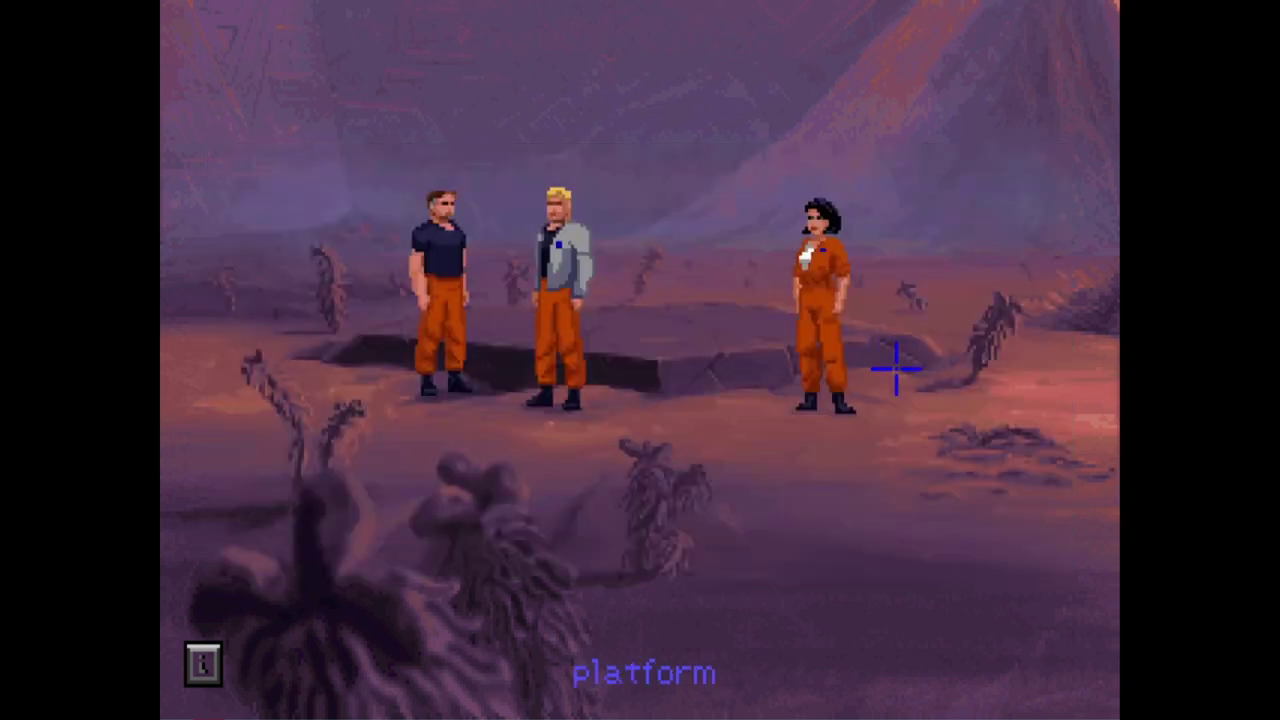
# Quit The Dig through its options dialog and return to the DOS prompt
pyautogui.press('F1')
pyautogui.click(944, 458)
pyautogui.press('y')
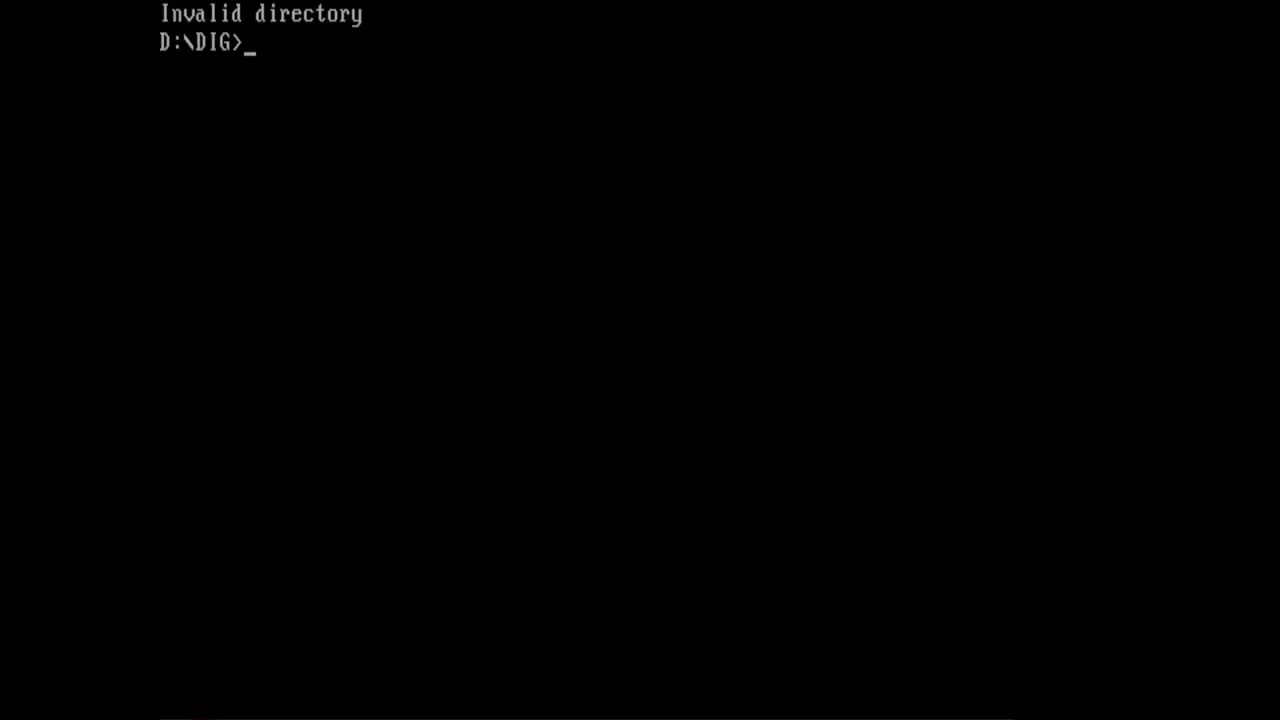
# Go back up to the root of drive D: and list its contents
pyautogui.write('cd ..')
pyautogui.press('Return')
pyautogui.write('dir')
pyautogui.press('Return')
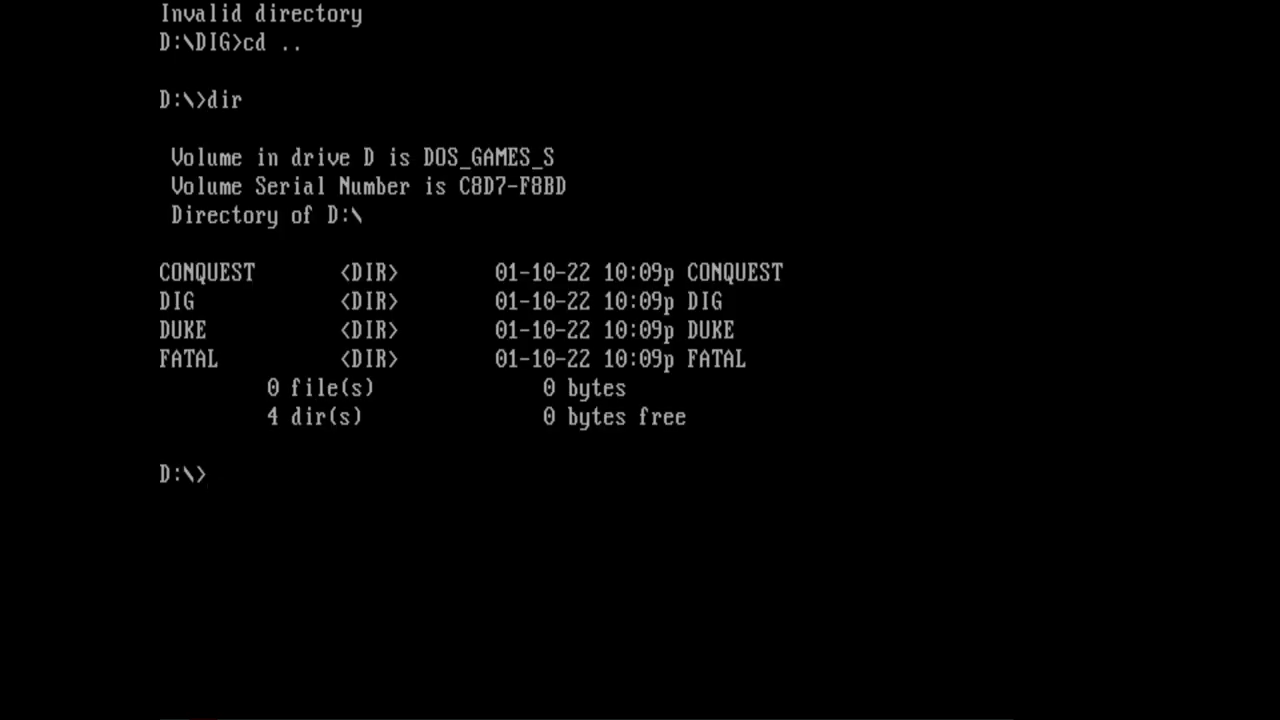
# Change to the conquest folder on drive D: and list its files
pyautogui.write('cd conquest')
pyautogui.press('Return')
pyautogui.write('dir')
pyautogui.press('Return')
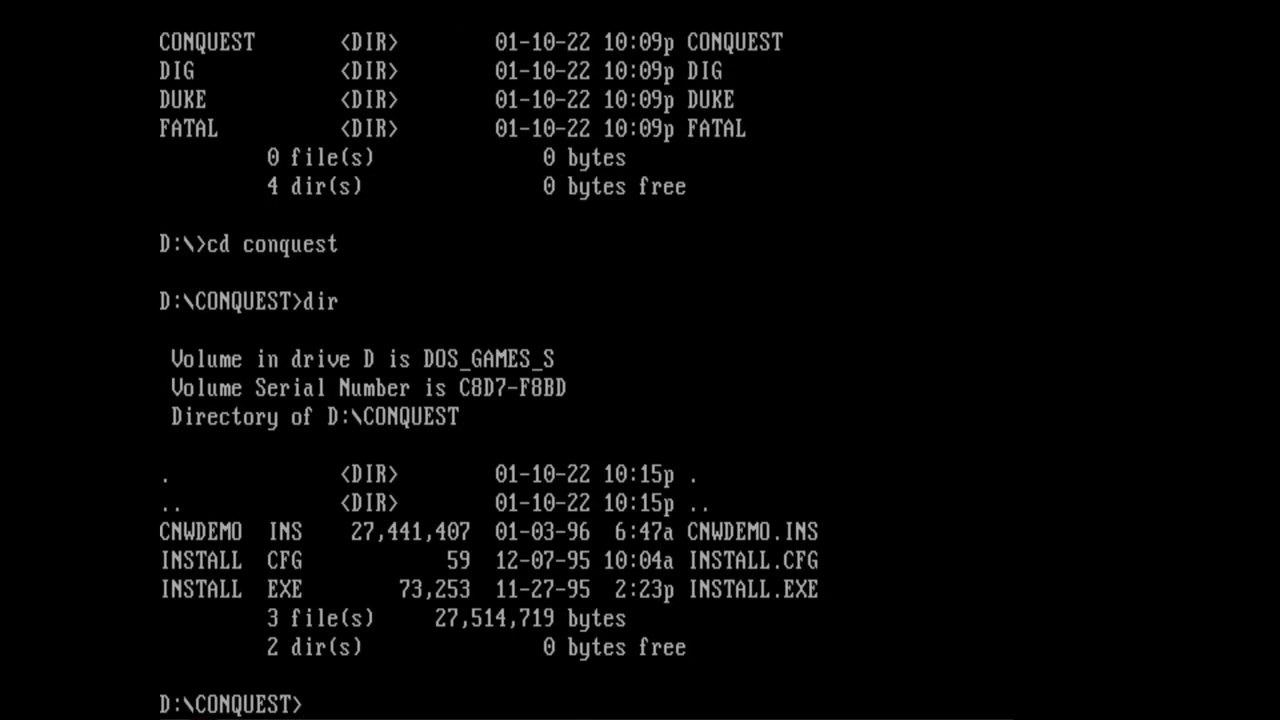
# Switch to drive C:, list the LECDEMOS folder, and go up to the root to list its contents
pyautogui.write('c:')
pyautogui.press('Return')
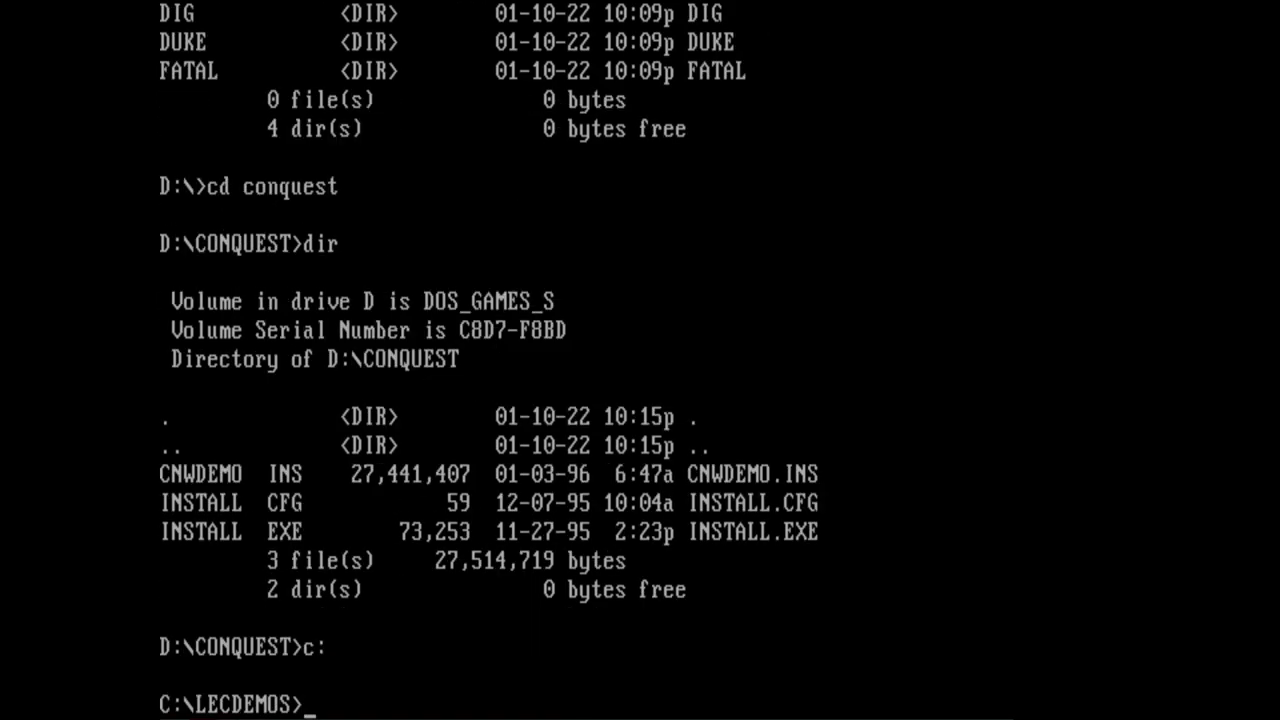
pyautogui.write('dir')
pyautogui.press('Return')
pyautogui.write('cd ..')
pyautogui.press('Return')
pyautogui.write('dir')
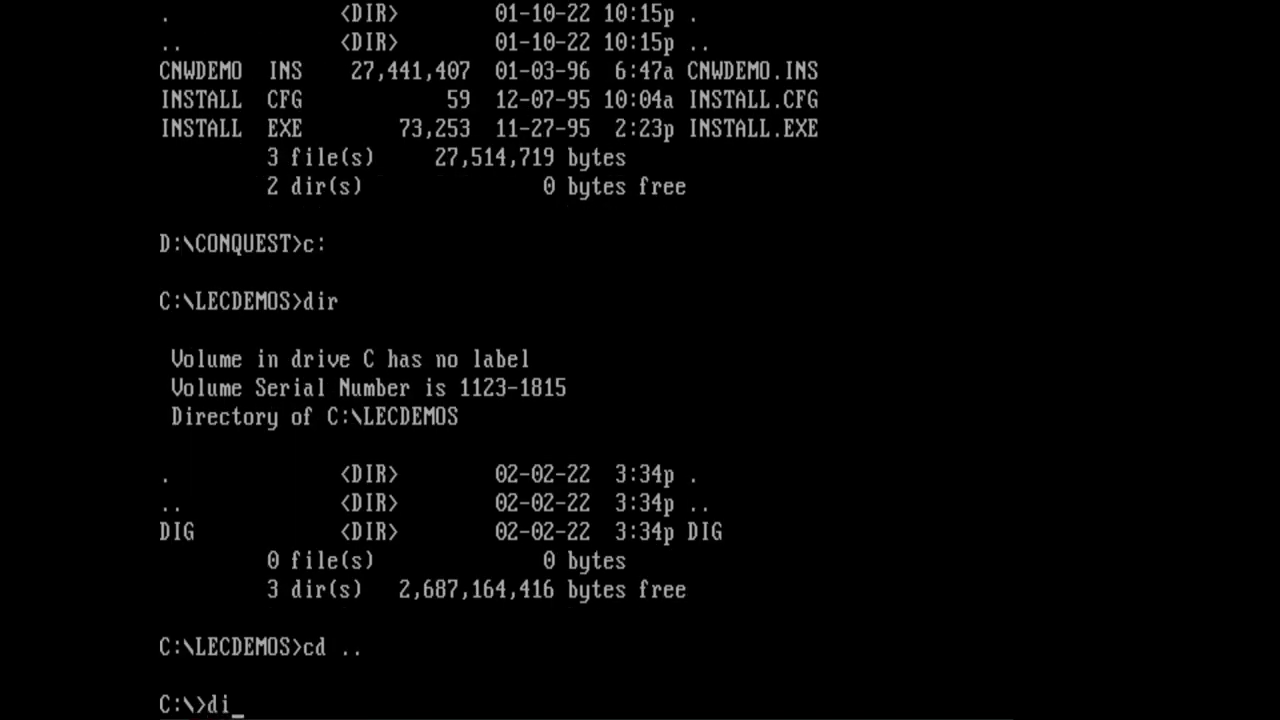
pyautogui.press('Return')
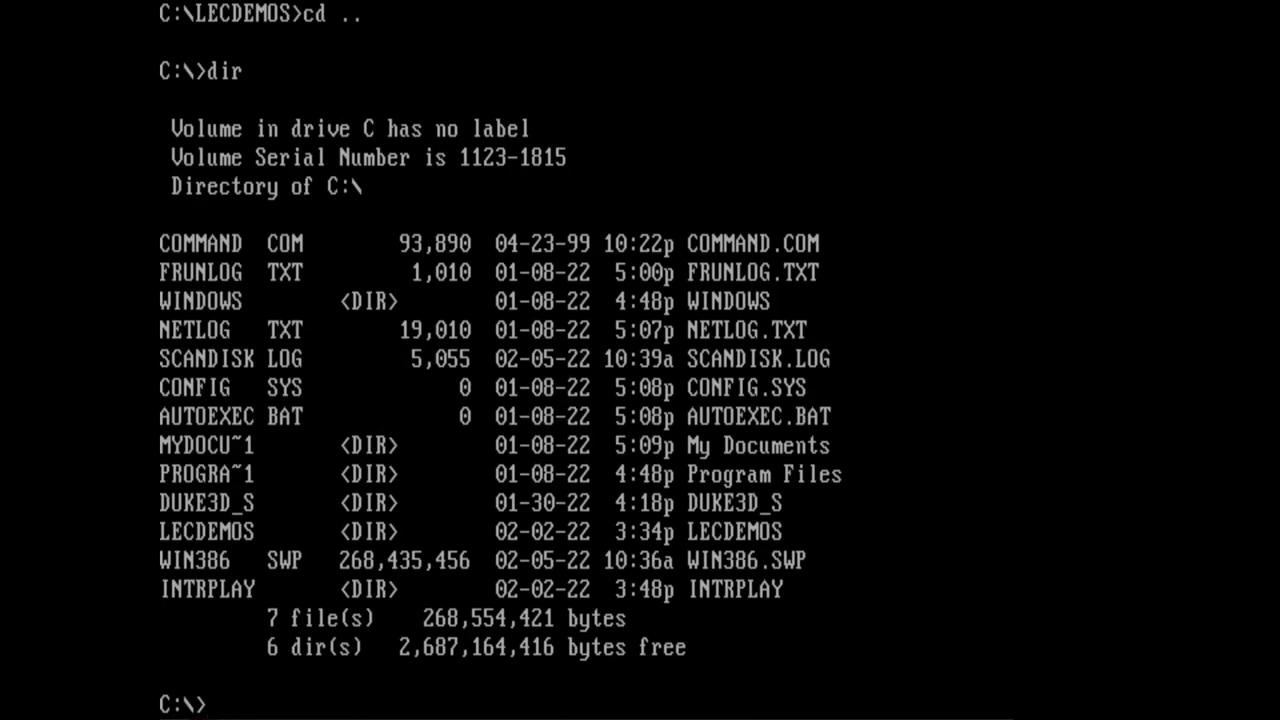
# Change to the C:\INTRPLAY\CONQUEST folder, listing the files at each level
pyautogui.write('cd inter')
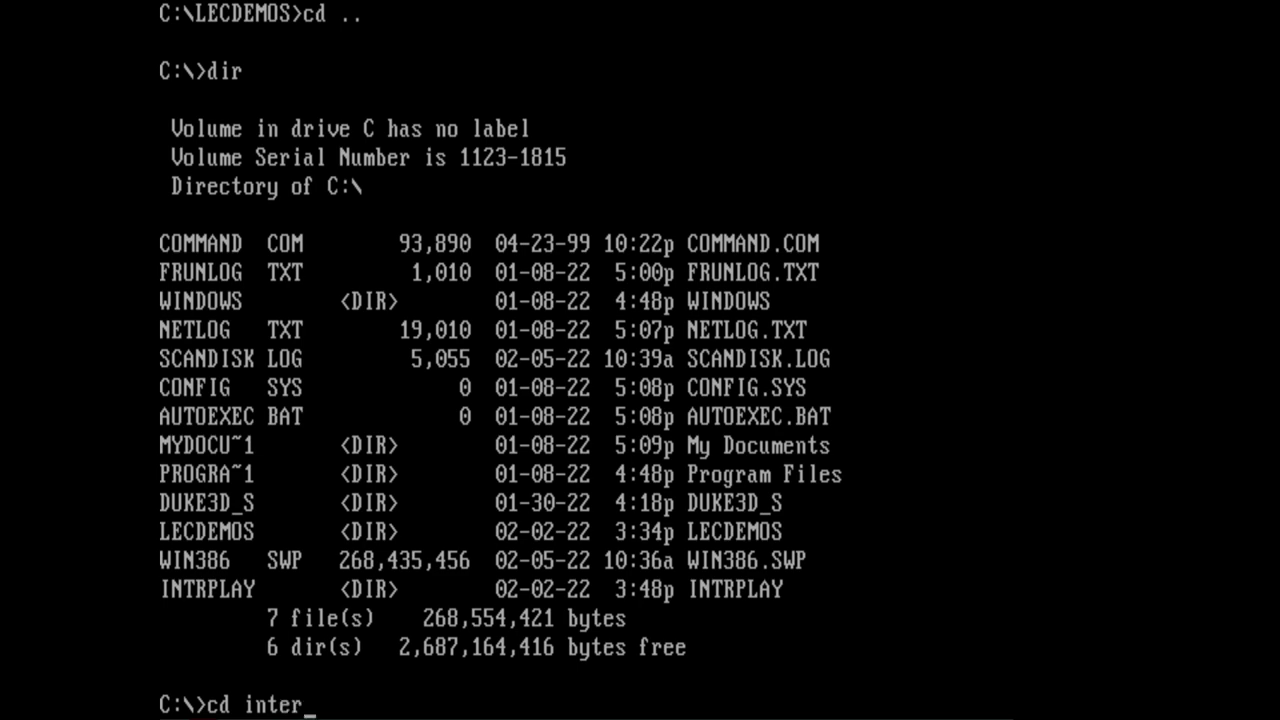
pyautogui.press('BackSpace')
pyautogui.press('BackSpace')
pyautogui.write('rplay')
pyautogui.press('Return')
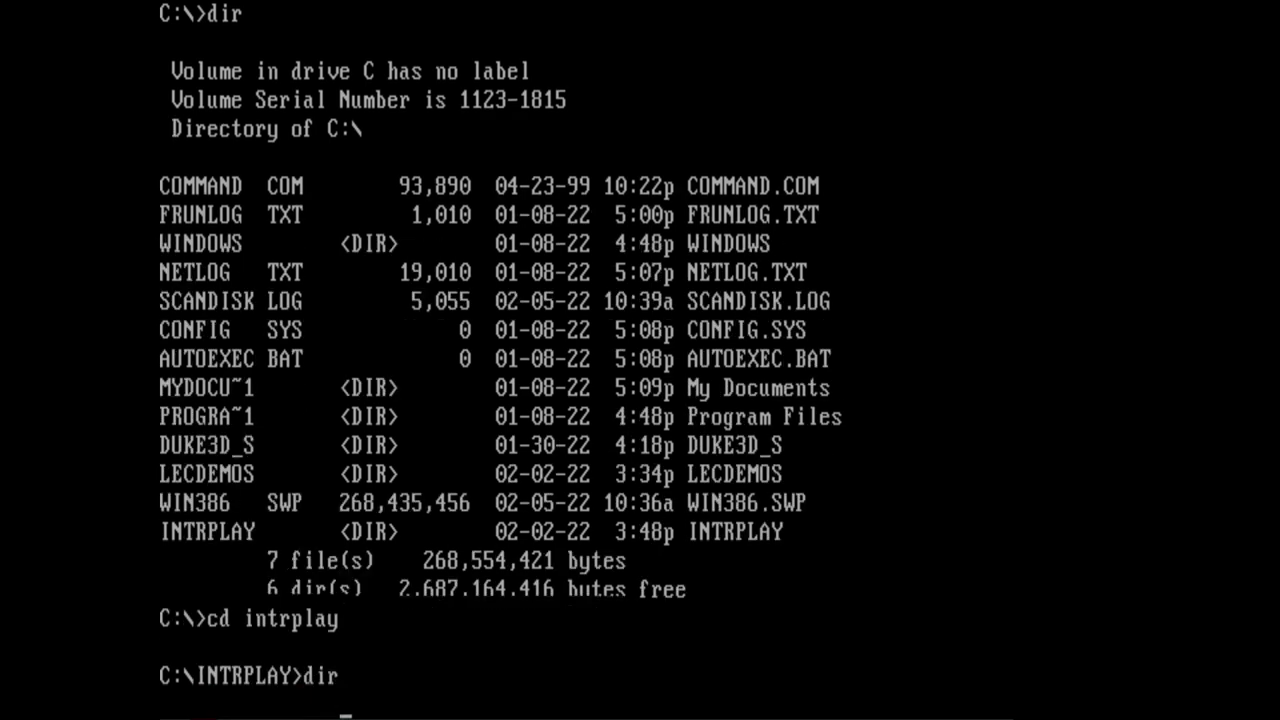
pyautogui.write('dir')
pyautogui.press('Return')
pyautogui.write('cd conquest')
pyautogui.press('Return')
pyautogui.write('dir')
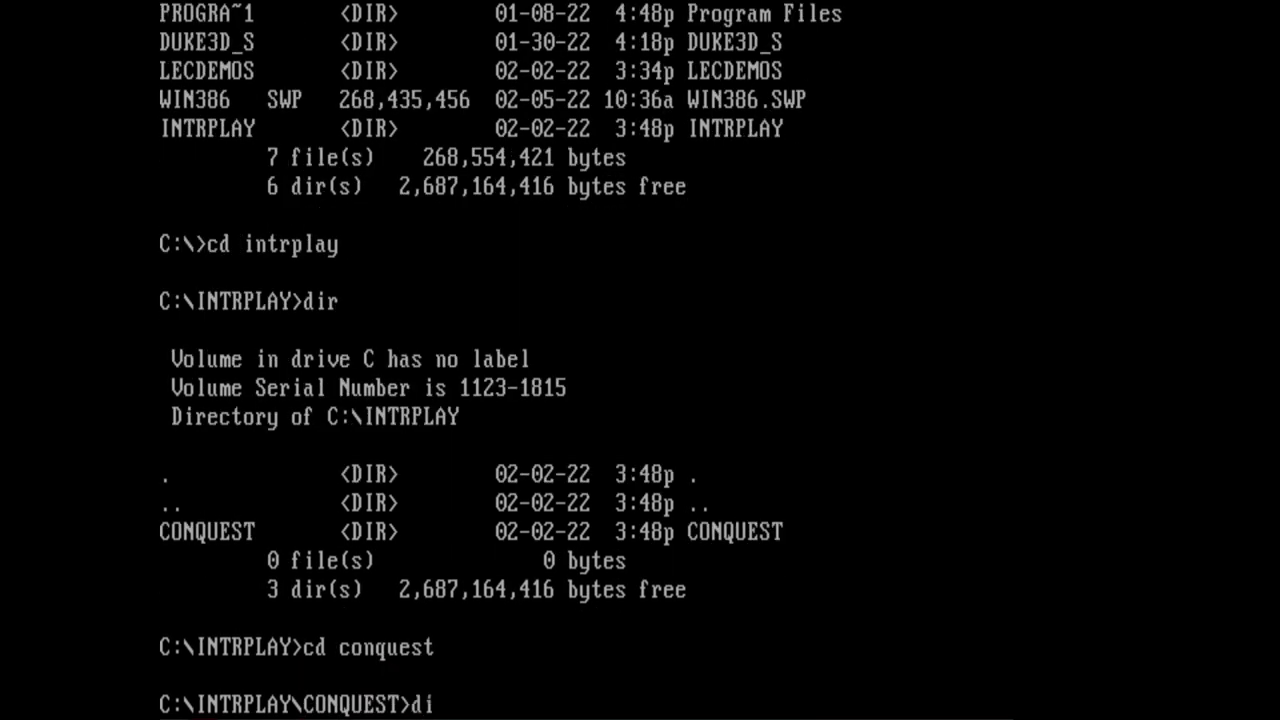
pyautogui.press('Return')
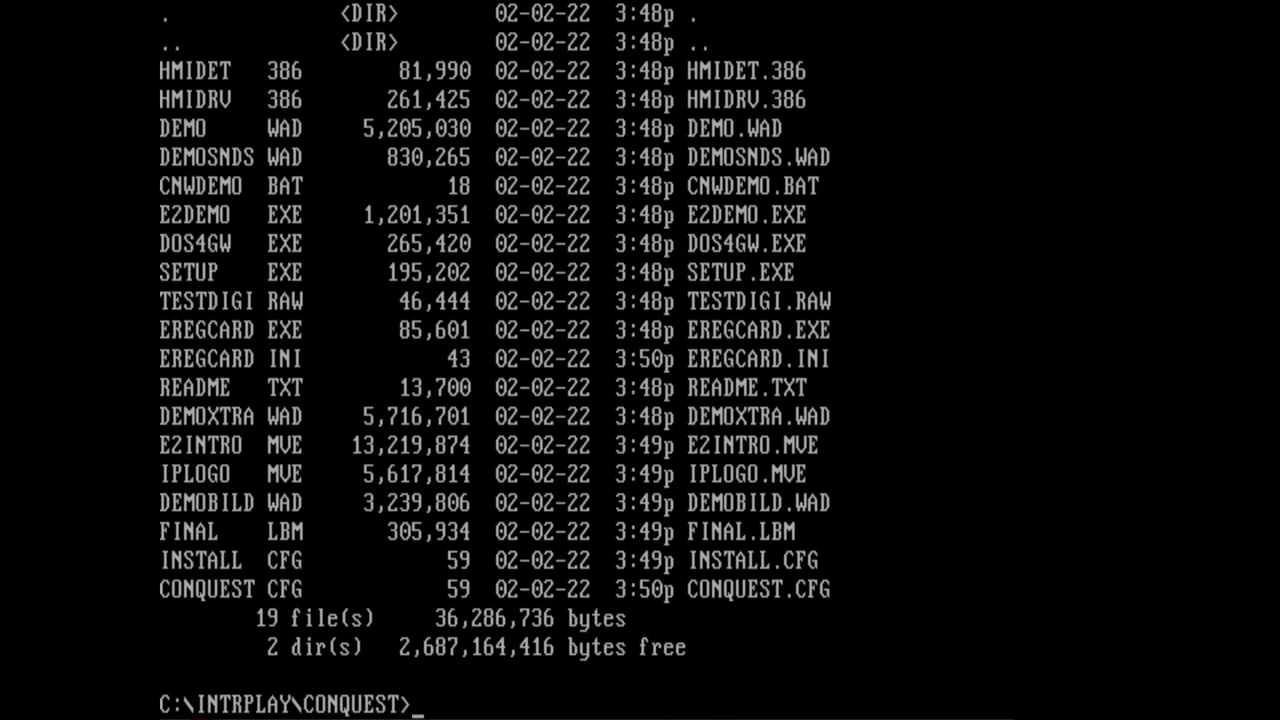
# Launch the Conquest demo by running cnwdemo and choose Register Later on the electronic registration card
pyautogui.write('cnwdemo')
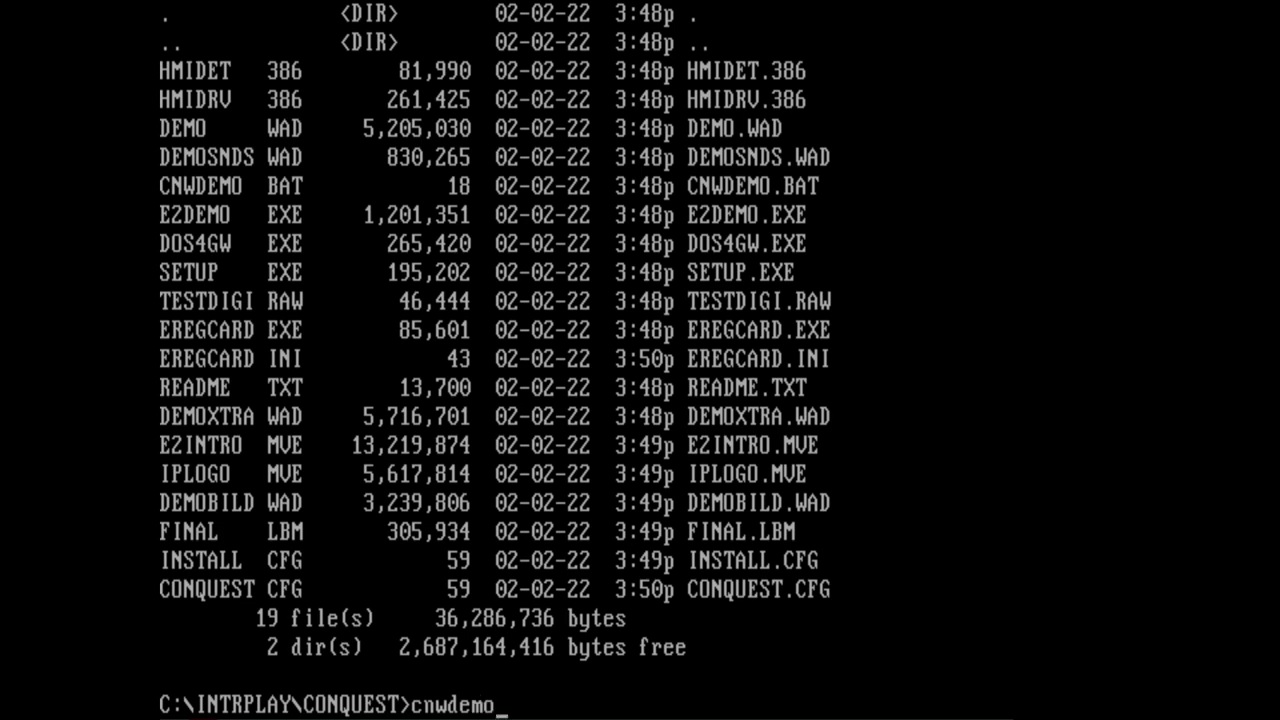
pyautogui.press('Return')
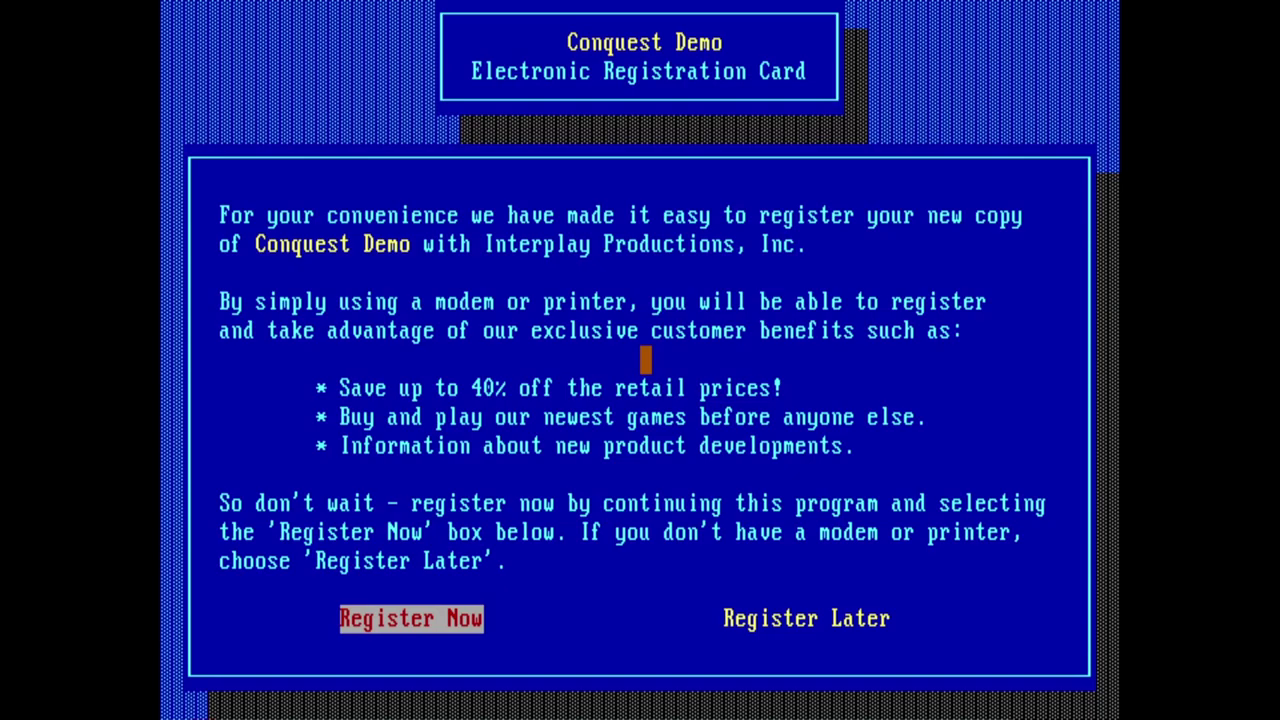
pyautogui.press('Right')
pyautogui.press('Return')
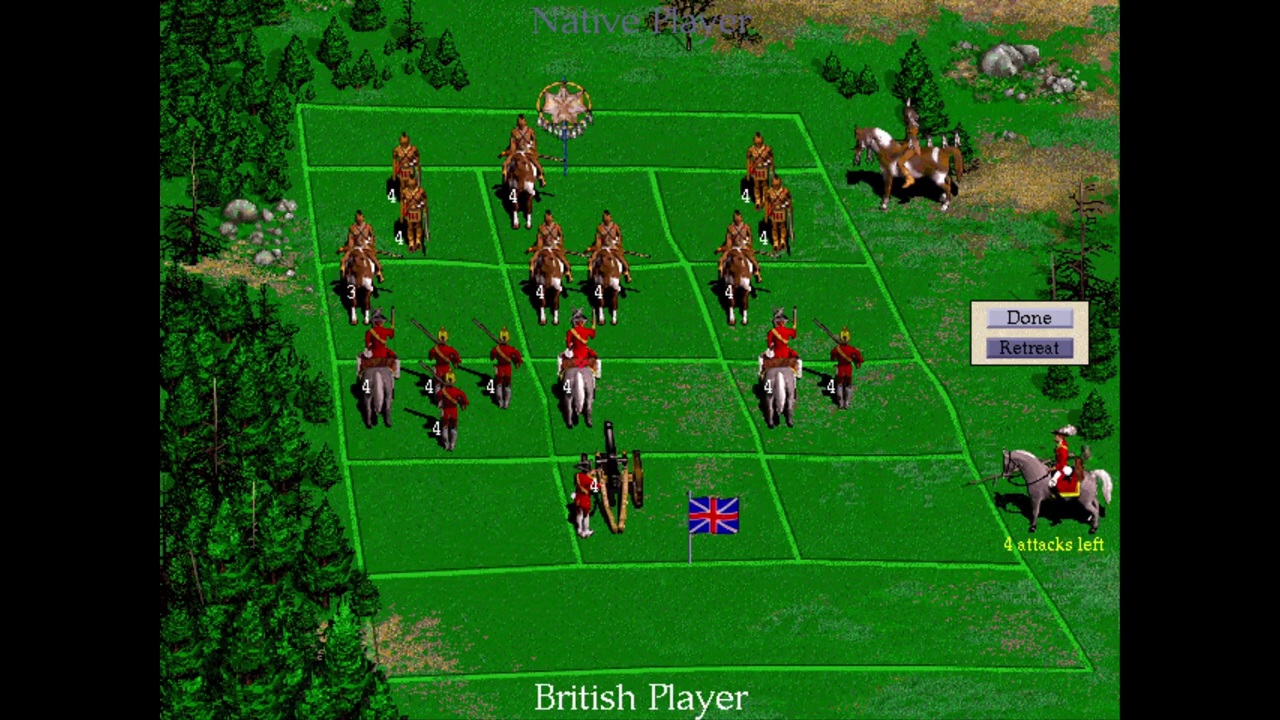
# Play the British attack turn against the native cavalry on the battlefield and end it with Done
pyautogui.click(556, 284)
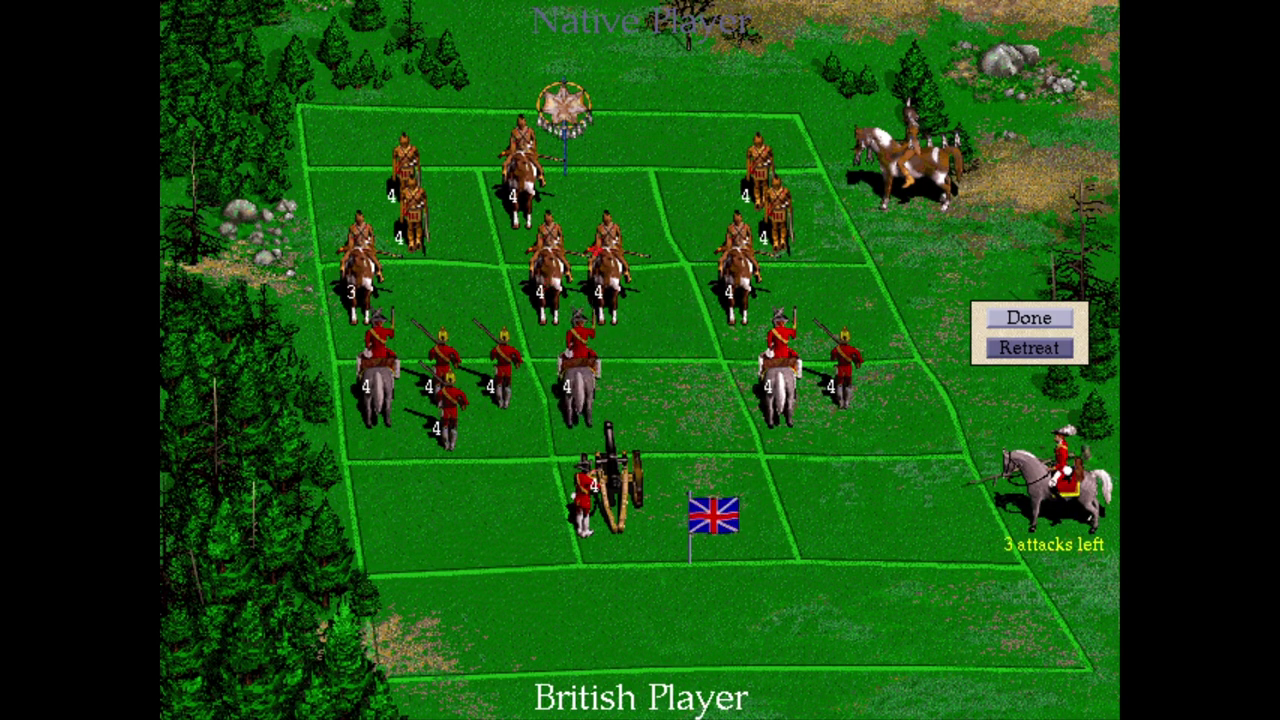
pyautogui.click(792, 380)
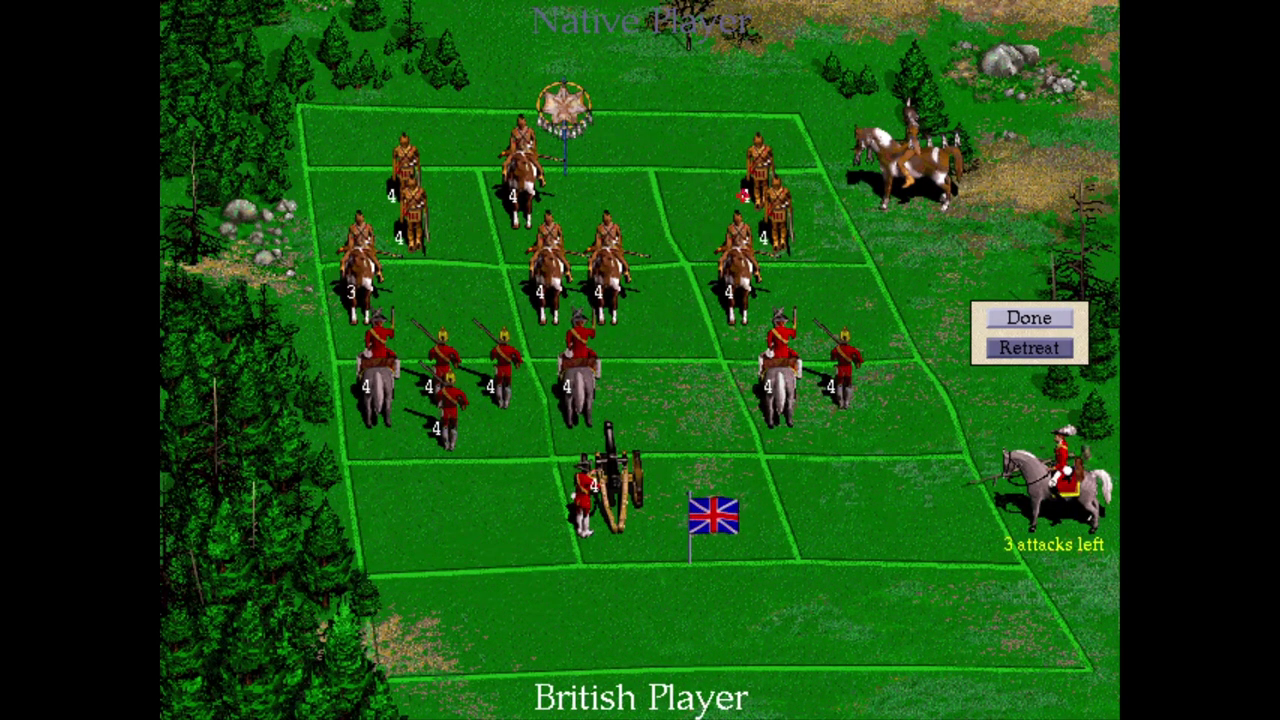
pyautogui.click(736, 283)
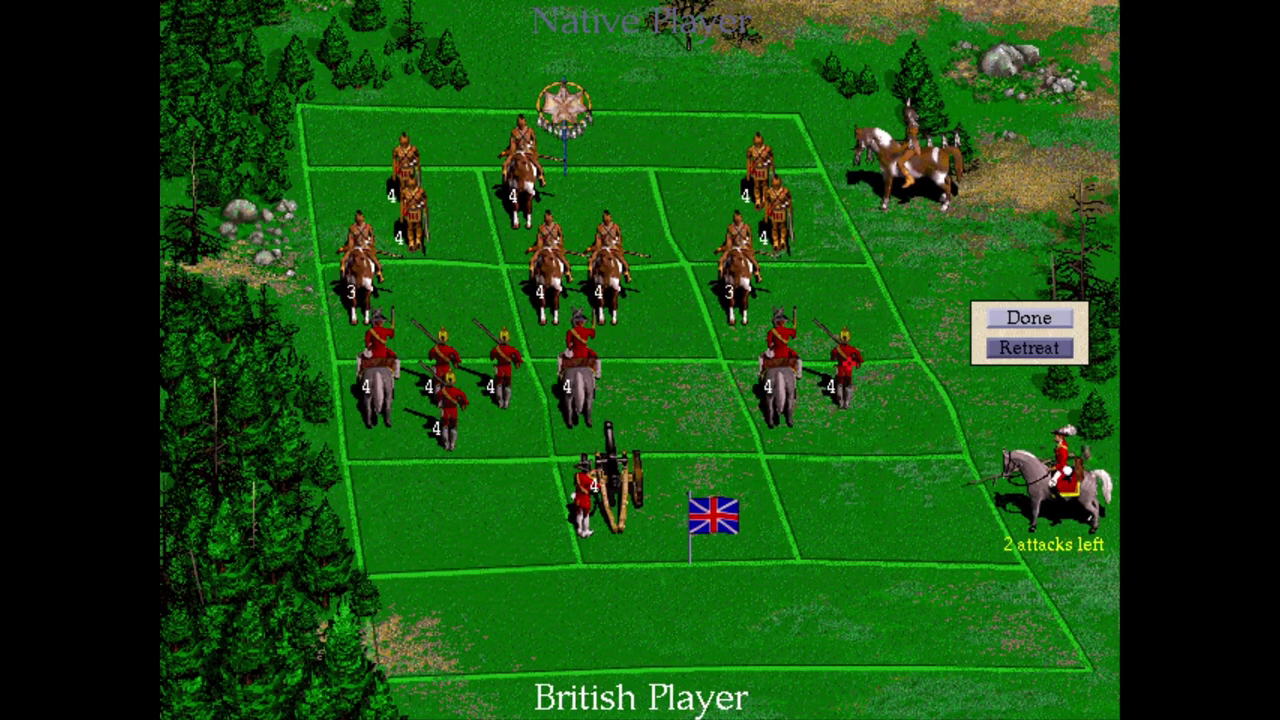
pyautogui.click(815, 368)
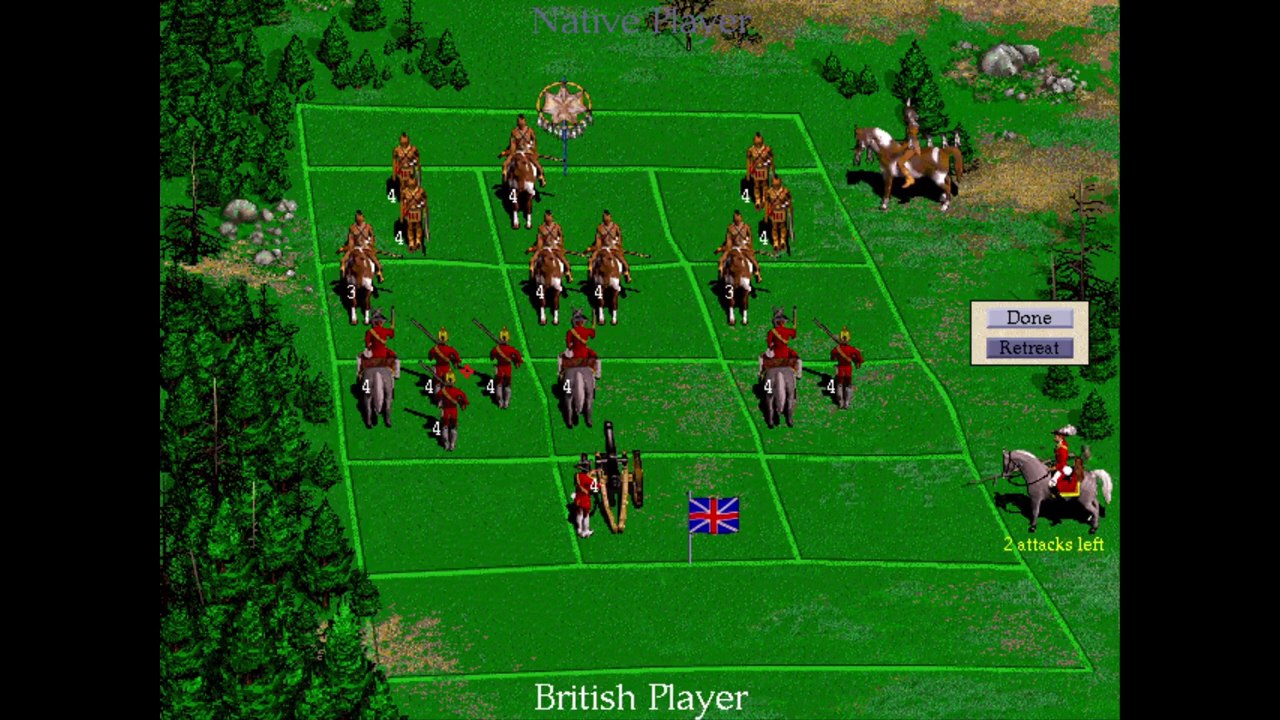
pyautogui.click(1012, 318)
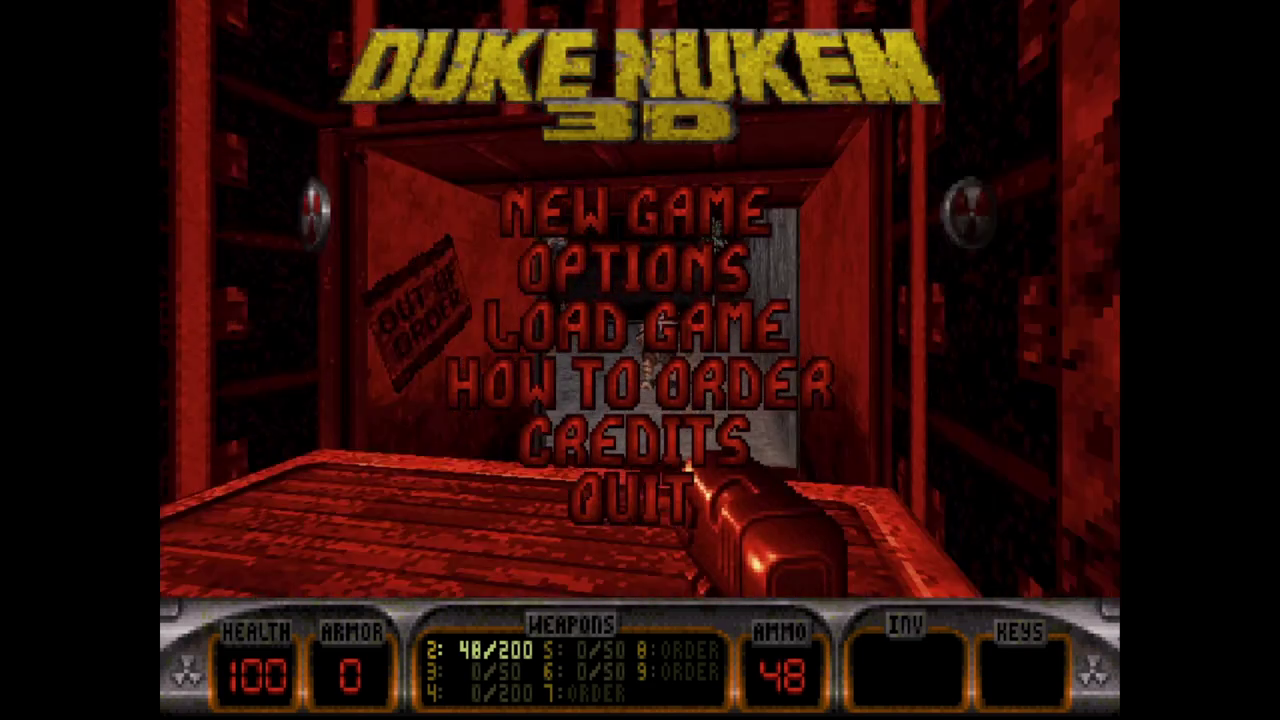
# Start a new Duke Nukem 3D game and play through the street level, shooting enemies and collecting the medkit by the crate
pyautogui.press('Return')
pyautogui.press('Return')
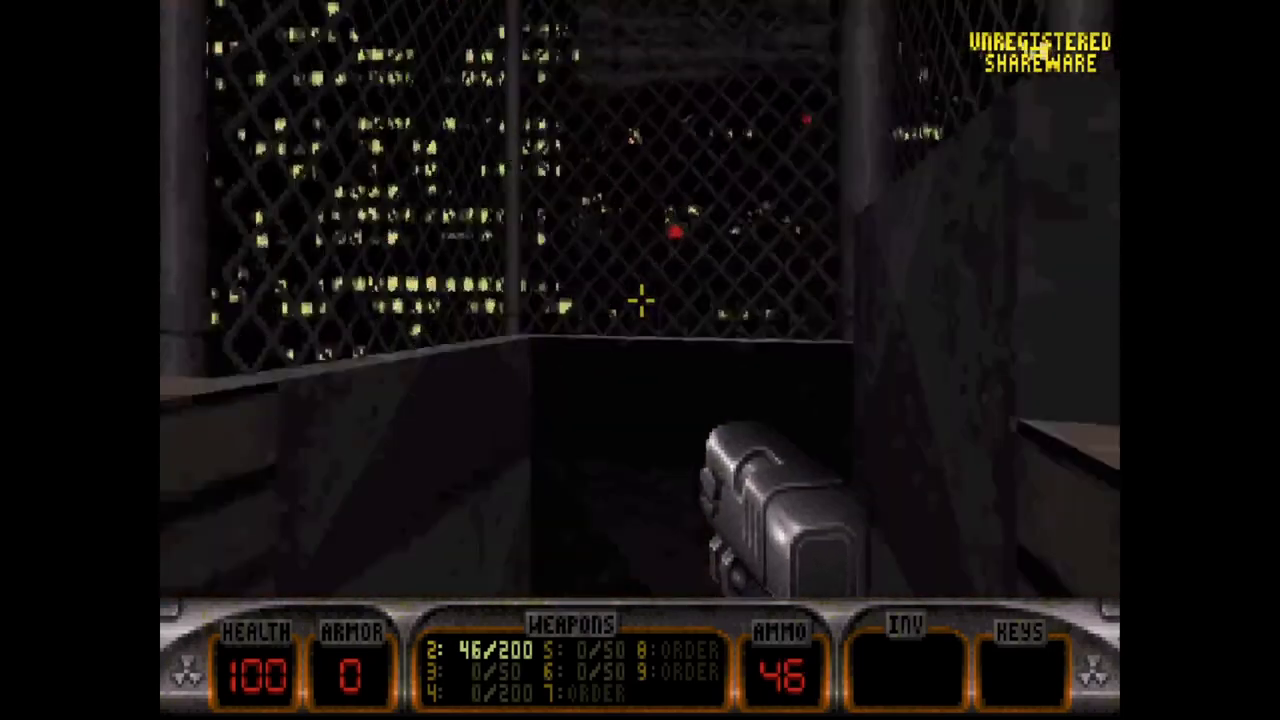
pyautogui.press('ctrl')
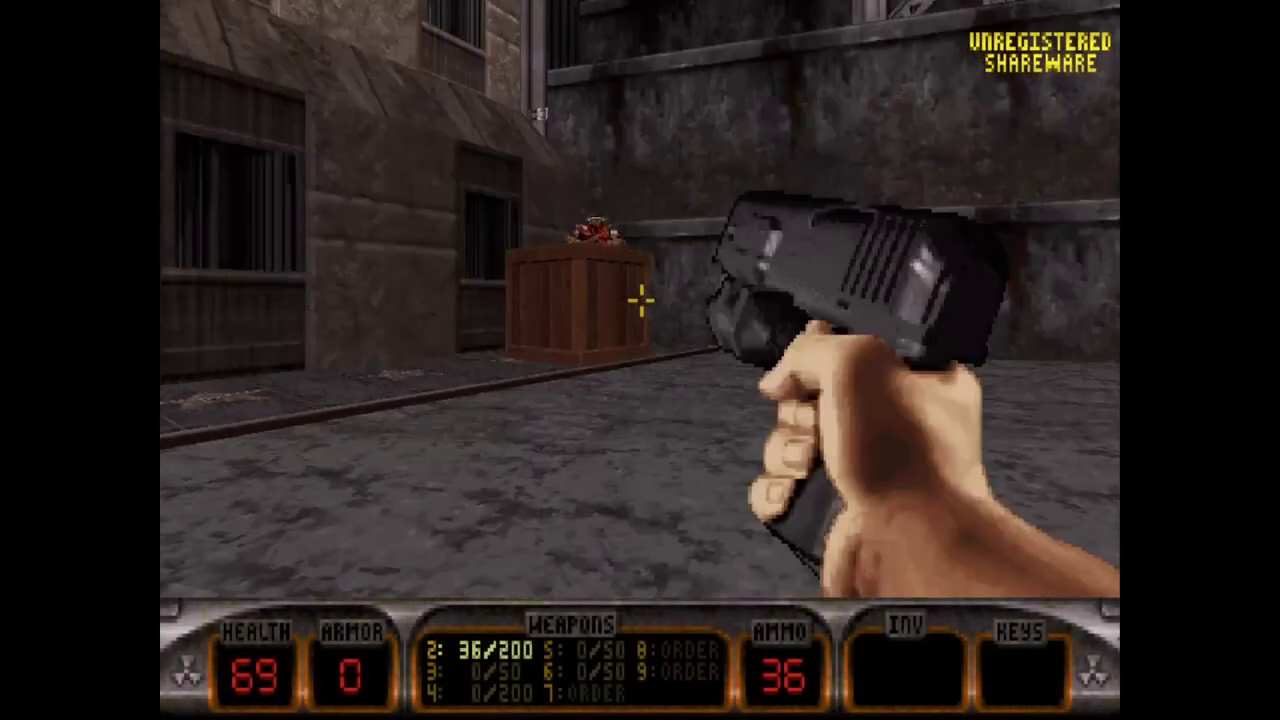
pyautogui.press('Left')
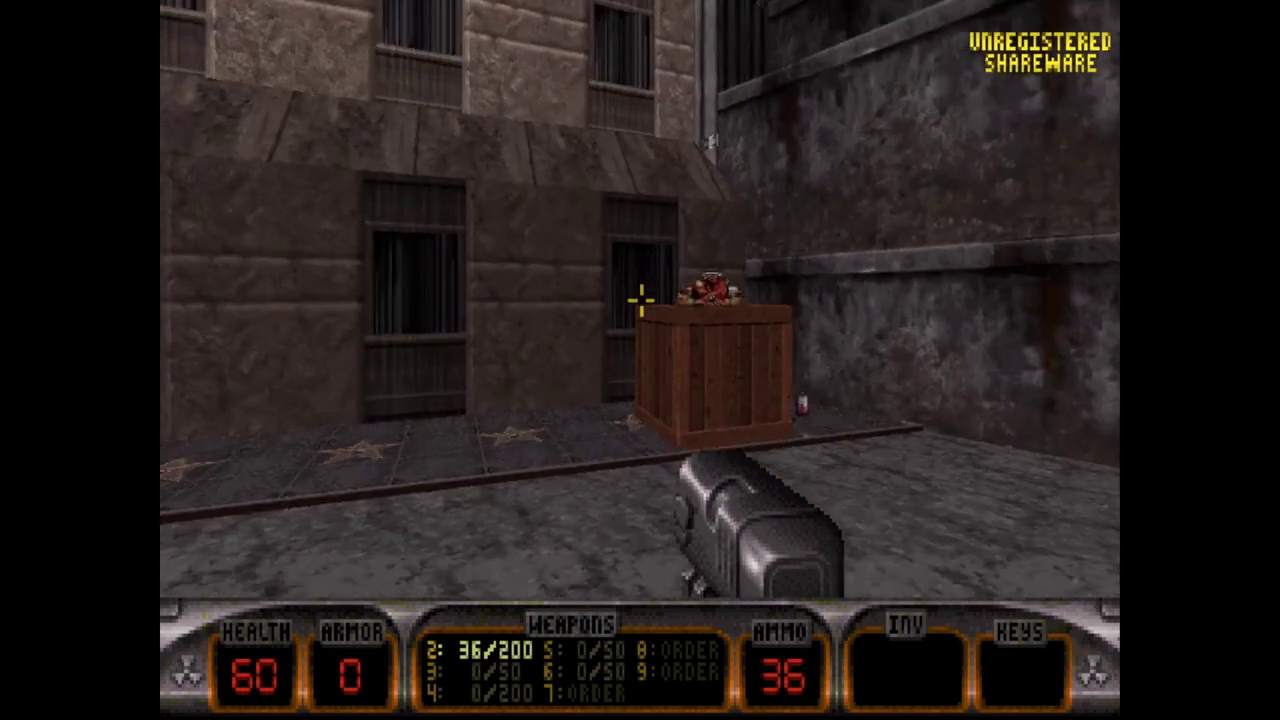
pyautogui.press('Up')
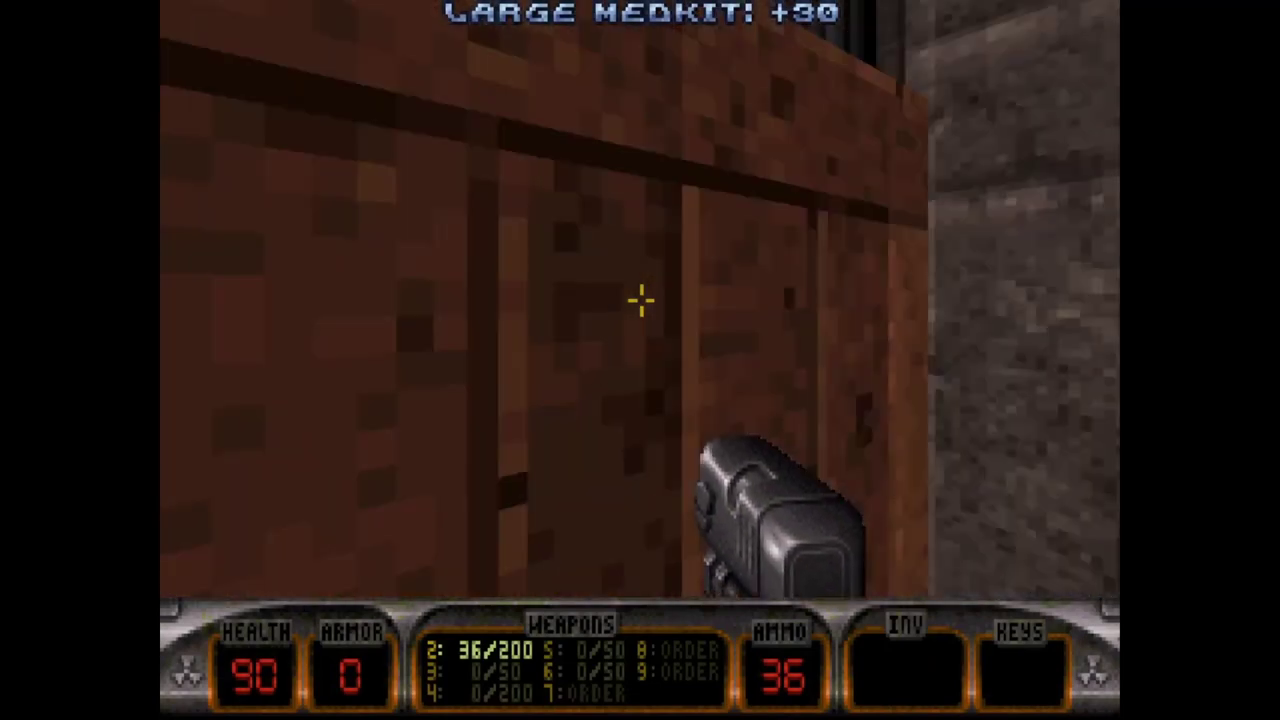
pyautogui.press('ctrl')
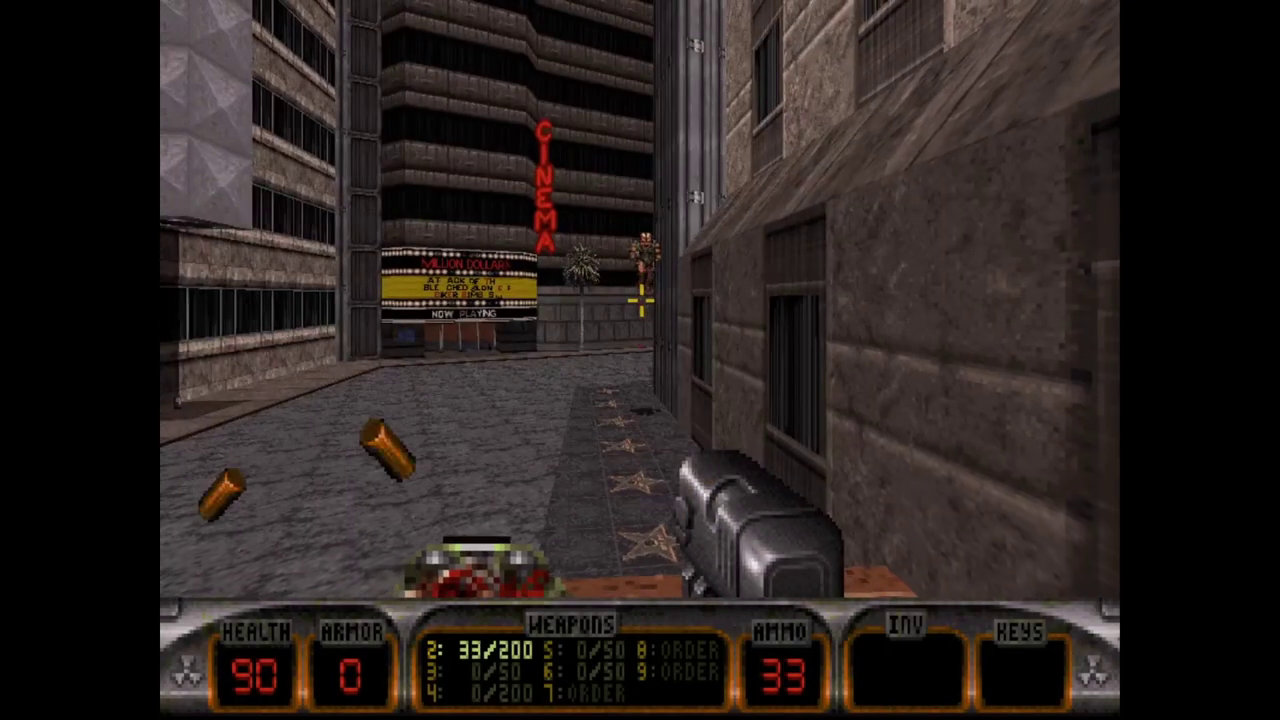
pyautogui.press('Right')
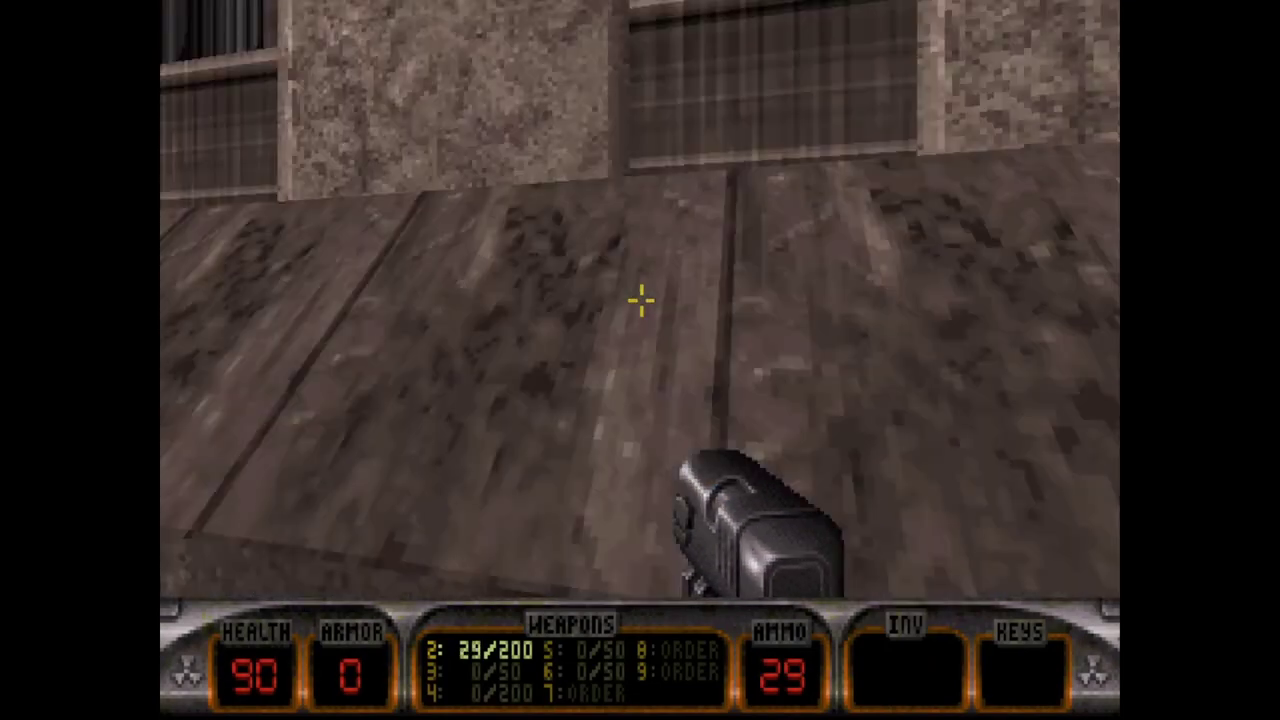
pyautogui.press('Left')
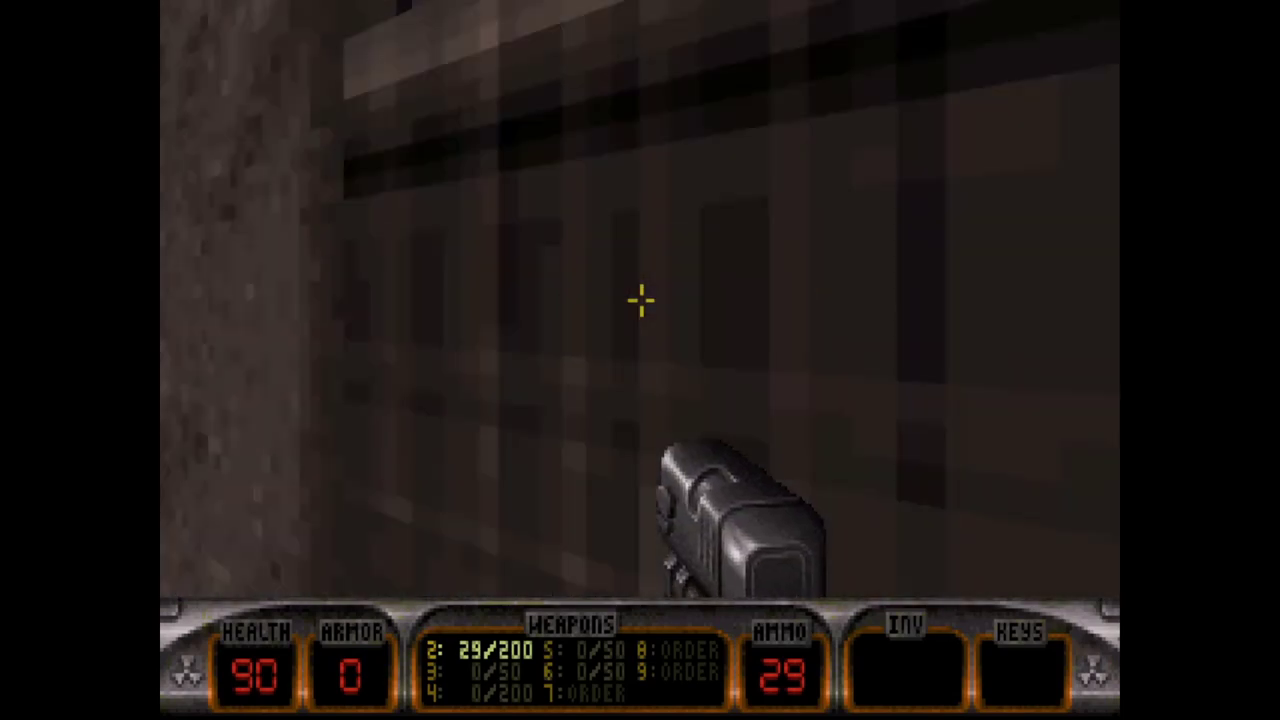
pyautogui.press('Right')
pyautogui.press('Up')
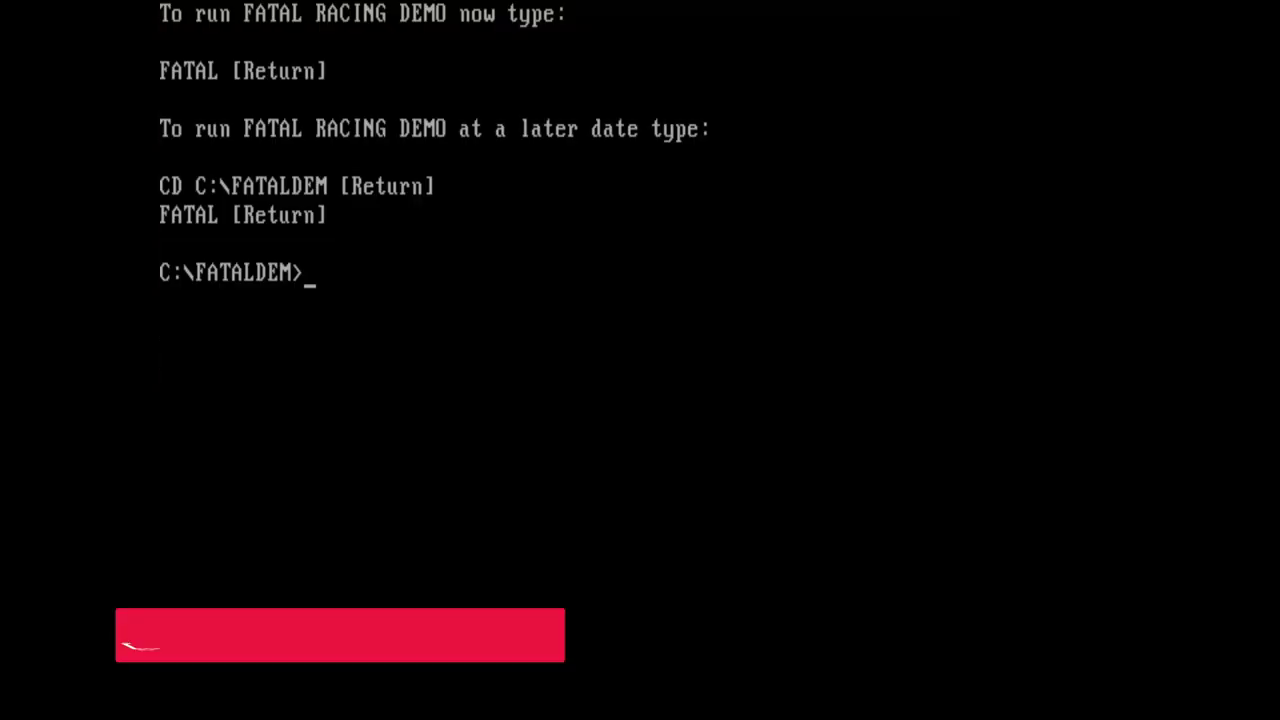
# Run fatal from C:\FATALDEM to start the Fatal Racing demo
pyautogui.write('fatal')
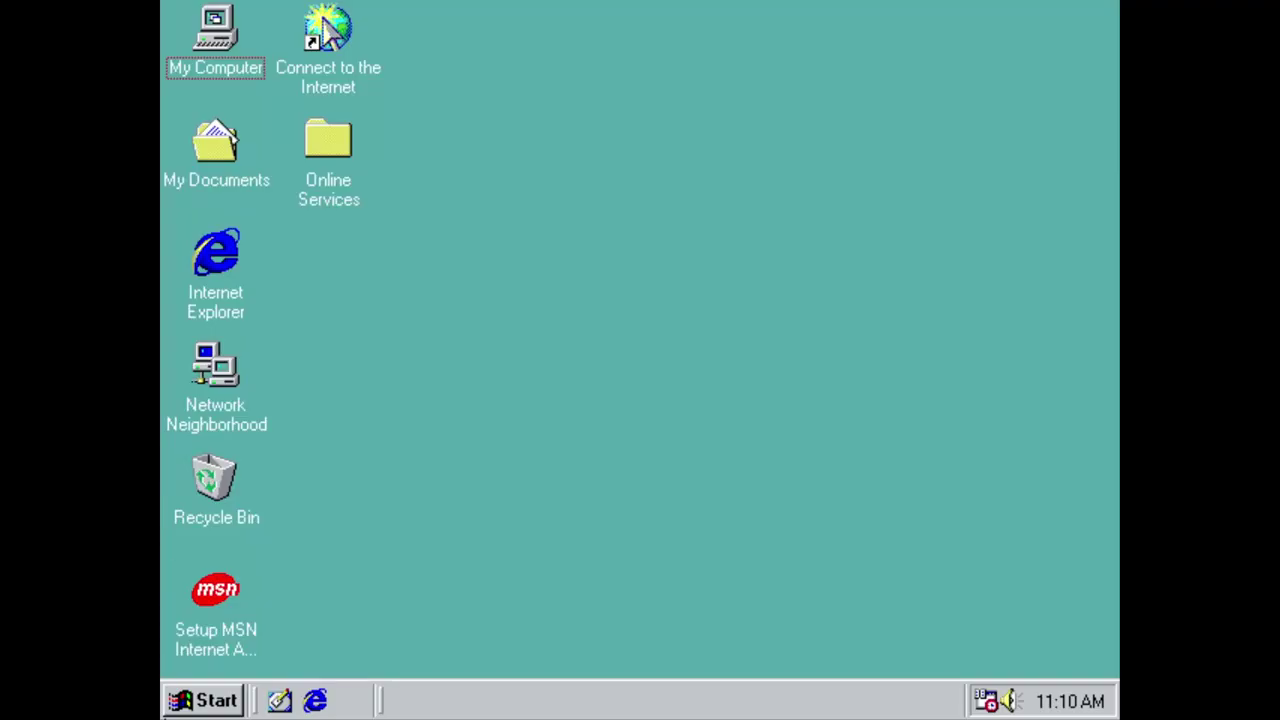
# Restart Windows 98 in MS-DOS mode
pyautogui.click(212, 700)
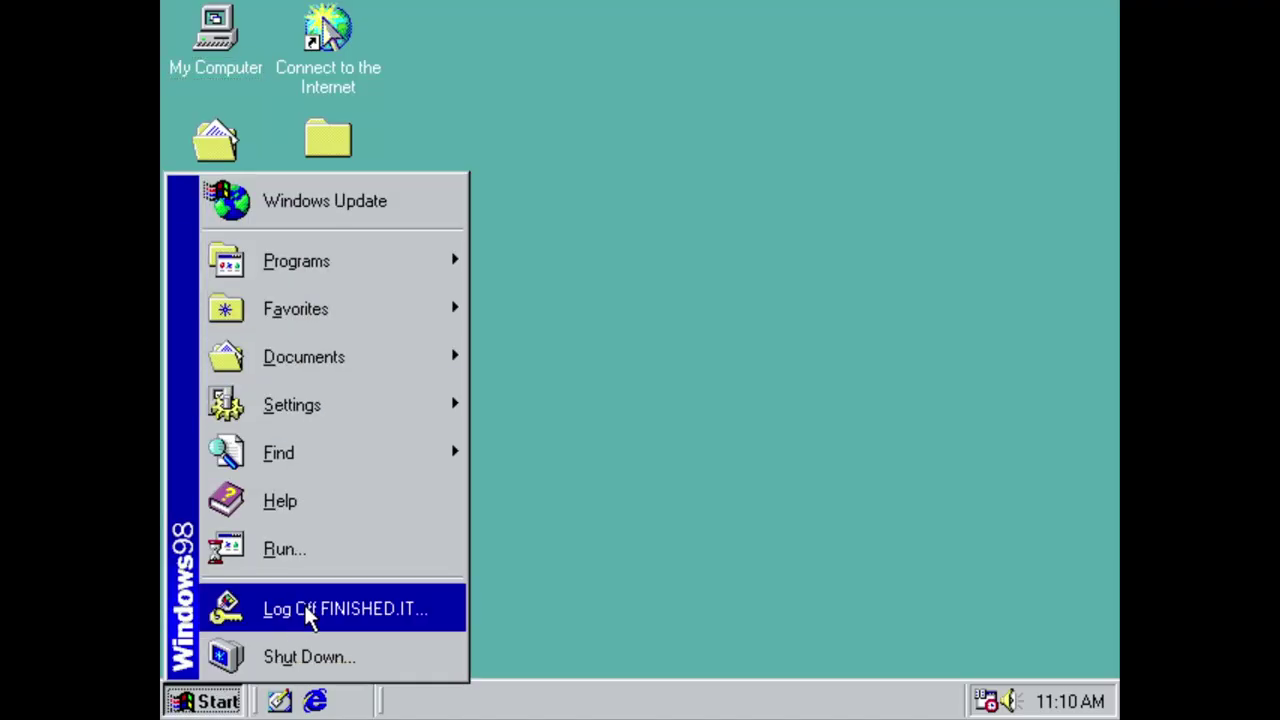
pyautogui.click(308, 656)
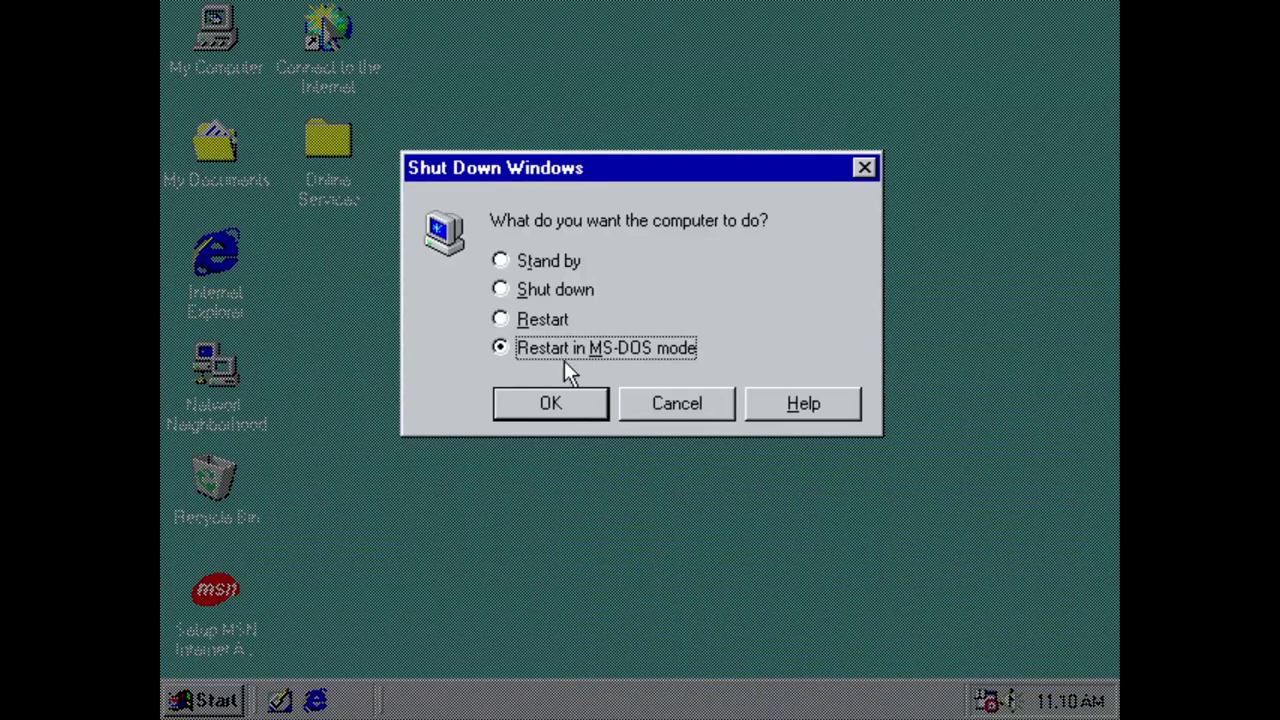
pyautogui.click(548, 404)
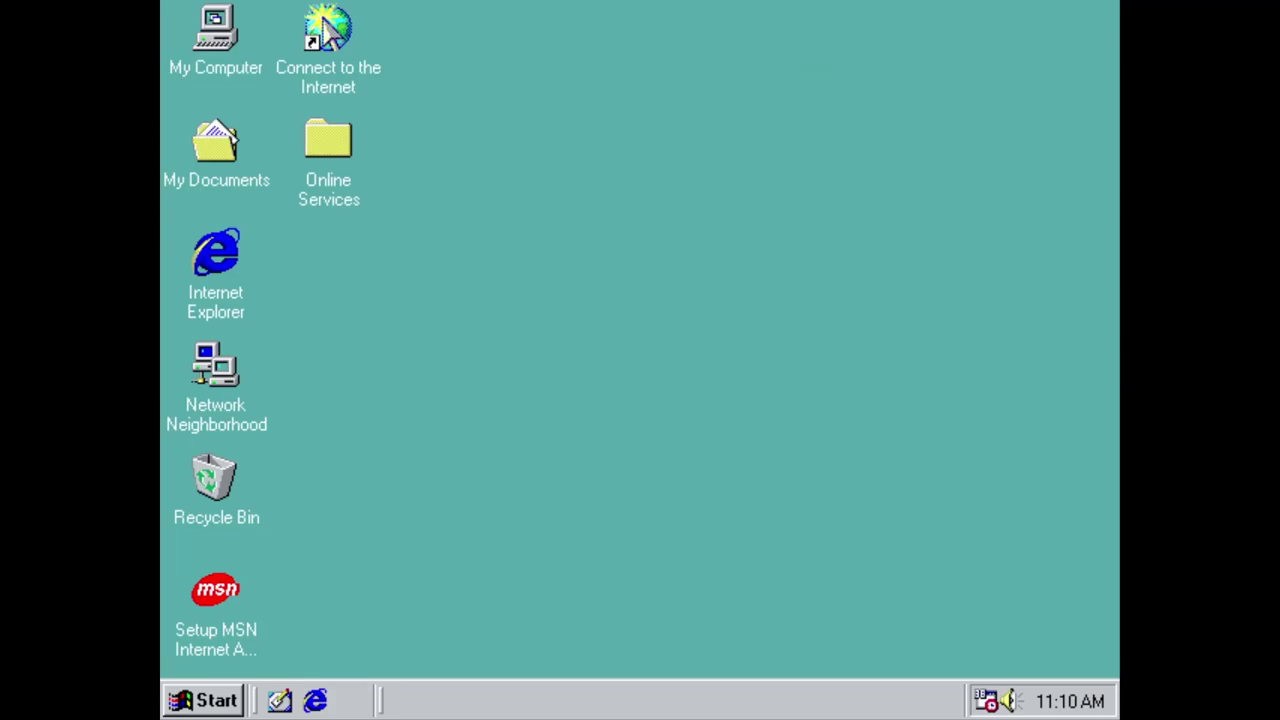
# Change to the C:\FATALDEM folder and launch the Fatal Racing demo by running fatal
pyautogui.write('cd \\')
pyautogui.press('Return')
pyautogui.write('cd fataldem')
pyautogui.press('Return')
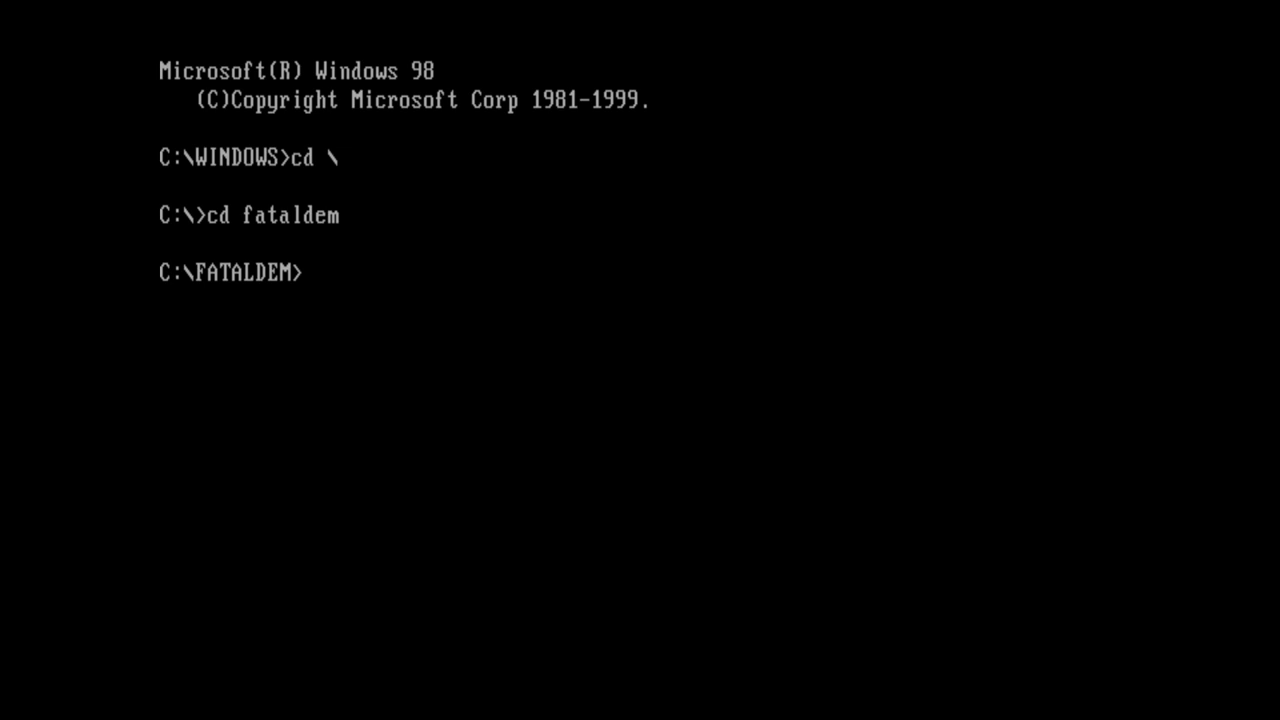
pyautogui.press('Return')
pyautogui.write('fatal')
pyautogui.press('Return')
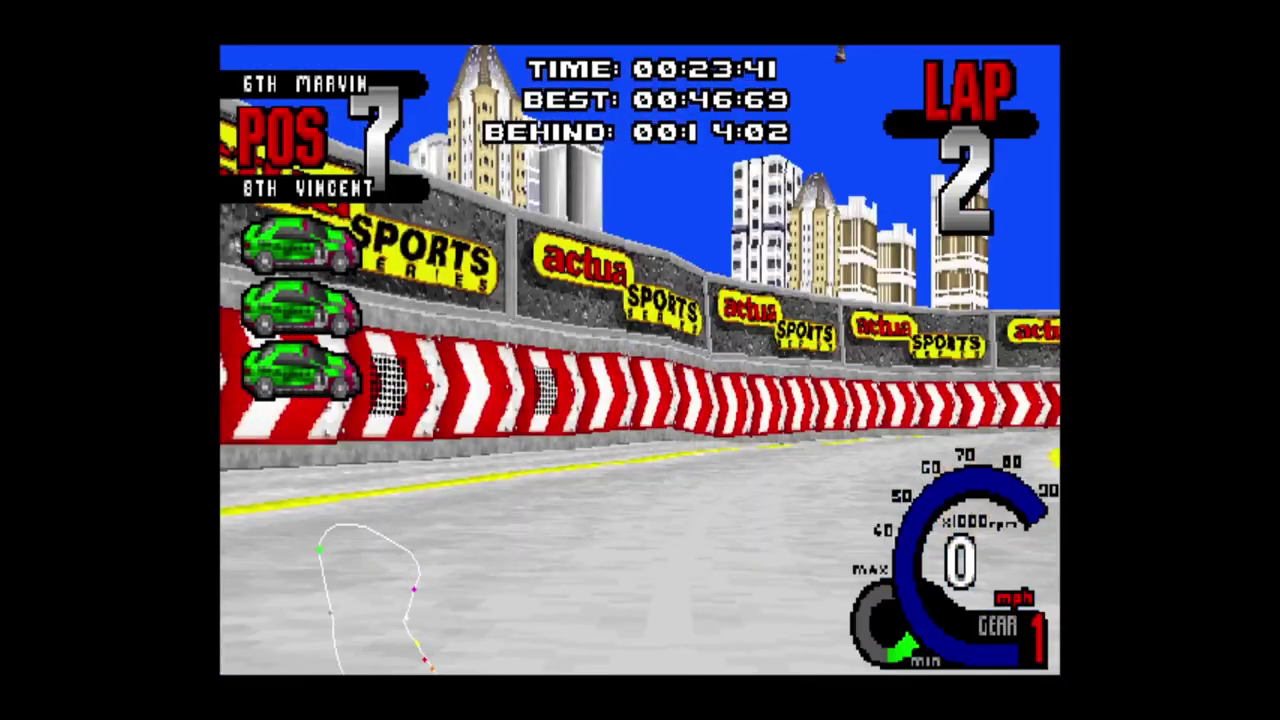
# Drive the car along the track on lap 2 of the Fatal Racing race, accelerating, braking and steering through the bends
pyautogui.press('Up')
pyautogui.press('Up')
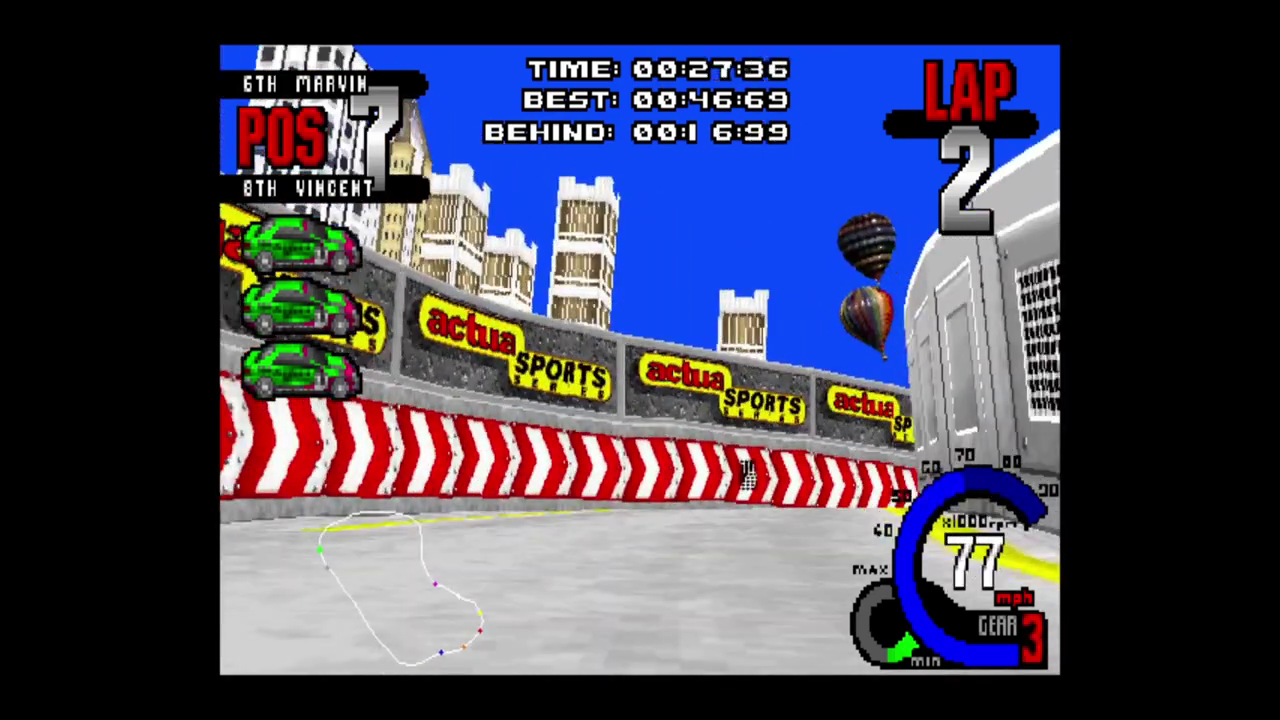
pyautogui.press('Up')
pyautogui.press('Up')
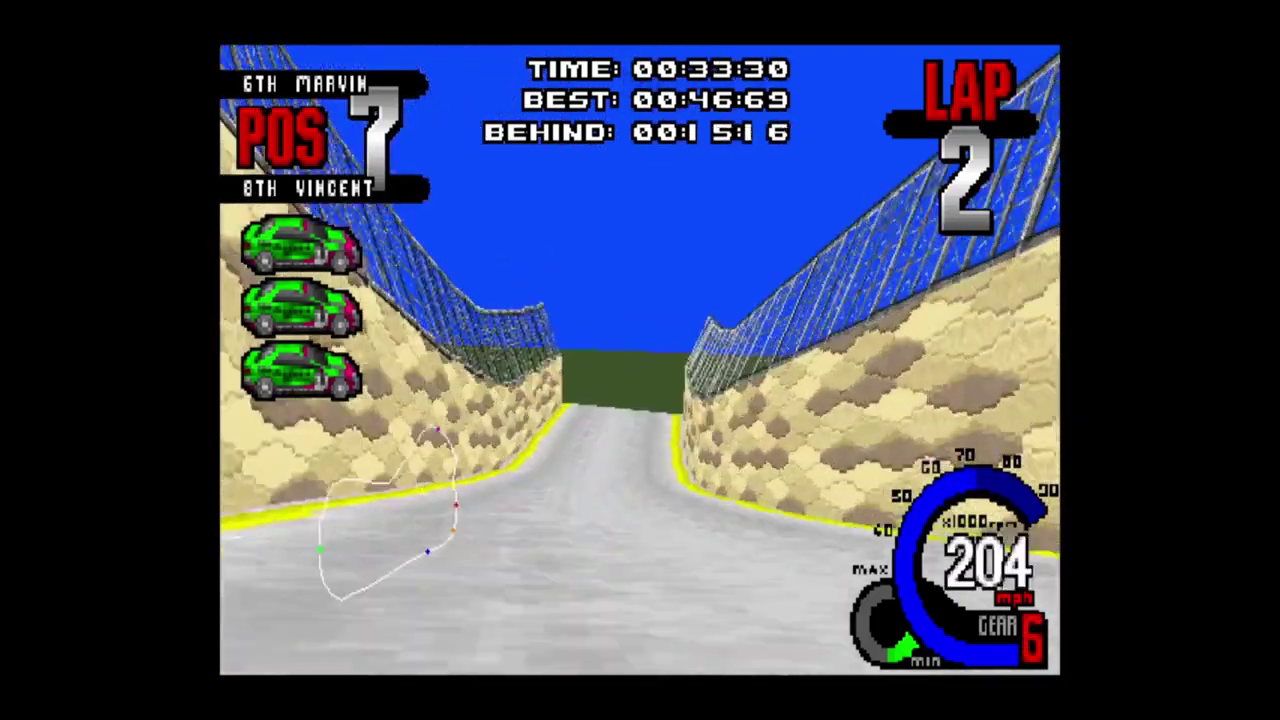
pyautogui.press('Down')
pyautogui.press('Up')
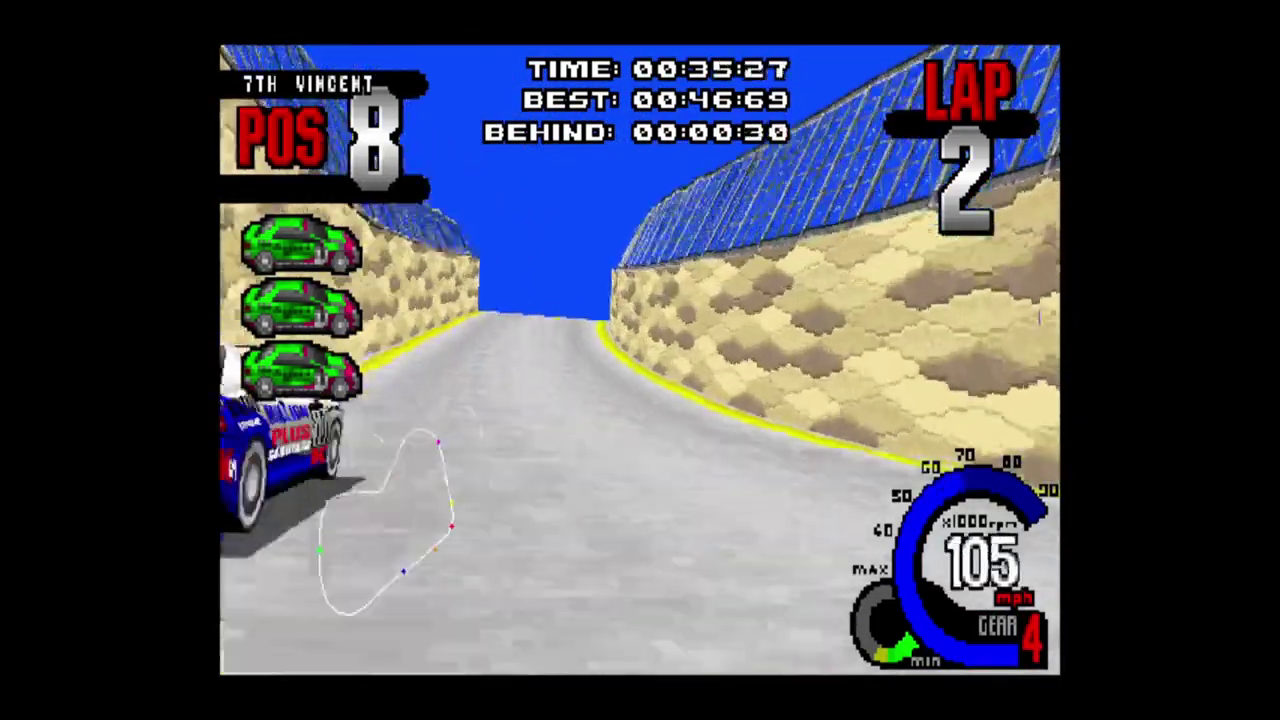
pyautogui.press('Right')
pyautogui.press('Down')
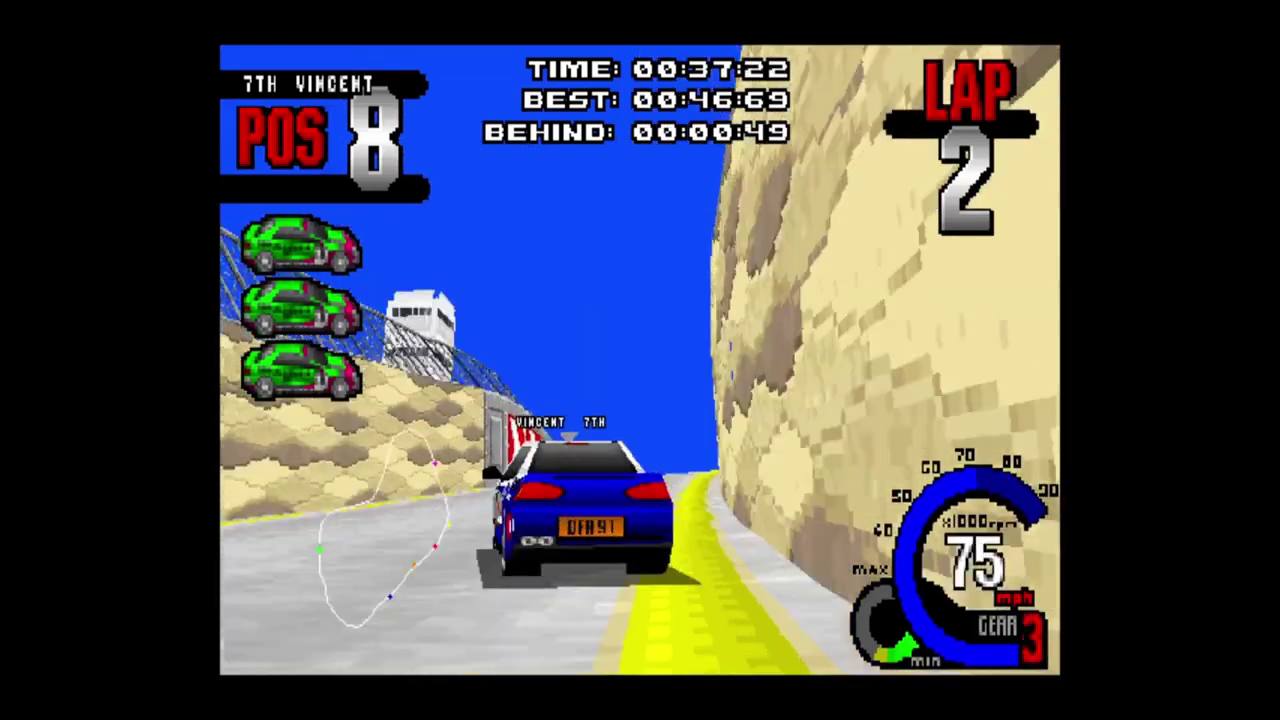
pyautogui.press('Up')
pyautogui.press('Left')
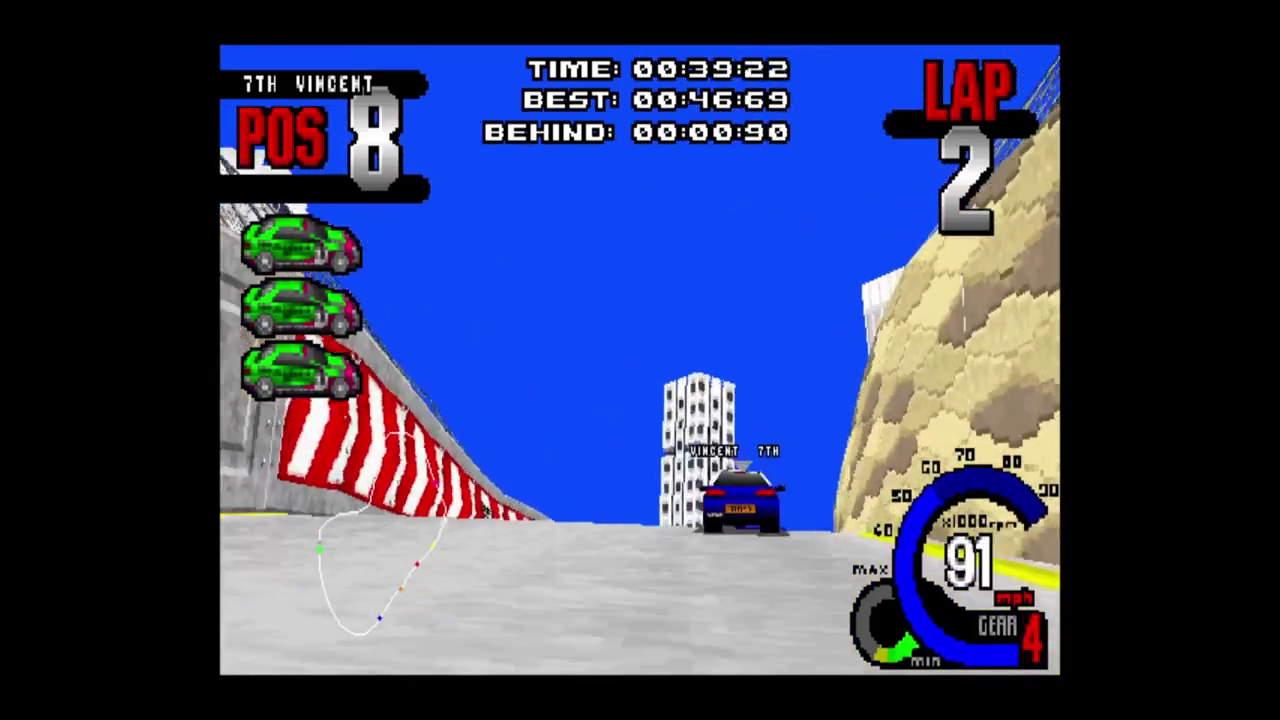
pyautogui.press('Up')
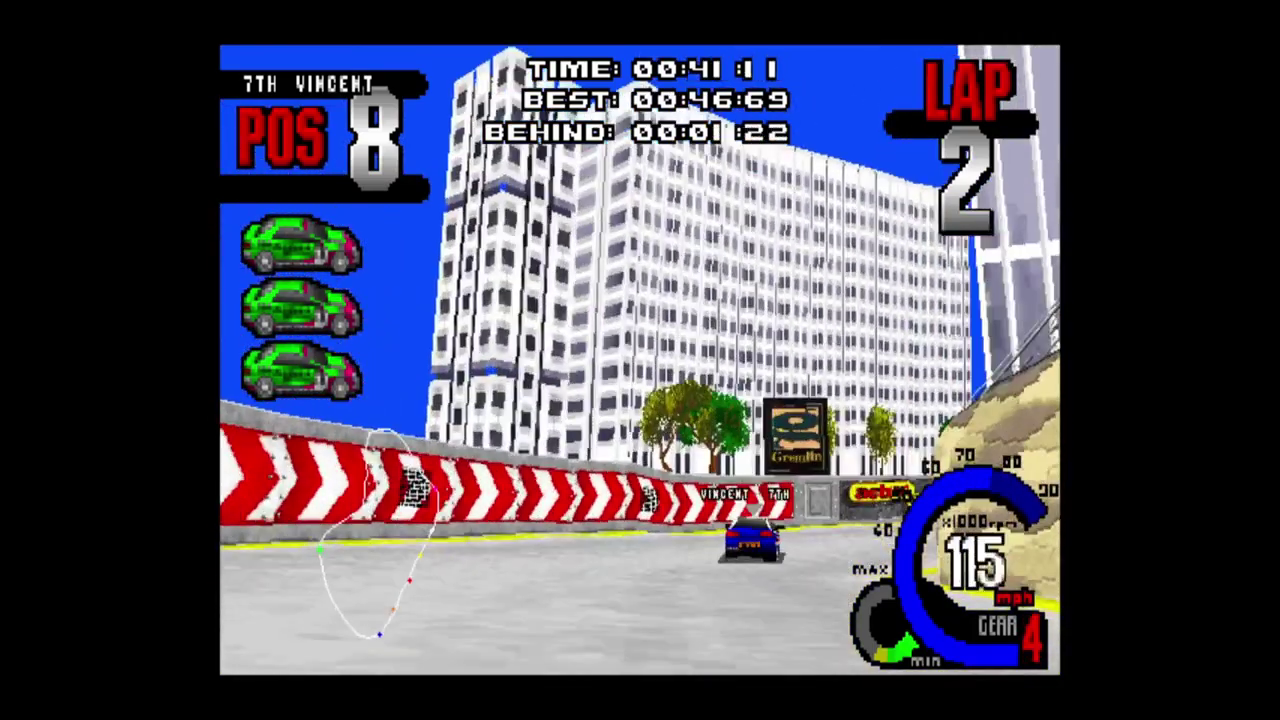
# Steer the car through the closing bends of lap 2 in the Fatal Racing race and overtake the blue car ahead
pyautogui.press('Up')
pyautogui.press('Right')
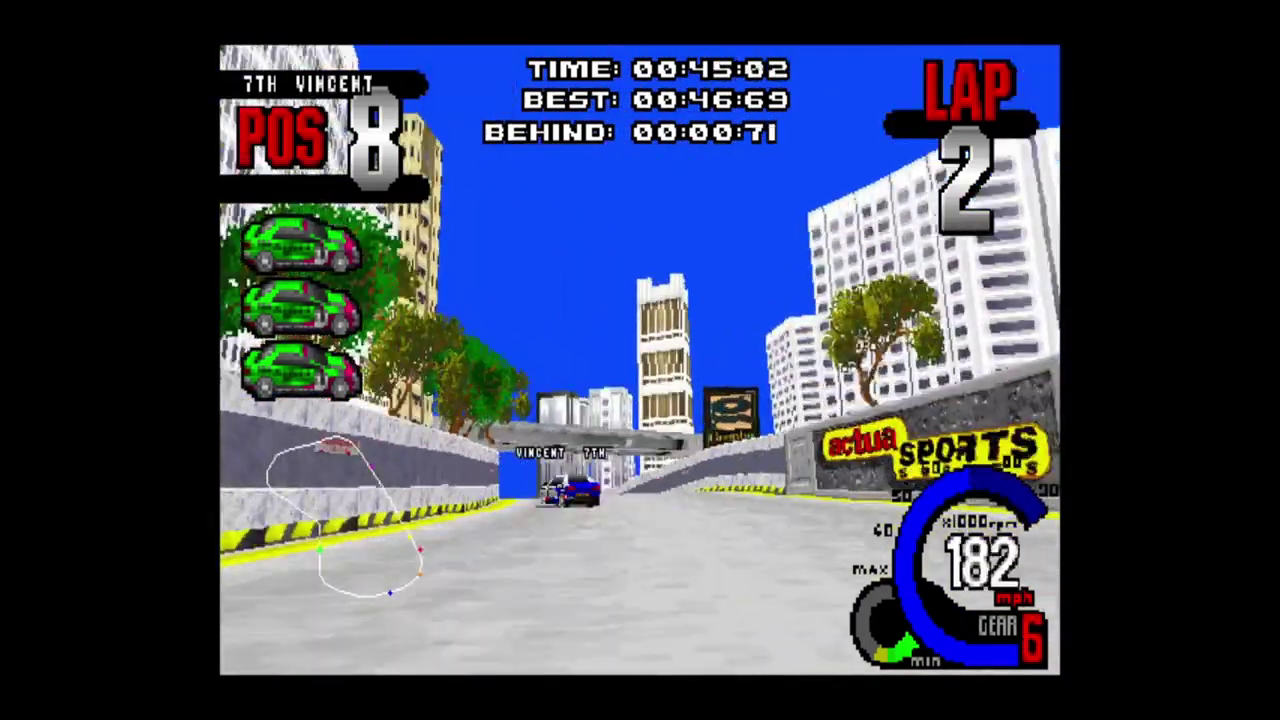
pyautogui.press('Up')
pyautogui.press('Left')
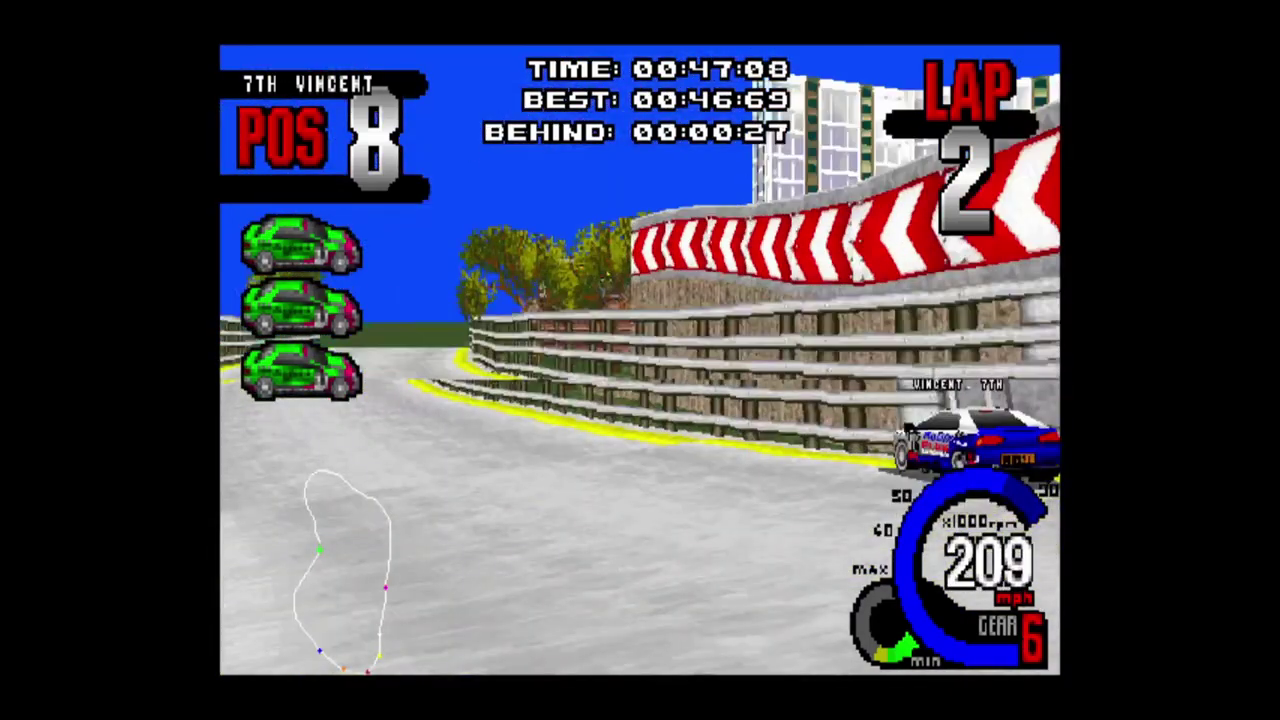
pyautogui.press('Up')
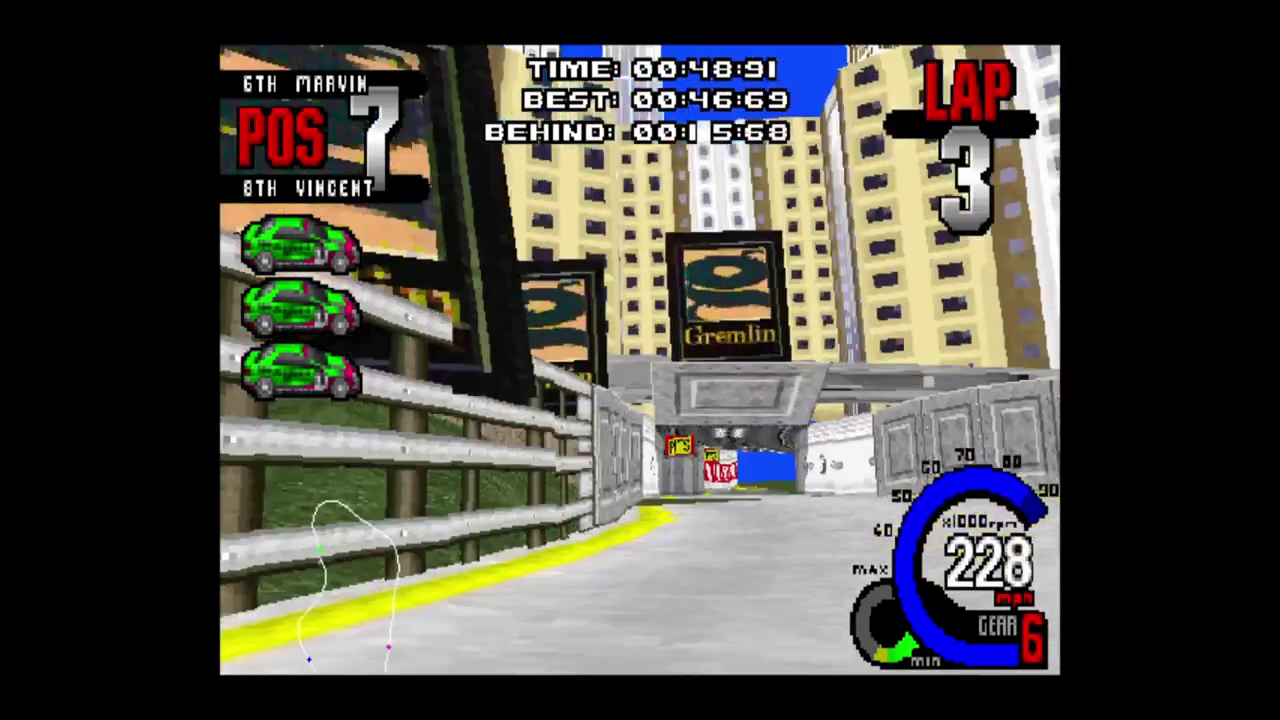
# Drive lap 3 of the Fatal Racing race into and through the tunnel, braking and steering around its bends, and leave the race
pyautogui.press('Right')
pyautogui.press('Up')
pyautogui.press('Right')
pyautogui.press('Down')
pyautogui.press('Up')
pyautogui.press('Down')
pyautogui.press('Up')
pyautogui.press('Right')
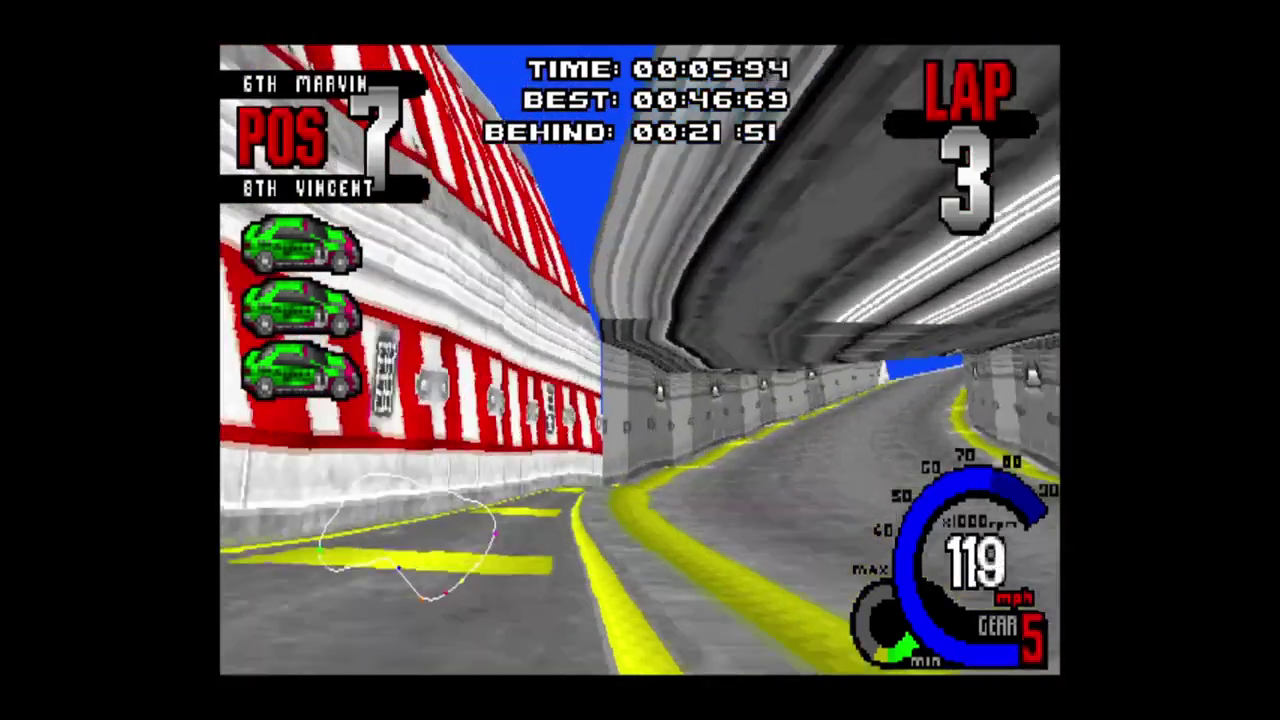
pyautogui.press('Up')
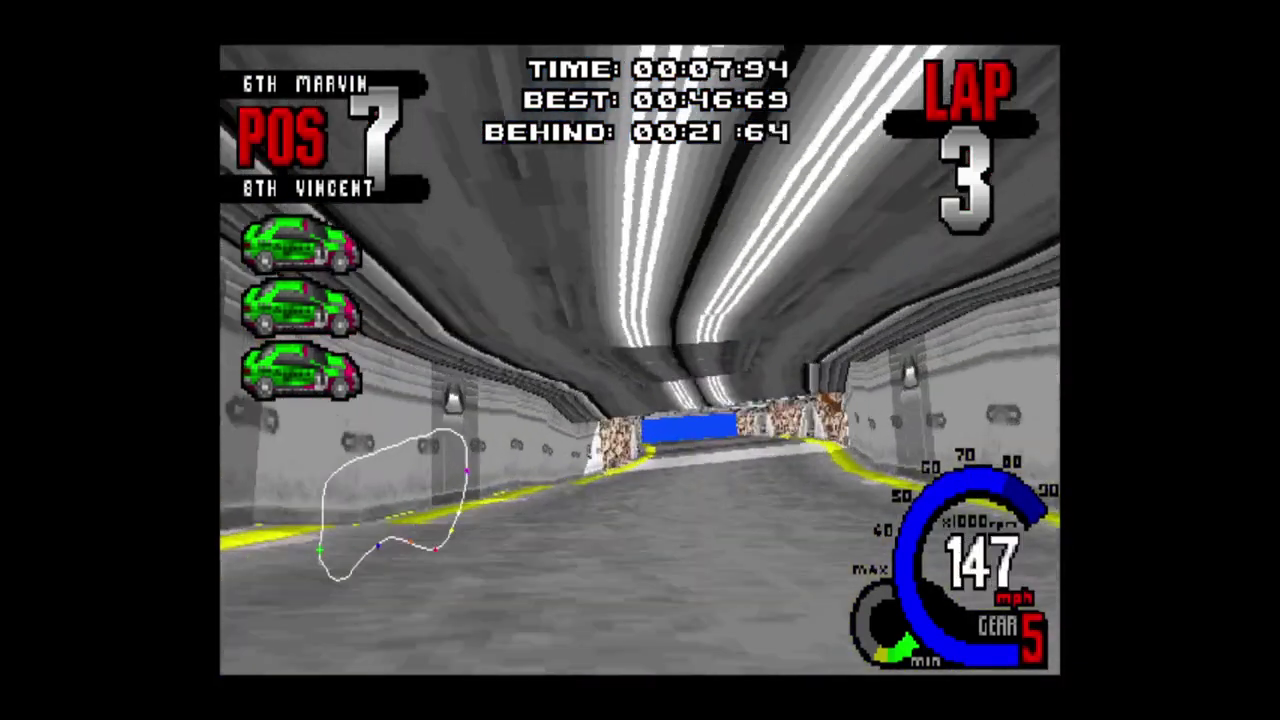
pyautogui.press('Up')
pyautogui.press('Escape')
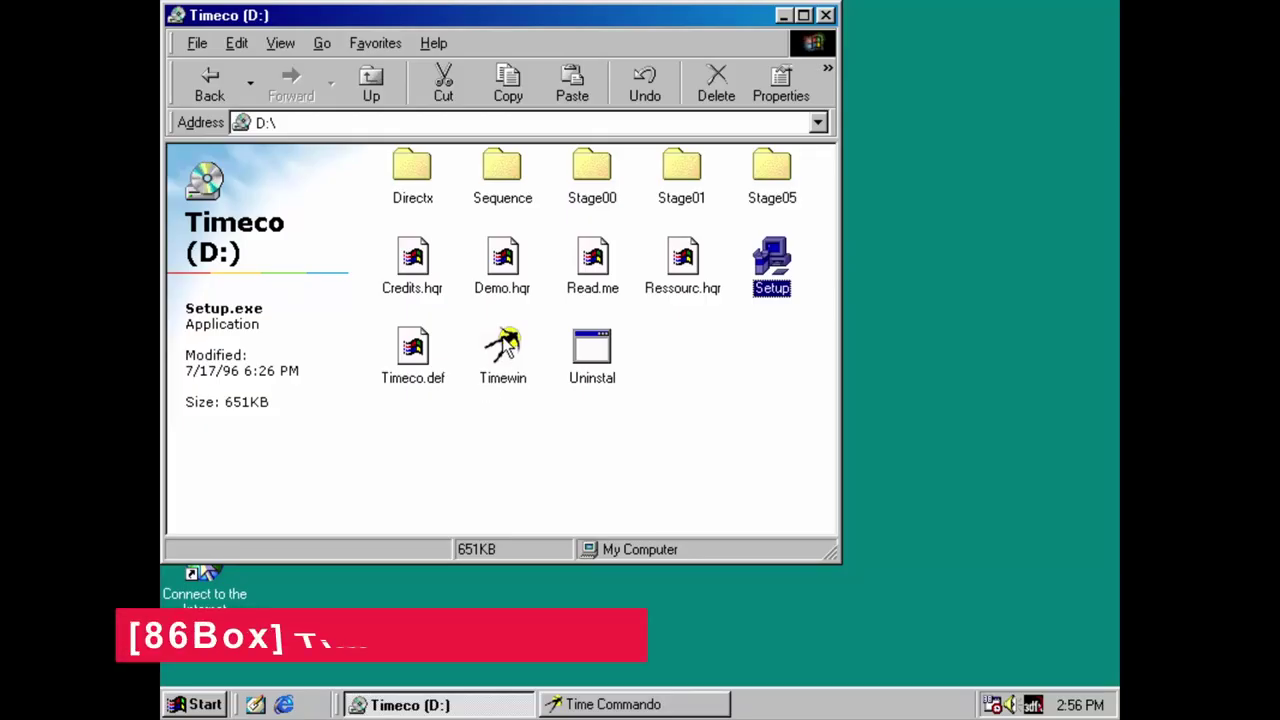
# Launch the Time Commando game by running Timewin from the Timeco disc in drive D:
pyautogui.click(505, 346)
pyautogui.hotkey('alt', 'Return')
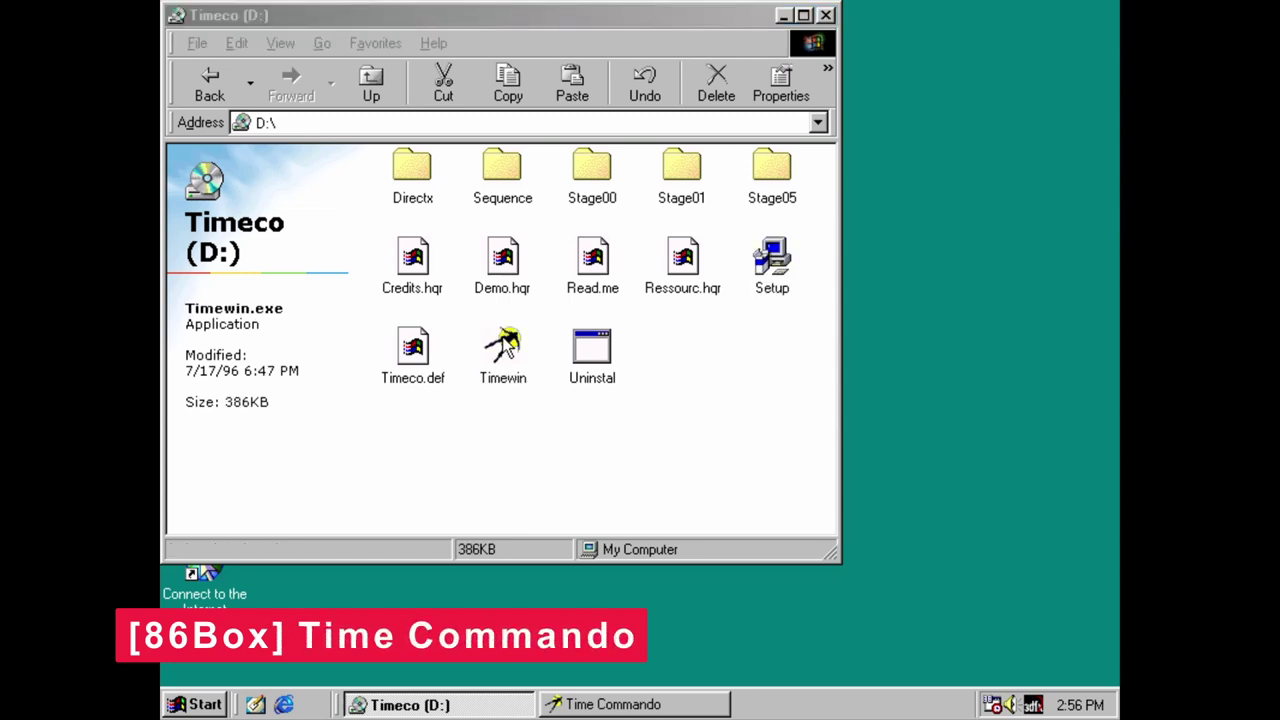
pyautogui.click(784, 657)
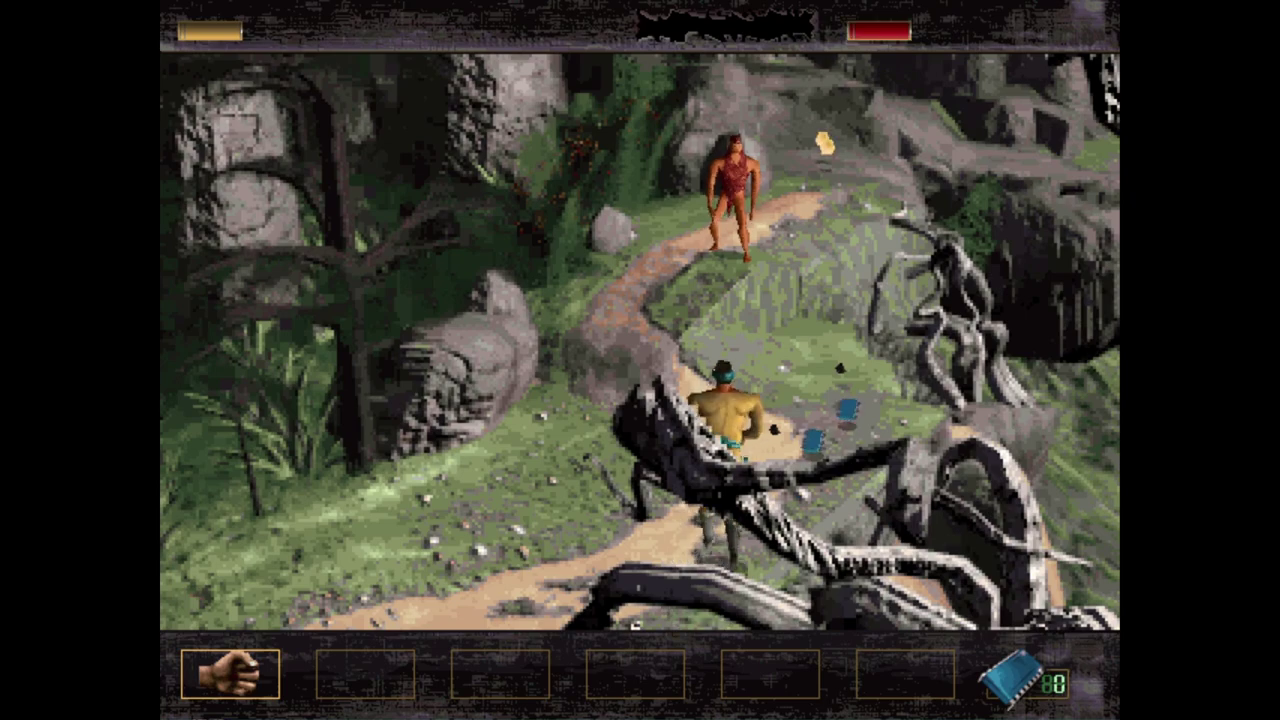
# Walk the Time Commando character forward along the jungle path, collecting the stones and blue chips on the ground
pyautogui.press('Up')
pyautogui.press('Up')
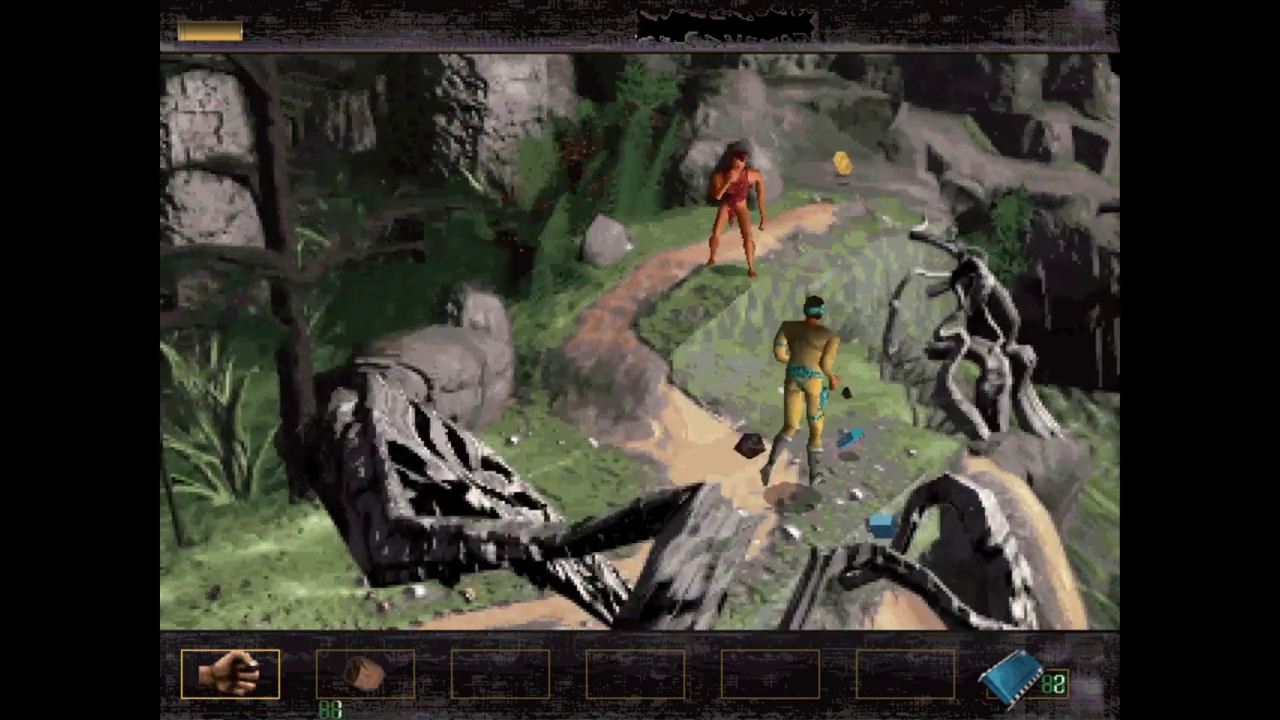
pyautogui.press('Up')
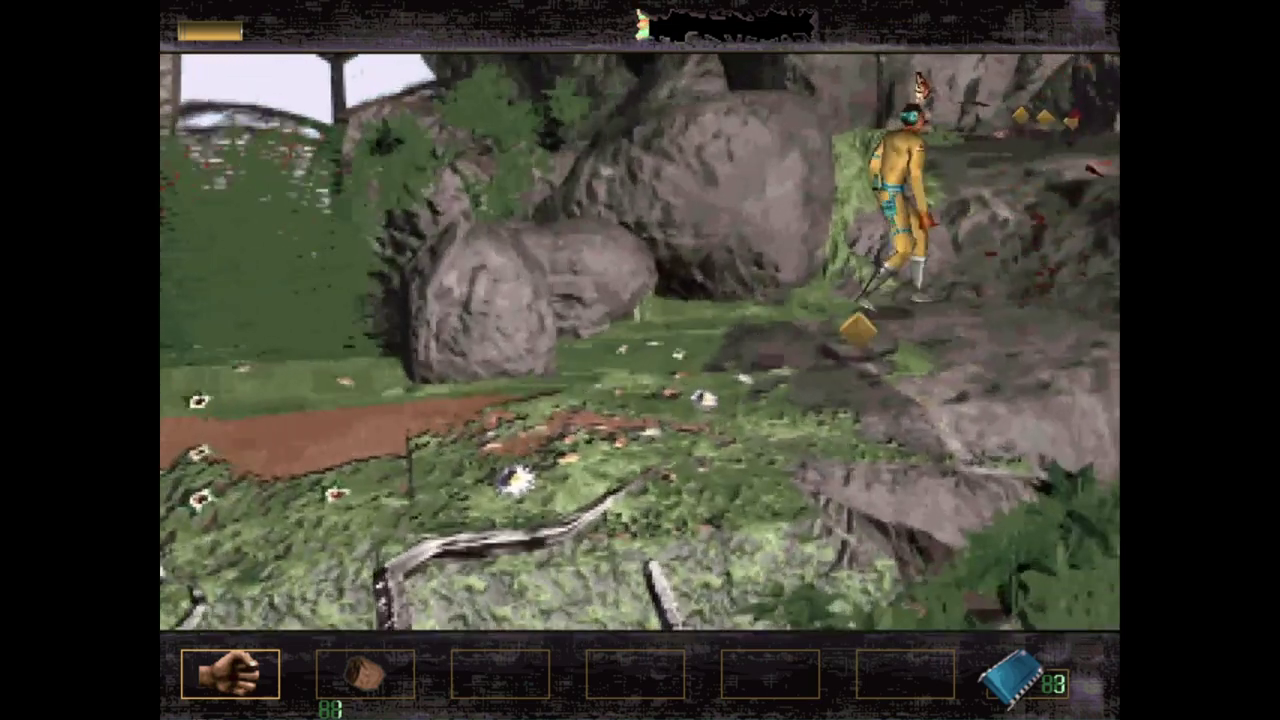
# Guide the character past the yellow pickup and across the rocky ground toward the jaguar on the ledge
pyautogui.press('Right')
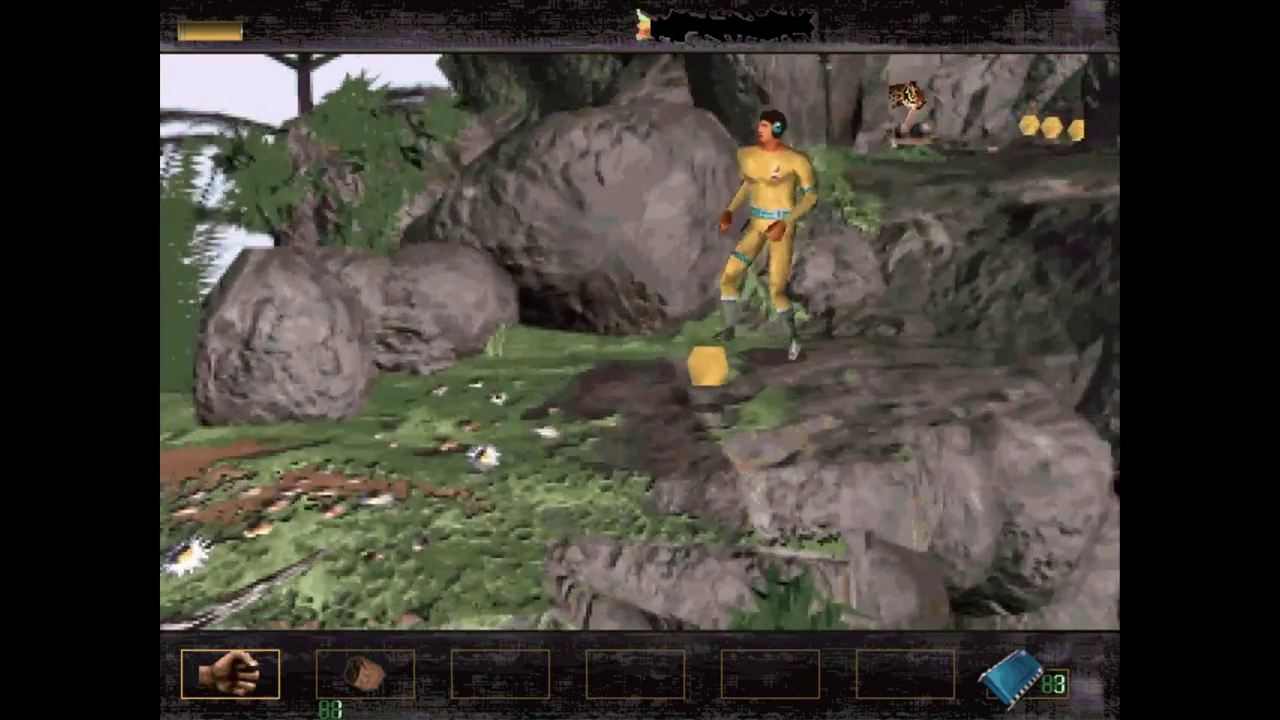
pyautogui.press('Right')
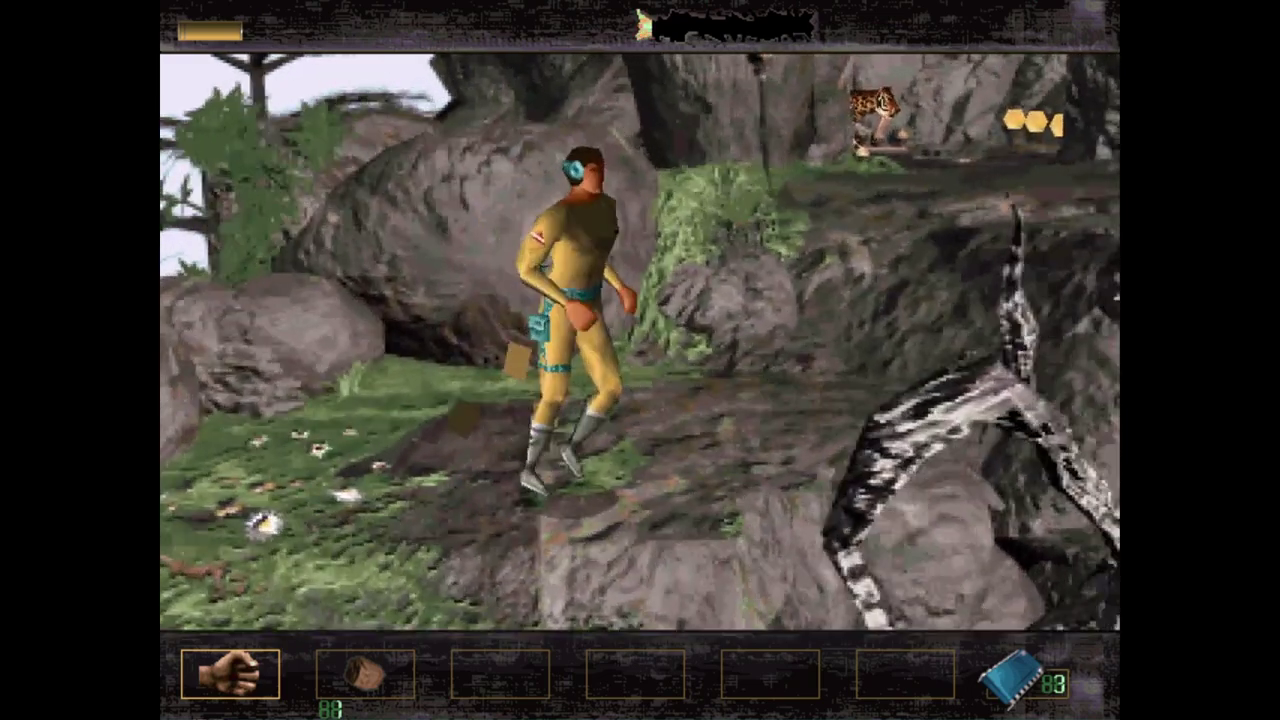
pyautogui.press('Right')
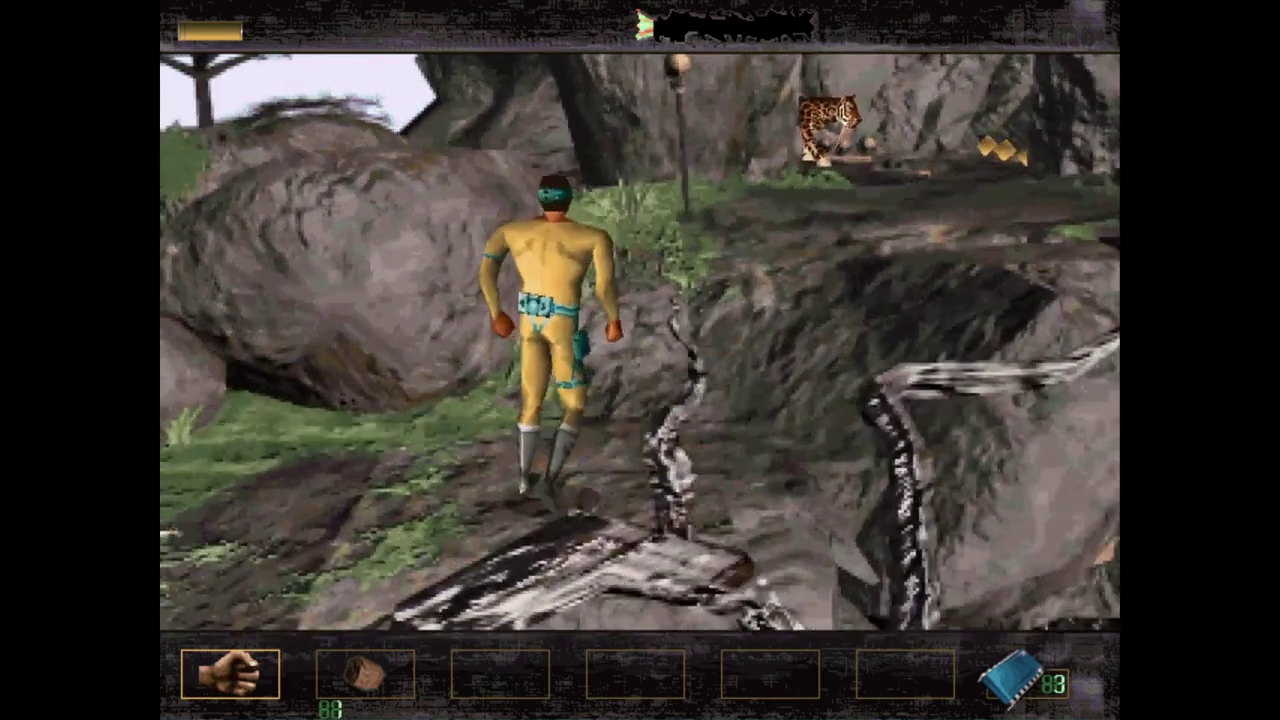
pyautogui.press('Right')
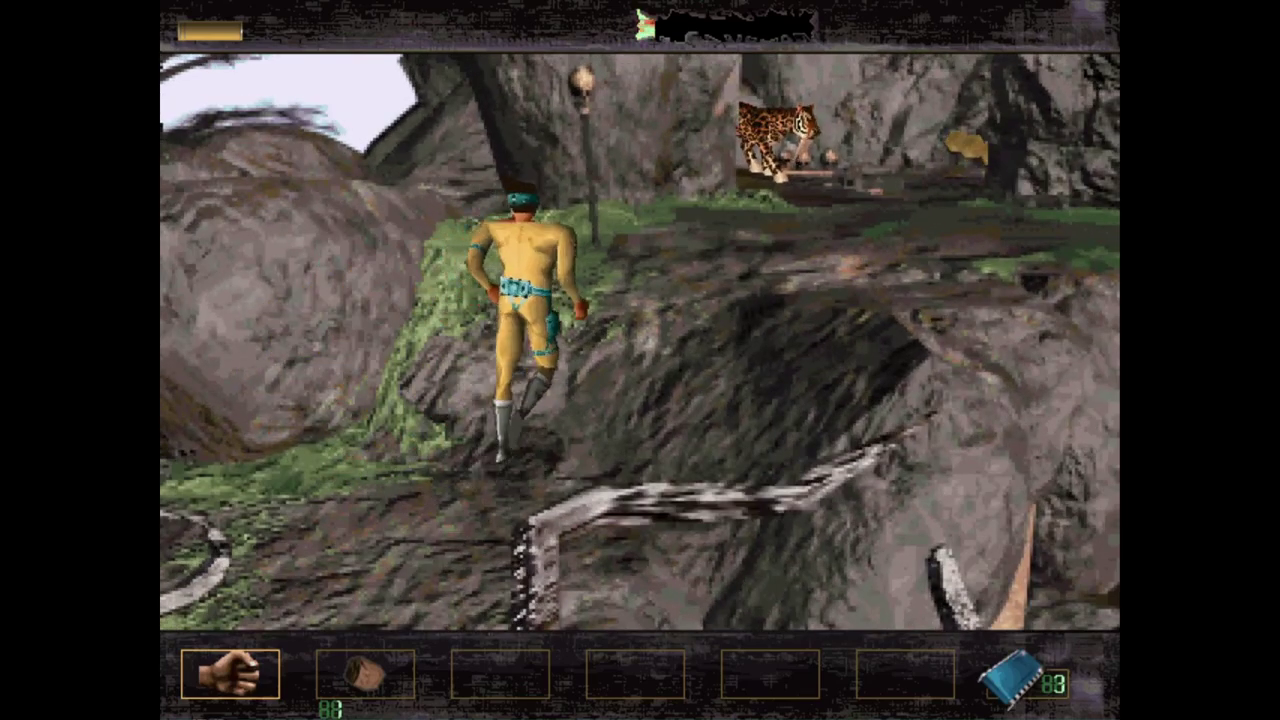
pyautogui.press('Up')
pyautogui.press('Up')
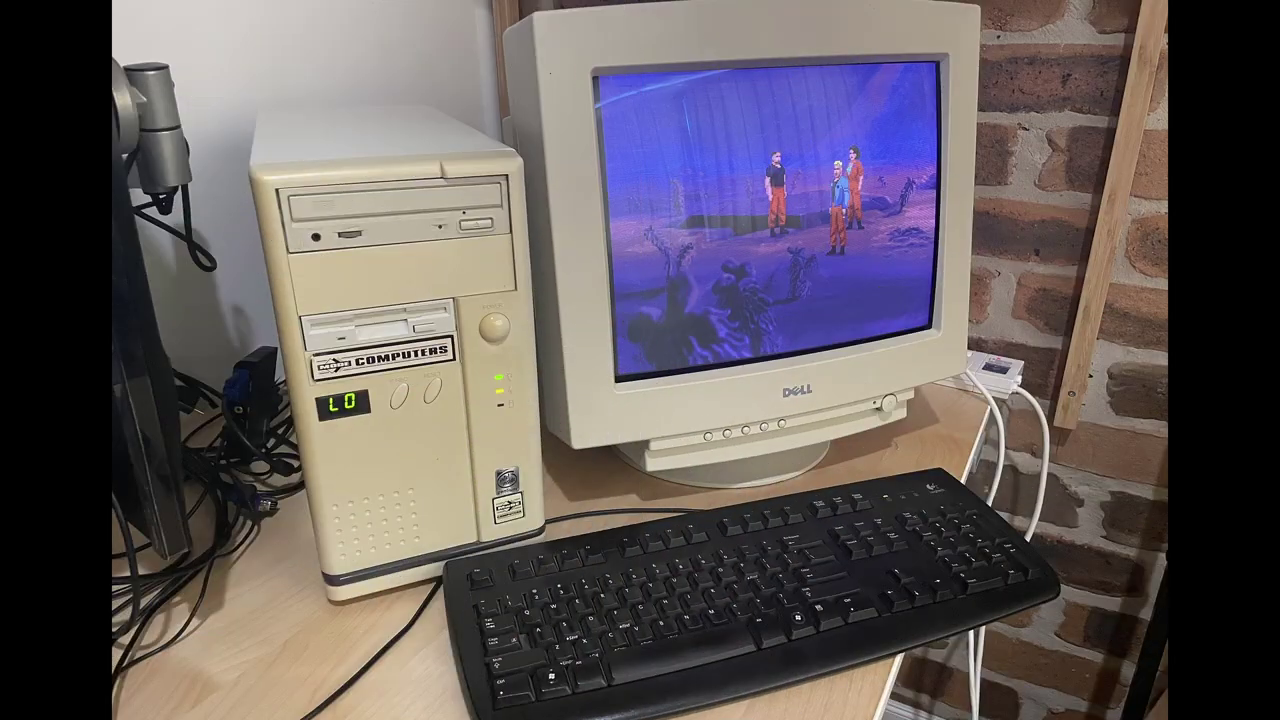